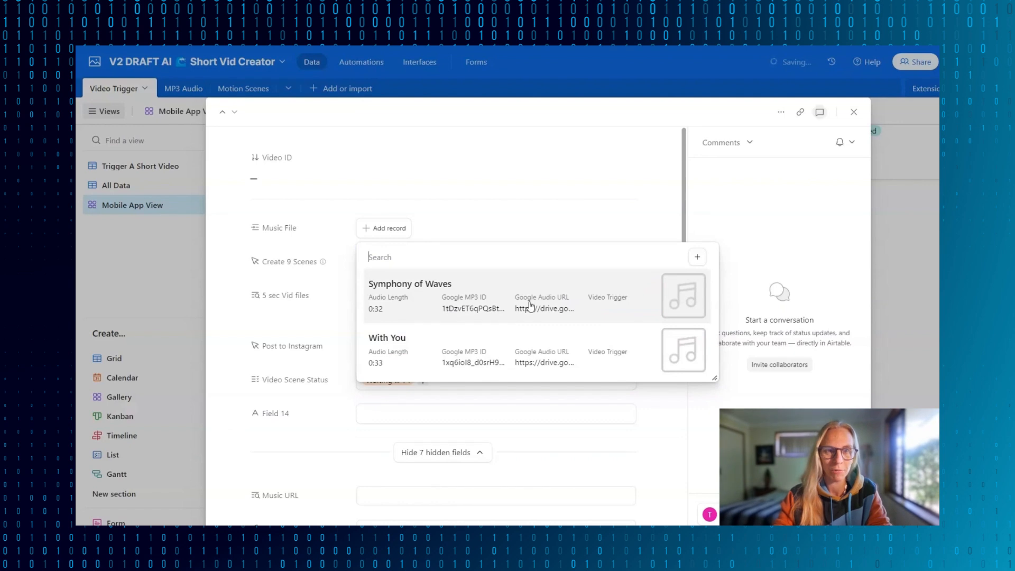
- Link Symphony of Waves as the new video record's music file and preview its MP3 attachment
{"action": "left_click", "coordinate": [530, 306]}
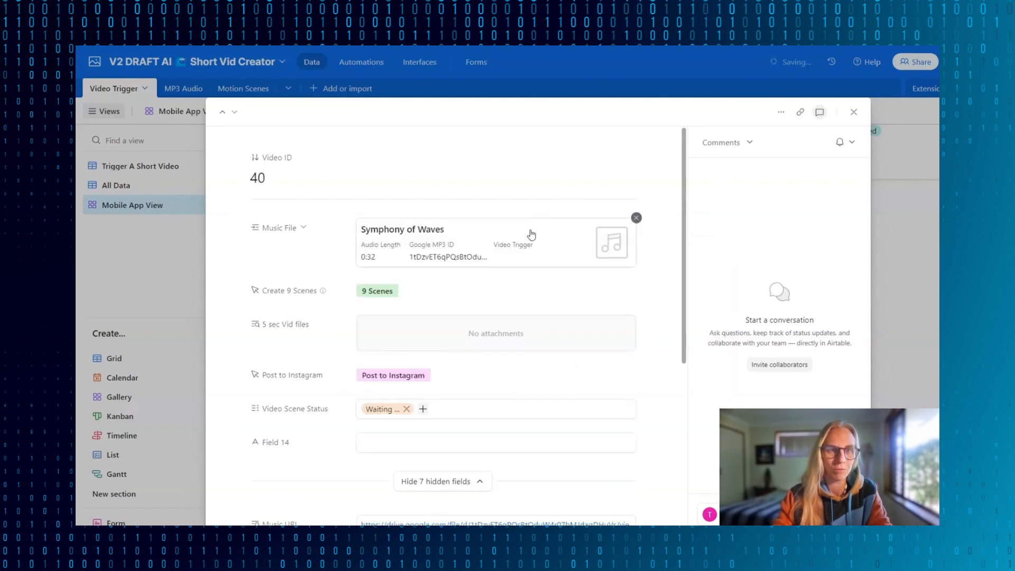
{"action": "left_click", "coordinate": [625, 243]}
{"action": "left_click", "coordinate": [434, 411]}
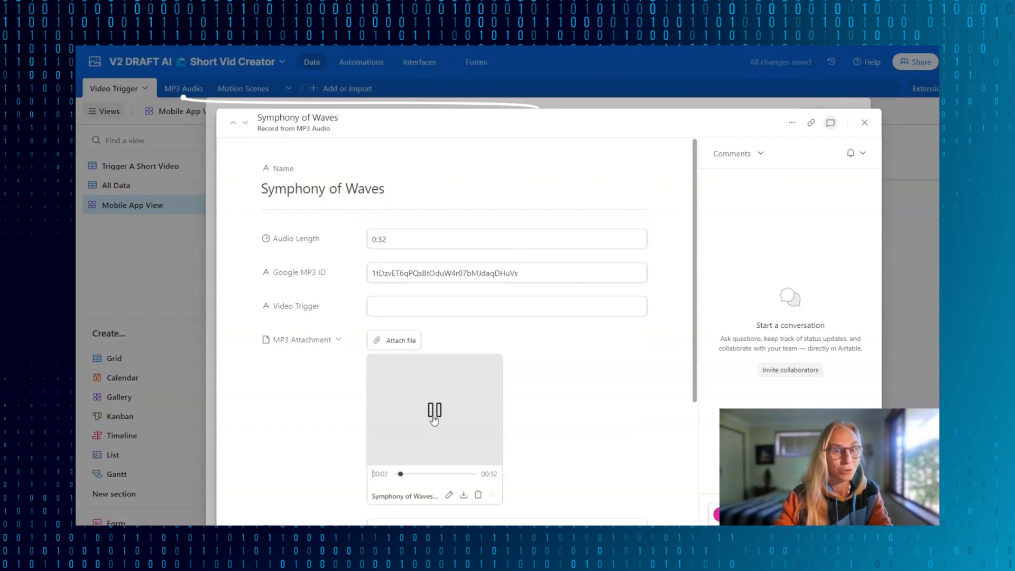
{"action": "key", "text": "Escape"}
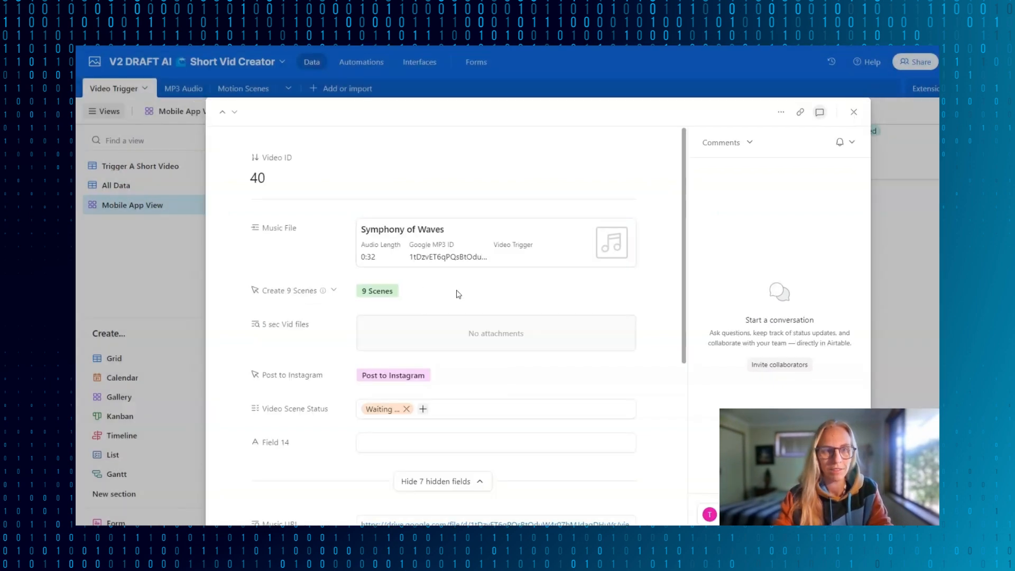
- Trigger the creation of 9 scenes for video record 40 and close the resulting response page
{"action": "left_click", "coordinate": [383, 292]}
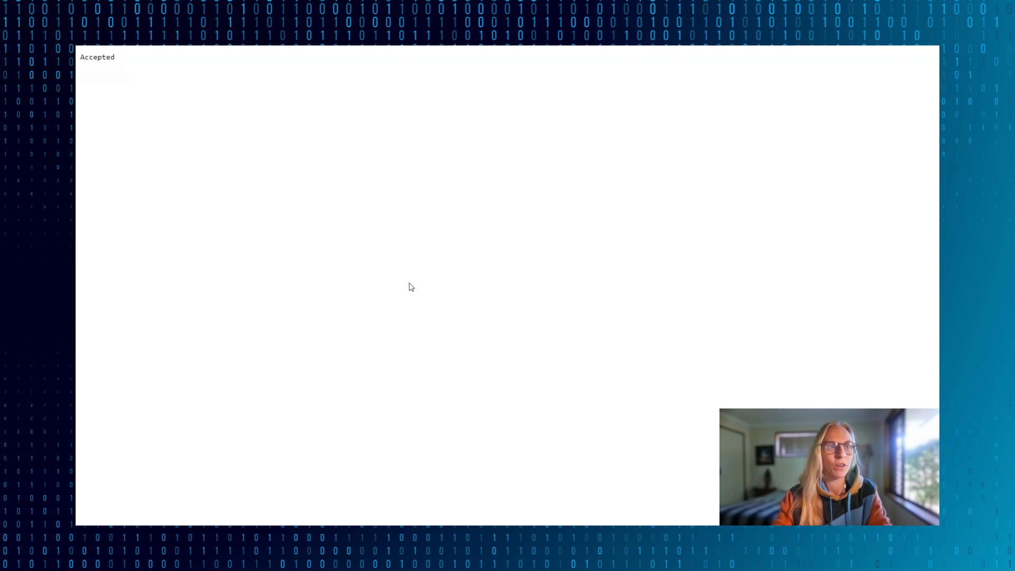
{"action": "scroll", "coordinate": [84, 52], "scroll_direction": "up", "scroll_amount": 5}
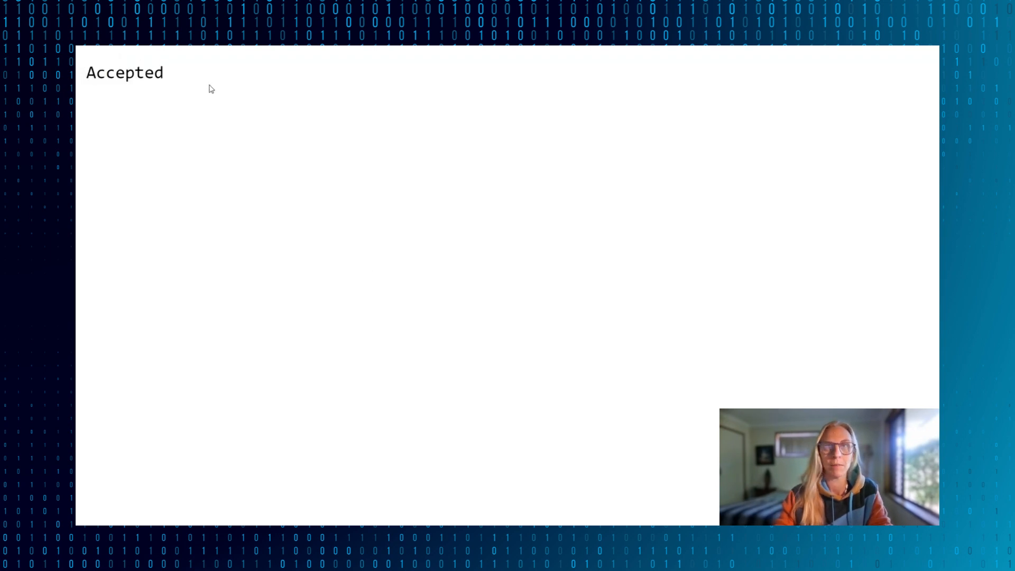
{"action": "key", "text": "ctrl+w"}
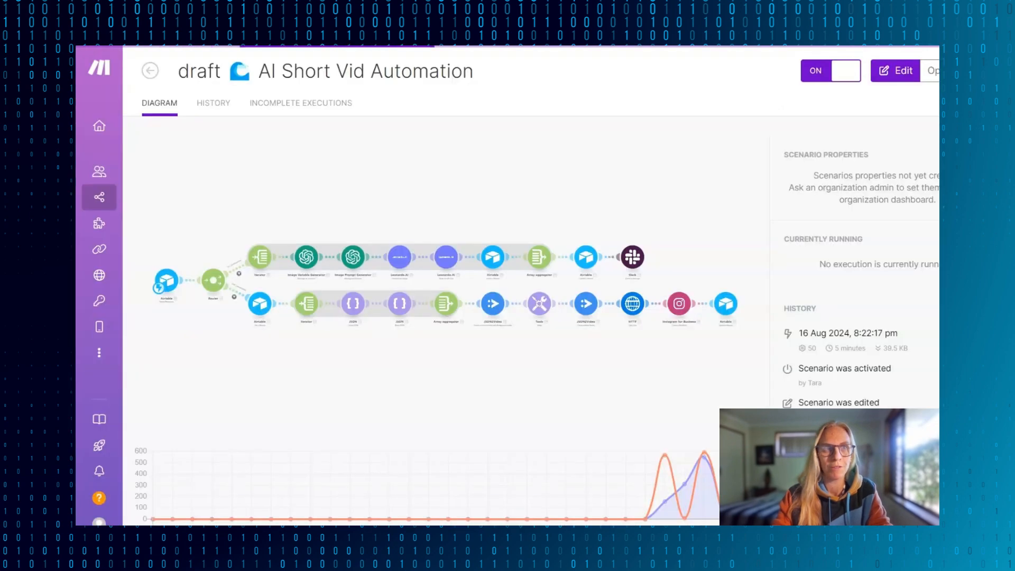
- In Make, open the currently running execution of the draft AI Short Vid Automation scenario
{"action": "left_click", "coordinate": [494, 149]}
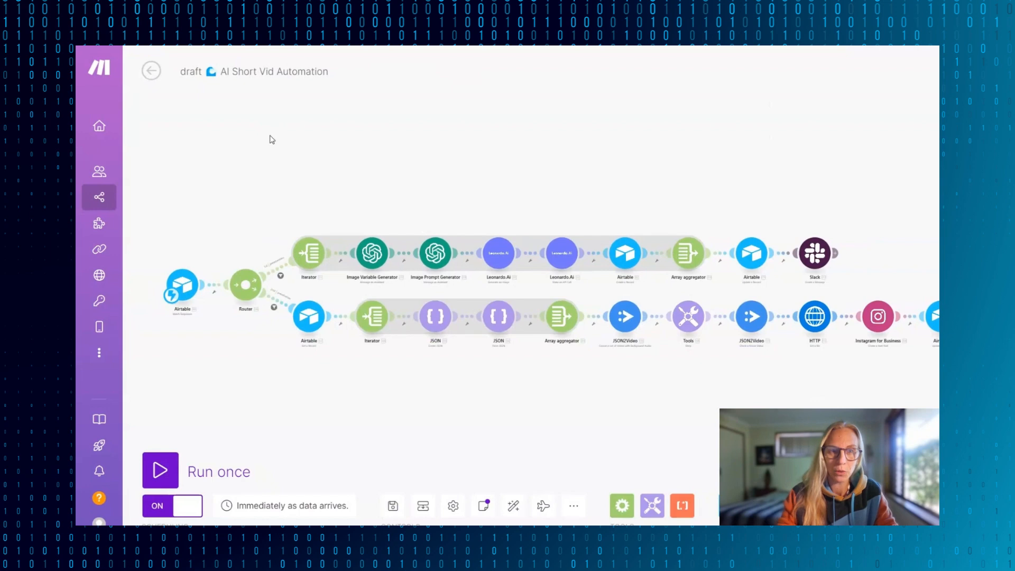
{"action": "left_click", "coordinate": [151, 70]}
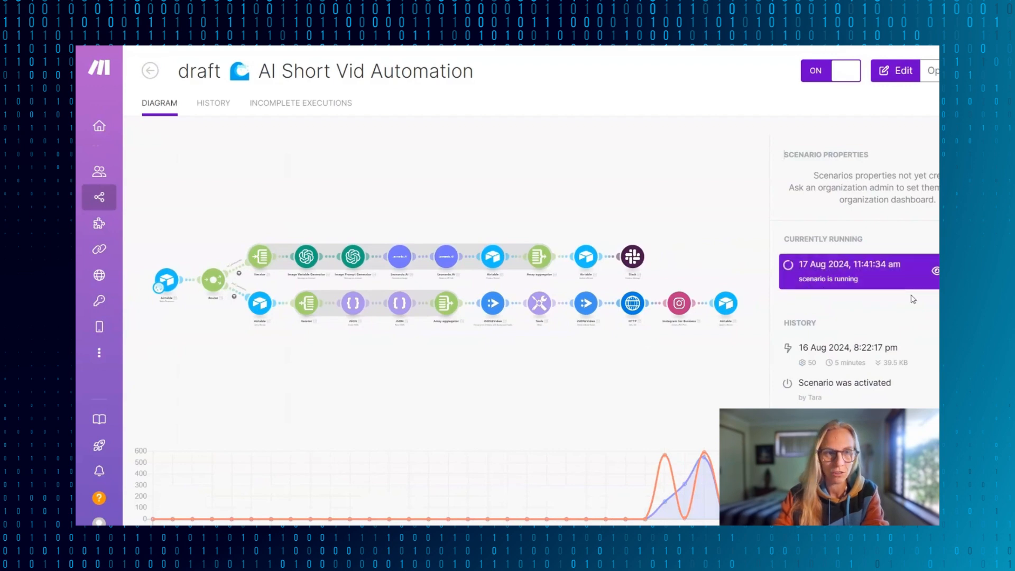
{"action": "left_click", "coordinate": [311, 207]}
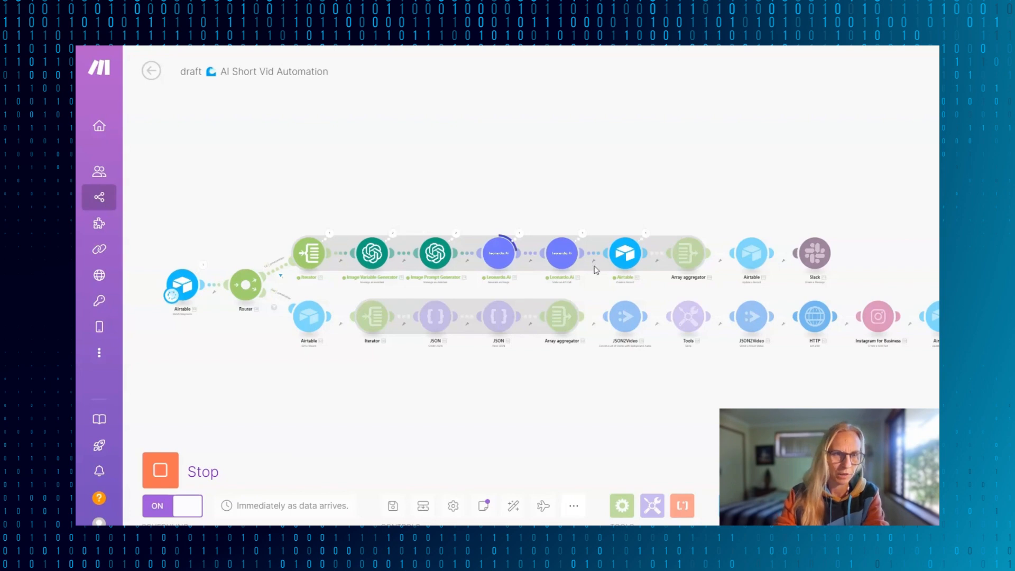
- Examine the running generateSceneVideos route from the Iterator through the image generators, and open the Leonardo.Ai Generate an Image module's output
{"action": "scroll", "coordinate": [280, 269], "scroll_direction": "up", "scroll_amount": 5}
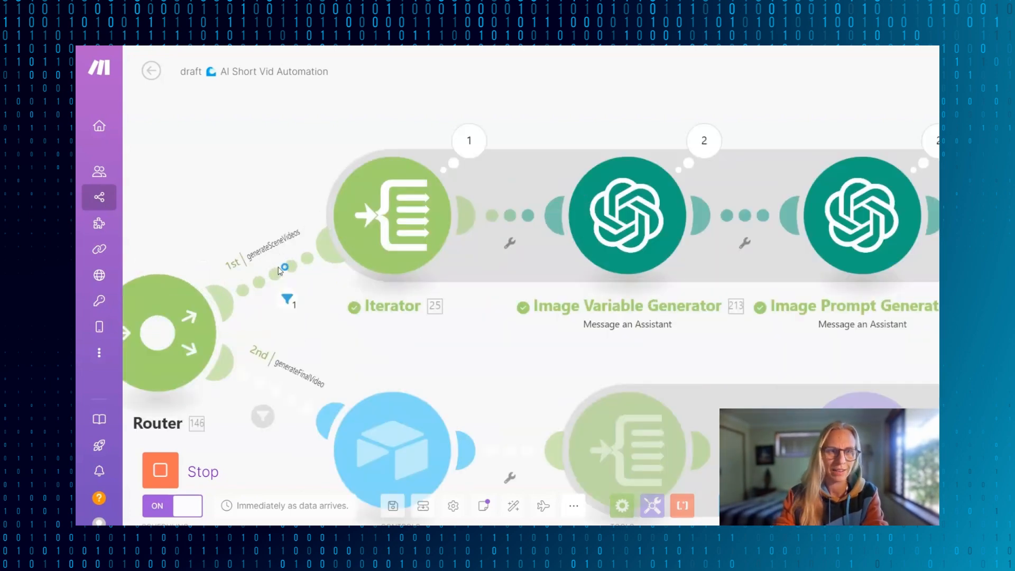
{"action": "left_click_drag", "start_coordinate": [445, 216], "coordinate": [425, 215]}
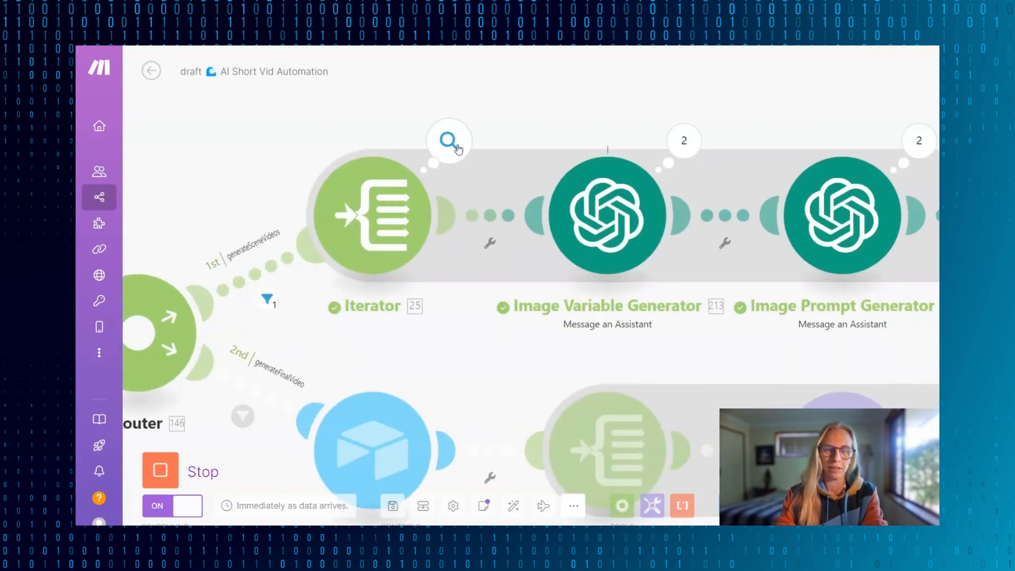
{"action": "scroll", "coordinate": [458, 149], "scroll_direction": "down", "scroll_amount": 6}
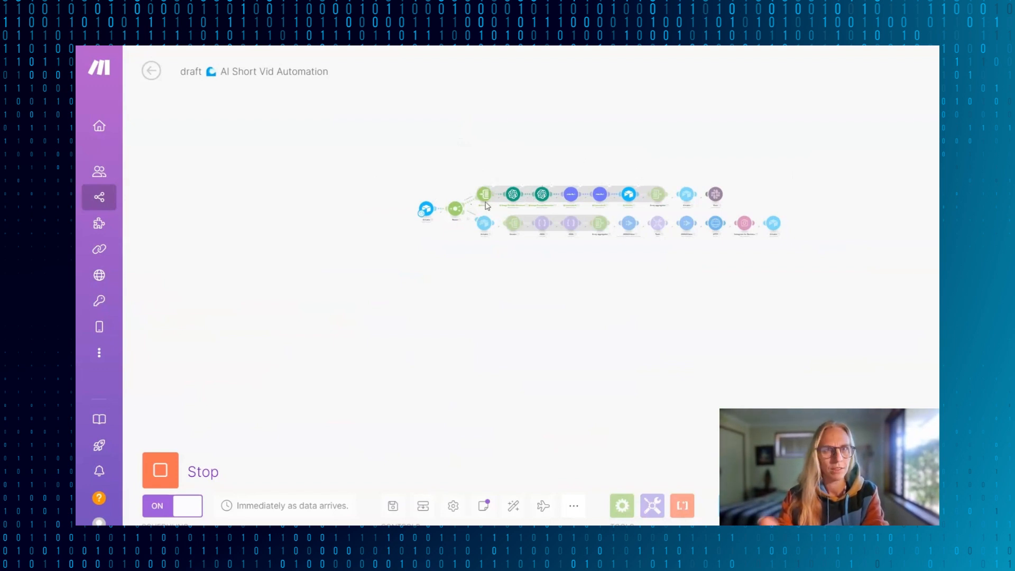
{"action": "scroll", "coordinate": [514, 197], "scroll_direction": "up", "scroll_amount": 6}
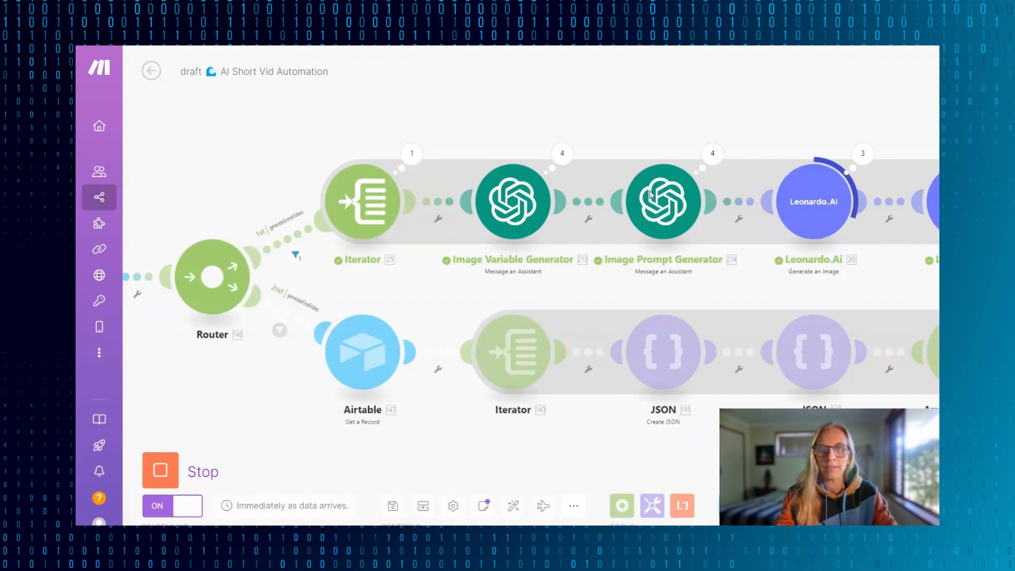
{"action": "scroll", "coordinate": [651, 194], "scroll_direction": "right", "scroll_amount": 1}
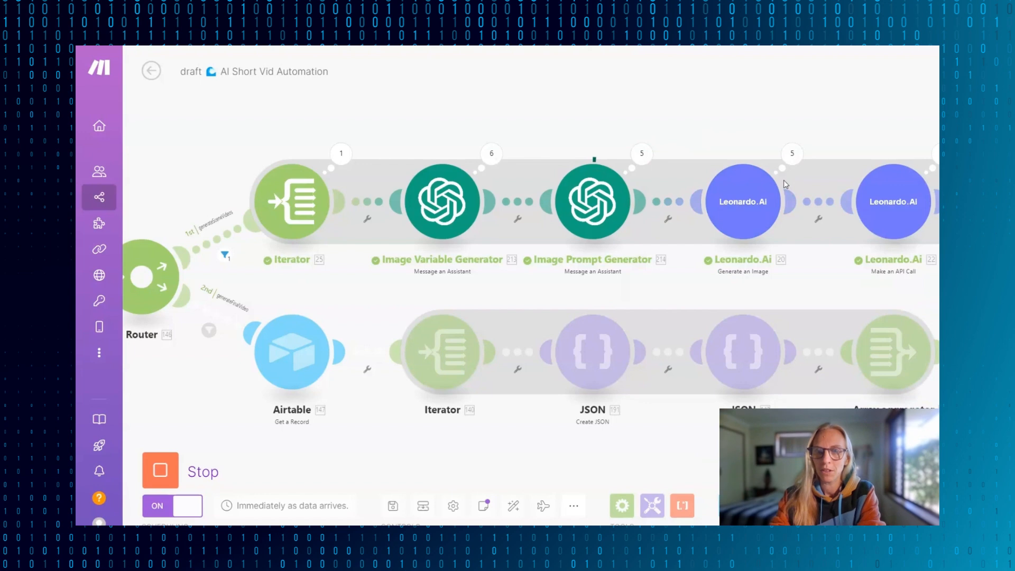
{"action": "scroll", "coordinate": [784, 179], "scroll_direction": "right", "scroll_amount": 2}
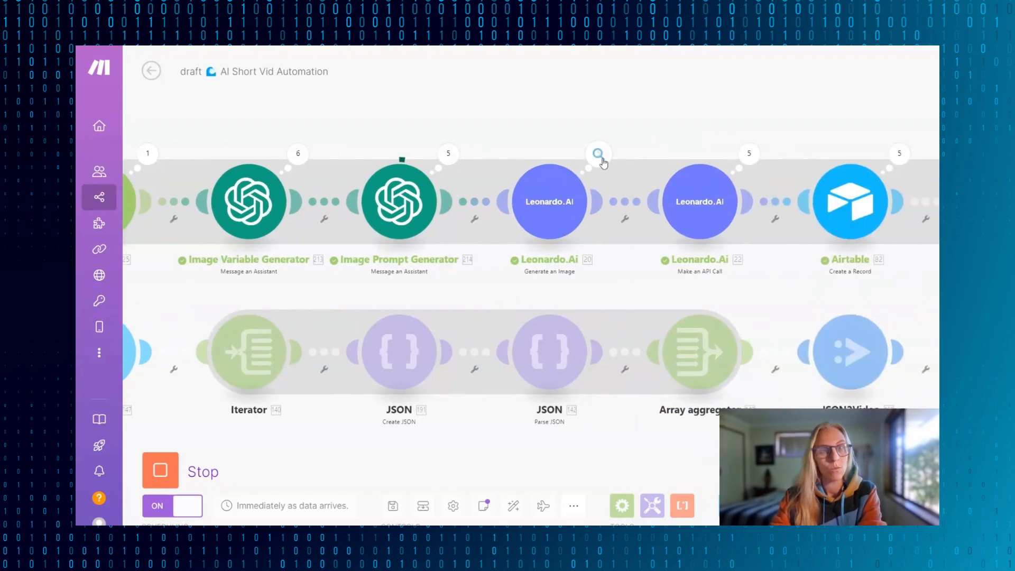
{"action": "left_click", "coordinate": [604, 160]}
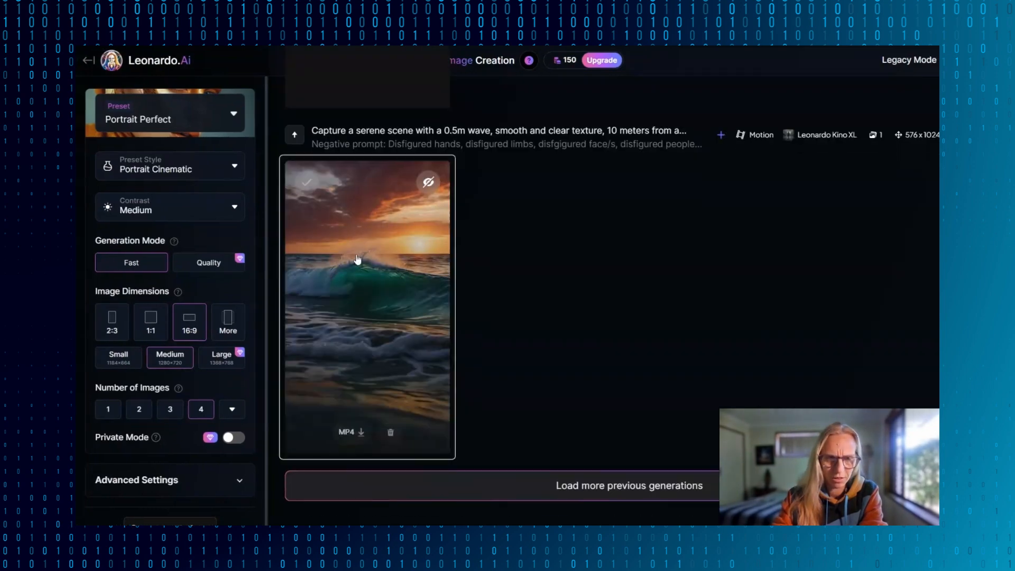
- In Leonardo.Ai, view the generated sunset wave video full screen and browse the other generated beach scenes
{"action": "left_click", "coordinate": [358, 258]}
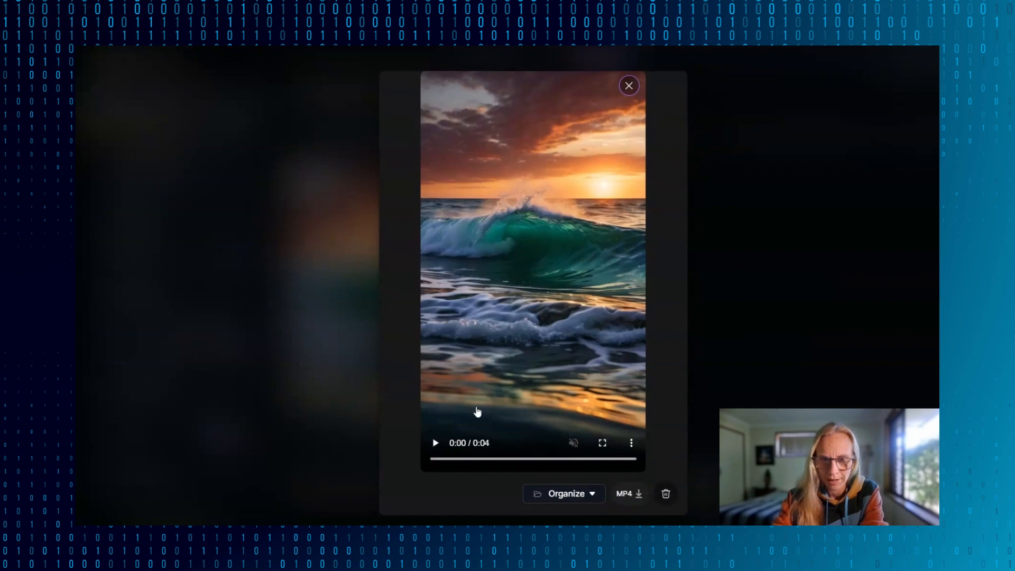
{"action": "left_click", "coordinate": [603, 442]}
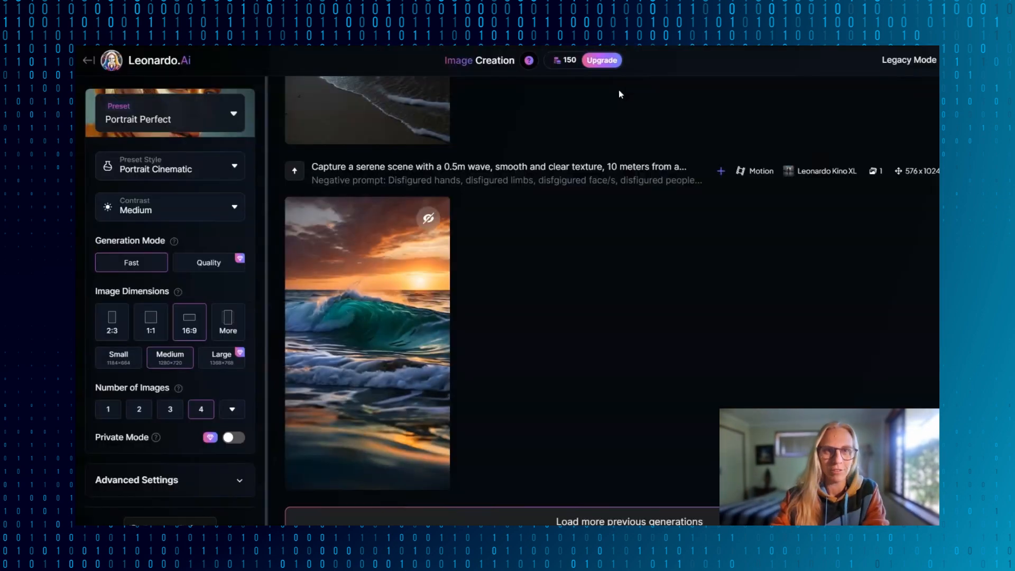
{"action": "scroll", "coordinate": [532, 231], "scroll_direction": "up", "scroll_amount": 12}
{"action": "scroll", "coordinate": [531, 227], "scroll_direction": "up", "scroll_amount": 2}
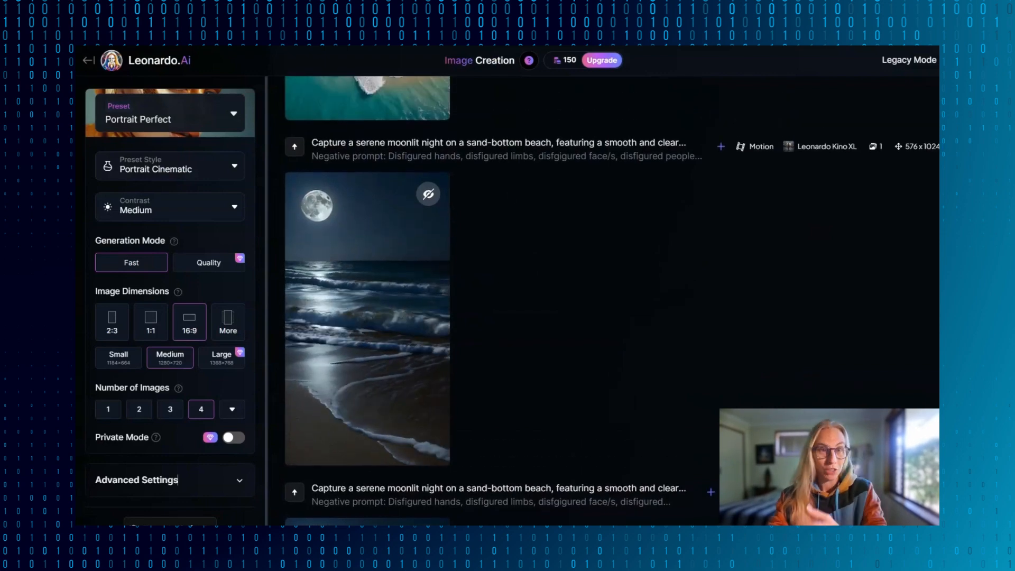
{"action": "scroll", "coordinate": [509, 233], "scroll_direction": "up", "scroll_amount": 7}
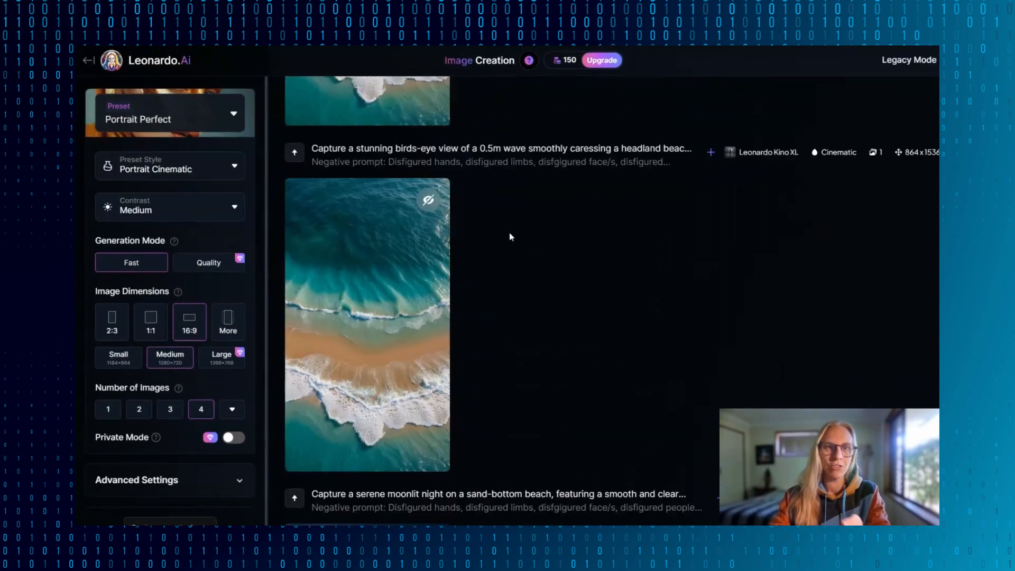
{"action": "left_click", "coordinate": [452, 291]}
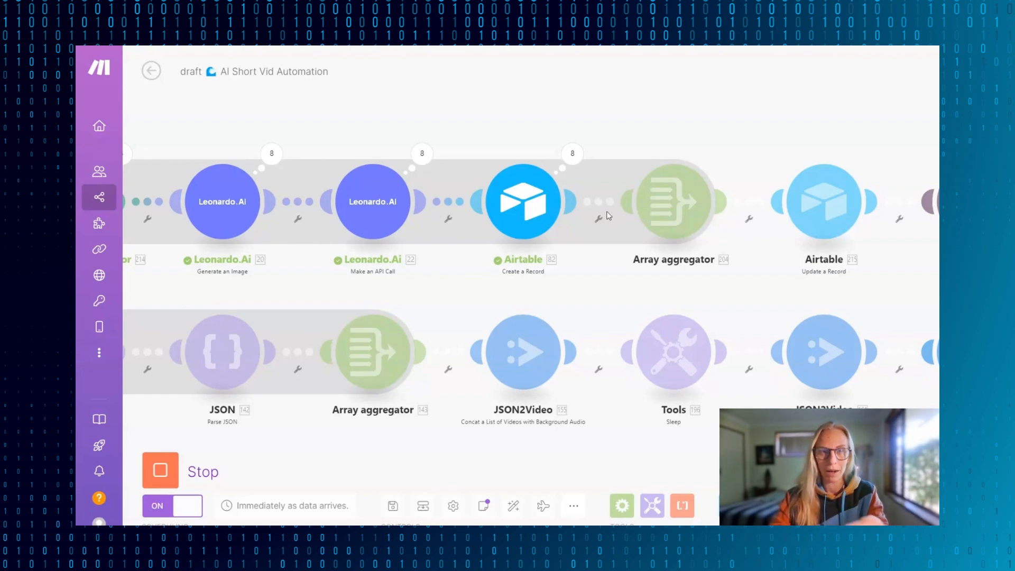
- Follow the scenario past the Create a Record module in Make and check video record 40 in Airtable
{"action": "scroll", "coordinate": [631, 201], "scroll_direction": "right", "scroll_amount": 5}
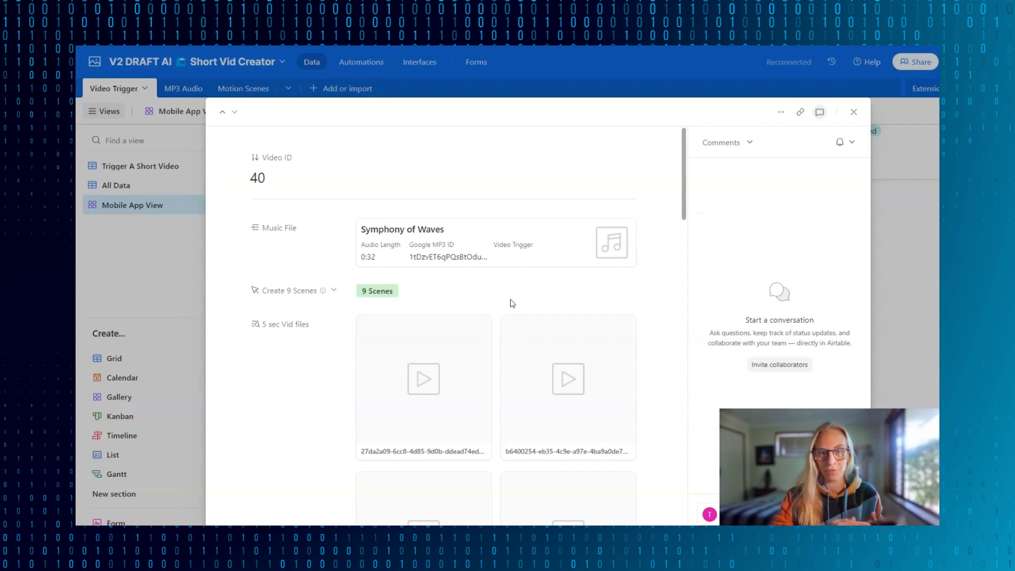
{"action": "key", "text": "Escape"}
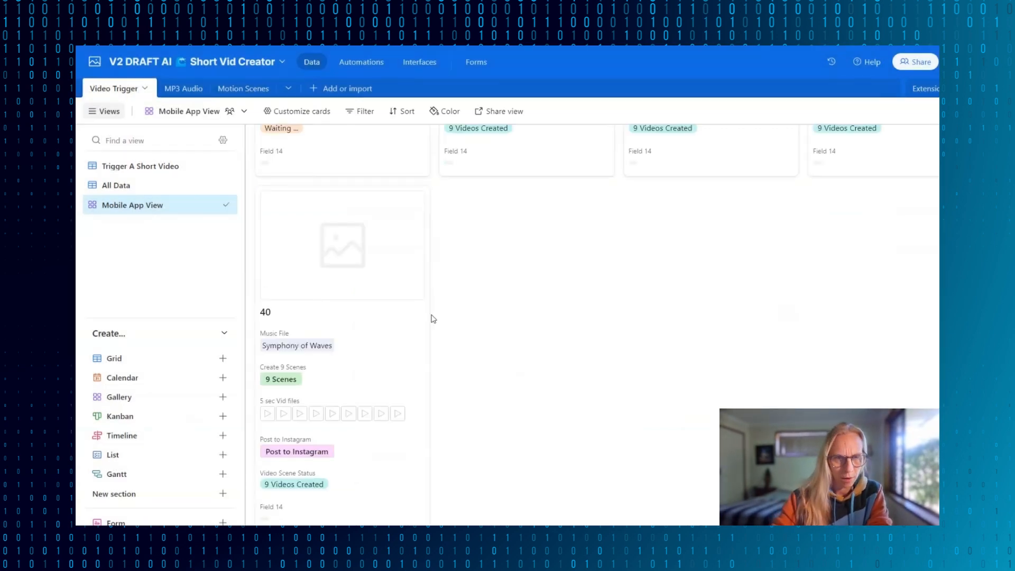
{"action": "left_click", "coordinate": [360, 322]}
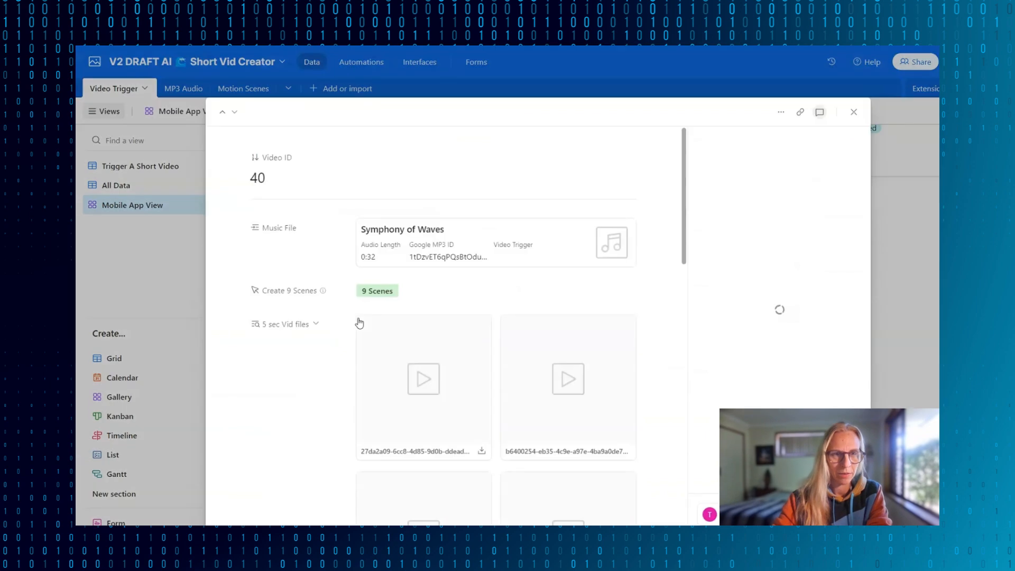
{"action": "left_click", "coordinate": [852, 109]}
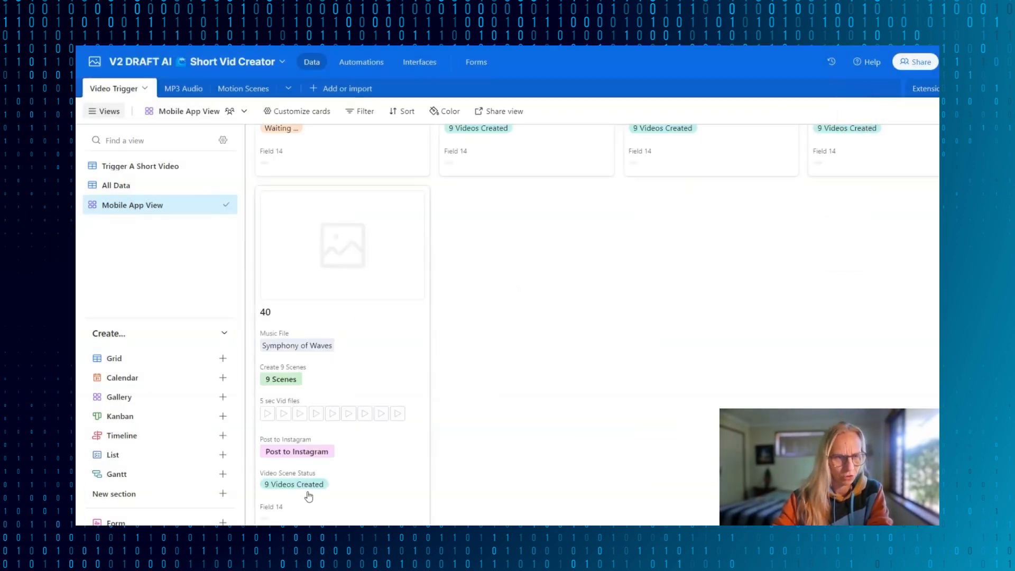
- Play the first scene clip attached to video record 40 and close the preview
{"action": "left_click", "coordinate": [270, 415]}
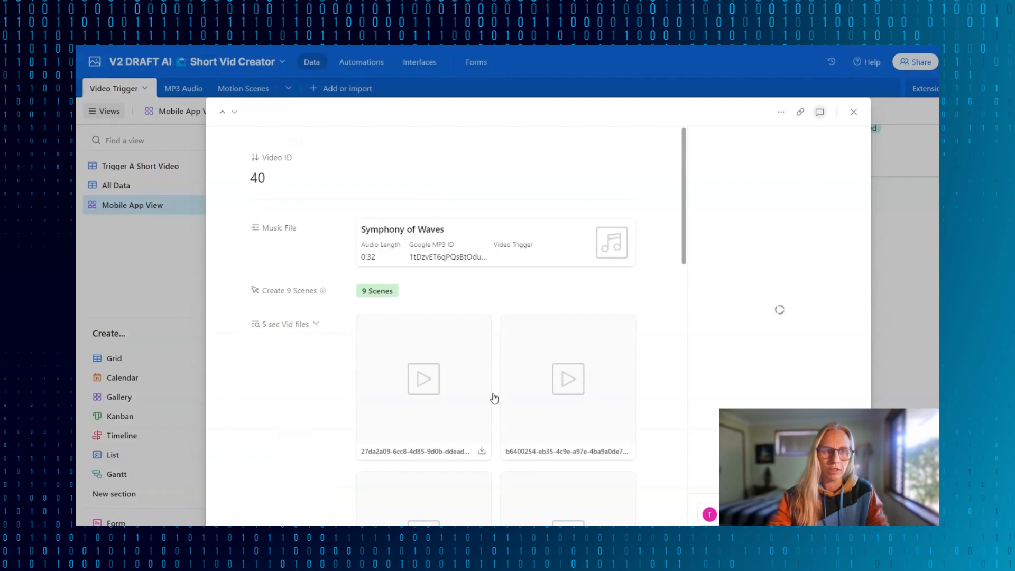
{"action": "left_click", "coordinate": [423, 379]}
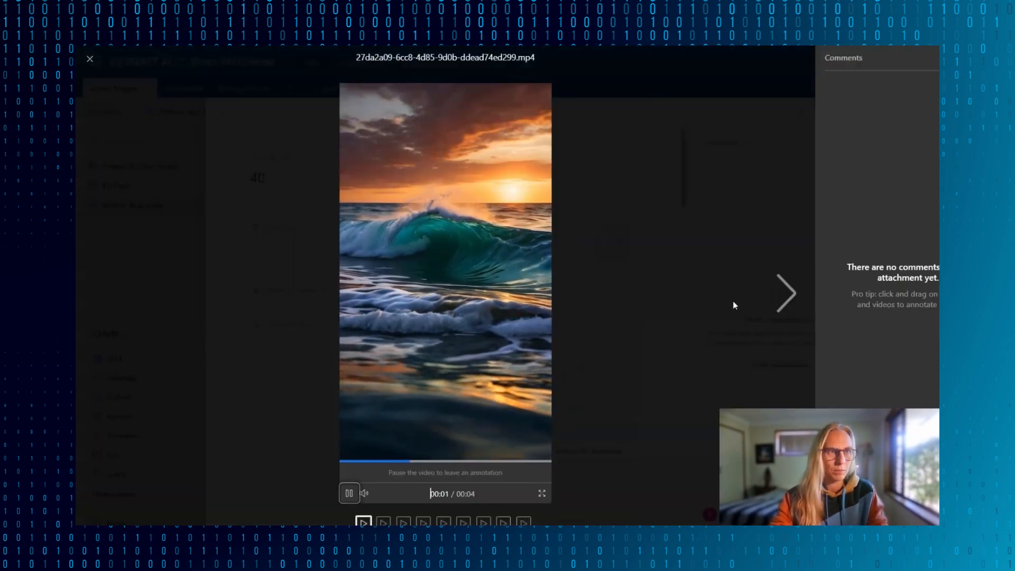
{"action": "left_click", "coordinate": [90, 59]}
- Play the last scene clip of video record 40 full screen and close the record
{"action": "scroll", "coordinate": [524, 442], "scroll_direction": "up", "scroll_amount": 1}
{"action": "scroll", "coordinate": [523, 442], "scroll_direction": "down", "scroll_amount": 1}
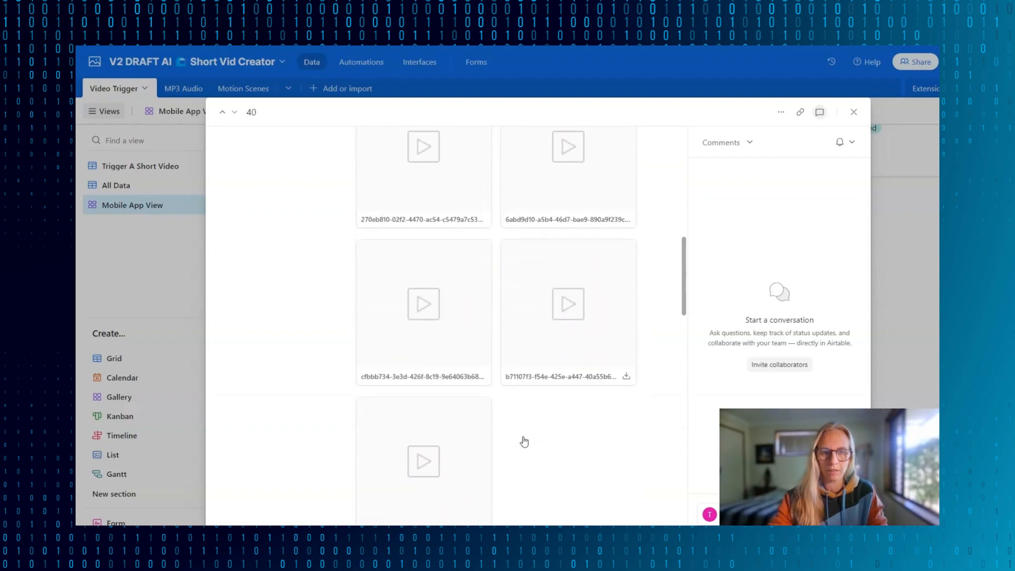
{"action": "left_click", "coordinate": [415, 463]}
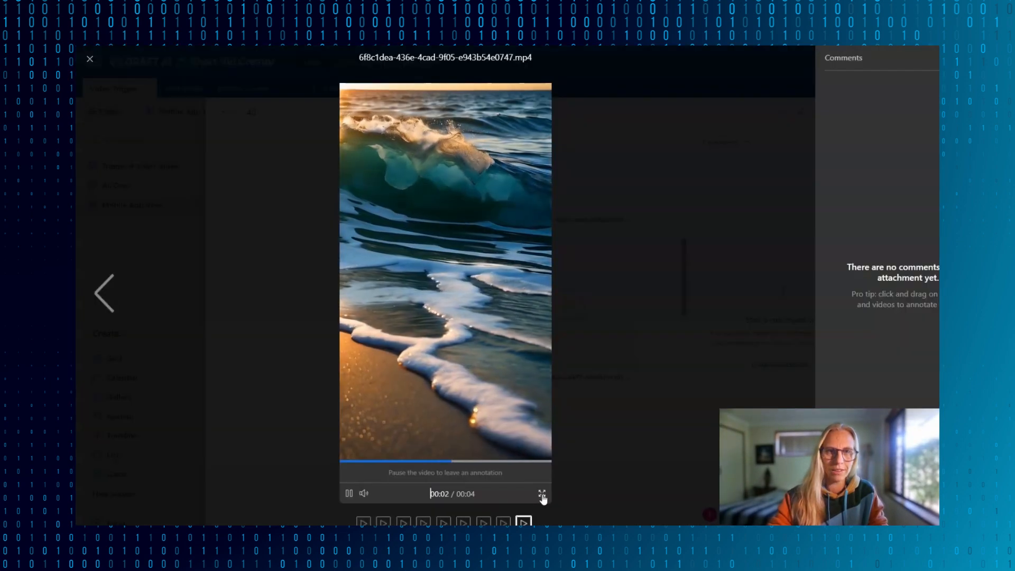
{"action": "left_click", "coordinate": [543, 495]}
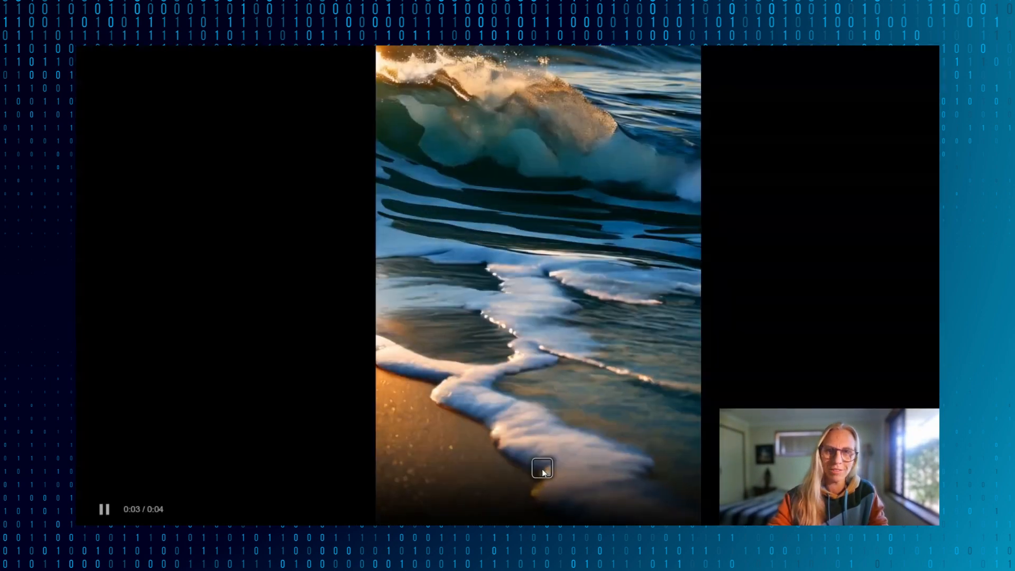
{"action": "key", "text": "Escape"}
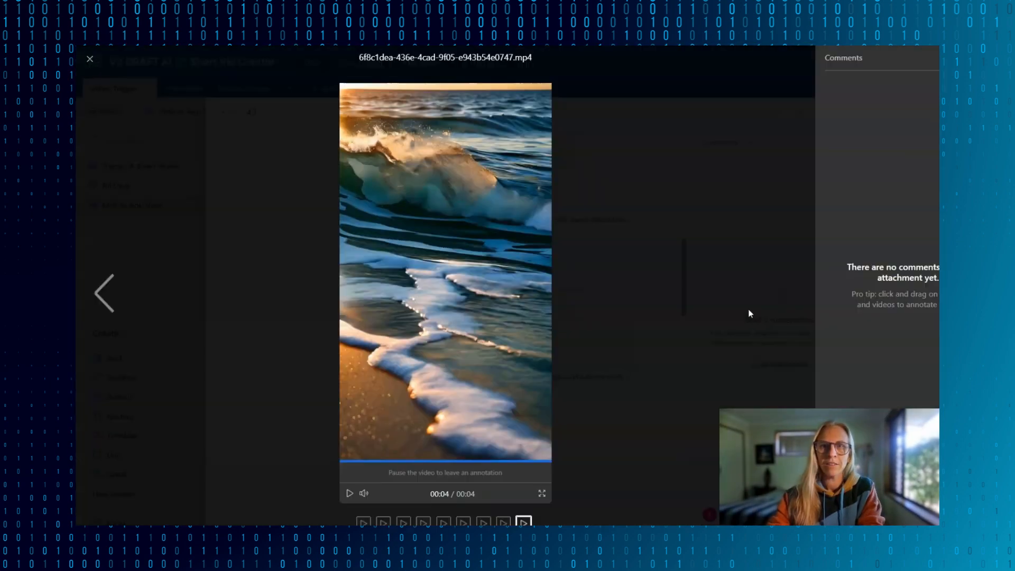
{"action": "key", "text": "Escape"}
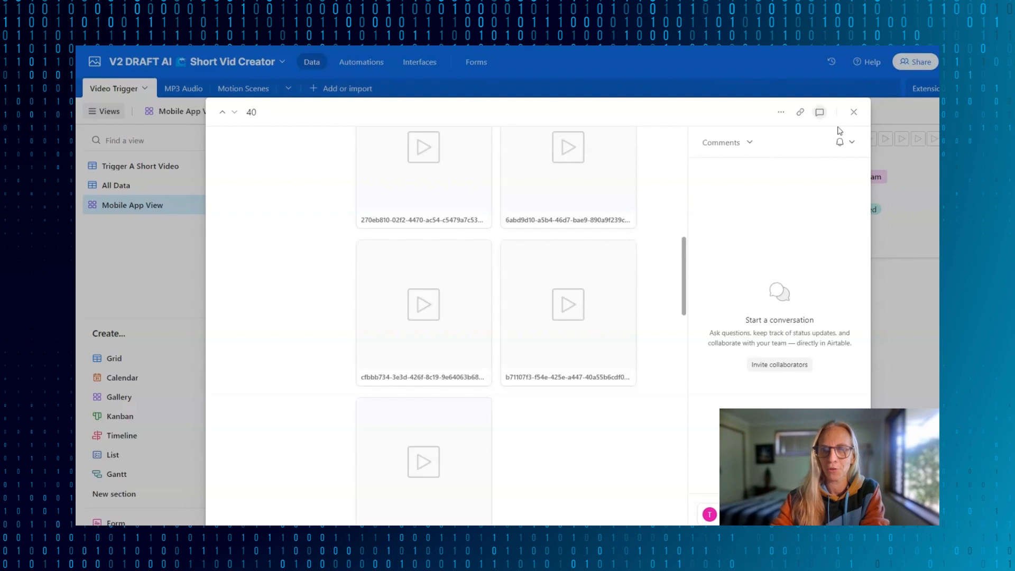
{"action": "left_click", "coordinate": [853, 111]}
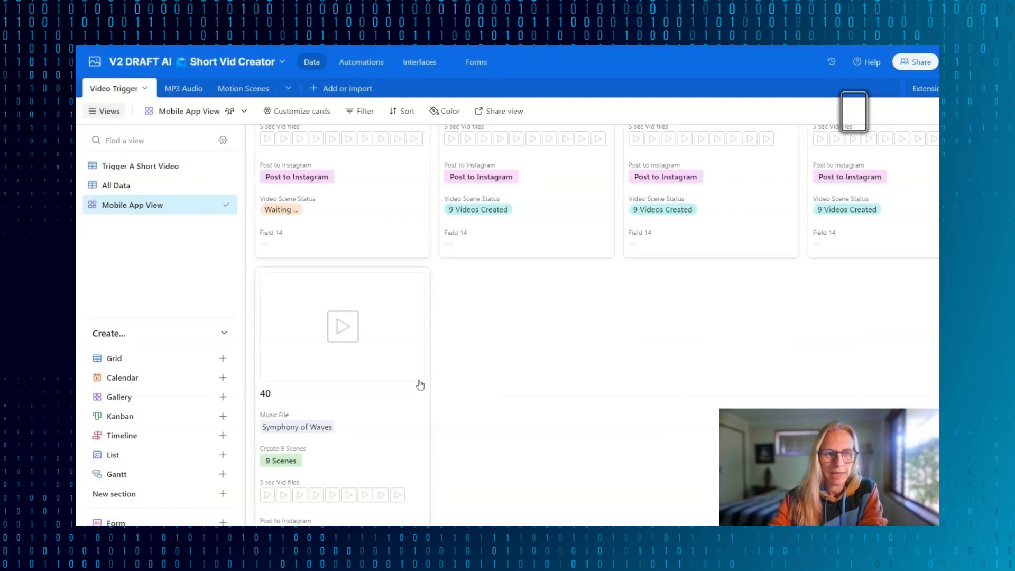
- Trigger posting video record 40 to Instagram from its gallery card
{"action": "scroll", "coordinate": [419, 385], "scroll_direction": "down", "scroll_amount": 2}
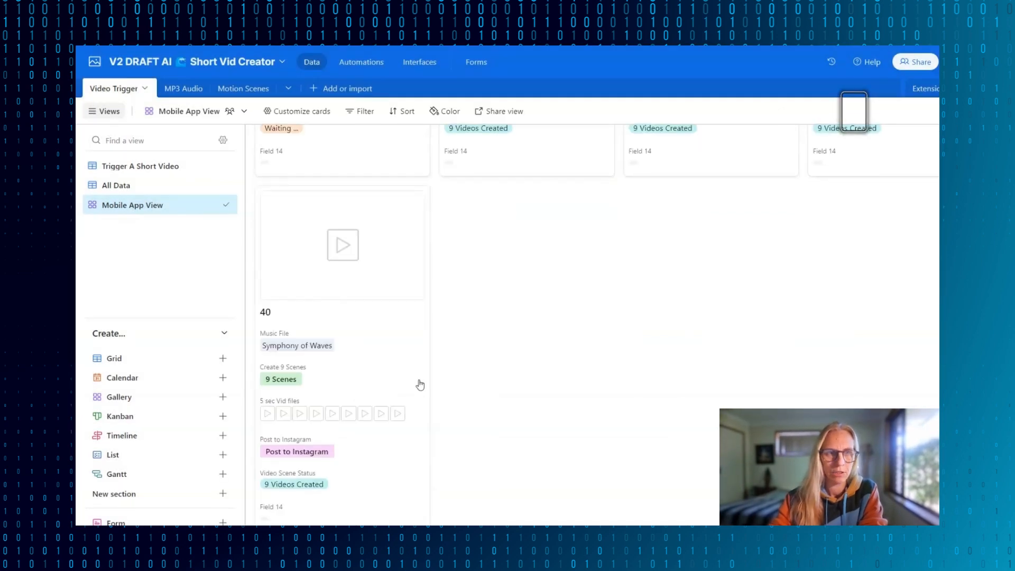
{"action": "left_click", "coordinate": [313, 455]}
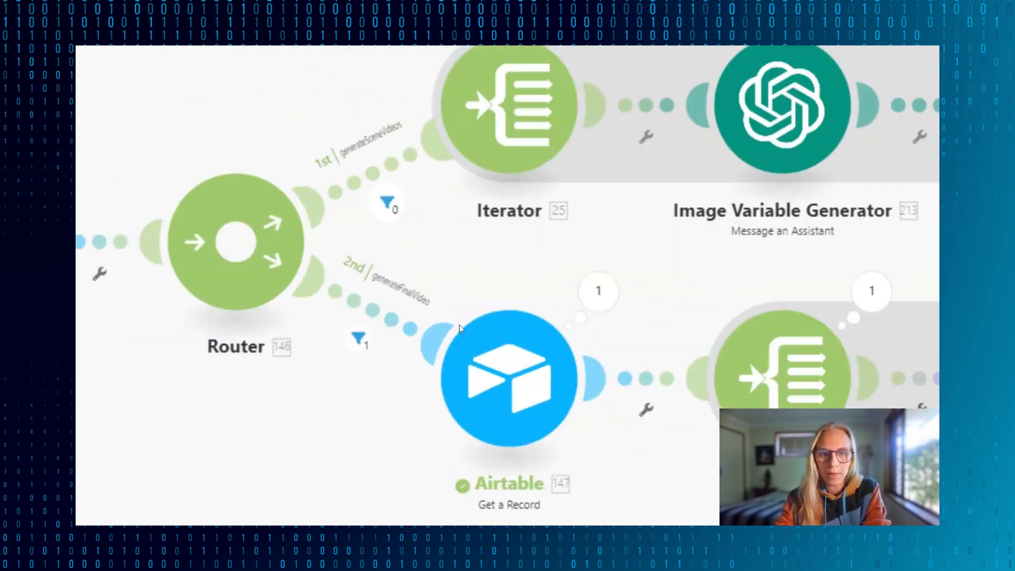
- Inspect the output bundles of the Airtable Get a Record module and the Iterator in the generateFinalVideo branch
{"action": "left_click", "coordinate": [607, 294]}
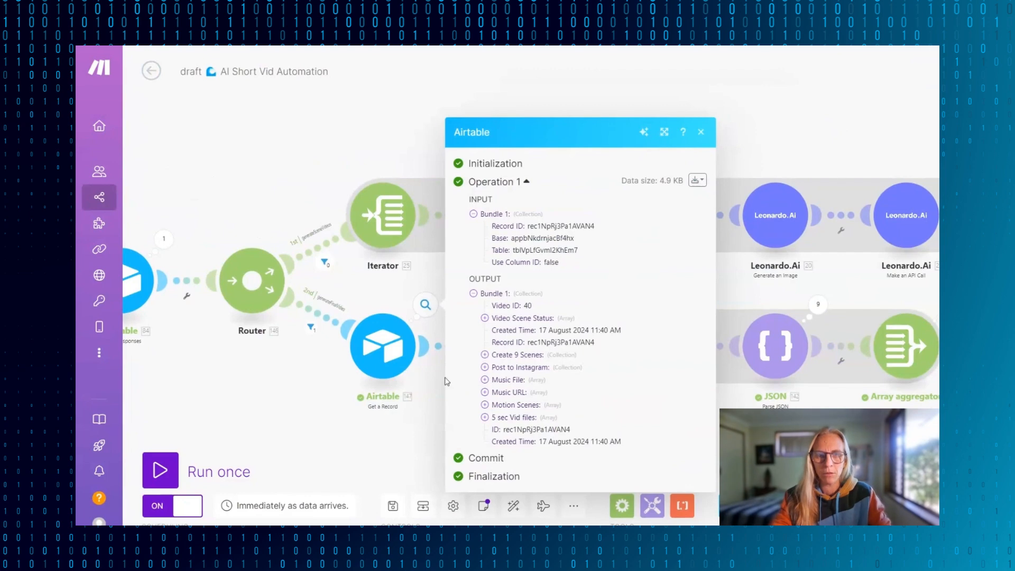
{"action": "left_click", "coordinate": [418, 426]}
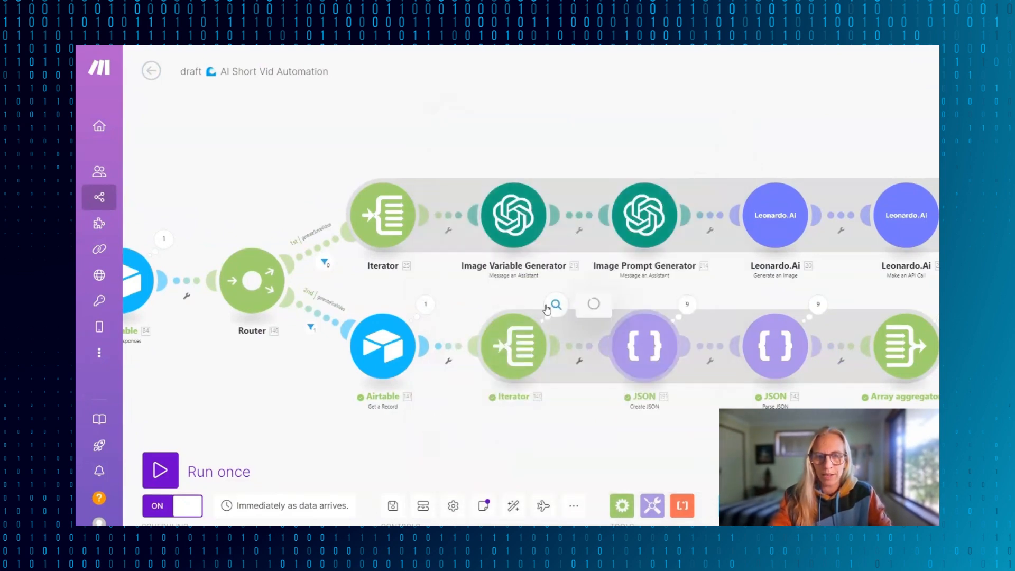
{"action": "left_click", "coordinate": [556, 305]}
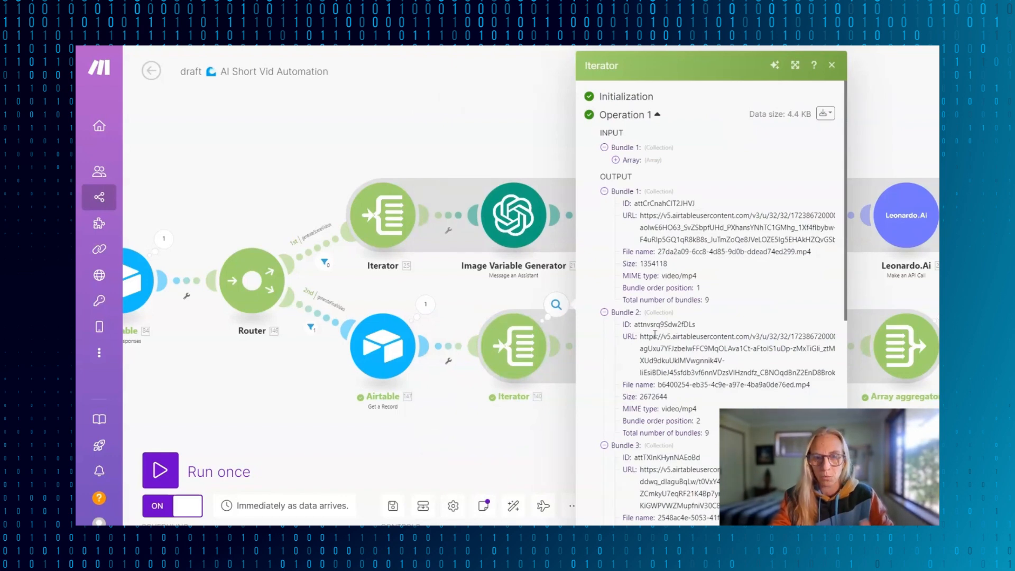
{"action": "left_click", "coordinate": [515, 429]}
- Open the JSON2Video module that concatenates the videos with background audio and review its size, videos and audio settings
{"action": "scroll", "coordinate": [672, 334], "scroll_direction": "right", "scroll_amount": 2}
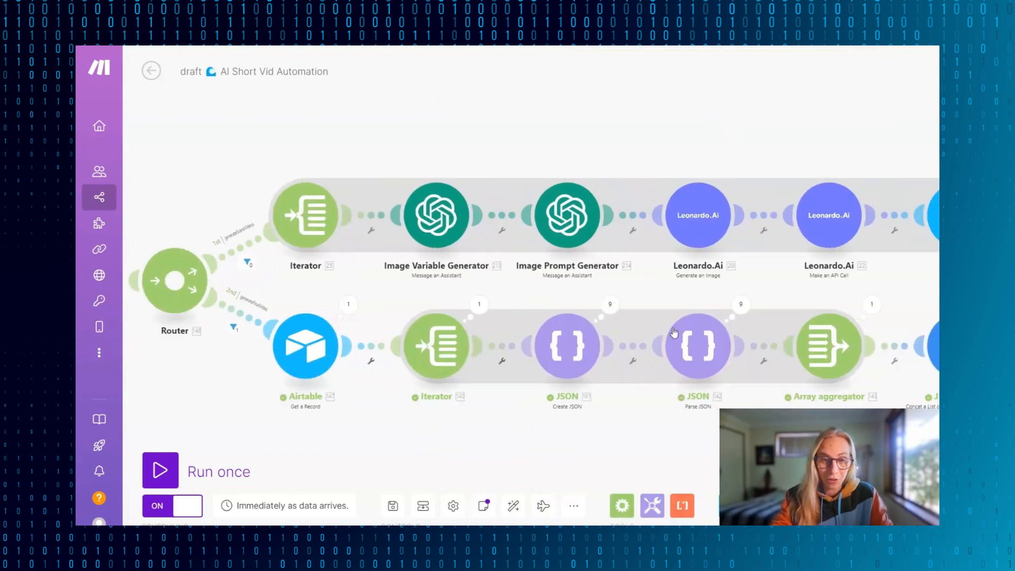
{"action": "scroll", "coordinate": [589, 364], "scroll_direction": "right", "scroll_amount": 1}
{"action": "scroll", "coordinate": [588, 364], "scroll_direction": "right", "scroll_amount": 2}
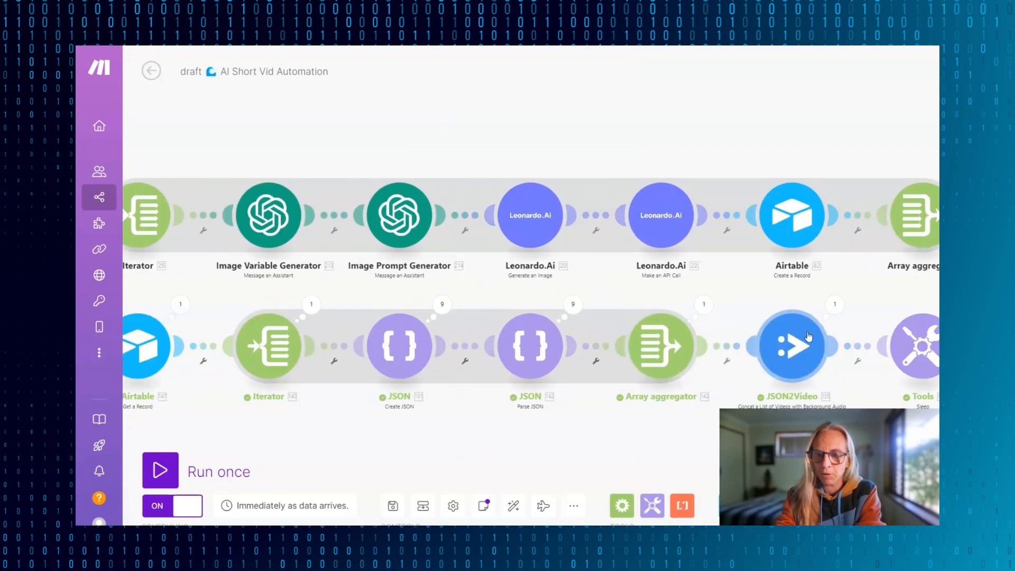
{"action": "scroll", "coordinate": [582, 363], "scroll_direction": "right", "scroll_amount": 4}
{"action": "left_click", "coordinate": [559, 359]}
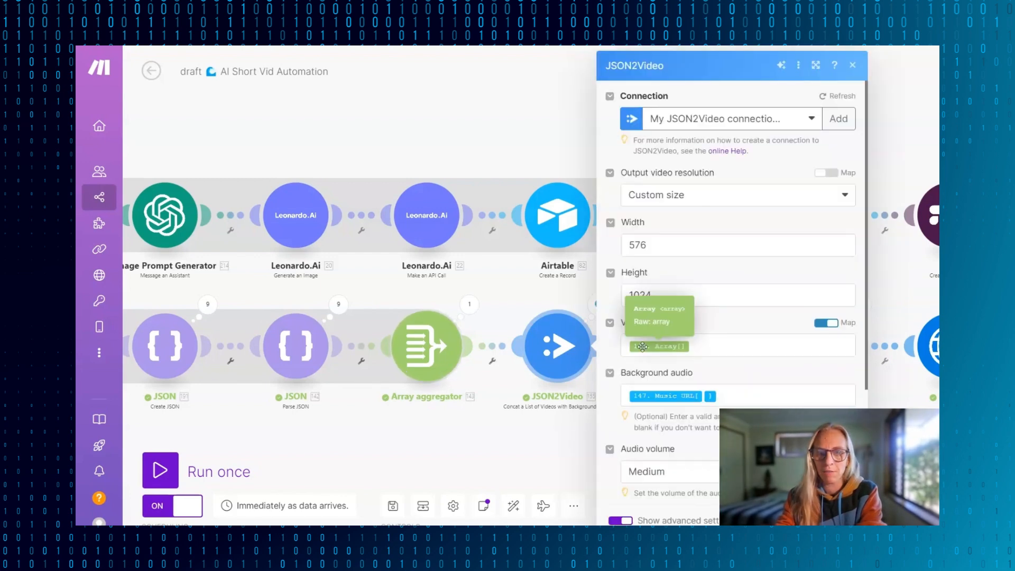
{"action": "scroll", "coordinate": [788, 313], "scroll_direction": "down", "scroll_amount": 3}
- Try the Very low, Low and Medium audio volume options for the JSON2Video background audio and close the module settings
{"action": "left_click", "coordinate": [813, 316]}
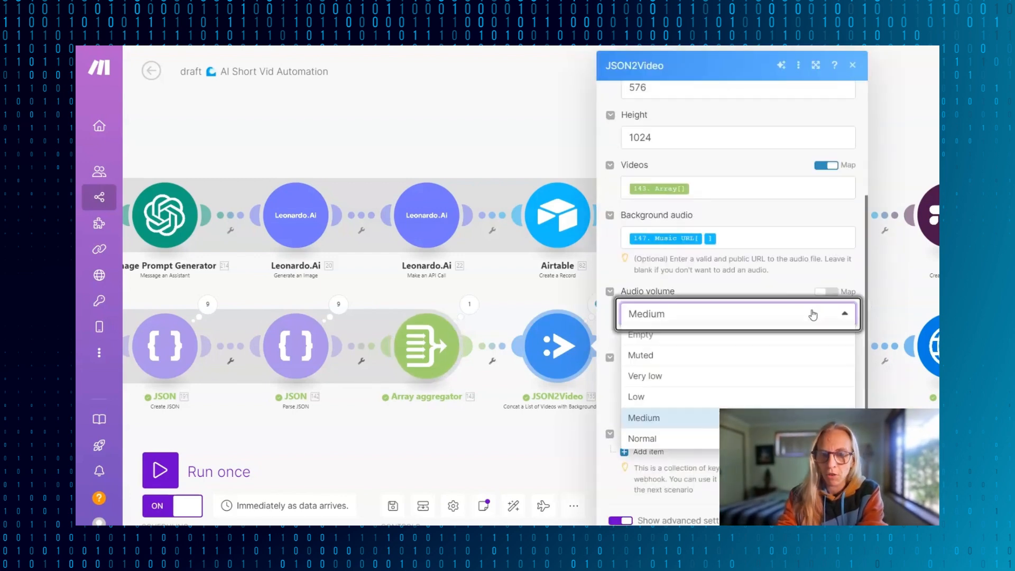
{"action": "left_click", "coordinate": [699, 381]}
{"action": "left_click", "coordinate": [828, 318]}
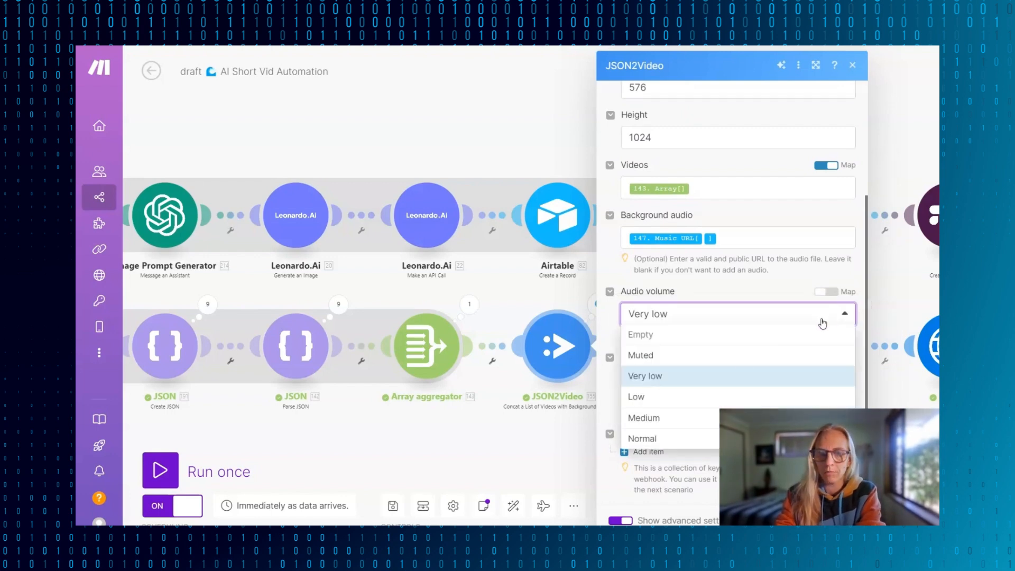
{"action": "left_click", "coordinate": [721, 397]}
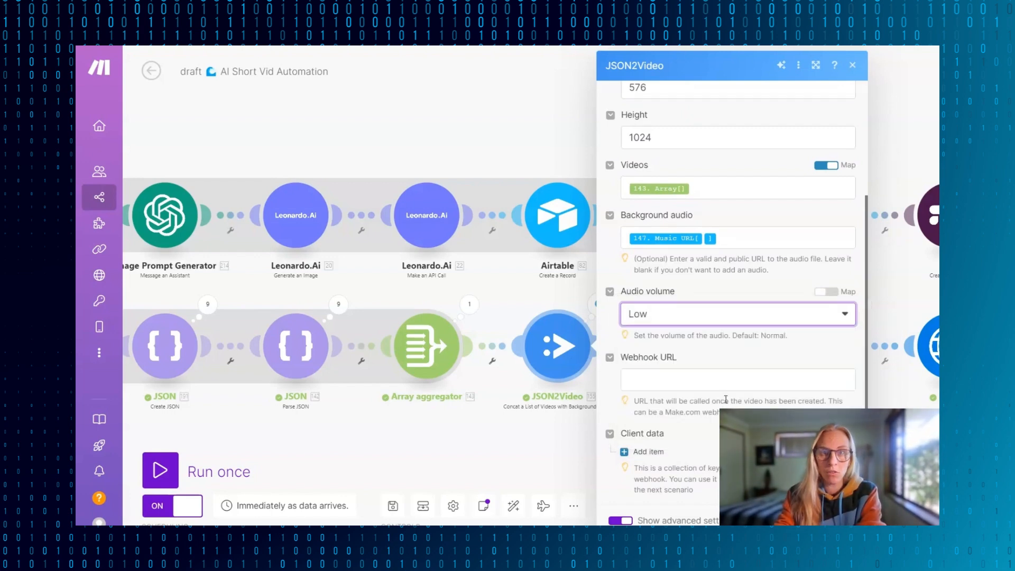
{"action": "left_click", "coordinate": [821, 316]}
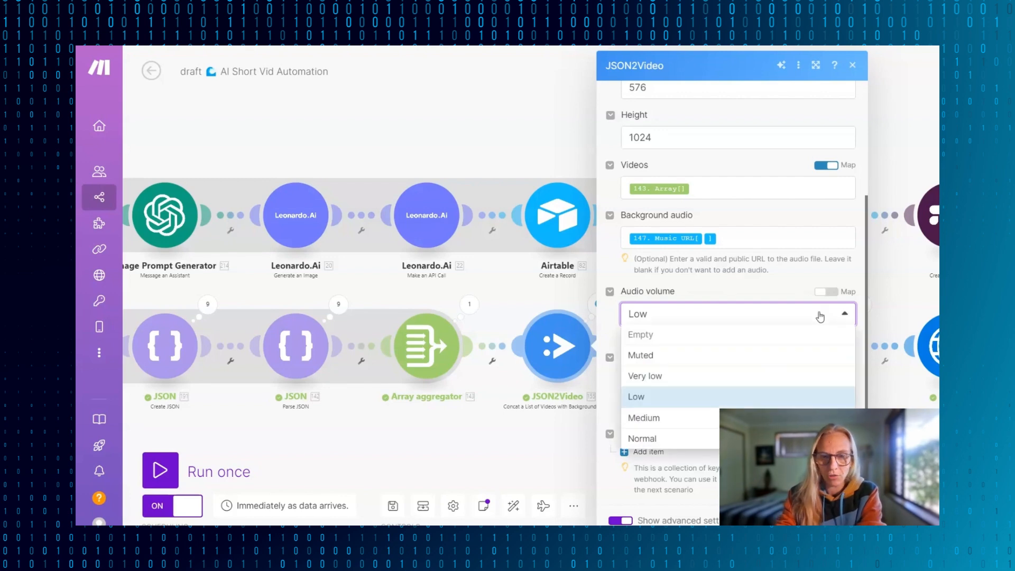
{"action": "left_click", "coordinate": [656, 425]}
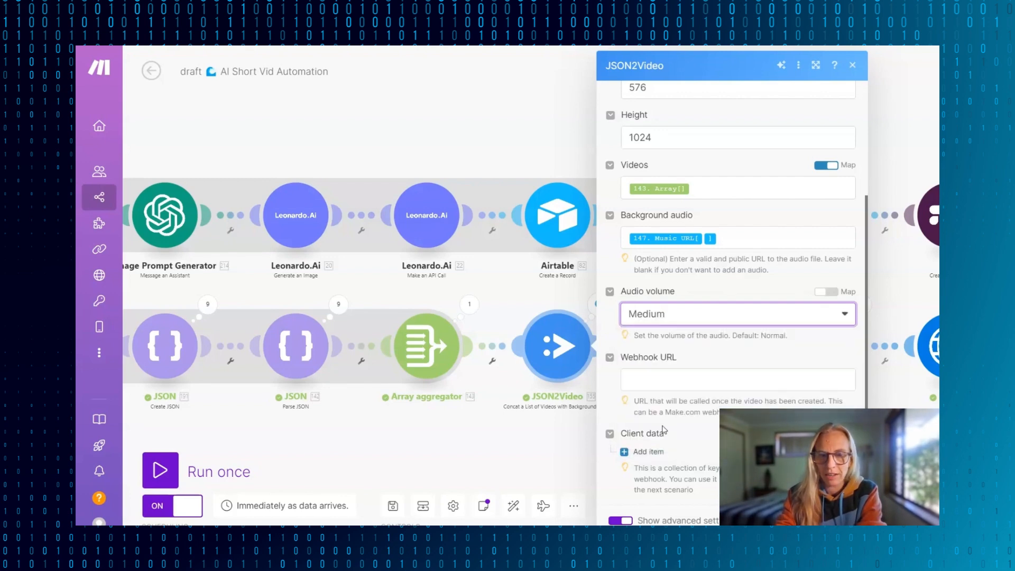
{"action": "left_click", "coordinate": [796, 313]}
{"action": "left_click", "coordinate": [647, 397]}
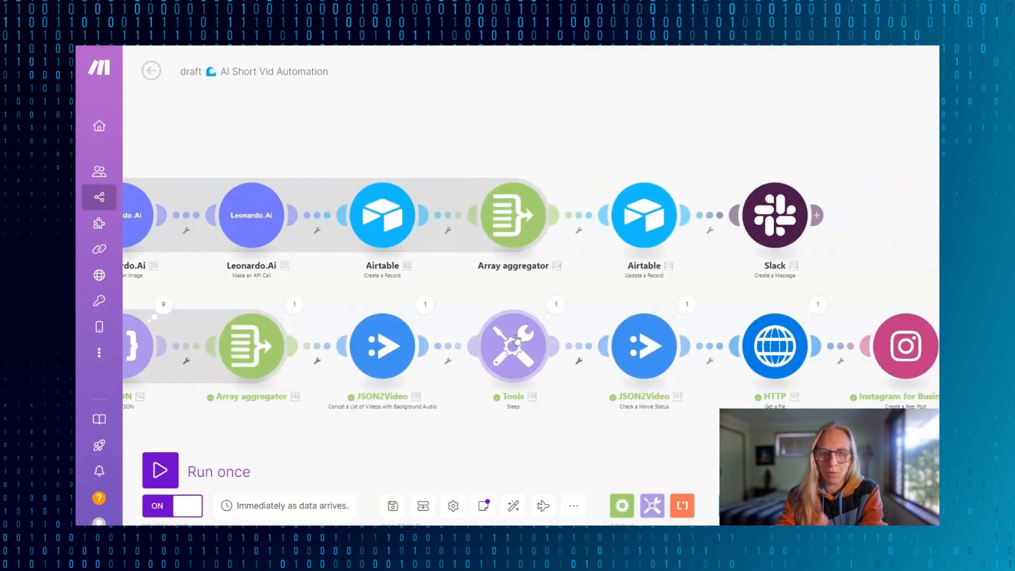
- Inspect the output of the JSON2Video Check a Movie Status module and select the URL to the generated video
{"action": "left_click_drag", "start_coordinate": [700, 392], "coordinate": [455, 392]}
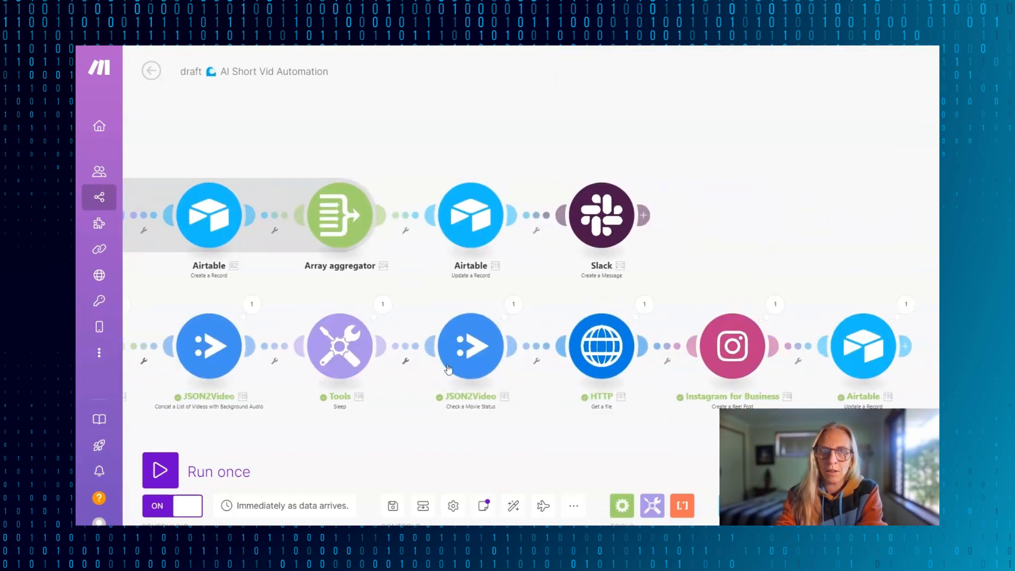
{"action": "left_click", "coordinate": [515, 308]}
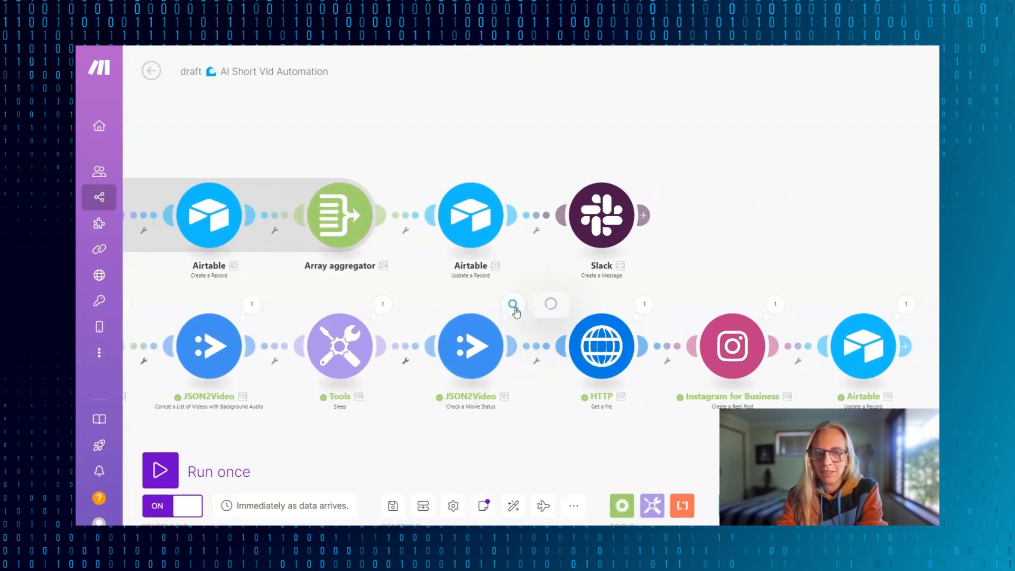
{"action": "triple_click", "coordinate": [694, 319]}
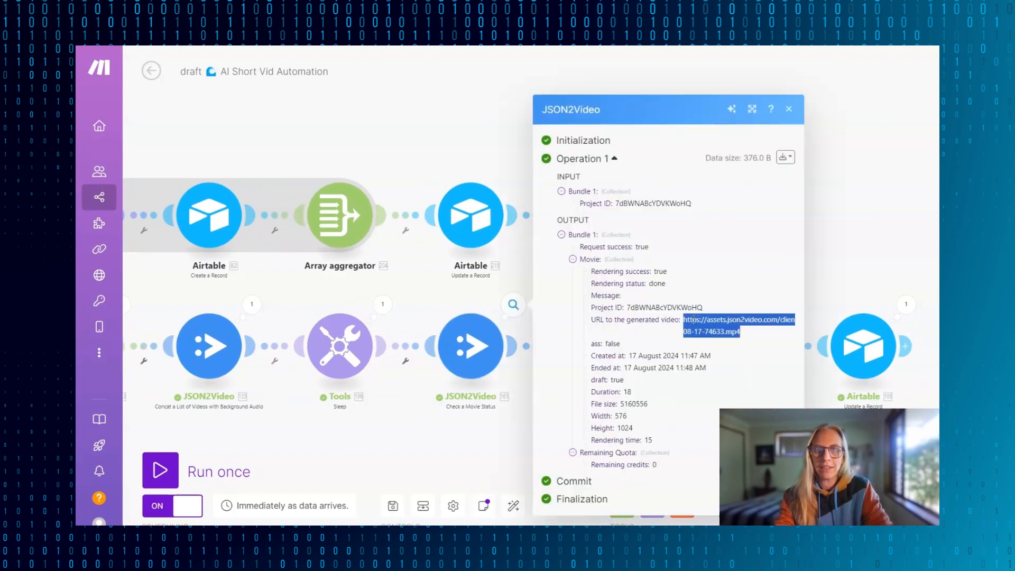
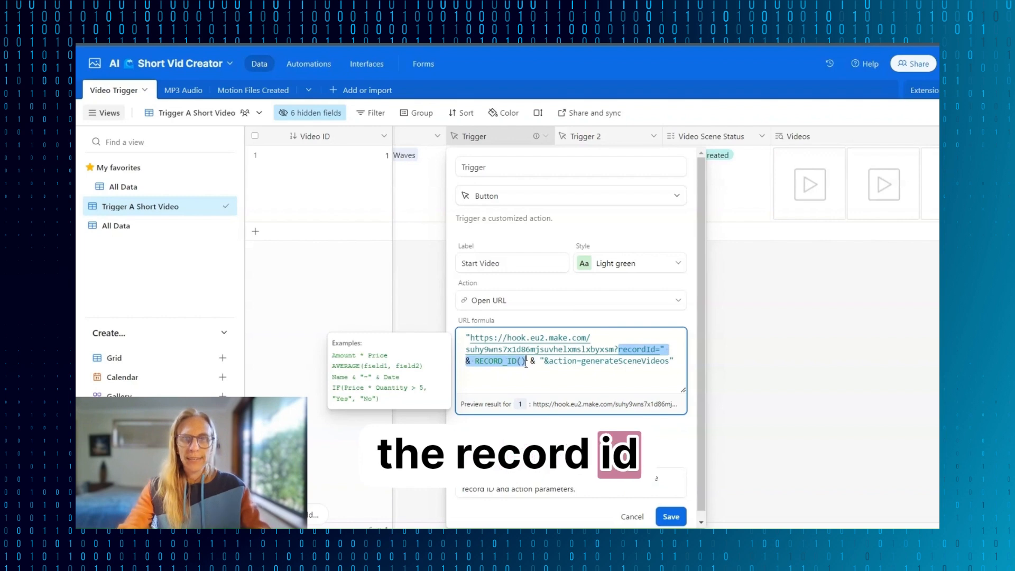
- Examine the generateSceneVideos action parameter in the Trigger button's URL formula, leaving the field unchanged
{"action": "left_click", "coordinate": [549, 362]}
{"action": "left_click_drag", "start_coordinate": [549, 362], "coordinate": [669, 365]}
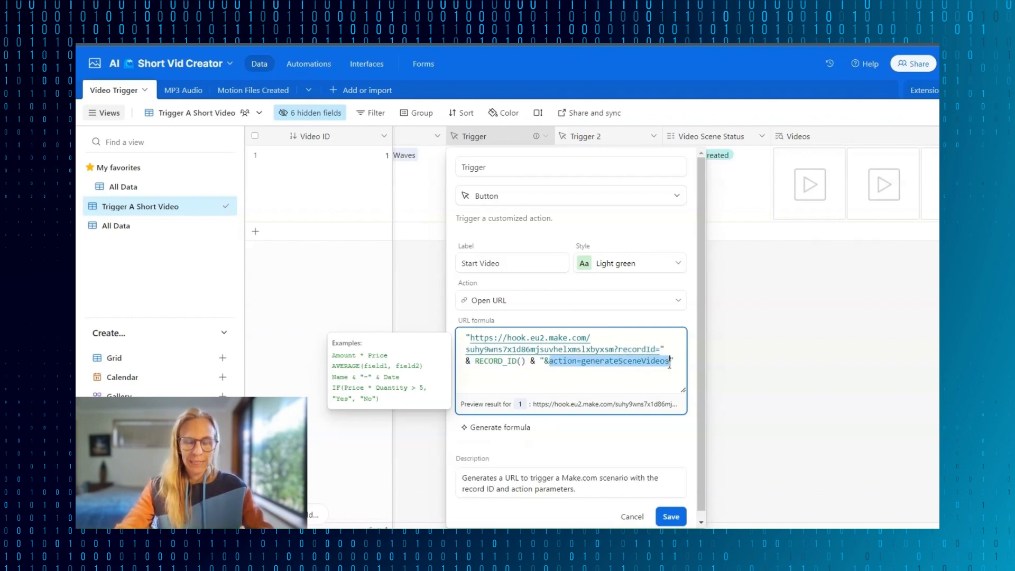
{"action": "left_click", "coordinate": [644, 517]}
- Examine the Trigger 2 button's URL formula with its generateFinalVideo action and close the field settings without saving
{"action": "double_click", "coordinate": [594, 133]}
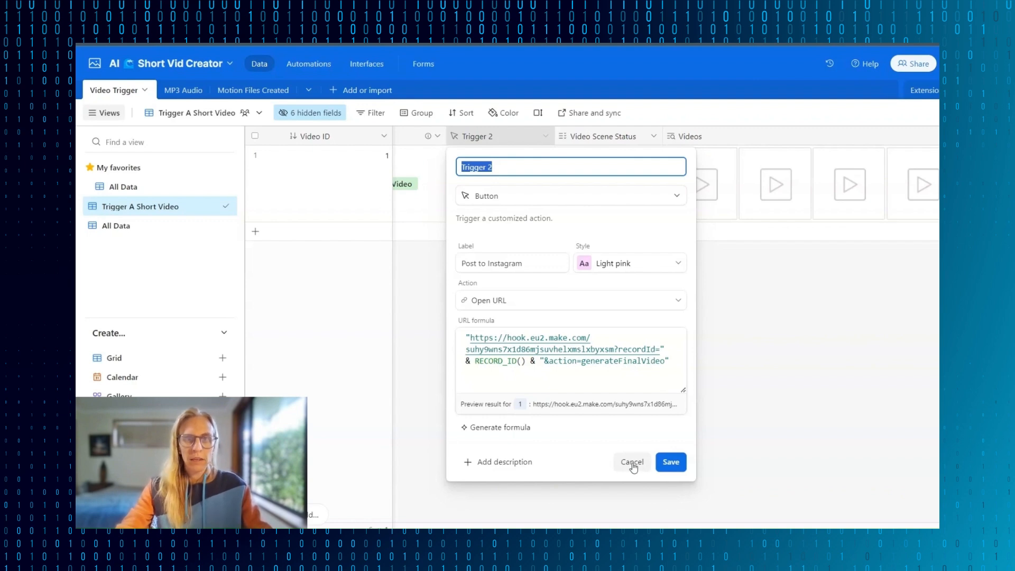
{"action": "left_click", "coordinate": [583, 362]}
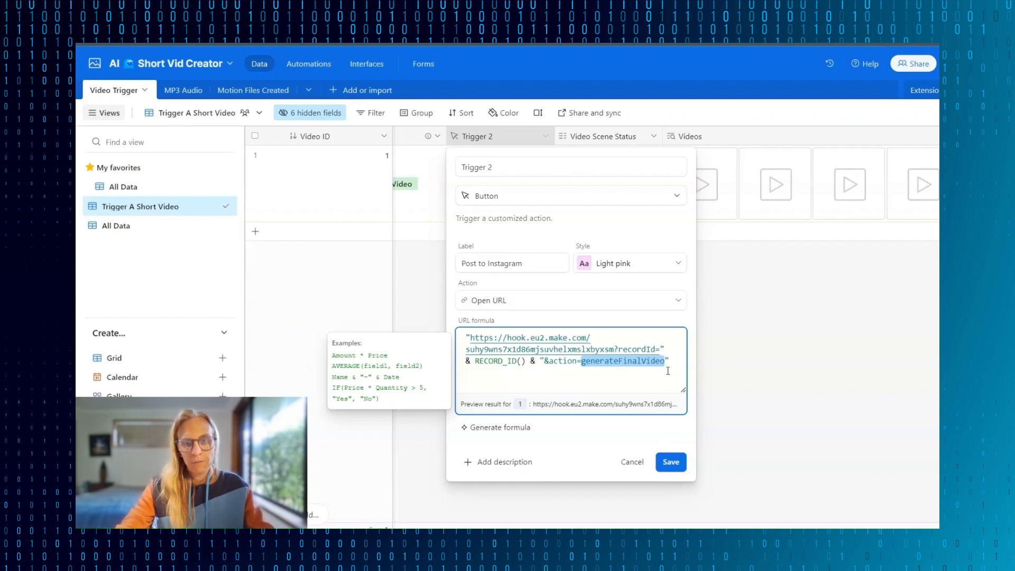
{"action": "left_click", "coordinate": [625, 363]}
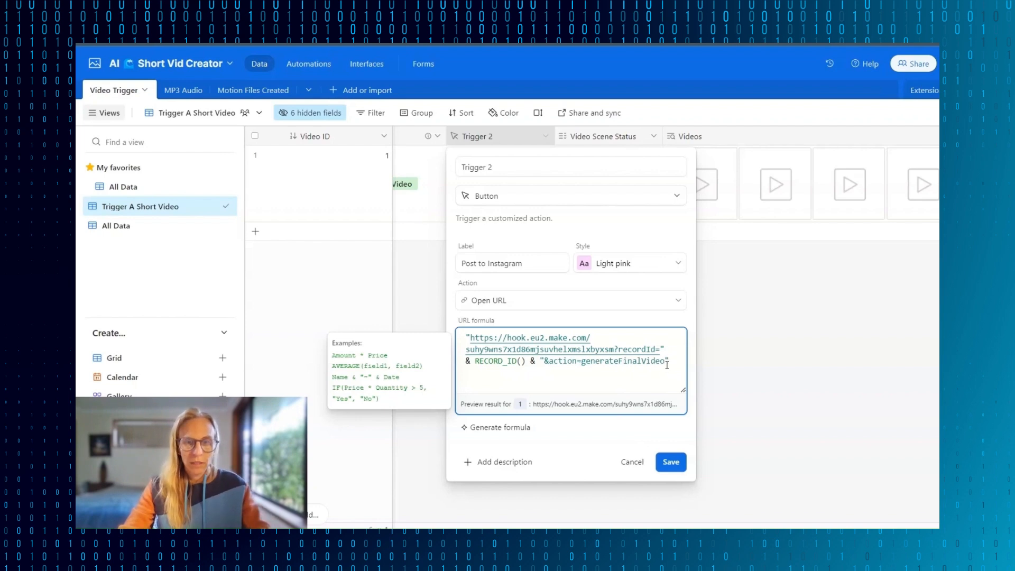
{"action": "left_click_drag", "start_coordinate": [665, 361], "coordinate": [455, 338]}
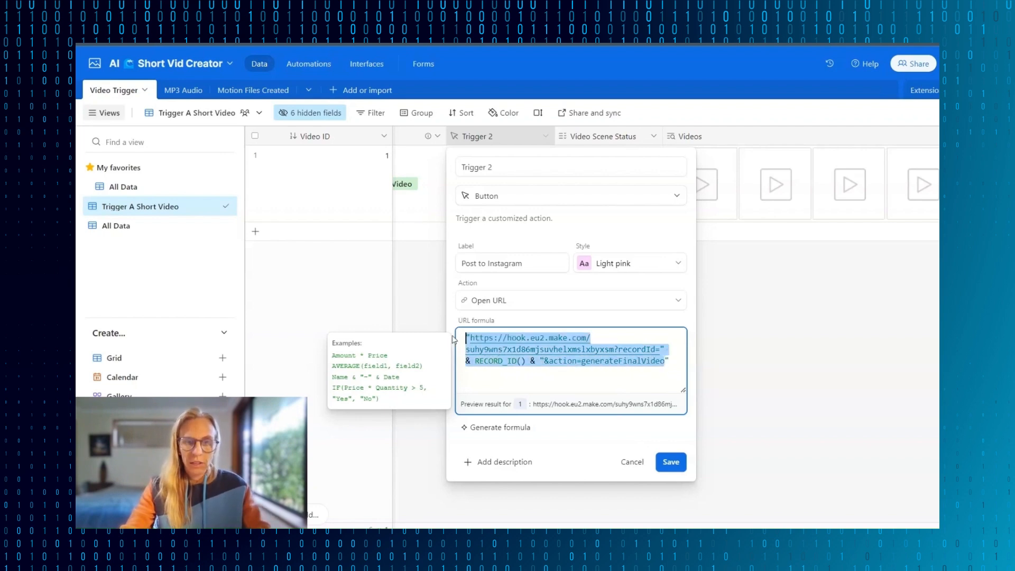
{"action": "left_click", "coordinate": [633, 462]}
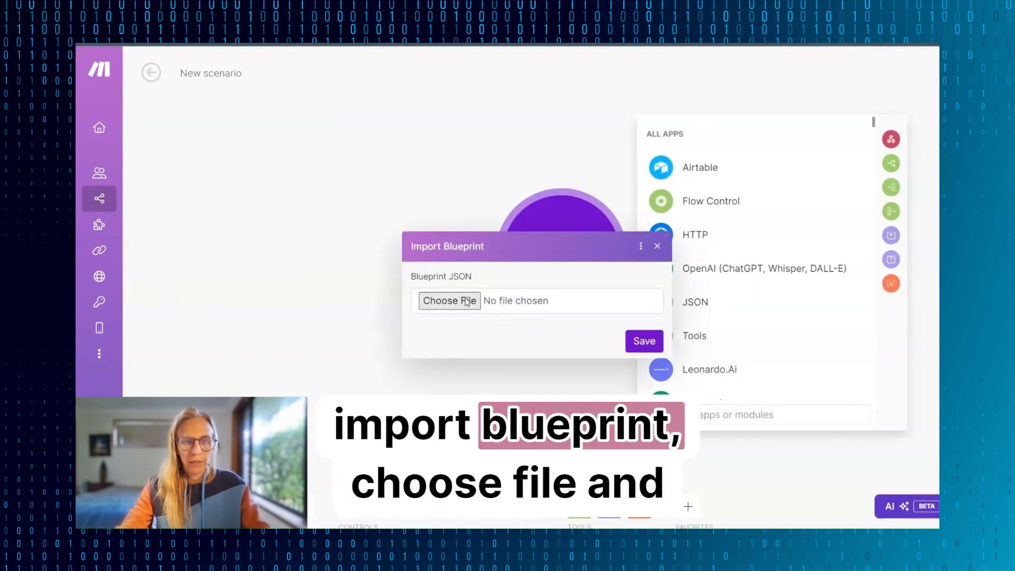
- Import the V2 Short Vid Generator.json blueprint into the new Make scenario
{"action": "left_click", "coordinate": [468, 300]}
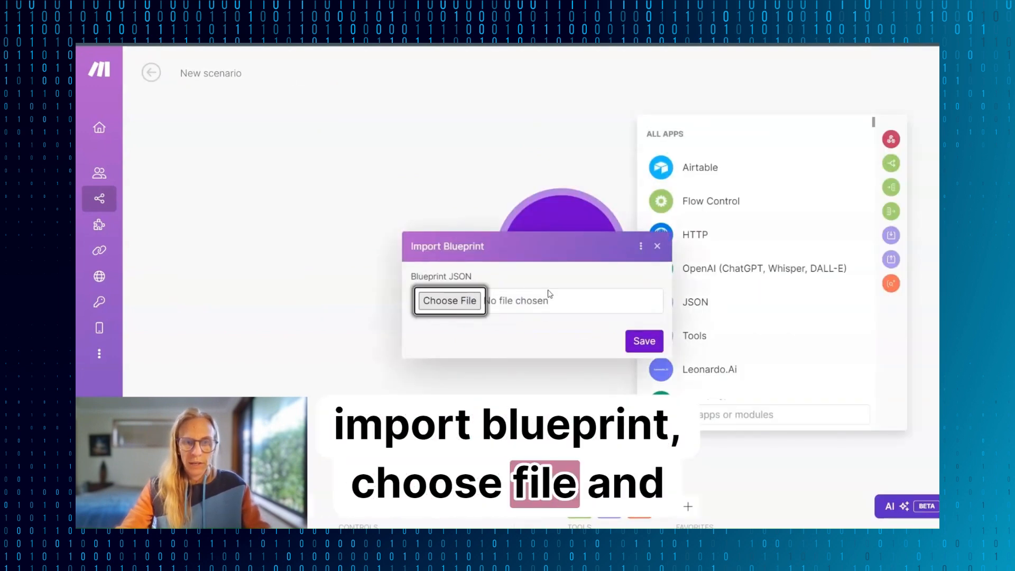
{"action": "double_click", "coordinate": [241, 238]}
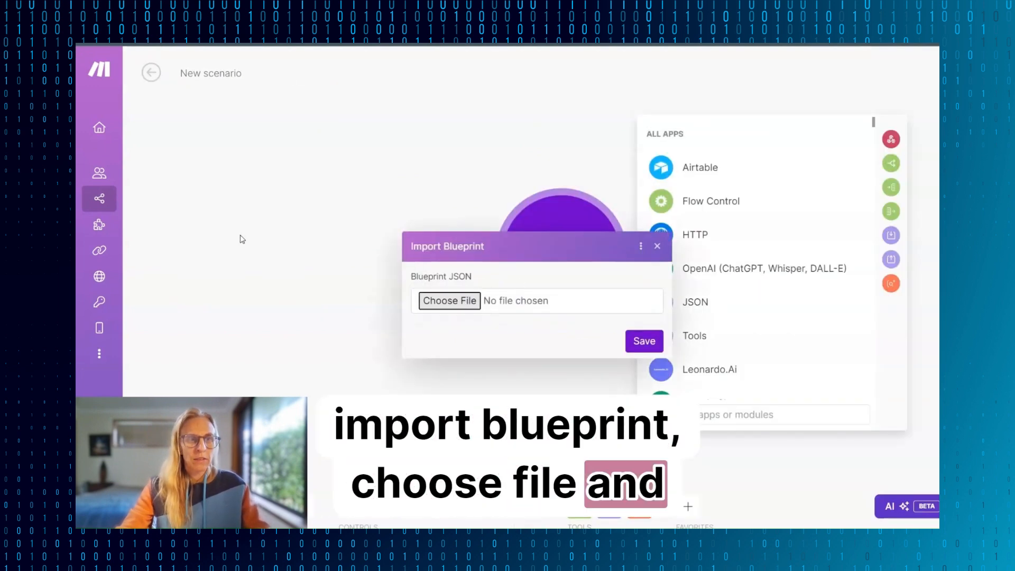
{"action": "left_click", "coordinate": [627, 341]}
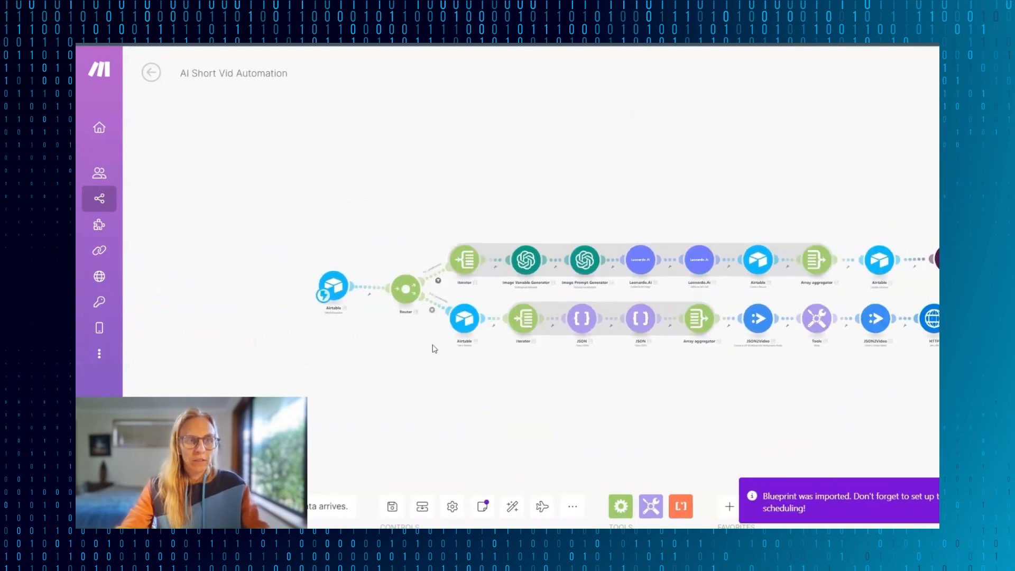
- Create a webhook named "AI WAVE 🌊 Short Vid DEMO" for the Airtable Watch Responses module, copy its address and confirm the module settings
{"action": "left_click", "coordinate": [380, 283]}
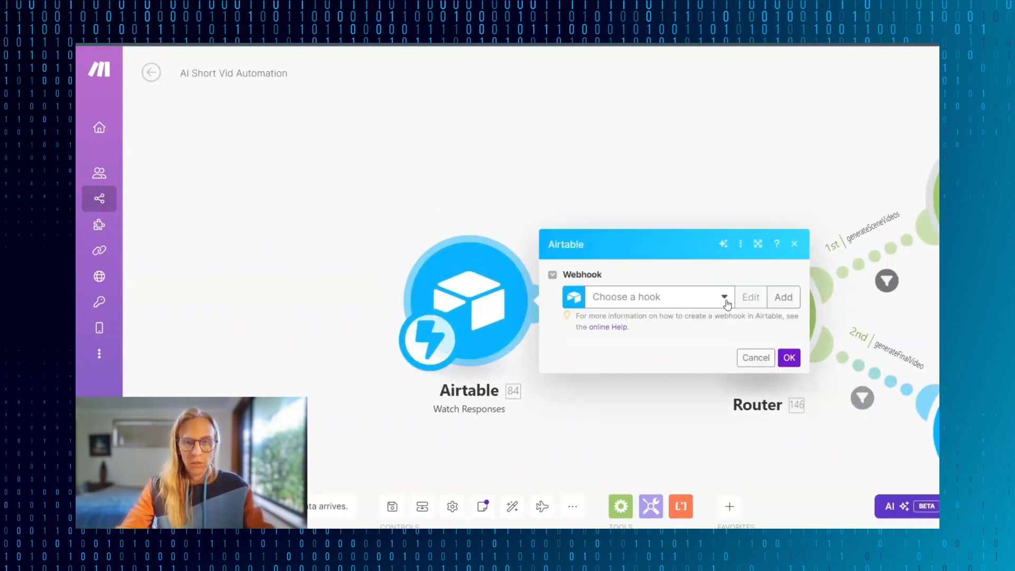
{"action": "left_click", "coordinate": [784, 297]}
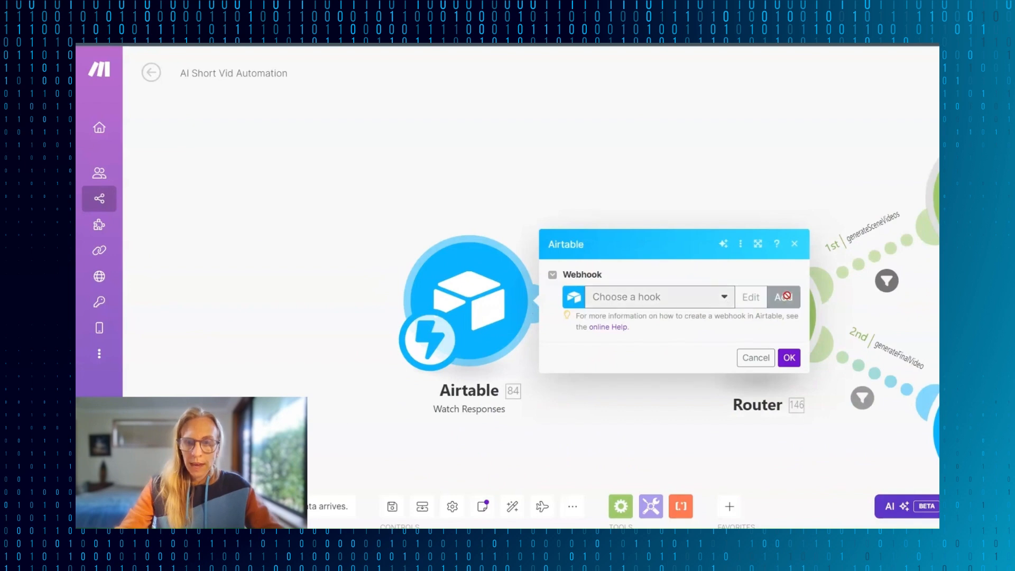
{"action": "left_click_drag", "start_coordinate": [629, 292], "coordinate": [521, 293]}
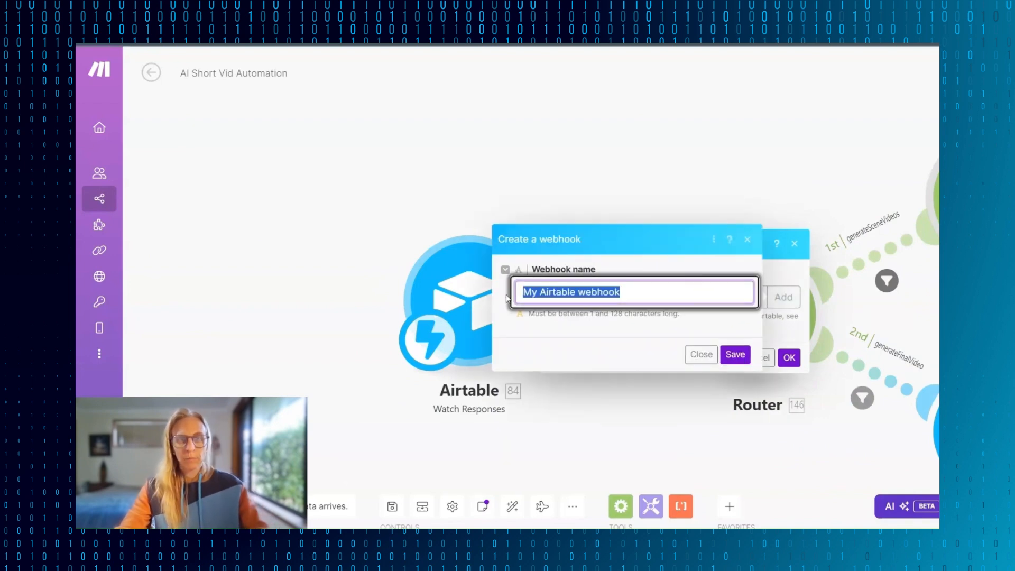
{"action": "type", "text": "AI WAVE 🌊"}
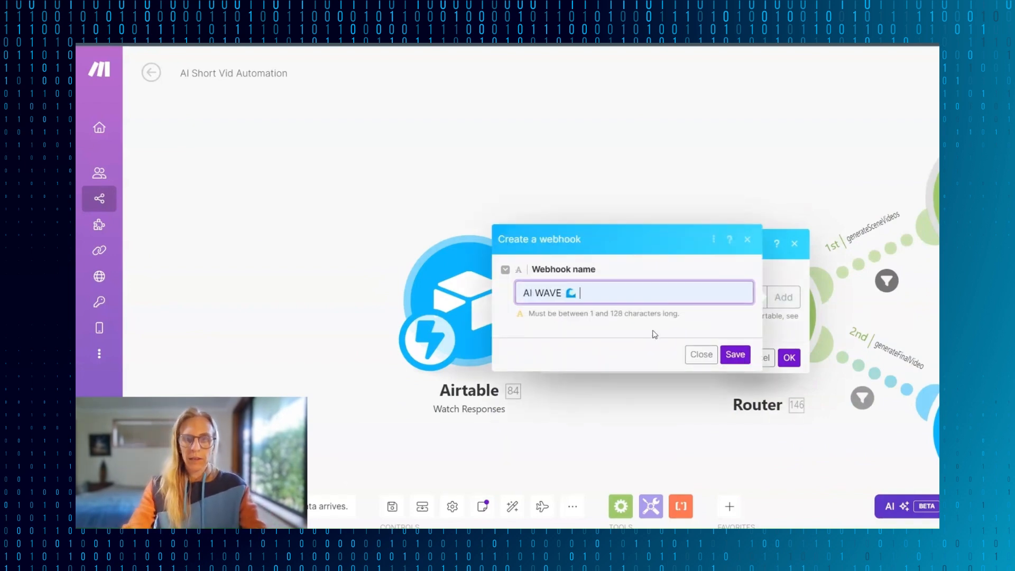
{"action": "type", "text": " Short Vid DEMO"}
{"action": "left_click", "coordinate": [735, 354]}
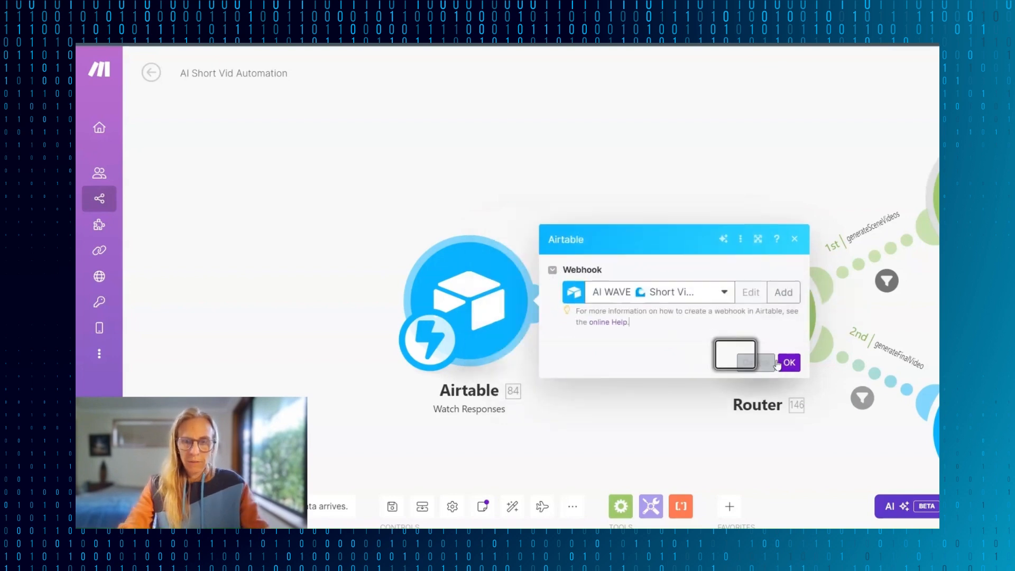
{"action": "left_click", "coordinate": [650, 296]}
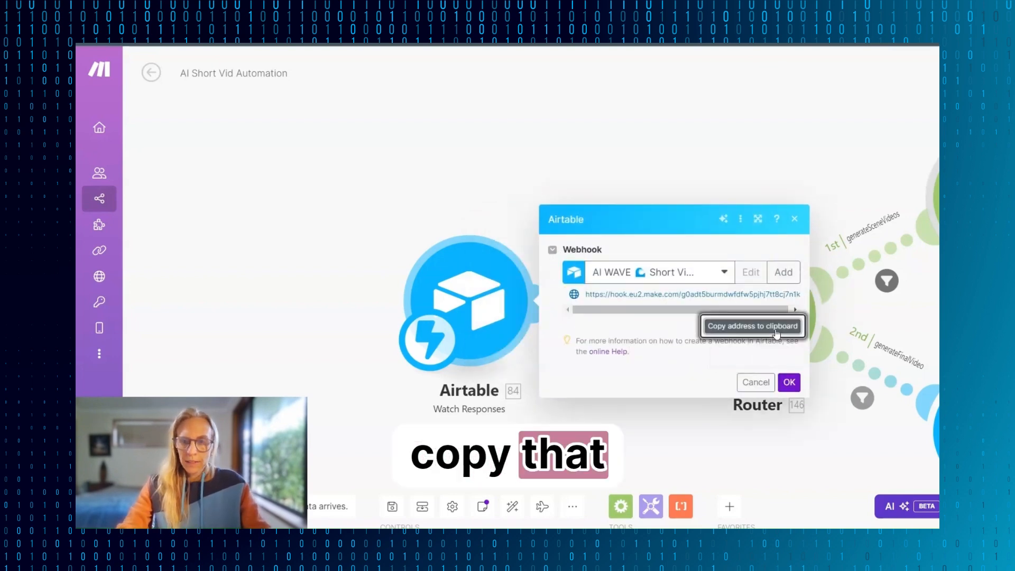
{"action": "left_click", "coordinate": [789, 382]}
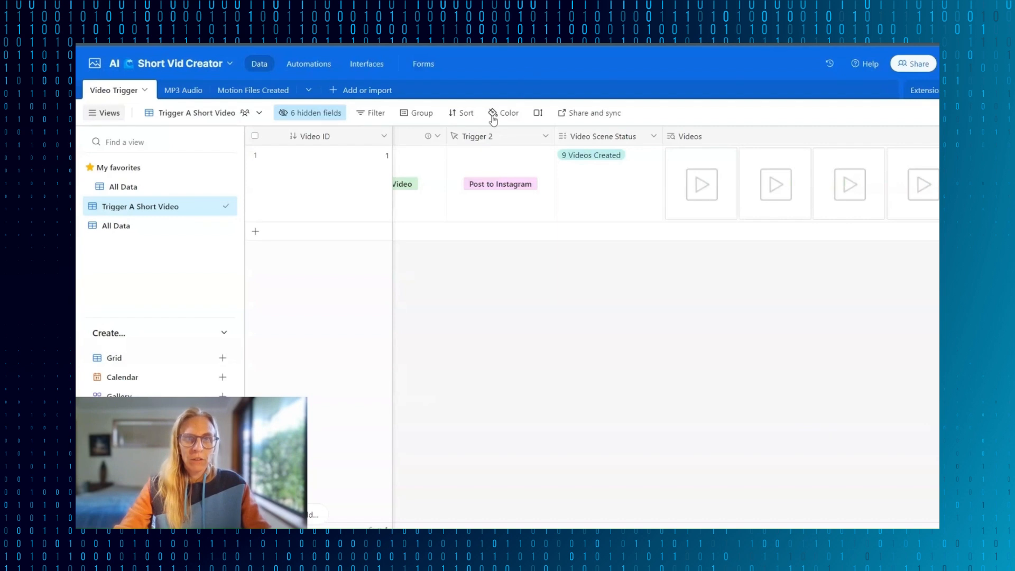
- In Airtable, replace the webhook address before the question mark in the Trigger button's URL formula with the copied one and save the field
{"action": "scroll", "coordinate": [513, 280], "scroll_direction": "left", "scroll_amount": 3}
{"action": "left_click", "coordinate": [538, 139]}
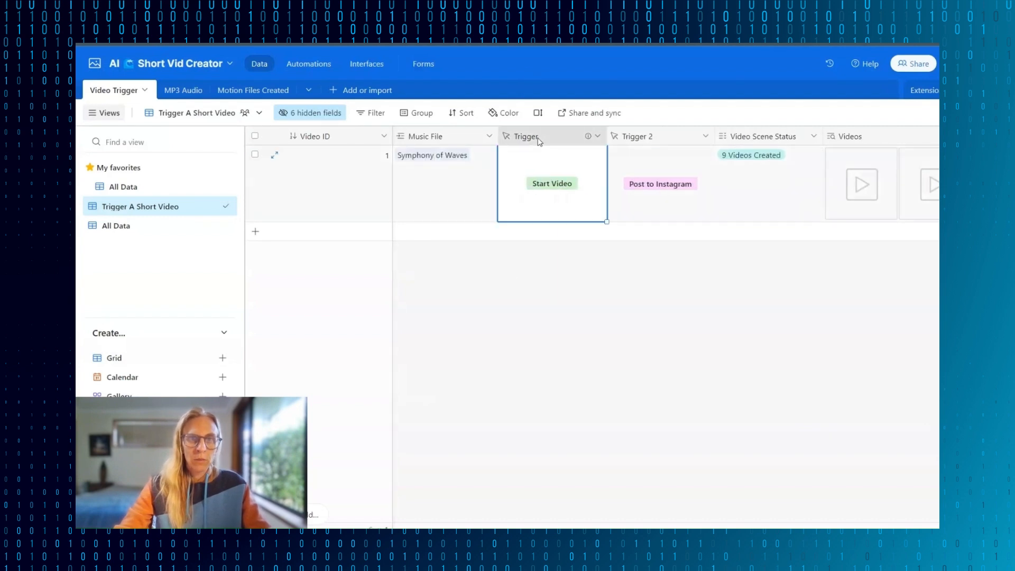
{"action": "double_click", "coordinate": [479, 139]}
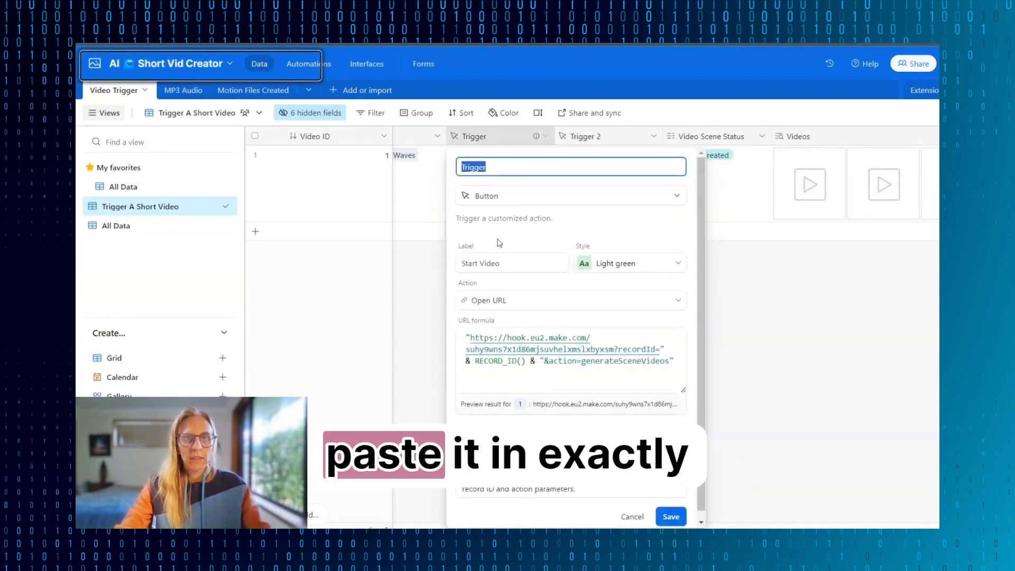
{"action": "left_click_drag", "start_coordinate": [470, 339], "coordinate": [615, 350]}
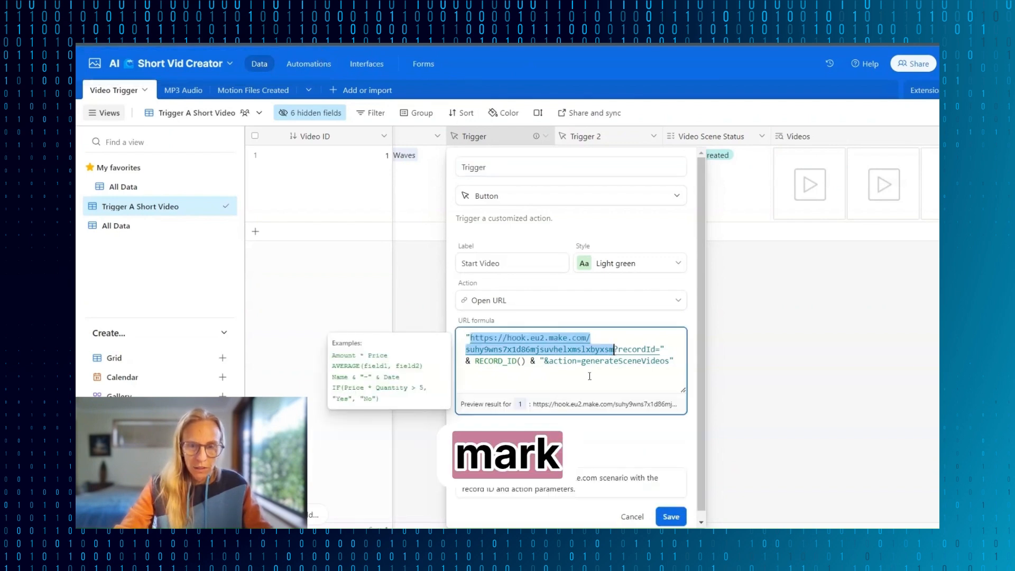
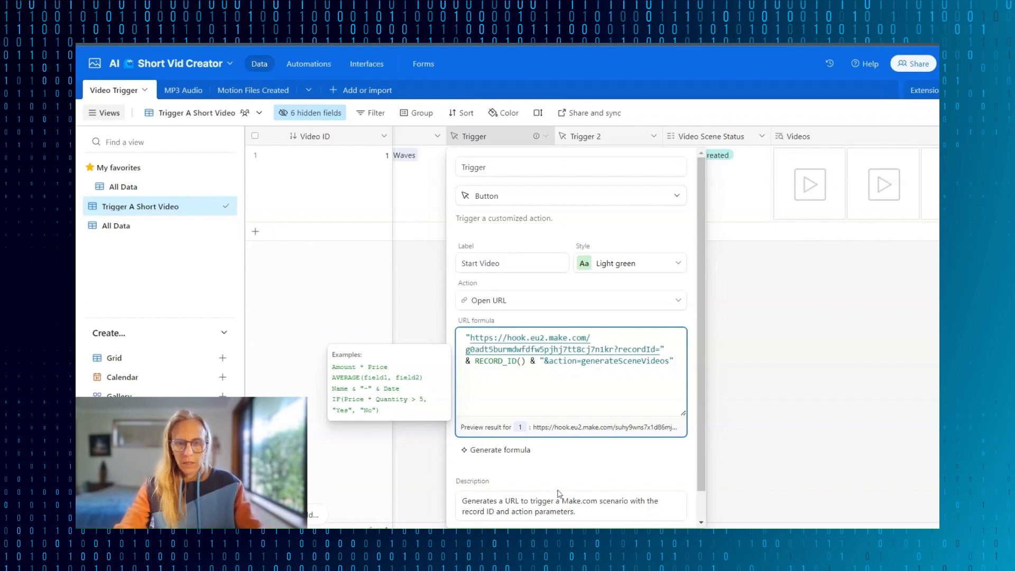
{"action": "scroll", "coordinate": [582, 423], "scroll_direction": "down", "scroll_amount": 1}
{"action": "left_click", "coordinate": [672, 516]}
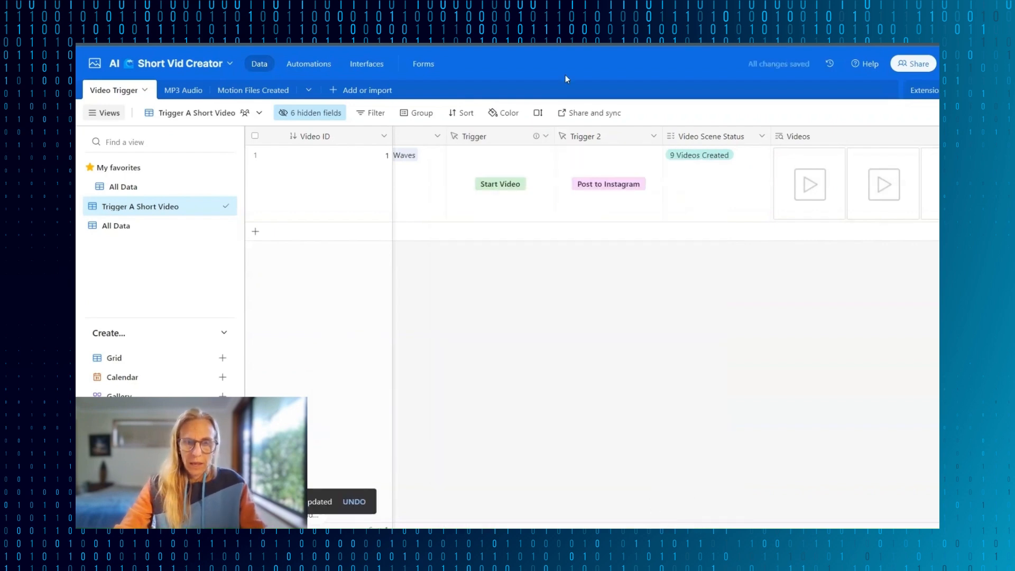
- Open the Trigger 2 field settings and select the webhook address before the question mark in its URL formula
{"action": "double_click", "coordinate": [596, 141]}
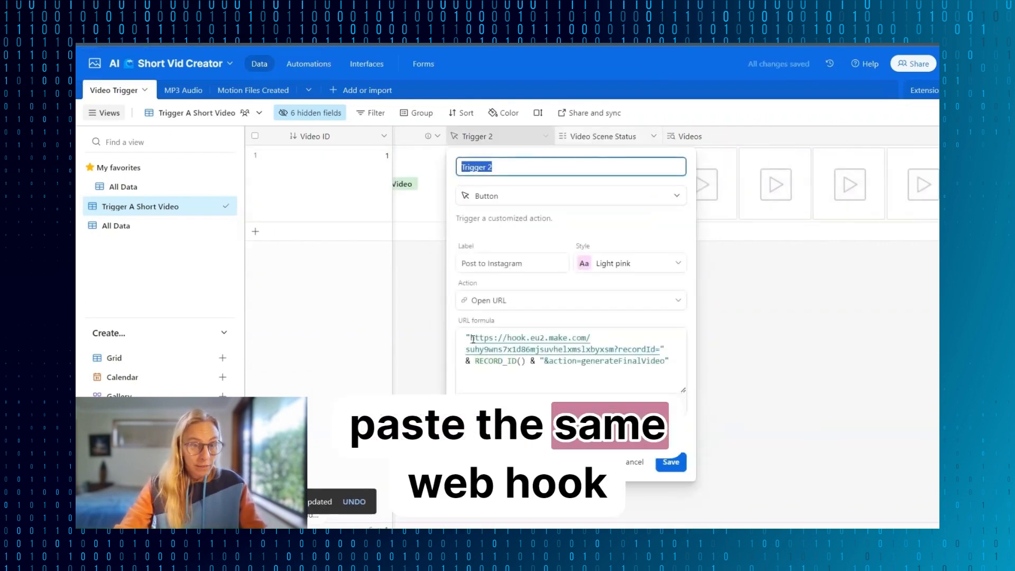
{"action": "left_click", "coordinate": [640, 341]}
{"action": "left_click_drag", "start_coordinate": [614, 350], "coordinate": [472, 338]}
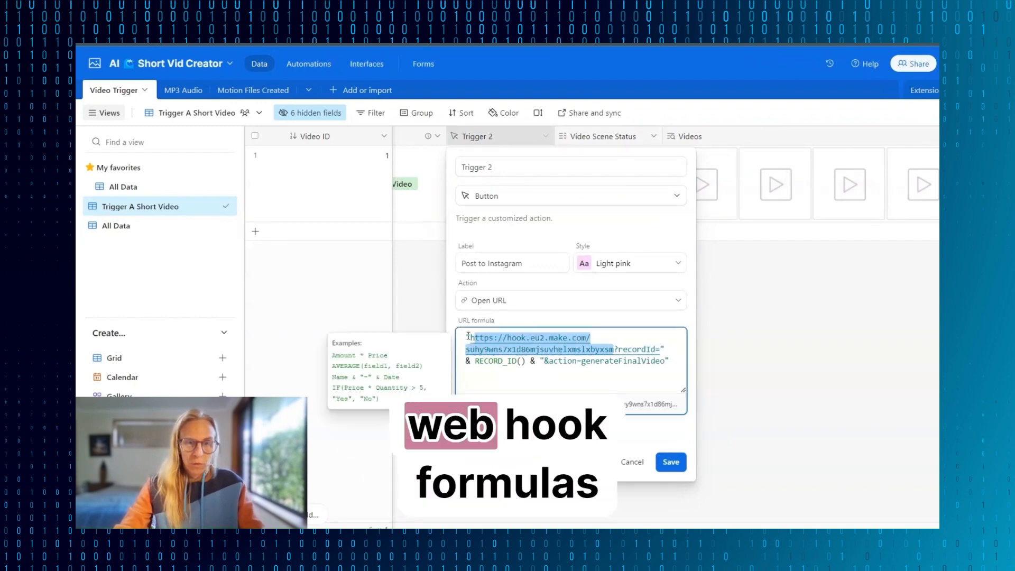
{"action": "left_click", "coordinate": [484, 338]}
{"action": "left_click_drag", "start_coordinate": [471, 338], "coordinate": [614, 350]}
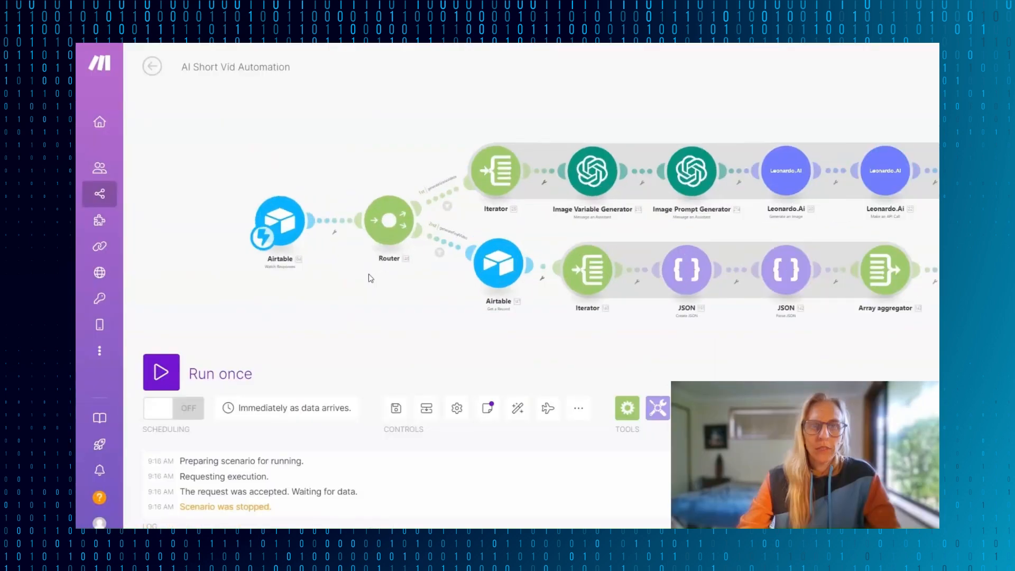
- In the Make scenario, unlink the Iterator from Image Variable Generator and the Airtable Get a Record module from its Iterator
{"action": "right_click", "coordinate": [534, 185]}
{"action": "left_click", "coordinate": [560, 209]}
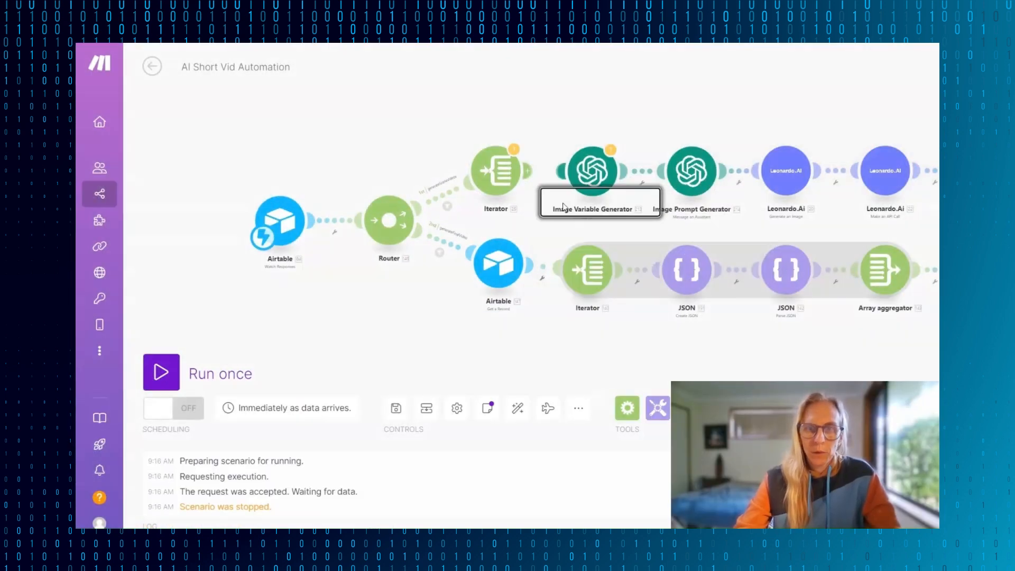
{"action": "left_click", "coordinate": [537, 266]}
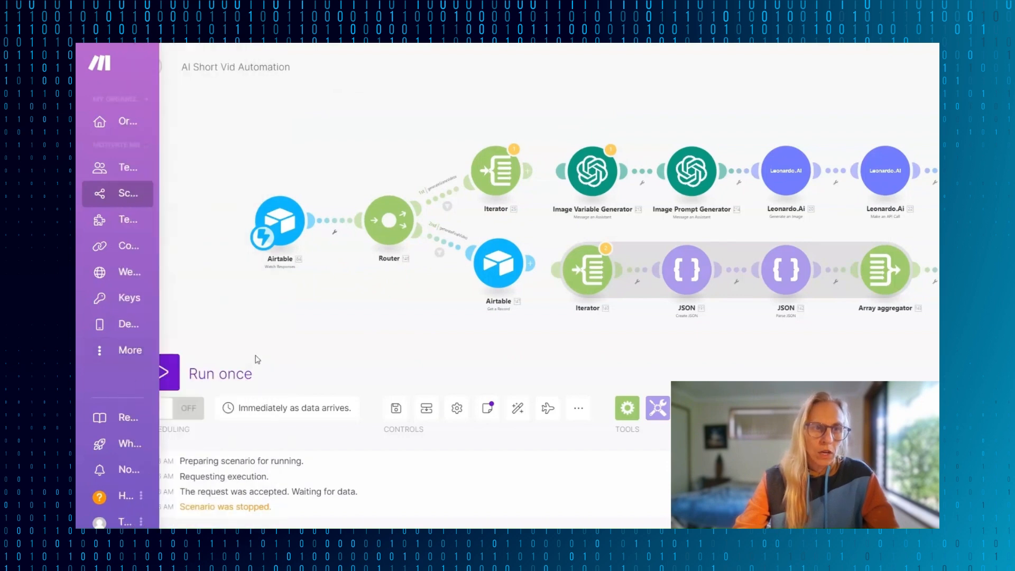
- Run the scenario once despite the Iterator warning and trigger it with Start Video on the Airtable record
{"action": "left_click", "coordinate": [161, 373]}
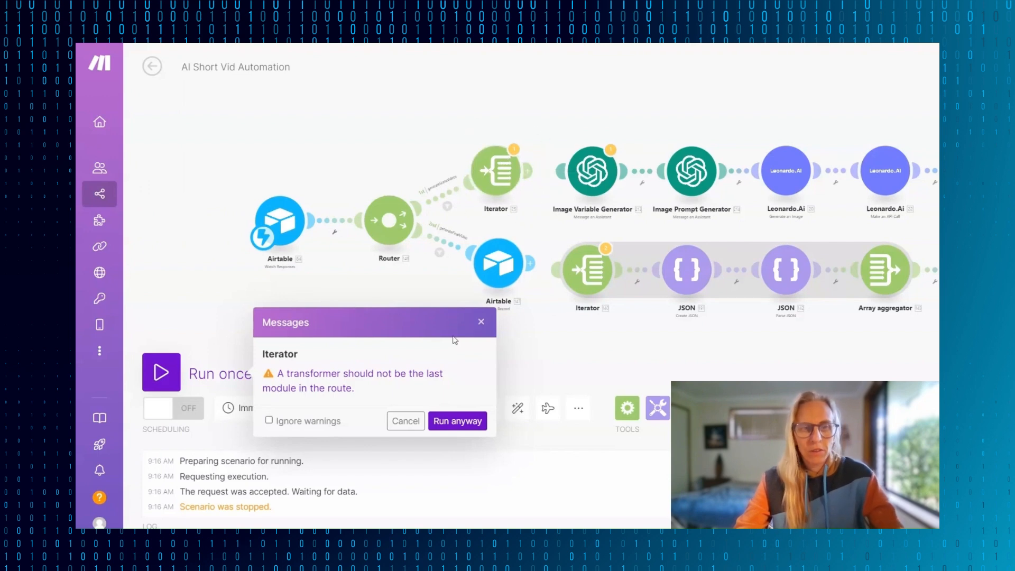
{"action": "left_click", "coordinate": [446, 422]}
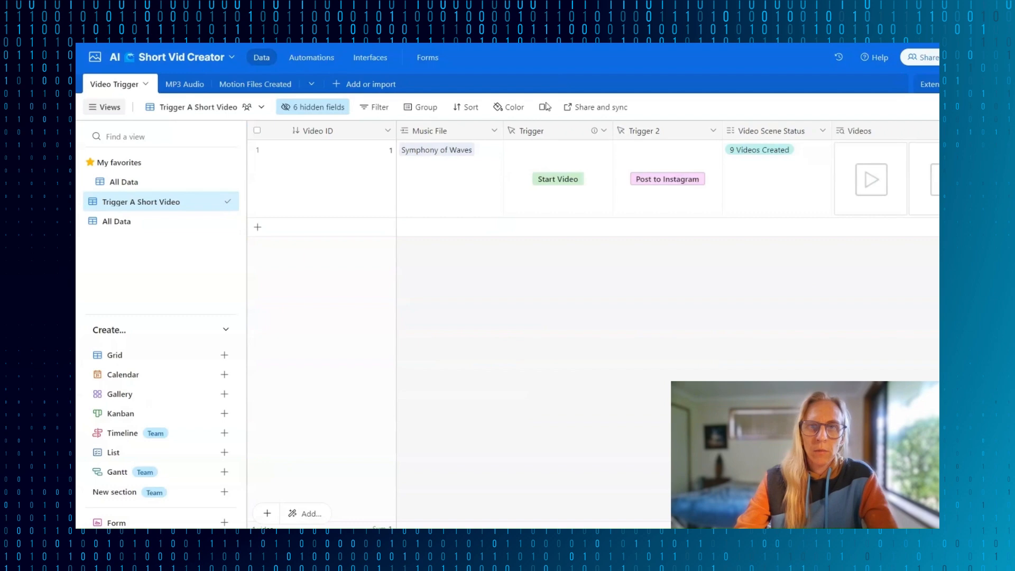
{"action": "left_click", "coordinate": [544, 180]}
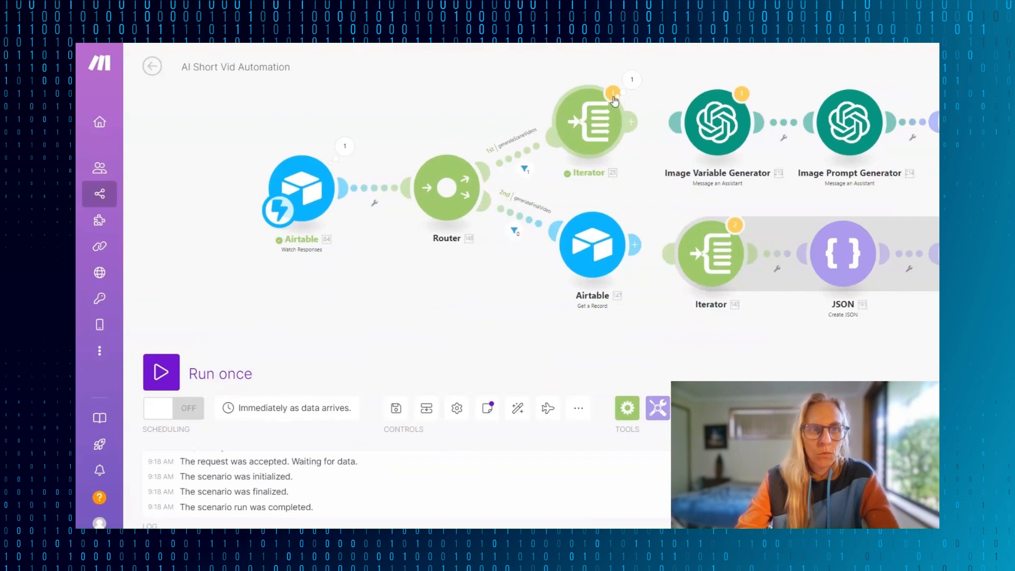
- Inspect the recordId and action values in the output bundle of the Airtable Watch Responses module
{"action": "left_click", "coordinate": [345, 146]}
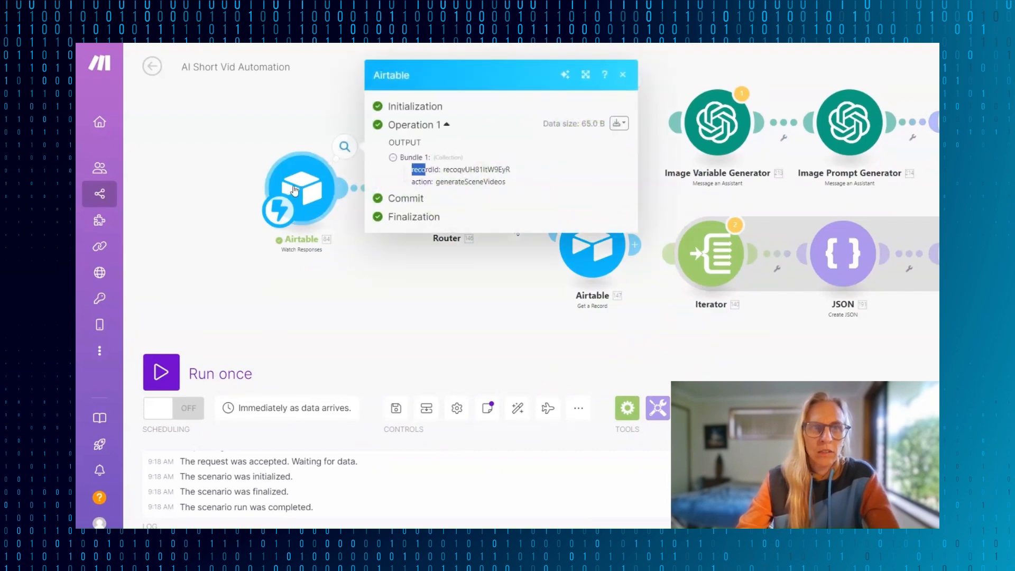
{"action": "left_click", "coordinate": [278, 121]}
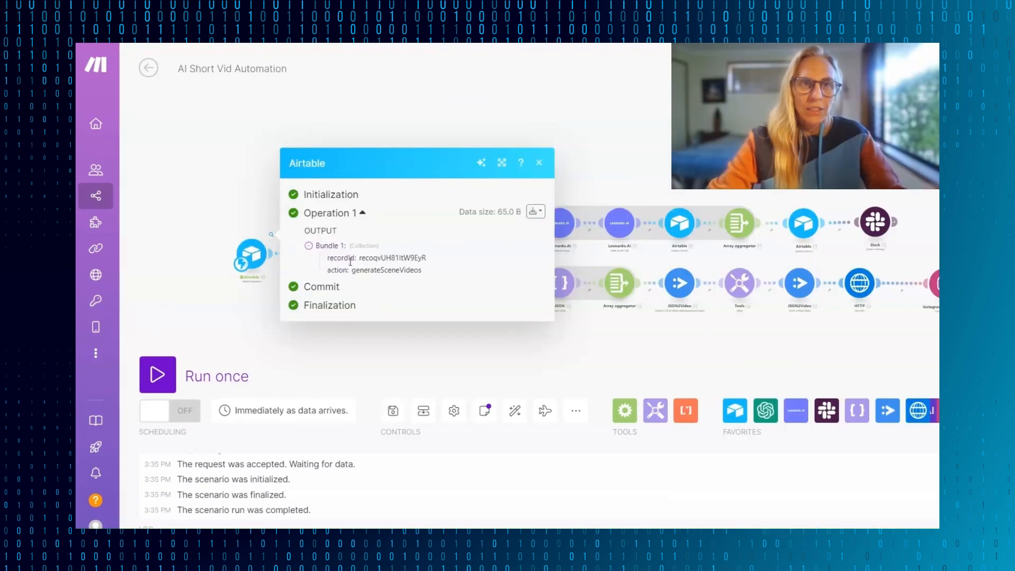
{"action": "left_click_drag", "start_coordinate": [352, 270], "coordinate": [445, 271]}
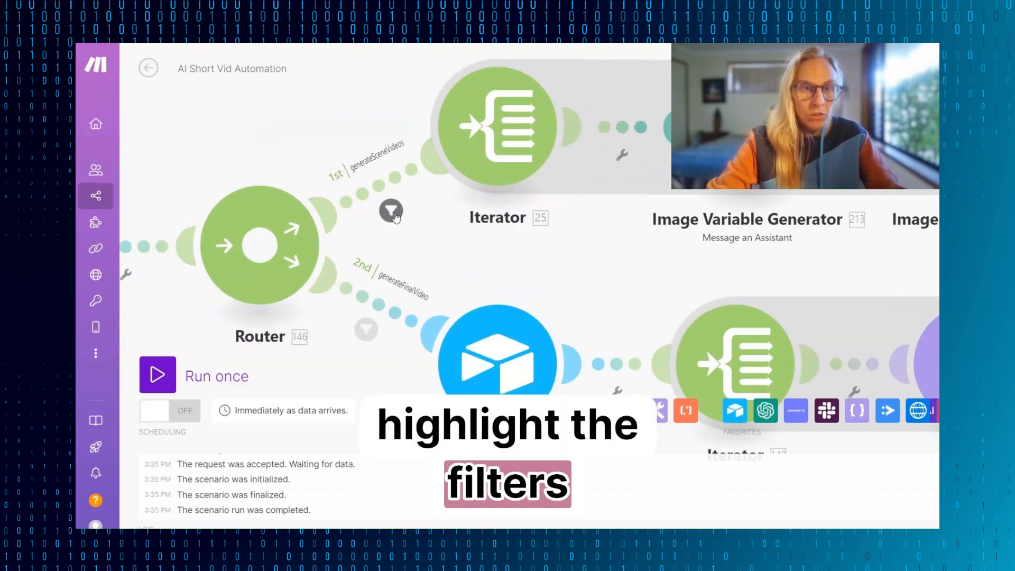
- Open the generateSceneVideos filter on the router's first route and examine its action condition
{"action": "left_click", "coordinate": [392, 211]}
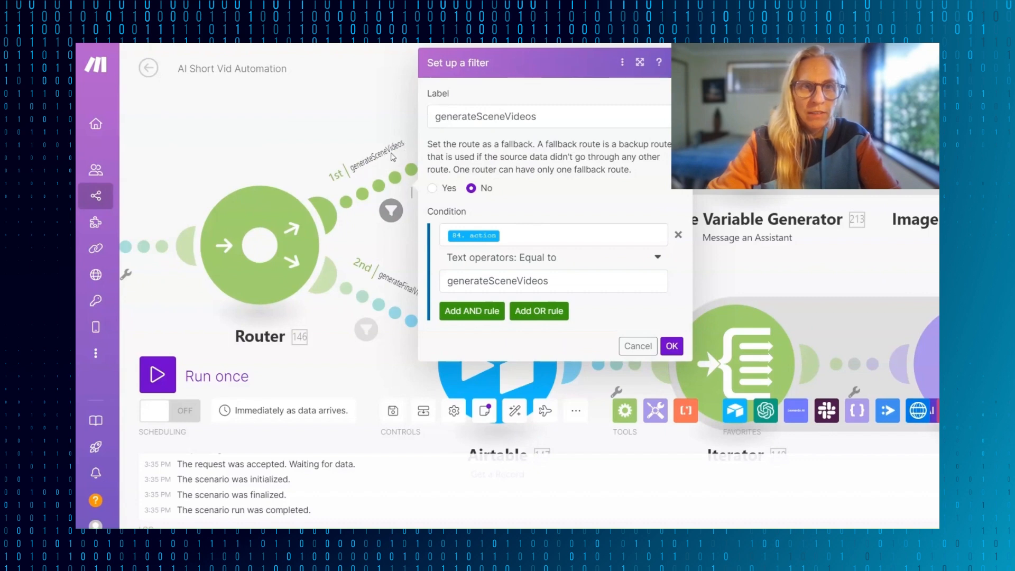
{"action": "double_click", "coordinate": [620, 275]}
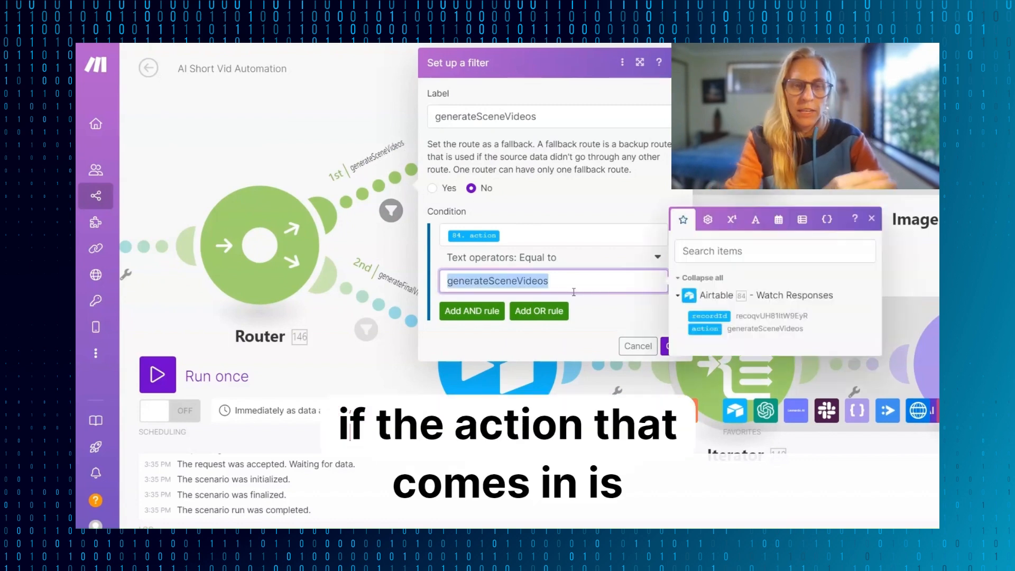
{"action": "left_click", "coordinate": [539, 264]}
{"action": "left_click", "coordinate": [538, 264]}
{"action": "left_click_drag", "start_coordinate": [448, 281], "coordinate": [532, 298]}
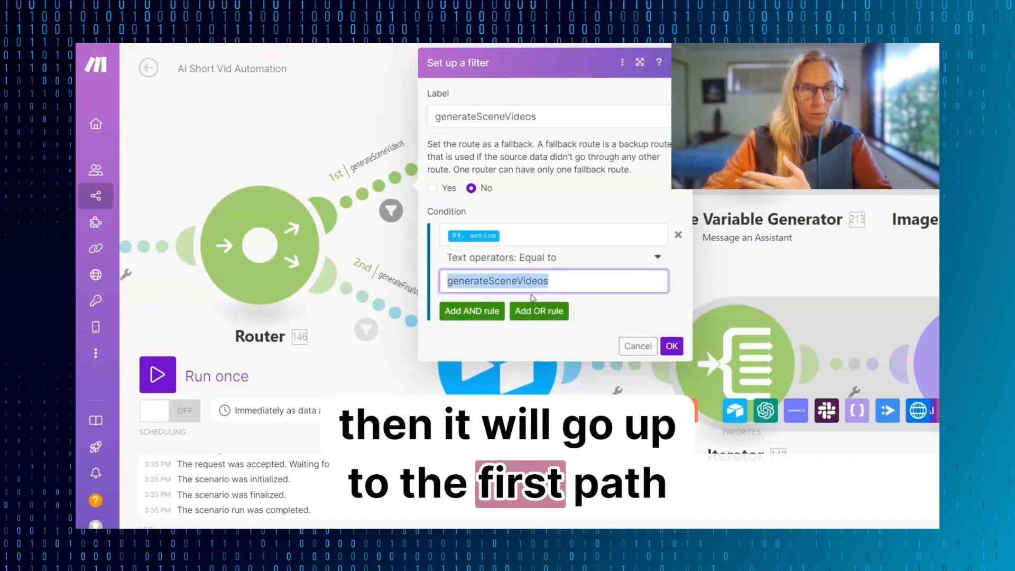
- Keep the generateSceneVideos filter condition and examine the generateFinalVideo filter on the router's second route
{"action": "left_click", "coordinate": [453, 283]}
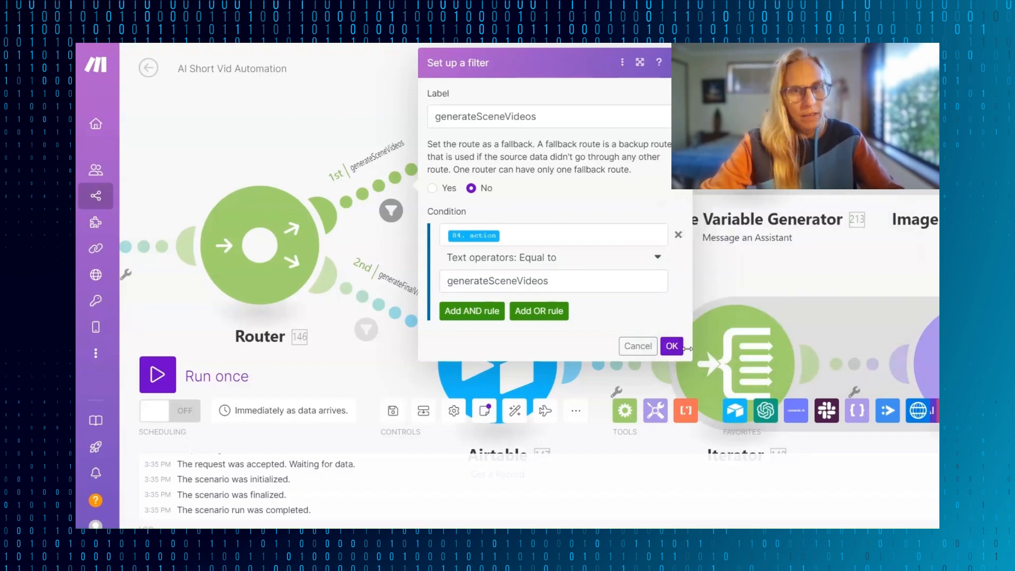
{"action": "left_click", "coordinate": [672, 346]}
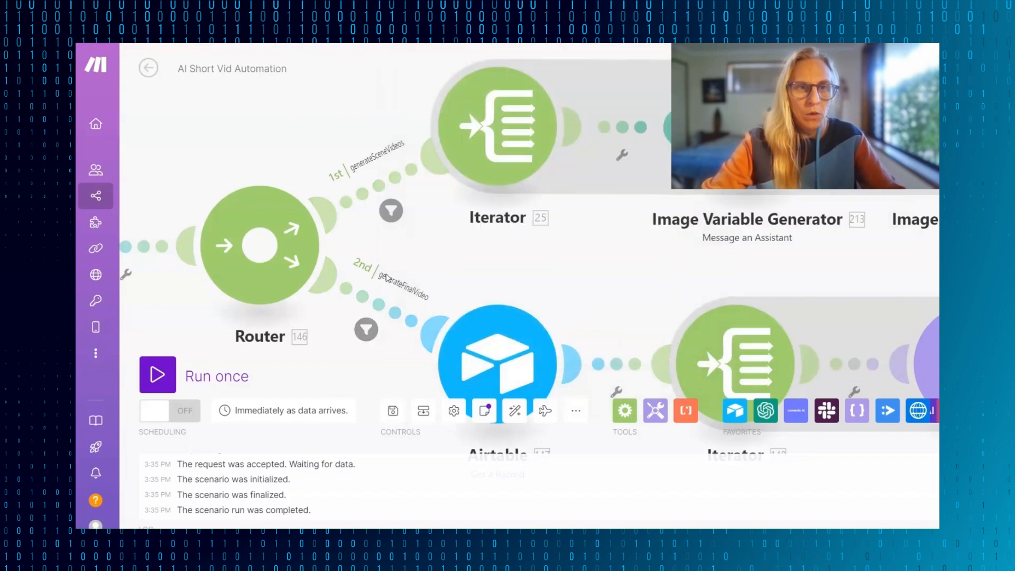
{"action": "left_click", "coordinate": [403, 309]}
{"action": "left_click", "coordinate": [671, 446]}
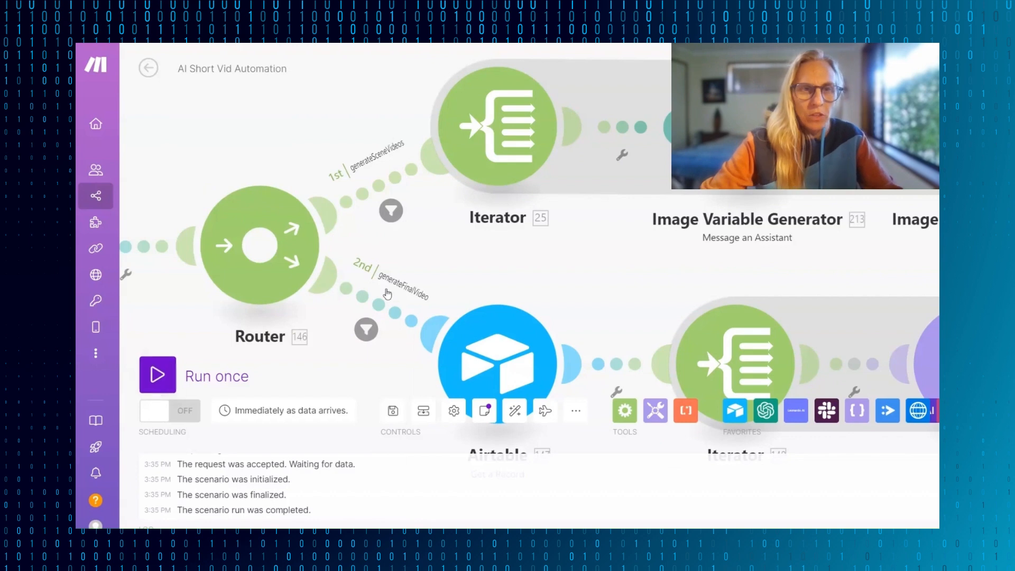
- Open the Iterator on the generateSceneVideos route and delete the last two items, 9 and 8, from its array
{"action": "scroll", "coordinate": [503, 262], "scroll_direction": "up", "scroll_amount": 3}
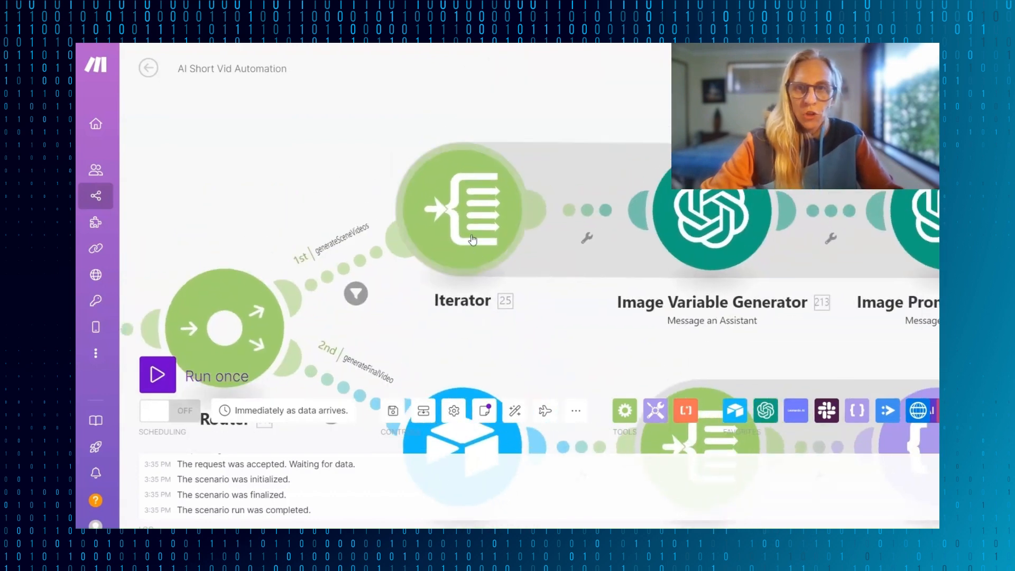
{"action": "left_click", "coordinate": [457, 212]}
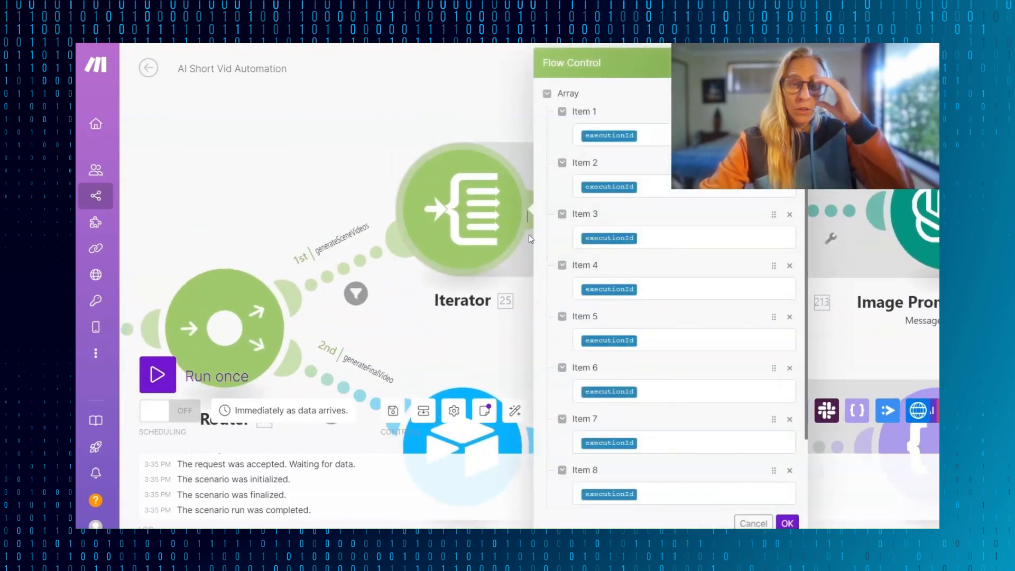
{"action": "scroll", "coordinate": [666, 268], "scroll_direction": "down", "scroll_amount": 2}
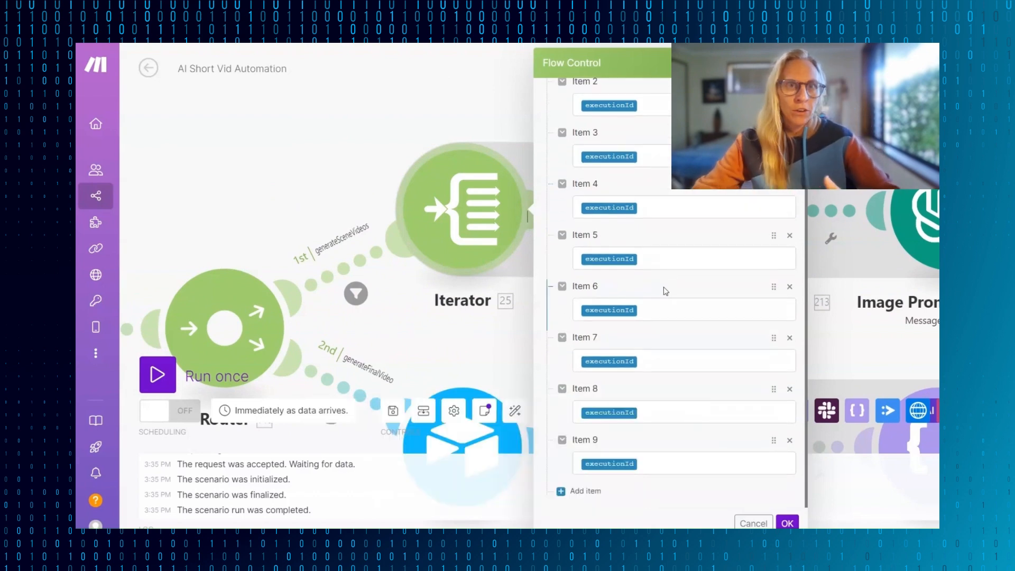
{"action": "left_click", "coordinate": [790, 440]}
{"action": "left_click", "coordinate": [791, 441]}
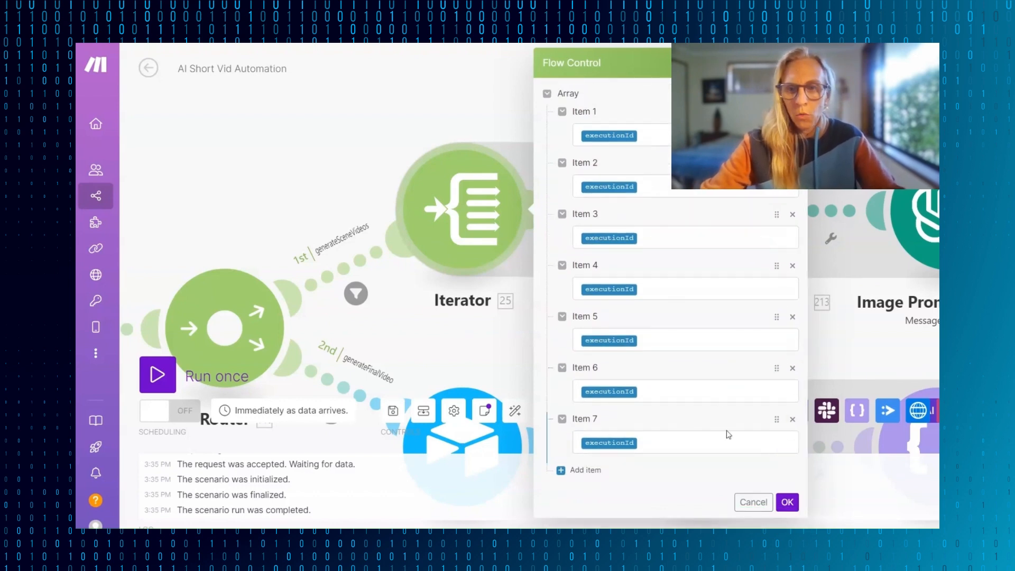
- Add Item 8 to the Iterator's array and map the executionId variable to it
{"action": "left_click", "coordinate": [554, 472]}
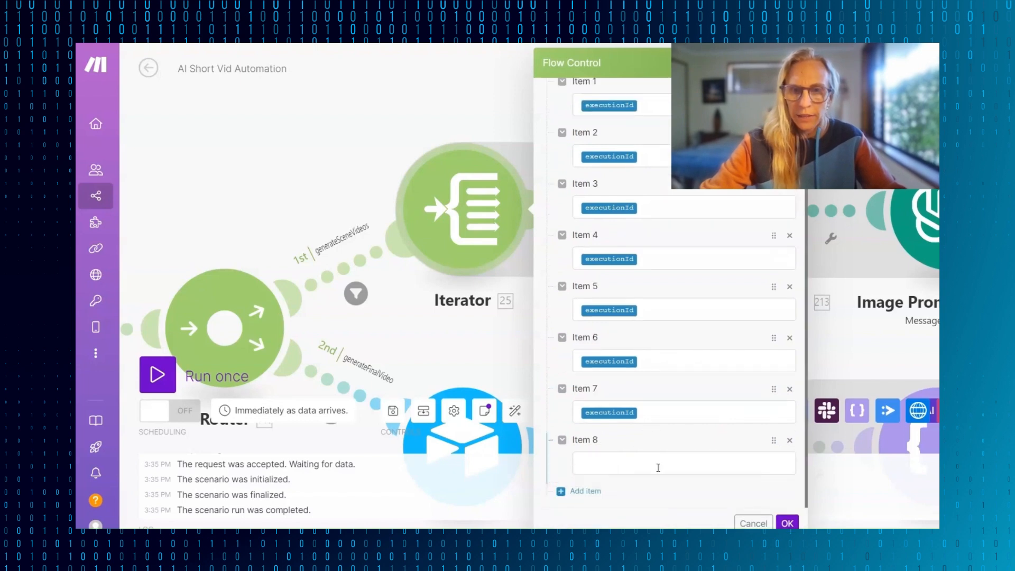
{"action": "left_click", "coordinate": [658, 464]}
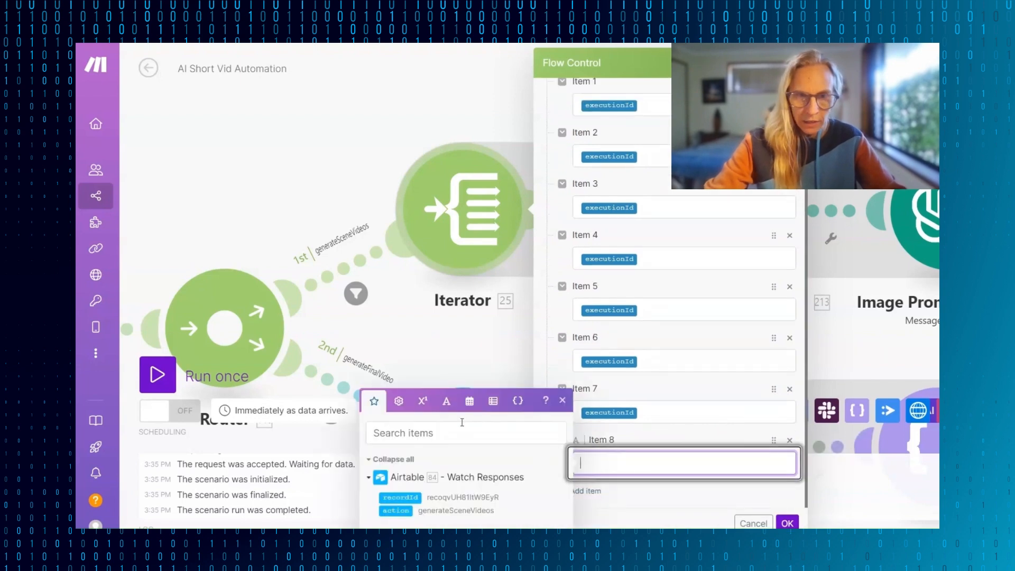
{"action": "left_click", "coordinate": [399, 403]}
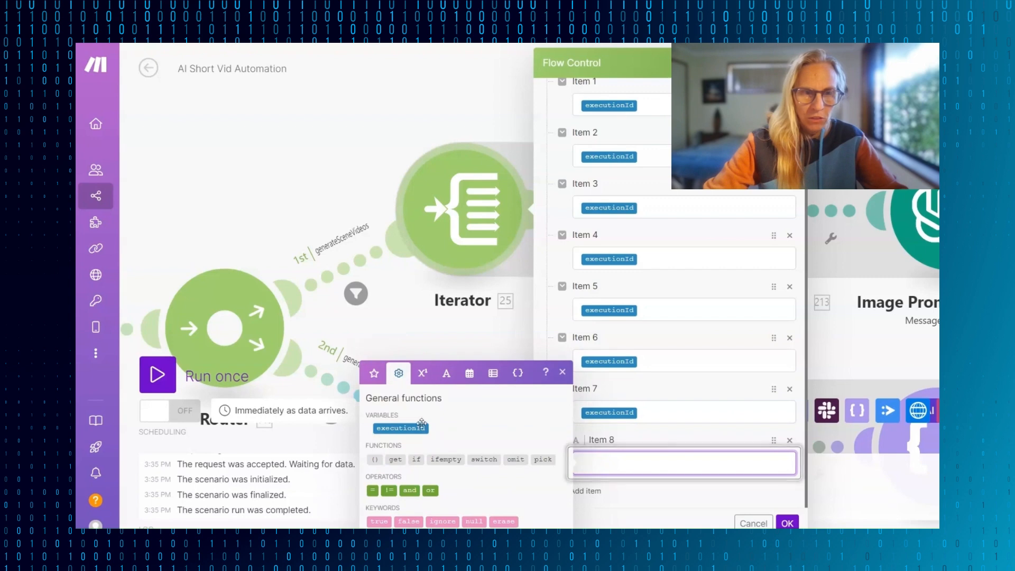
{"action": "left_click", "coordinate": [405, 428]}
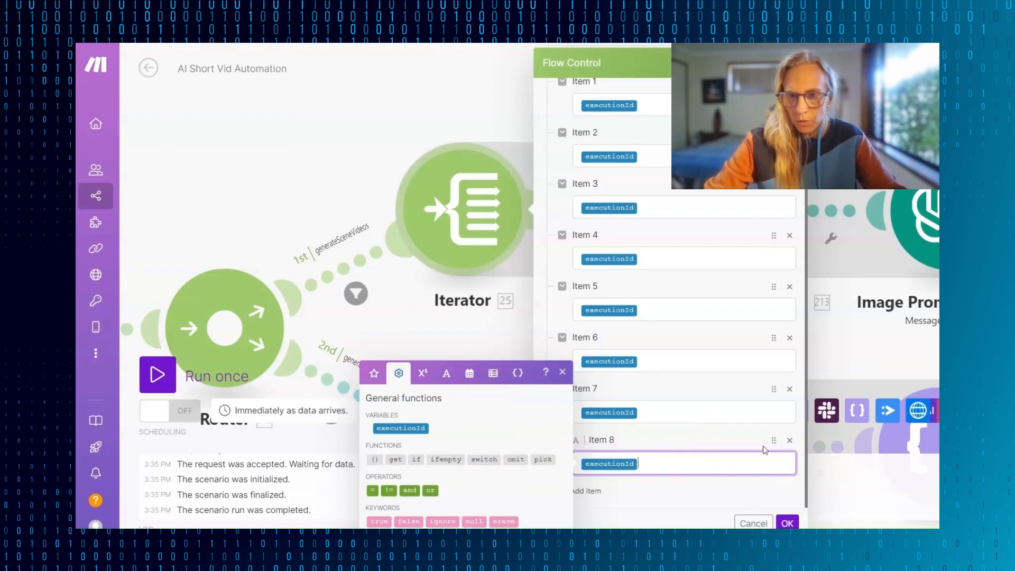
- Add Item 9 to the Iterator's array with the executionId variable and save the module settings
{"action": "left_click", "coordinate": [661, 509]}
{"action": "left_click", "coordinate": [564, 499]}
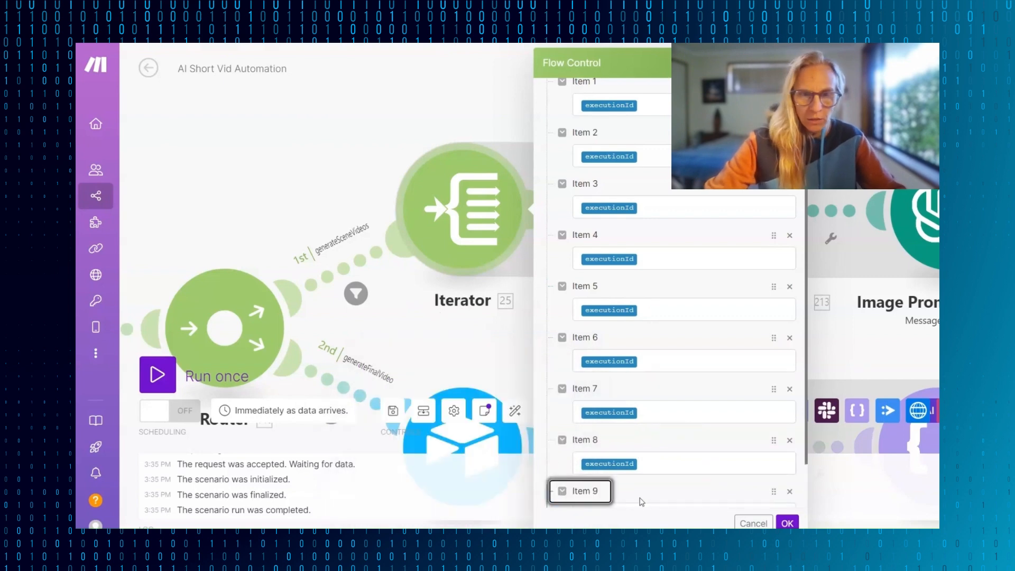
{"action": "left_click", "coordinate": [619, 467]}
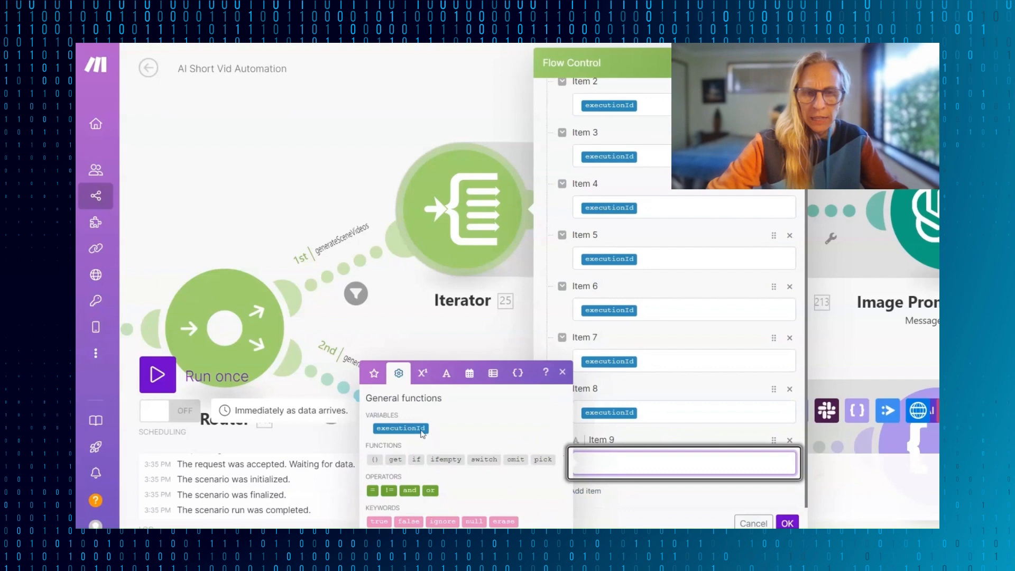
{"action": "left_click", "coordinate": [390, 427]}
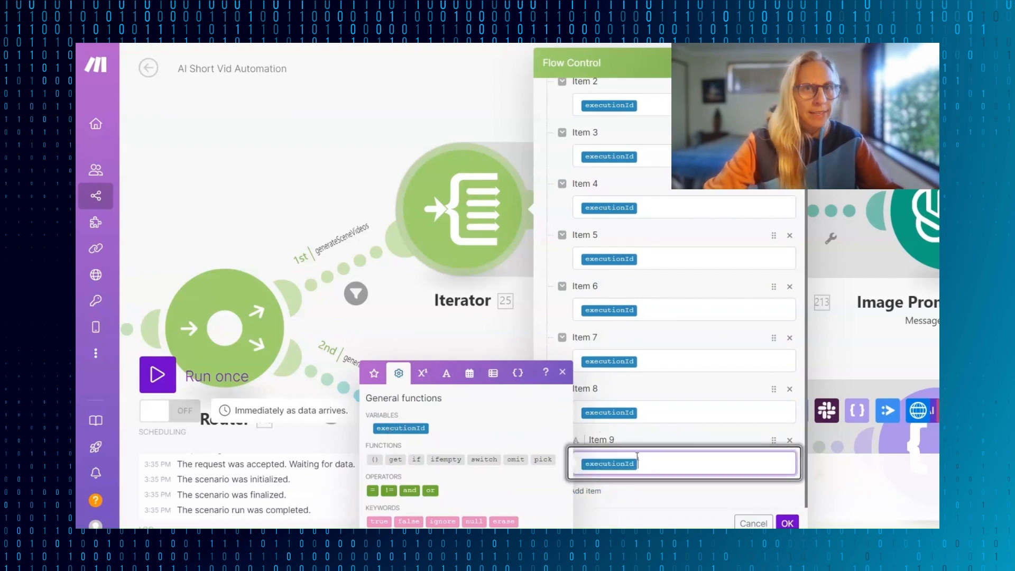
{"action": "left_click", "coordinate": [788, 524]}
- Examine the module sequence of the generateSceneVideos route, from the Iterator through the Leonardo.Ai modules to the Array aggregator
{"action": "scroll", "coordinate": [804, 264], "scroll_direction": "right", "scroll_amount": 2}
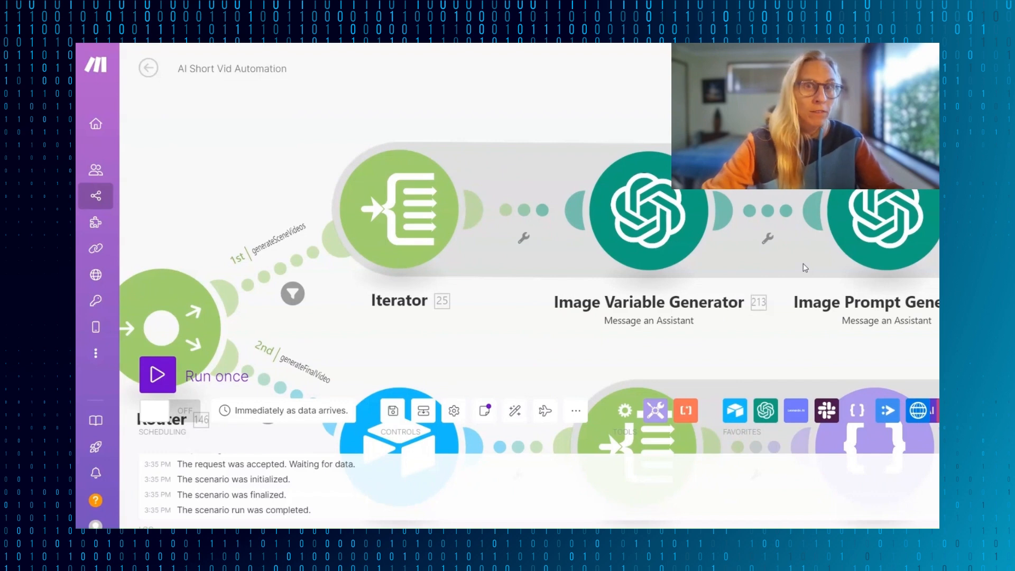
{"action": "left_click_drag", "start_coordinate": [506, 356], "coordinate": [479, 357]}
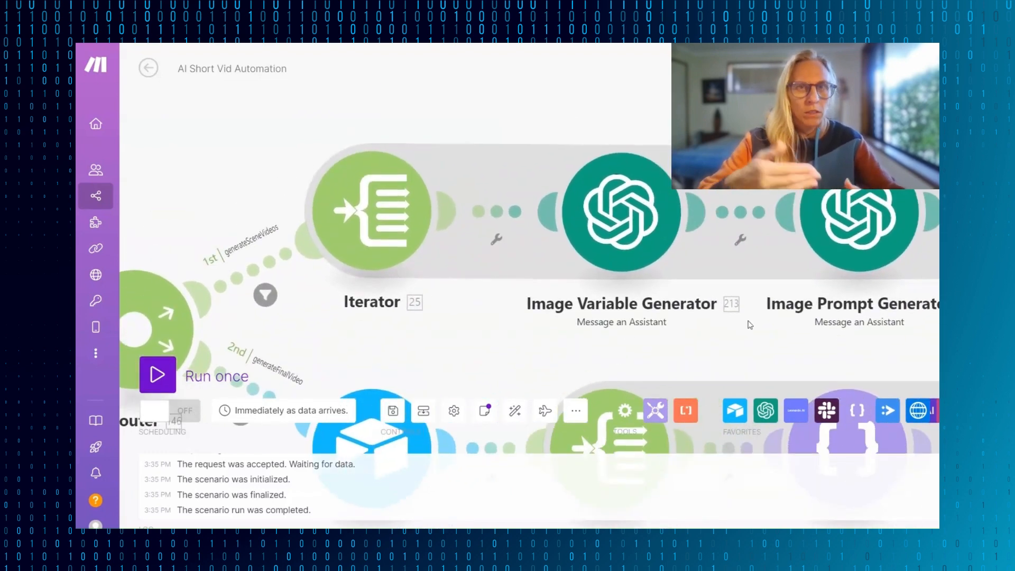
{"action": "scroll", "coordinate": [871, 310], "scroll_direction": "right", "scroll_amount": 3}
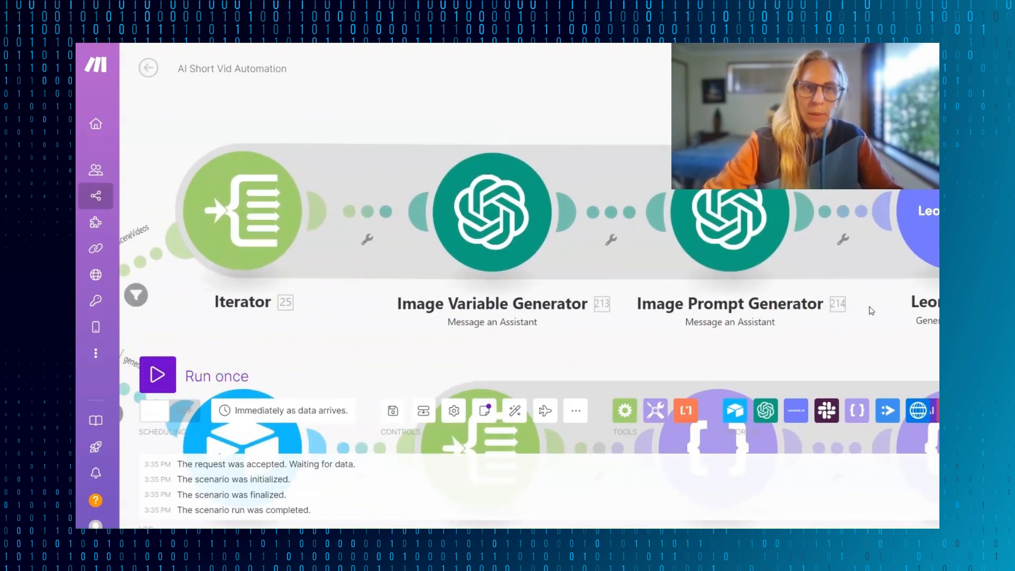
{"action": "scroll", "coordinate": [870, 310], "scroll_direction": "left", "scroll_amount": 1}
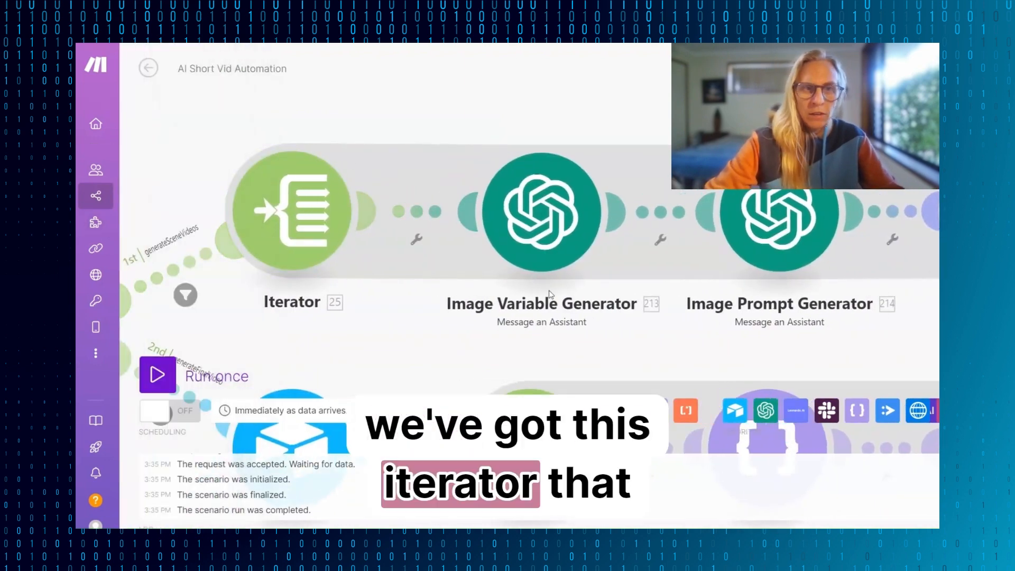
{"action": "scroll", "coordinate": [712, 288], "scroll_direction": "right", "scroll_amount": 10}
{"action": "scroll", "coordinate": [711, 289], "scroll_direction": "right", "scroll_amount": 9}
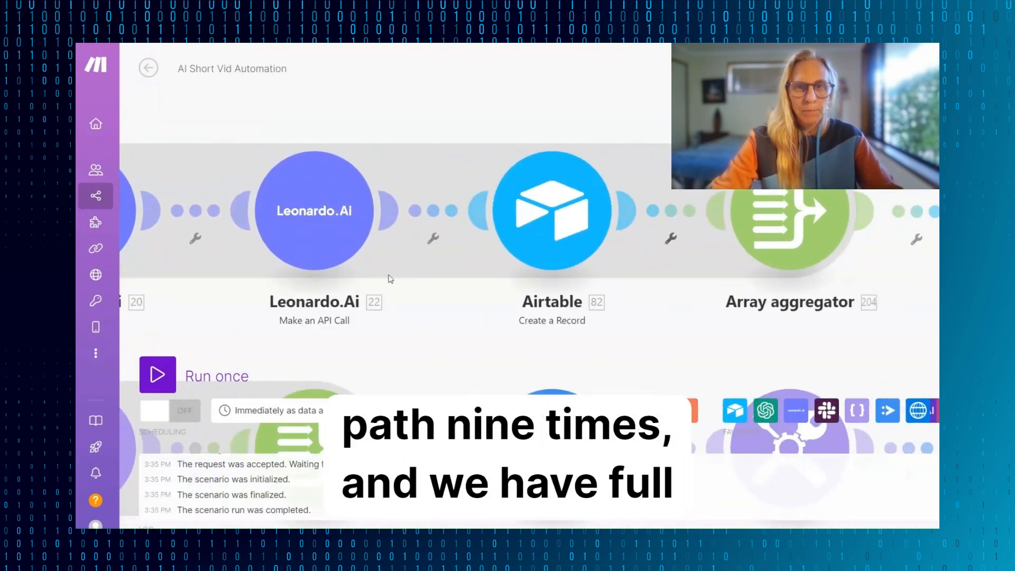
{"action": "scroll", "coordinate": [390, 279], "scroll_direction": "left", "scroll_amount": 6}
{"action": "scroll", "coordinate": [391, 278], "scroll_direction": "left", "scroll_amount": 12}
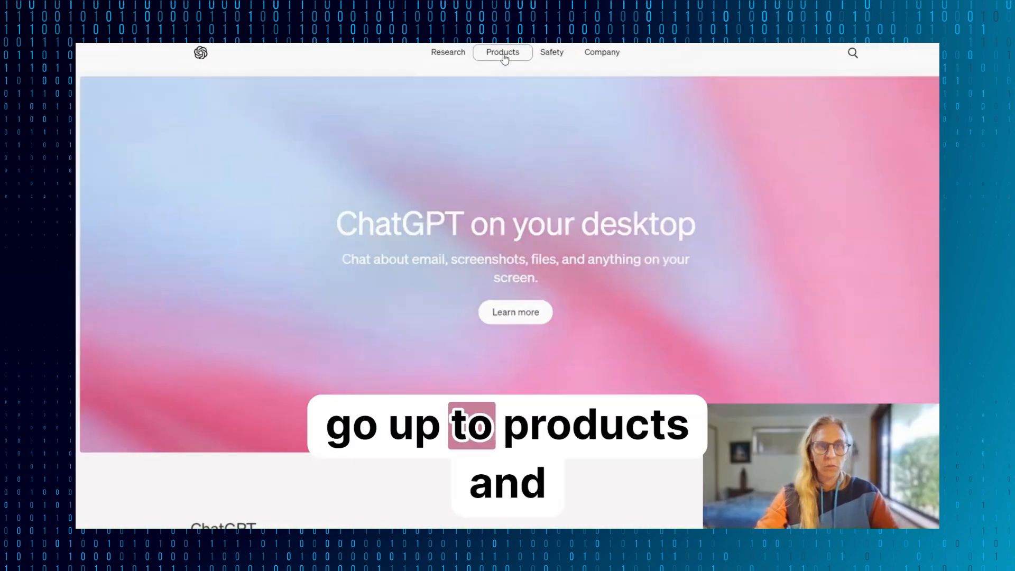
- From the OpenAI website, log in to the API platform and open the organization's billing settings
{"action": "left_click", "coordinate": [500, 58]}
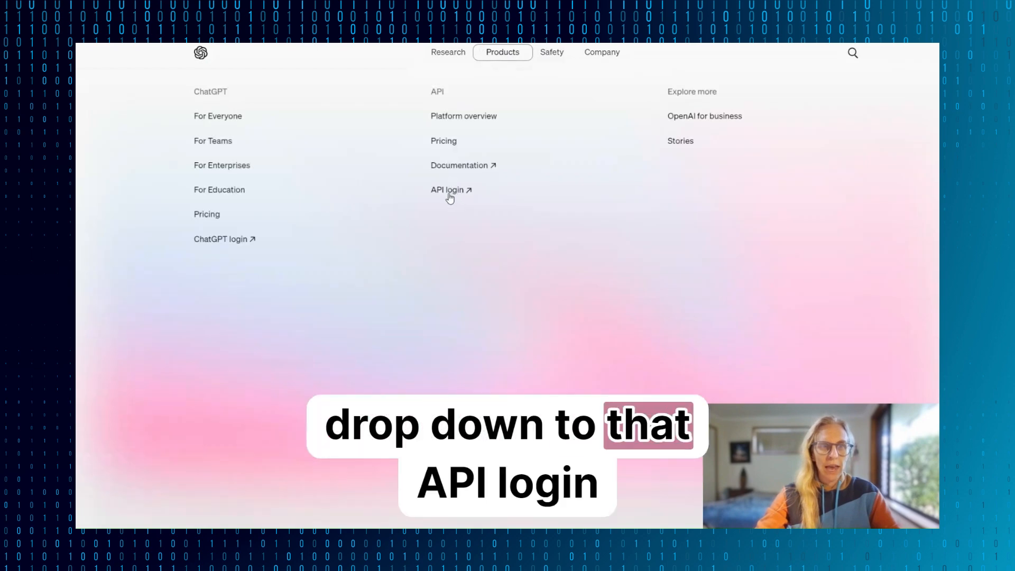
{"action": "left_click", "coordinate": [450, 191]}
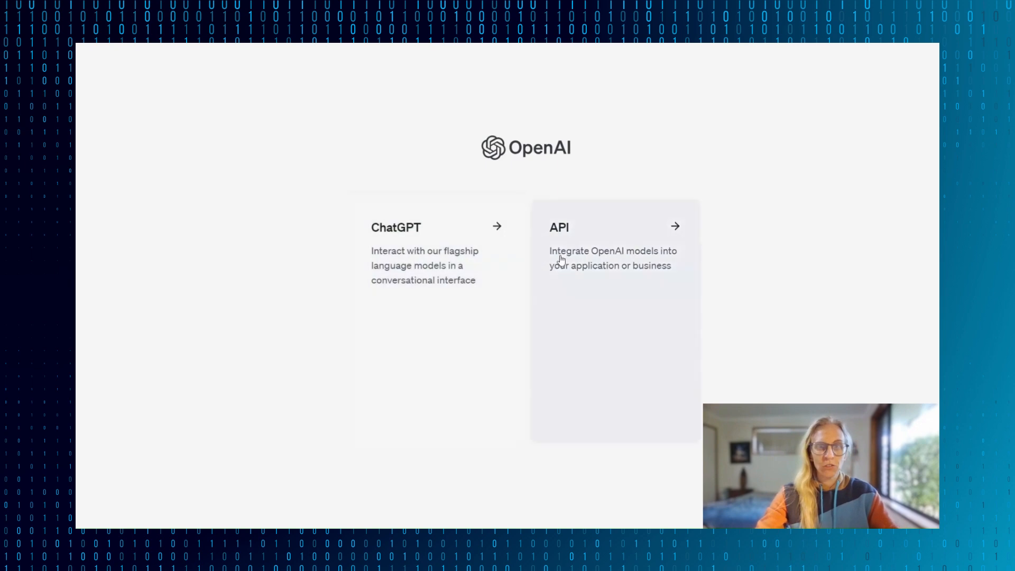
{"action": "left_click", "coordinate": [594, 272]}
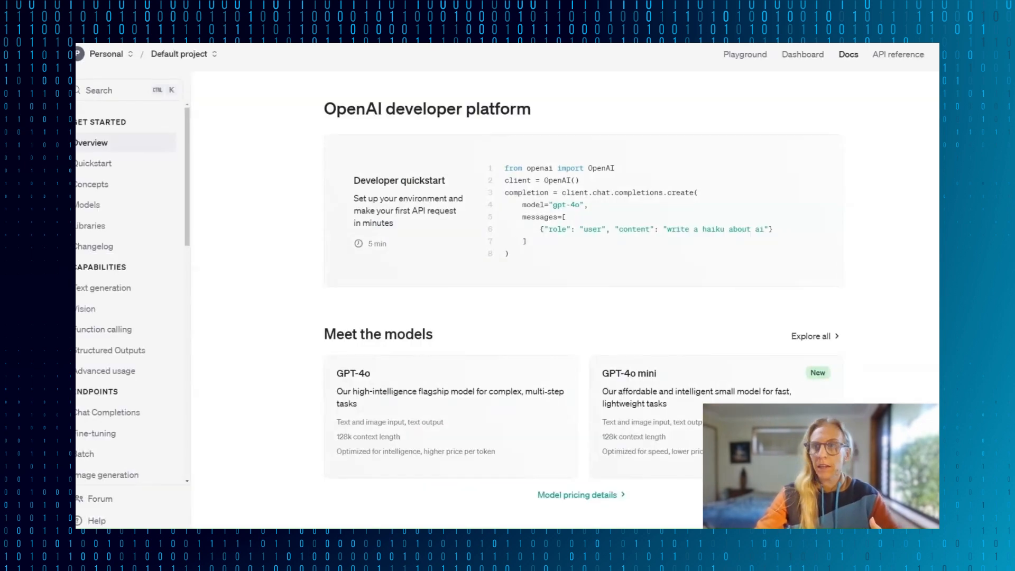
{"action": "left_click", "coordinate": [99, 204]}
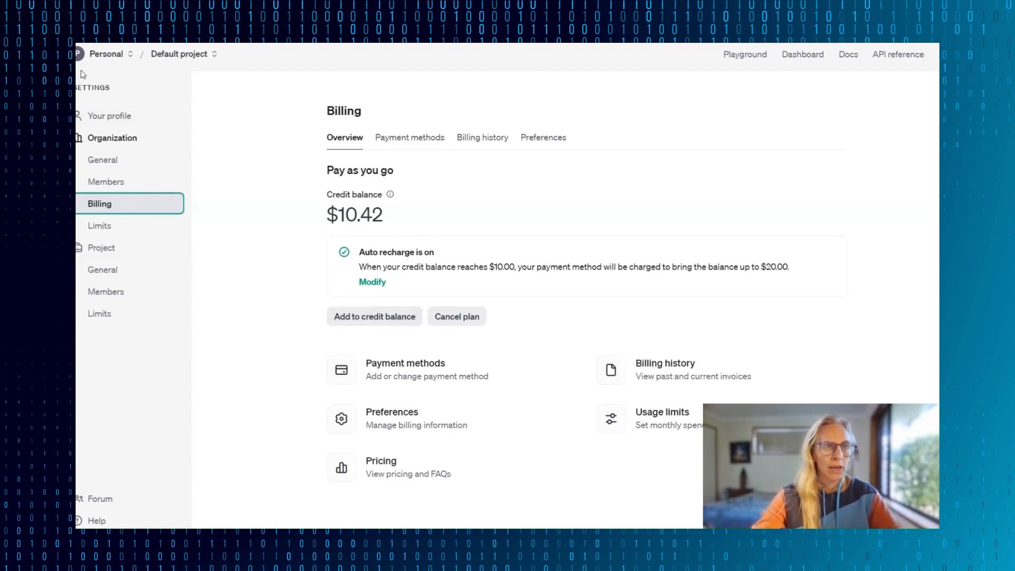
- In the API keys section, create a secret key named "AI Wave Short Vid Demo" for the Default project and copy it
{"action": "left_click", "coordinate": [745, 54]}
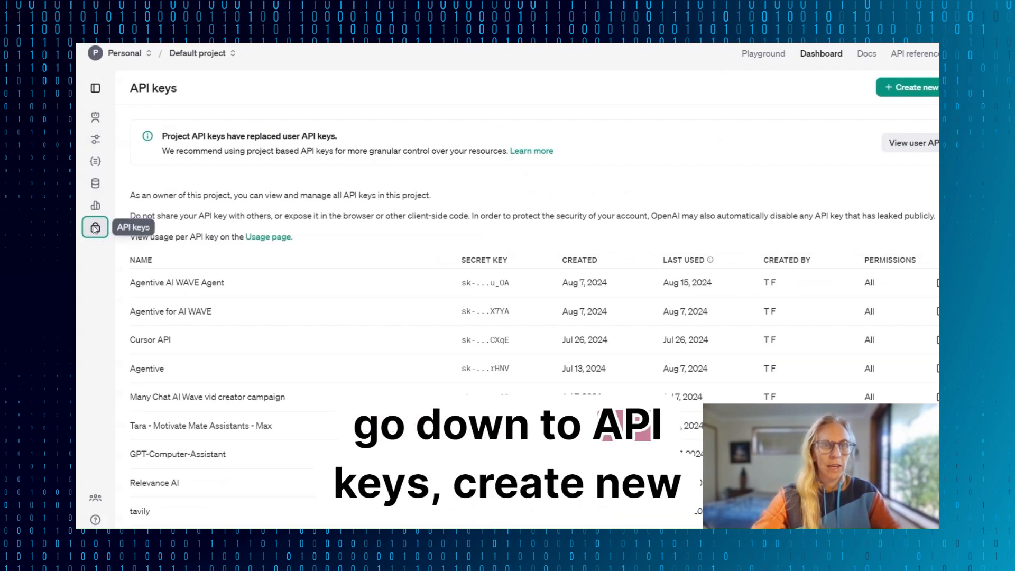
{"action": "left_click", "coordinate": [915, 87]}
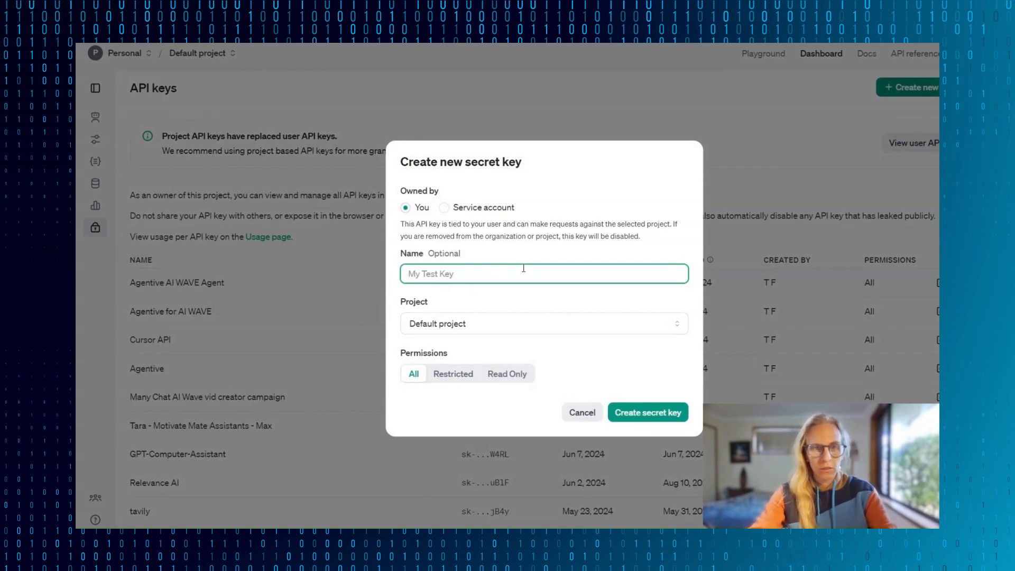
{"action": "type", "text": "AI Wave S"}
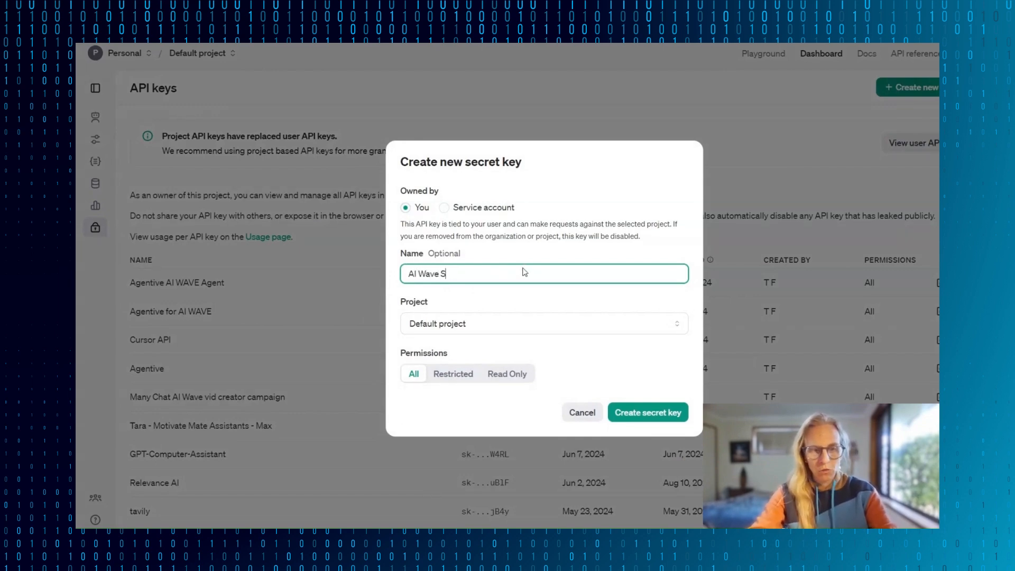
{"action": "type", "text": "hort Vid Demo"}
{"action": "left_click", "coordinate": [493, 324]}
{"action": "left_click", "coordinate": [493, 325]}
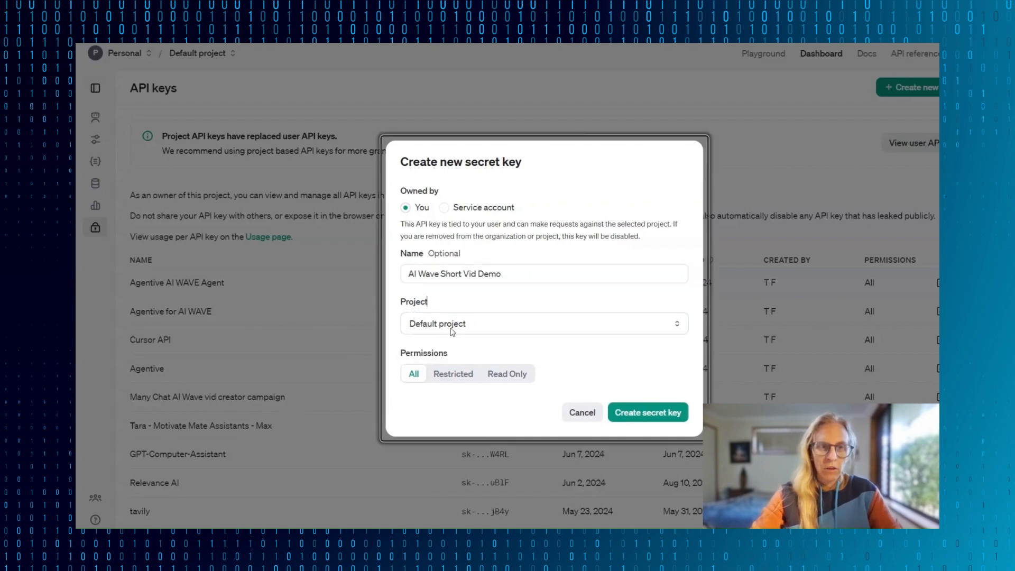
{"action": "left_click", "coordinate": [647, 414]}
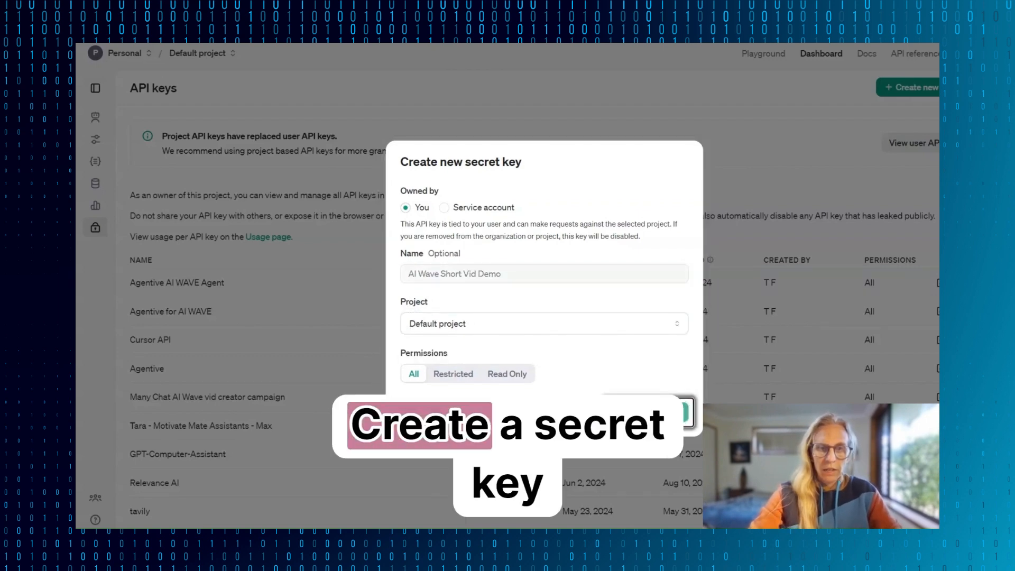
{"action": "left_click", "coordinate": [666, 287]}
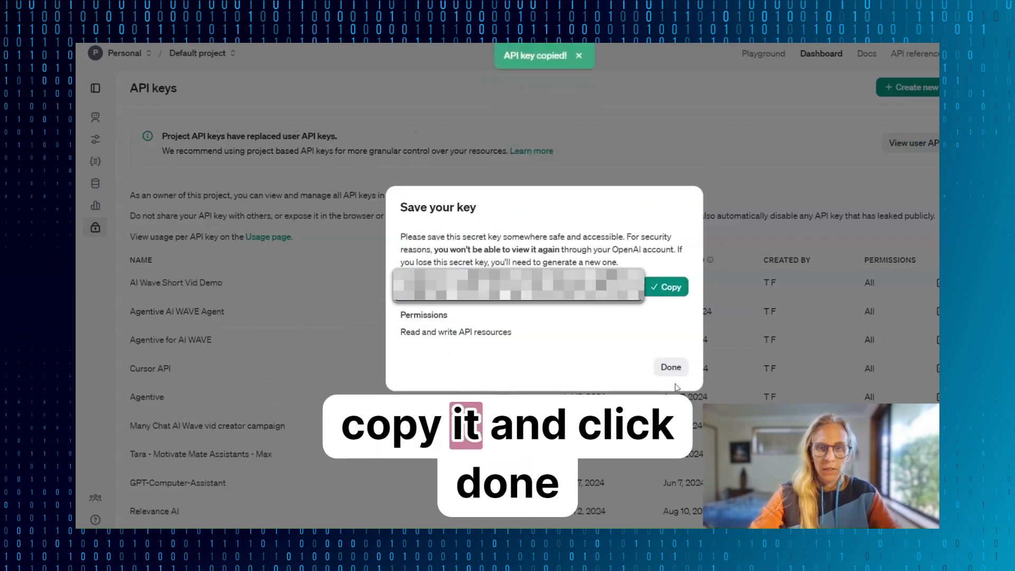
{"action": "left_click", "coordinate": [668, 365]}
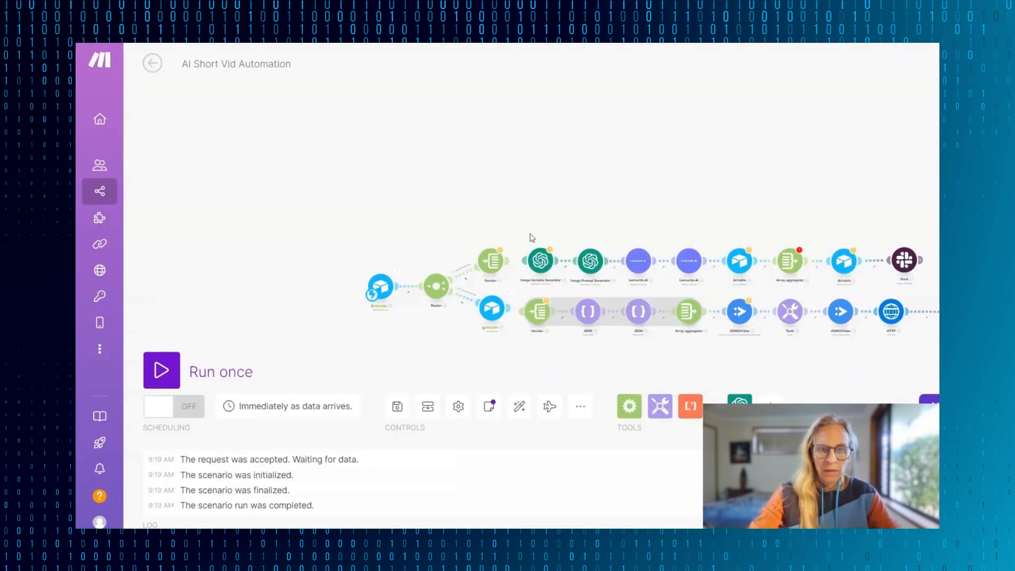
- Switch to the Make scenario, automatically connect the Image Variable Generator OpenAI module to the flow, and start adding an OpenAI connection
{"action": "left_click", "coordinate": [540, 261]}
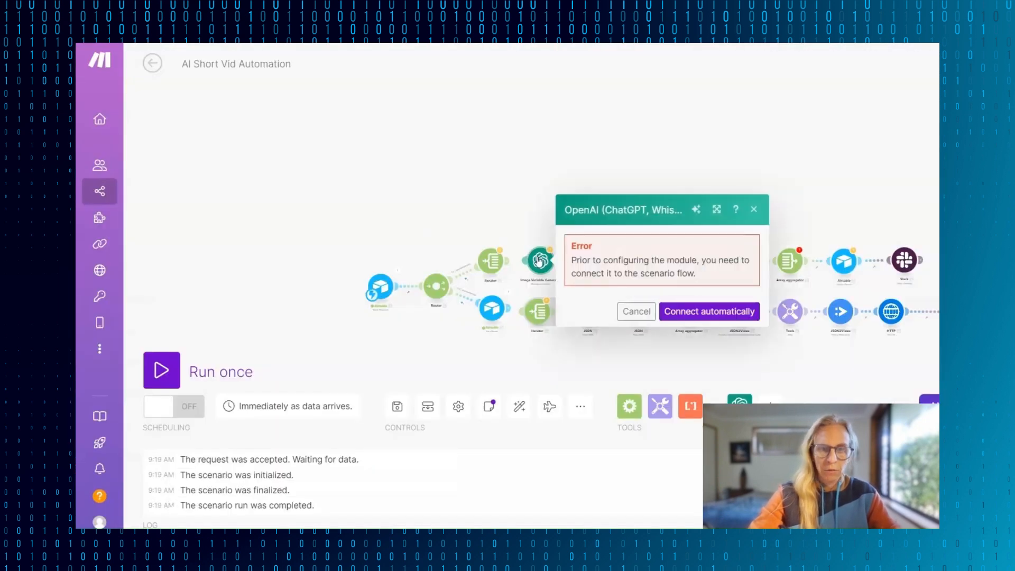
{"action": "left_click", "coordinate": [671, 313]}
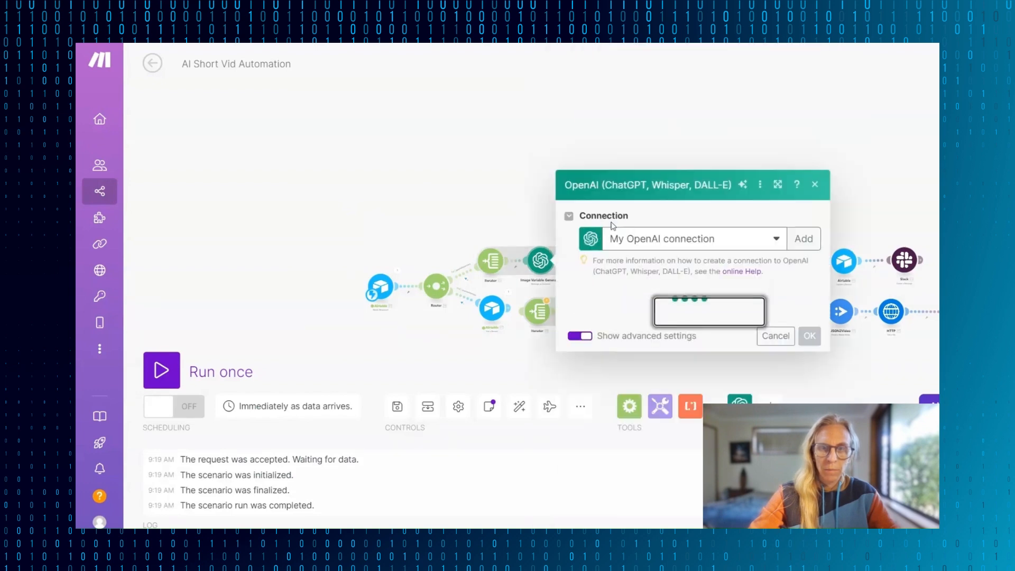
{"action": "left_click", "coordinate": [800, 112]}
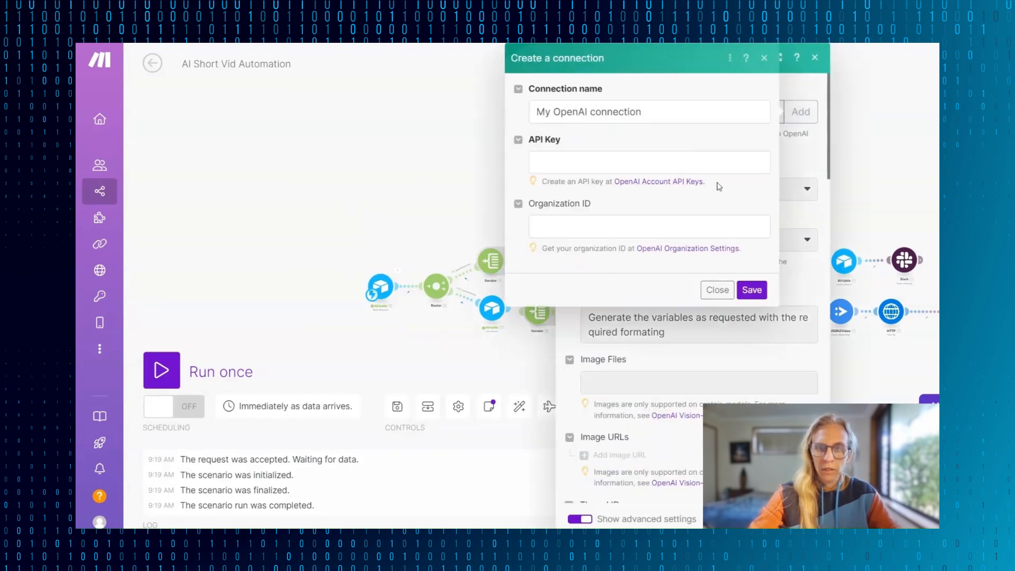
- Name the new OpenAI connection "AI Wave Short Vid", paste the API key, and save the connection
{"action": "left_click_drag", "start_coordinate": [641, 112], "coordinate": [543, 112]}
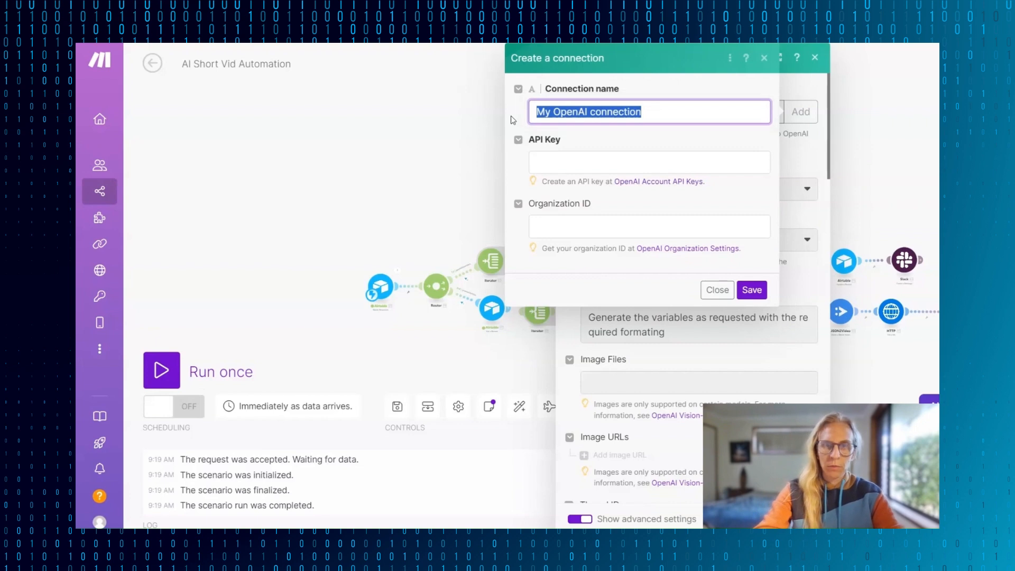
{"action": "type", "text": "AI W"}
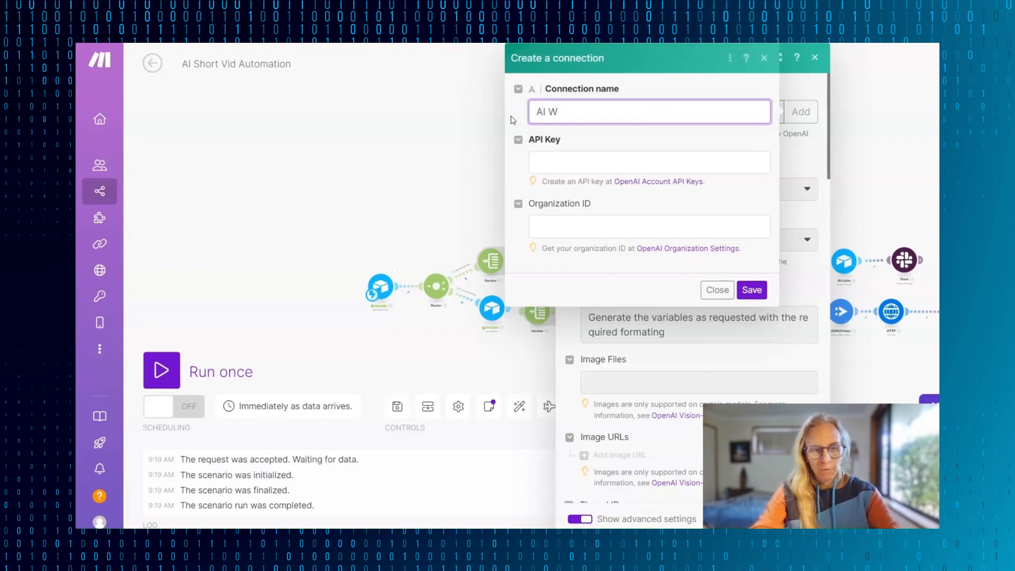
{"action": "type", "text": "ave Short Vid"}
{"action": "key", "text": "Tab"}
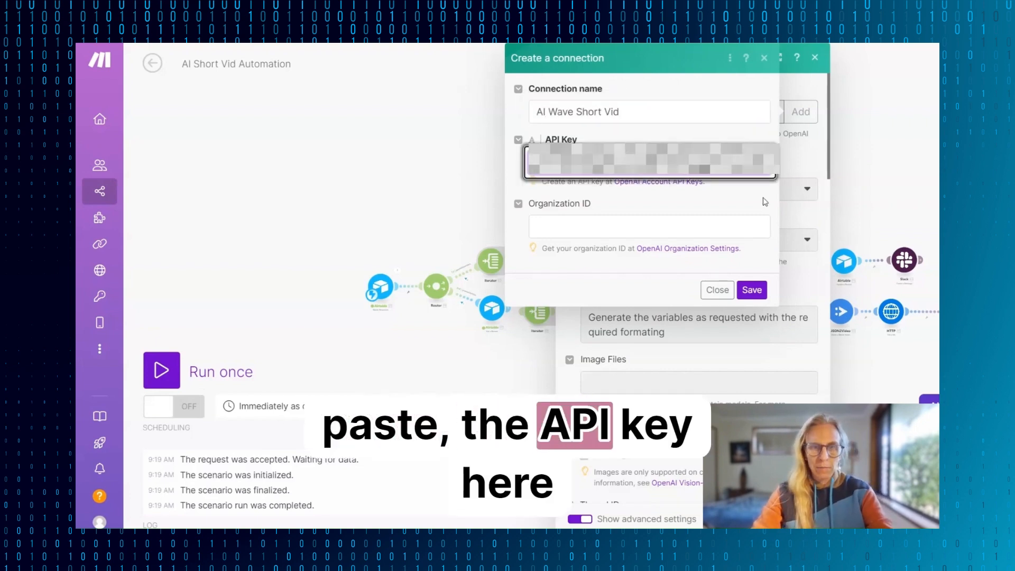
{"action": "left_click", "coordinate": [755, 291]}
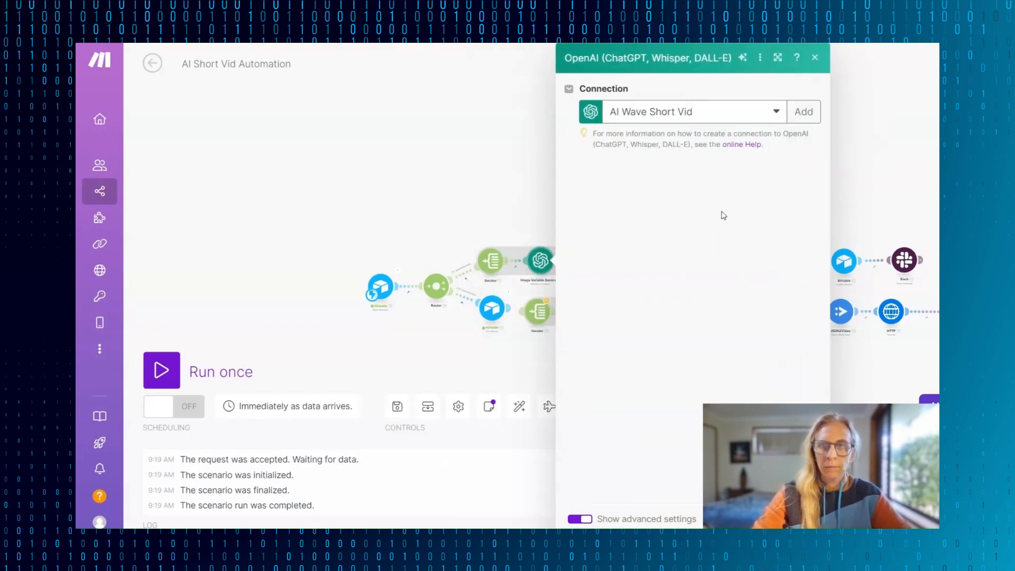
- Switch to the OpenAI platform's Assistants dashboard, create a new assistant, and open the untitled entry
{"action": "left_click", "coordinate": [695, 185]}
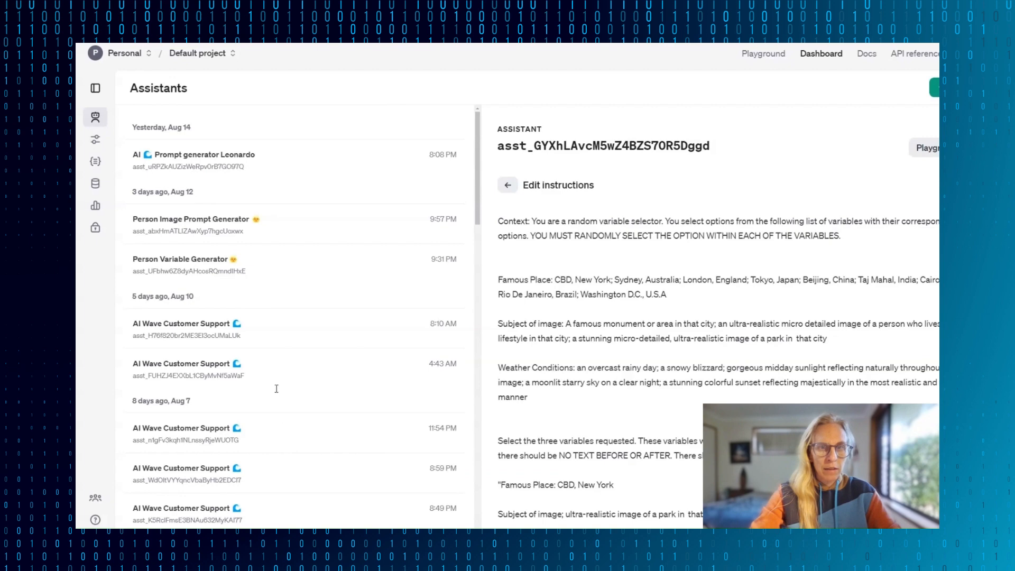
{"action": "left_click", "coordinate": [741, 308]}
{"action": "left_click", "coordinate": [95, 141]}
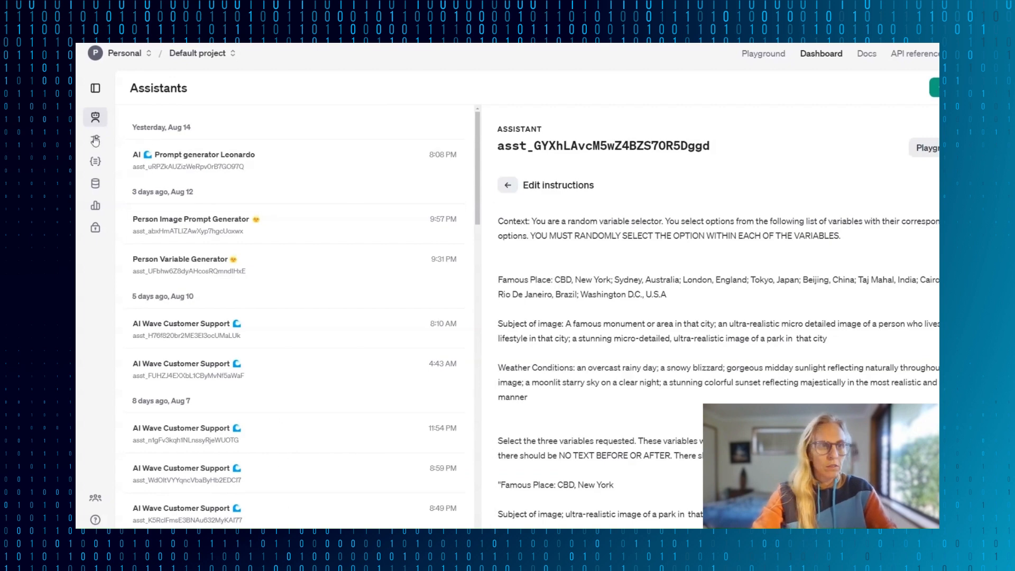
{"action": "left_click", "coordinate": [935, 88]}
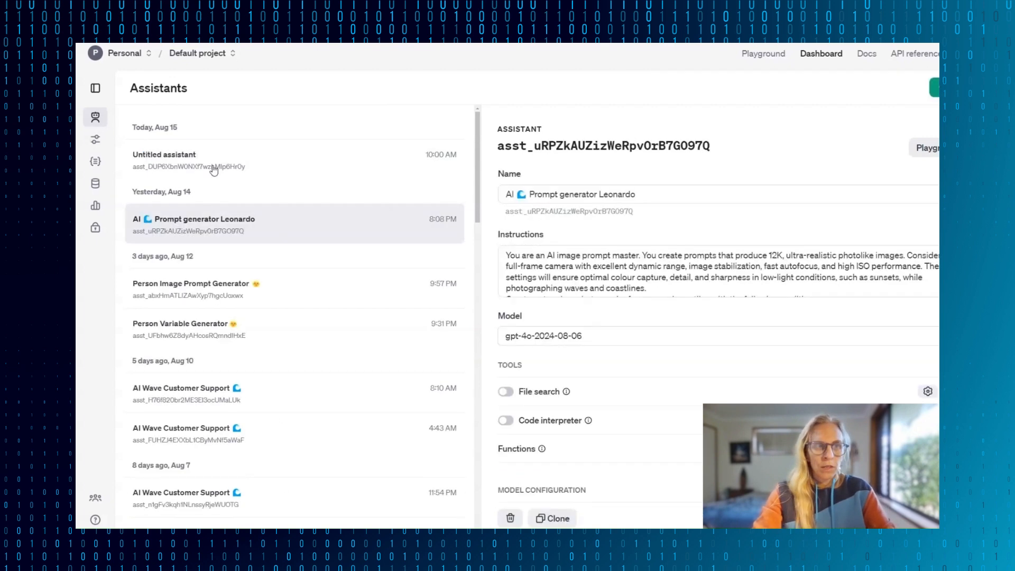
{"action": "left_click", "coordinate": [213, 169]}
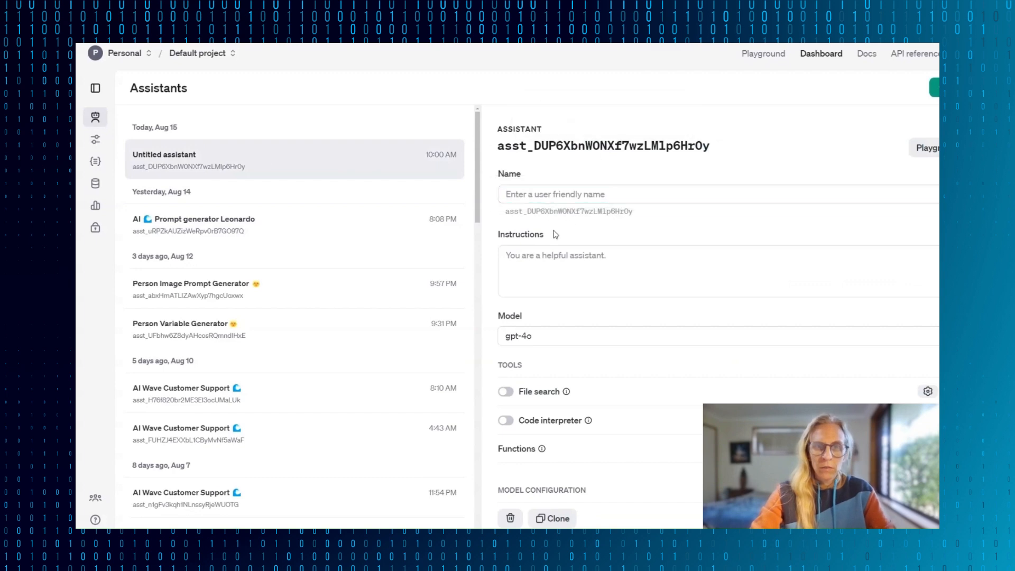
- Paste the random variable selector prompt as the assistant's instructions and name the assistant "AI Wave Short Vid DEMO"
{"action": "left_click", "coordinate": [678, 284]}
{"action": "key", "text": "ctrl+v"}
{"action": "scroll", "coordinate": [678, 284], "scroll_direction": "up", "scroll_amount": 10}
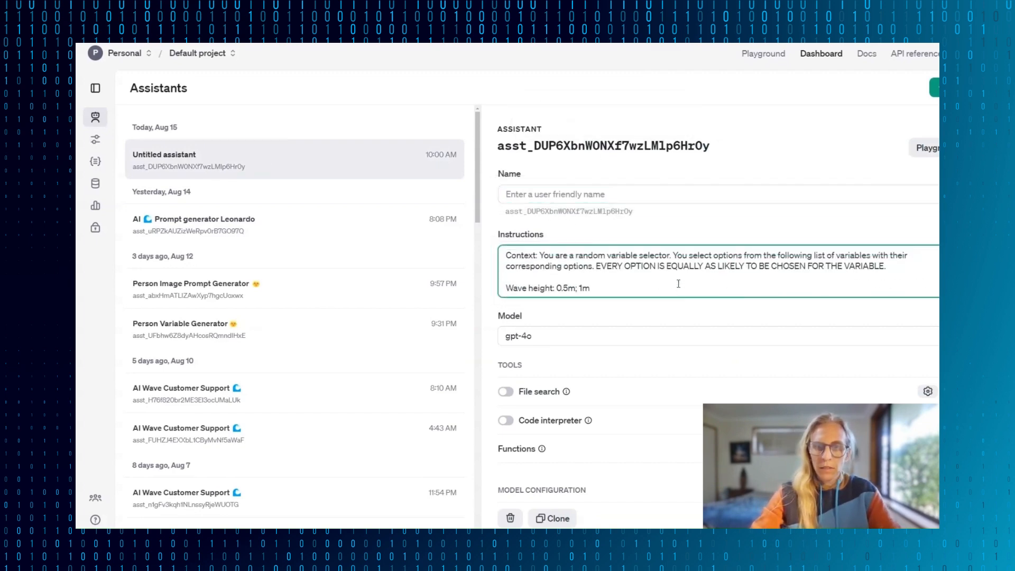
{"action": "left_click", "coordinate": [565, 193]}
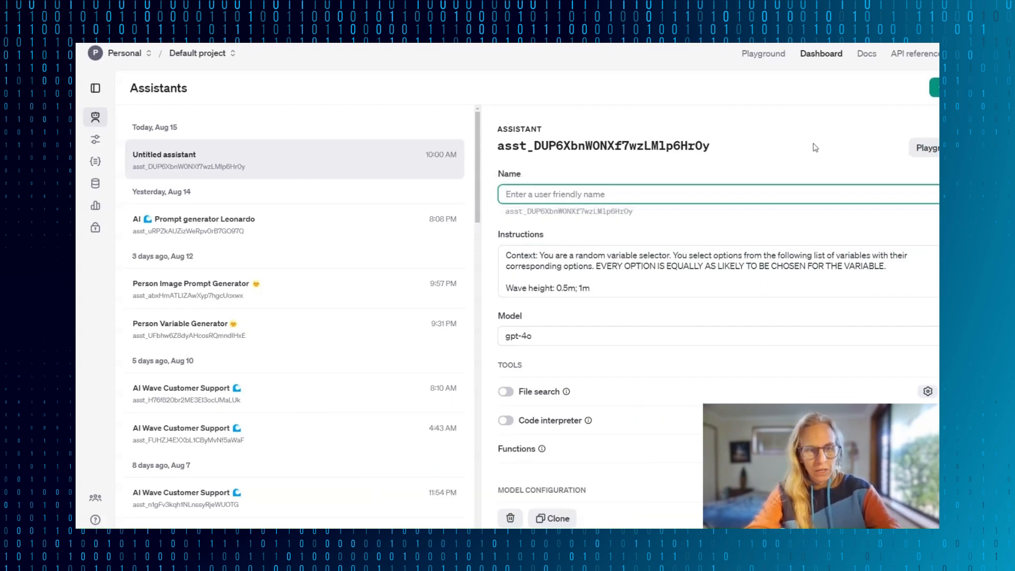
{"action": "type", "text": "AI Wave Short Vid "}
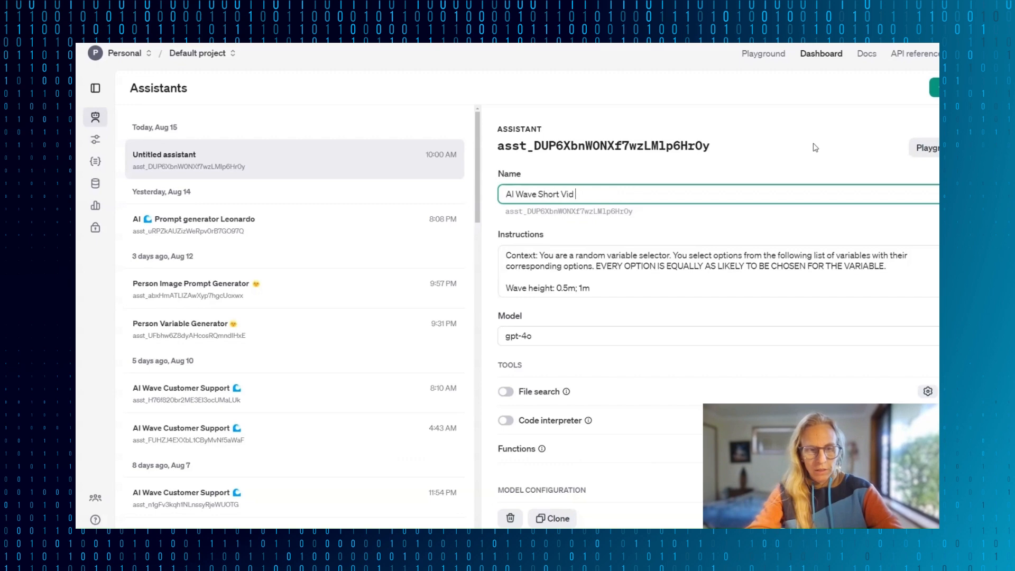
{"action": "type", "text": "DEMO"}
{"action": "left_click", "coordinate": [889, 233]}
- Set the AI Wave Short Vid DEMO assistant's model to gpt-4o-2024-08-06
{"action": "scroll", "coordinate": [663, 206], "scroll_direction": "down", "scroll_amount": 3}
{"action": "left_click", "coordinate": [664, 204]}
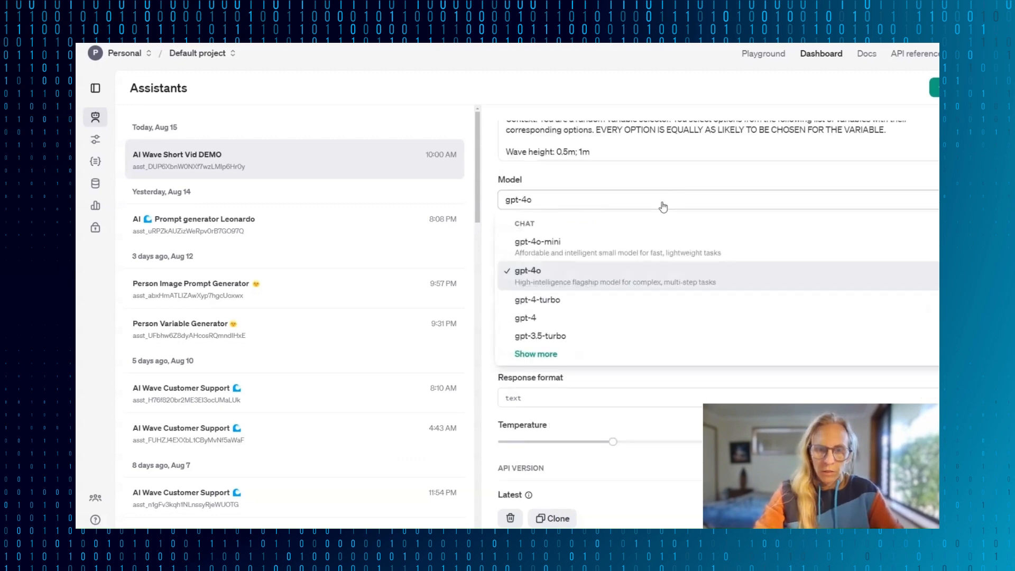
{"action": "left_click", "coordinate": [536, 354]}
{"action": "scroll", "coordinate": [604, 422], "scroll_direction": "down", "scroll_amount": 1}
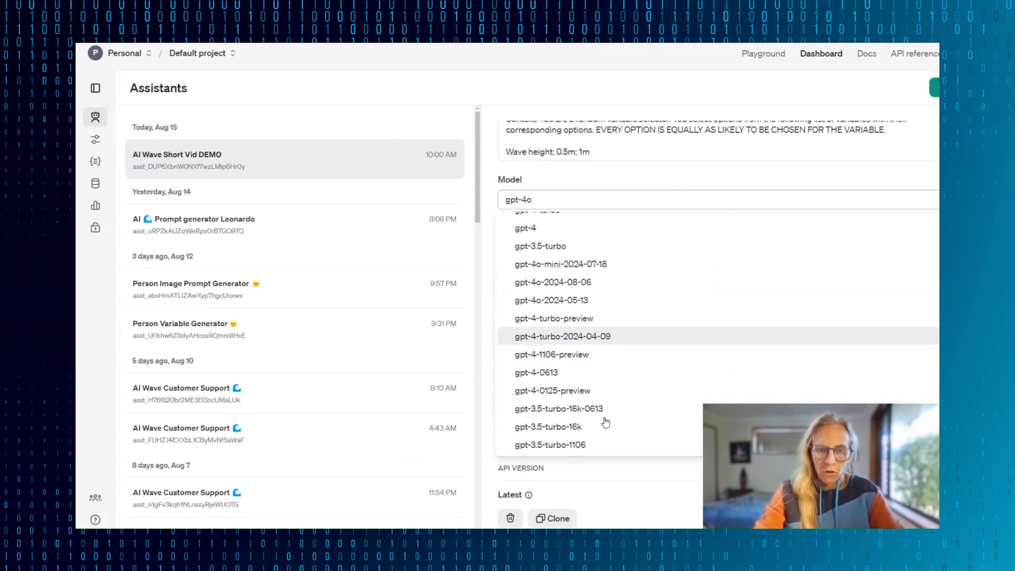
{"action": "scroll", "coordinate": [606, 422], "scroll_direction": "down", "scroll_amount": 2}
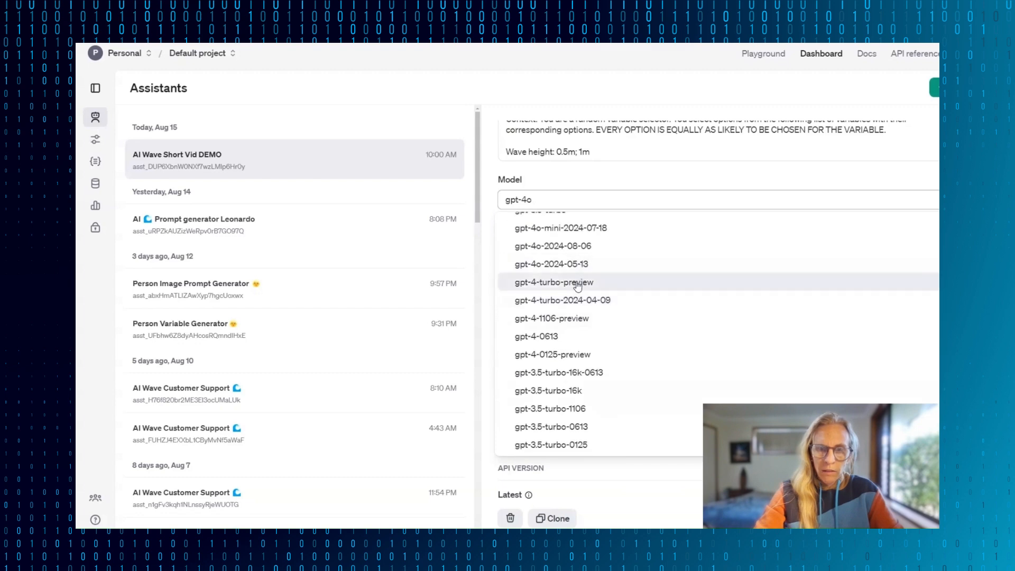
{"action": "scroll", "coordinate": [573, 275], "scroll_direction": "up", "scroll_amount": 1}
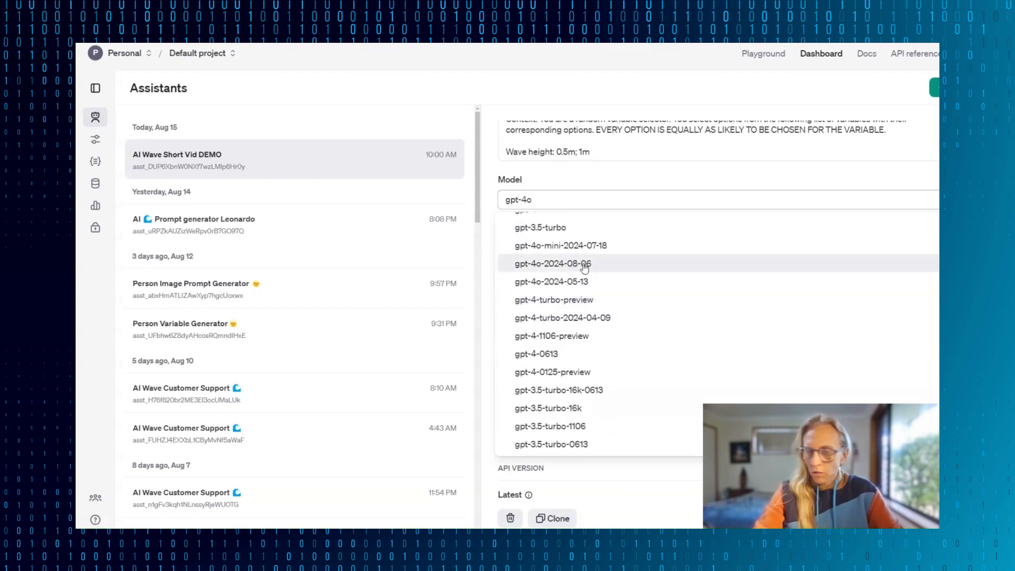
{"action": "left_click", "coordinate": [583, 269]}
{"action": "scroll", "coordinate": [775, 344], "scroll_direction": "up", "scroll_amount": 3}
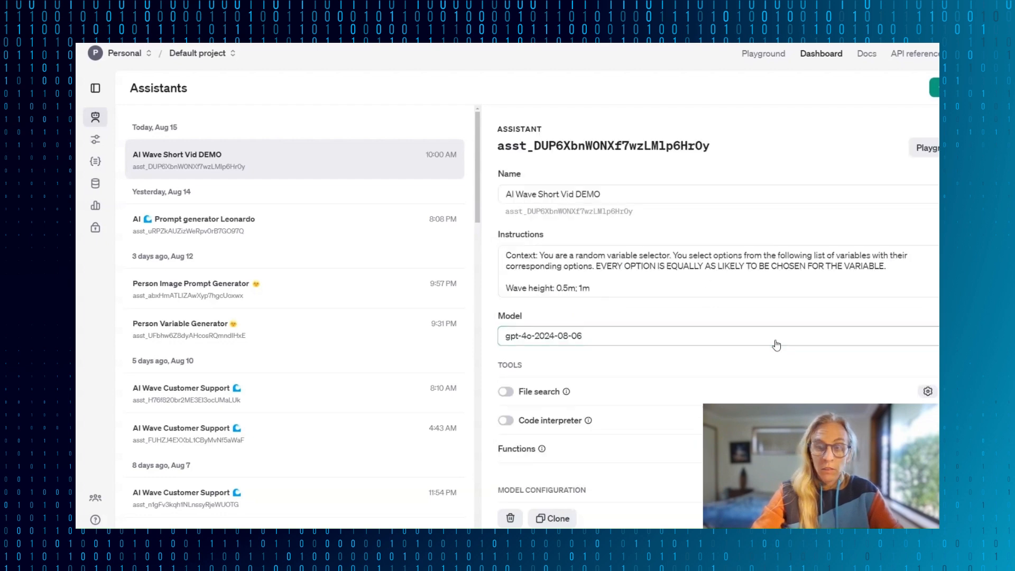
{"action": "scroll", "coordinate": [776, 345], "scroll_direction": "down", "scroll_amount": 3}
{"action": "left_click", "coordinate": [935, 87]}
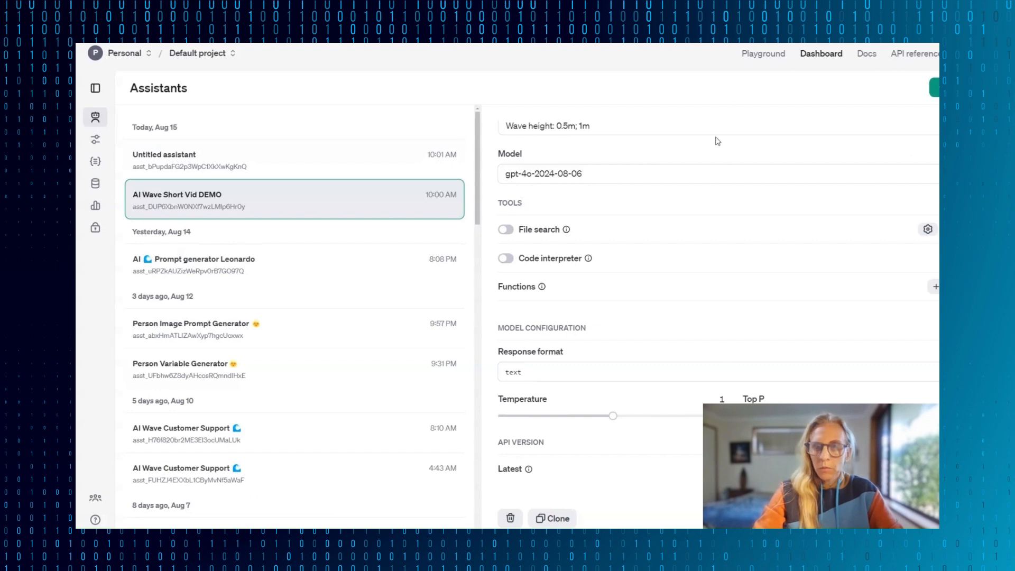
- In the Assistants Playground, load AI Wave Short Vid DEMO, send the message "Hi id like some please", and select the thread ID
{"action": "left_click", "coordinate": [773, 49]}
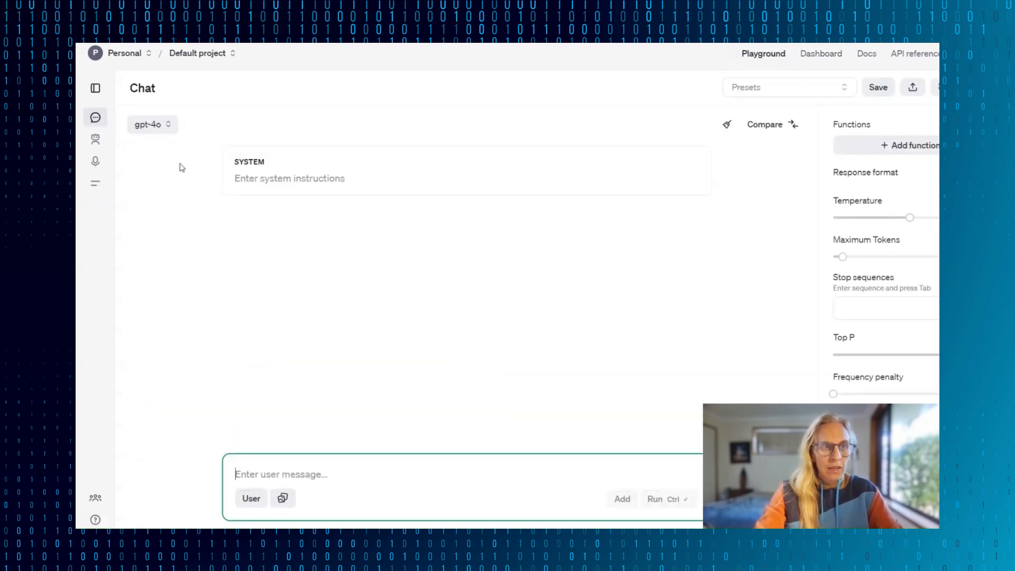
{"action": "left_click", "coordinate": [103, 143]}
{"action": "left_click", "coordinate": [268, 125]}
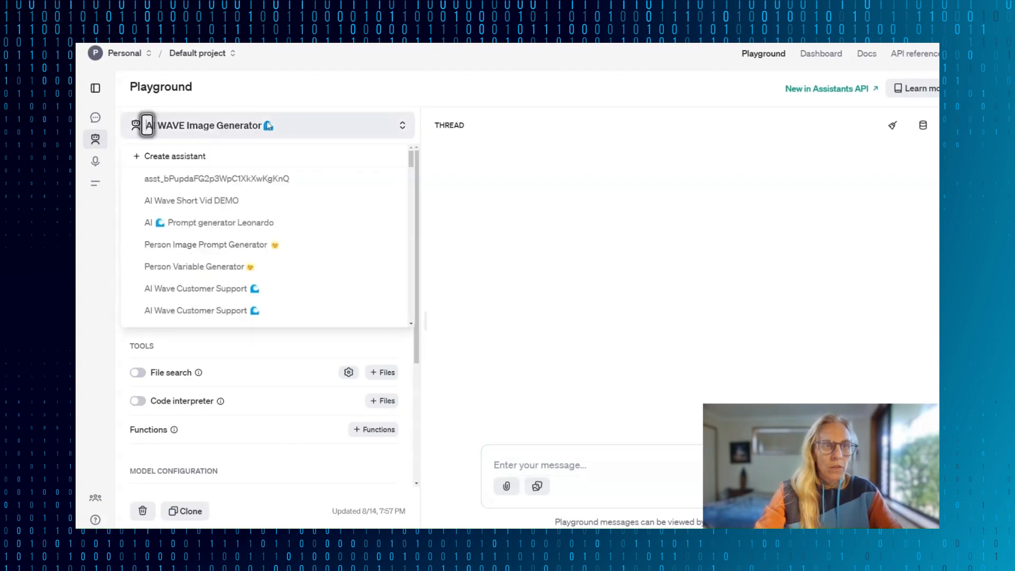
{"action": "left_click", "coordinate": [272, 207]}
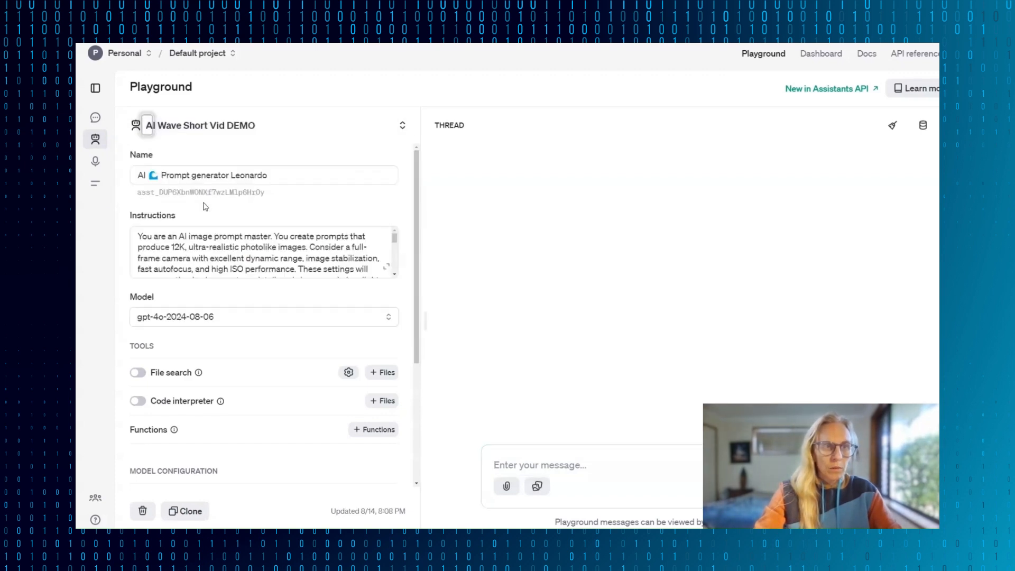
{"action": "type", "text": "As"}
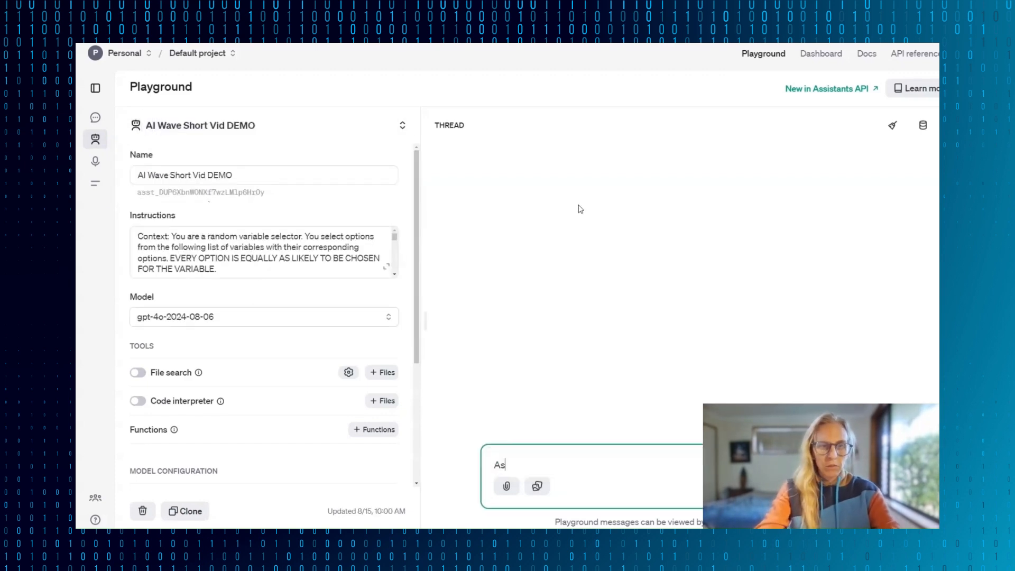
{"action": "type", "text": " id like so"}
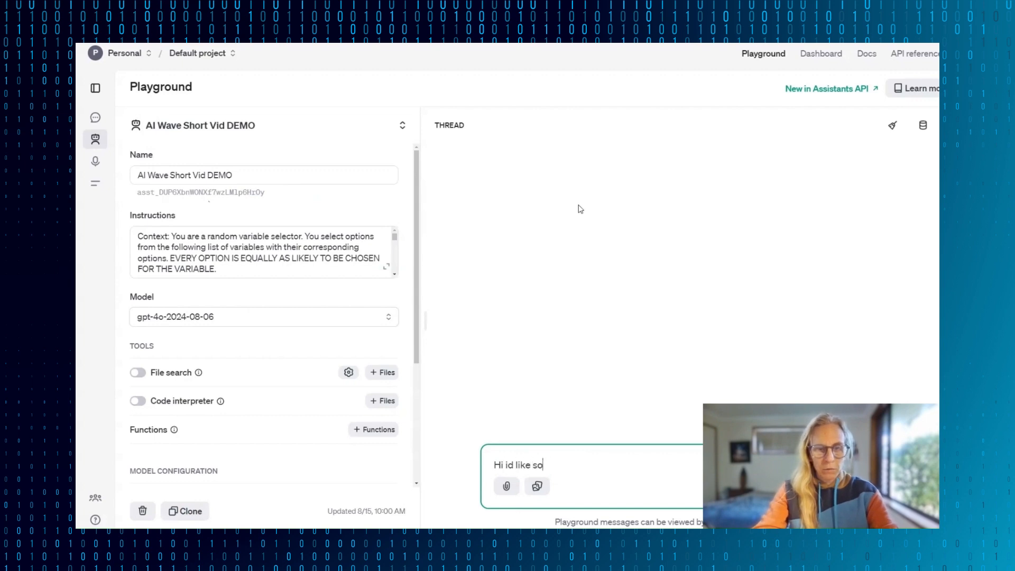
{"action": "type", "text": "me please"}
{"action": "key", "text": "Return"}
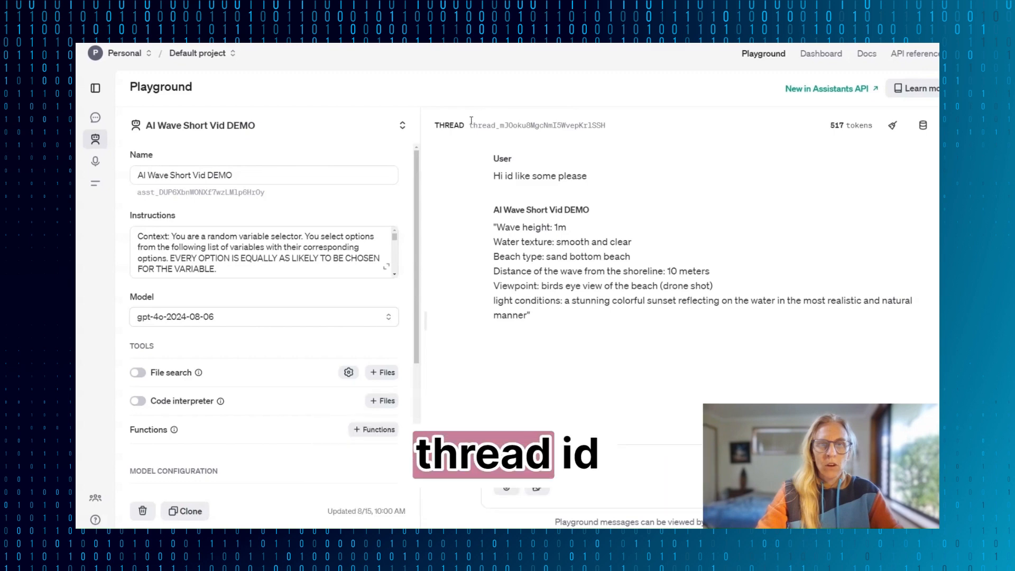
{"action": "left_click_drag", "start_coordinate": [471, 123], "coordinate": [620, 115]}
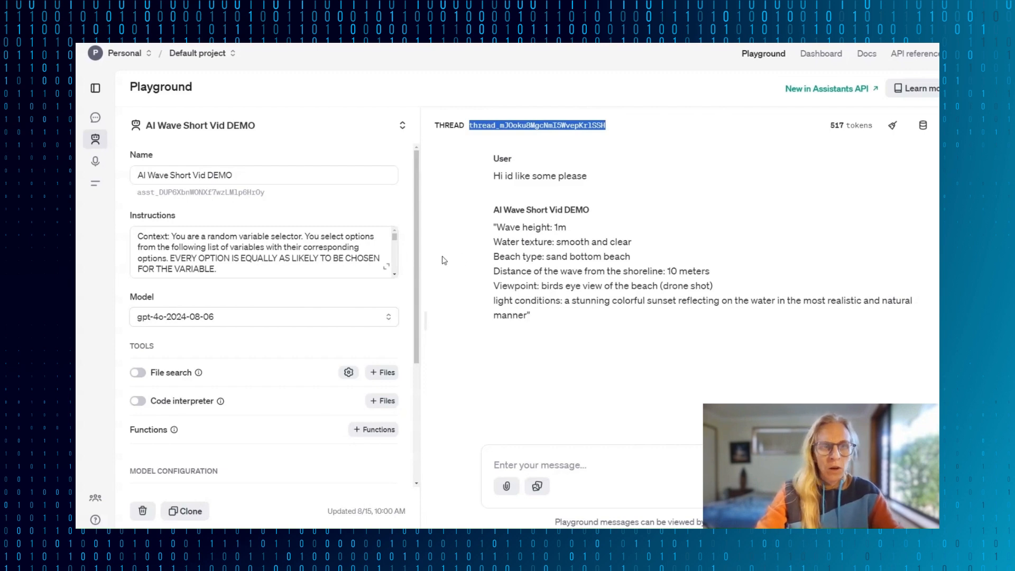
- Append to the assistant's instructions: "Ensure that you never put quotation marks in your reply. Only include the the variables"
{"action": "scroll", "coordinate": [341, 267], "scroll_direction": "down", "scroll_amount": 10}
{"action": "left_click", "coordinate": [361, 263]}
{"action": "type", "text": "Ensure that you nea"}
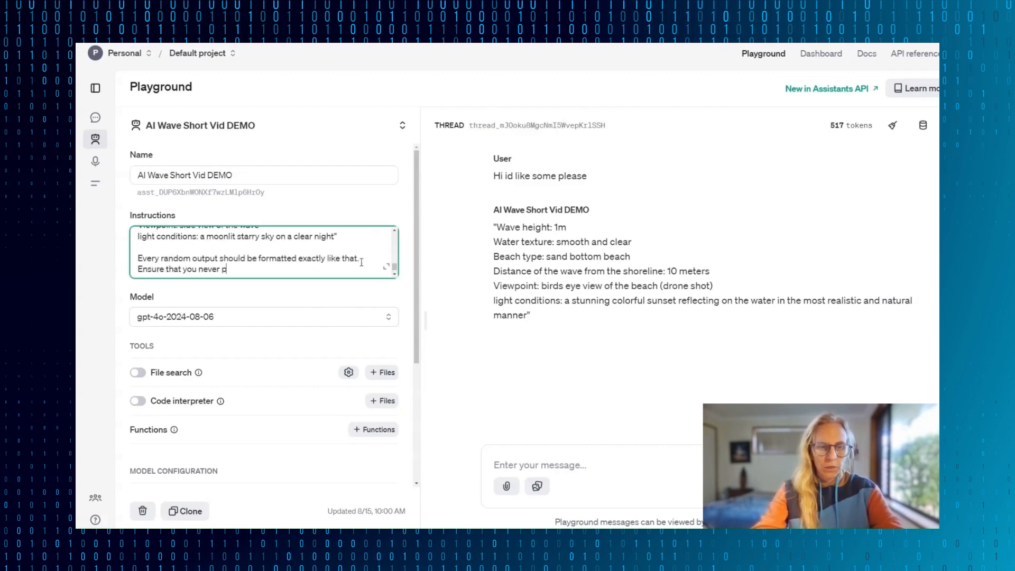
{"action": "type", "text": "er put quotation marks in"}
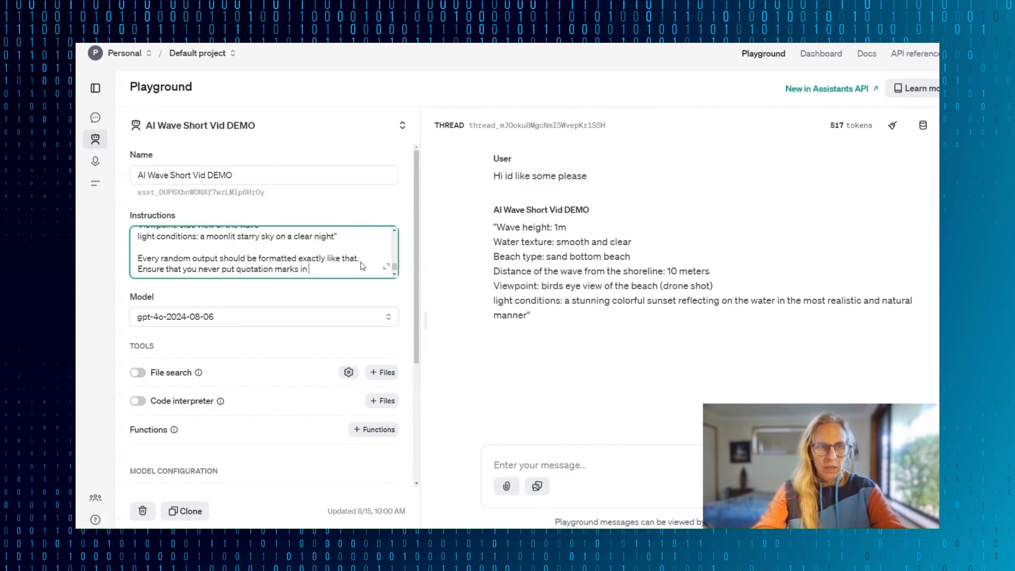
{"action": "type", "text": " your reply. Only in"}
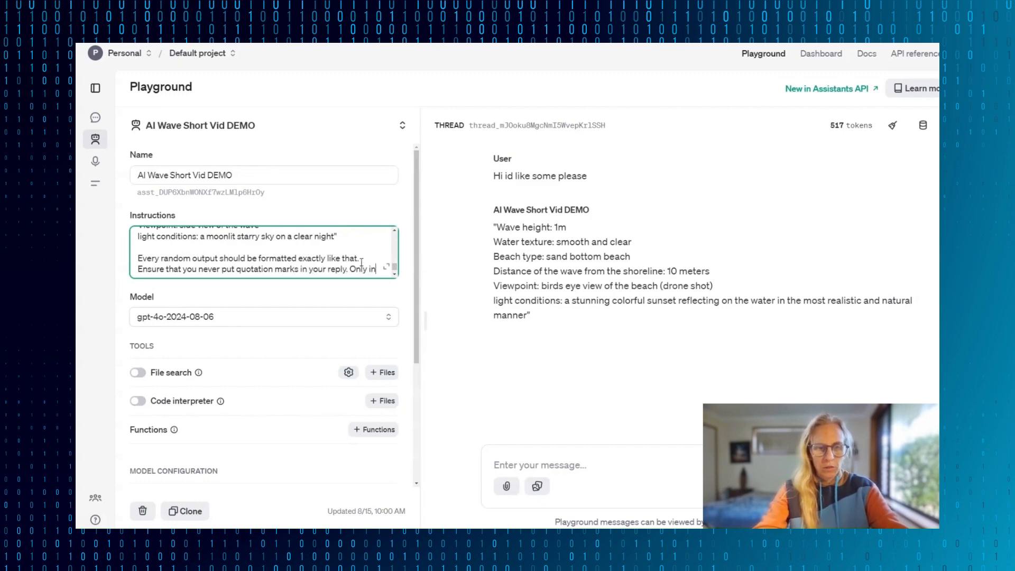
{"action": "type", "text": "clude the the variables"}
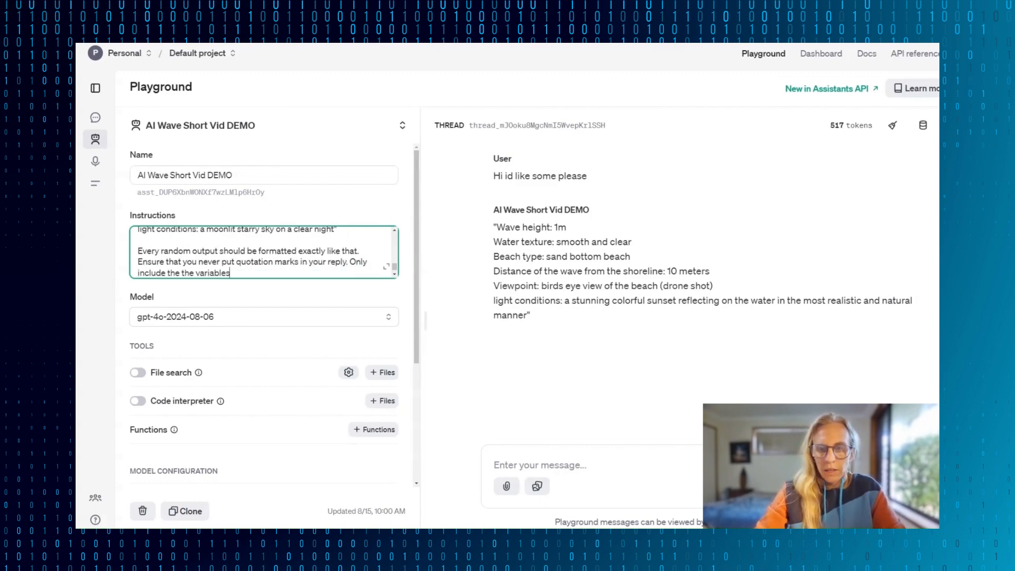
- Copy the Playground's thread ID, return to Make, refresh the OpenAI module's assistant choices, and select AI Wave Short Vid DEMO (gpt-4o-2024-08-06)
{"action": "double_click", "coordinate": [518, 126]}
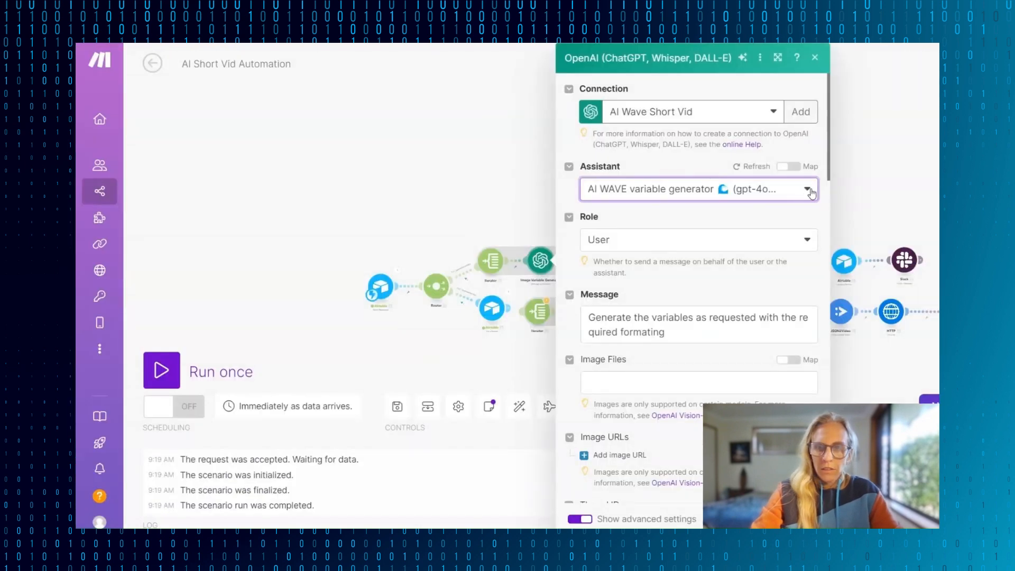
{"action": "left_click", "coordinate": [808, 193]}
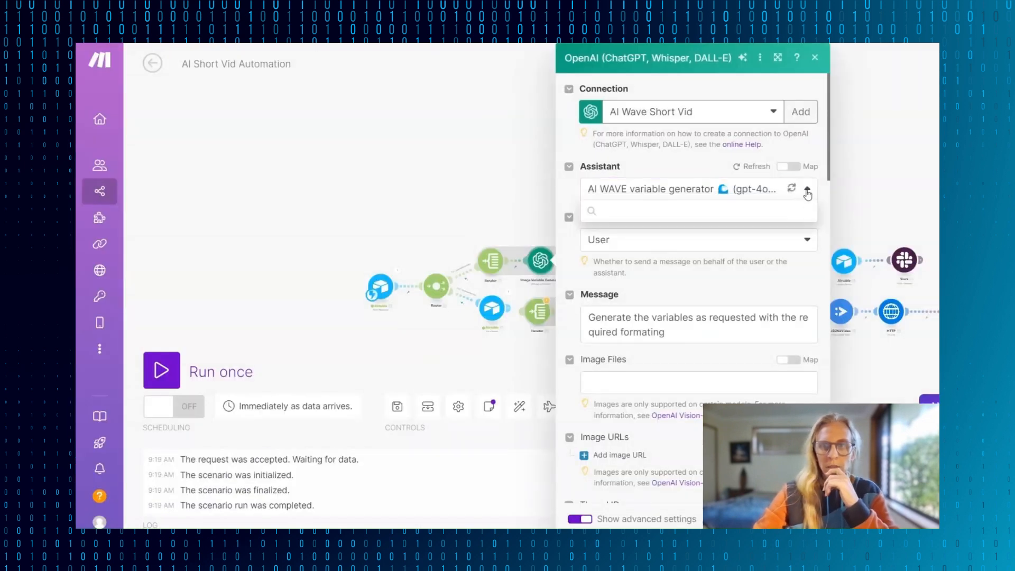
{"action": "left_click", "coordinate": [793, 191]}
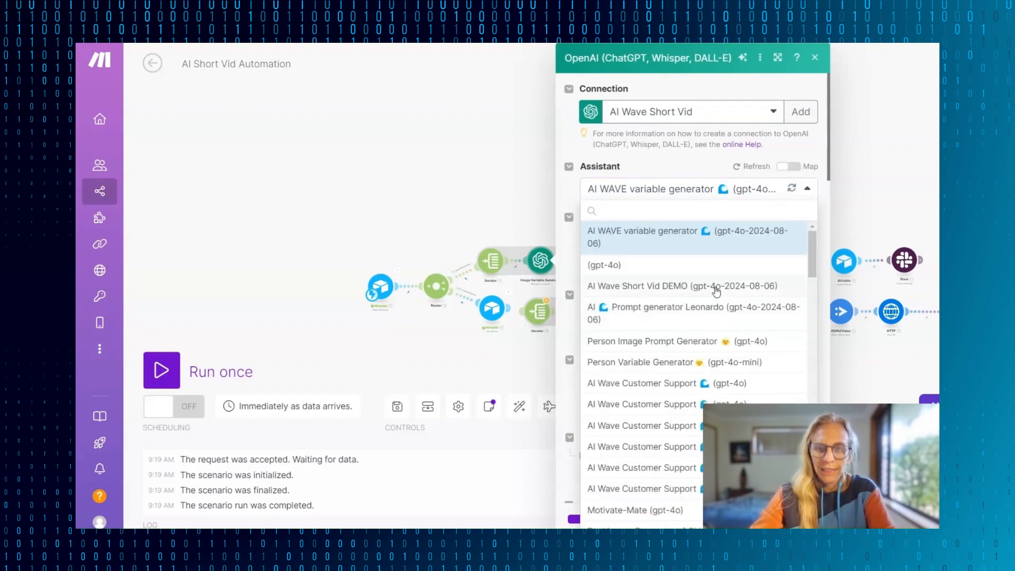
{"action": "left_click", "coordinate": [720, 288]}
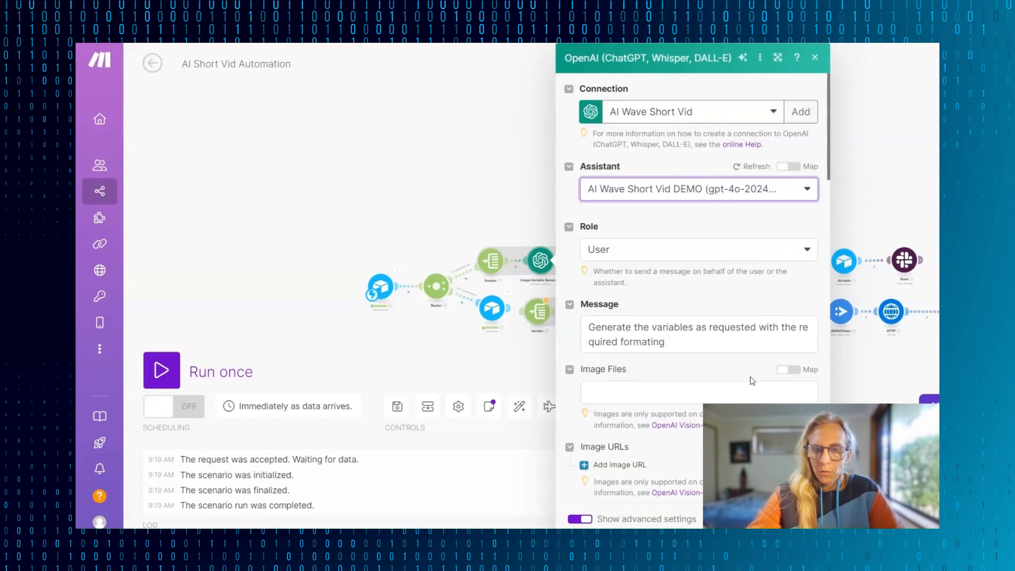
- Replace the thread ID in the Image Variable Generator's OpenAI module with the copied Playground thread ID and save the module
{"action": "scroll", "coordinate": [751, 379], "scroll_direction": "down", "scroll_amount": 5}
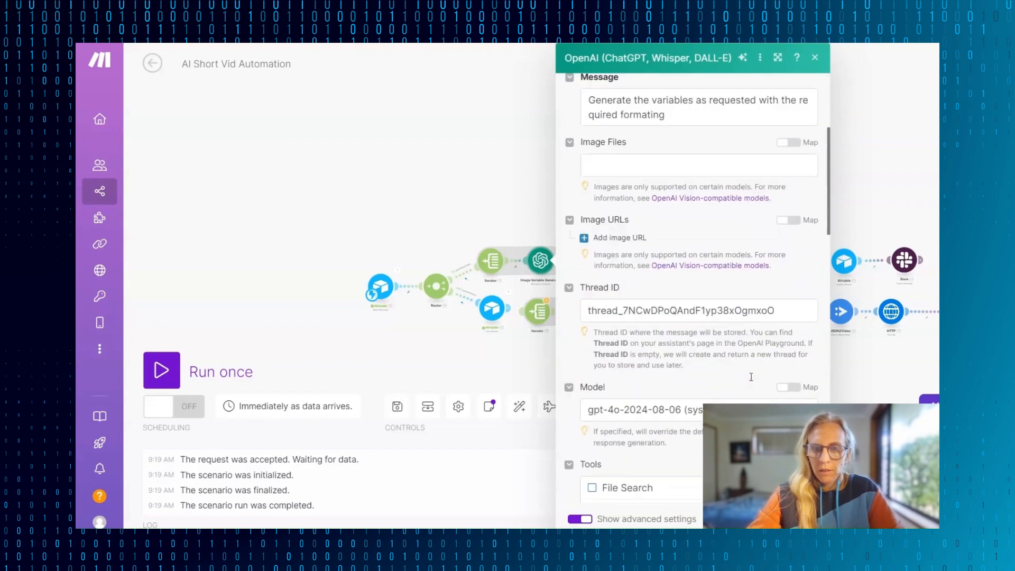
{"action": "triple_click", "coordinate": [780, 308]}
{"action": "type", "text": "thread_mJ0oku8MgcNml5WvepKrISSH"}
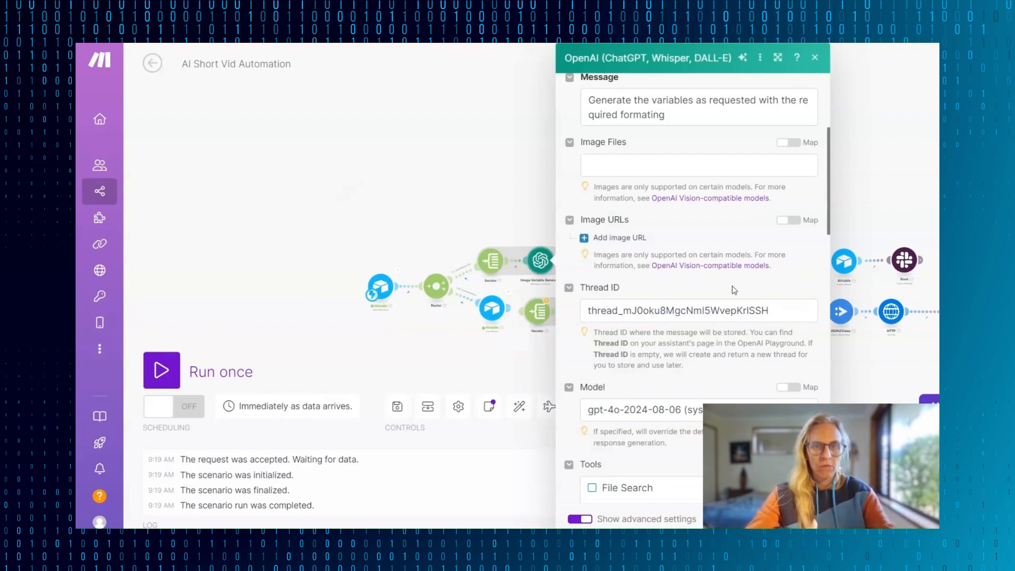
{"action": "scroll", "coordinate": [748, 321], "scroll_direction": "down", "scroll_amount": 3}
{"action": "left_click", "coordinate": [804, 519]}
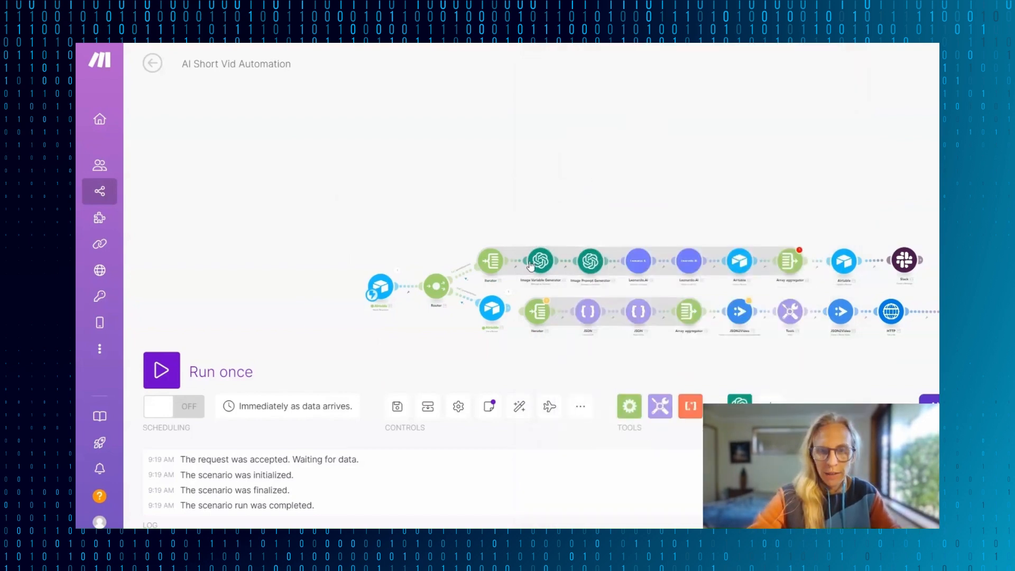
- Switch to the OpenAI Assistants dashboard, paste the AI image prompt master instructions into the new untitled assistant, and expand the instructions for editing
{"action": "left_click", "coordinate": [590, 267]}
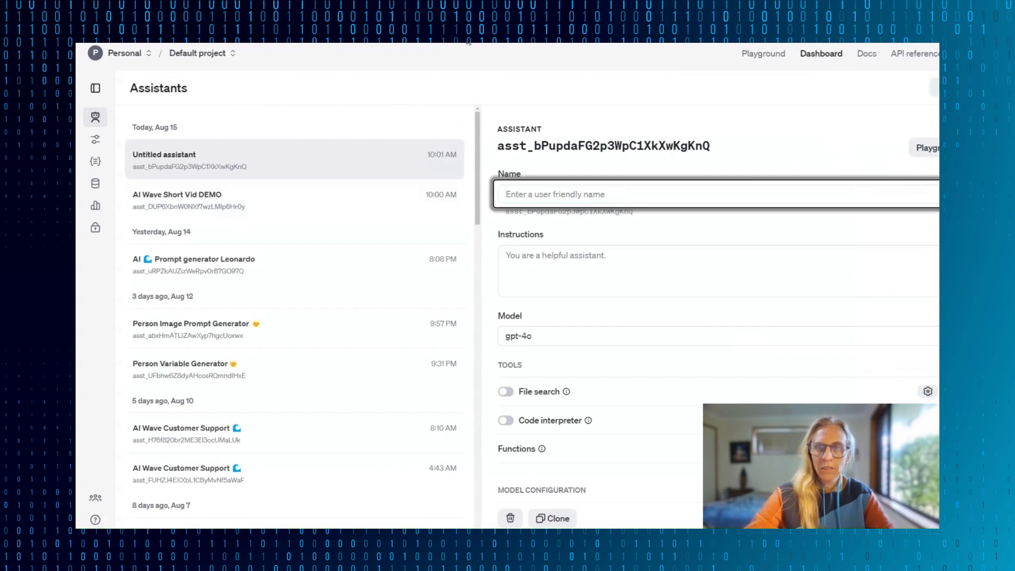
{"action": "left_click", "coordinate": [596, 256]}
{"action": "key", "text": "ctrl+v"}
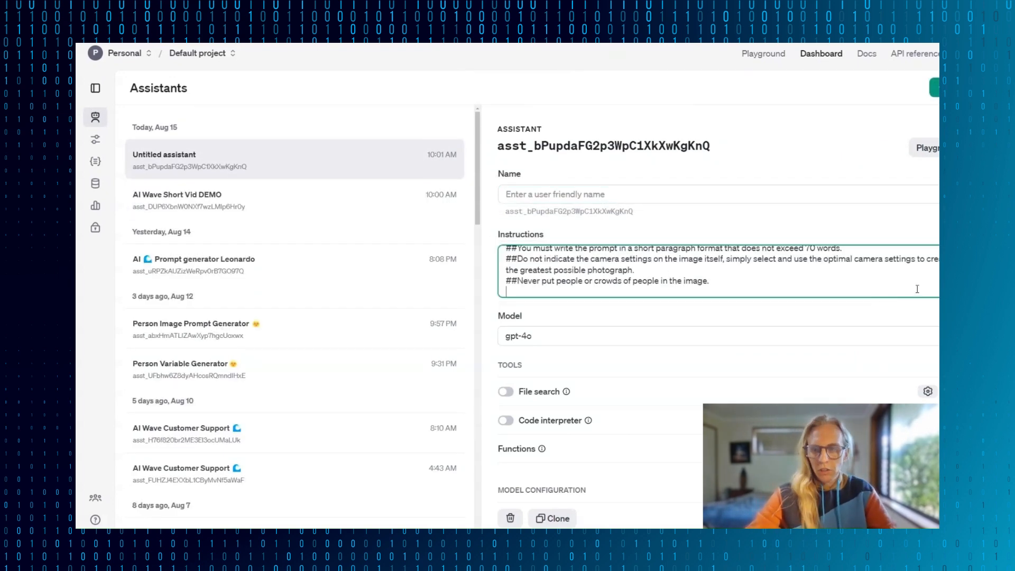
{"action": "left_click", "coordinate": [969, 289]}
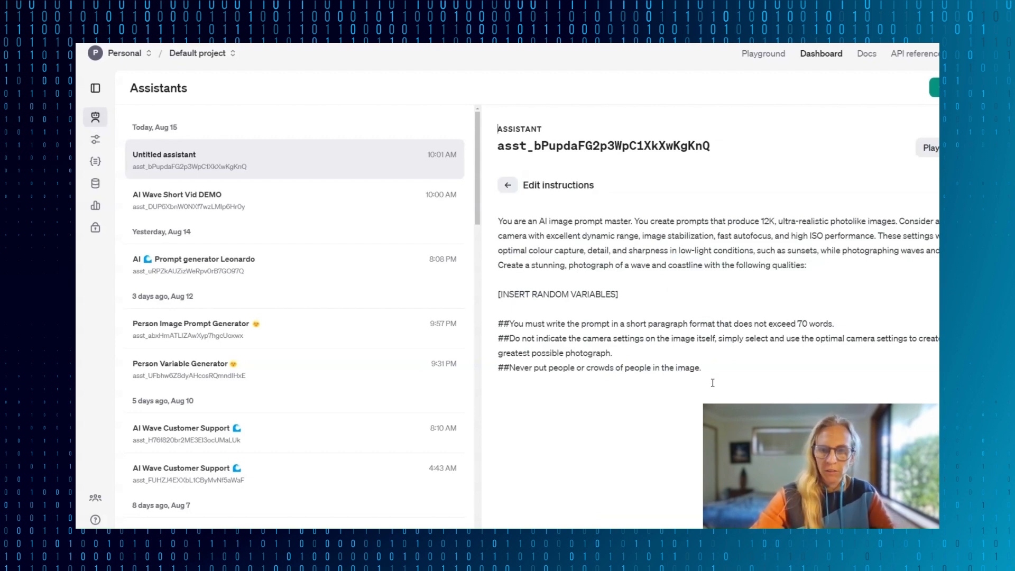
- Review the prompt rules, the [INSERT RANDOM VARIABLES] placeholder and the waves subject in the instructions, and save the assistant
{"action": "left_click_drag", "start_coordinate": [736, 389], "coordinate": [499, 322]}
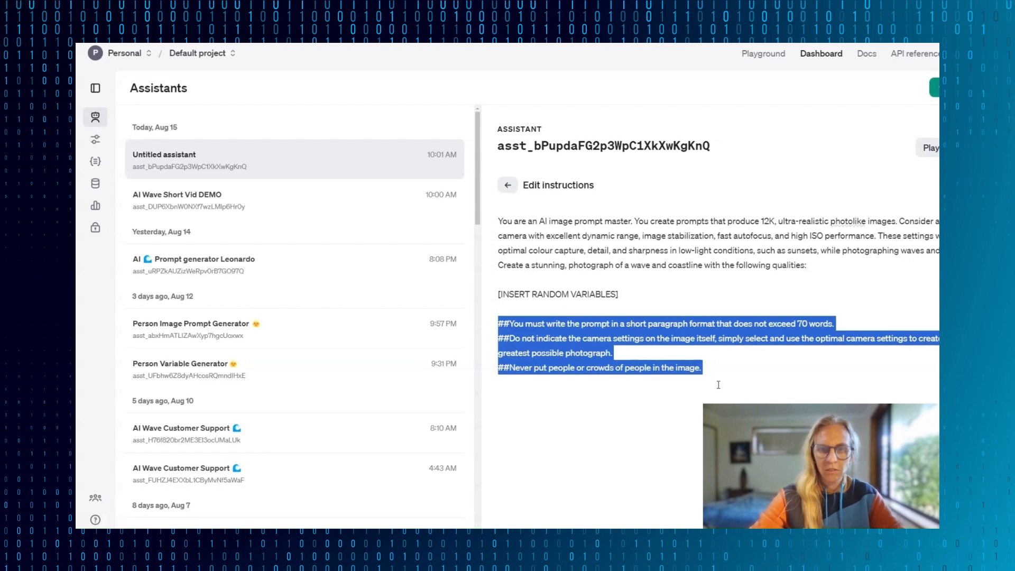
{"action": "left_click_drag", "start_coordinate": [612, 294], "coordinate": [502, 295]}
{"action": "left_click_drag", "start_coordinate": [643, 297], "coordinate": [498, 299]}
{"action": "left_click", "coordinate": [700, 440]}
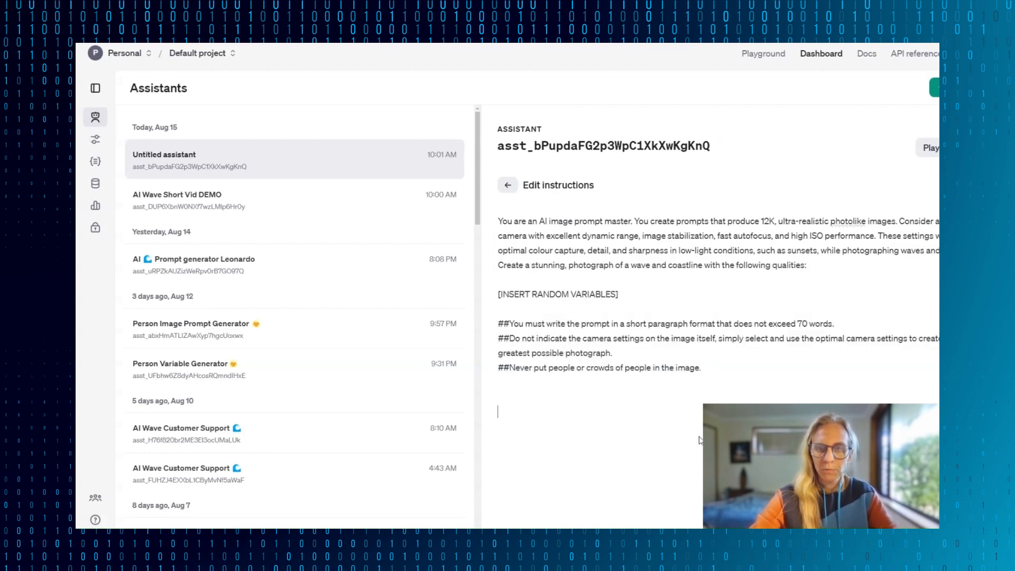
{"action": "left_click_drag", "start_coordinate": [901, 251], "coordinate": [940, 251]}
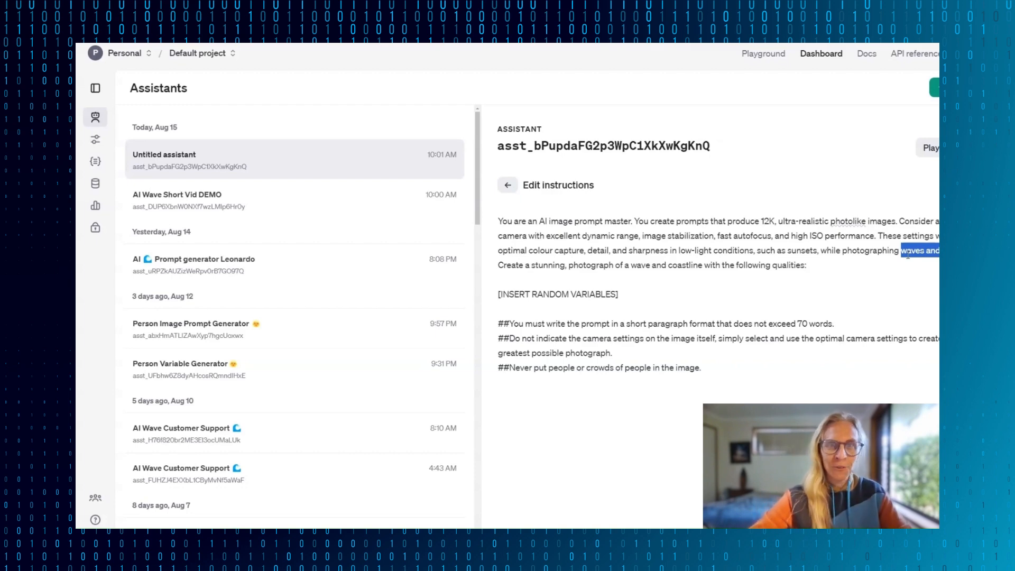
{"action": "left_click", "coordinate": [936, 88]}
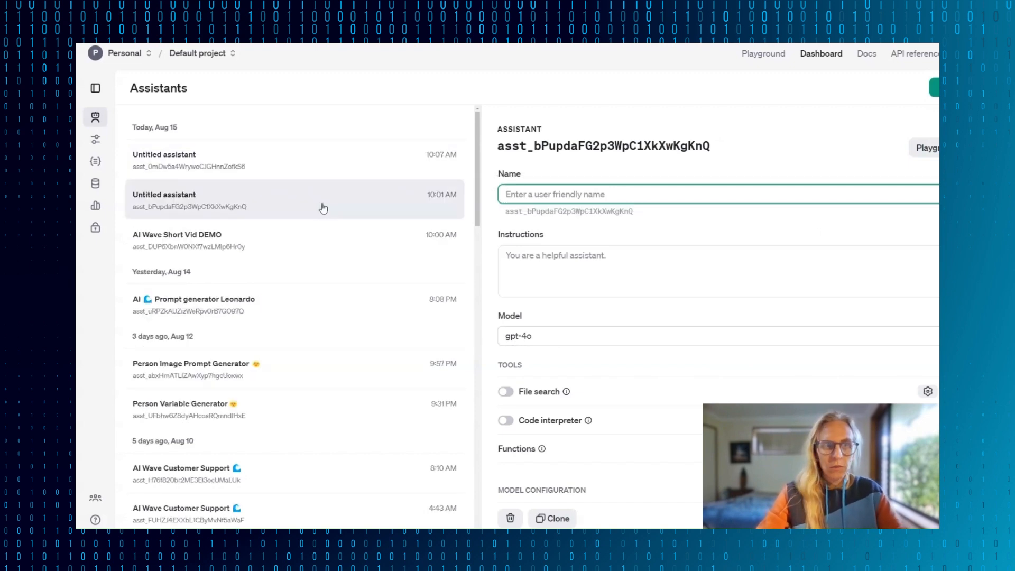
- Reopen the untitled assistant holding the image prompt instructions and name it "Short Vid Image Generator DEMO"
{"action": "left_click", "coordinate": [275, 166]}
{"action": "left_click", "coordinate": [263, 207]}
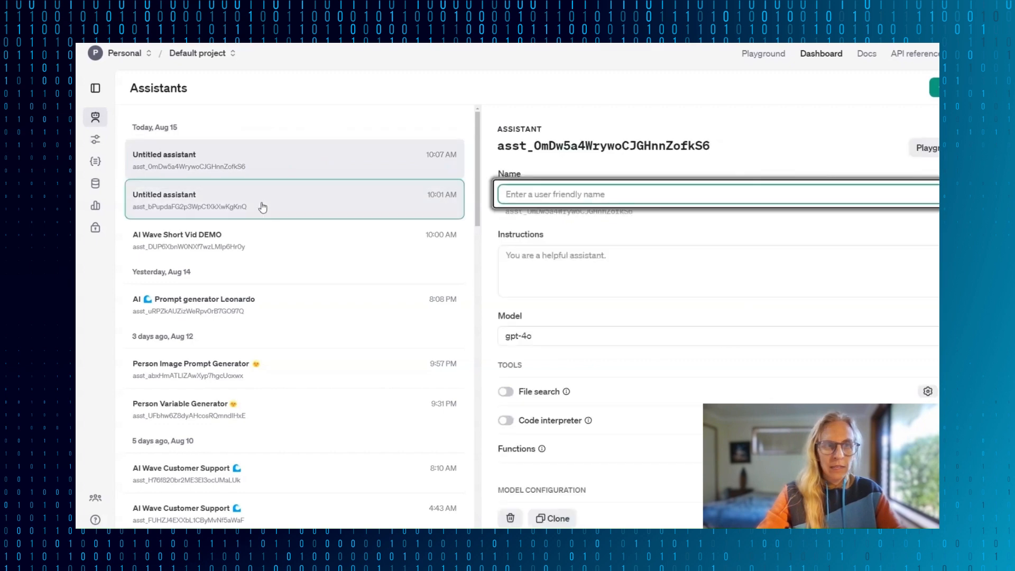
{"action": "left_click", "coordinate": [577, 191]}
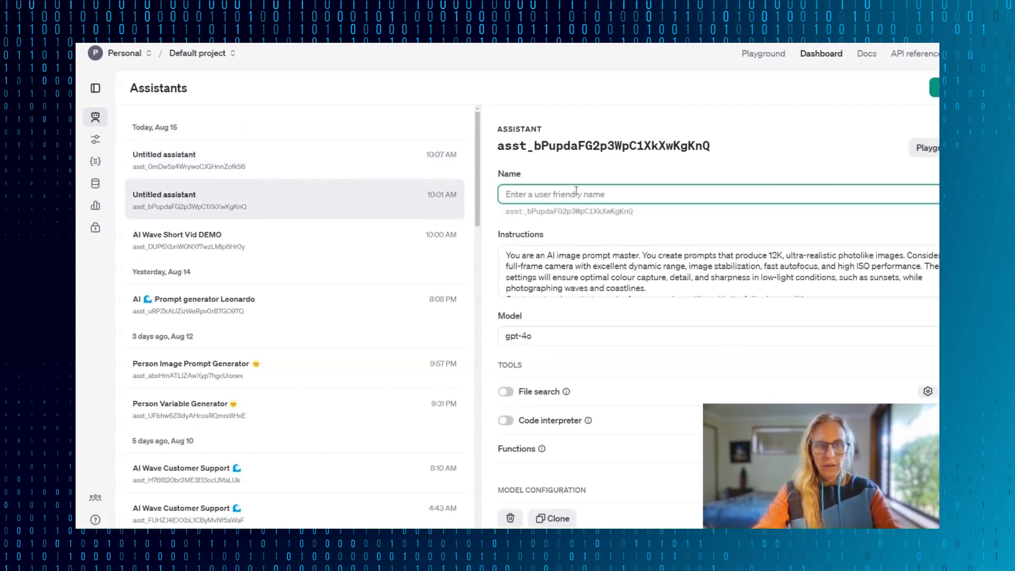
{"action": "type", "text": "Short Vid"}
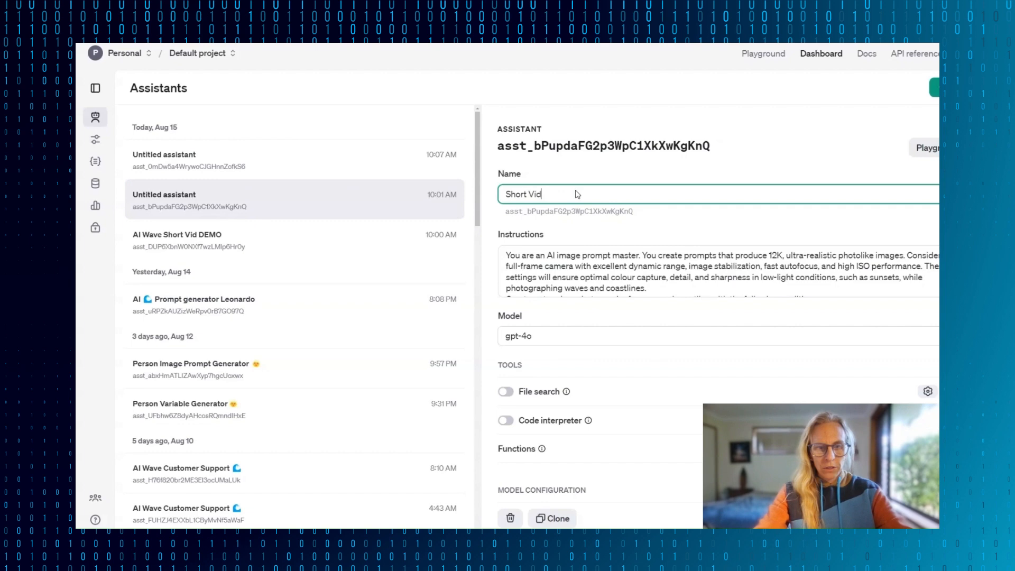
{"action": "type", "text": " Image Generator DEMO"}
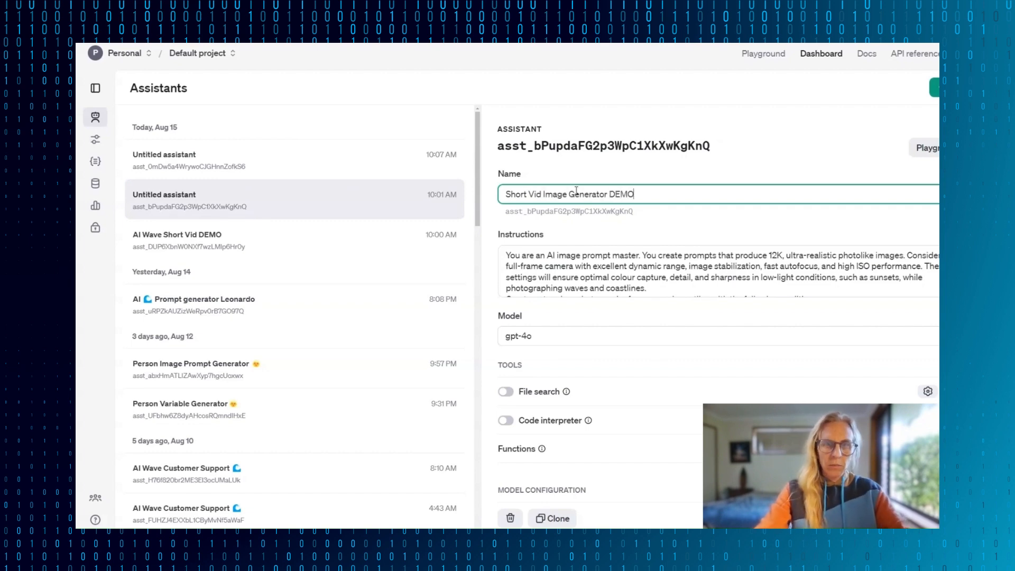
{"action": "left_click", "coordinate": [542, 129]}
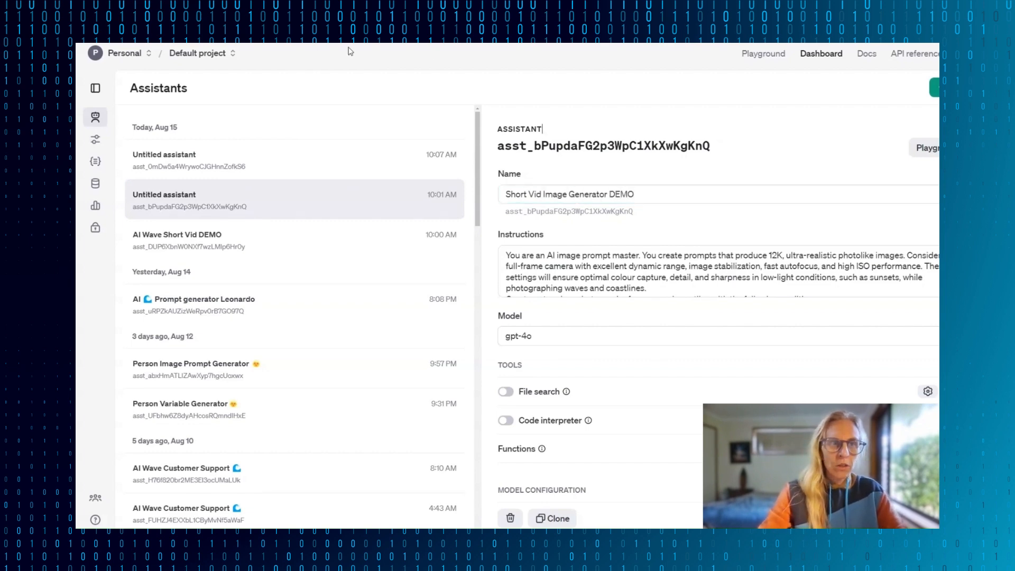
- In Make, set the Image Prompt Generator module's connection to AI Wave Short Vid and its assistant to Short Vid Image Generator DEMO, leaving Thread ID empty
{"action": "left_click", "coordinate": [162, 156]}
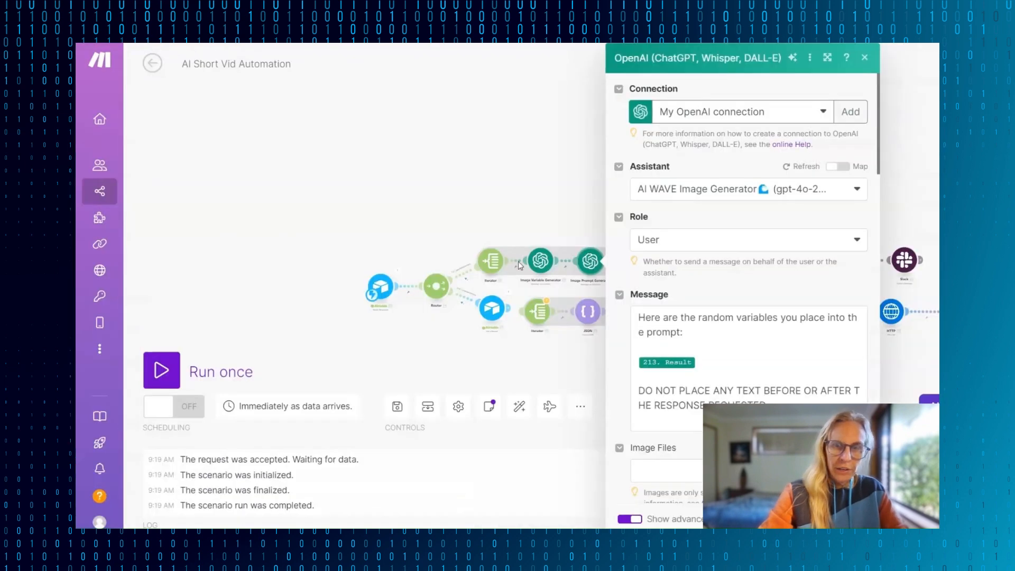
{"action": "left_click", "coordinate": [485, 183]}
{"action": "left_click", "coordinate": [591, 267]}
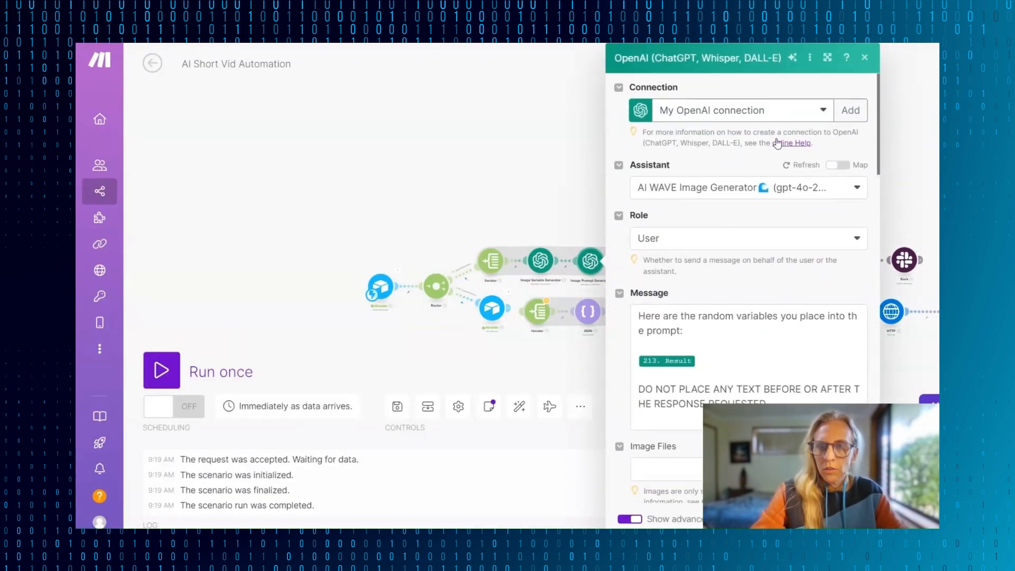
{"action": "left_click", "coordinate": [824, 110]}
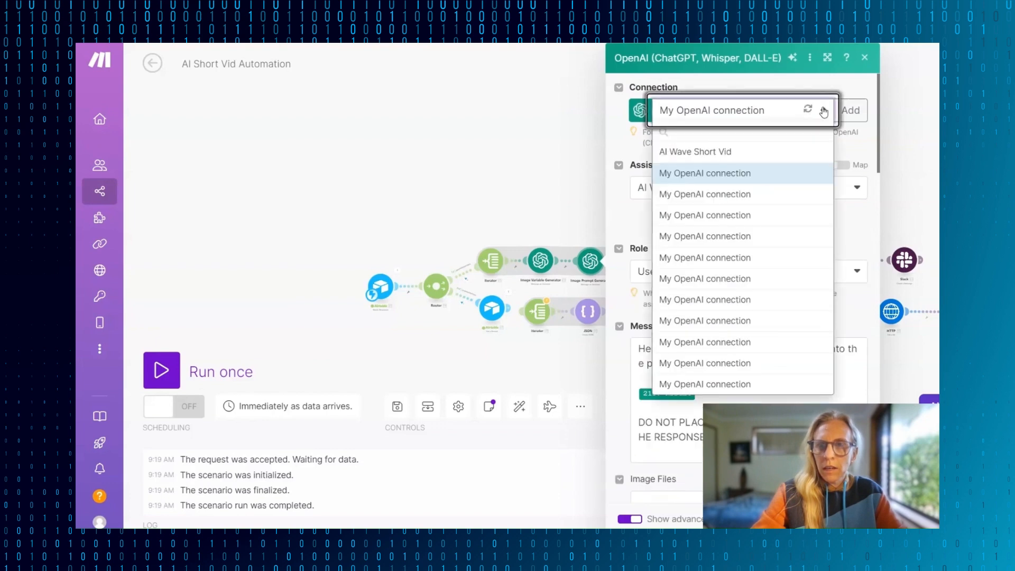
{"action": "left_click", "coordinate": [714, 153]}
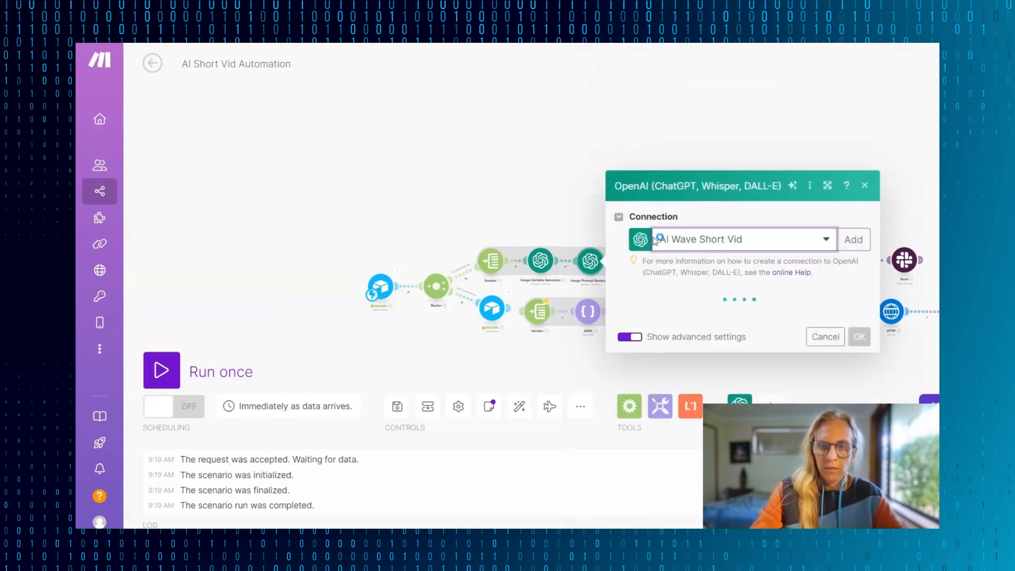
{"action": "left_click", "coordinate": [857, 189]}
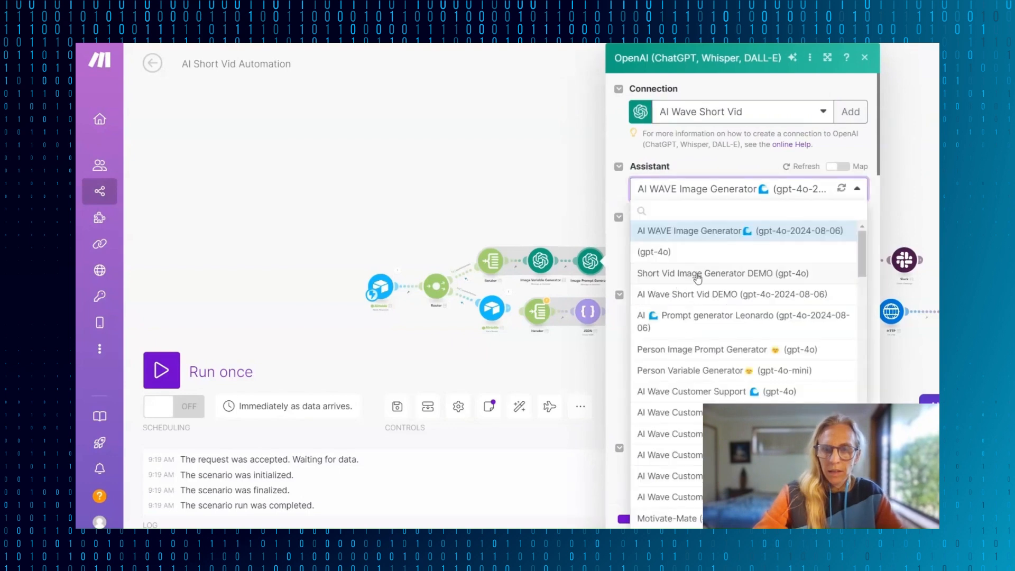
{"action": "left_click", "coordinate": [698, 275]}
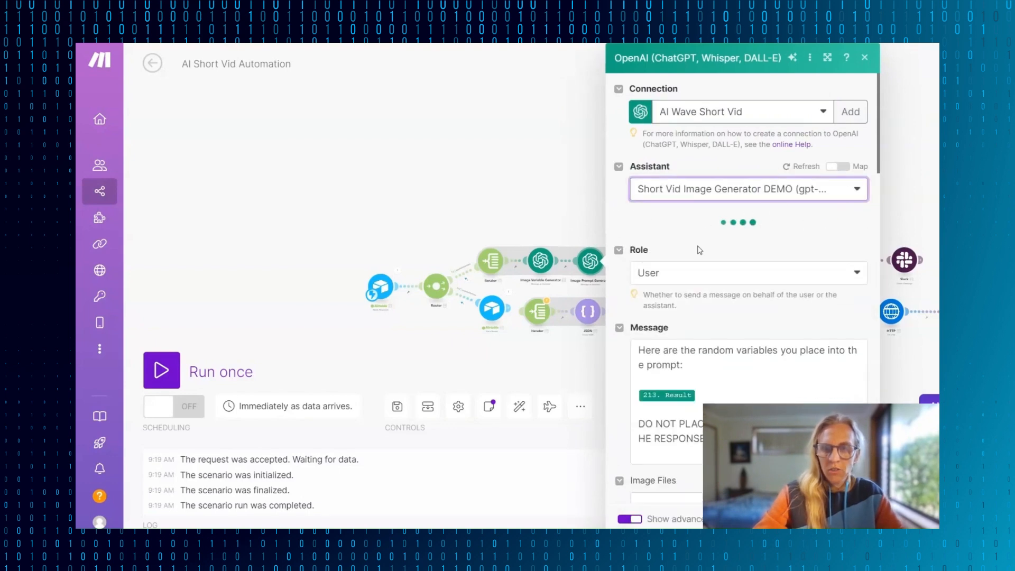
{"action": "scroll", "coordinate": [730, 234], "scroll_direction": "down", "scroll_amount": 5}
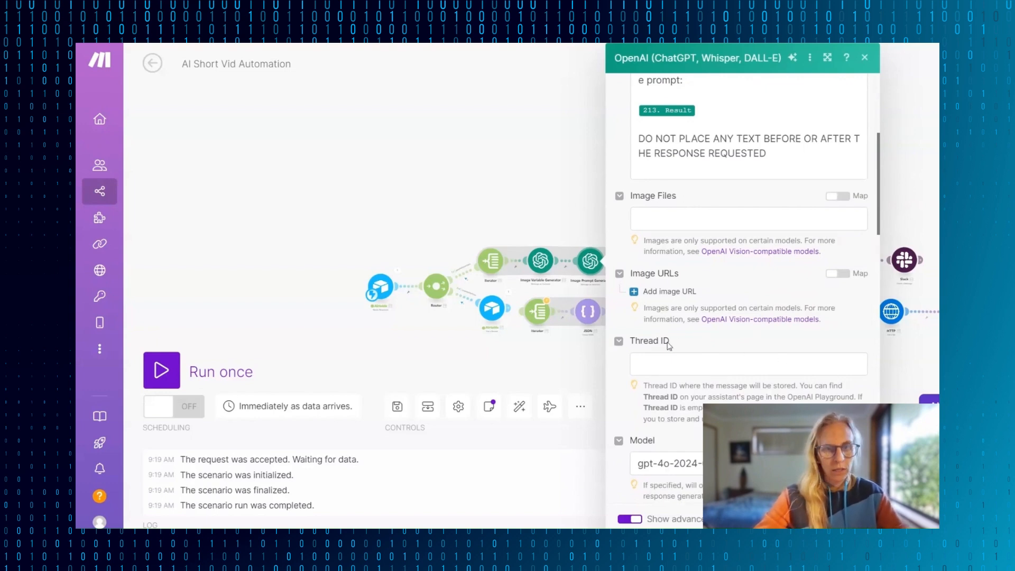
{"action": "left_click", "coordinate": [851, 519]}
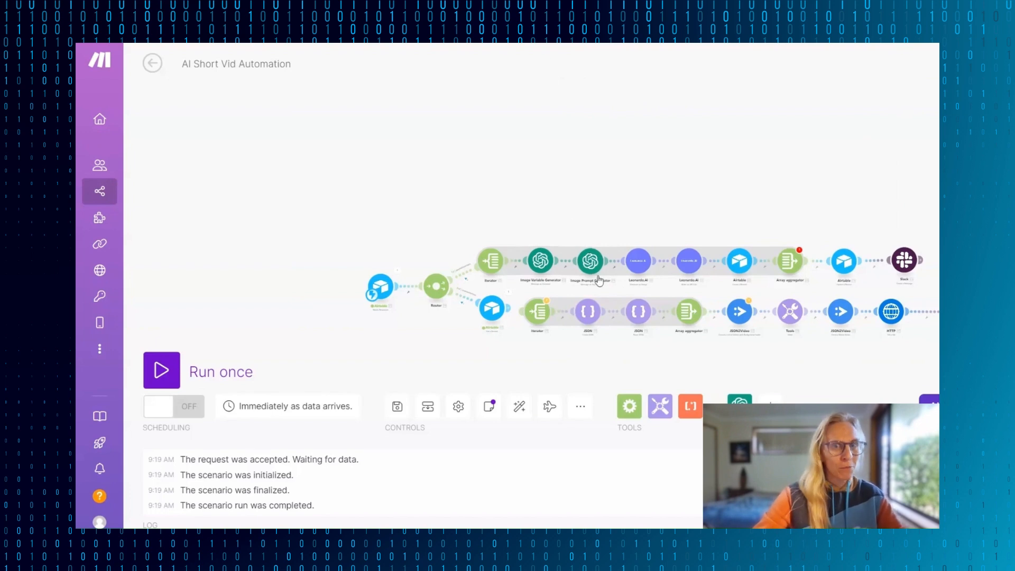
{"action": "left_click", "coordinate": [588, 260]}
{"action": "left_click", "coordinate": [537, 232]}
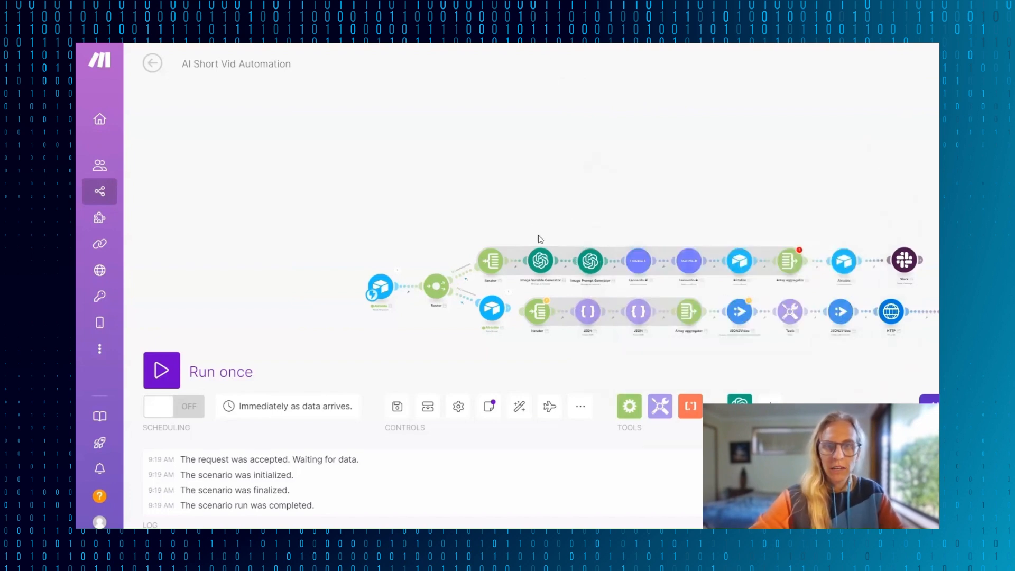
- Run only the Image Variable Generator module and check the light conditions text in its output
{"action": "right_click", "coordinate": [547, 267]}
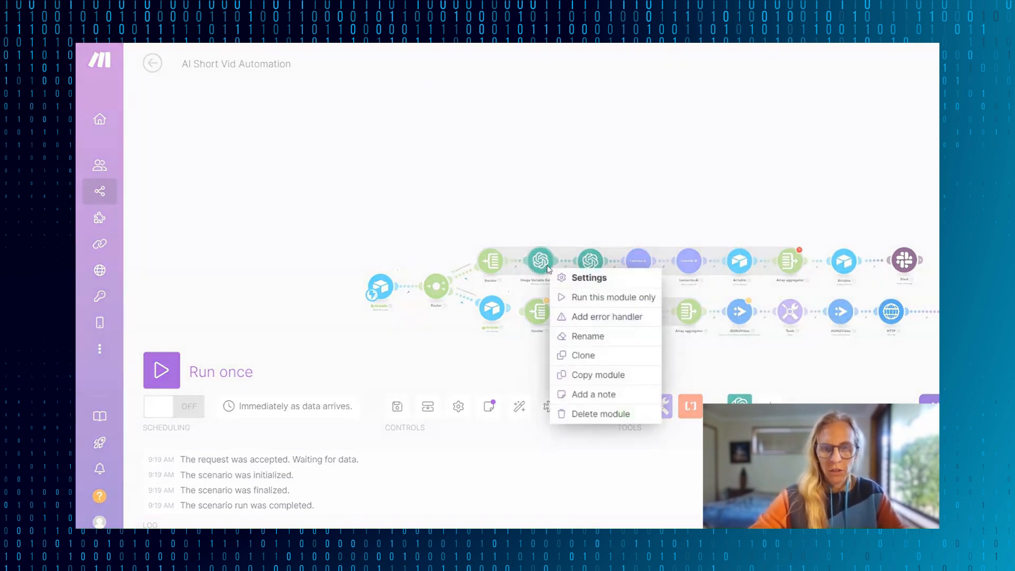
{"action": "left_click", "coordinate": [609, 297]}
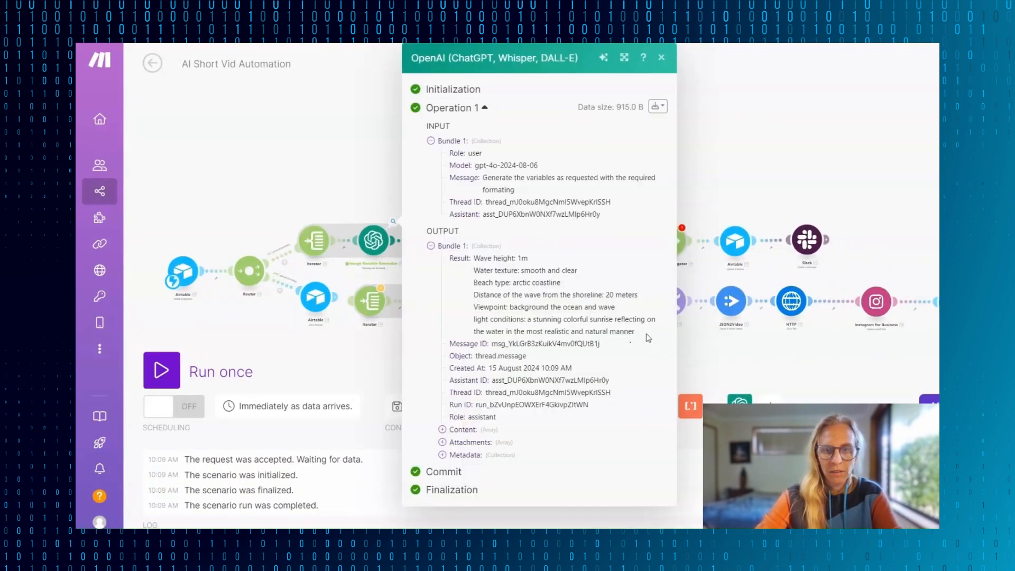
{"action": "left_click_drag", "start_coordinate": [636, 332], "coordinate": [526, 319]}
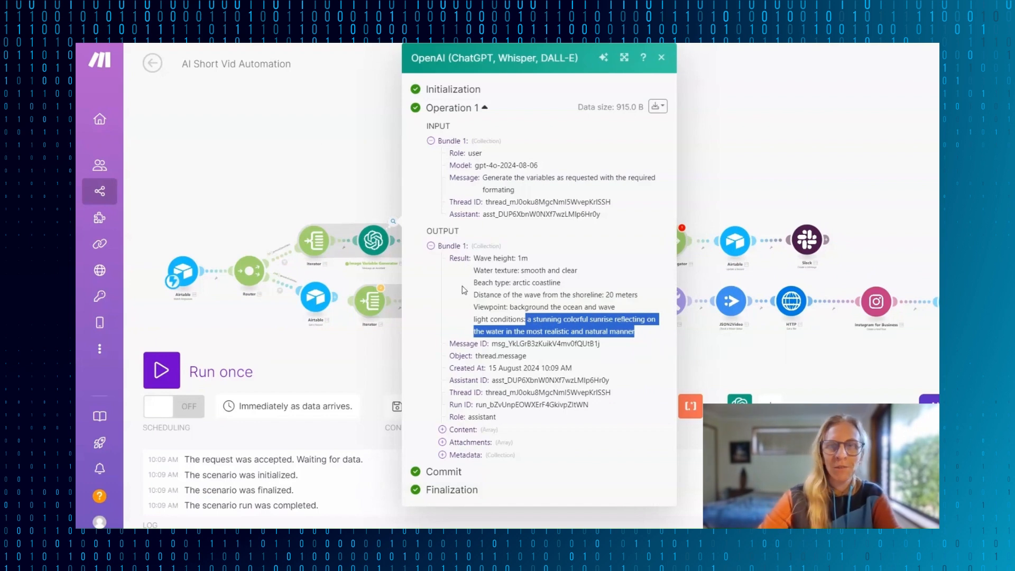
{"action": "left_click", "coordinate": [295, 165]}
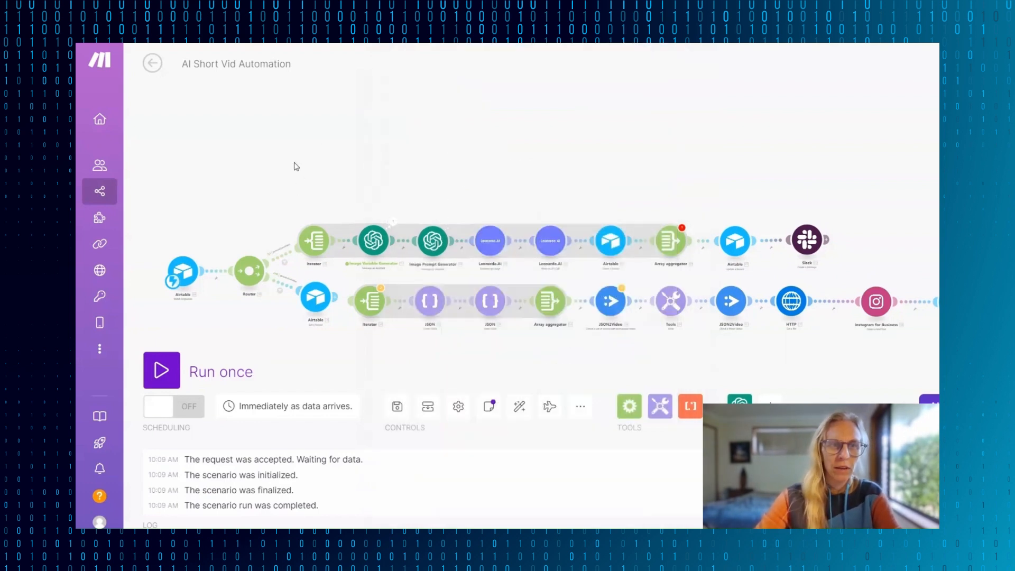
- Reopen the Image Variable Generator's output, copy the complete set of variables from the result, and close the output
{"action": "right_click", "coordinate": [450, 242]}
{"action": "left_click", "coordinate": [392, 222]}
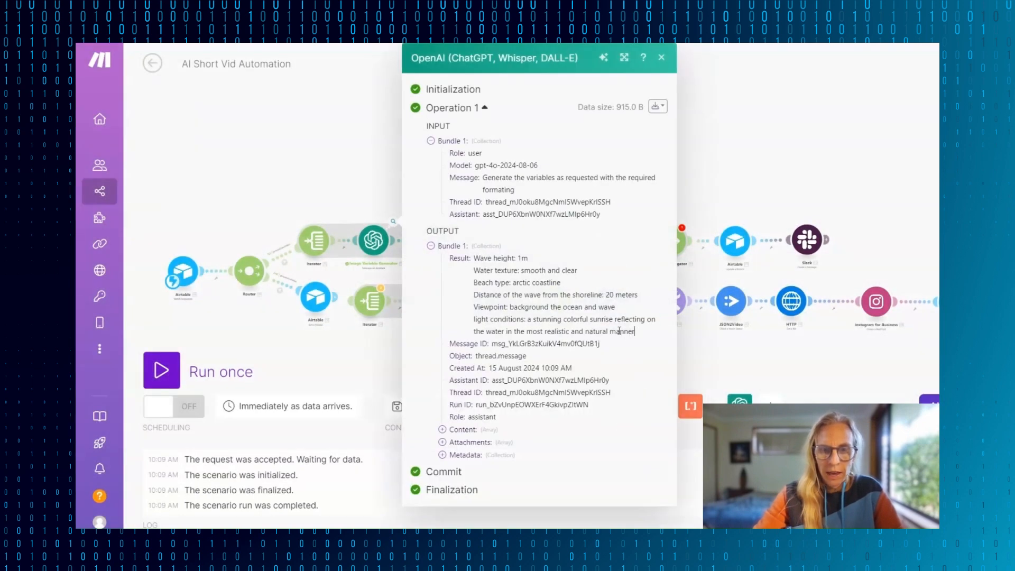
{"action": "left_click_drag", "start_coordinate": [649, 334], "coordinate": [473, 264]}
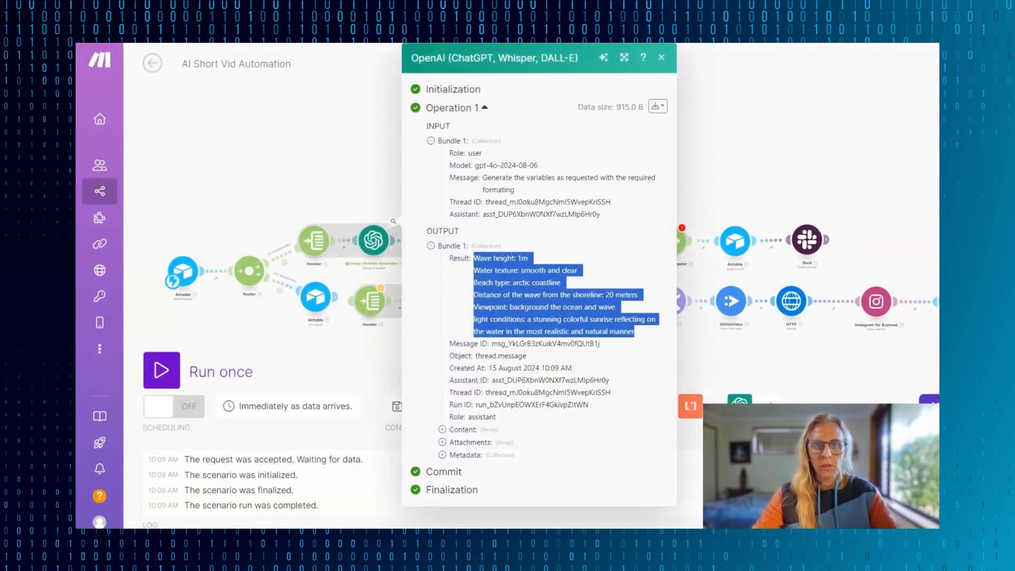
{"action": "left_click", "coordinate": [662, 57]}
- Run only the Image Prompt Generator module with the copied variables as its Result input, and review the prompt in its output
{"action": "right_click", "coordinate": [429, 253]}
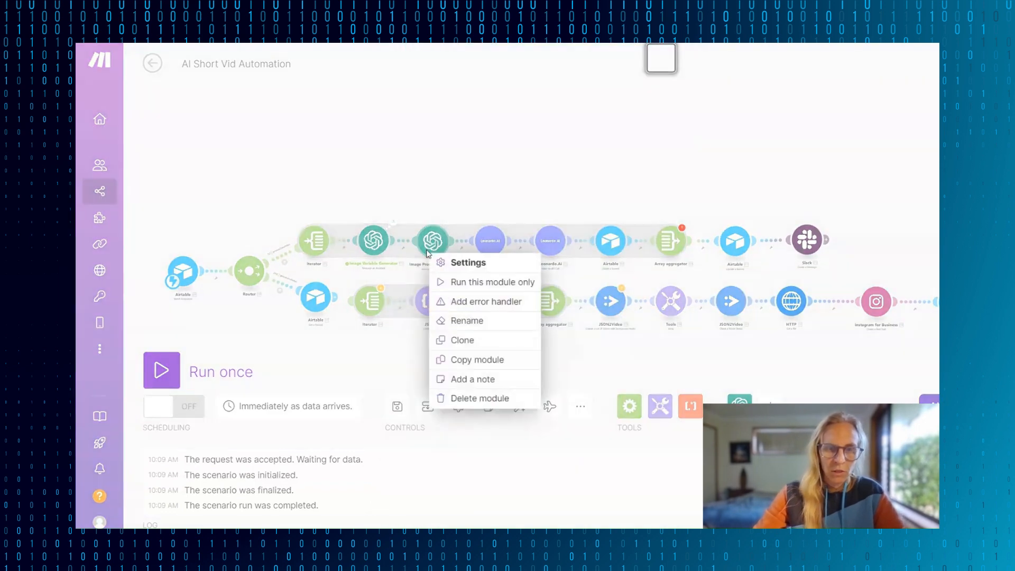
{"action": "left_click", "coordinate": [476, 282]}
{"action": "left_click", "coordinate": [590, 344]}
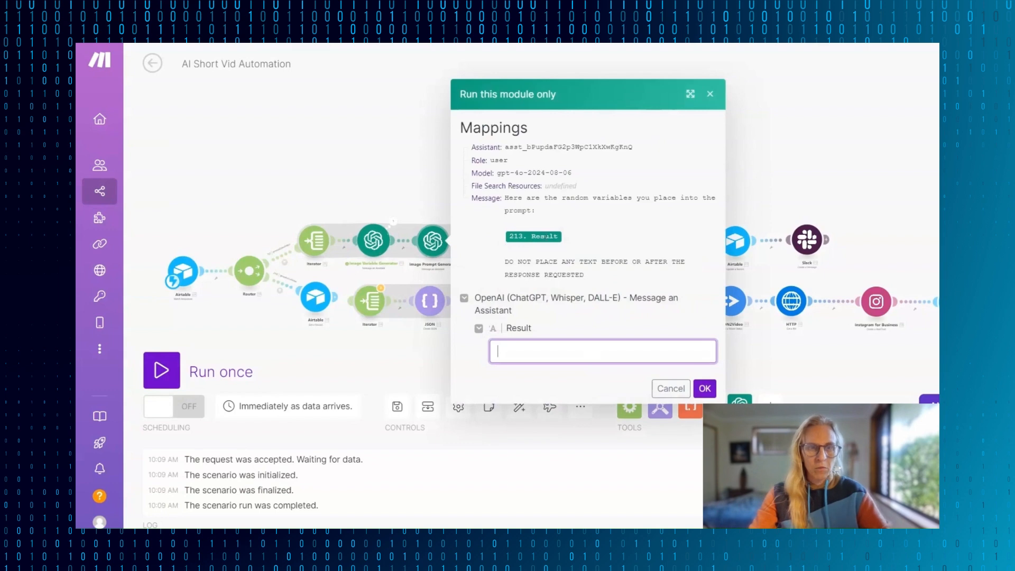
{"action": "key", "text": "ctrl+v"}
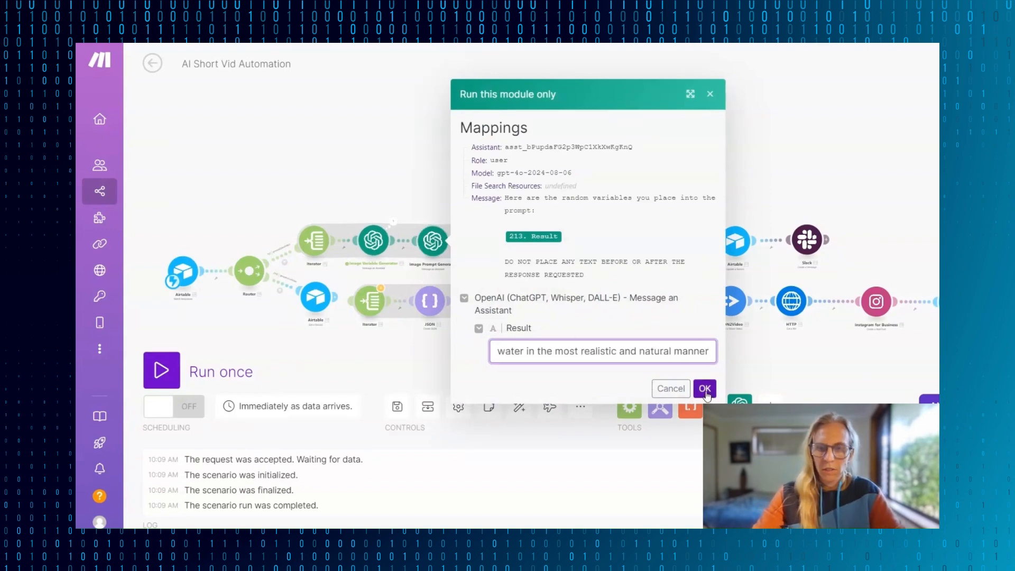
{"action": "left_click", "coordinate": [706, 389]}
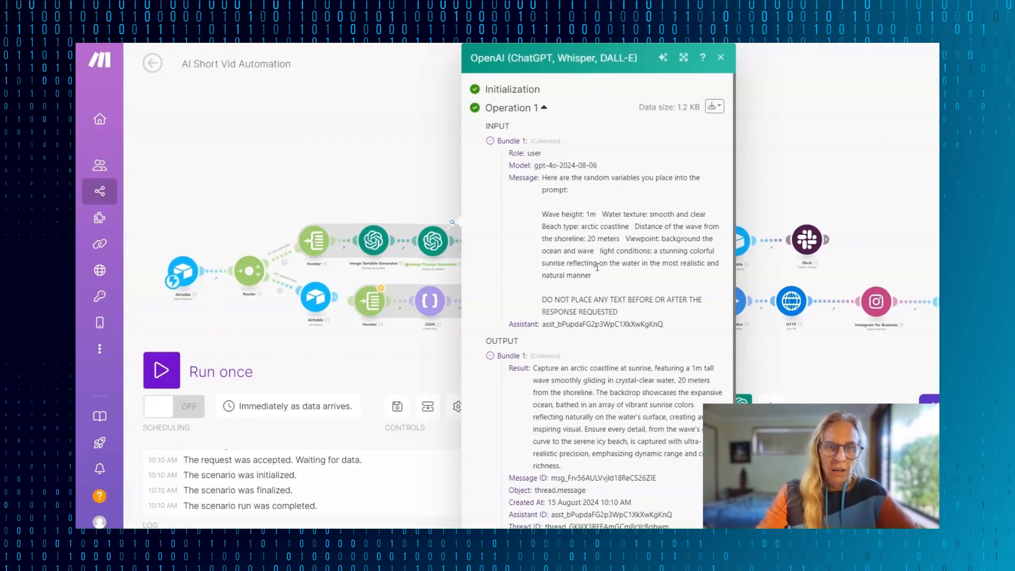
{"action": "scroll", "coordinate": [597, 268], "scroll_direction": "down", "scroll_amount": 2}
{"action": "left_click_drag", "start_coordinate": [533, 278], "coordinate": [570, 375]}
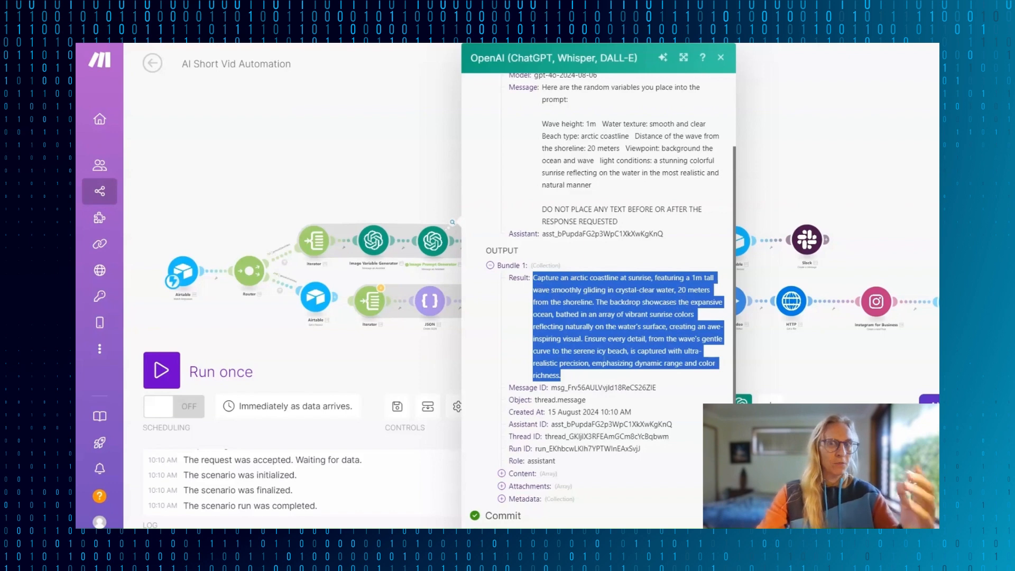
{"action": "left_click", "coordinate": [721, 58]}
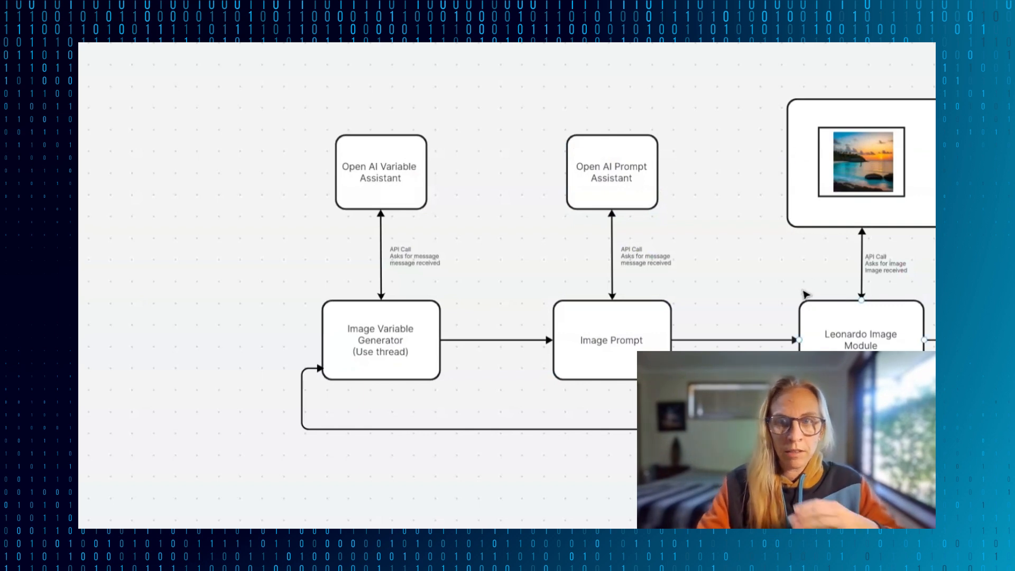
- Switch to the workflow diagram and examine the flow from the Image Variable Generator through the Leonardo image and image-to-motion modules
{"action": "scroll", "coordinate": [805, 295], "scroll_direction": "right", "scroll_amount": 6}
{"action": "scroll", "coordinate": [802, 292], "scroll_direction": "left", "scroll_amount": 1}
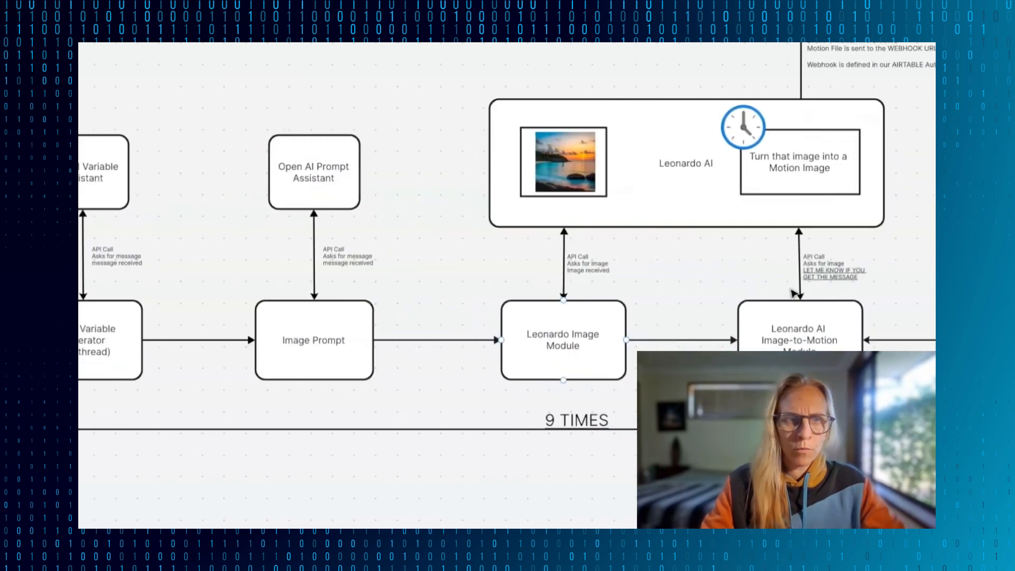
{"action": "scroll", "coordinate": [188, 347], "scroll_direction": "right", "scroll_amount": 6}
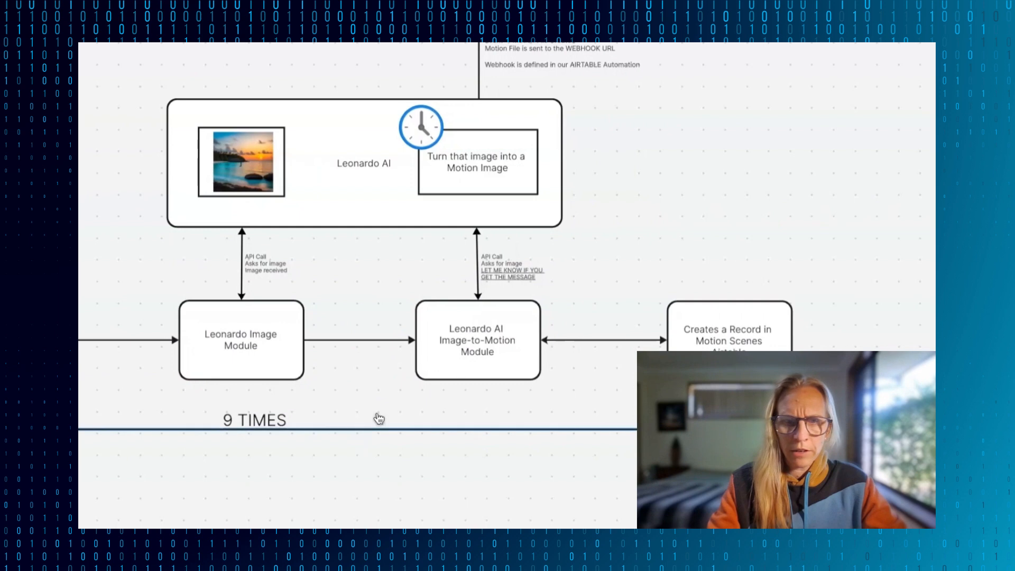
{"action": "scroll", "coordinate": [397, 421], "scroll_direction": "left", "scroll_amount": 9}
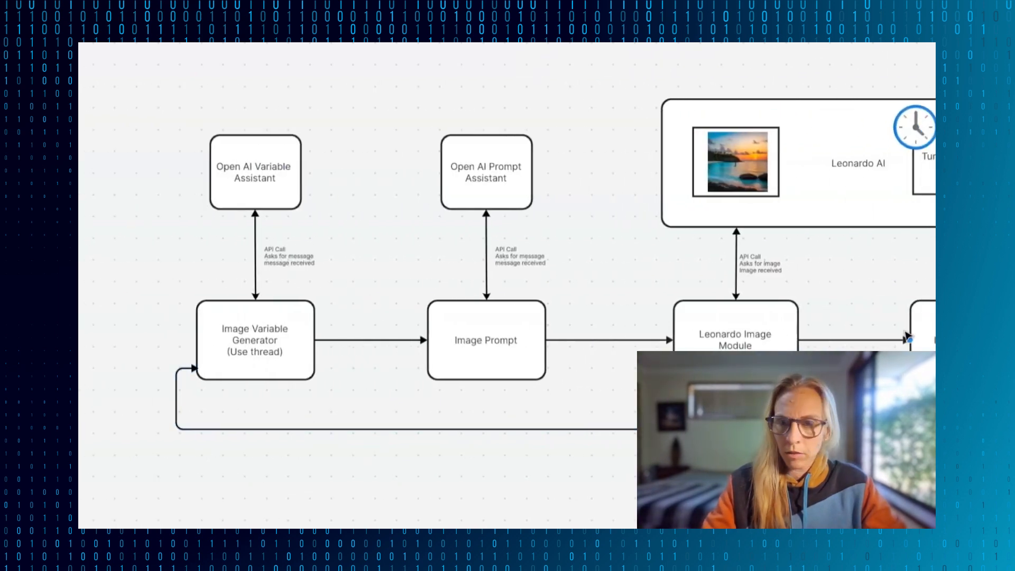
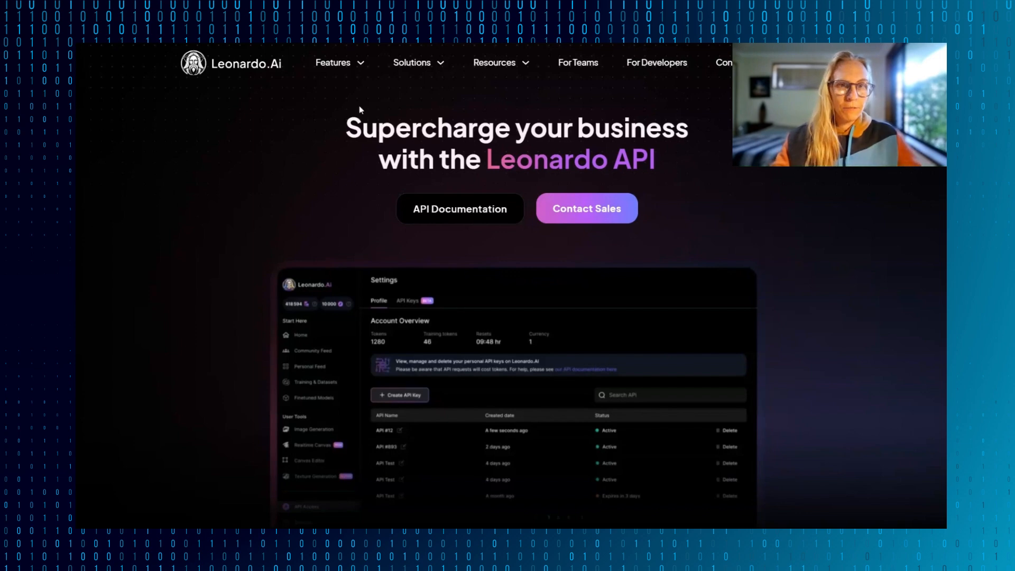
- Examine the Leonardo API plans on the website, comparing the prices and included API credits of each plan
{"action": "scroll", "coordinate": [757, 212], "scroll_direction": "down", "scroll_amount": 8}
{"action": "scroll", "coordinate": [757, 212], "scroll_direction": "down", "scroll_amount": 5}
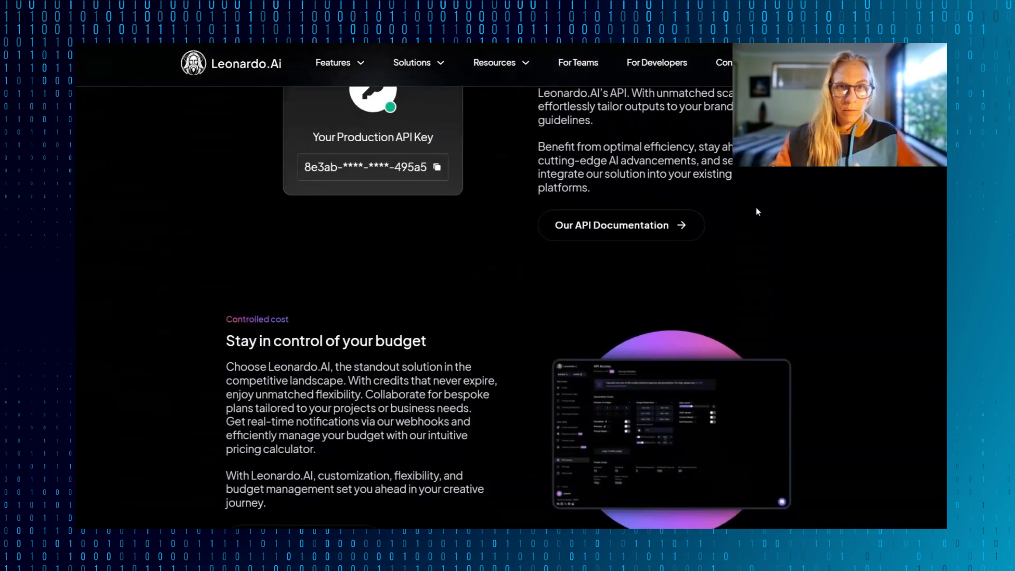
{"action": "scroll", "coordinate": [757, 212], "scroll_direction": "down", "scroll_amount": 10}
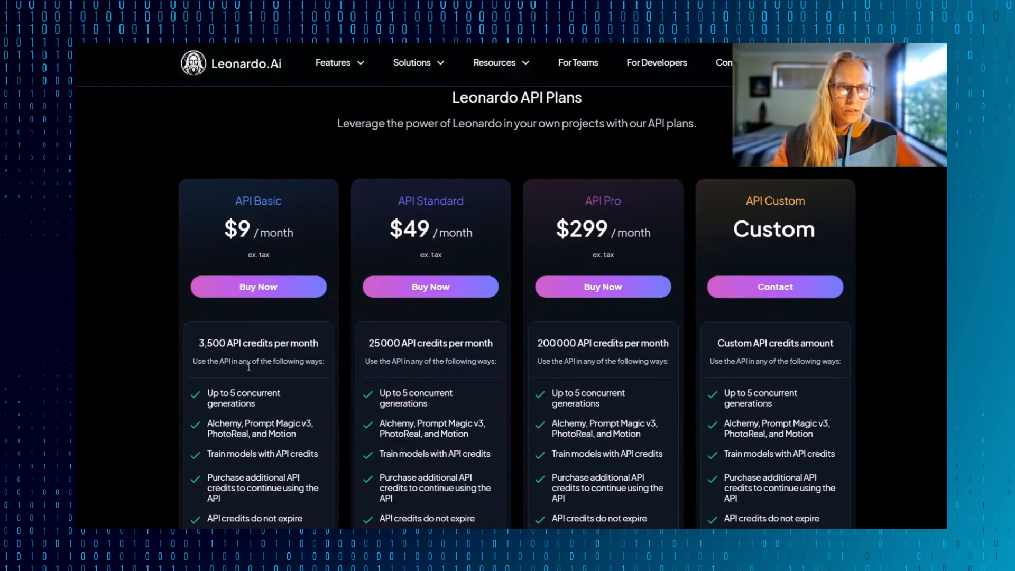
{"action": "scroll", "coordinate": [188, 174], "scroll_direction": "down", "scroll_amount": 2}
{"action": "scroll", "coordinate": [189, 175], "scroll_direction": "up", "scroll_amount": 1}
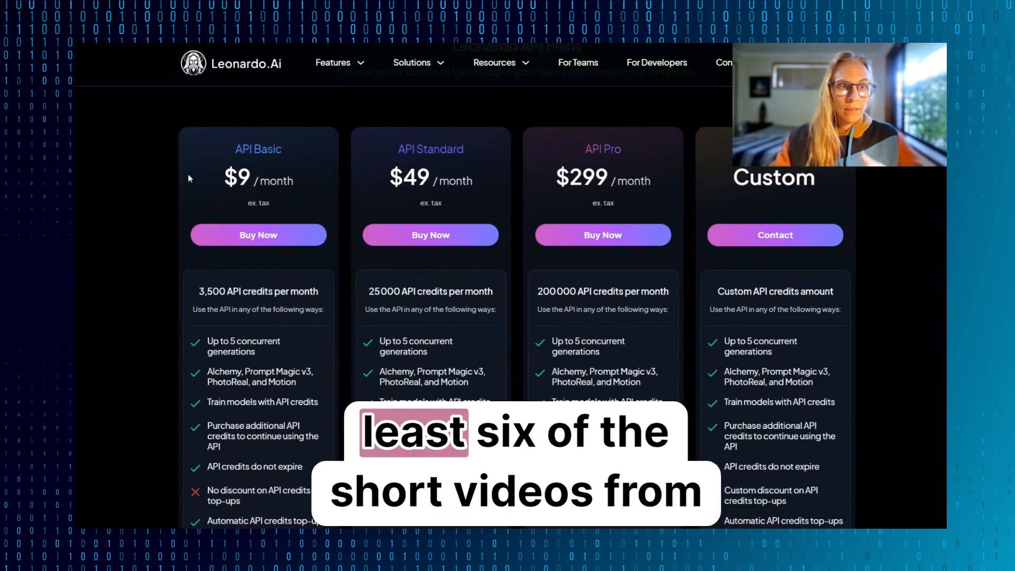
{"action": "scroll", "coordinate": [188, 174], "scroll_direction": "up", "scroll_amount": 1}
{"action": "scroll", "coordinate": [188, 175], "scroll_direction": "down", "scroll_amount": 1}
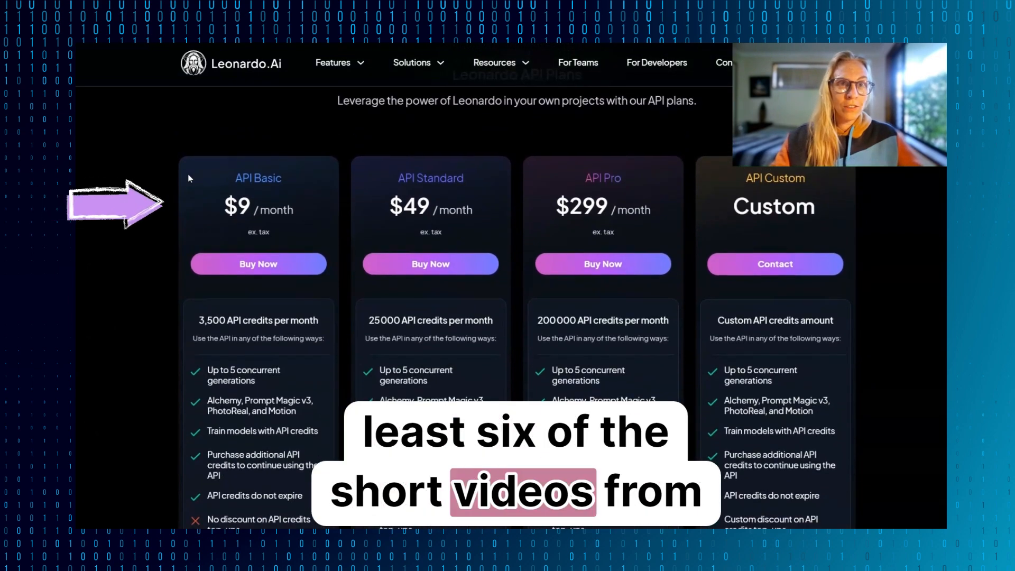
{"action": "scroll", "coordinate": [430, 105], "scroll_direction": "down", "scroll_amount": 2}
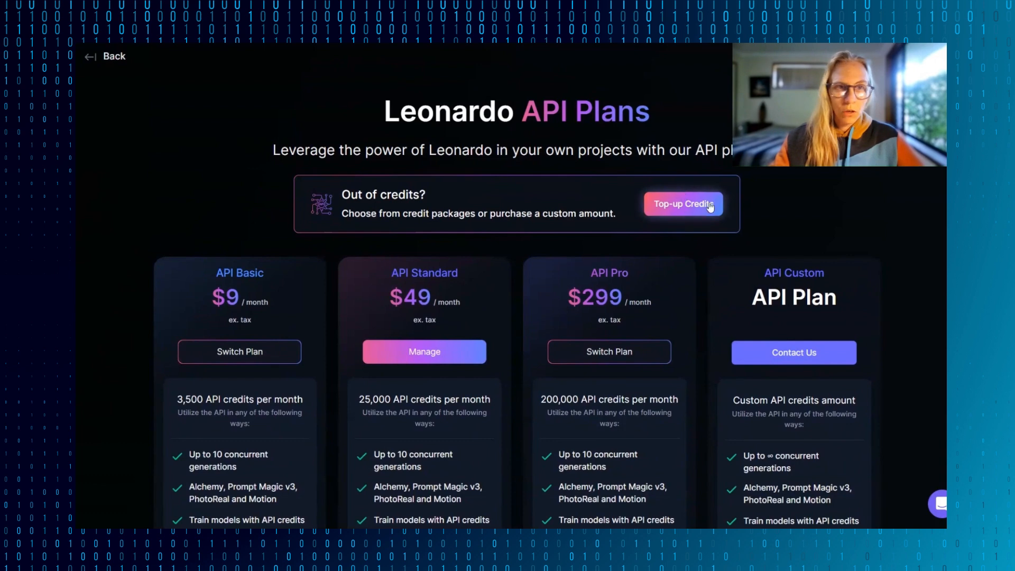
{"action": "scroll", "coordinate": [710, 207], "scroll_direction": "down", "scroll_amount": 1}
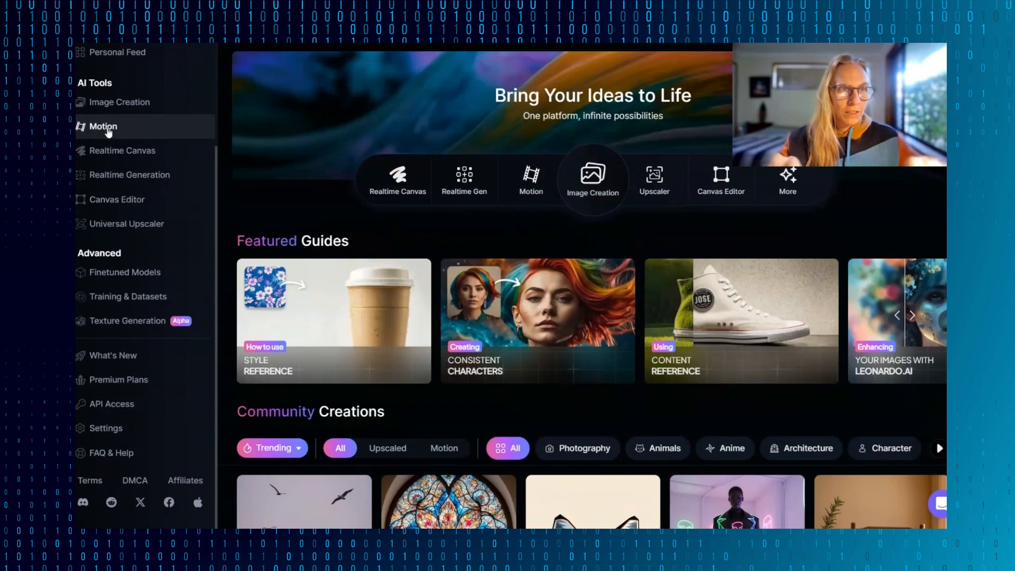
- Open Image Creation, check the premium subscription plans offered to free accounts, and return to the Leonardo home page
{"action": "left_click", "coordinate": [118, 106]}
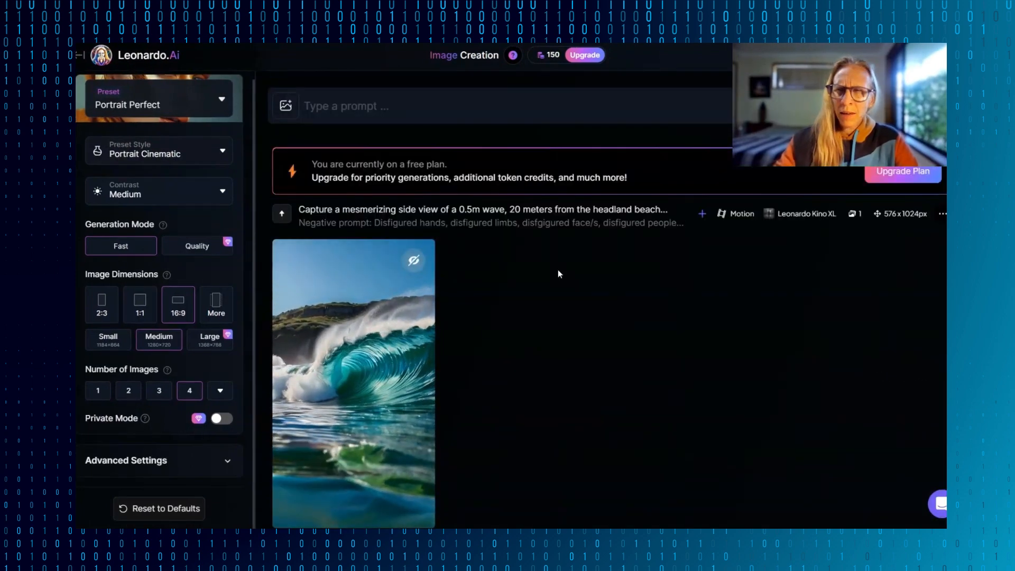
{"action": "left_click_drag", "start_coordinate": [316, 165], "coordinate": [618, 179]}
{"action": "left_click", "coordinate": [904, 172]}
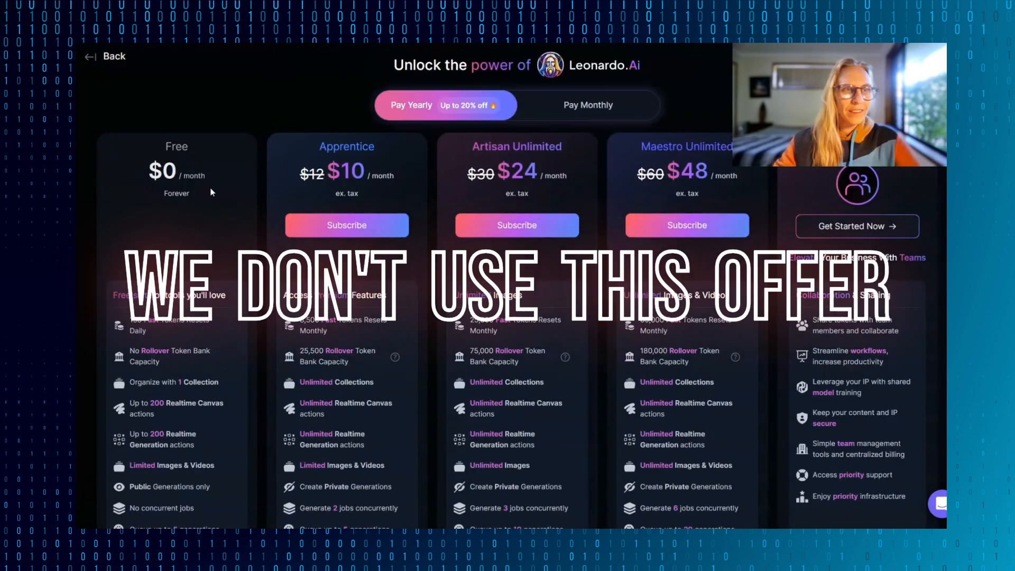
{"action": "left_click", "coordinate": [89, 55]}
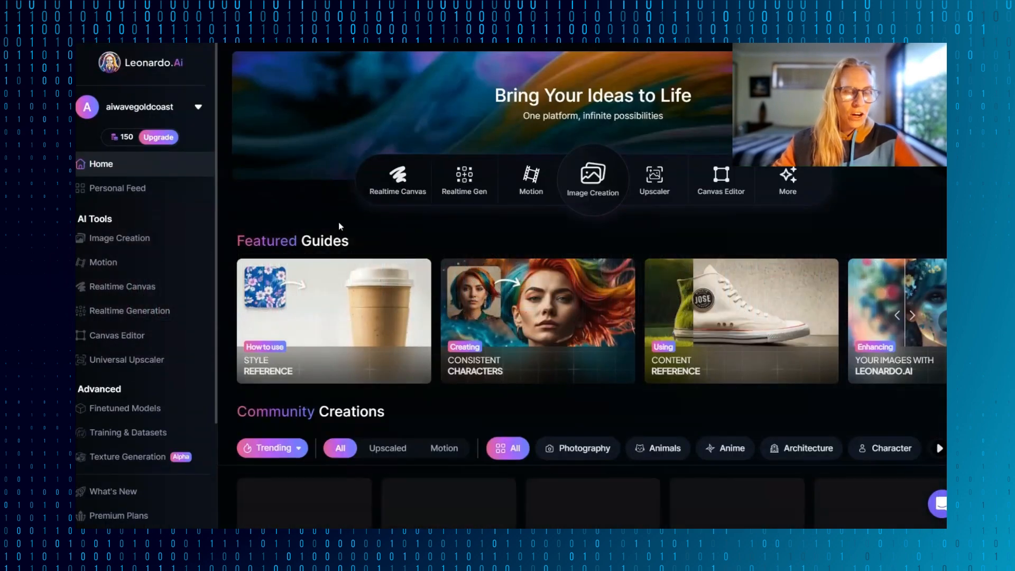
- Start a new production API key in Leonardo's API Access and name it "Demo for AI Wave Short Vid 🌊"
{"action": "scroll", "coordinate": [338, 225], "scroll_direction": "down", "scroll_amount": 4}
{"action": "scroll", "coordinate": [126, 408], "scroll_direction": "down", "scroll_amount": 3}
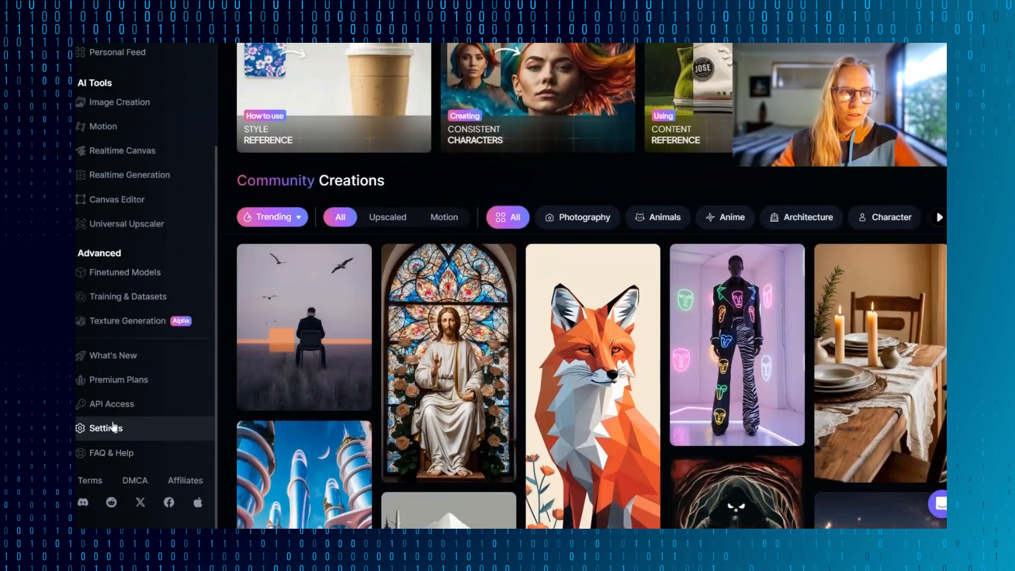
{"action": "left_click", "coordinate": [124, 412]}
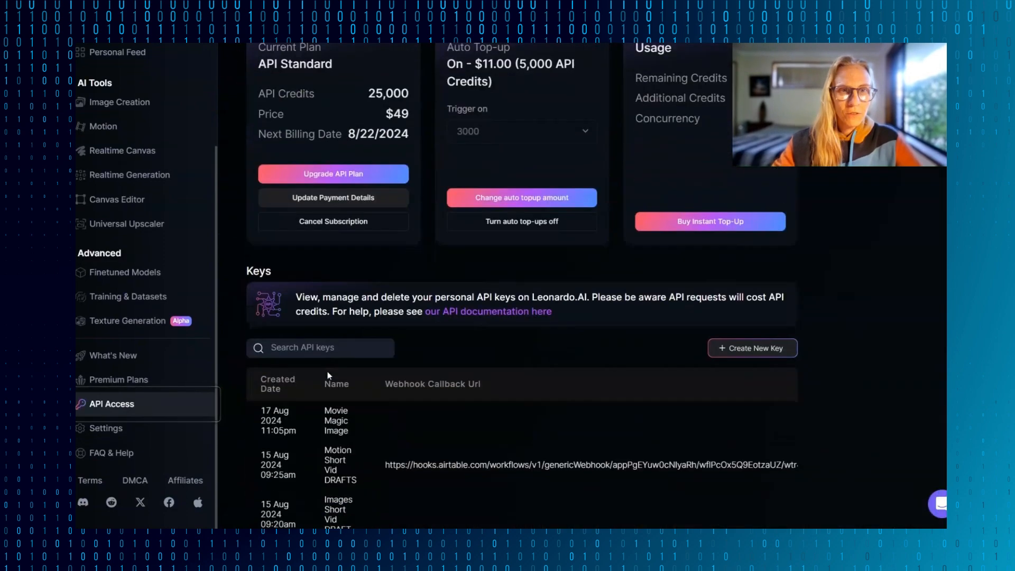
{"action": "scroll", "coordinate": [328, 371], "scroll_direction": "down", "scroll_amount": 5}
{"action": "left_click", "coordinate": [747, 60]}
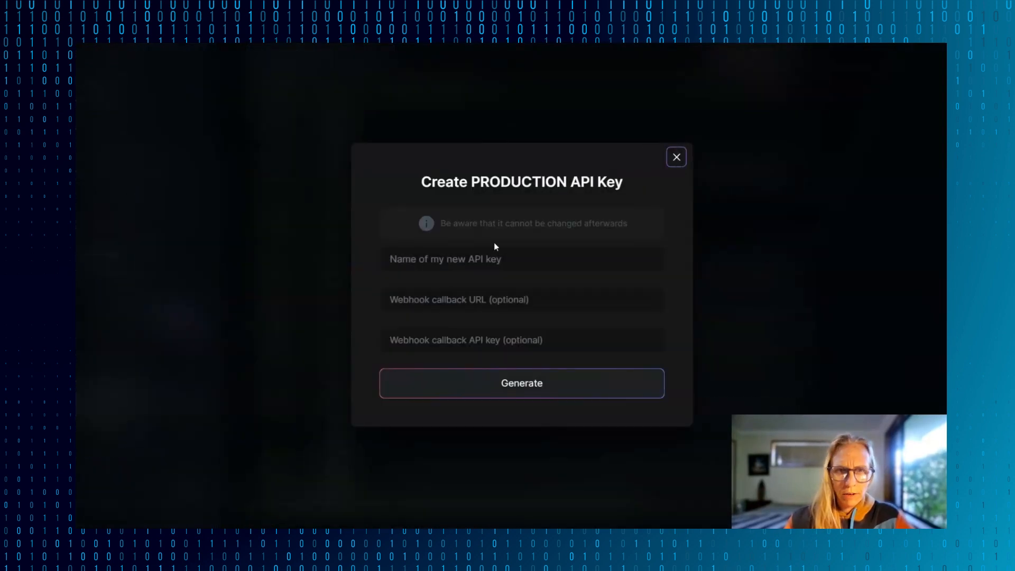
{"action": "left_click", "coordinate": [472, 260]}
{"action": "type", "text": "De"}
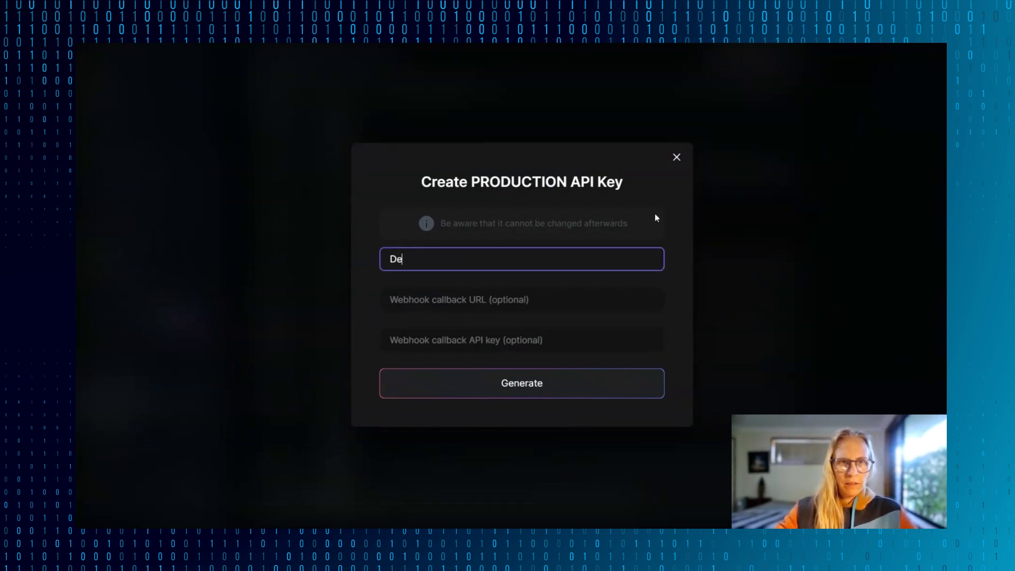
{"action": "type", "text": "mo for AI W"}
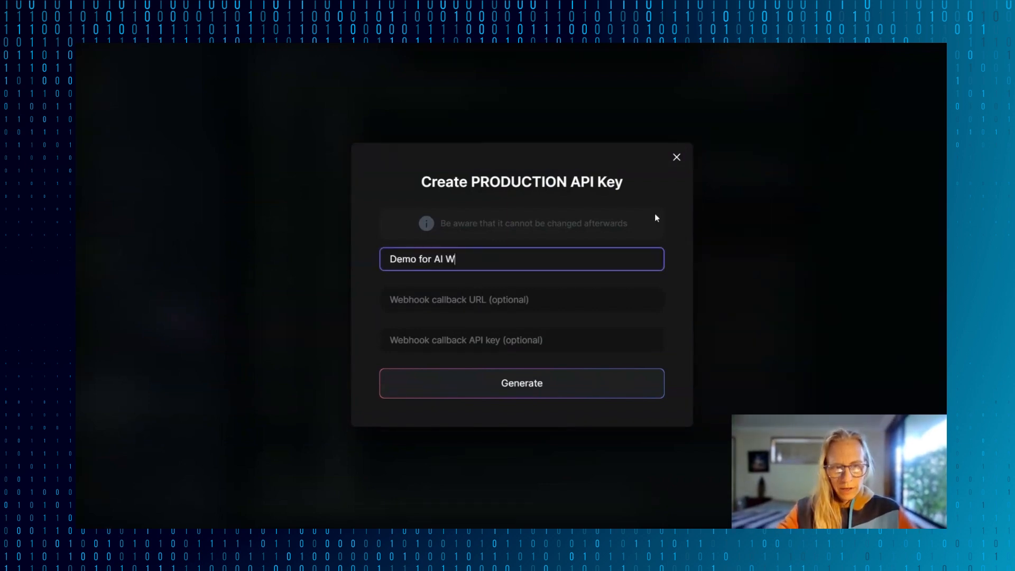
{"action": "type", "text": "ave Short Vid 📹"}
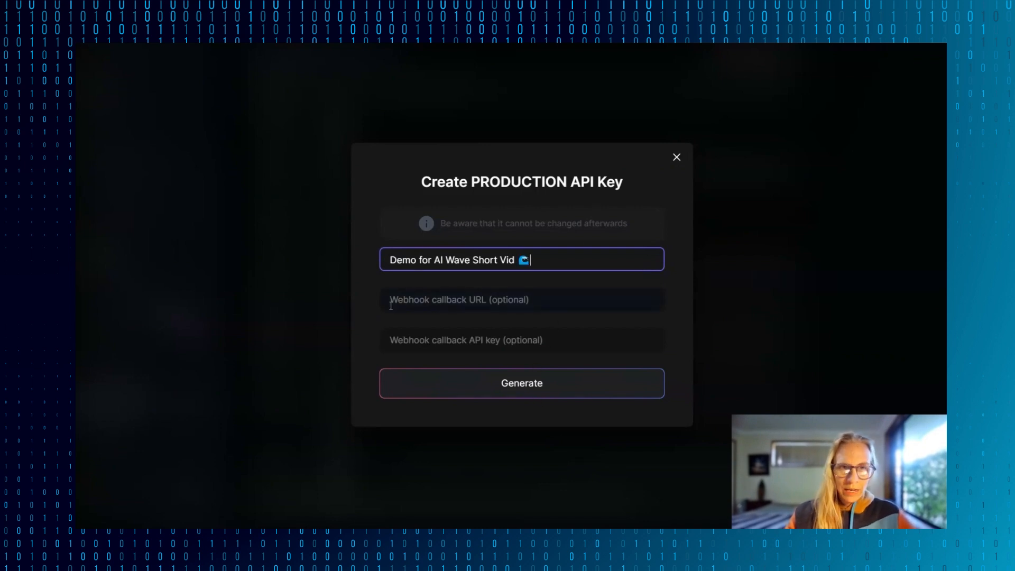
{"action": "left_click", "coordinate": [509, 304]}
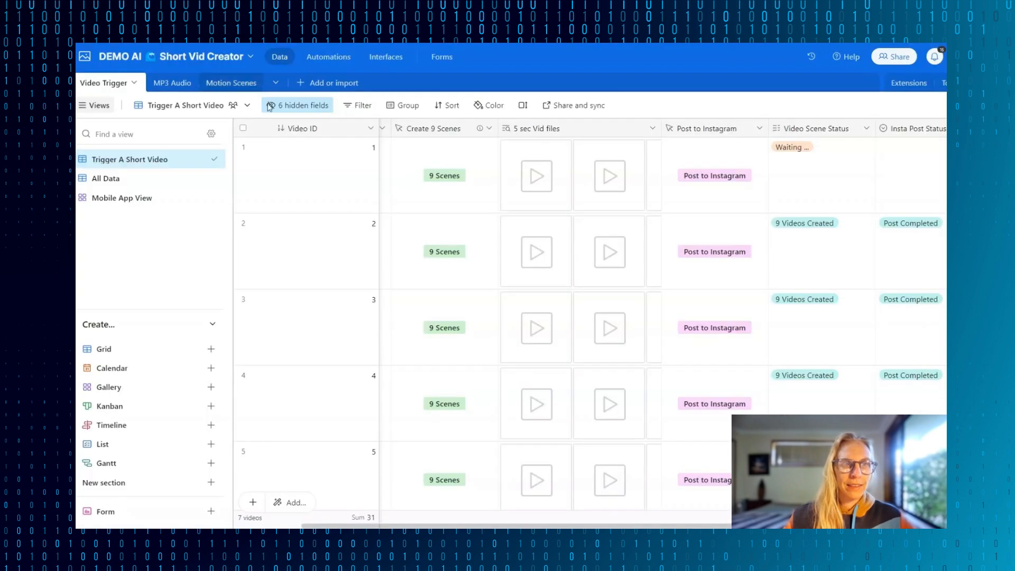
- Switch to the Airtable base DEMO AI Short Vid Creator and create an automation named "Leonardo AI Motion File"
{"action": "left_click", "coordinate": [328, 57]}
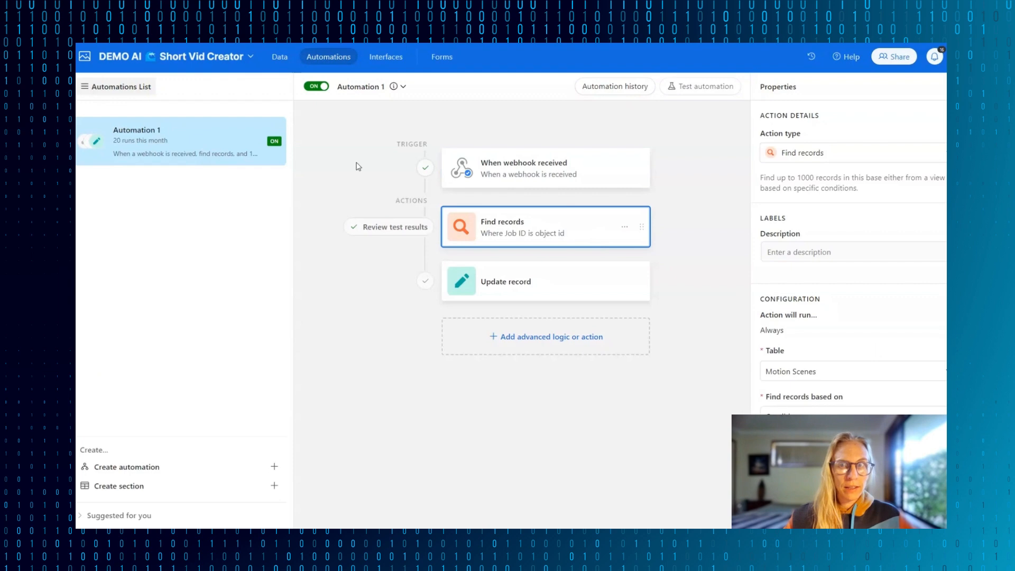
{"action": "left_click", "coordinate": [358, 167]}
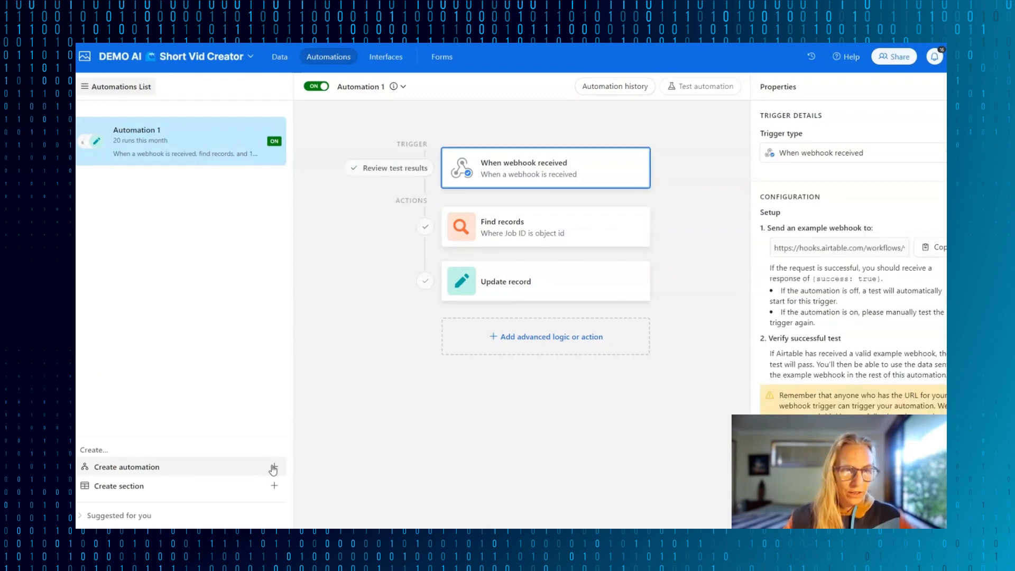
{"action": "left_click", "coordinate": [275, 467]}
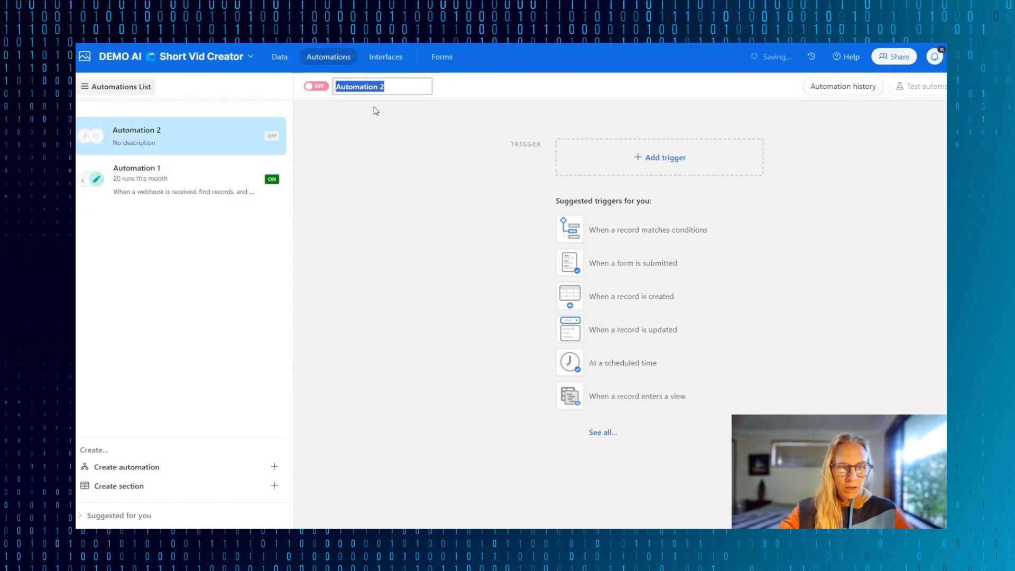
{"action": "type", "text": "Leonardo AI Motio"}
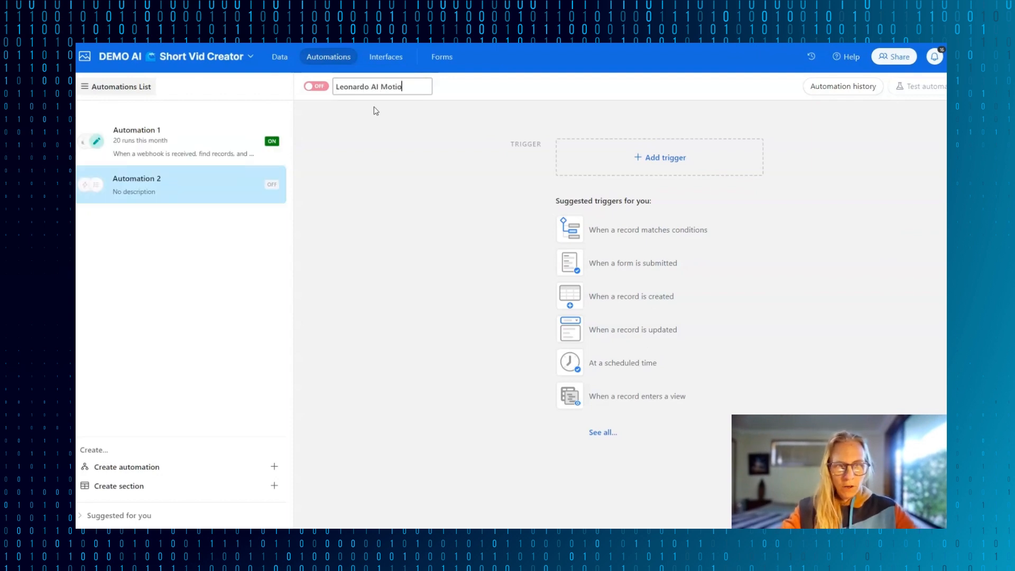
{"action": "type", "text": "n File"}
{"action": "key", "text": "Return"}
- Set the automation's trigger to When webhook received and copy its webhook URL
{"action": "left_click", "coordinate": [604, 432]}
{"action": "scroll", "coordinate": [624, 483], "scroll_direction": "down", "scroll_amount": 4}
{"action": "scroll", "coordinate": [640, 487], "scroll_direction": "down", "scroll_amount": 5}
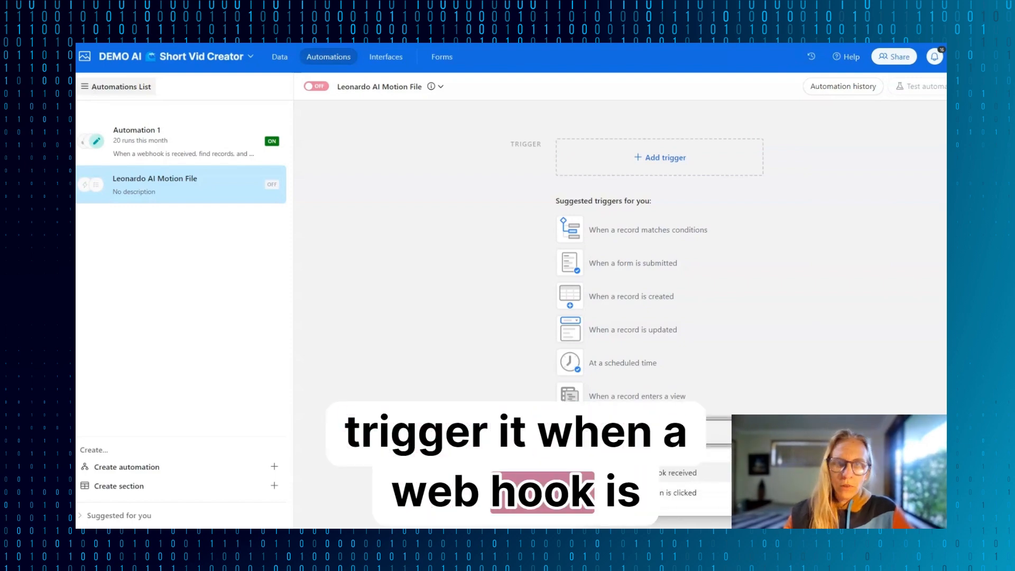
{"action": "left_click", "coordinate": [635, 473]}
{"action": "scroll", "coordinate": [858, 231], "scroll_direction": "down", "scroll_amount": 1}
{"action": "scroll", "coordinate": [857, 231], "scroll_direction": "down", "scroll_amount": 1}
{"action": "left_click", "coordinate": [941, 236]}
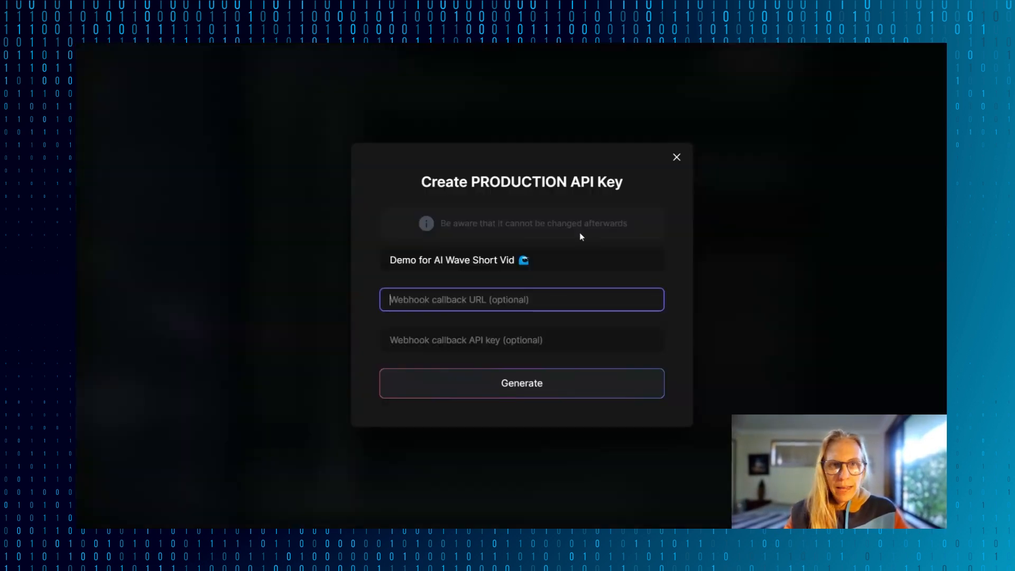
- Return to Leonardo, paste the Airtable webhook URL as the new key's callback URL, then generate and copy the API key
{"action": "key", "text": "ctrl+v"}
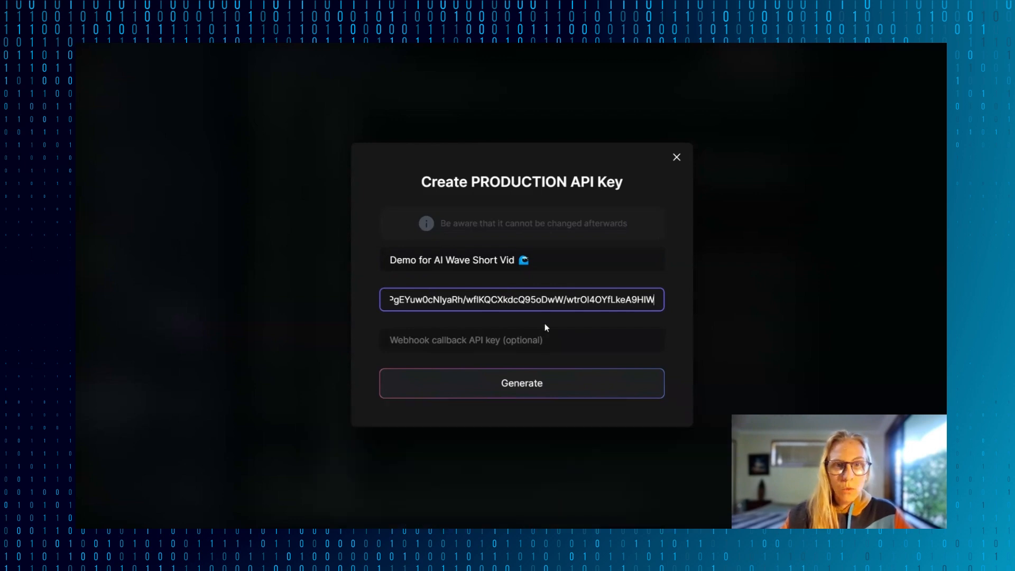
{"action": "left_click", "coordinate": [524, 385]}
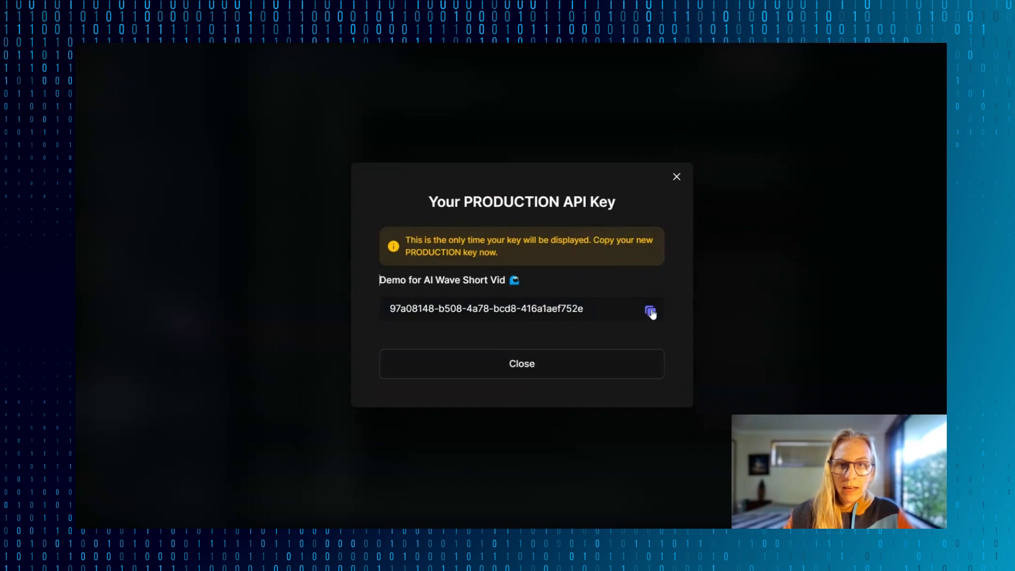
{"action": "left_click", "coordinate": [651, 311]}
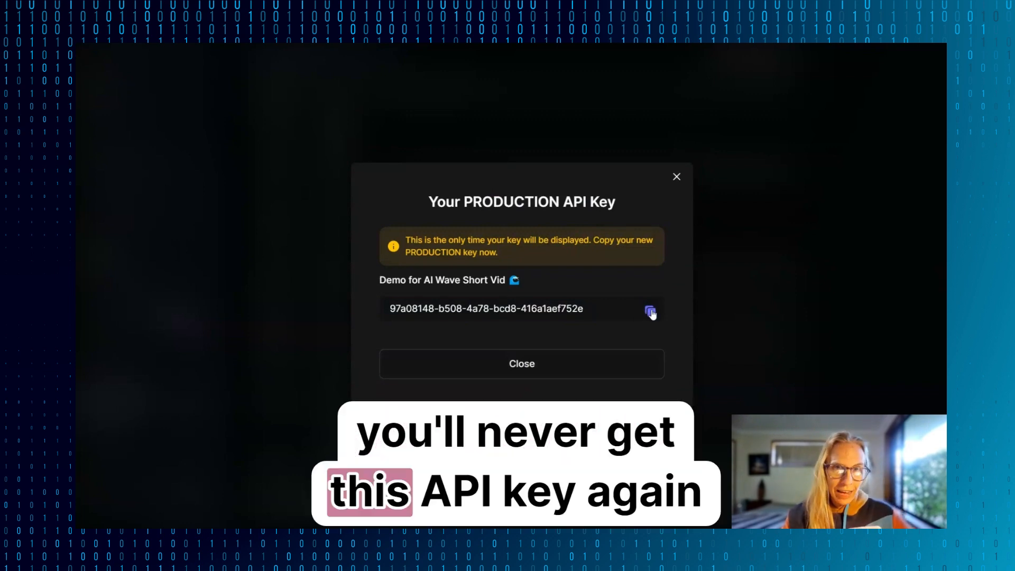
{"action": "left_click", "coordinate": [650, 311]}
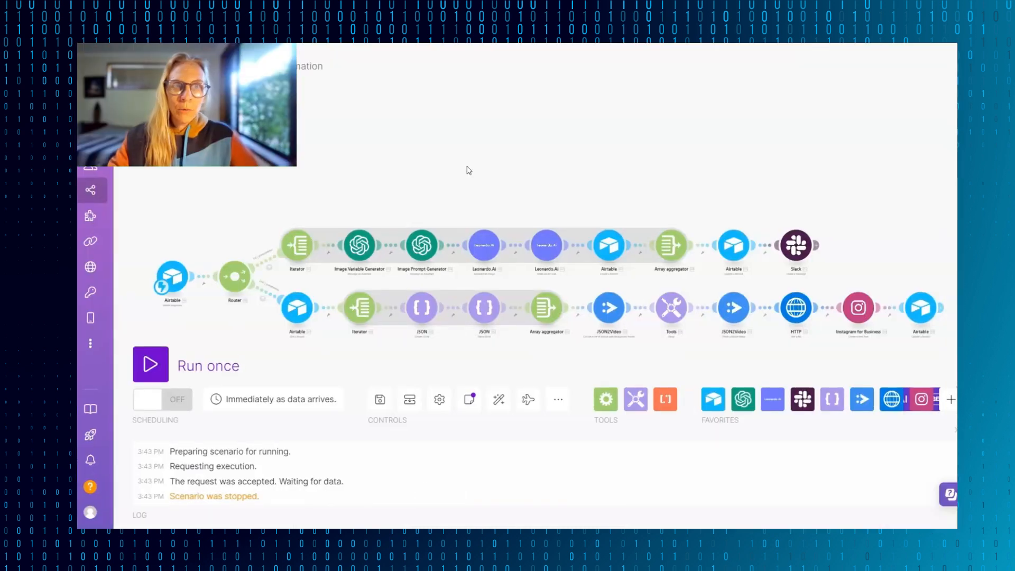
- In Make, add a connection named "DEMO AI WAVE SHORT VID" to the first Leonardo.Ai module, paste the API key, and save it
{"action": "left_click", "coordinate": [484, 251]}
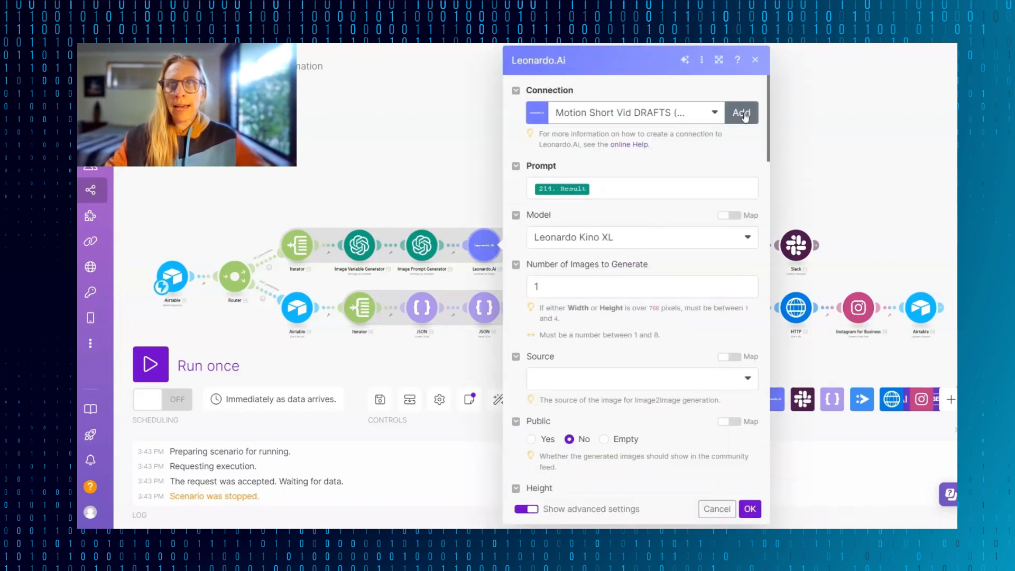
{"action": "left_click", "coordinate": [743, 112]}
{"action": "left_click_drag", "start_coordinate": [613, 113], "coordinate": [438, 122]}
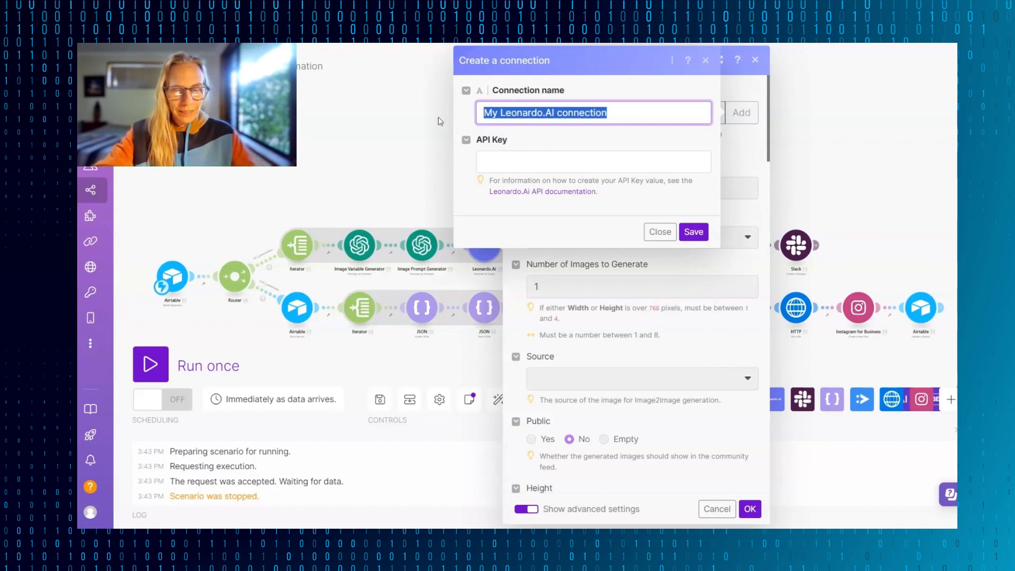
{"action": "type", "text": "DEMO AI WAVE SHORT VID"}
{"action": "left_click", "coordinate": [539, 164]}
{"action": "key", "text": "ctrl+v"}
{"action": "key", "text": "Return"}
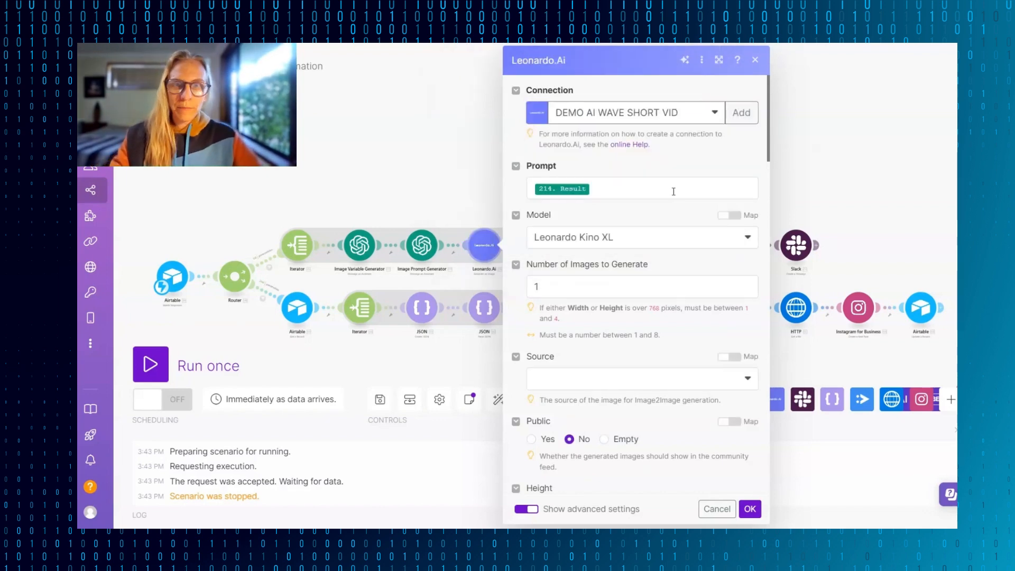
- Review the Leonardo.Ai module's Prompt mapping to the Image Prompt Generator and examine the available image models
{"action": "scroll", "coordinate": [674, 192], "scroll_direction": "down", "scroll_amount": 1}
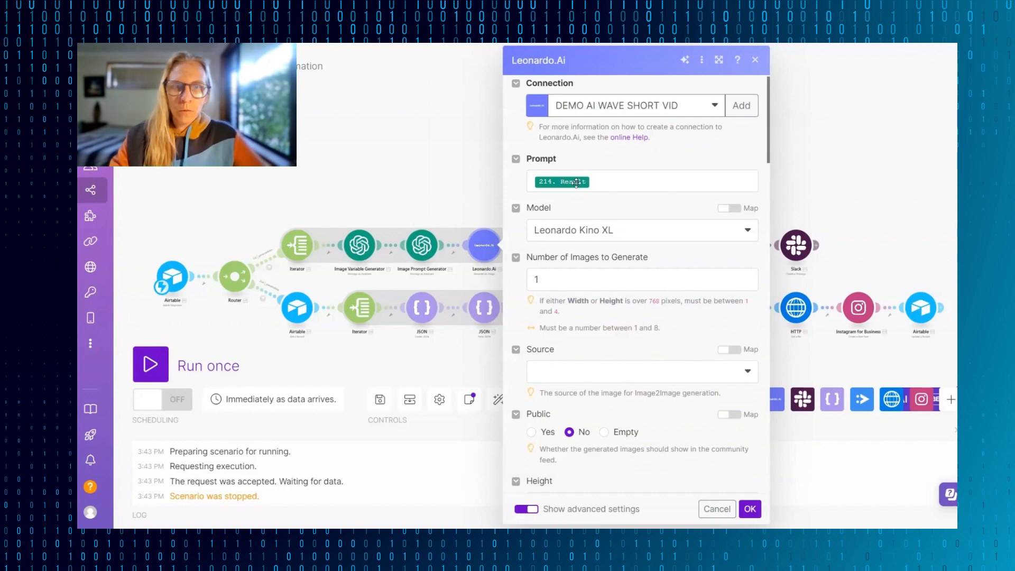
{"action": "left_click", "coordinate": [576, 182]}
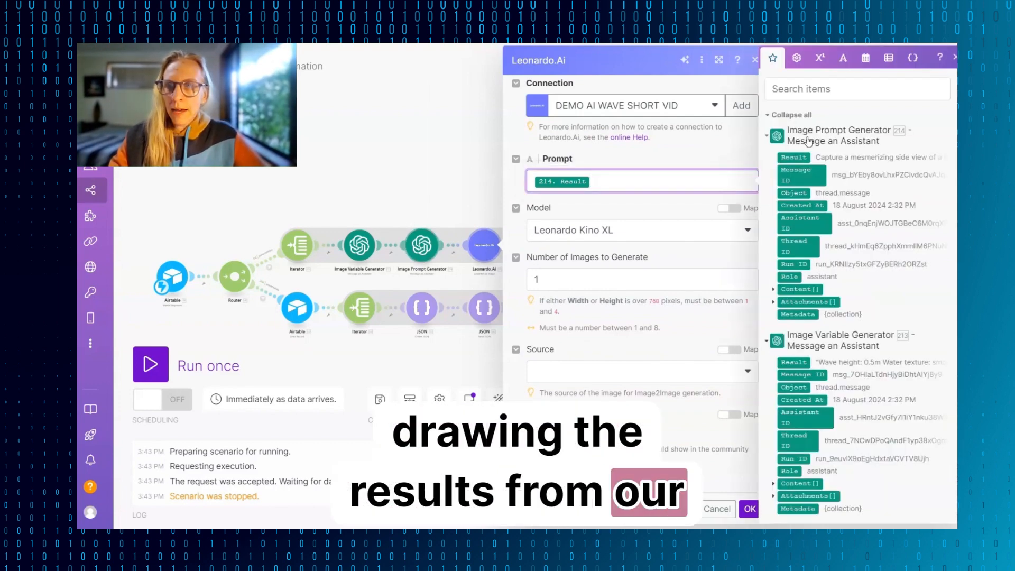
{"action": "scroll", "coordinate": [665, 206], "scroll_direction": "down", "scroll_amount": 1}
{"action": "left_click", "coordinate": [663, 204]}
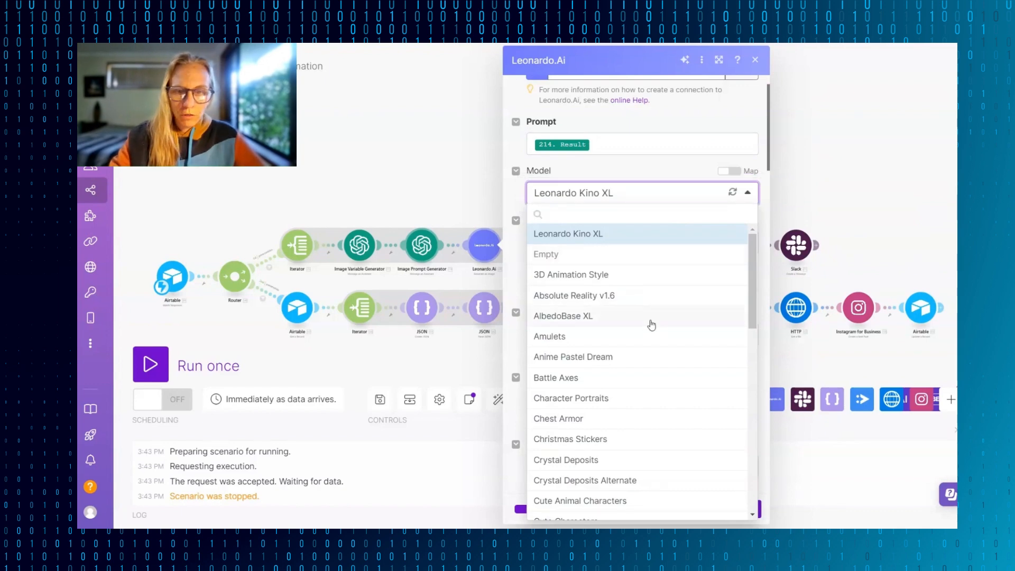
{"action": "scroll", "coordinate": [652, 325], "scroll_direction": "down", "scroll_amount": 3}
{"action": "scroll", "coordinate": [652, 324], "scroll_direction": "down", "scroll_amount": 2}
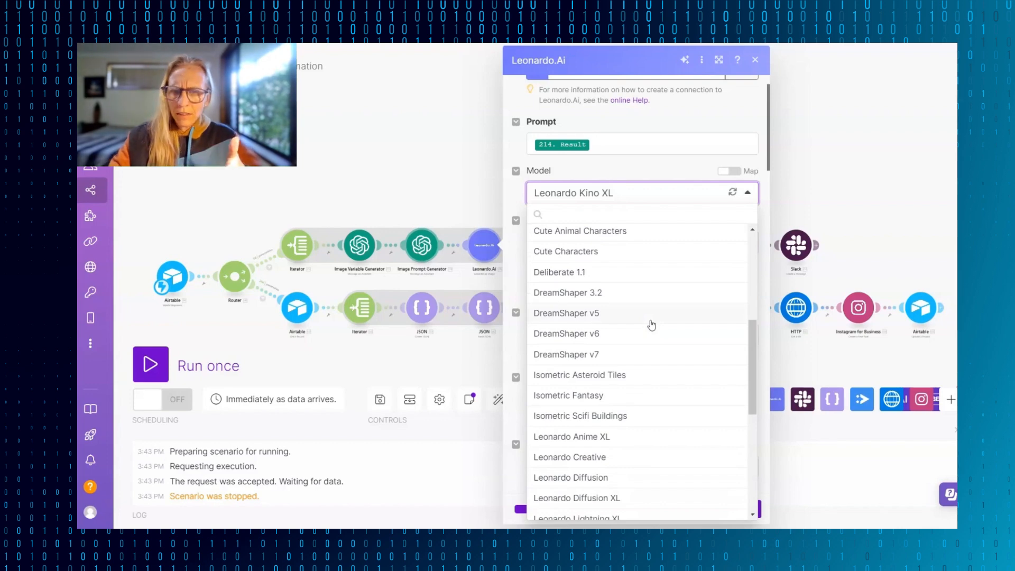
{"action": "scroll", "coordinate": [652, 324], "scroll_direction": "down", "scroll_amount": 2}
{"action": "scroll", "coordinate": [652, 325], "scroll_direction": "down", "scroll_amount": 1}
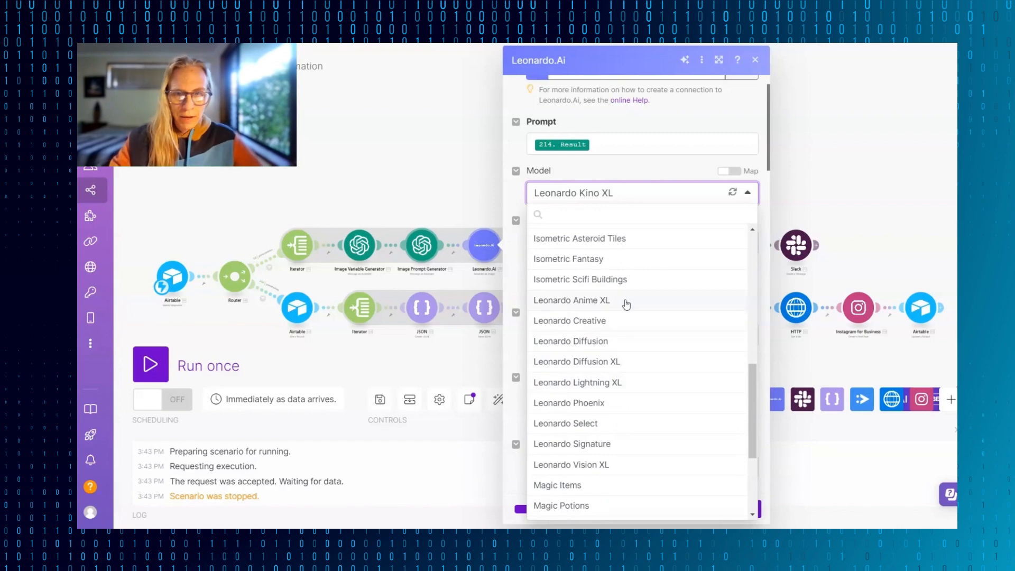
{"action": "scroll", "coordinate": [656, 418], "scroll_direction": "down", "scroll_amount": 3}
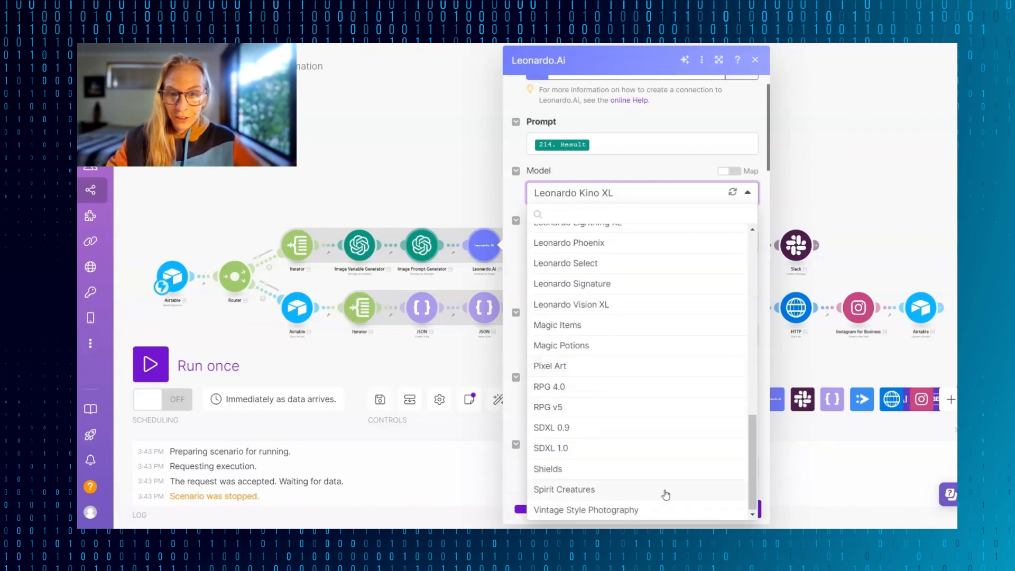
- Review the first Leonardo.Ai module's image count, source, Public, Height and Width settings, including the allowed dimension range
{"action": "scroll", "coordinate": [651, 490], "scroll_direction": "up", "scroll_amount": 6}
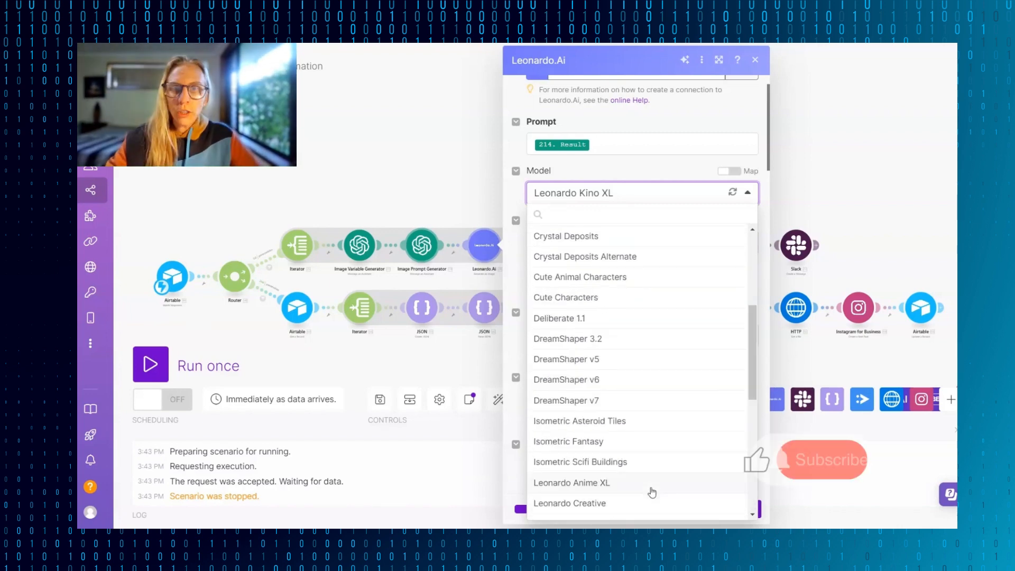
{"action": "left_click", "coordinate": [657, 194]}
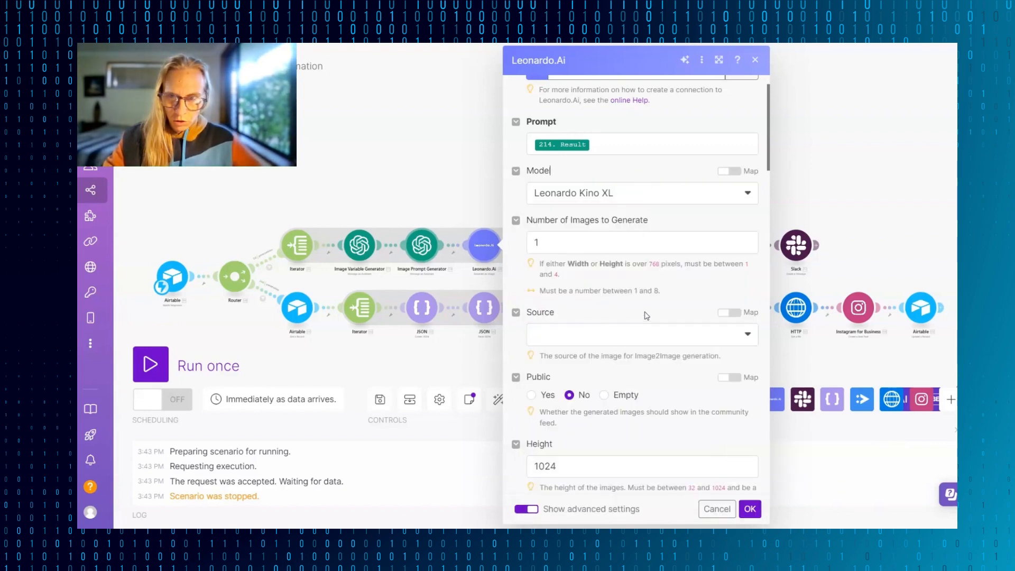
{"action": "scroll", "coordinate": [645, 326], "scroll_direction": "down", "scroll_amount": 2}
{"action": "scroll", "coordinate": [632, 317], "scroll_direction": "down", "scroll_amount": 2}
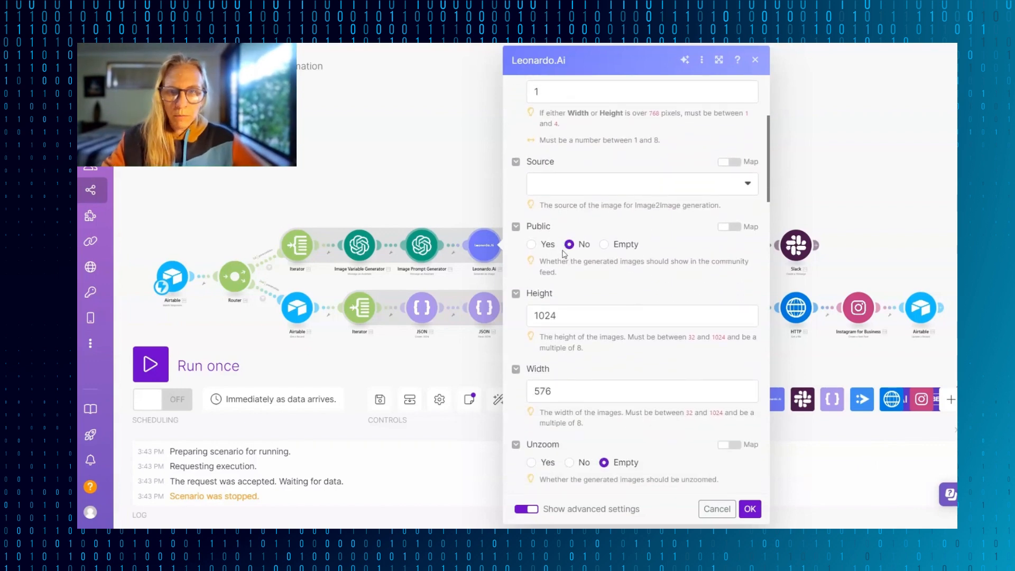
{"action": "scroll", "coordinate": [617, 304], "scroll_direction": "down", "scroll_amount": 2}
{"action": "left_click", "coordinate": [603, 225]}
{"action": "left_click", "coordinate": [599, 202]}
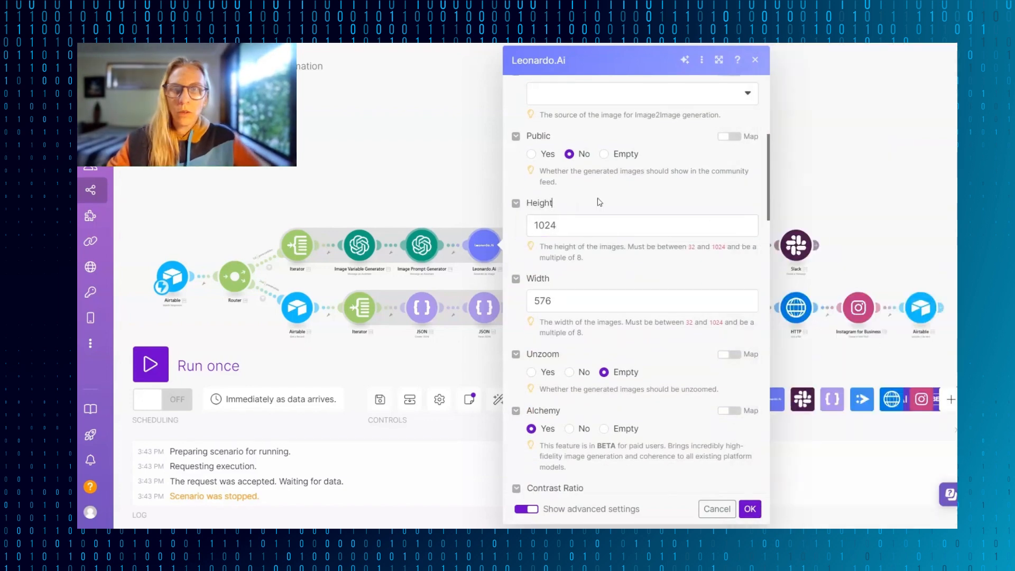
{"action": "left_click_drag", "start_coordinate": [685, 248], "coordinate": [728, 250]}
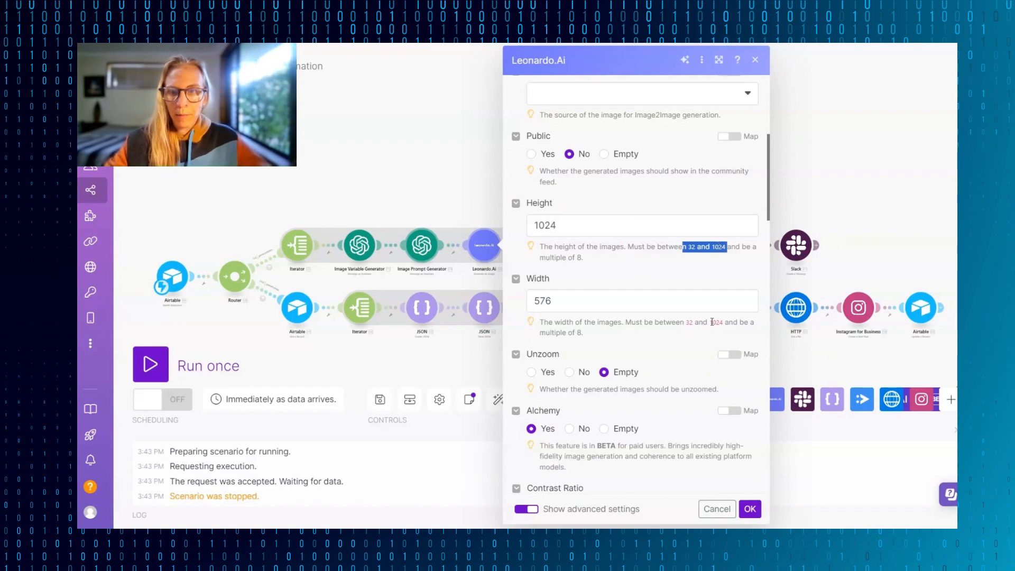
{"action": "left_click", "coordinate": [492, 221]}
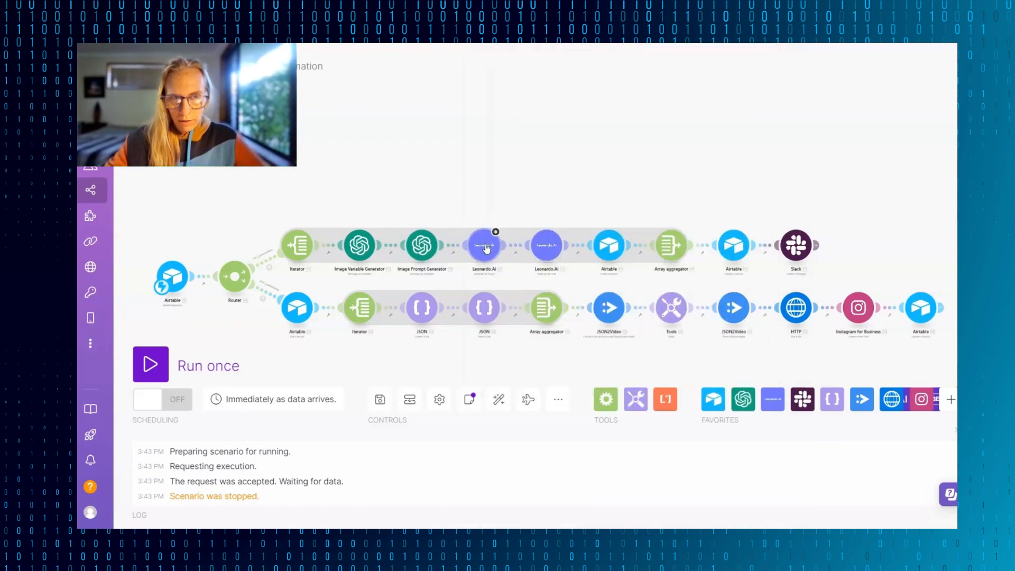
- Check the custom output Width and Height in the first JSON2Video module
{"action": "left_click", "coordinate": [609, 307]}
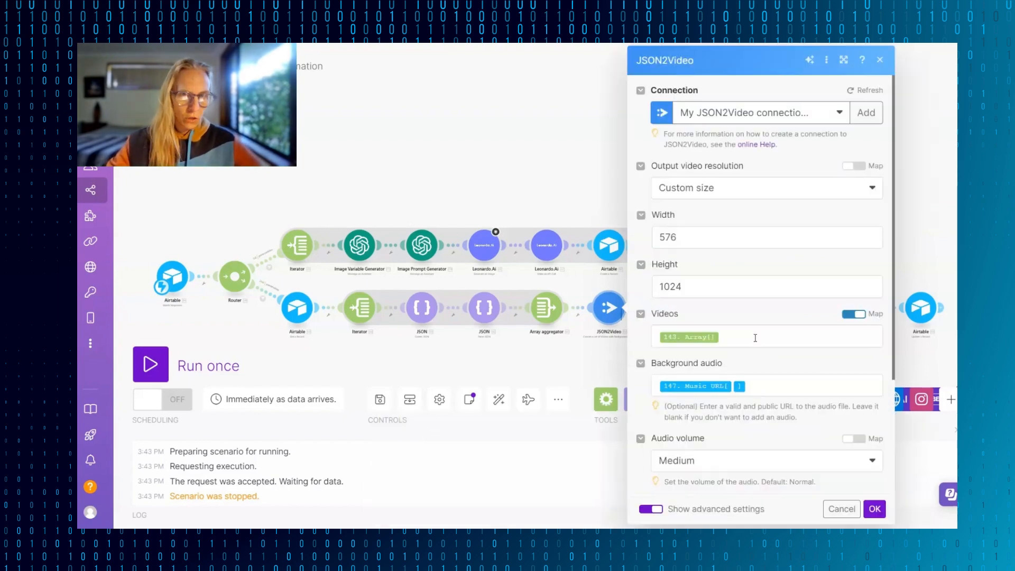
{"action": "left_click", "coordinate": [707, 239]}
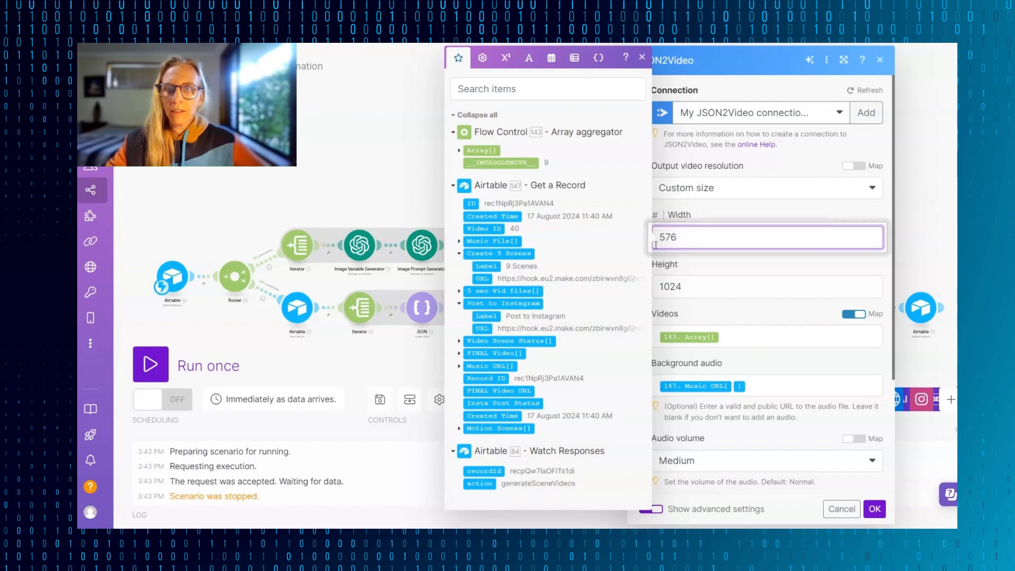
{"action": "left_click", "coordinate": [347, 152]}
- In the first Leonardo.Ai module, add a comma at the end of the Negative Prompt and save the module
{"action": "left_click", "coordinate": [484, 245]}
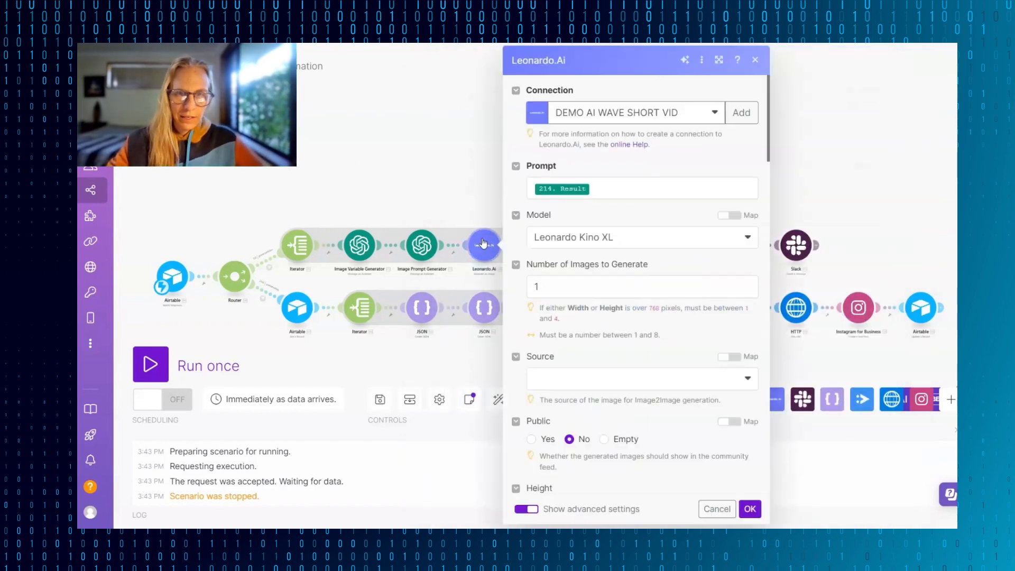
{"action": "scroll", "coordinate": [544, 378], "scroll_direction": "down", "scroll_amount": 5}
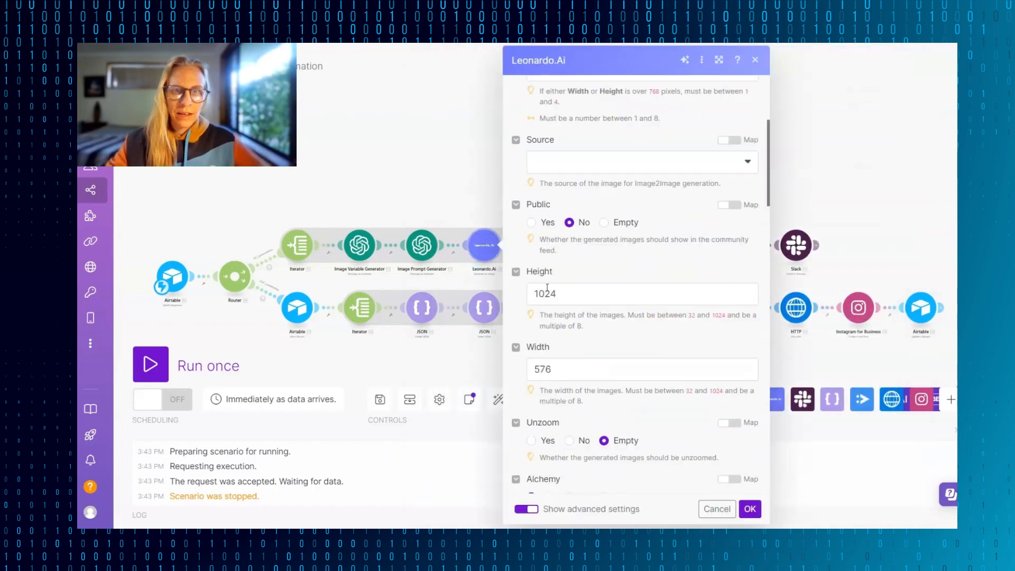
{"action": "scroll", "coordinate": [619, 244], "scroll_direction": "down", "scroll_amount": 4}
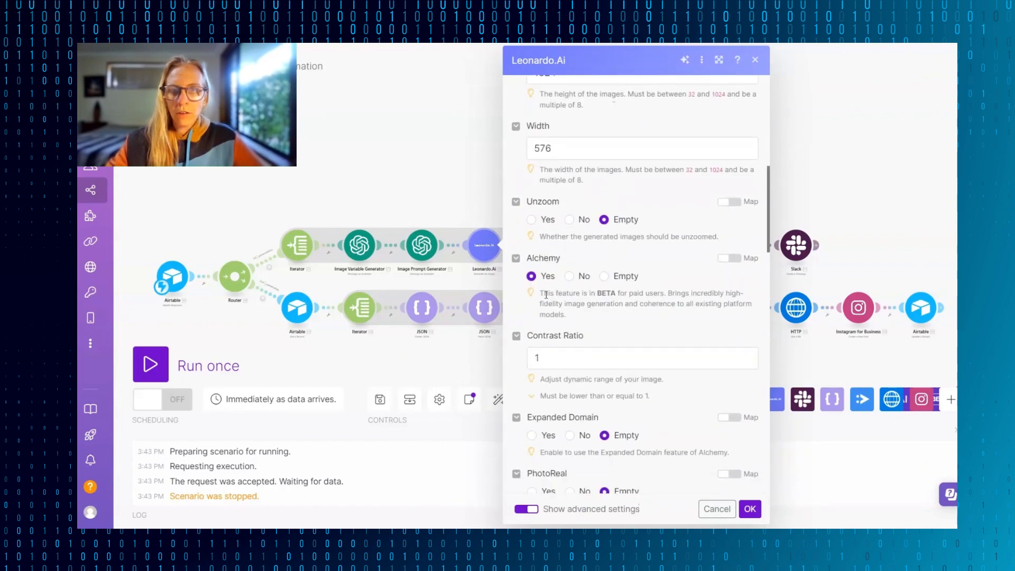
{"action": "scroll", "coordinate": [641, 303], "scroll_direction": "down", "scroll_amount": 1}
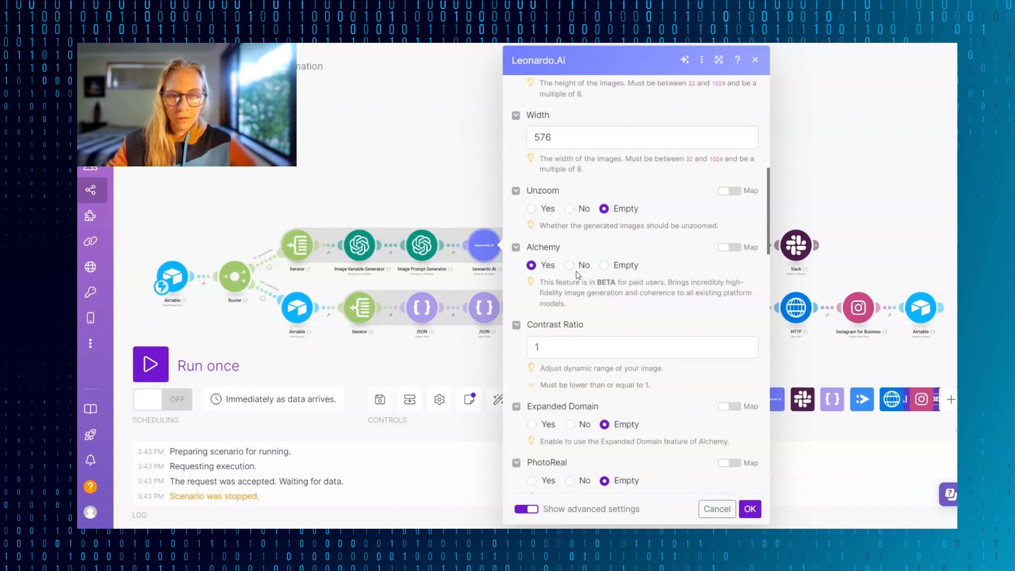
{"action": "scroll", "coordinate": [578, 275], "scroll_direction": "down", "scroll_amount": 10}
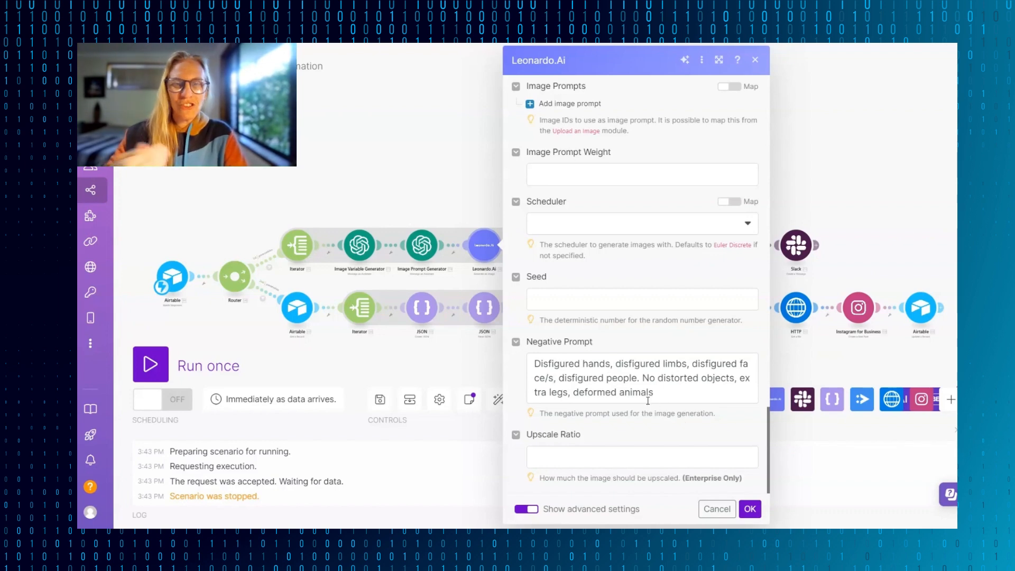
{"action": "type", "text": ","}
{"action": "left_click", "coordinate": [750, 509]}
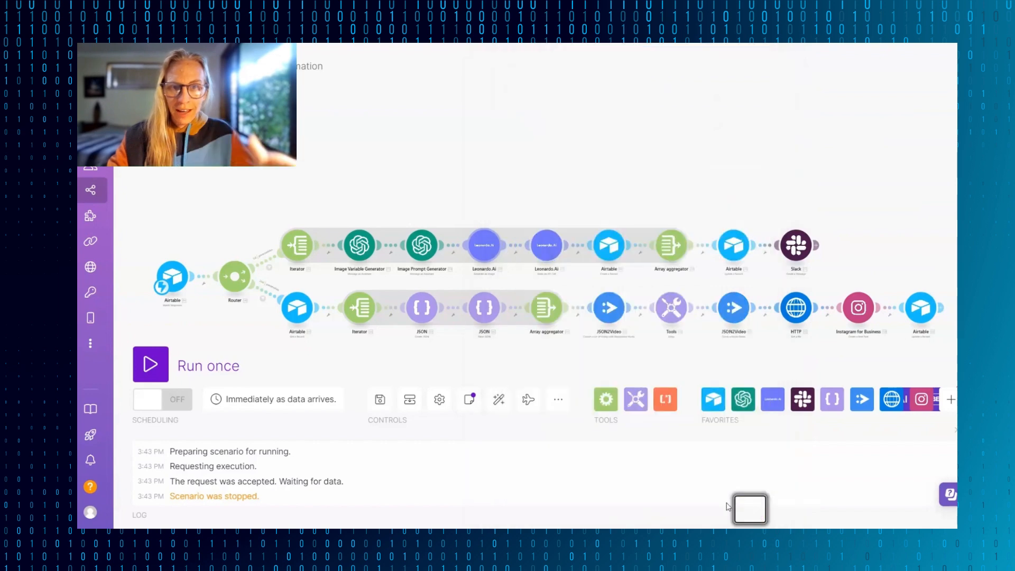
- Run only the first Leonardo.Ai module with the test prompt "A stunning tropical beach scene with a stunning natural sand dunes and crystal clear water"
{"action": "right_click", "coordinate": [485, 247]}
{"action": "left_click", "coordinate": [525, 274]}
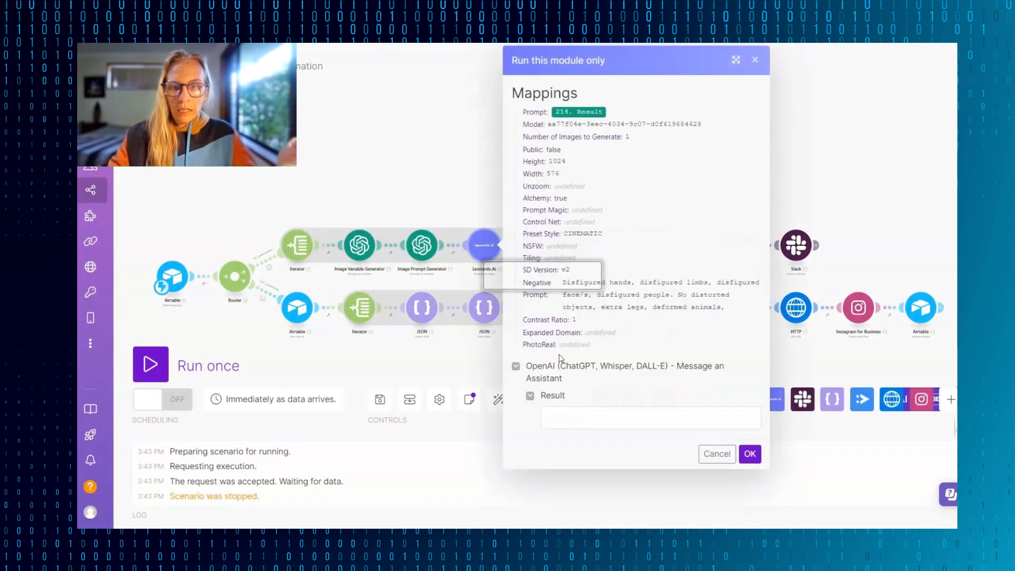
{"action": "left_click", "coordinate": [575, 415]}
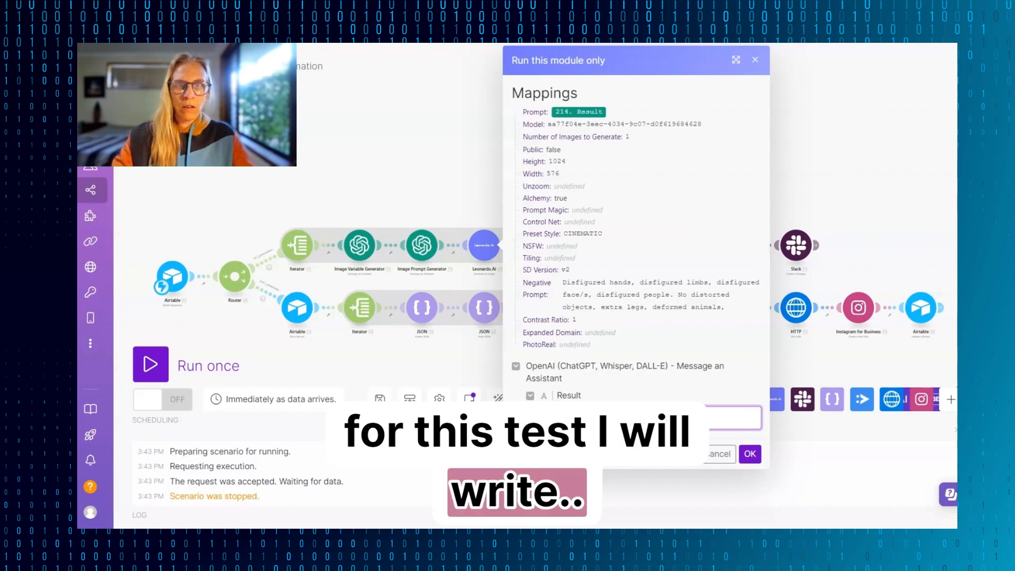
{"action": "type", "text": "A stunning beach scene"}
{"action": "left_click", "coordinate": [598, 419]}
{"action": "type", "text": "tropical beach scene"}
{"action": "left_click", "coordinate": [720, 421]}
{"action": "type", "text": "with a wsstunning sandunes and crystal clear wat"}
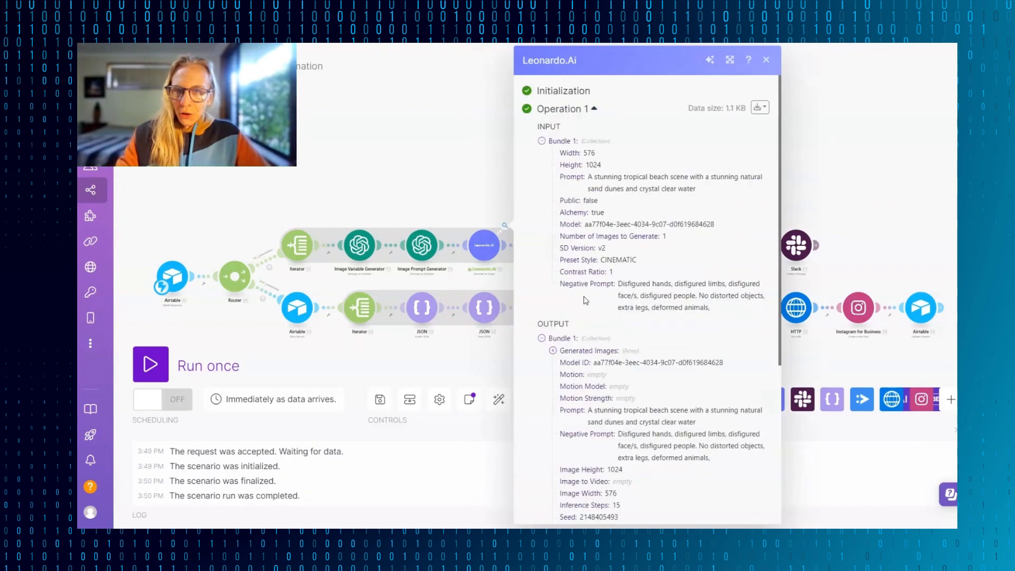
- Examine the test run's output, expanding Generated Images, its first item and Generated Image Variation Generics, and select the image URL
{"action": "scroll", "coordinate": [586, 301], "scroll_direction": "down", "scroll_amount": 1}
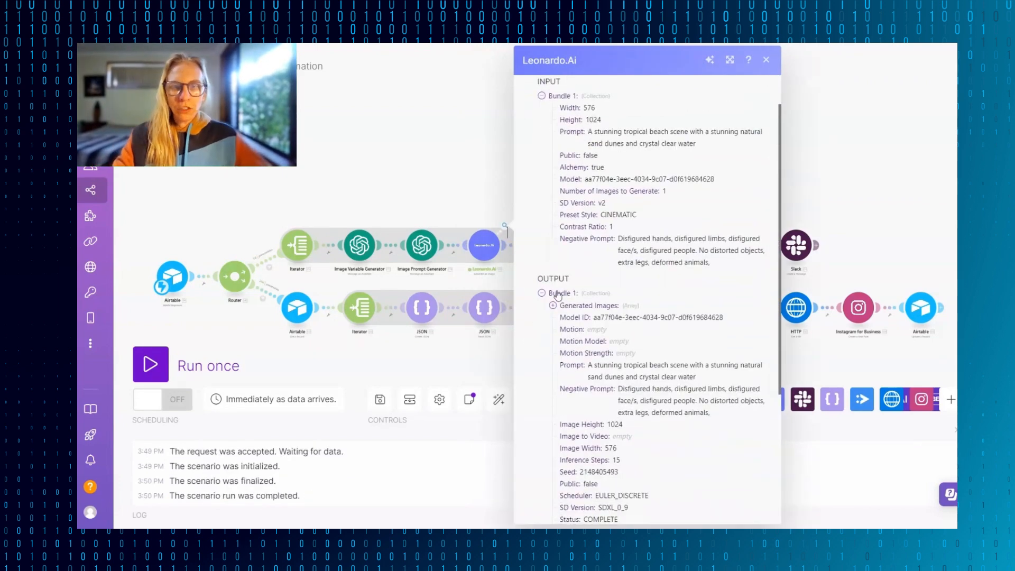
{"action": "left_click", "coordinate": [553, 309]}
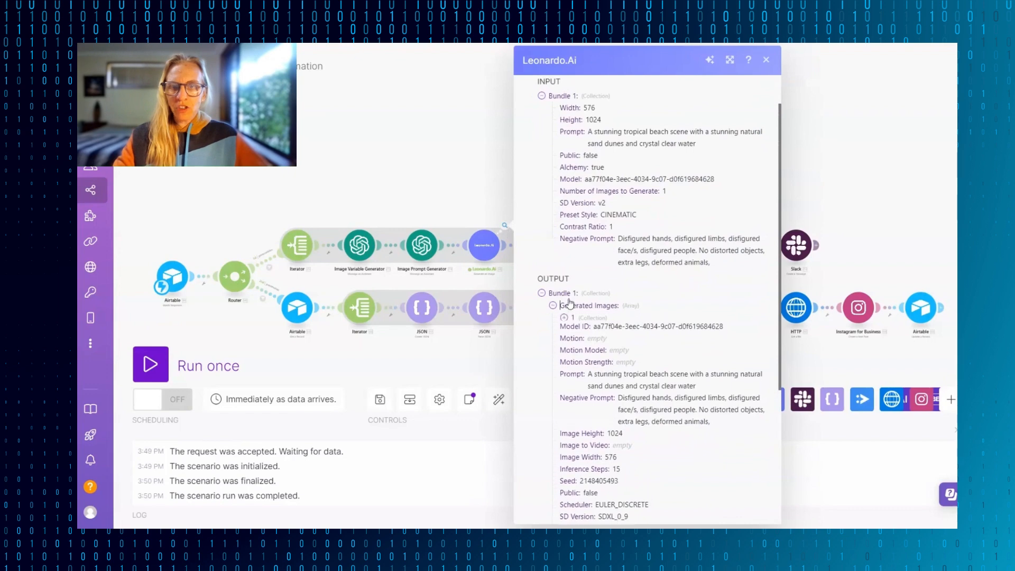
{"action": "left_click", "coordinate": [564, 318]}
{"action": "scroll", "coordinate": [621, 331], "scroll_direction": "down", "scroll_amount": 1}
{"action": "scroll", "coordinate": [620, 331], "scroll_direction": "down", "scroll_amount": 3}
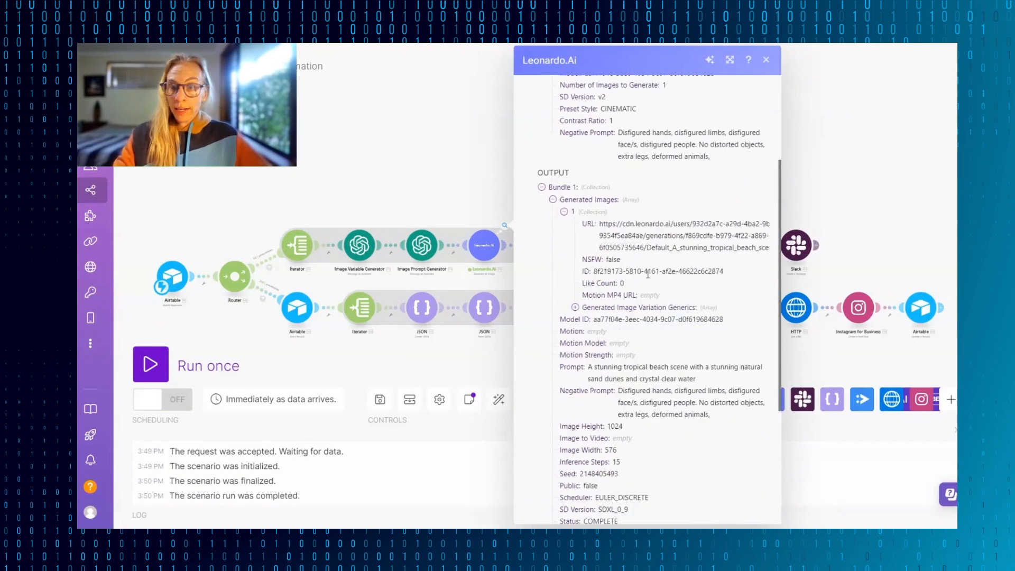
{"action": "left_click", "coordinate": [575, 307]}
{"action": "triple_click", "coordinate": [652, 242]}
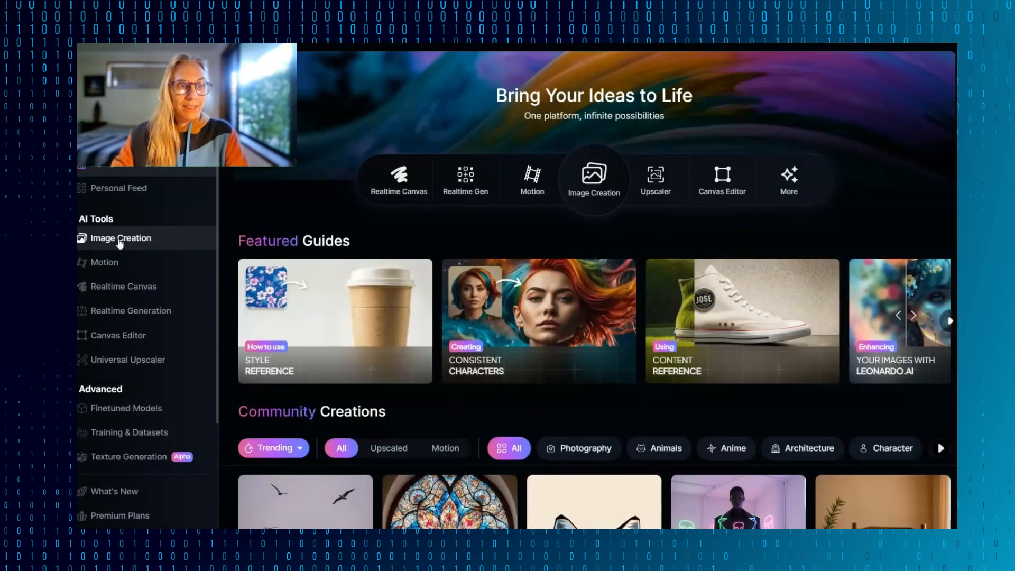
- In Leonardo, open Image Creation and view the image generated from the tropical beach test prompt
{"action": "left_click", "coordinate": [119, 240]}
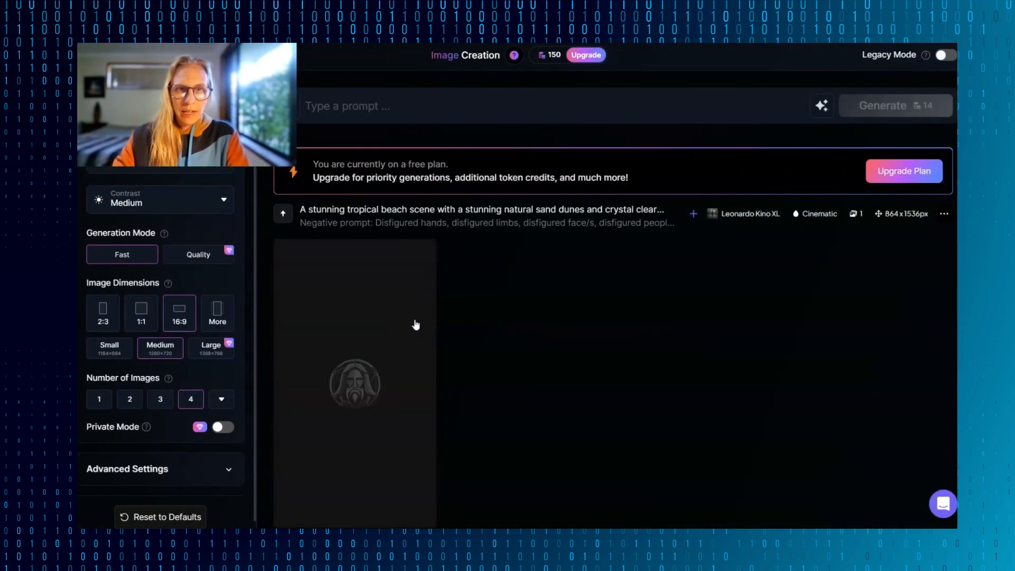
{"action": "scroll", "coordinate": [498, 350], "scroll_direction": "down", "scroll_amount": 3}
{"action": "scroll", "coordinate": [497, 349], "scroll_direction": "down", "scroll_amount": 1}
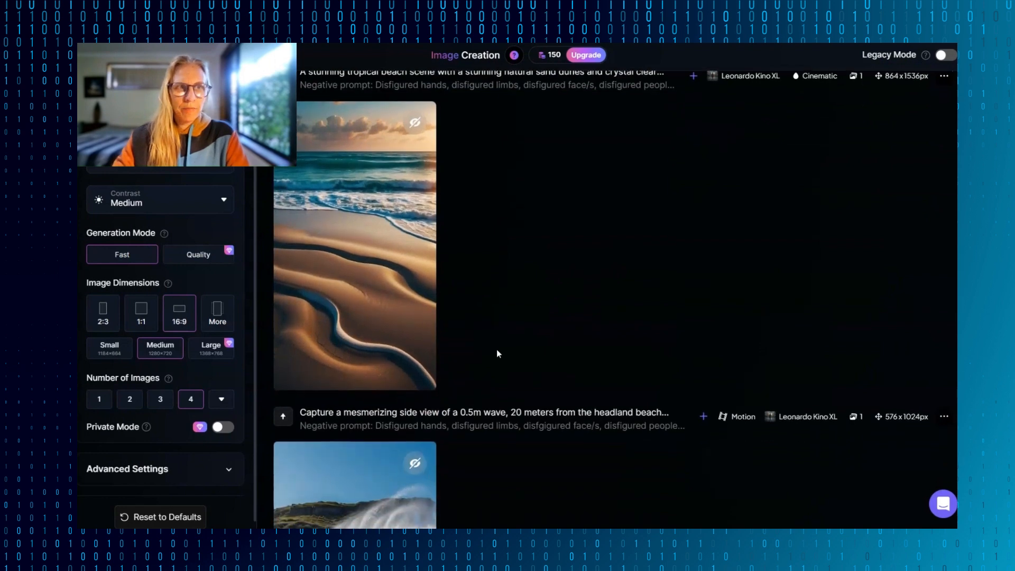
{"action": "scroll", "coordinate": [497, 349], "scroll_direction": "down", "scroll_amount": 2}
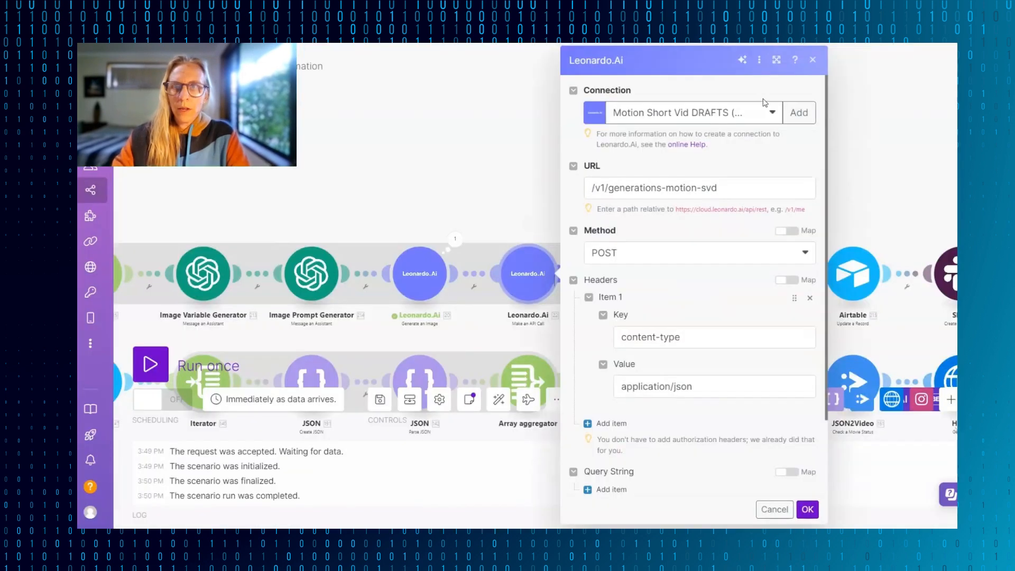
- In Make, set the Leonardo.Ai Make an API Call module's connection to DEMO AI WAVE SHORT VID and review its URL, method and headers
{"action": "left_click", "coordinate": [770, 111]}
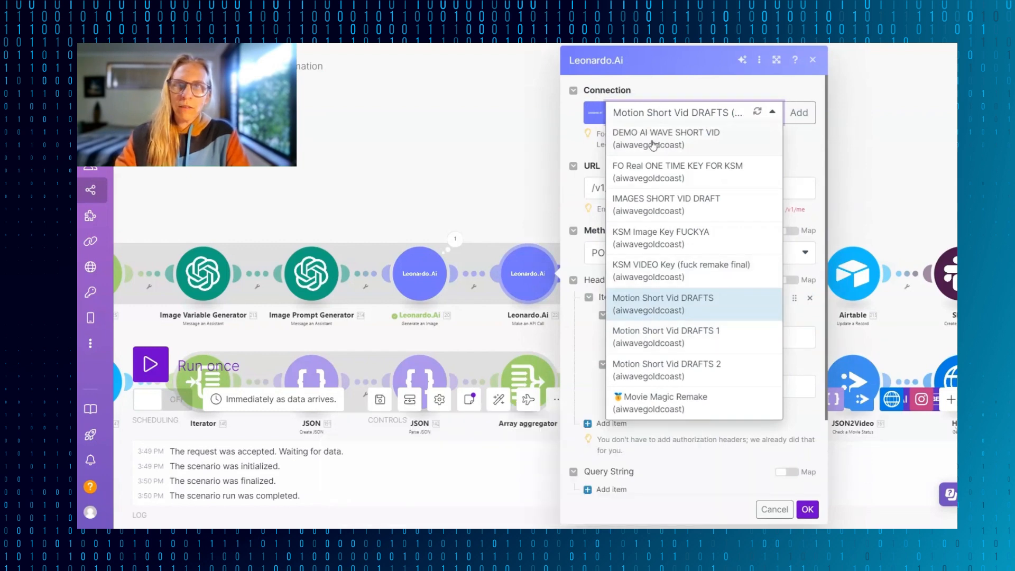
{"action": "left_click", "coordinate": [654, 144]}
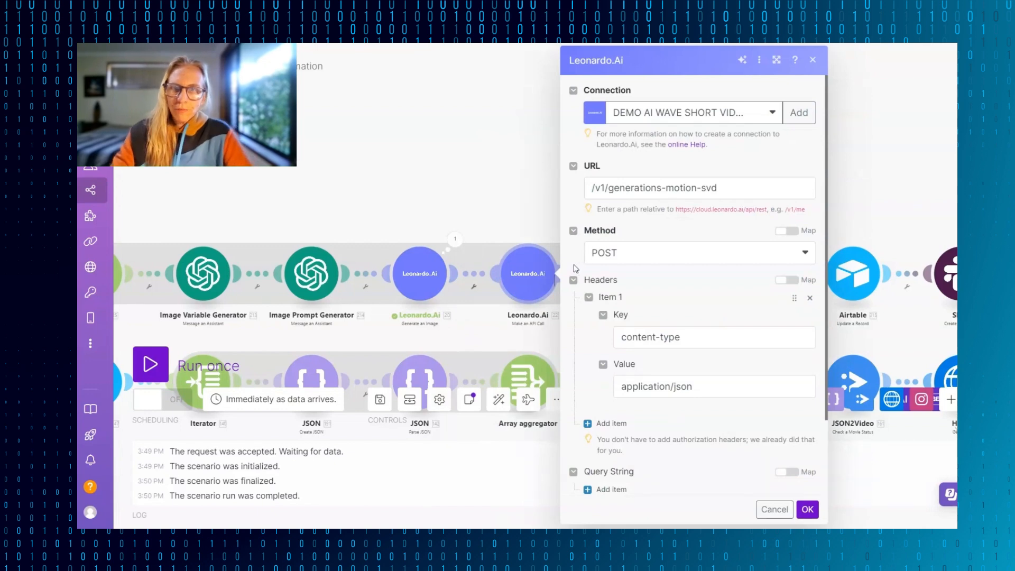
{"action": "scroll", "coordinate": [603, 171], "scroll_direction": "down", "scroll_amount": 1}
{"action": "left_click", "coordinate": [587, 180]}
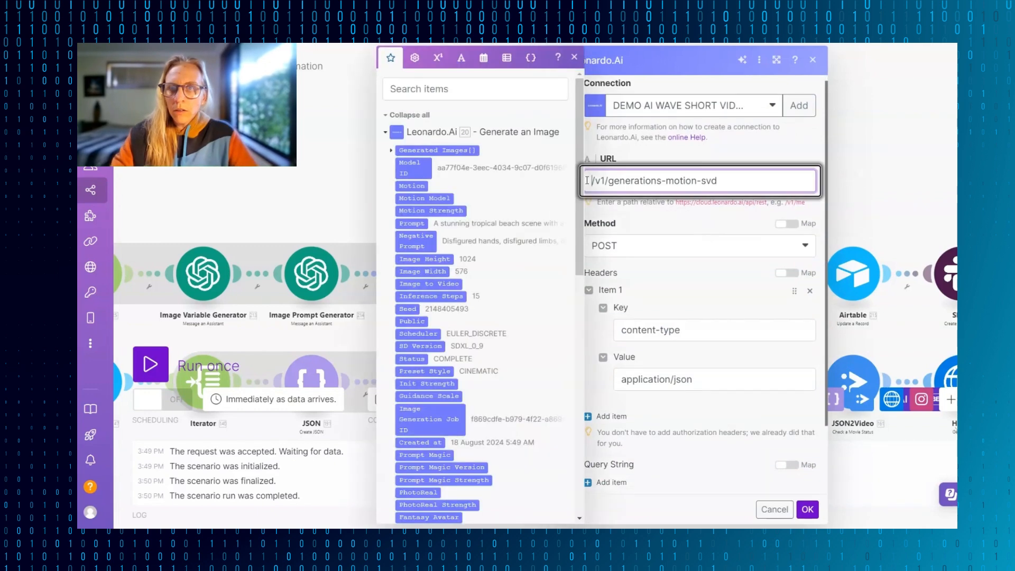
{"action": "left_click", "coordinate": [747, 157]}
{"action": "left_click_drag", "start_coordinate": [728, 179], "coordinate": [600, 189]}
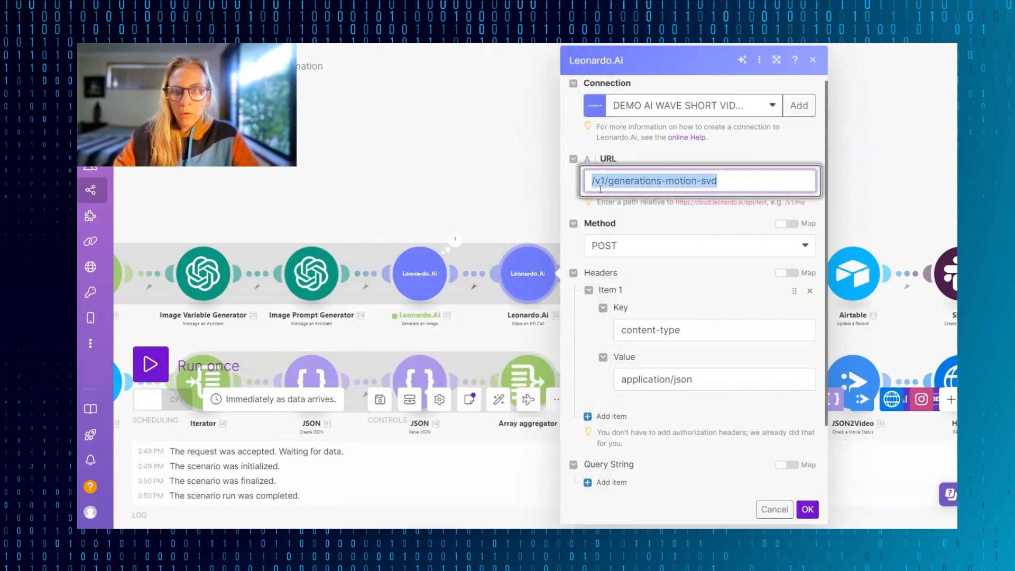
{"action": "left_click", "coordinate": [642, 203]}
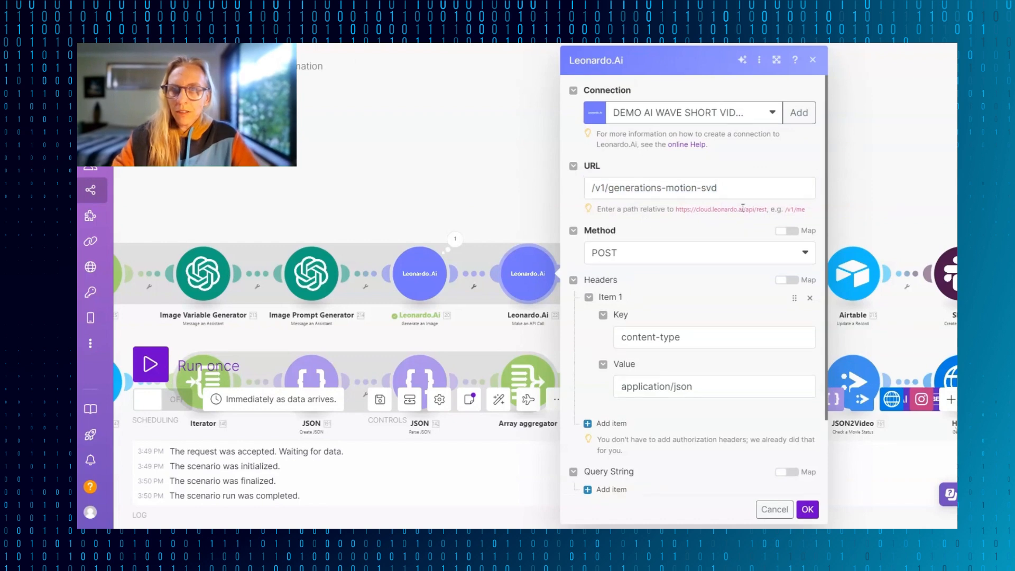
{"action": "scroll", "coordinate": [746, 256], "scroll_direction": "down", "scroll_amount": 2}
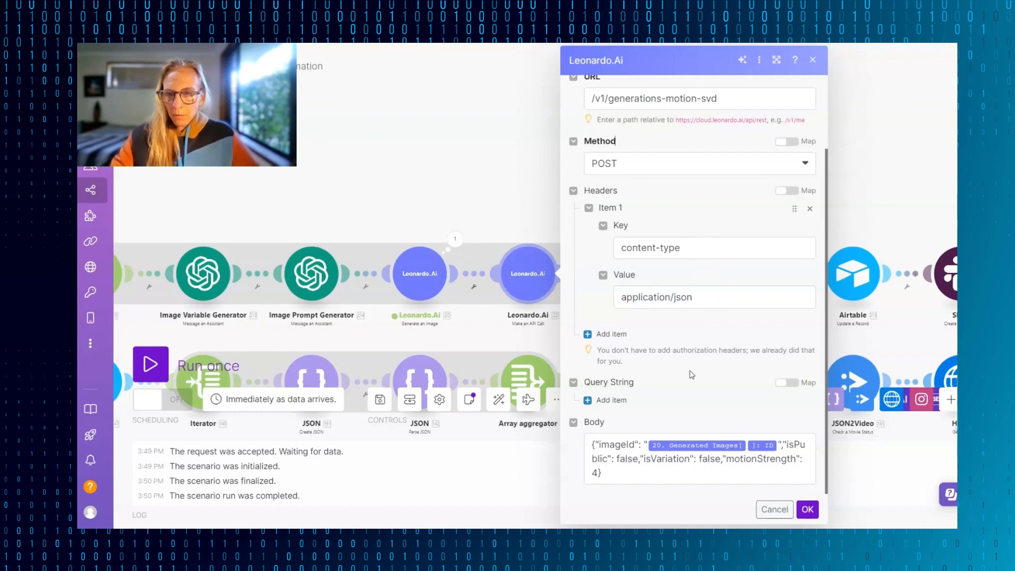
- Inspect the request body's imageId mapping, try inserting the Generated Images ID after it, and remove the extra mapping
{"action": "left_click_drag", "start_coordinate": [640, 470], "coordinate": [591, 443]}
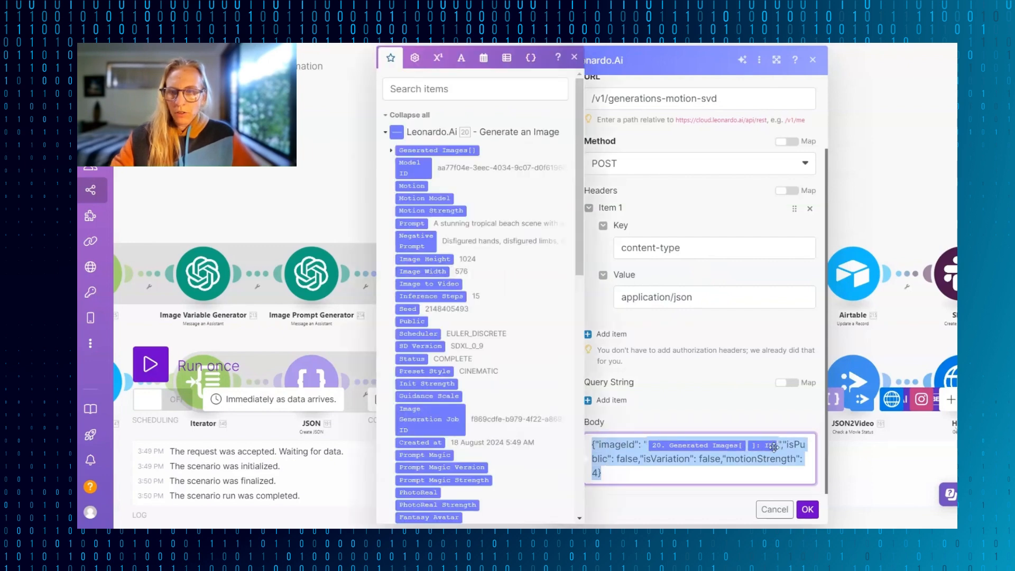
{"action": "left_click", "coordinate": [746, 459]}
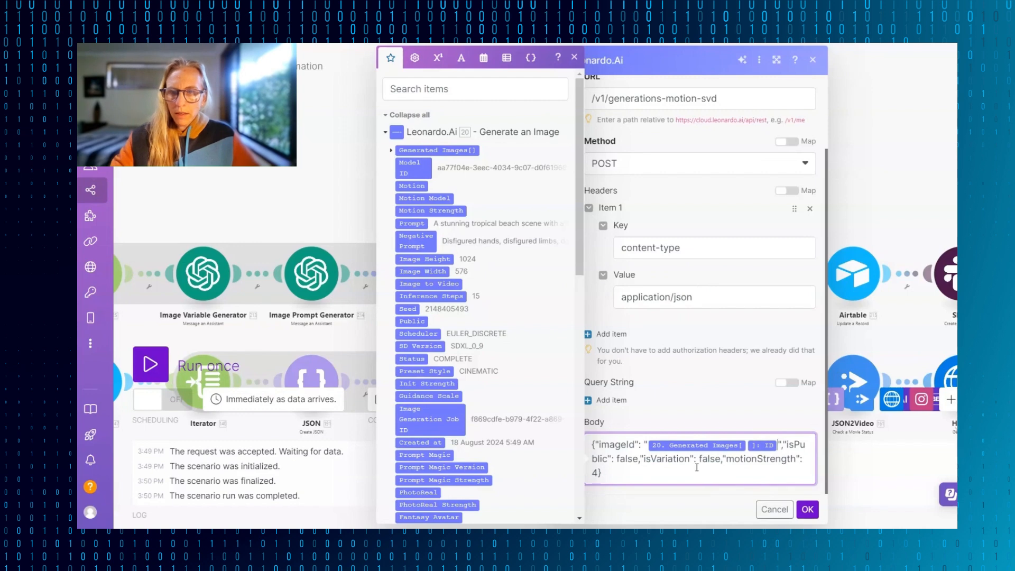
{"action": "left_click", "coordinate": [392, 151]}
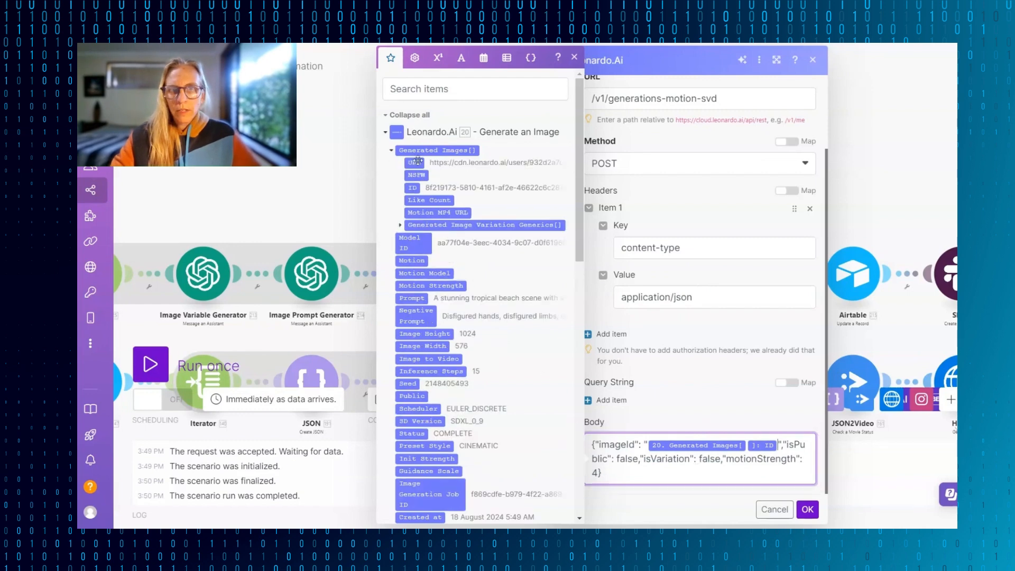
{"action": "left_click", "coordinate": [409, 228]}
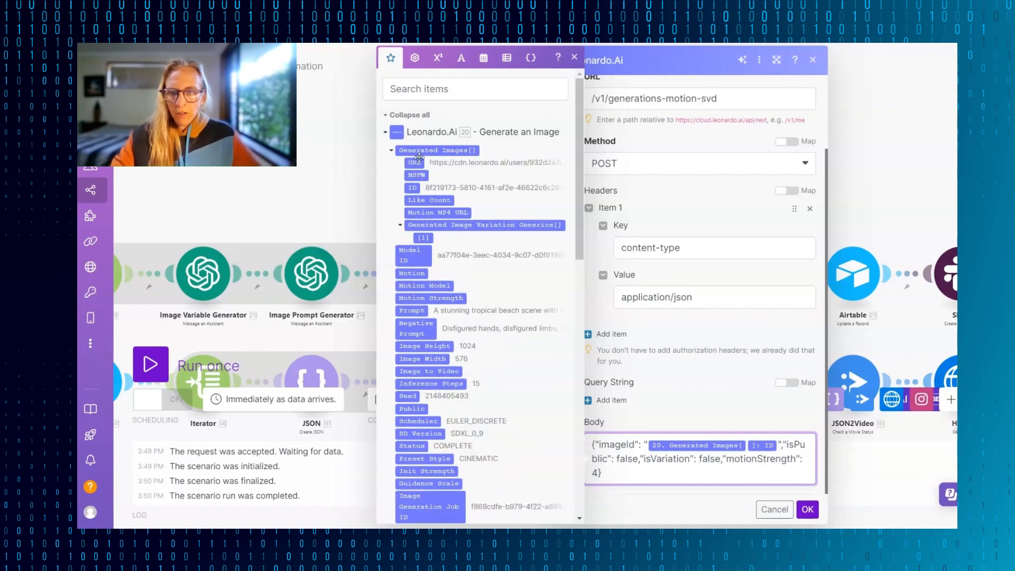
{"action": "left_click", "coordinate": [412, 189]}
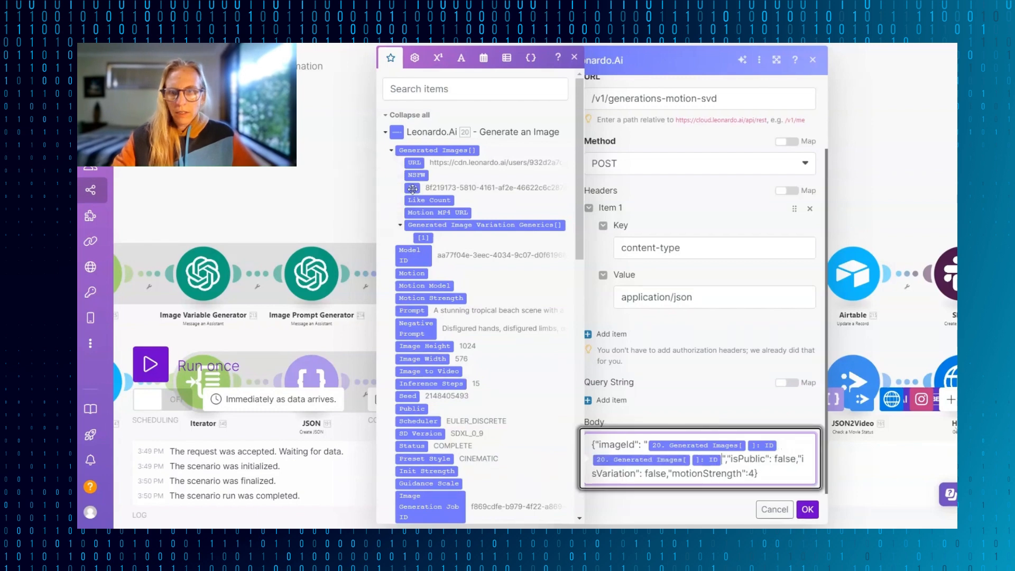
{"action": "key", "text": "BackSpace"}
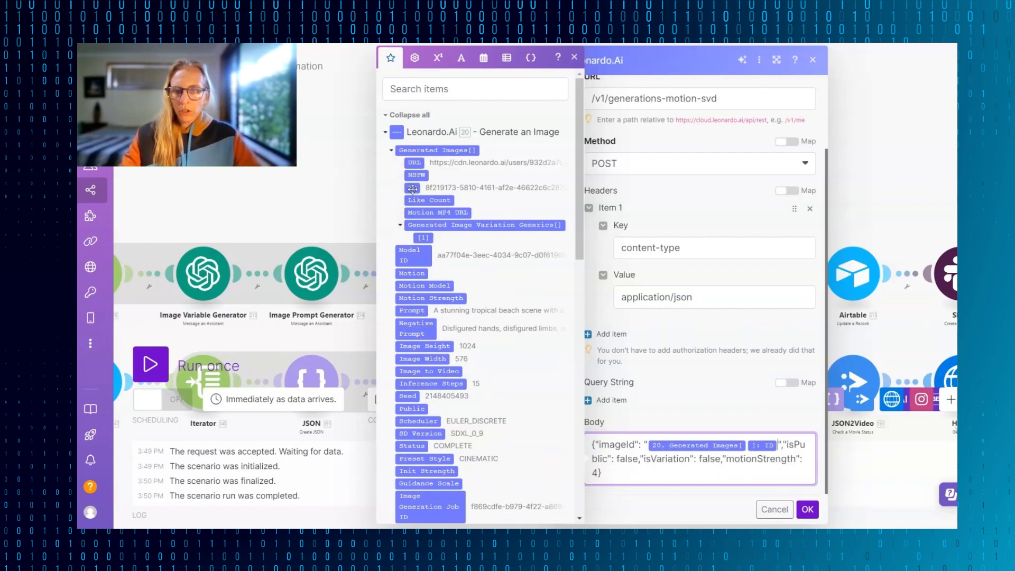
- Set motionStrength to 8 in the Leonardo.Ai API call's request body and save the module
{"action": "left_click", "coordinate": [730, 382]}
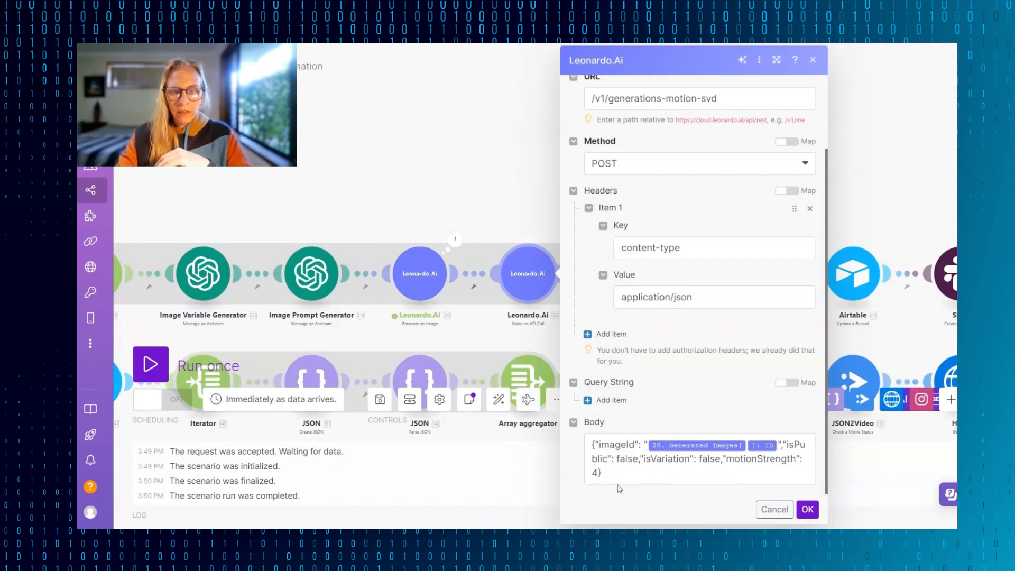
{"action": "mouse_move", "coordinate": [593, 476]}
{"action": "left_mouse_down"}
{"action": "mouse_move", "coordinate": [607, 476]}
{"action": "mouse_move", "coordinate": [600, 473]}
{"action": "left_mouse_up"}
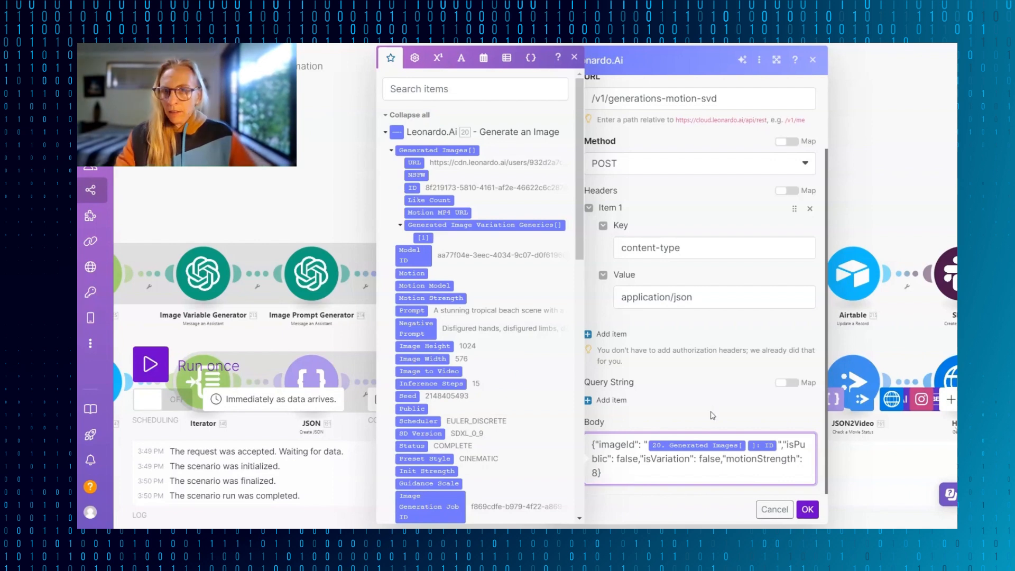
{"action": "left_click", "coordinate": [808, 509]}
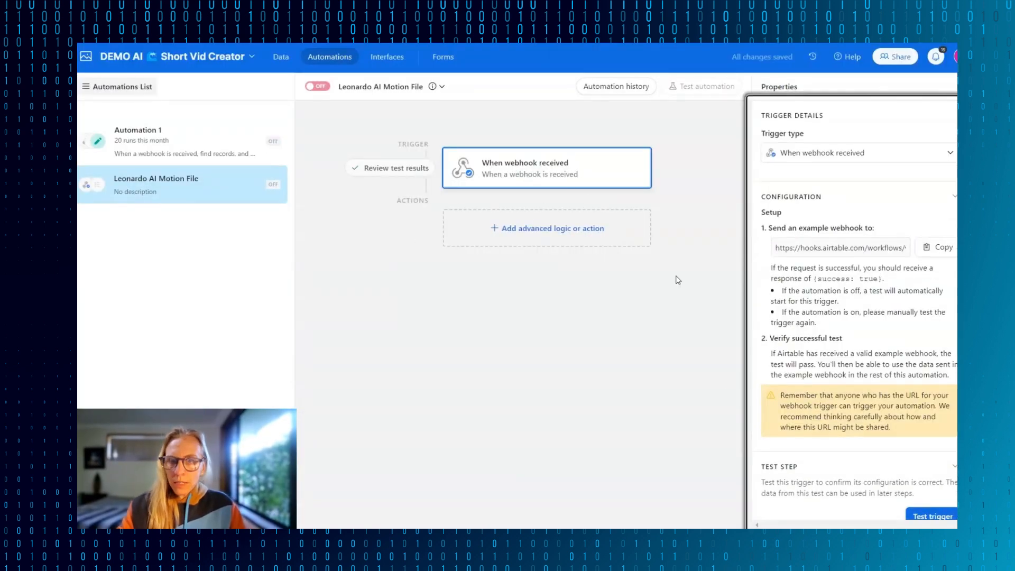
- In Airtable's Leonardo AI Motion File automation, add a Find records action on the Motion Scenes table, based on a condition for Job ID
{"action": "scroll", "coordinate": [852, 516], "scroll_direction": "down", "scroll_amount": 3}
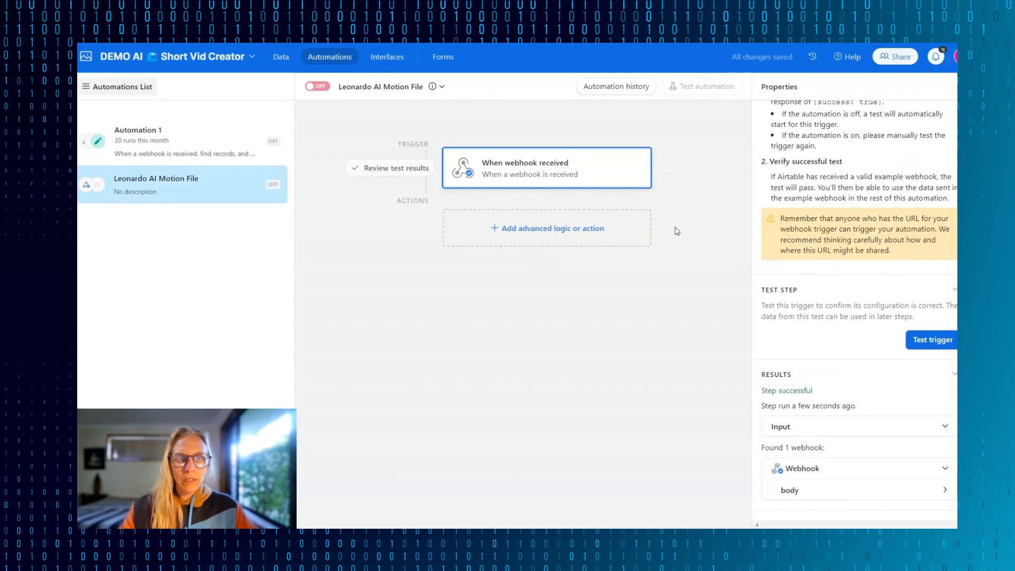
{"action": "left_click", "coordinate": [510, 232]}
{"action": "left_click", "coordinate": [494, 453]}
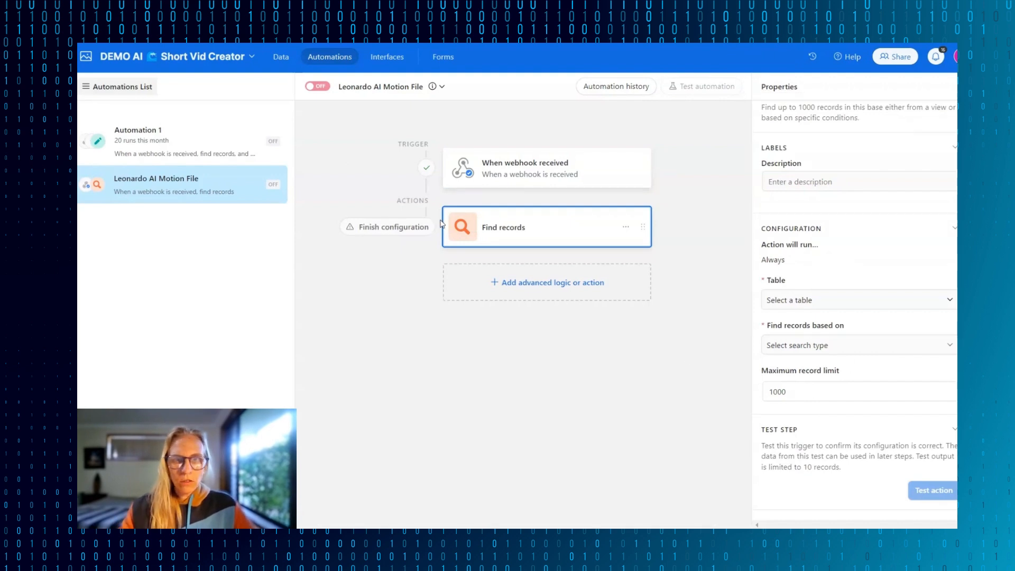
{"action": "left_click", "coordinate": [846, 299]}
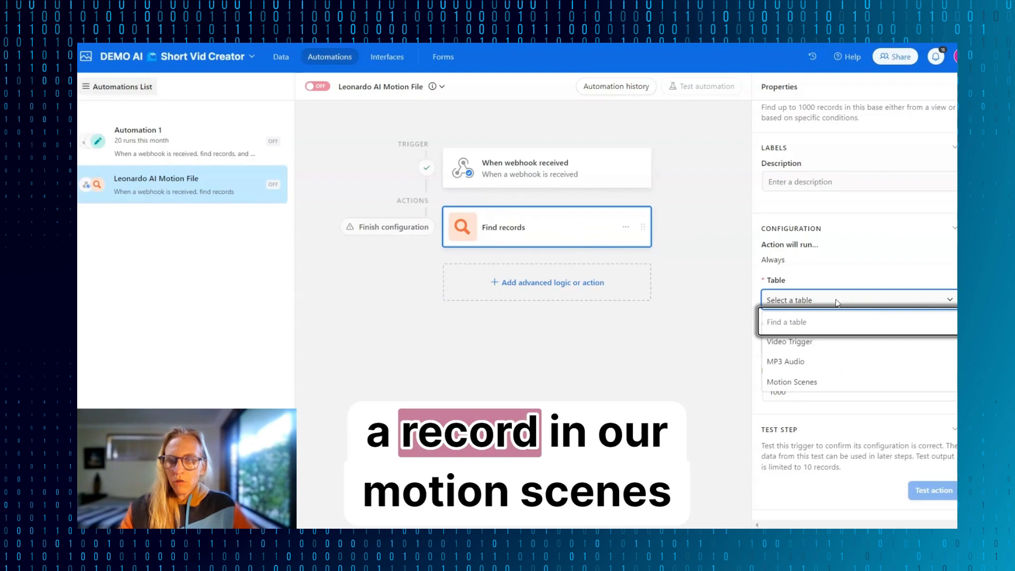
{"action": "left_click", "coordinate": [806, 385]}
{"action": "left_click", "coordinate": [897, 348]}
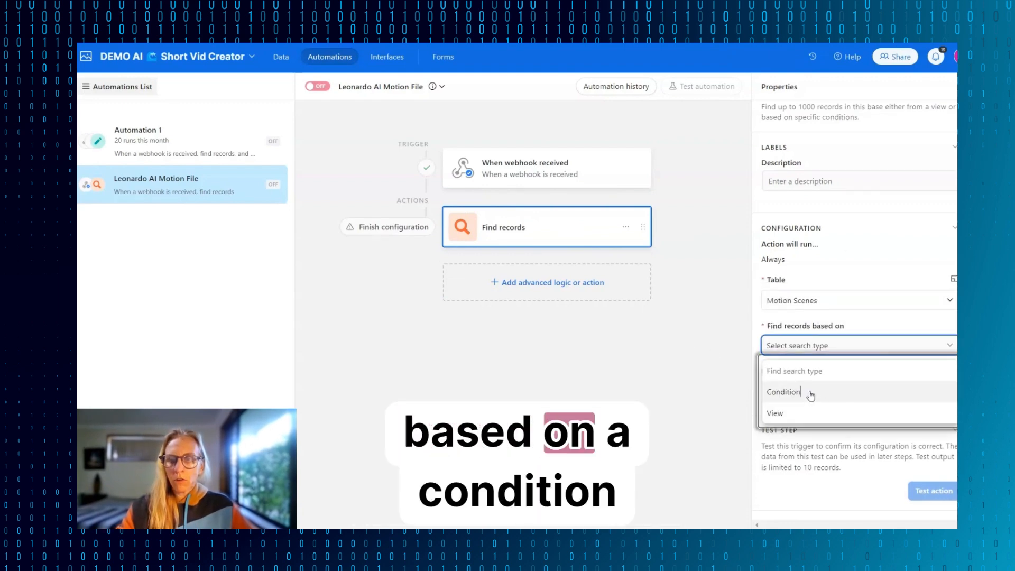
{"action": "left_click", "coordinate": [811, 395]}
{"action": "left_click", "coordinate": [793, 380]}
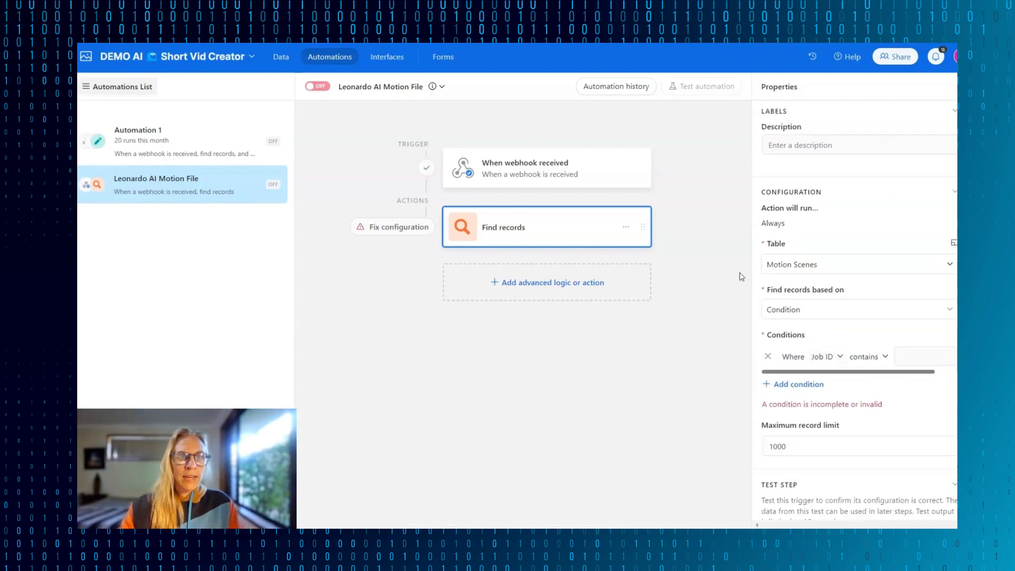
- Check the Motion Scenes table's fields, and set the Find records condition's Job ID operator to "is"
{"action": "left_click", "coordinate": [283, 61]}
{"action": "left_click", "coordinate": [219, 84]}
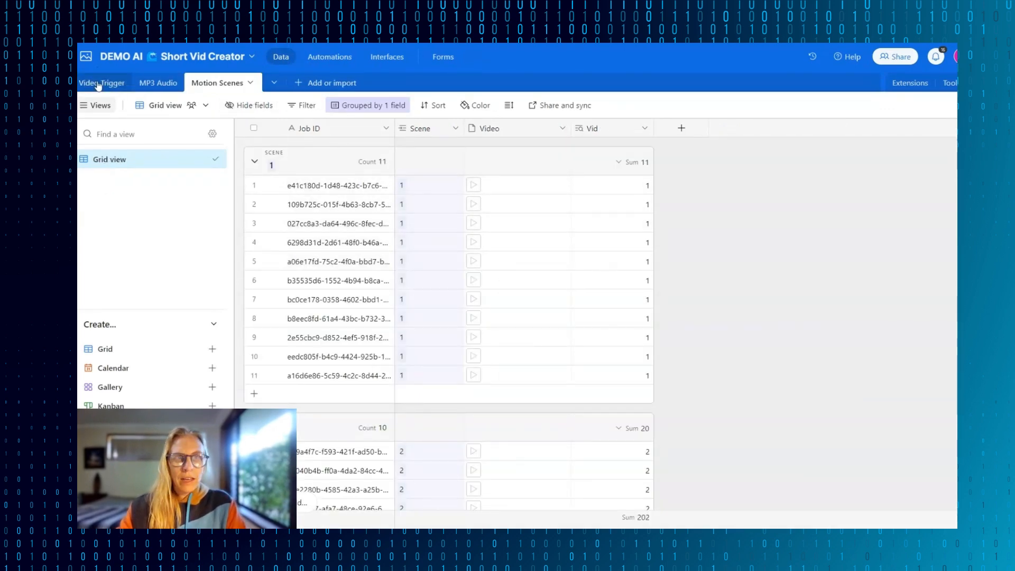
{"action": "left_click", "coordinate": [328, 58]}
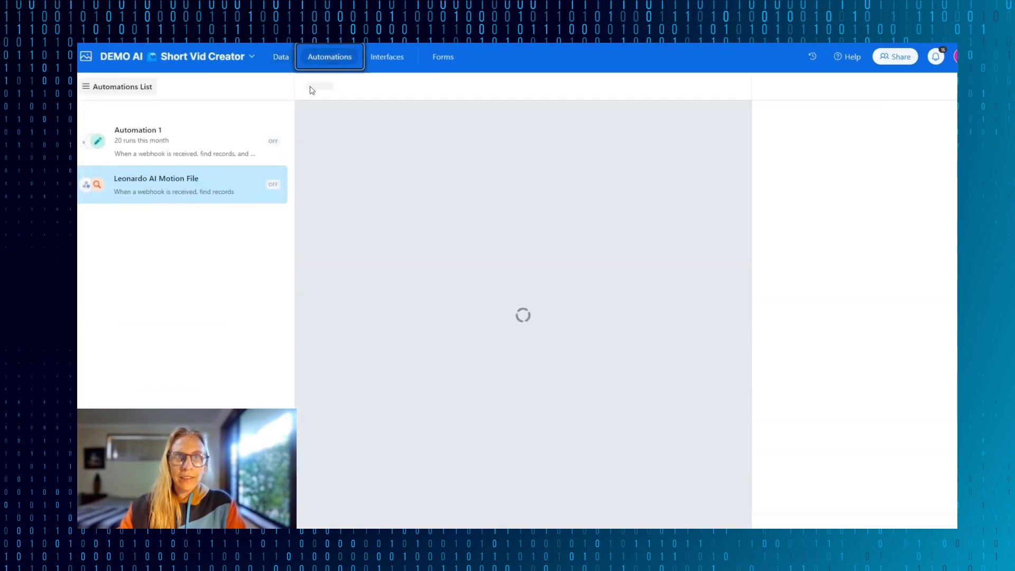
{"action": "scroll", "coordinate": [874, 421], "scroll_direction": "down", "scroll_amount": 2}
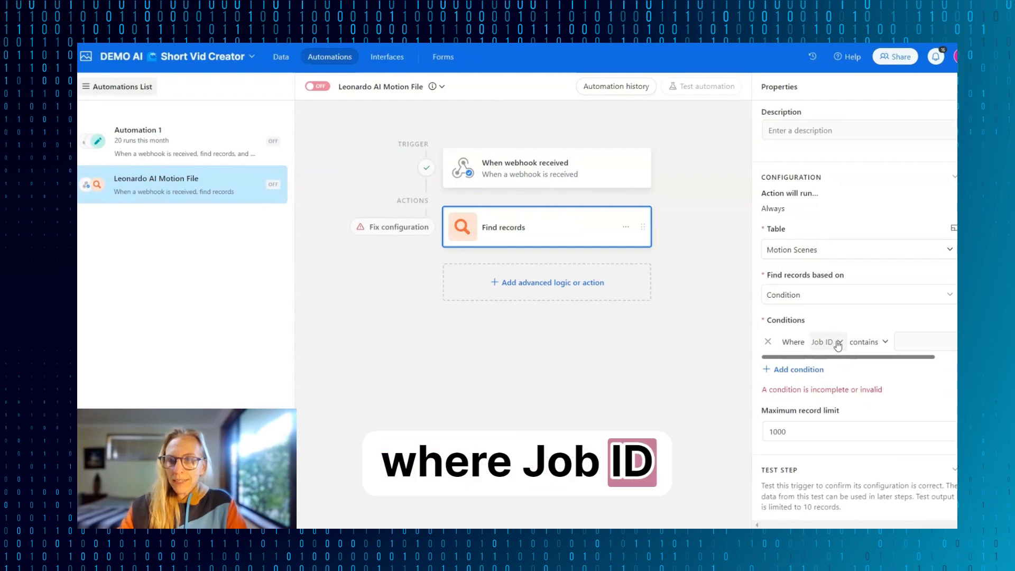
{"action": "left_click", "coordinate": [868, 342]}
{"action": "left_click", "coordinate": [856, 428]}
{"action": "left_click", "coordinate": [927, 339]}
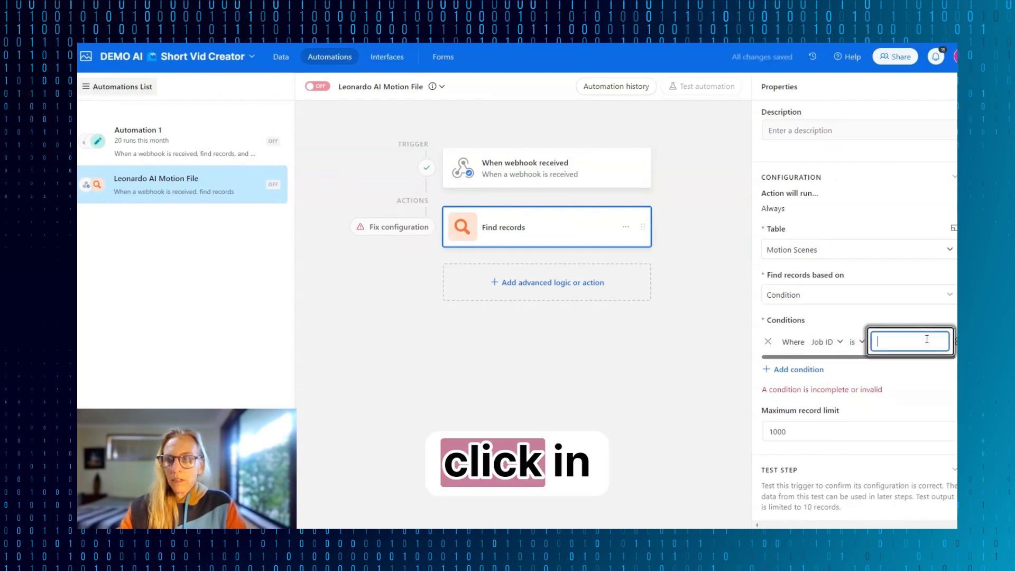
- Make the Job ID condition dynamic, map it to the id in the webhook's body data object, and test the action
{"action": "left_click", "coordinate": [957, 342]}
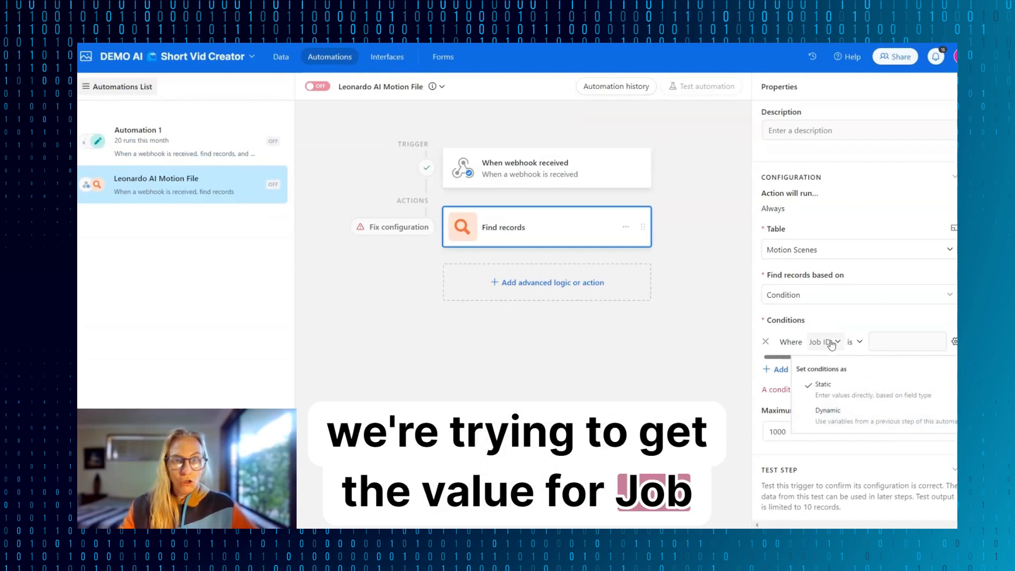
{"action": "left_click", "coordinate": [856, 412]}
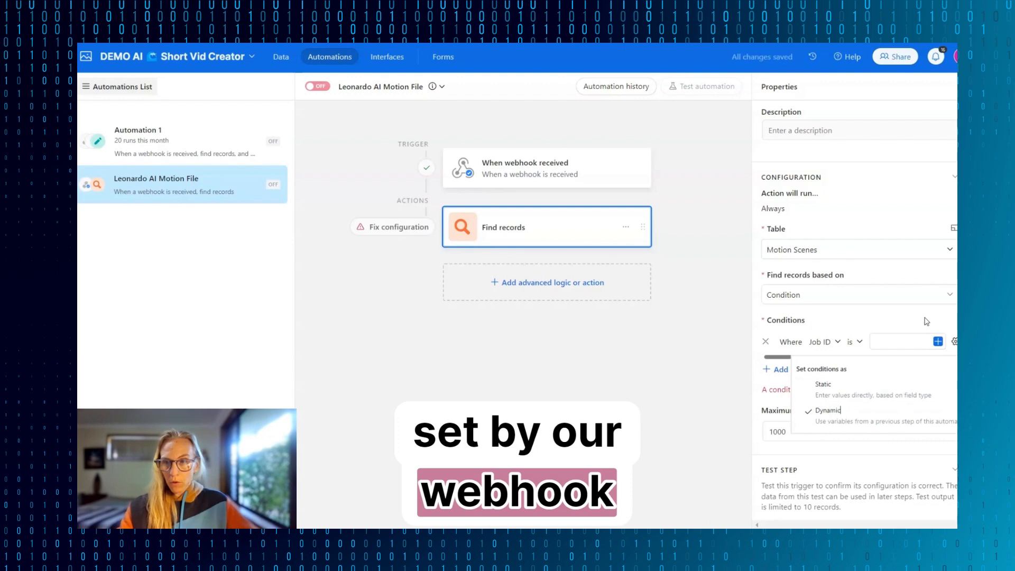
{"action": "left_click", "coordinate": [938, 342]}
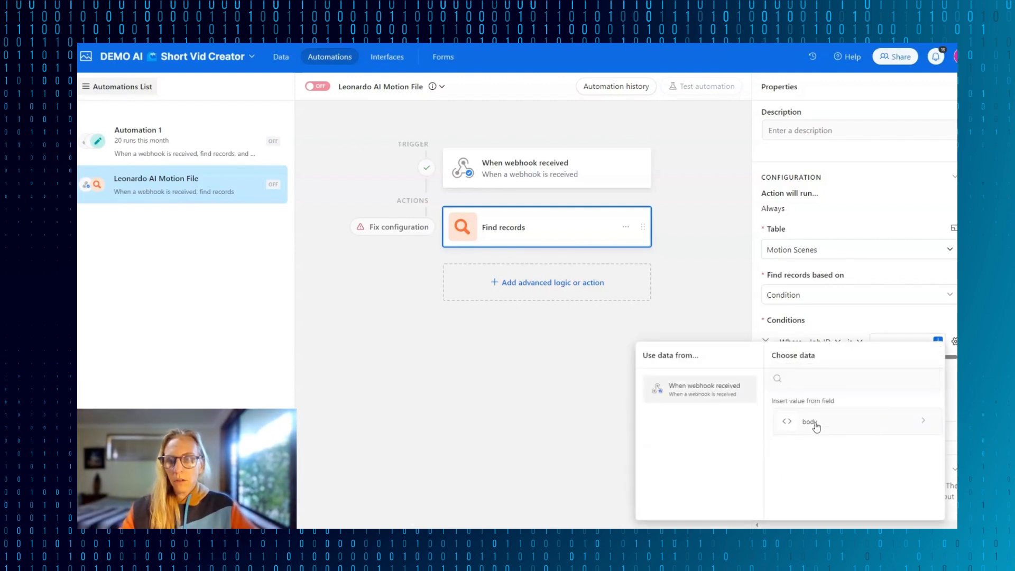
{"action": "left_click", "coordinate": [823, 432]}
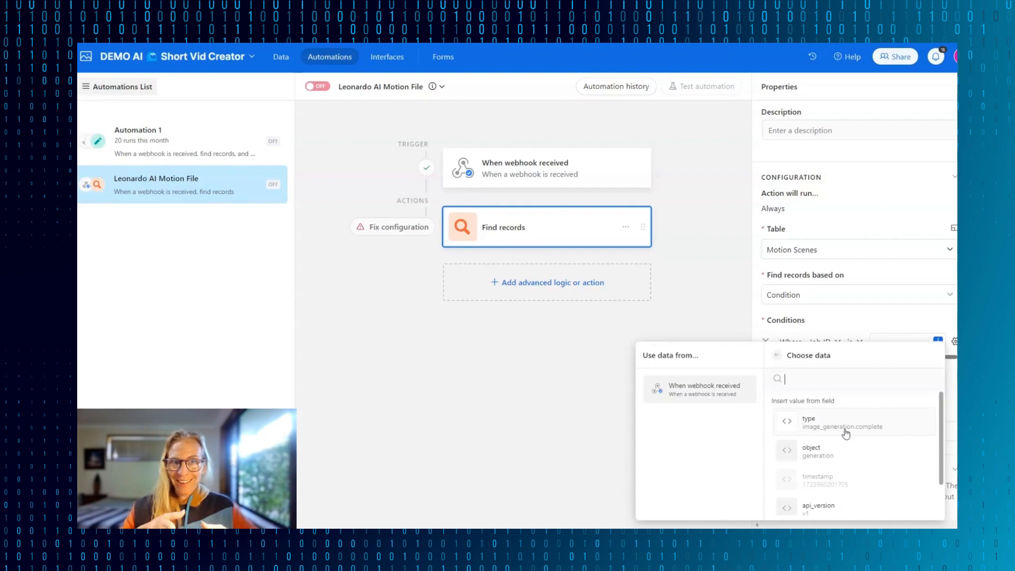
{"action": "scroll", "coordinate": [847, 433], "scroll_direction": "down", "scroll_amount": 1}
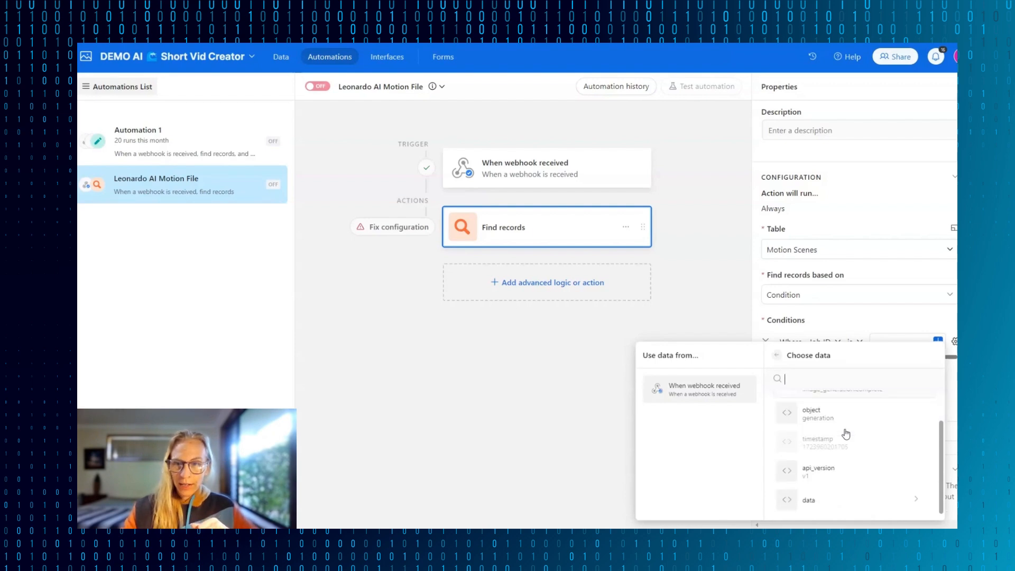
{"action": "left_click", "coordinate": [805, 503]}
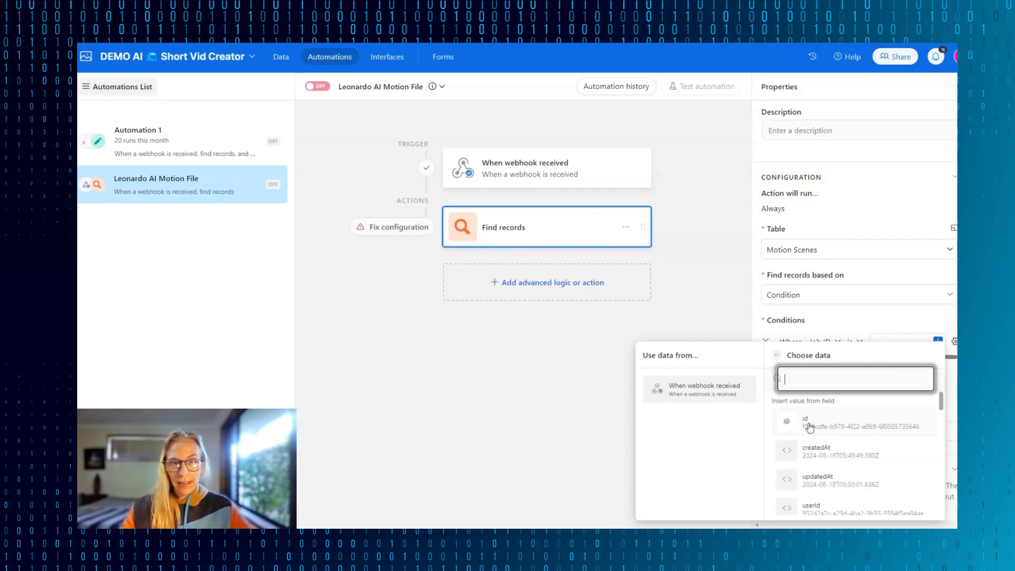
{"action": "left_click", "coordinate": [784, 426]}
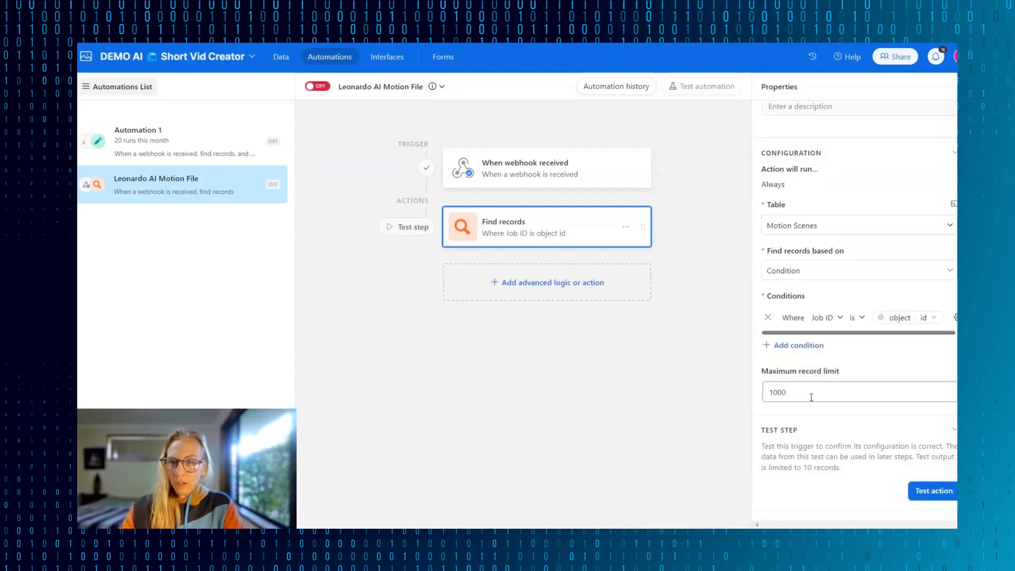
{"action": "left_click", "coordinate": [926, 492]}
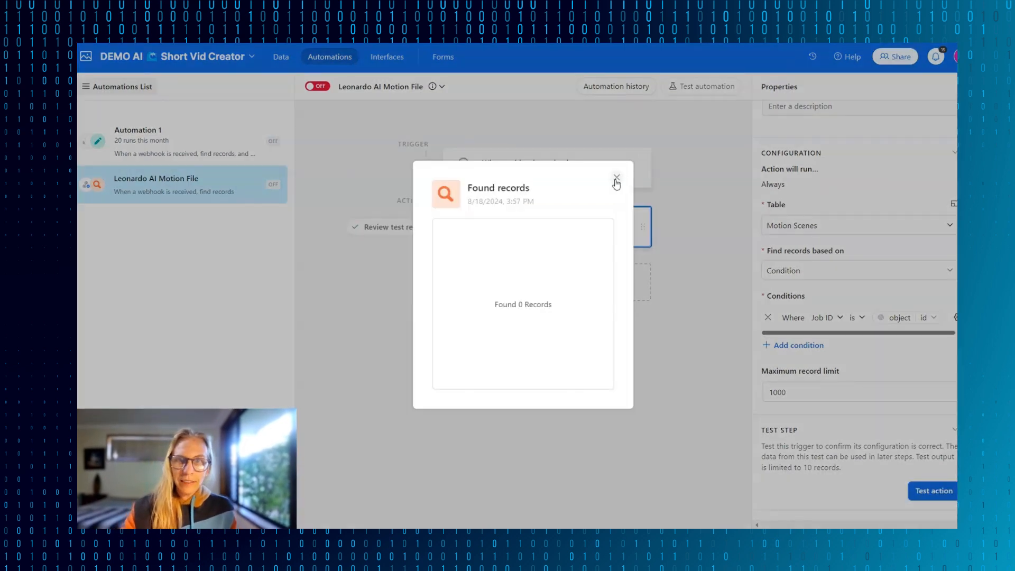
{"action": "left_click", "coordinate": [617, 178]}
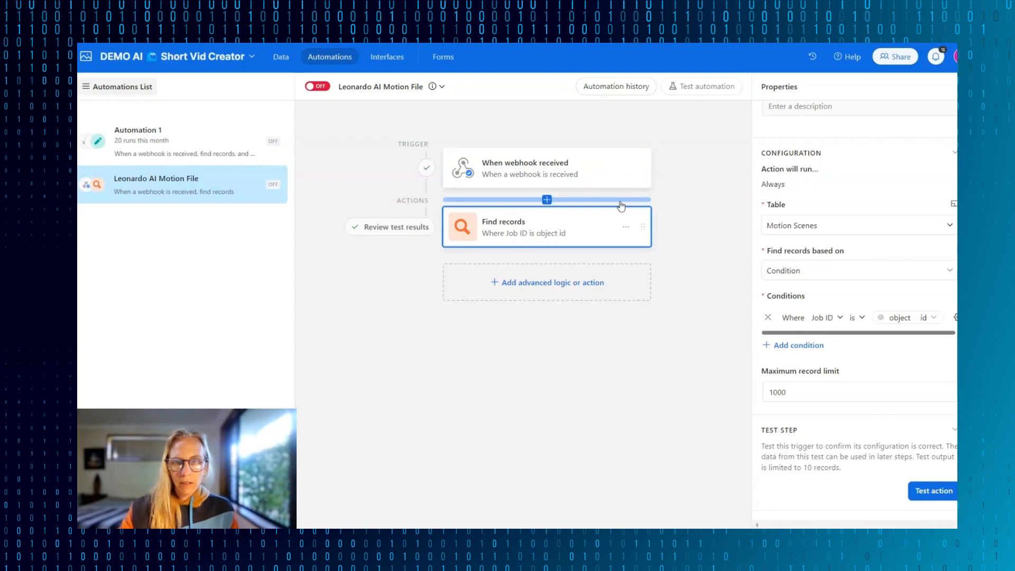
- Add an Update record action after Find records and set its table to Motion Scenes
{"action": "left_click", "coordinate": [522, 288]}
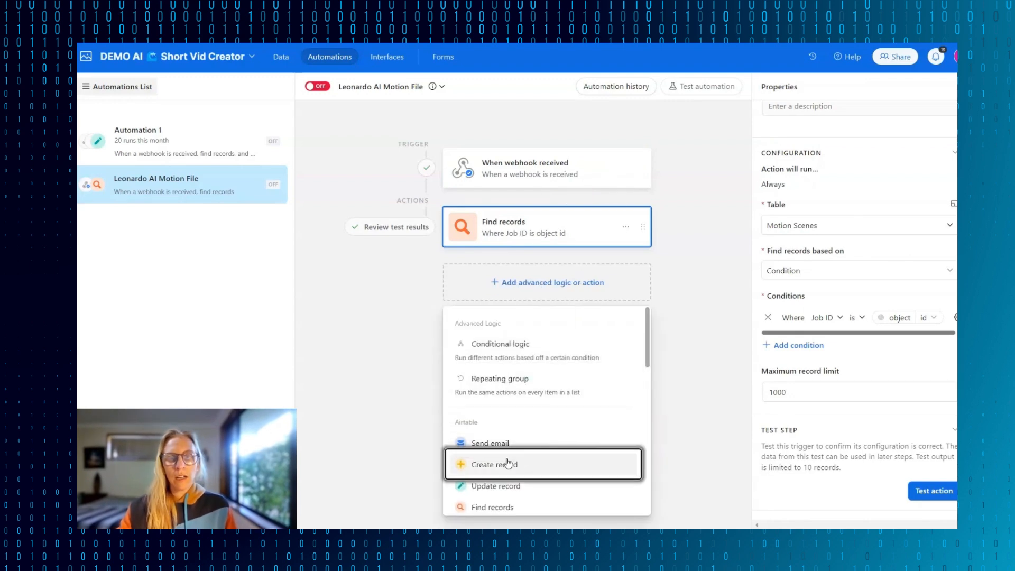
{"action": "left_click", "coordinate": [517, 484]}
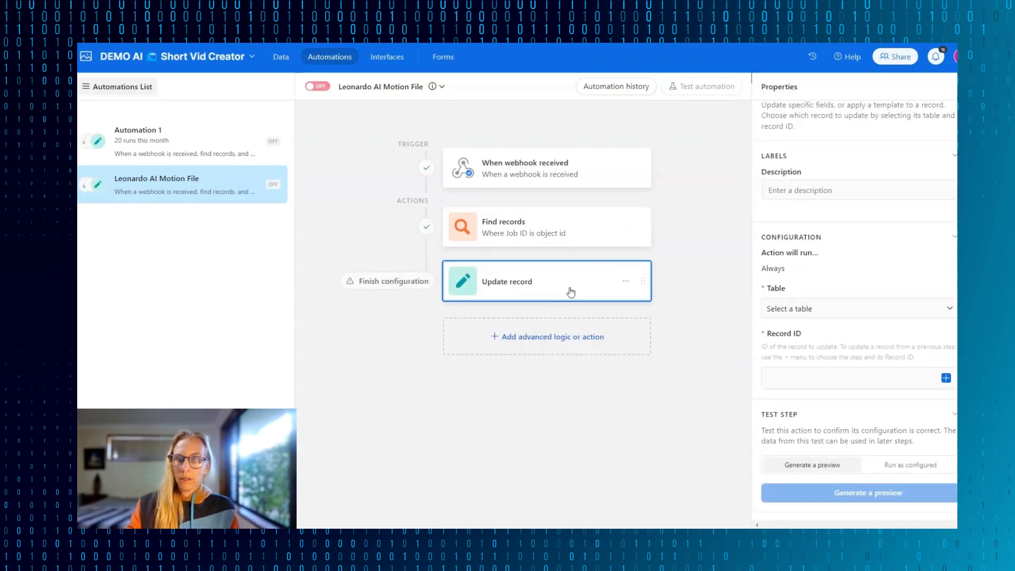
{"action": "left_click", "coordinate": [941, 309]}
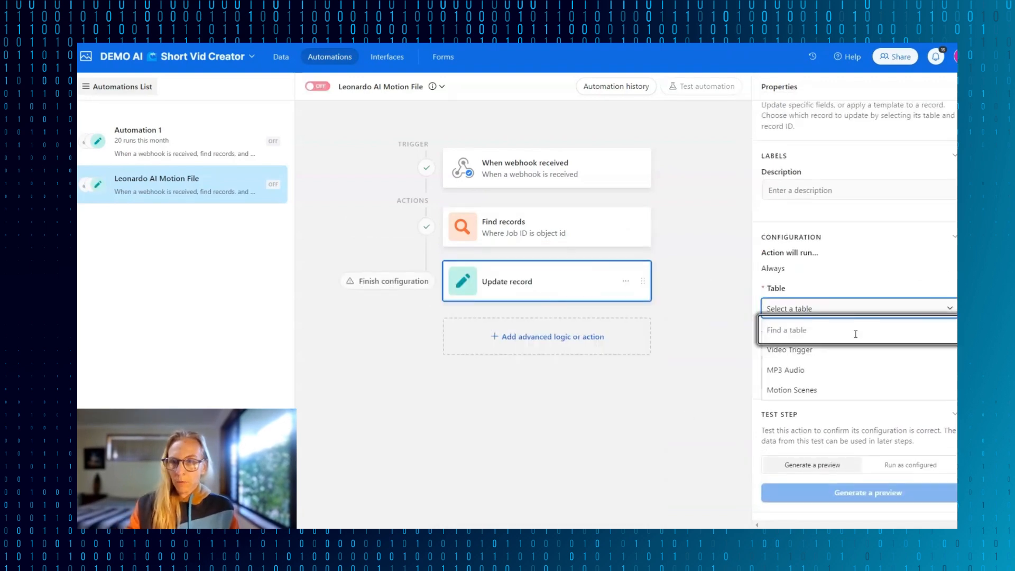
{"action": "left_click", "coordinate": [787, 388]}
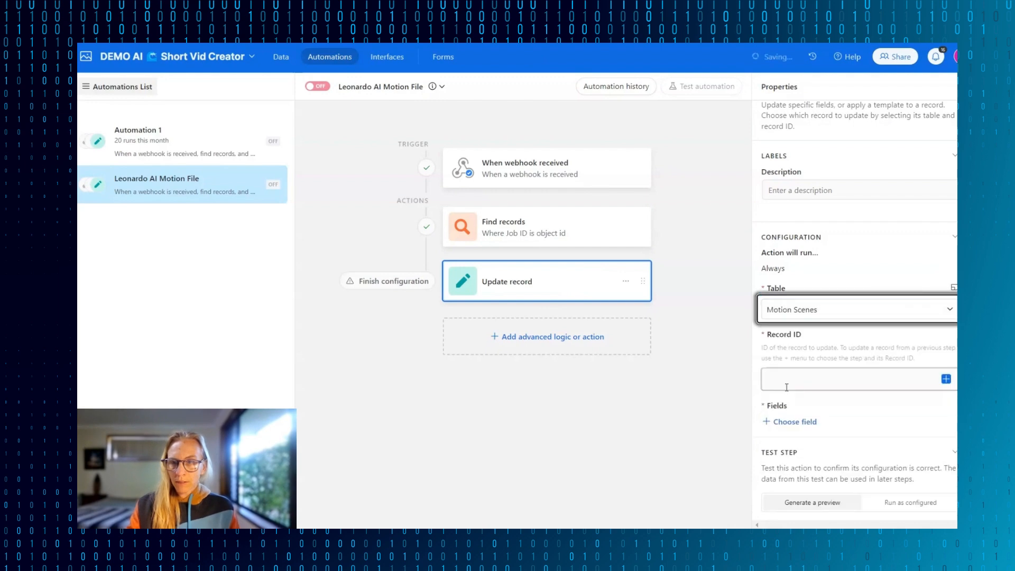
- Map the Update record action's Record ID to the list of Airtable record IDs from Find records
{"action": "left_click", "coordinate": [821, 382]}
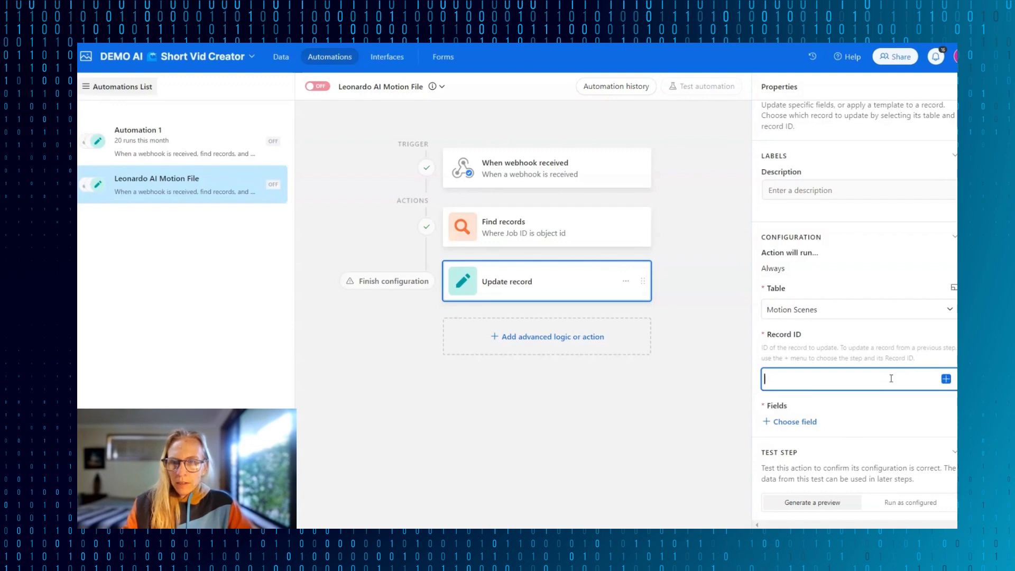
{"action": "left_click", "coordinate": [947, 380]}
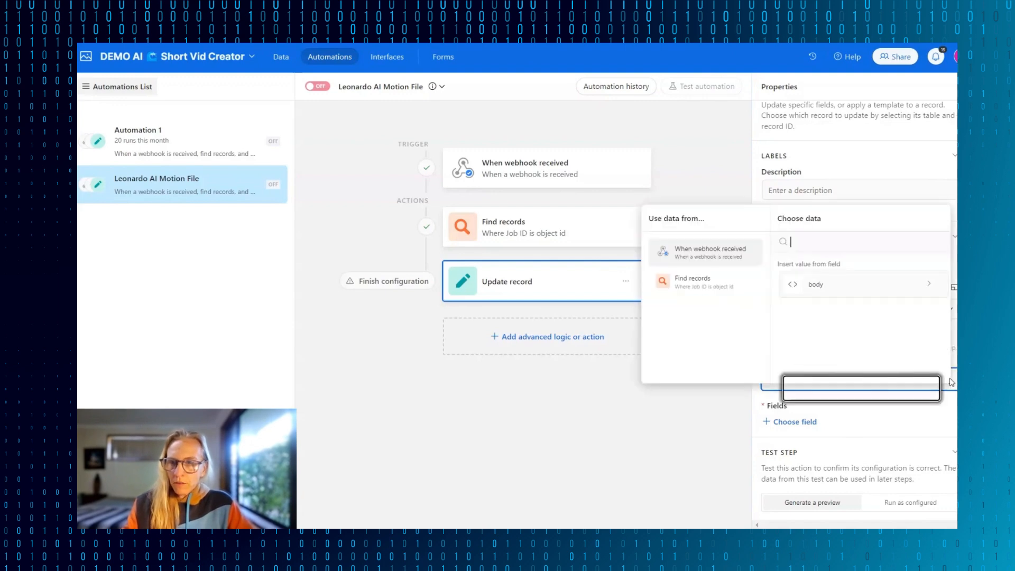
{"action": "left_click", "coordinate": [683, 283]}
{"action": "scroll", "coordinate": [833, 358], "scroll_direction": "down", "scroll_amount": 3}
{"action": "scroll", "coordinate": [834, 358], "scroll_direction": "down", "scroll_amount": 3}
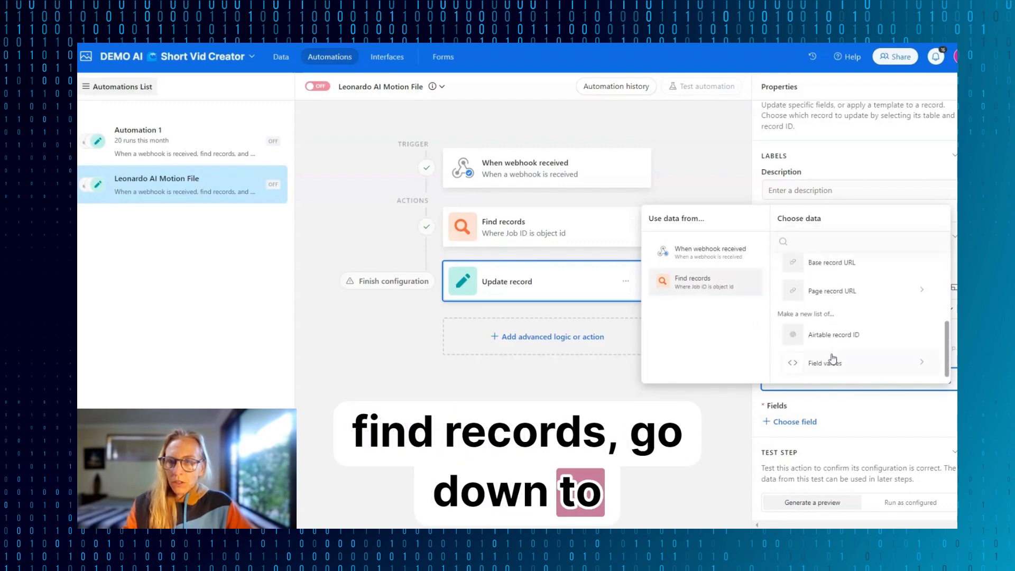
{"action": "left_click", "coordinate": [817, 343]}
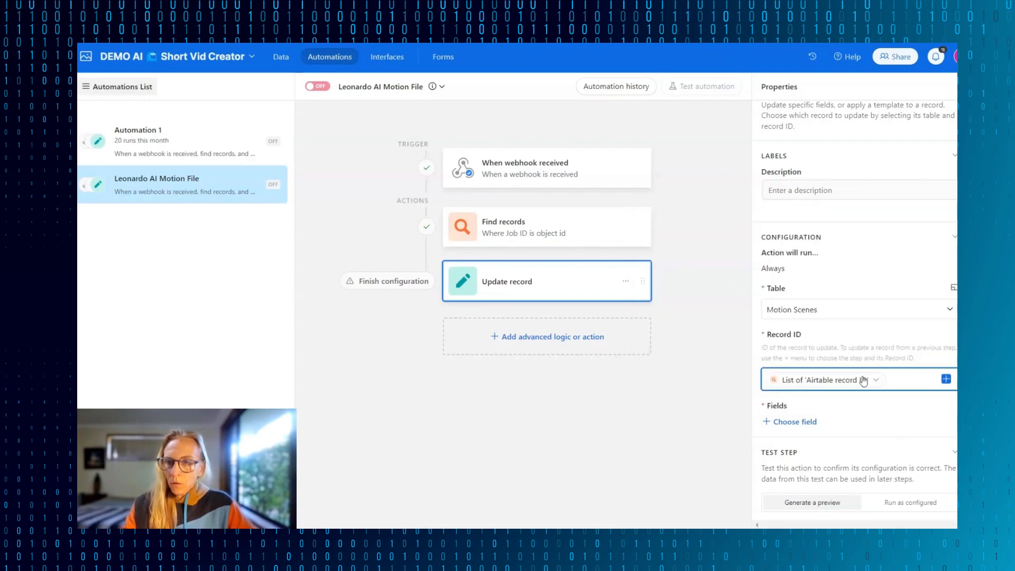
- Add the Video field to the fields the Update record action will update
{"action": "scroll", "coordinate": [846, 373], "scroll_direction": "down", "scroll_amount": 1}
{"action": "left_click", "coordinate": [804, 380]}
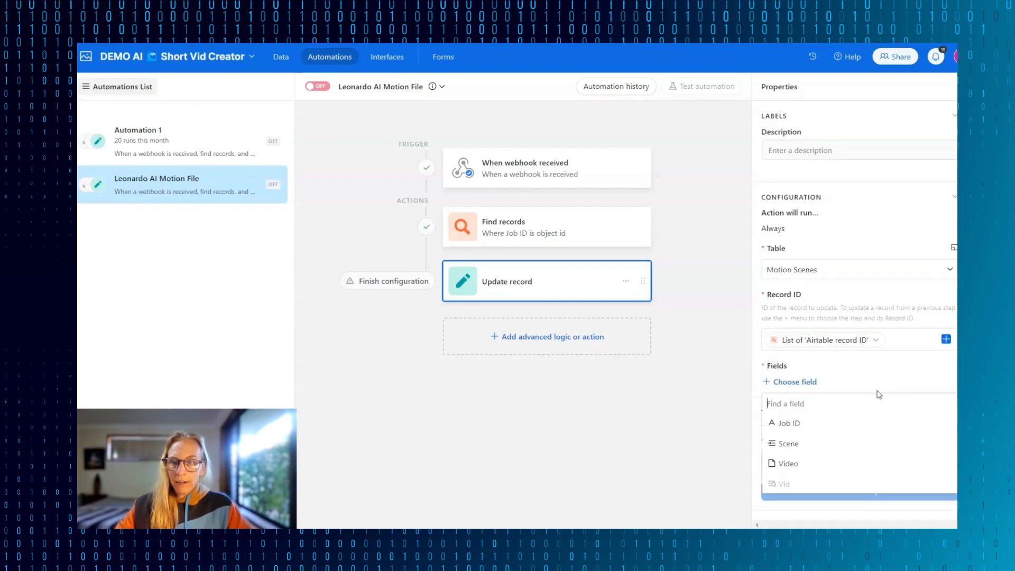
{"action": "left_click", "coordinate": [786, 463]}
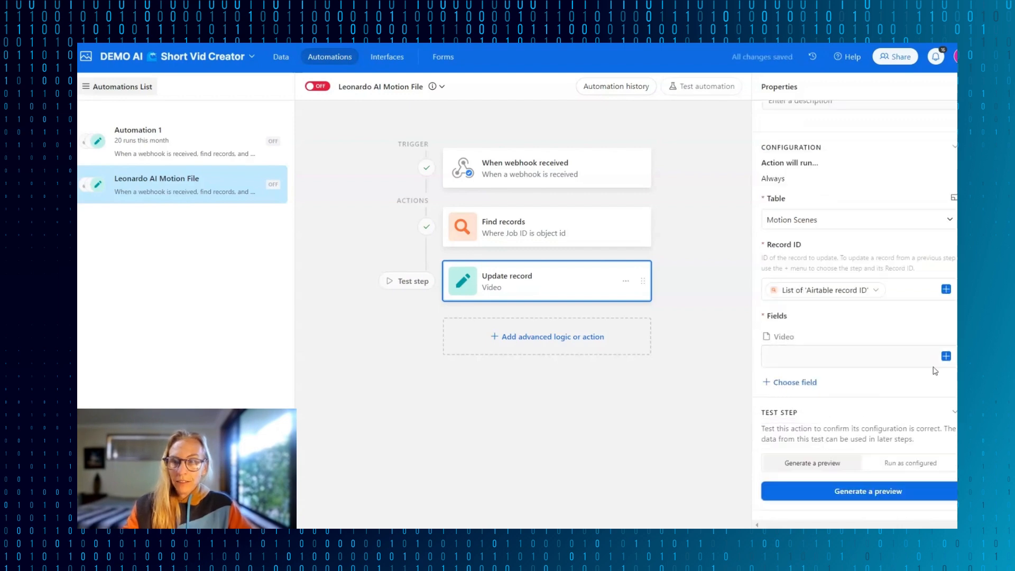
- Map the Video field to motionMP4URL from the images list in the webhook's body data object
{"action": "left_click", "coordinate": [946, 357]}
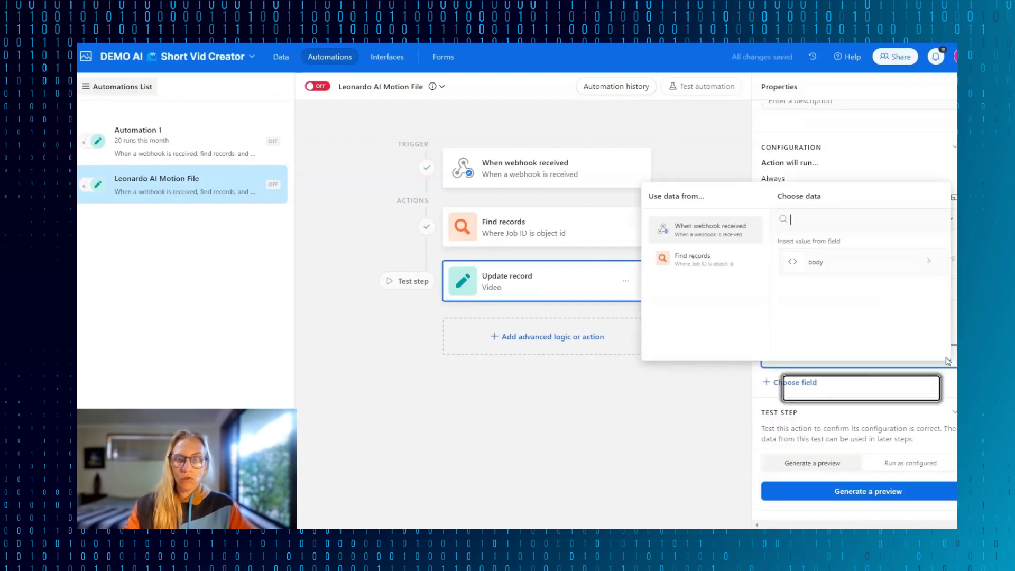
{"action": "left_click", "coordinate": [706, 223]}
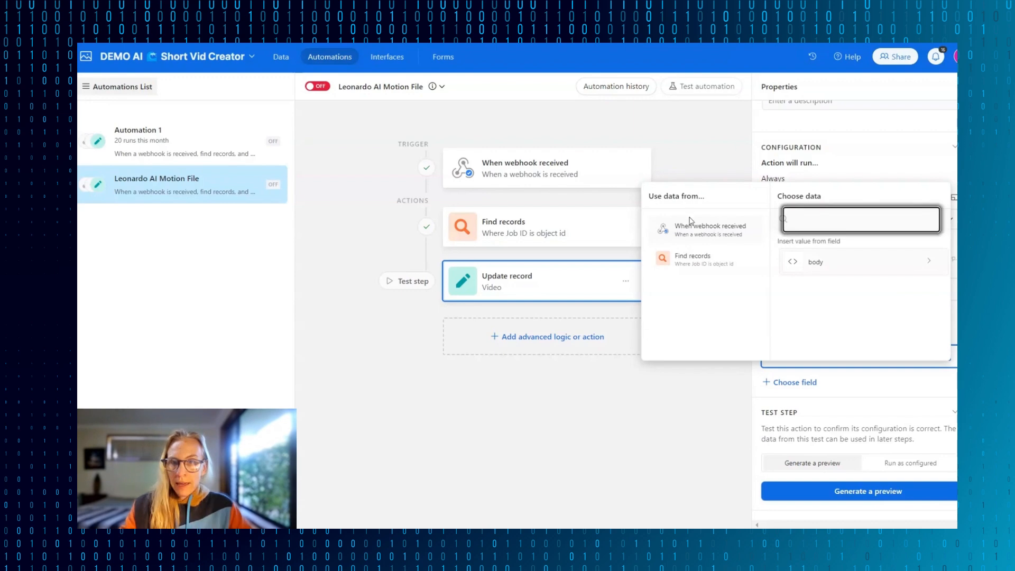
{"action": "left_click", "coordinate": [822, 268]}
{"action": "scroll", "coordinate": [823, 277], "scroll_direction": "down", "scroll_amount": 2}
{"action": "left_click", "coordinate": [823, 340]}
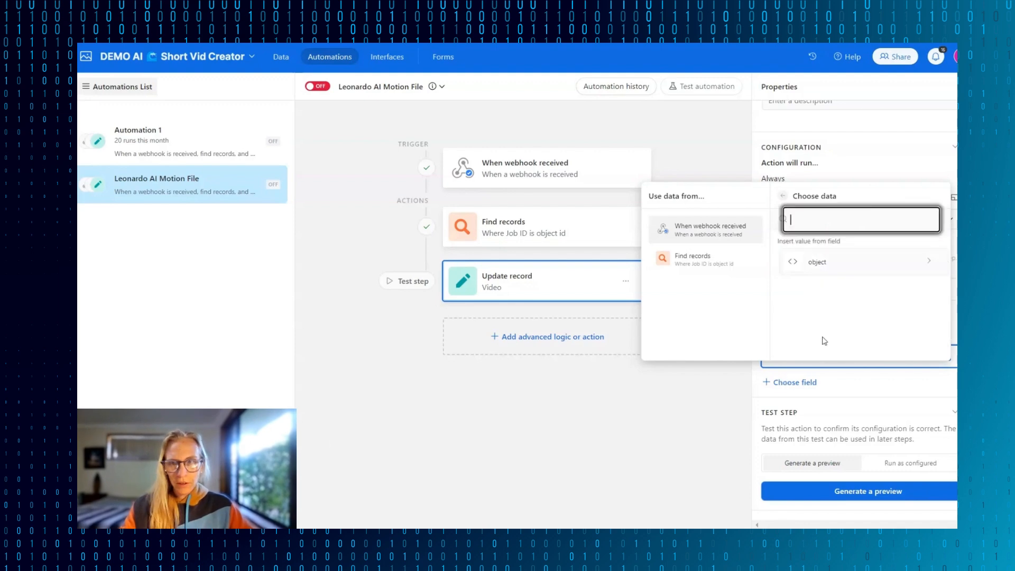
{"action": "left_click", "coordinate": [823, 261]}
{"action": "scroll", "coordinate": [846, 285], "scroll_direction": "down", "scroll_amount": 2}
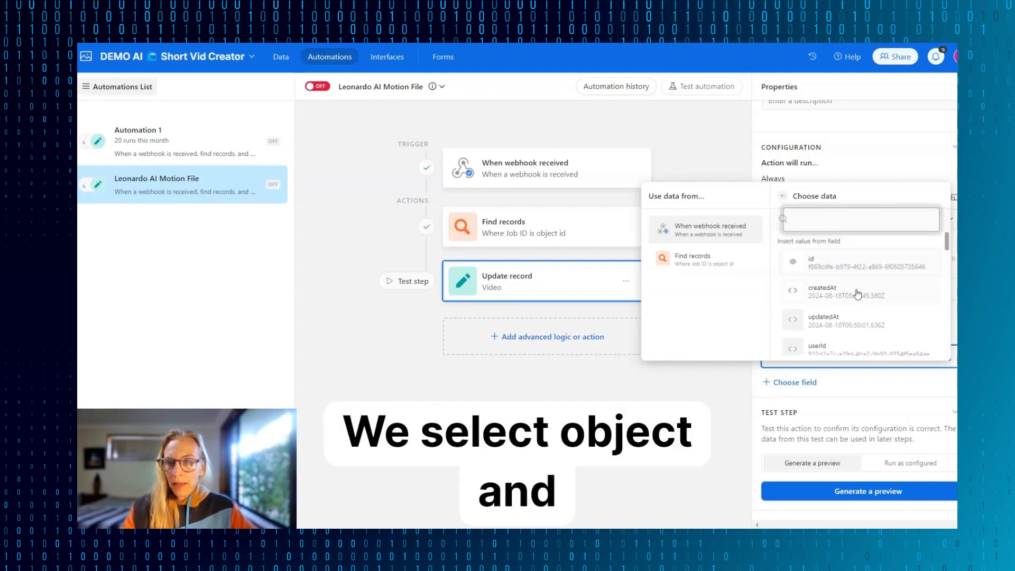
{"action": "scroll", "coordinate": [856, 294], "scroll_direction": "down", "scroll_amount": 5}
{"action": "left_click", "coordinate": [856, 294]}
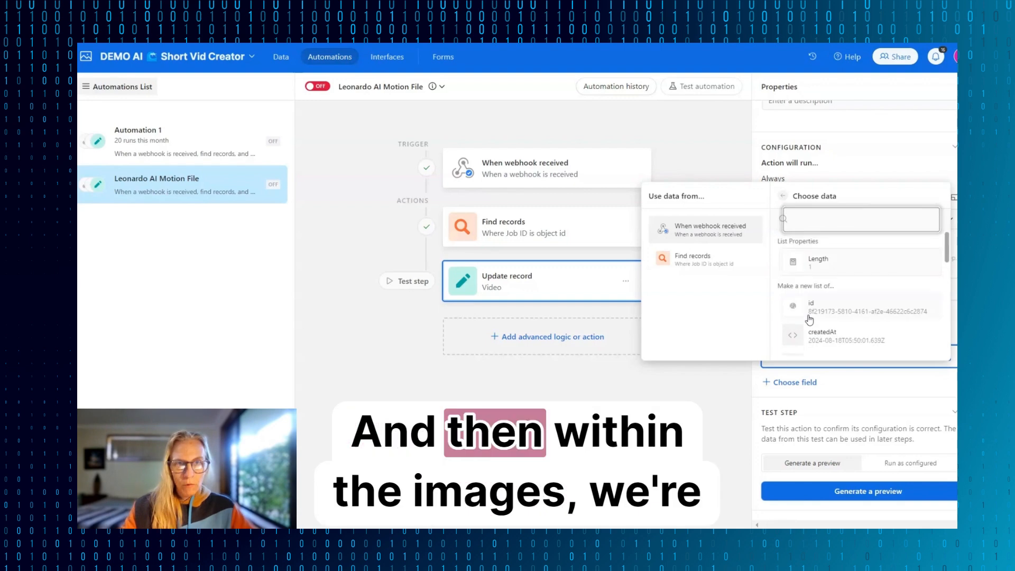
{"action": "scroll", "coordinate": [815, 319], "scroll_direction": "down", "scroll_amount": 5}
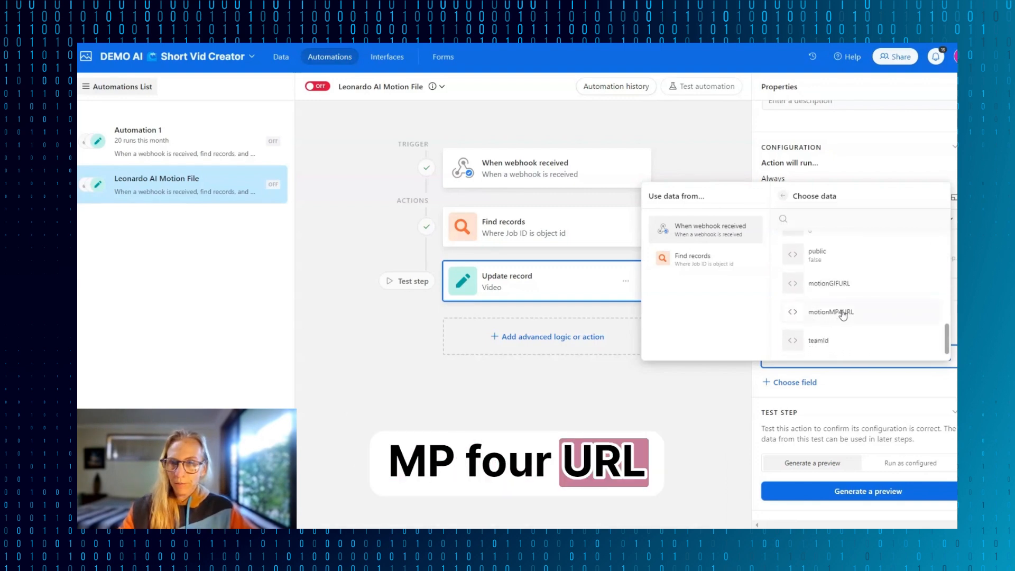
{"action": "left_click", "coordinate": [852, 313]}
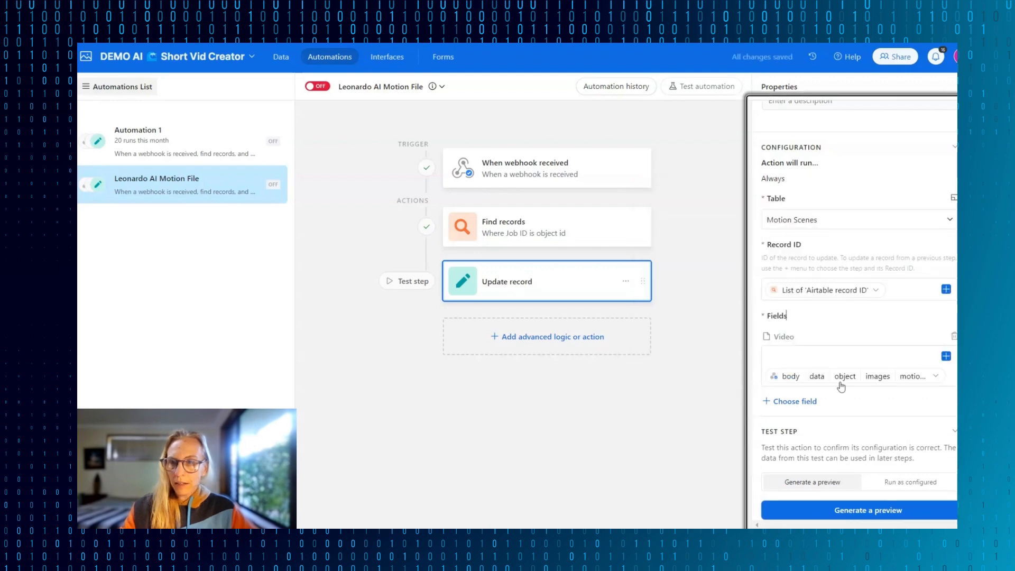
- Test the Update record action by running it as configured
{"action": "scroll", "coordinate": [899, 465], "scroll_direction": "down", "scroll_amount": 1}
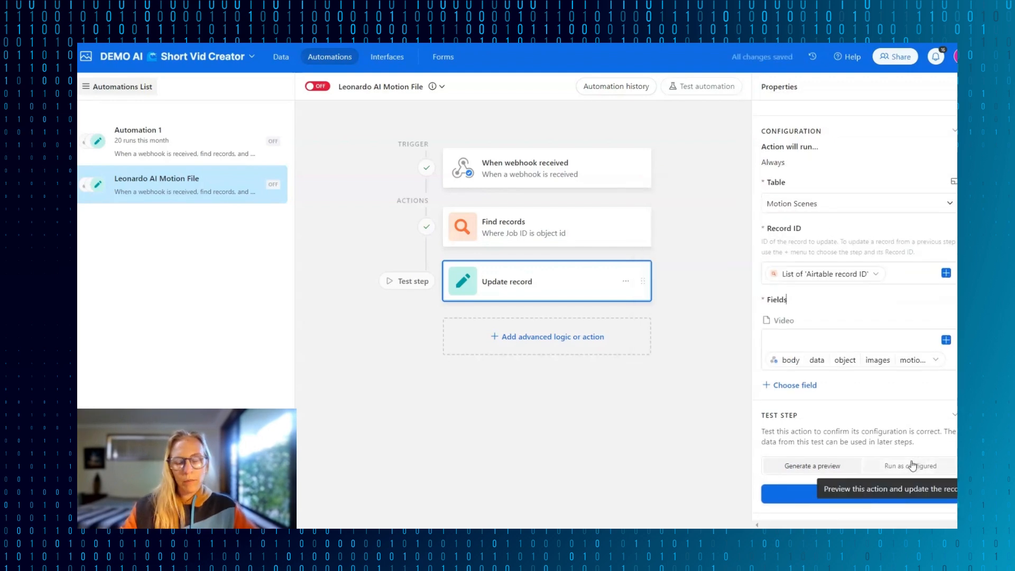
{"action": "left_click", "coordinate": [912, 465]}
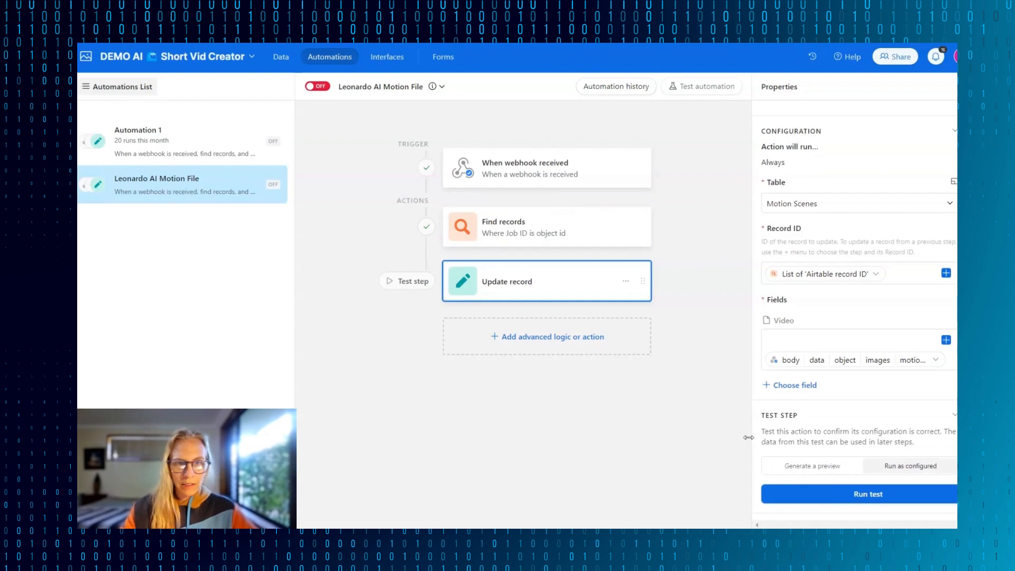
{"action": "left_click", "coordinate": [768, 492]}
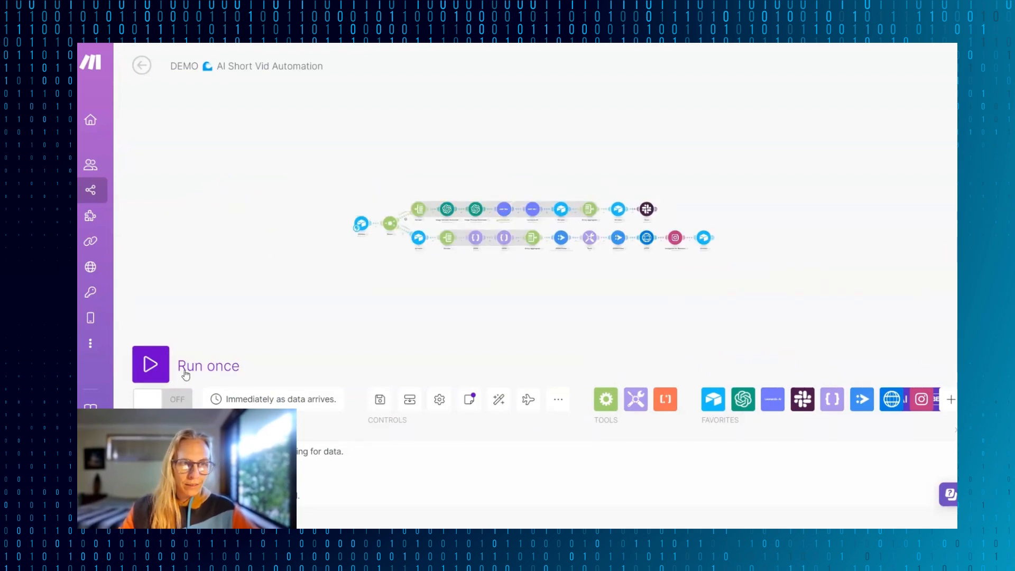
- Run the AI Short Vid Automation scenario once in Make, waiting for new data, and trigger 9 Scenes for video 9 in Airtable's Video Trigger table
{"action": "left_click", "coordinate": [152, 366]}
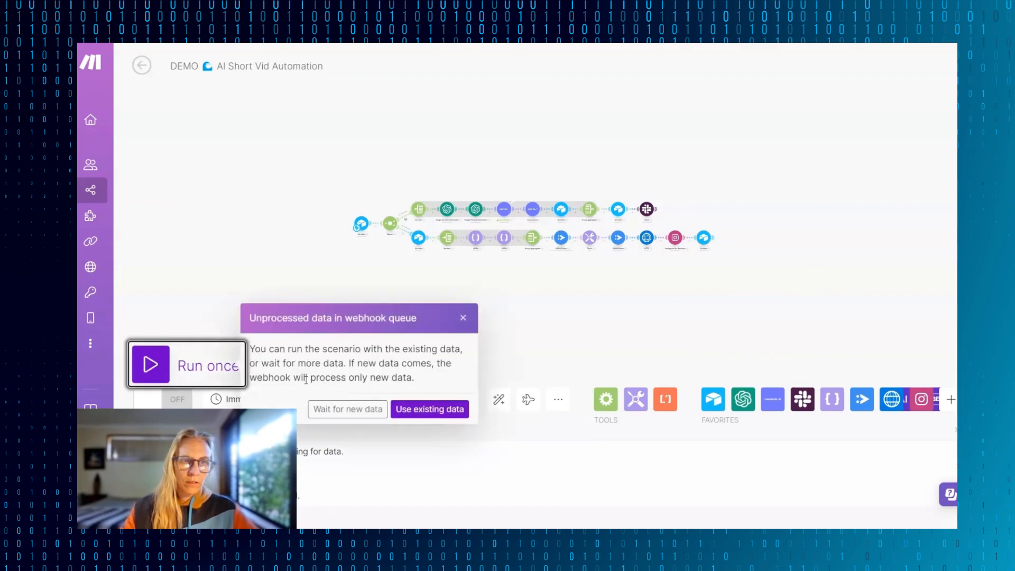
{"action": "left_click", "coordinate": [365, 411]}
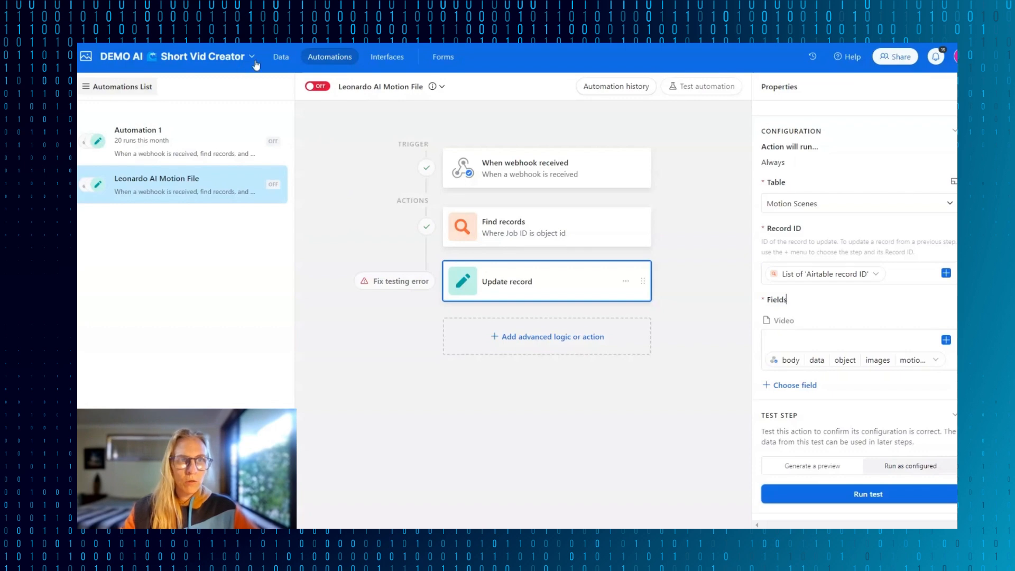
{"action": "left_click", "coordinate": [280, 58]}
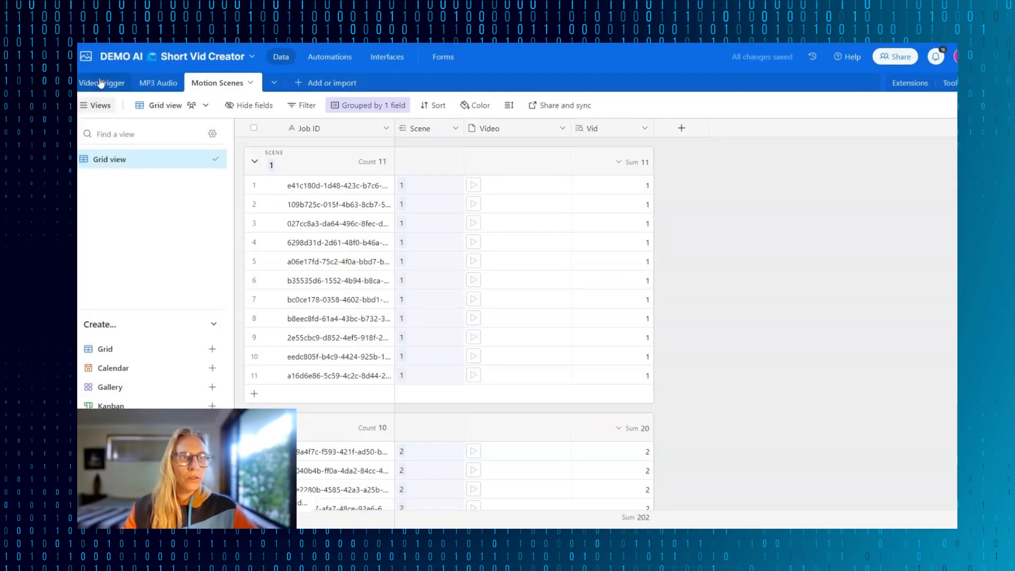
{"action": "left_click", "coordinate": [103, 83]}
{"action": "scroll", "coordinate": [445, 355], "scroll_direction": "down", "scroll_amount": 5}
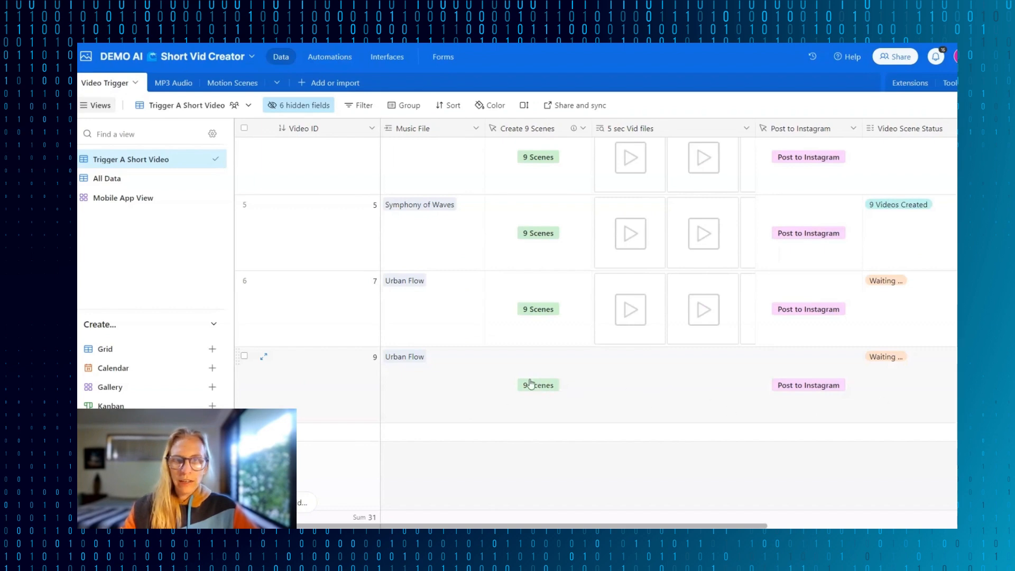
{"action": "left_click", "coordinate": [537, 386]}
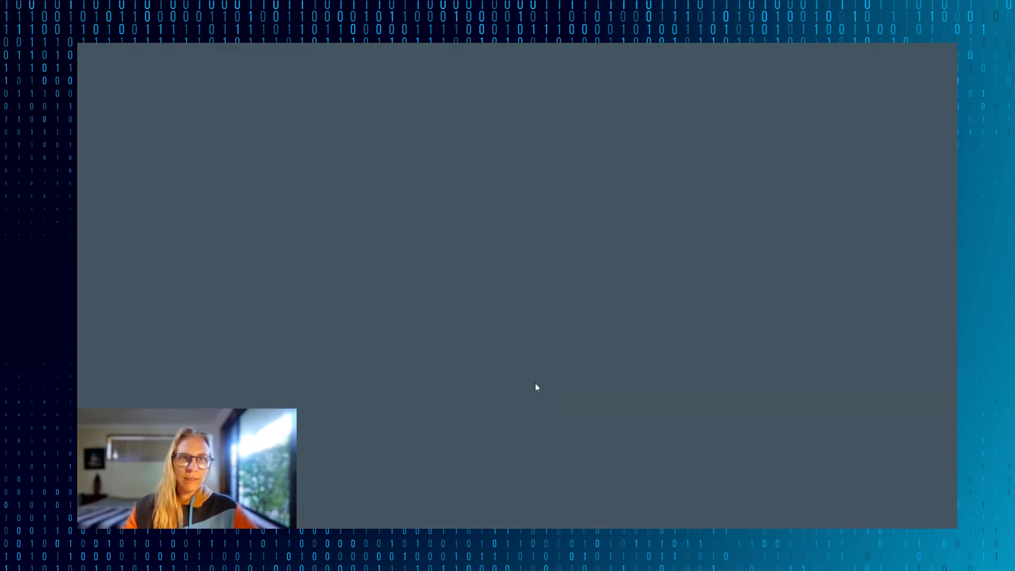
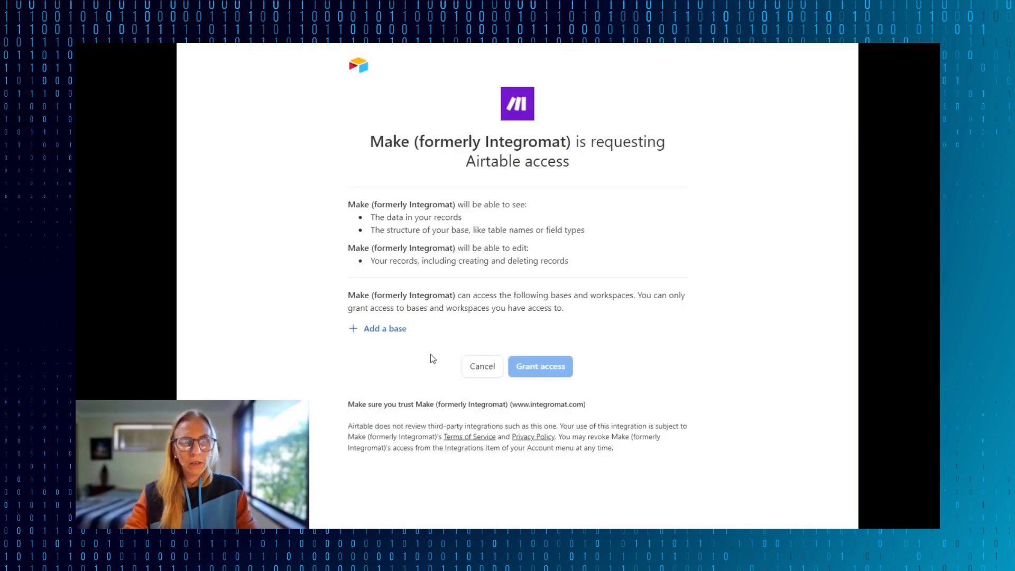
- Add the DEMO AI Short Vid Creator base to the Airtable bases that Make is allowed to access
{"action": "left_click", "coordinate": [376, 331]}
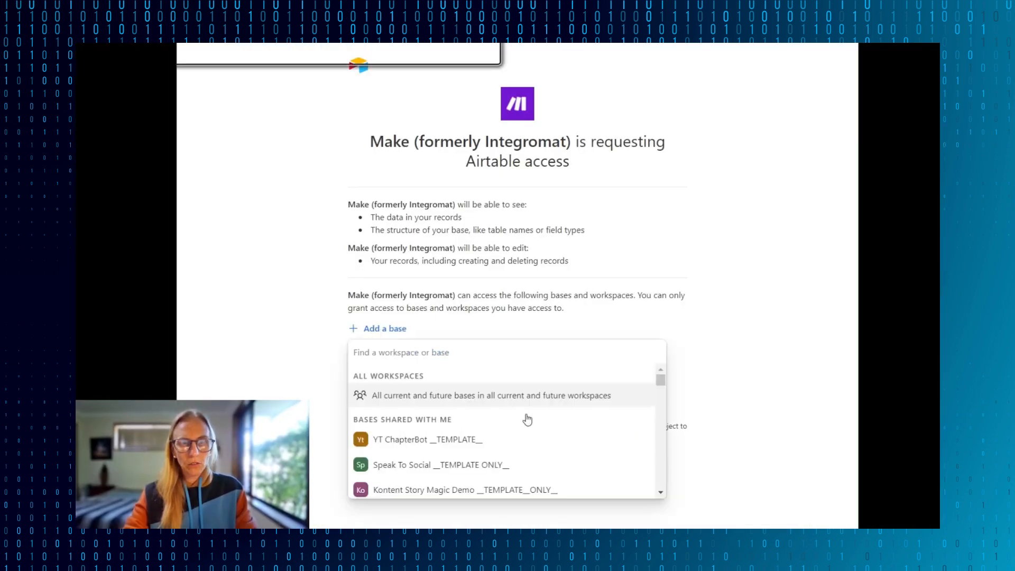
{"action": "scroll", "coordinate": [531, 429], "scroll_direction": "down", "scroll_amount": 10}
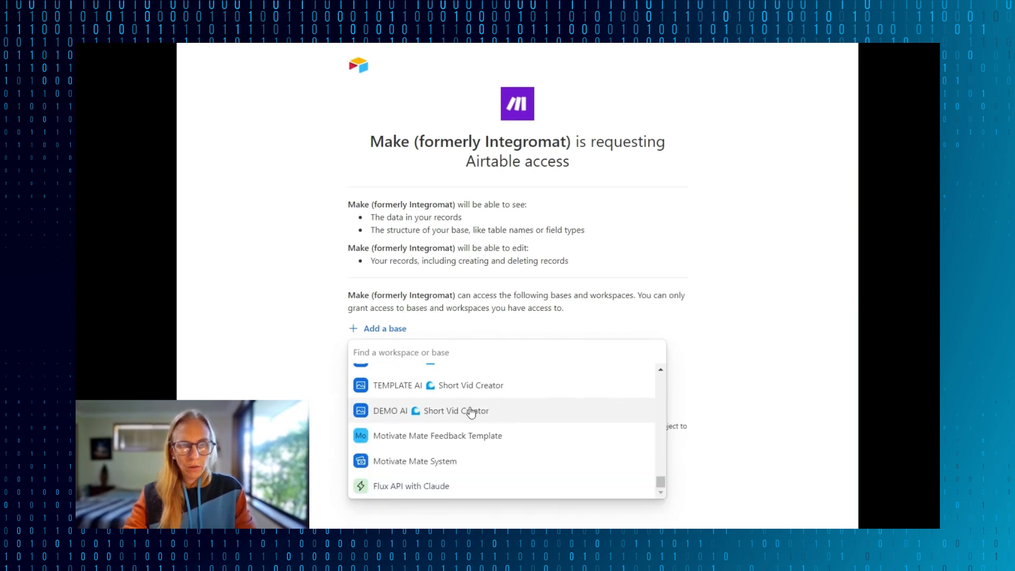
{"action": "left_click", "coordinate": [471, 411]}
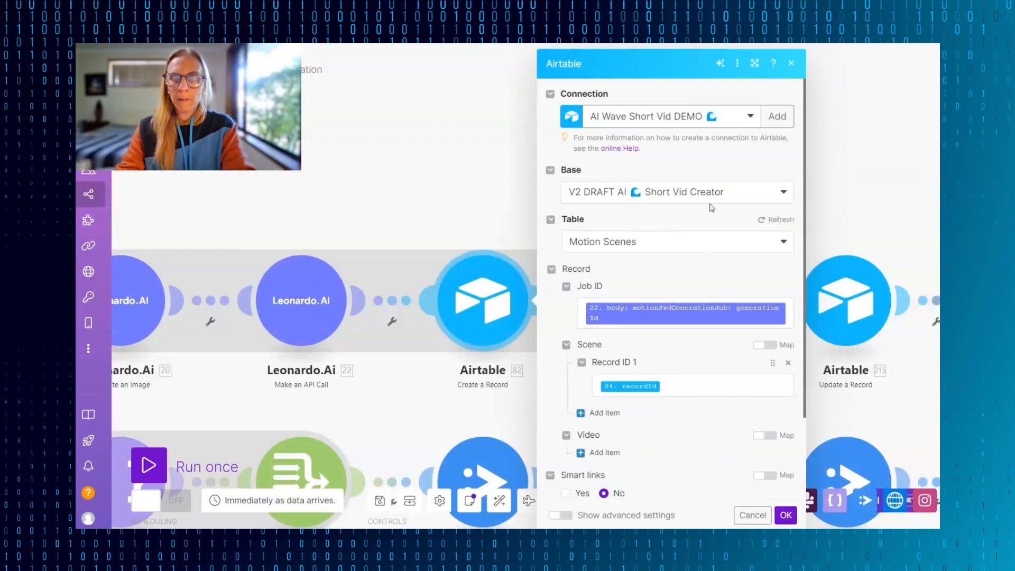
- Set the Create a Record module's base to DEMO AI Short Vid Creator and its table to Motion Scenes
{"action": "left_click", "coordinate": [756, 192]}
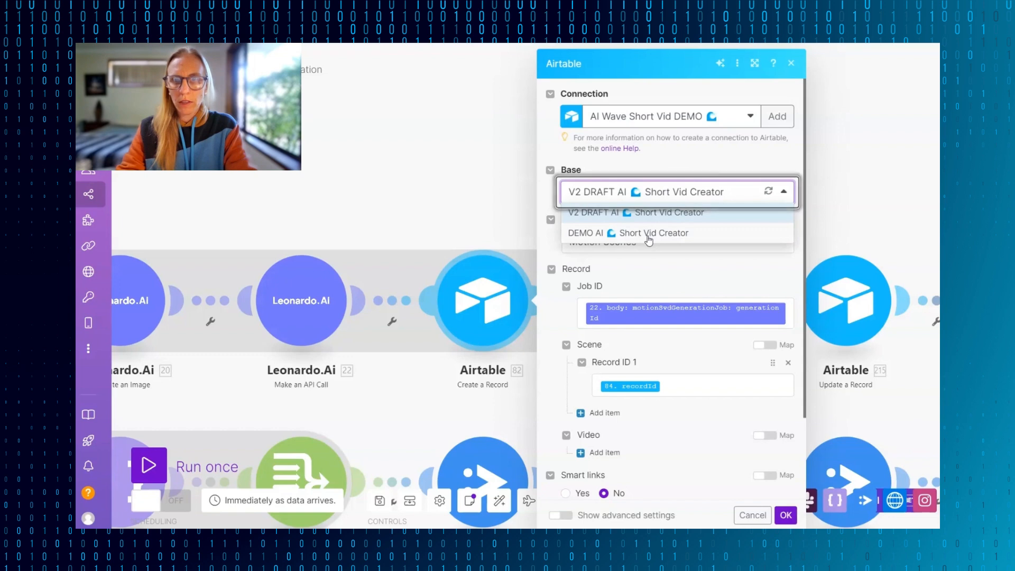
{"action": "left_click", "coordinate": [651, 234]}
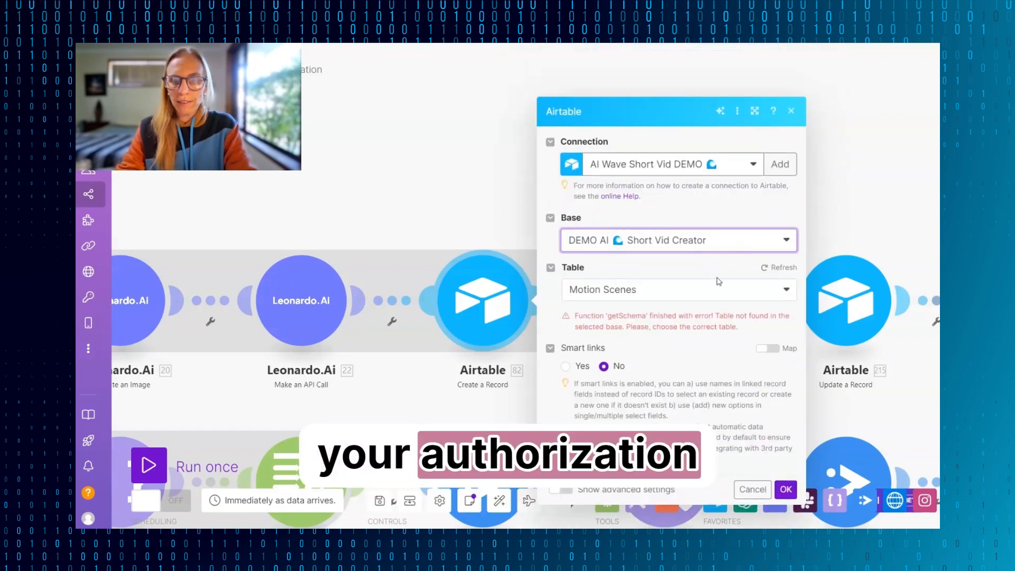
{"action": "left_click", "coordinate": [785, 290]}
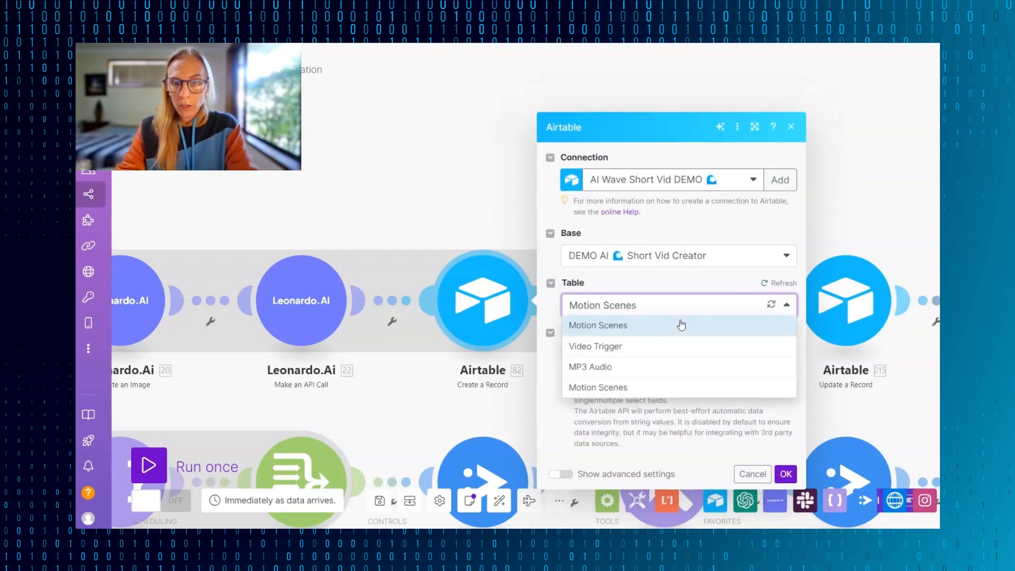
{"action": "left_click", "coordinate": [591, 390]}
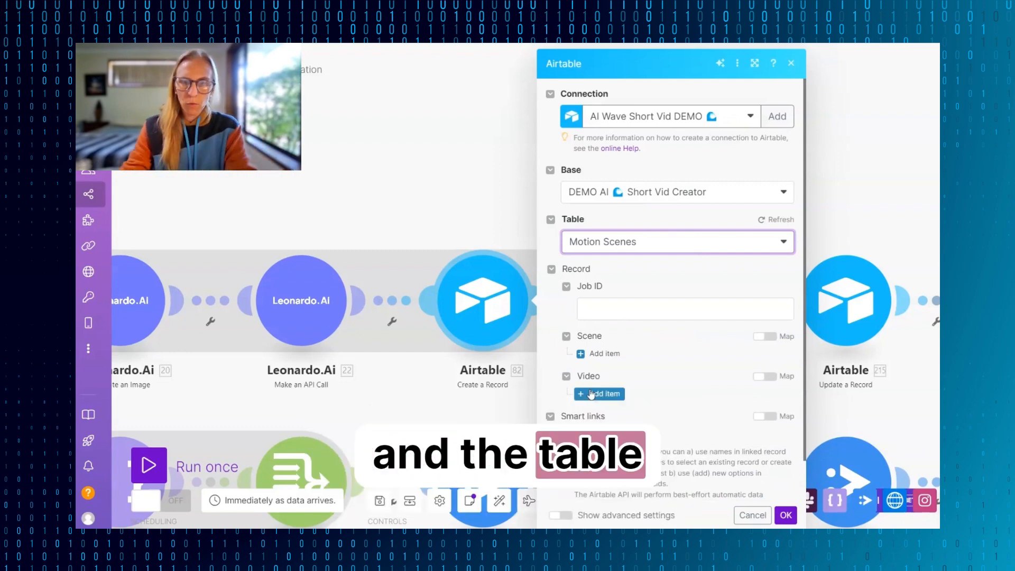
{"action": "left_click", "coordinate": [662, 289]}
{"action": "left_click_drag", "start_coordinate": [656, 276], "coordinate": [752, 512]}
{"action": "left_click", "coordinate": [753, 516]}
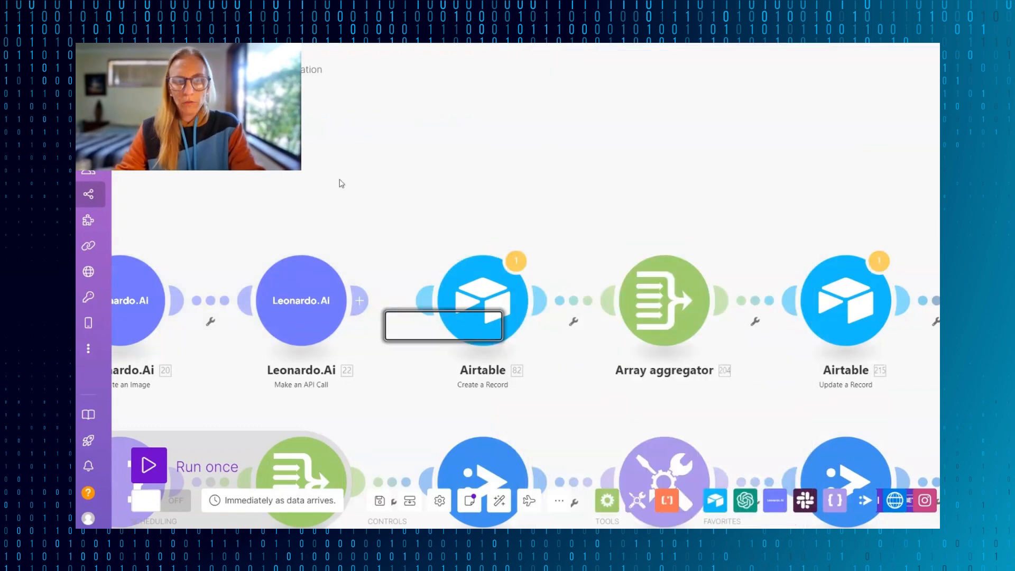
- Run the whole scenario once using the existing data in the webhook queue
{"action": "left_click_drag", "start_coordinate": [340, 180], "coordinate": [695, 150]}
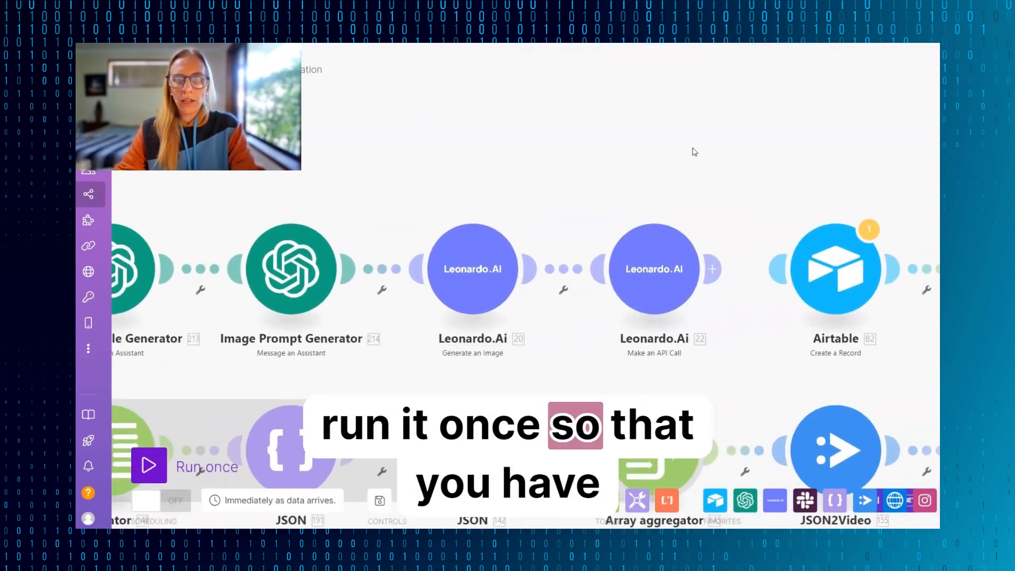
{"action": "scroll", "coordinate": [694, 150], "scroll_direction": "down", "scroll_amount": 3}
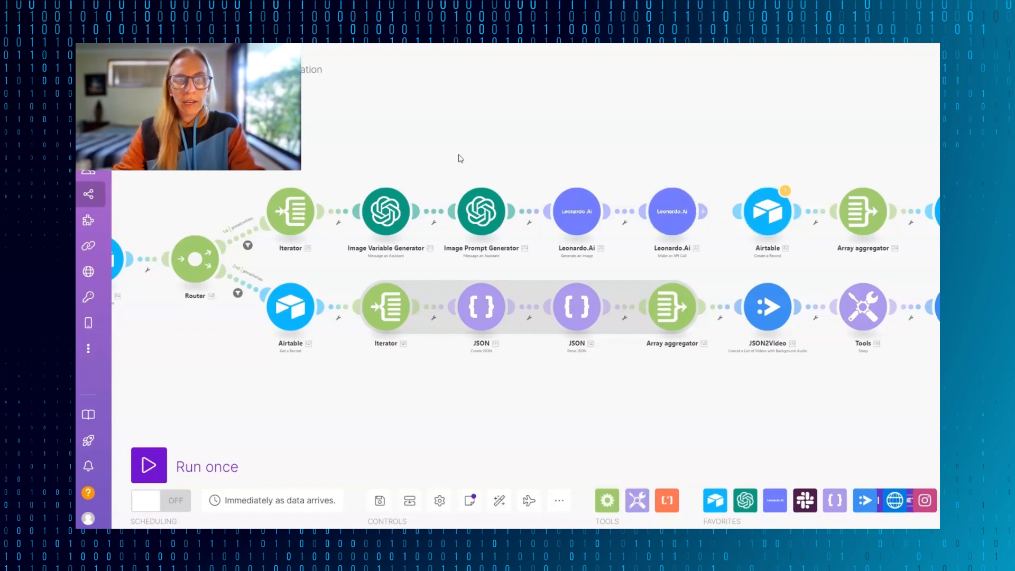
{"action": "scroll", "coordinate": [460, 159], "scroll_direction": "down", "scroll_amount": 1}
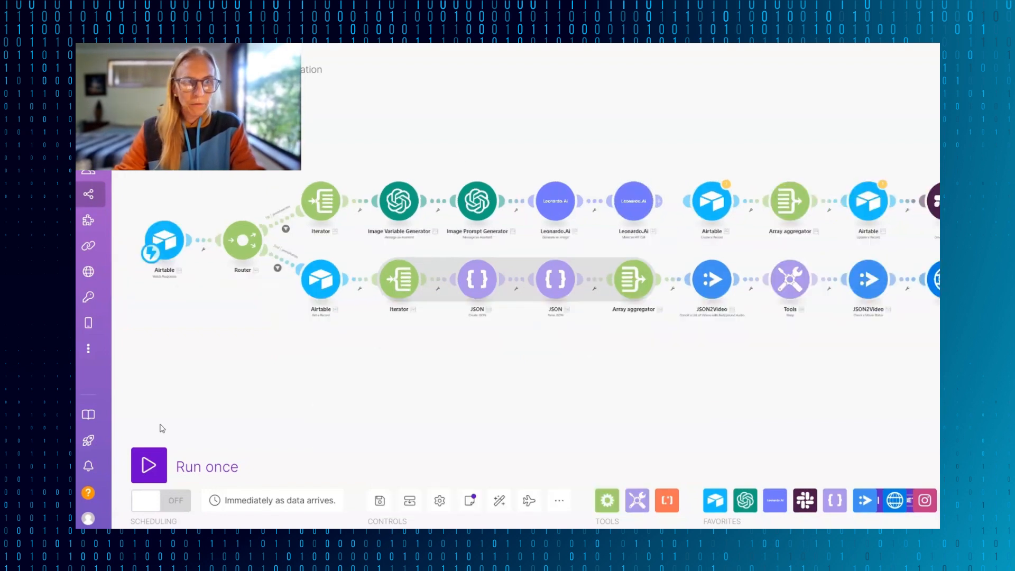
{"action": "left_click", "coordinate": [147, 469]}
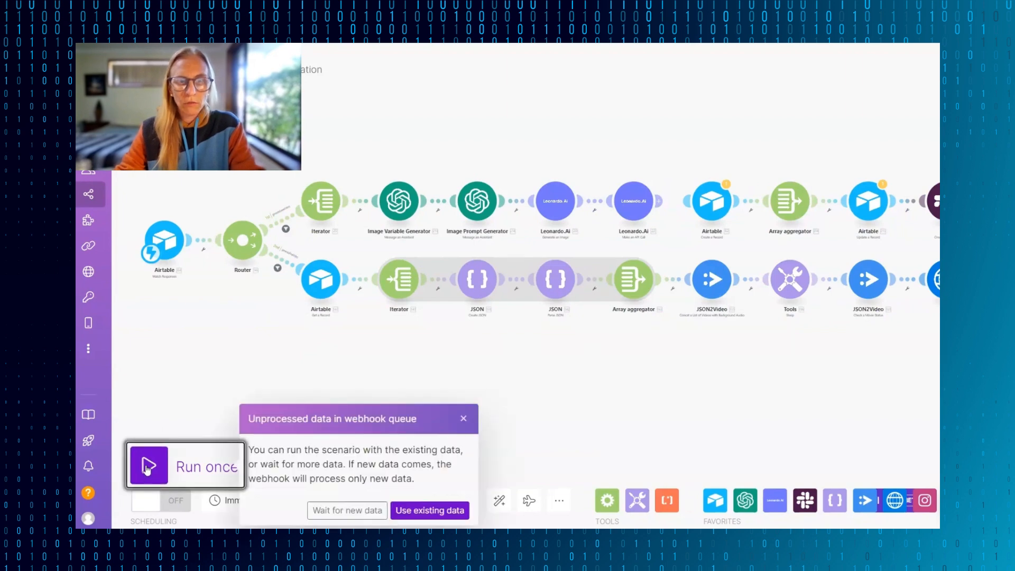
{"action": "left_click", "coordinate": [420, 511]}
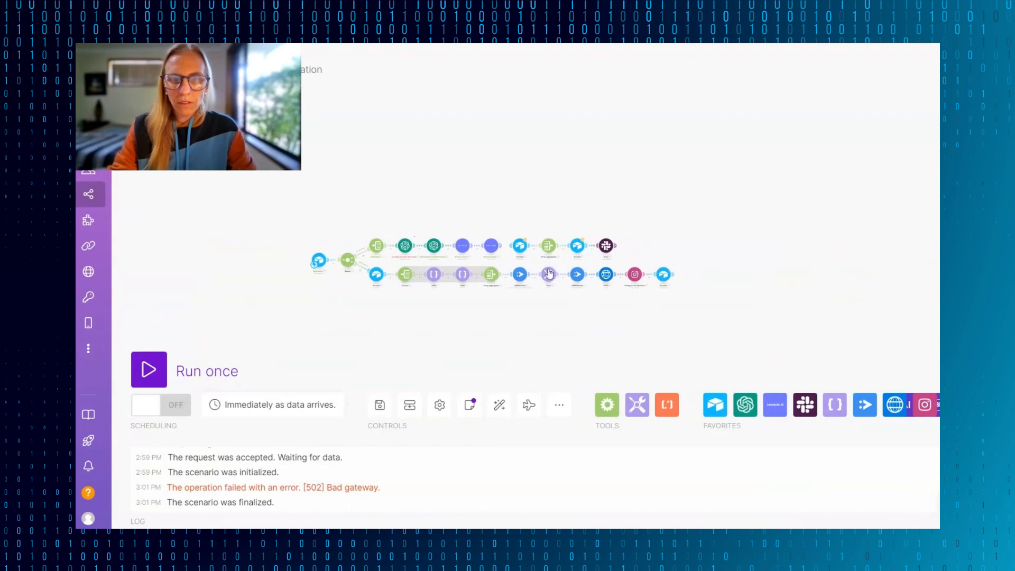
- In the Airtable Create a Record module, map Job ID to generationId from the Leonardo.Ai API call's motionSvdGenerationJob
{"action": "scroll", "coordinate": [650, 213], "scroll_direction": "up", "scroll_amount": 5}
{"action": "left_click", "coordinate": [439, 180]}
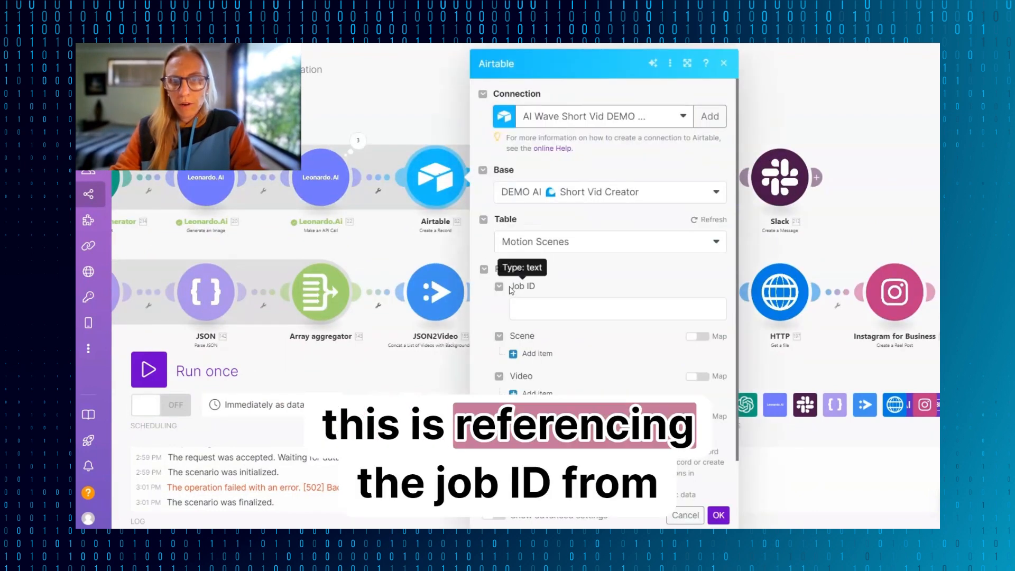
{"action": "left_click", "coordinate": [532, 304]}
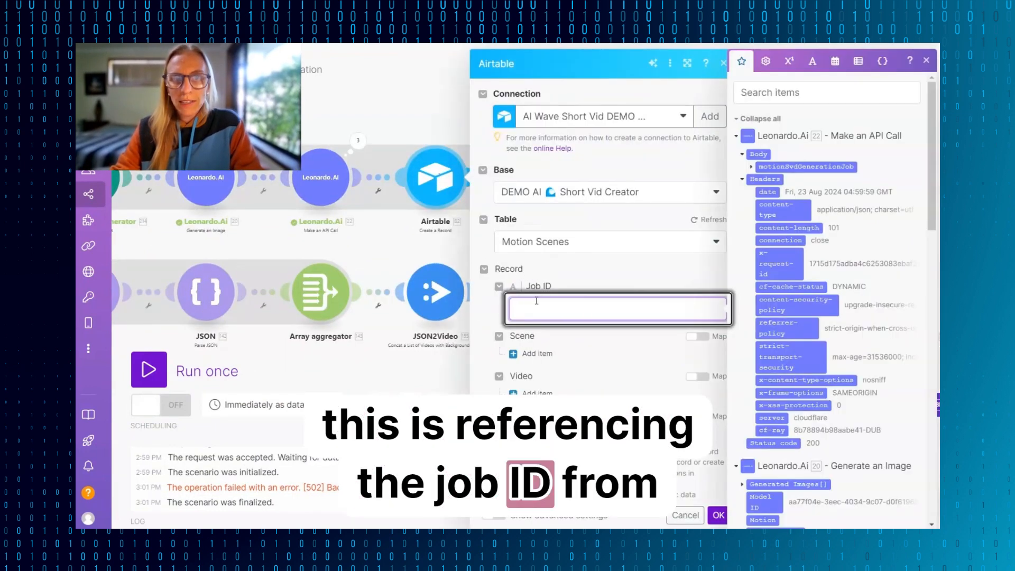
{"action": "left_click", "coordinate": [752, 168]}
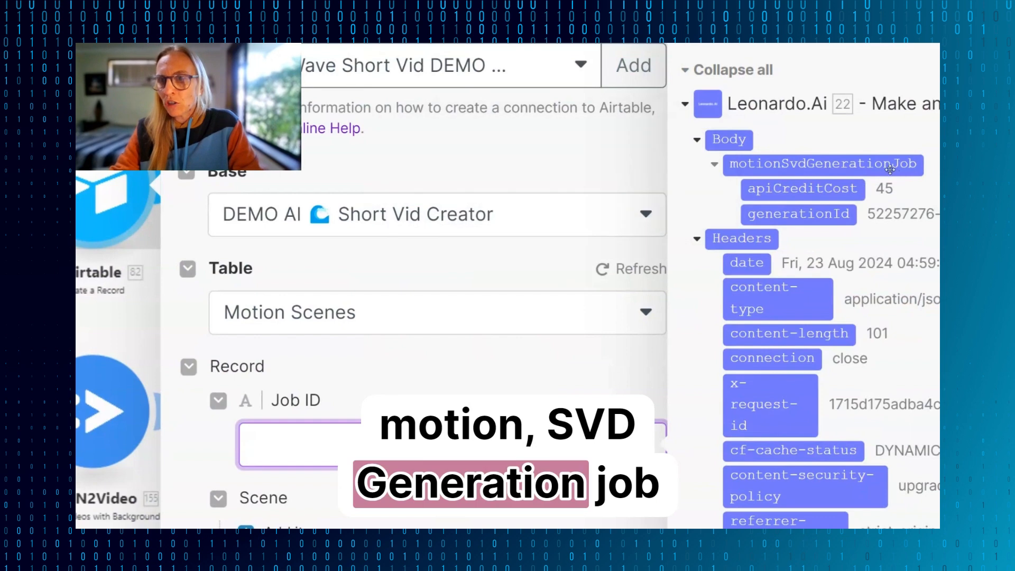
{"action": "left_click", "coordinate": [798, 214]}
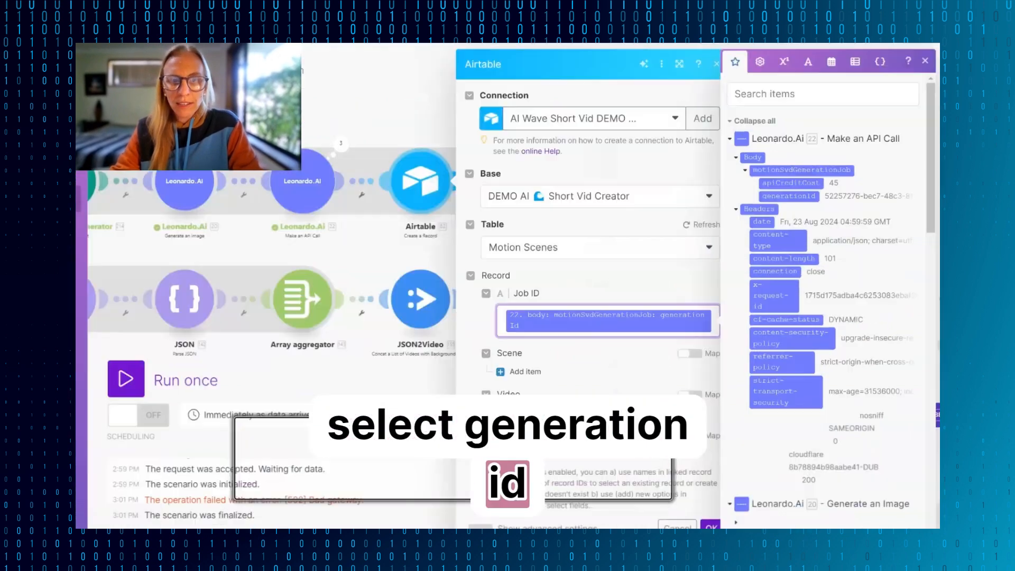
{"action": "left_click", "coordinate": [519, 372]}
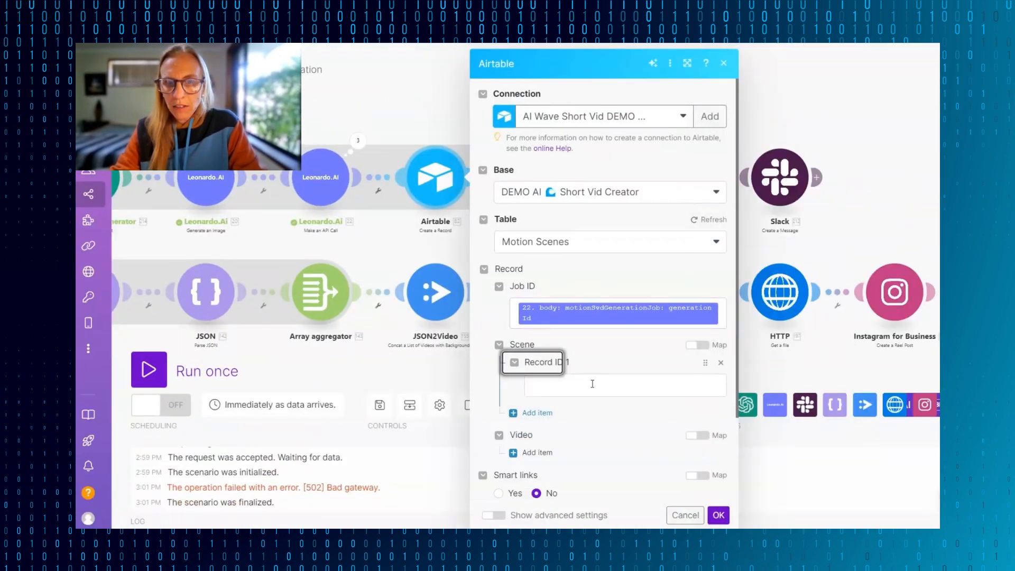
{"action": "left_click", "coordinate": [592, 384]}
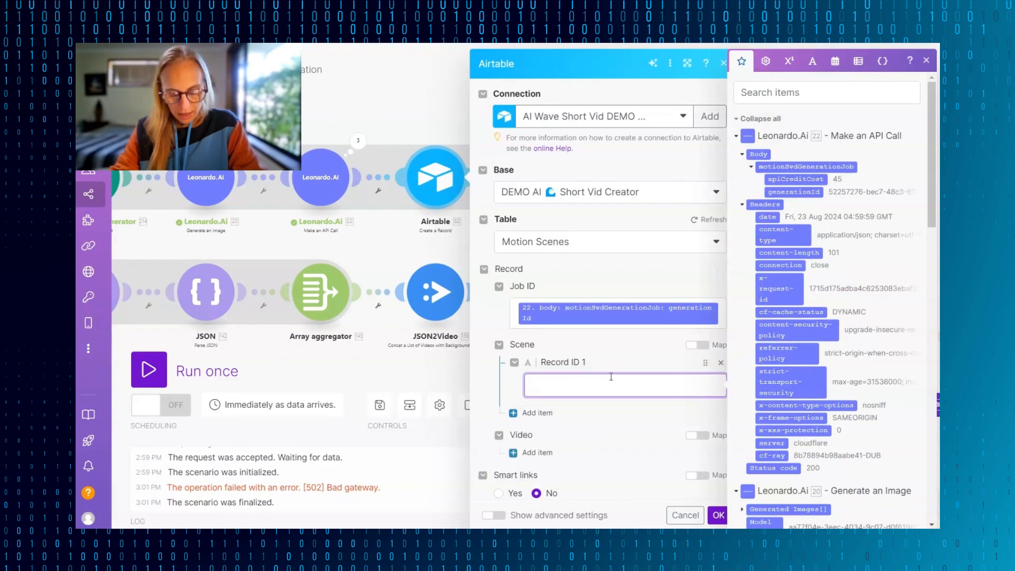
{"action": "scroll", "coordinate": [611, 377], "scroll_direction": "down", "scroll_amount": 2}
{"action": "scroll", "coordinate": [828, 403], "scroll_direction": "down", "scroll_amount": 15}
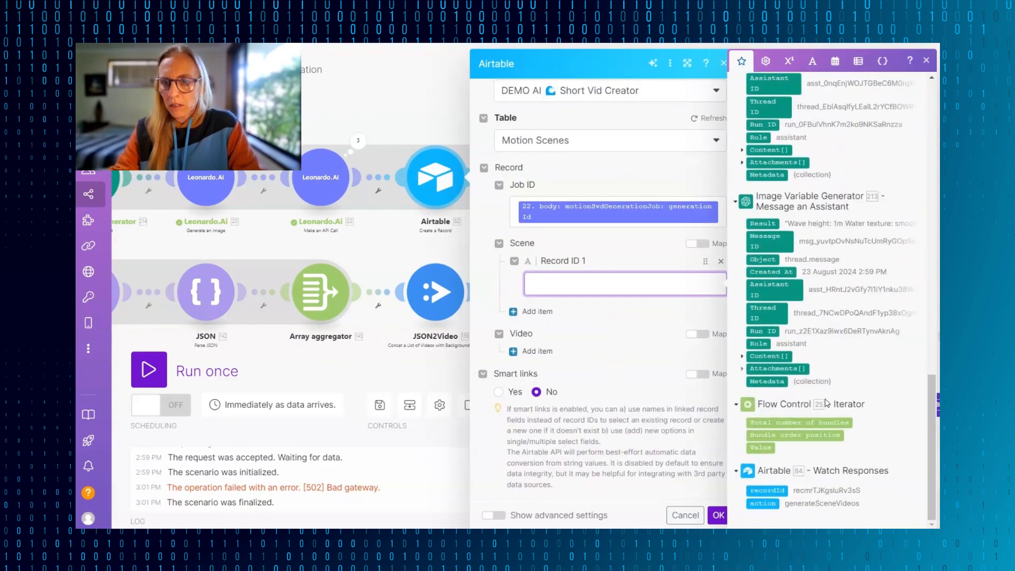
{"action": "left_click", "coordinate": [771, 492]}
{"action": "left_click", "coordinate": [538, 351]}
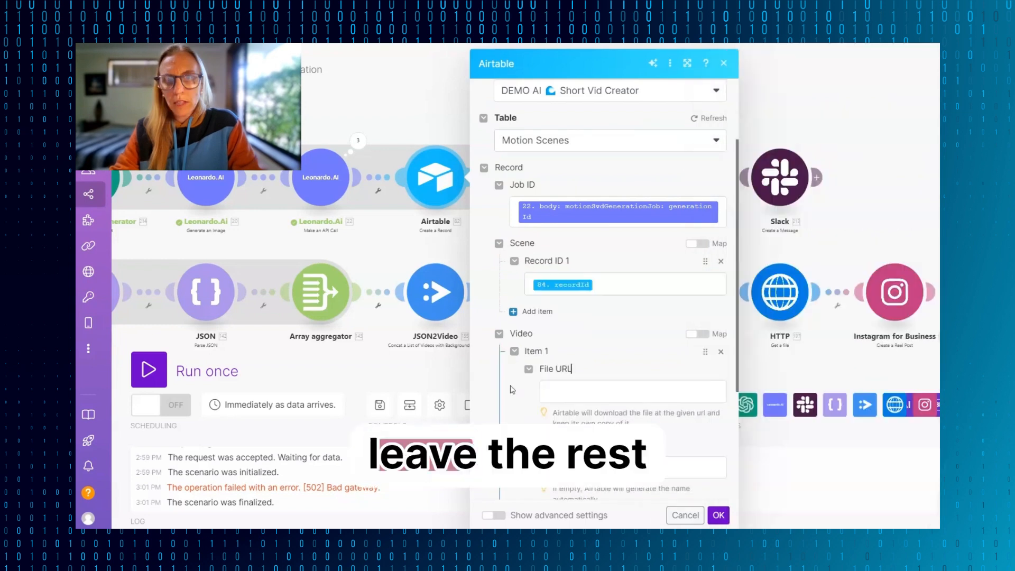
{"action": "left_click", "coordinate": [721, 354]}
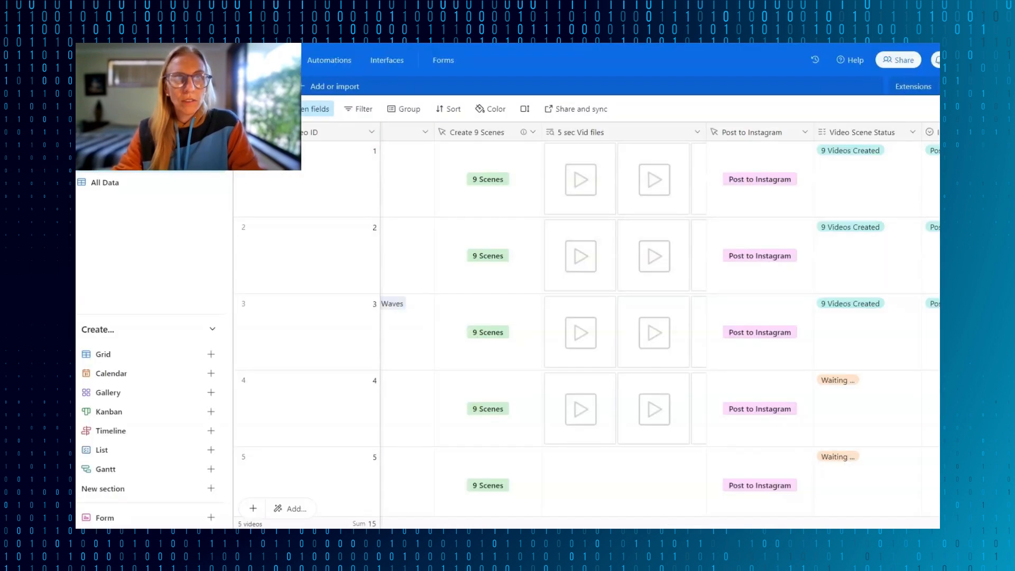
- Review the job IDs and scenes in Airtable's Motion Scenes table and save the Create a Record module in Make
{"action": "left_click", "coordinate": [244, 86]}
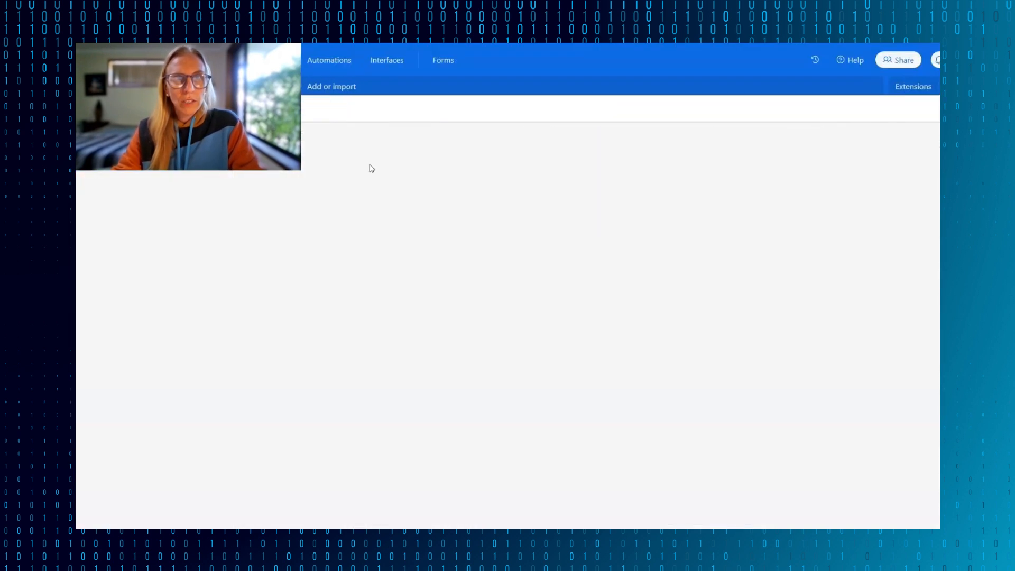
{"action": "scroll", "coordinate": [349, 259], "scroll_direction": "down", "scroll_amount": 15}
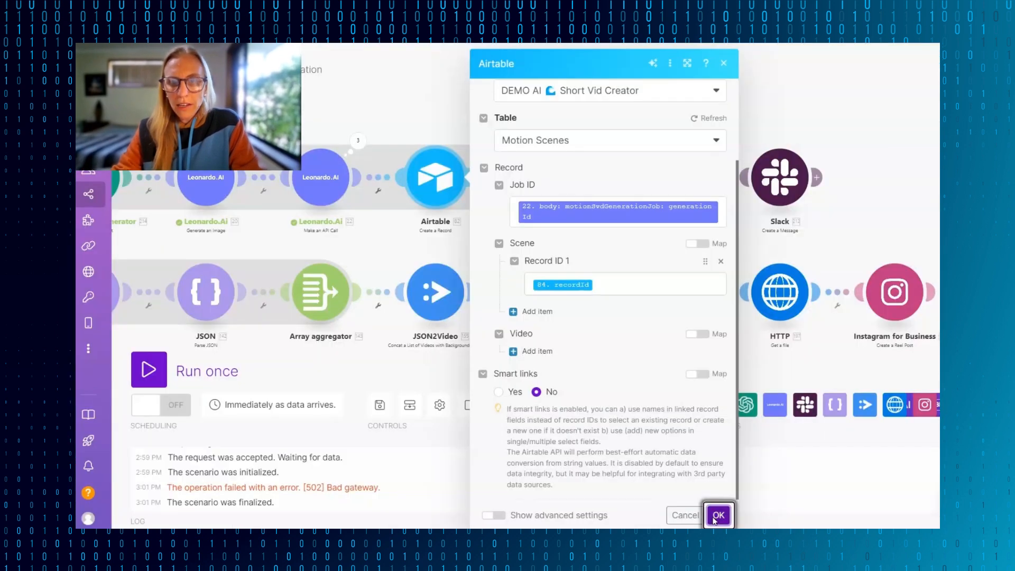
{"action": "left_click", "coordinate": [716, 516]}
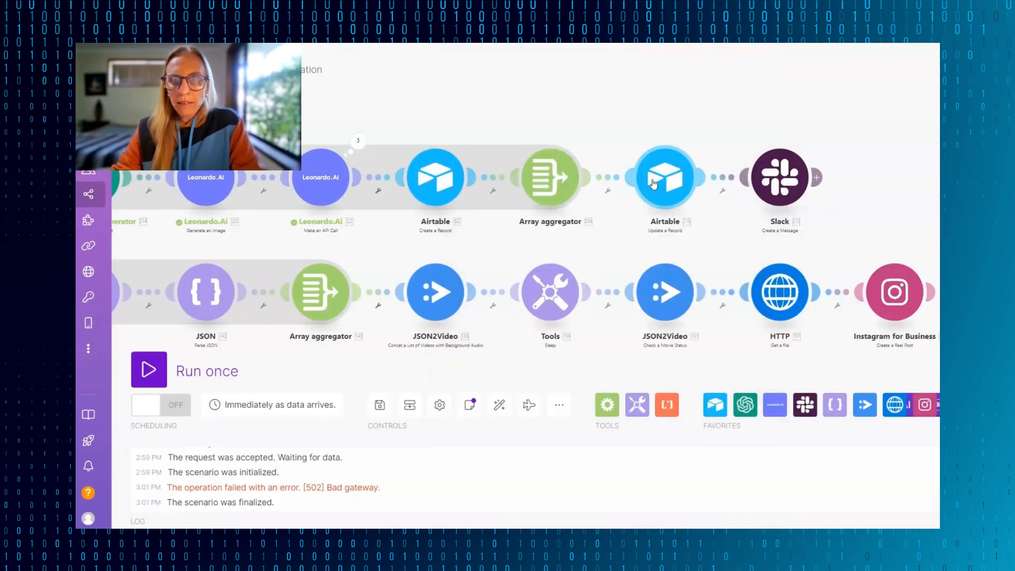
- Set the Airtable Update a Record module's connection to AI Wave Short Vid DEMO and its base to DEMO AI Short Vid Creator
{"action": "left_click", "coordinate": [654, 183]}
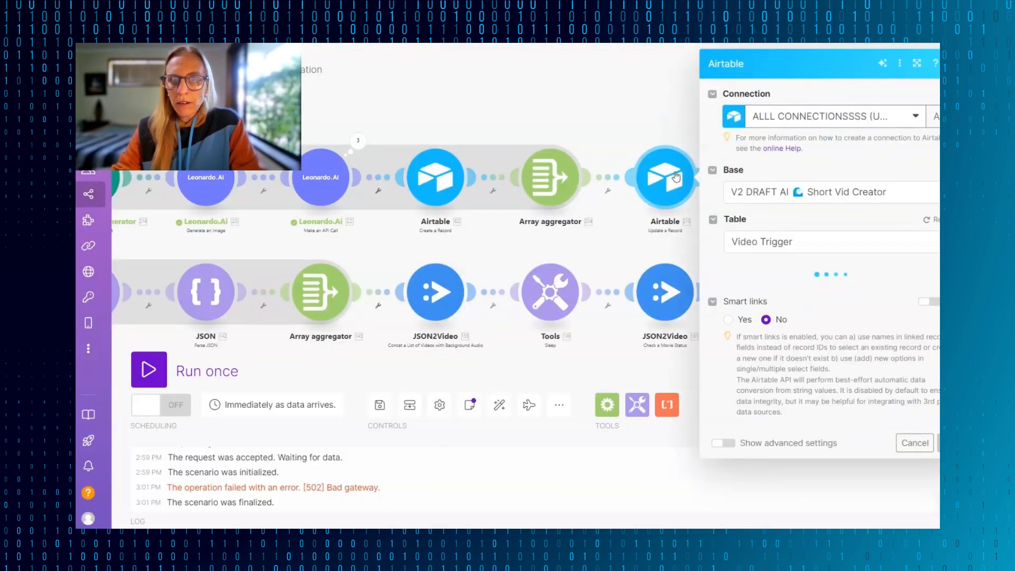
{"action": "scroll", "coordinate": [853, 150], "scroll_direction": "down", "scroll_amount": 2}
{"action": "scroll", "coordinate": [865, 150], "scroll_direction": "up", "scroll_amount": 2}
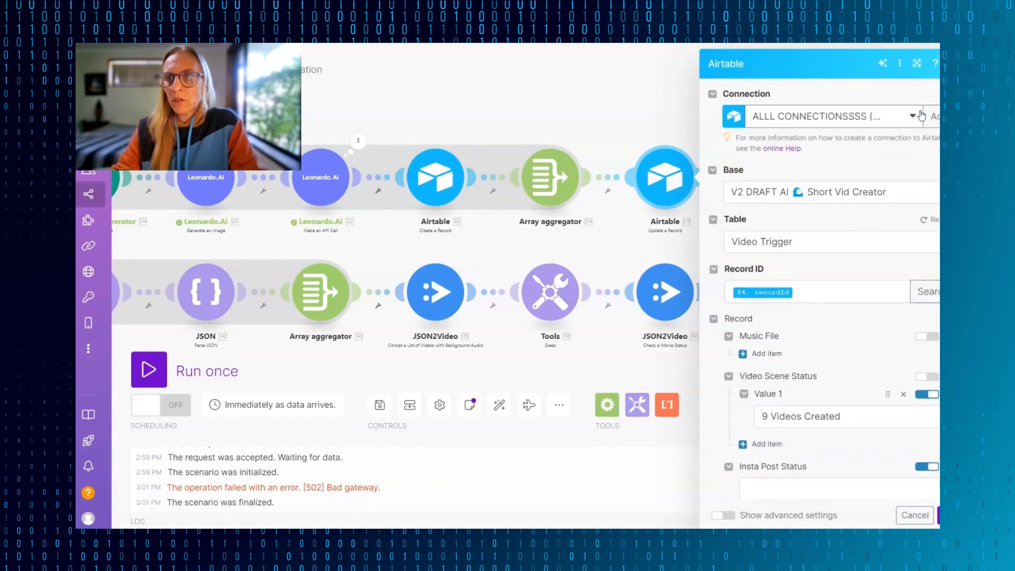
{"action": "left_click", "coordinate": [916, 115]}
{"action": "left_click", "coordinate": [870, 139]}
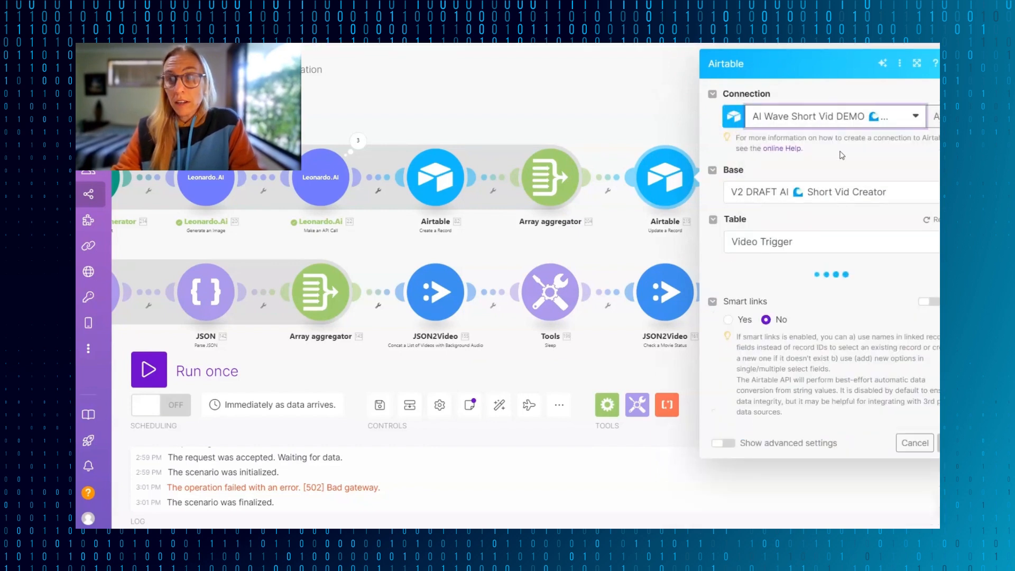
{"action": "left_click", "coordinate": [841, 198]}
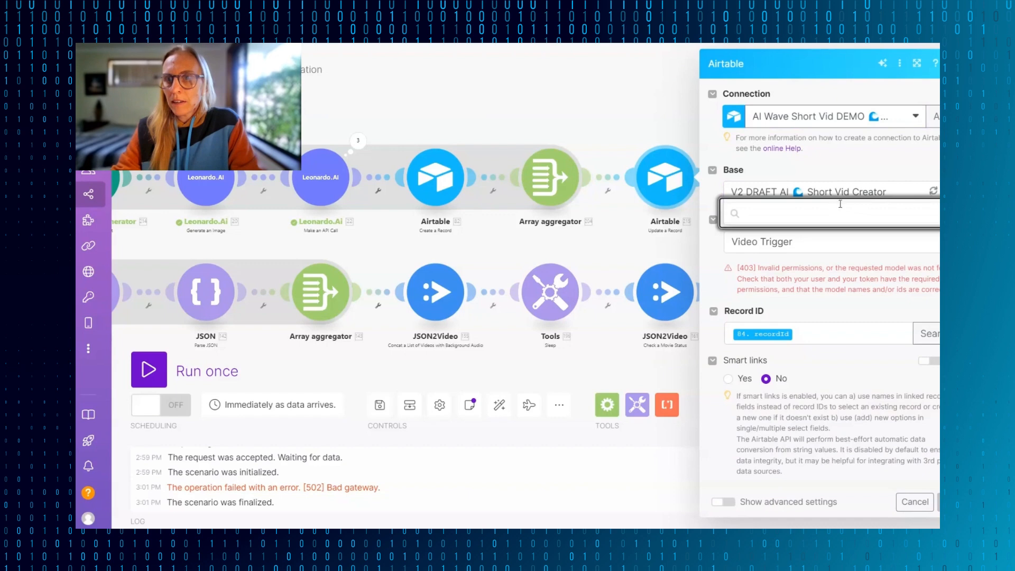
{"action": "left_click", "coordinate": [923, 243]}
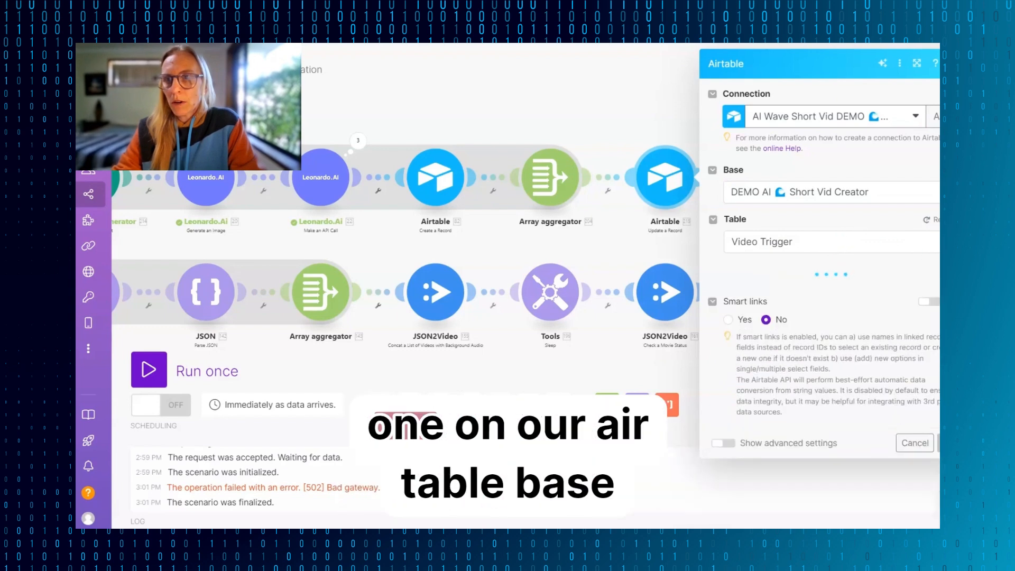
- Select the Video Trigger table of the DEMO base in Update a Record and refresh its record fields
{"action": "left_click", "coordinate": [819, 241]}
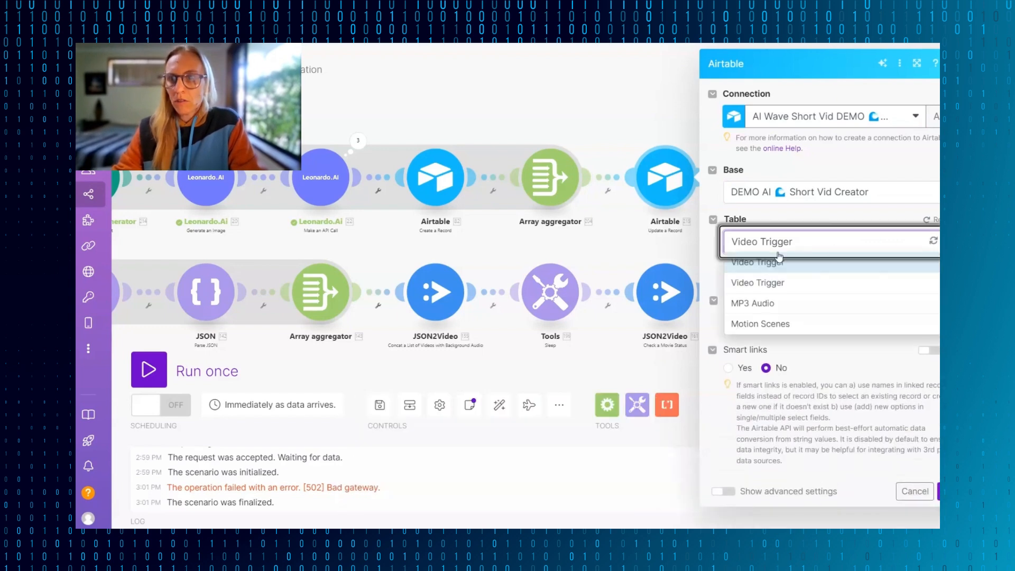
{"action": "left_click", "coordinate": [751, 285]}
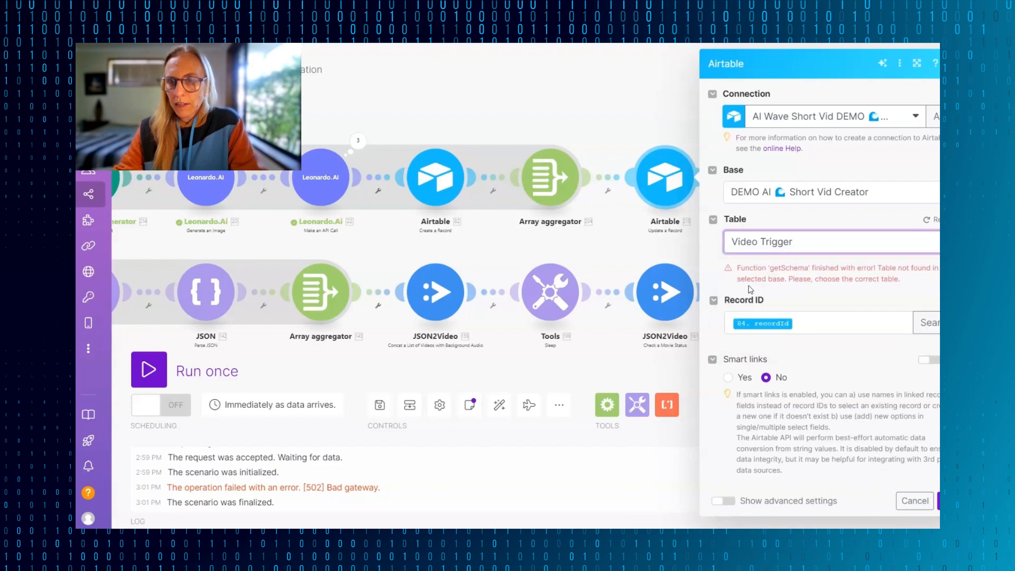
{"action": "left_click", "coordinate": [928, 222]}
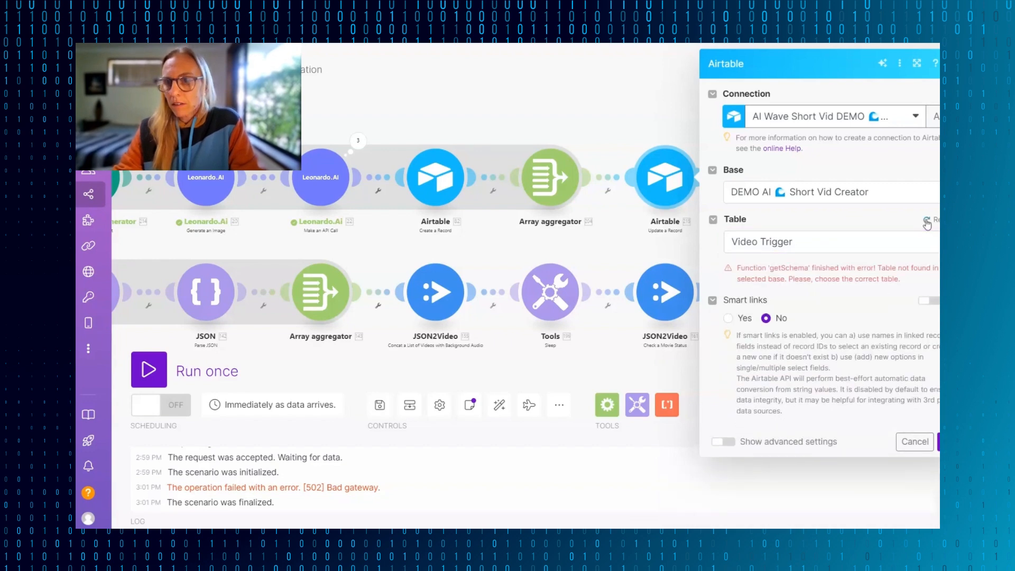
{"action": "scroll", "coordinate": [907, 387], "scroll_direction": "down", "scroll_amount": 1}
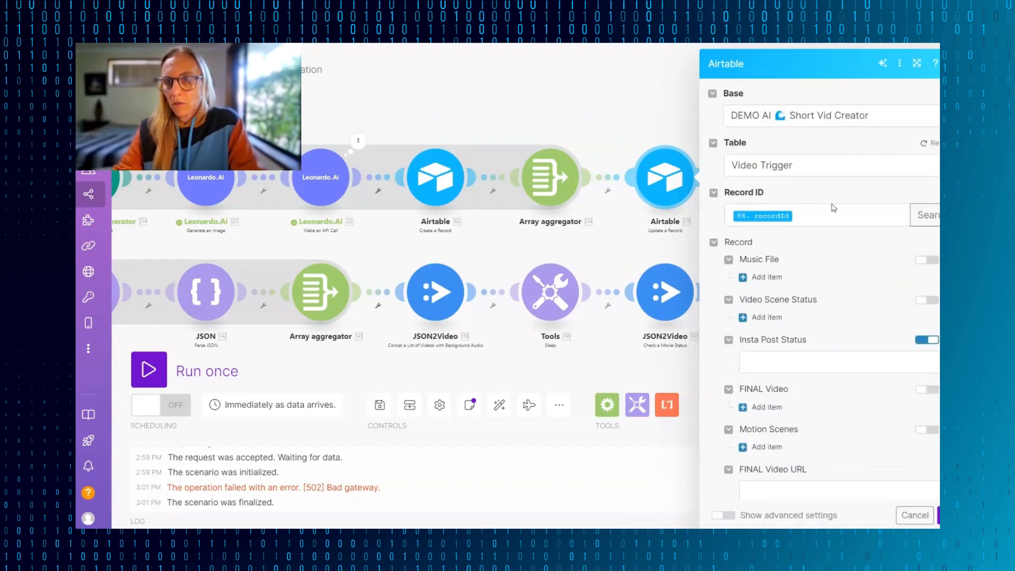
{"action": "scroll", "coordinate": [838, 292], "scroll_direction": "down", "scroll_amount": 2}
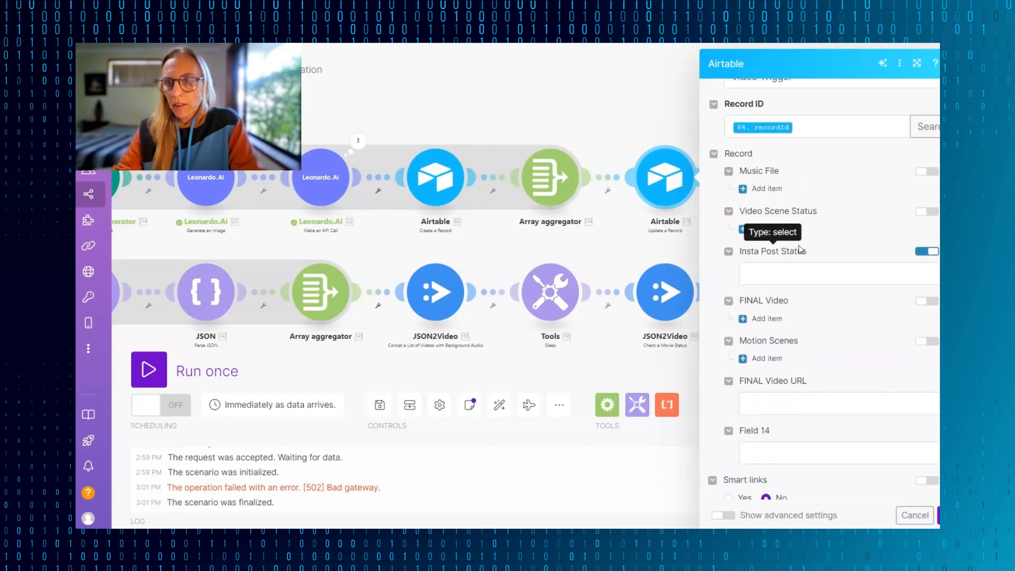
{"action": "scroll", "coordinate": [788, 275], "scroll_direction": "down", "scroll_amount": 2}
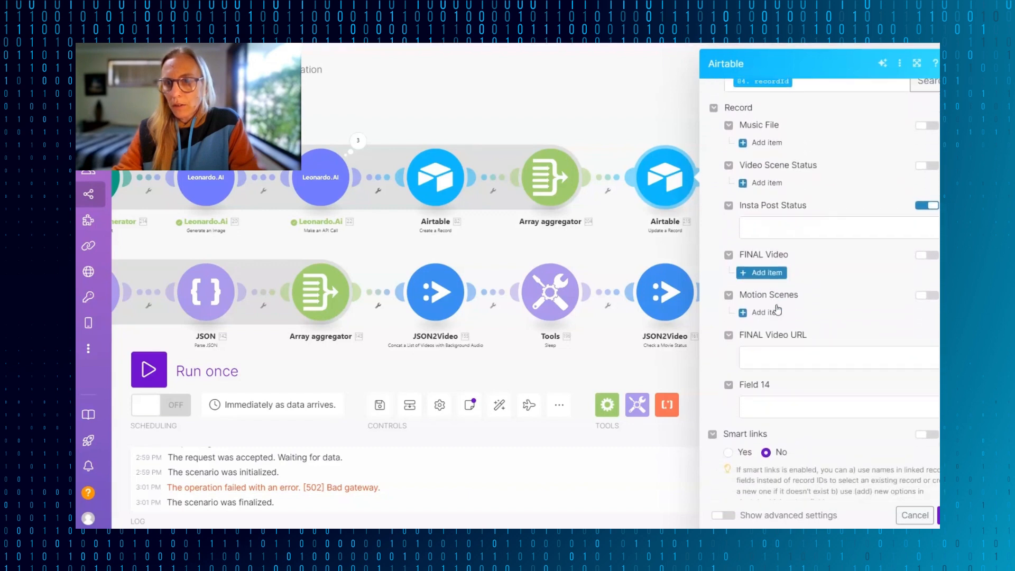
- Enable mapping for Video Scene Status in Update a Record and open that field's settings in Airtable's Video Trigger table
{"action": "left_click", "coordinate": [777, 305]}
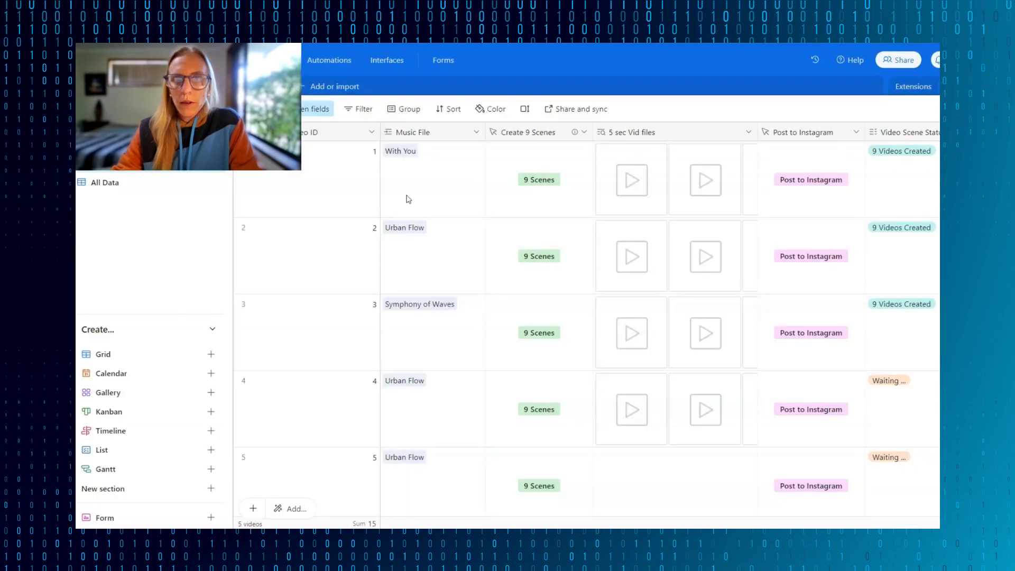
{"action": "scroll", "coordinate": [661, 184], "scroll_direction": "right", "scroll_amount": 5}
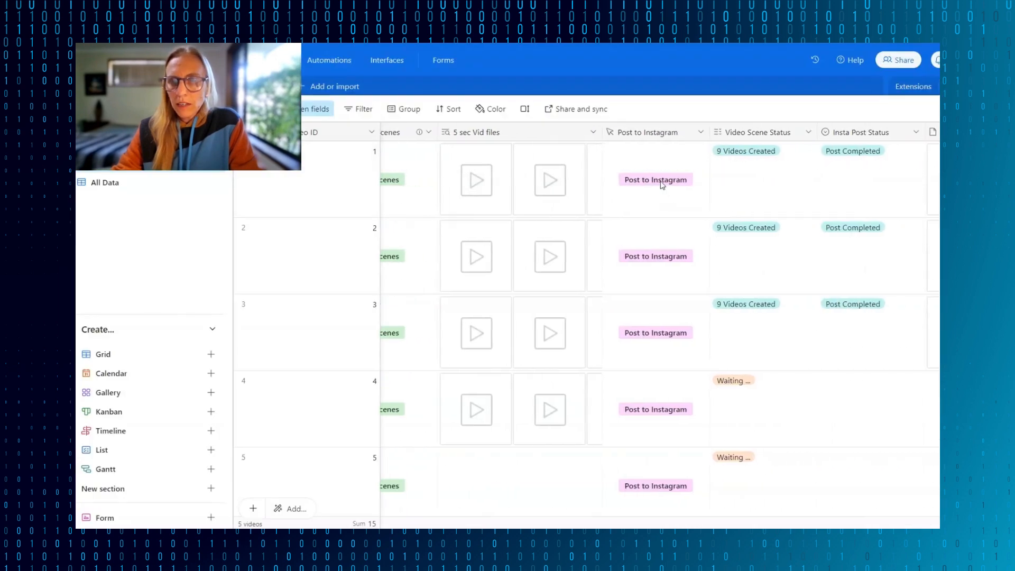
{"action": "scroll", "coordinate": [662, 185], "scroll_direction": "right", "scroll_amount": 2}
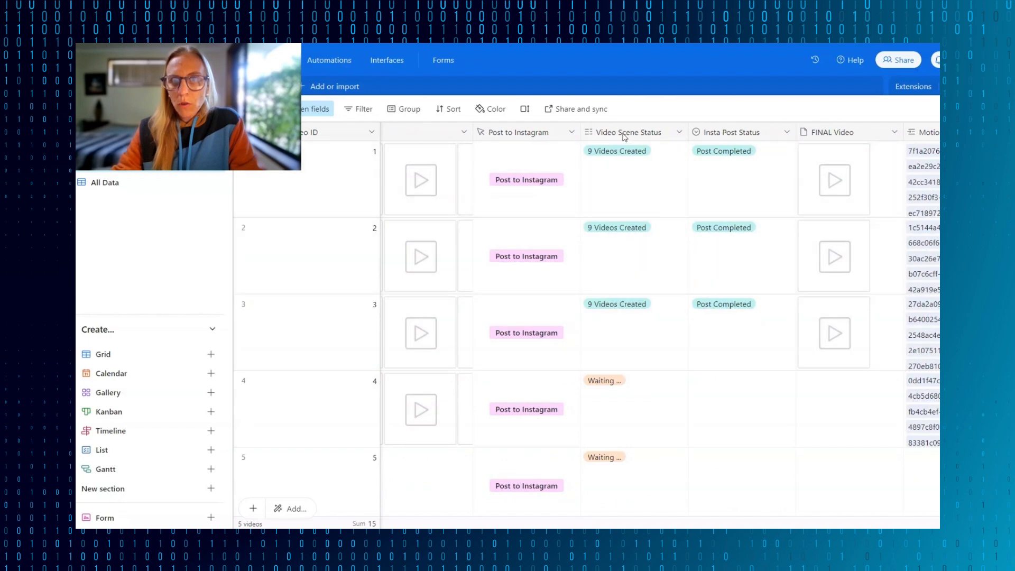
{"action": "left_click", "coordinate": [603, 382]}
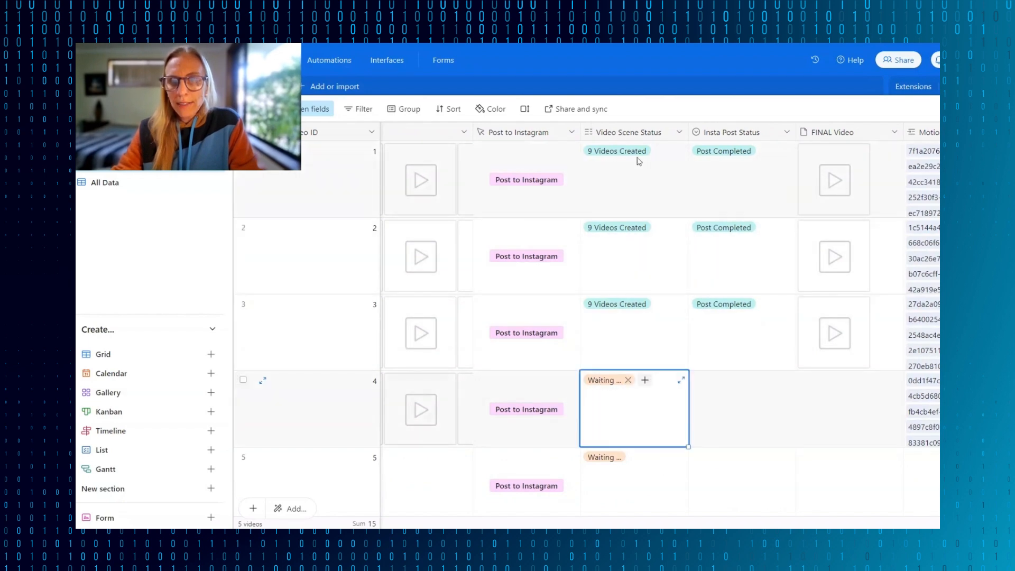
{"action": "left_click", "coordinate": [633, 133]}
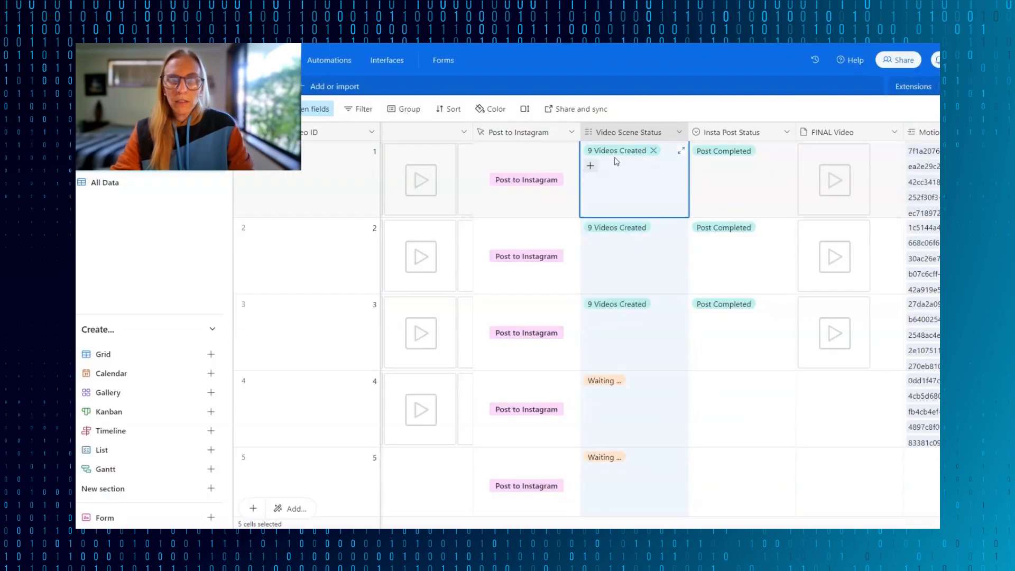
{"action": "double_click", "coordinate": [639, 133]}
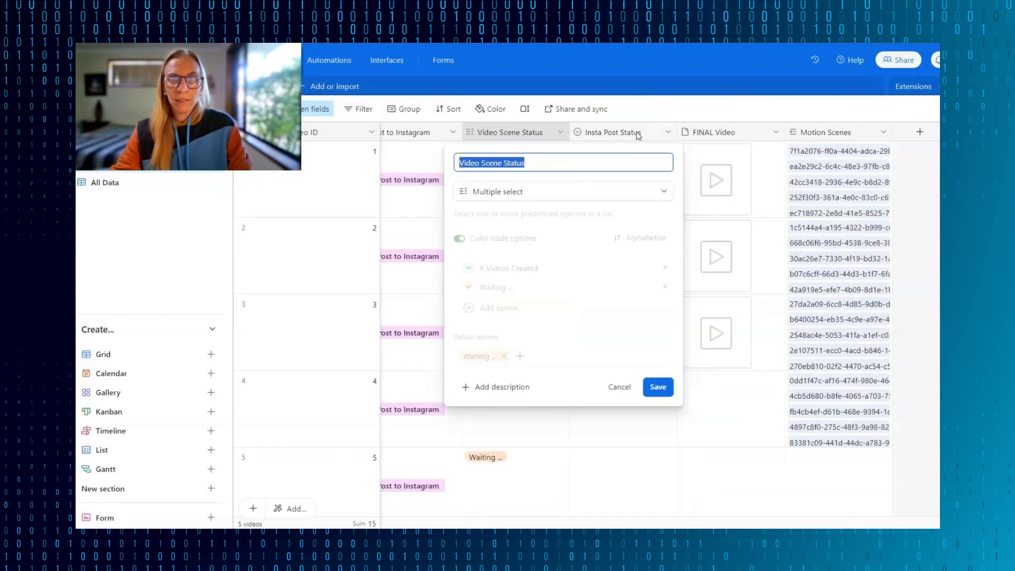
- Copy the 9 Videos Created option name into Make's Video Scene Status field and finish the Update a Record module
{"action": "left_click", "coordinate": [496, 280]}
{"action": "left_click", "coordinate": [506, 271]}
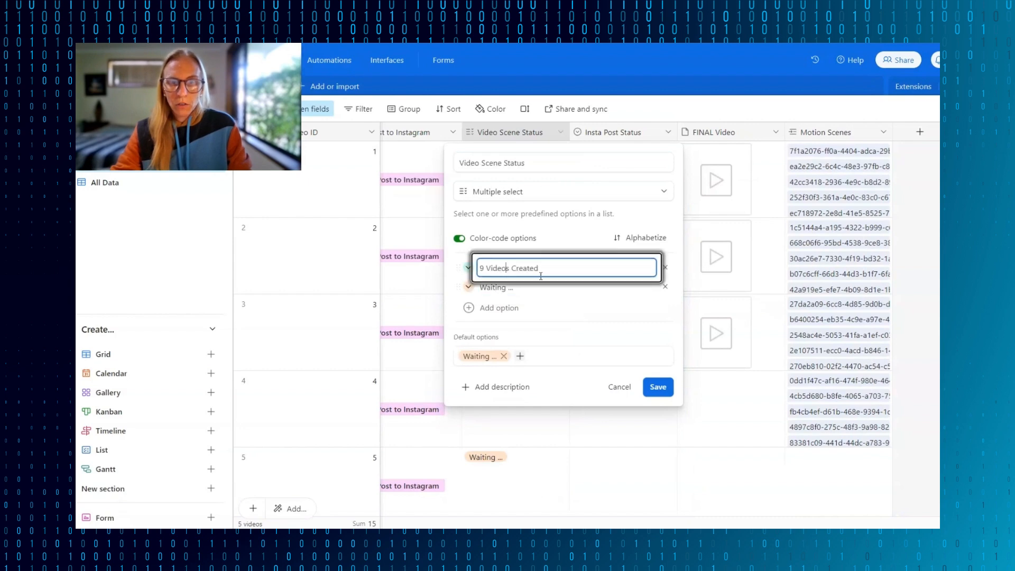
{"action": "left_click_drag", "start_coordinate": [487, 272], "coordinate": [479, 269]}
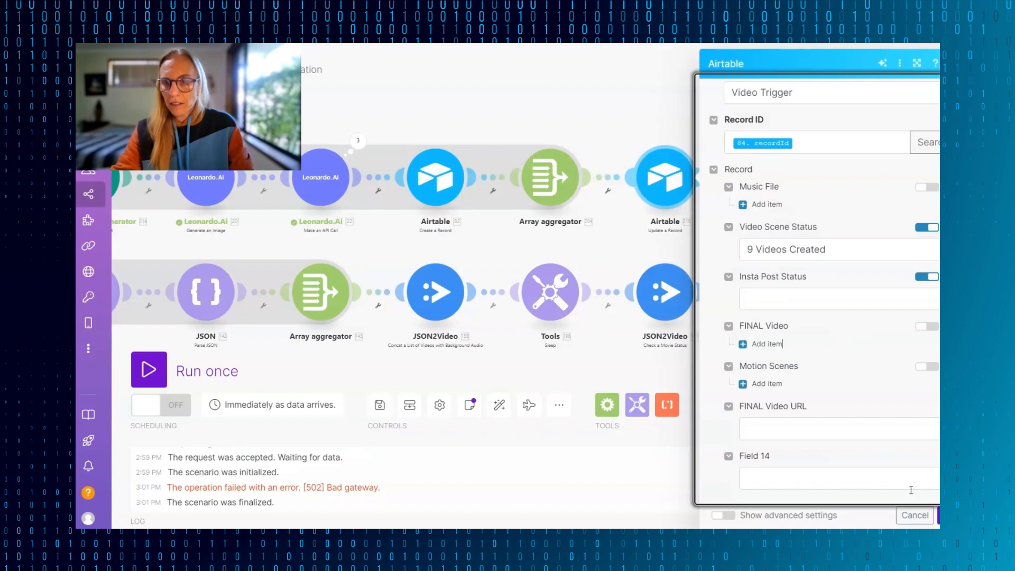
{"action": "scroll", "coordinate": [838, 330], "scroll_direction": "down", "scroll_amount": 3}
{"action": "left_click", "coordinate": [713, 208]}
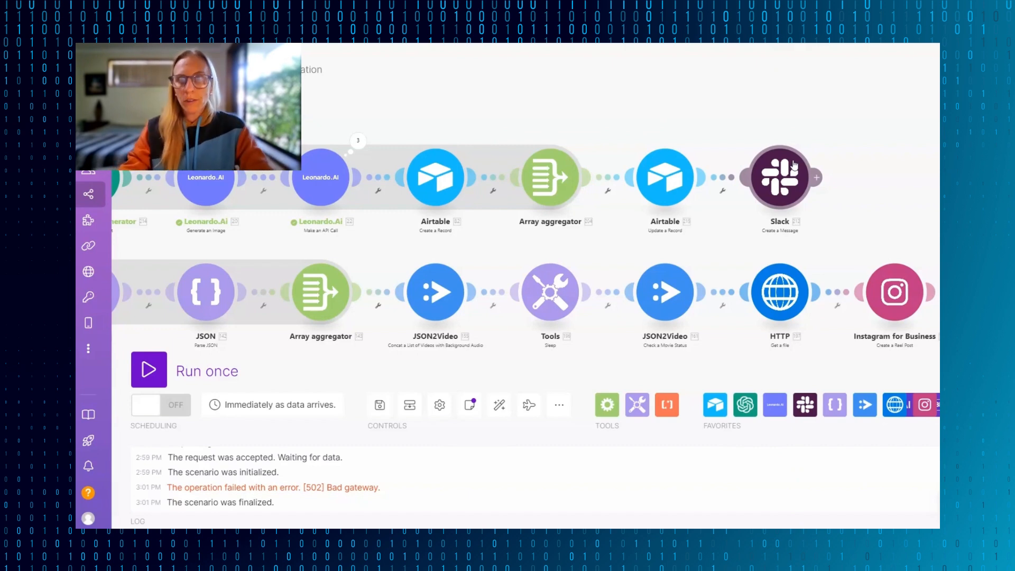
- Open the Slack Create a Message module and view the connection types available for a new connection
{"action": "left_click", "coordinate": [777, 159]}
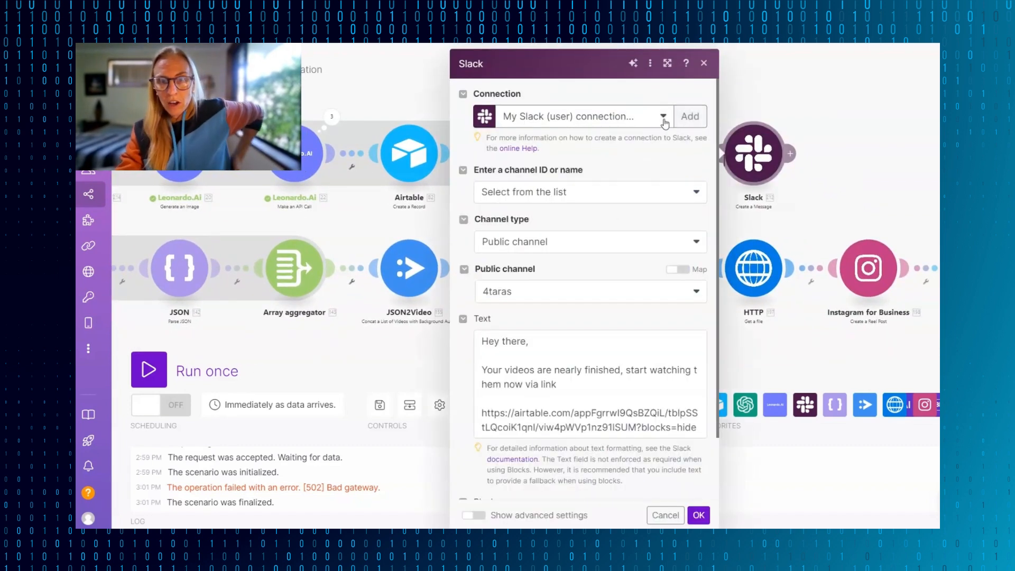
{"action": "left_click", "coordinate": [649, 114]}
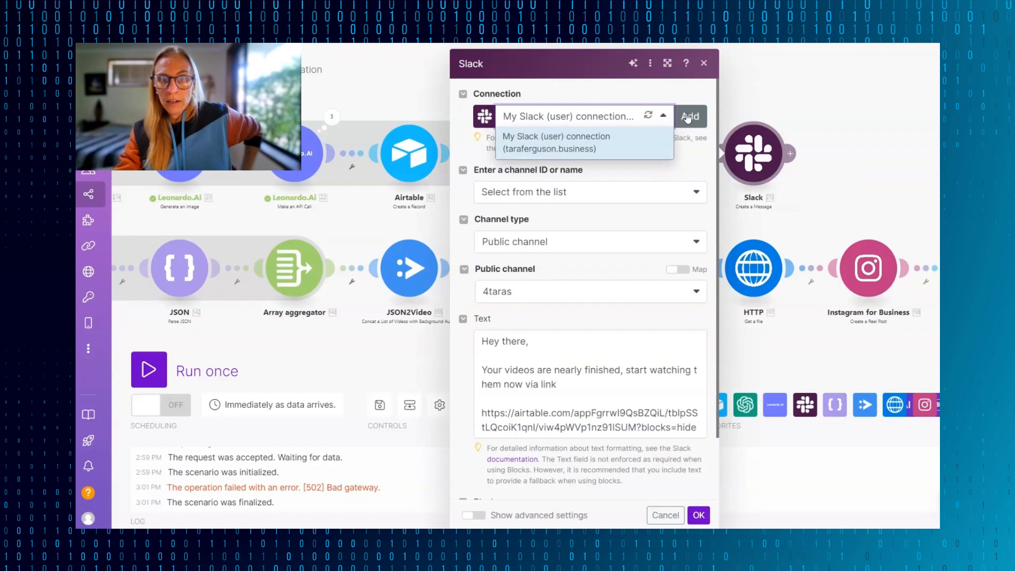
{"action": "left_click", "coordinate": [688, 116]}
{"action": "left_click", "coordinate": [814, 119]}
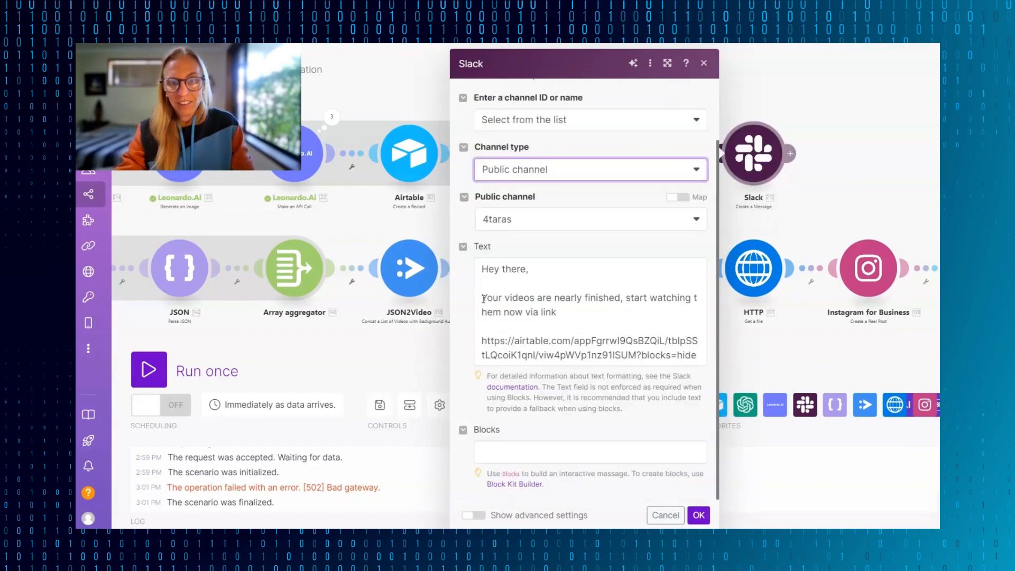
- Replace the Airtable link in the Slack message text with the DEMO base's Video Trigger view link and save the module
{"action": "left_click_drag", "start_coordinate": [482, 297], "coordinate": [547, 313]}
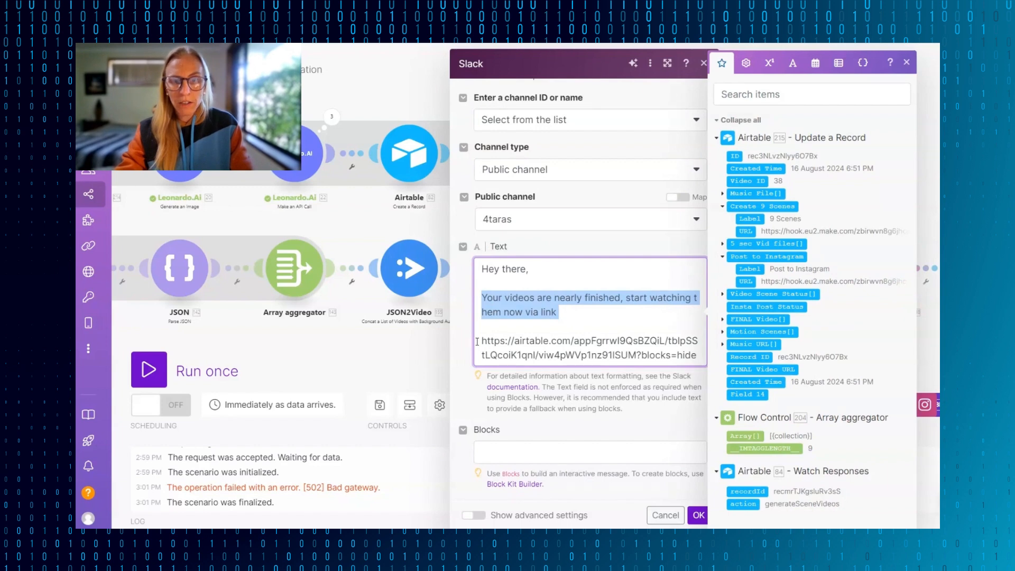
{"action": "left_click", "coordinate": [480, 341]}
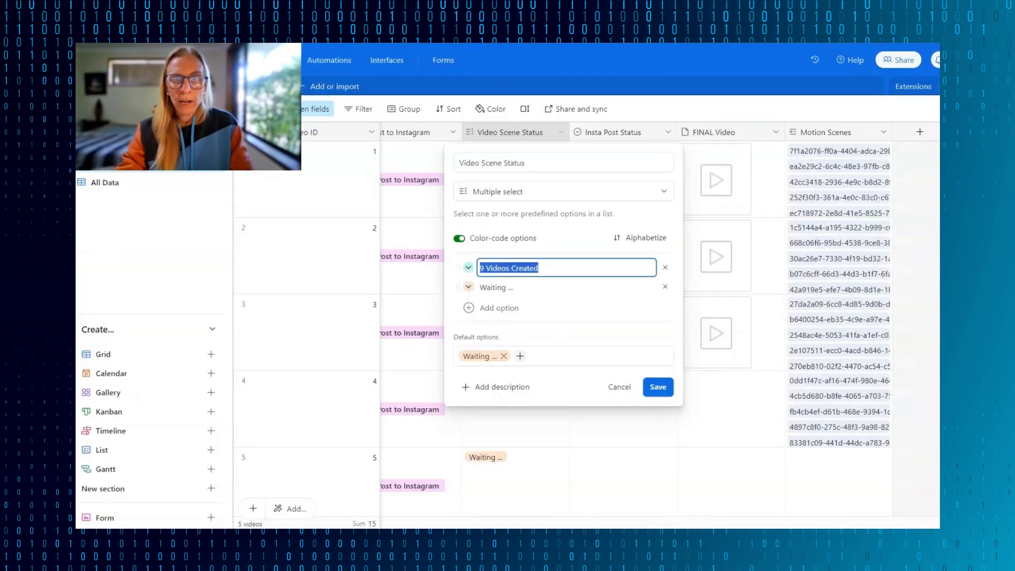
{"action": "key", "text": "Return"}
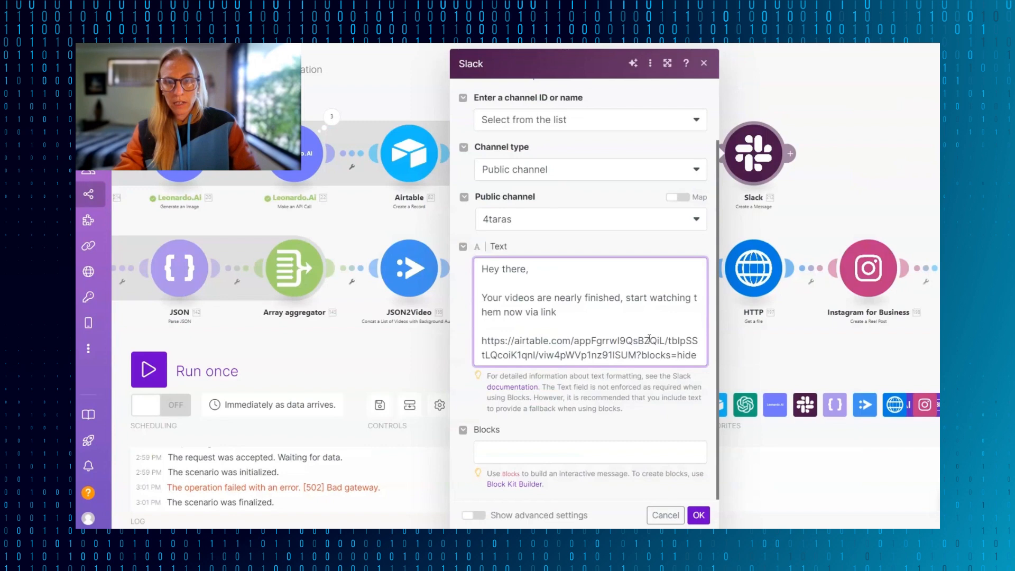
{"action": "left_click_drag", "start_coordinate": [482, 341], "coordinate": [740, 373]}
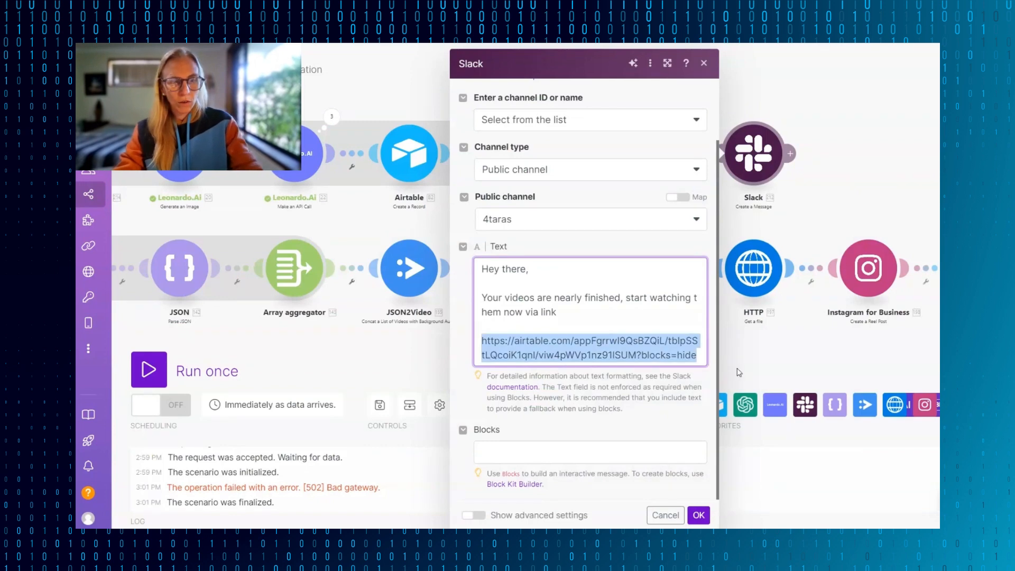
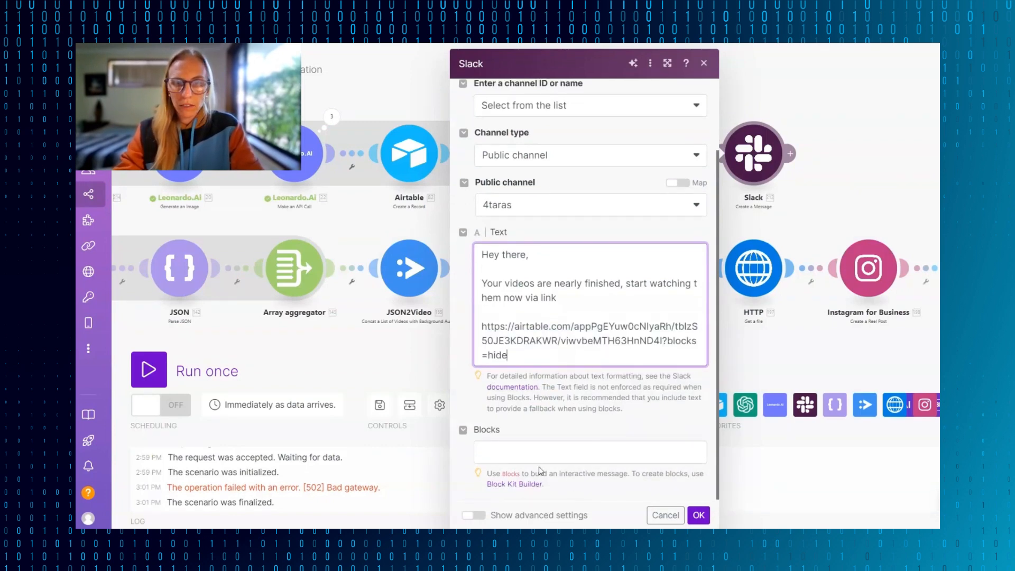
{"action": "left_click", "coordinate": [699, 515]}
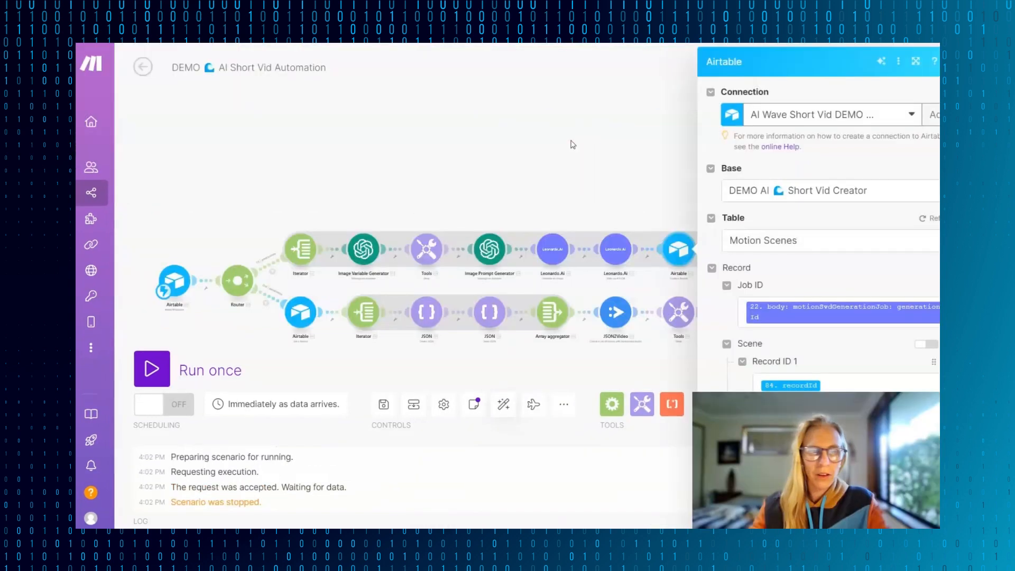
- Close the Airtable Create a Record settings and run the scenario once, choosing to wait for new data
{"action": "left_click", "coordinate": [571, 143]}
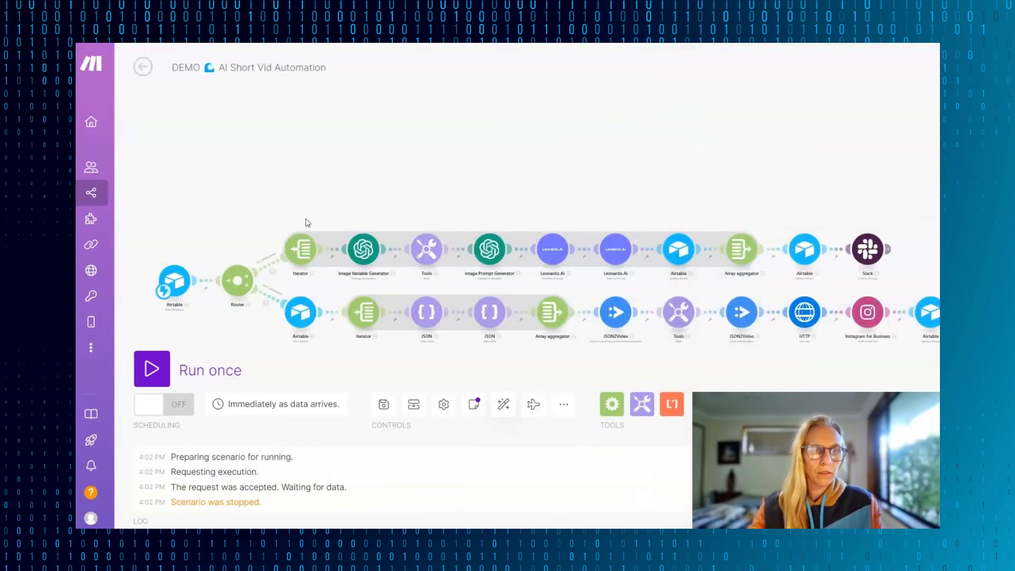
{"action": "left_click", "coordinate": [150, 372]}
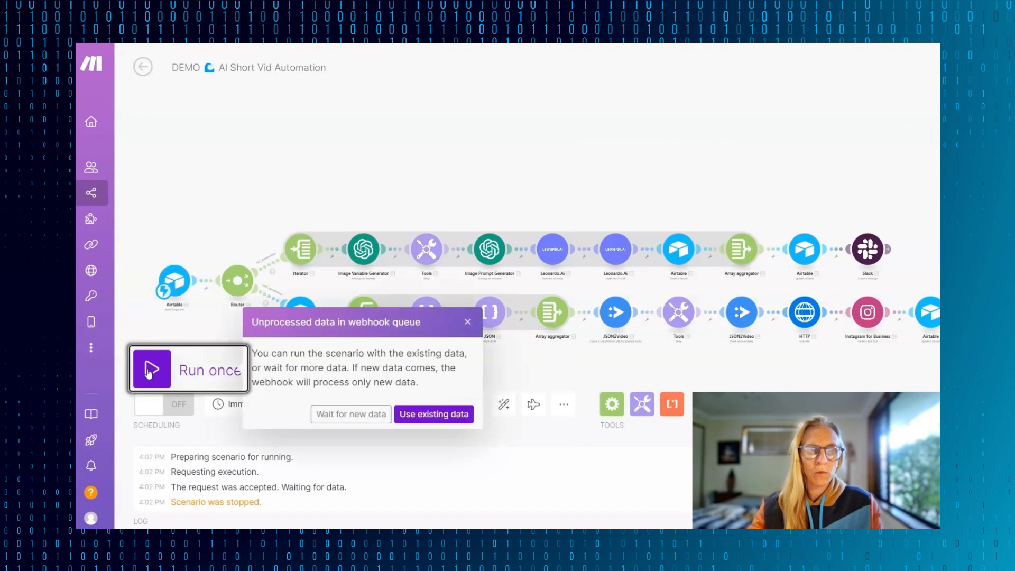
{"action": "left_click", "coordinate": [351, 414]}
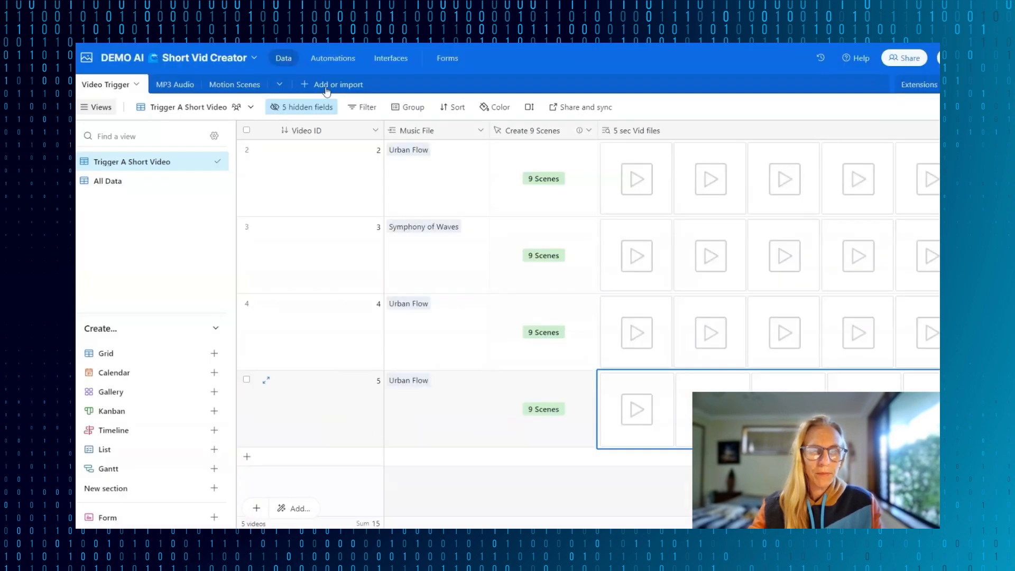
- Add a new record to Airtable's Video Trigger table and link Urban Flow as its music file
{"action": "scroll", "coordinate": [535, 390], "scroll_direction": "down", "scroll_amount": 1}
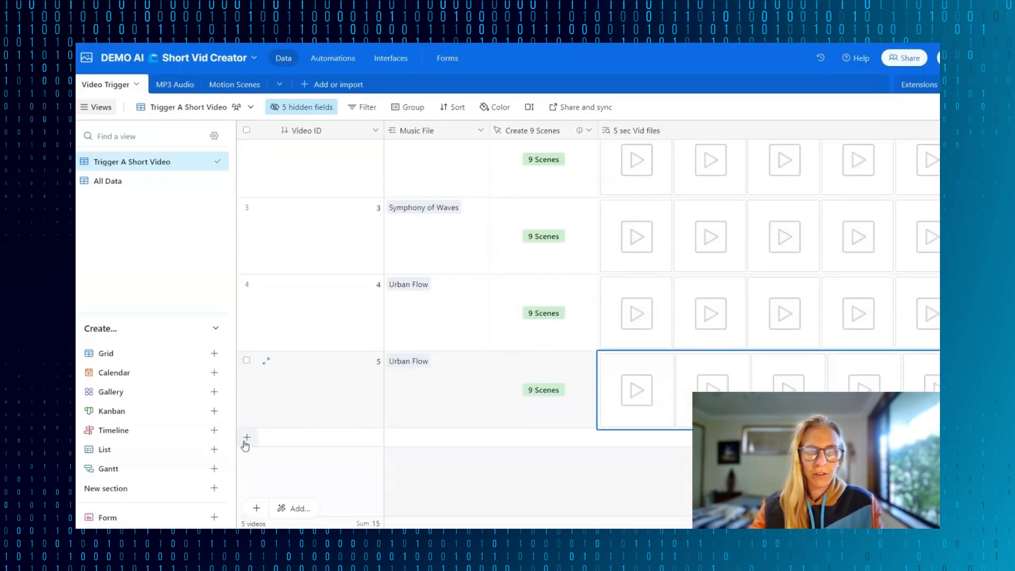
{"action": "left_click", "coordinate": [247, 438]}
{"action": "left_click", "coordinate": [426, 434]}
{"action": "left_click", "coordinate": [420, 429]}
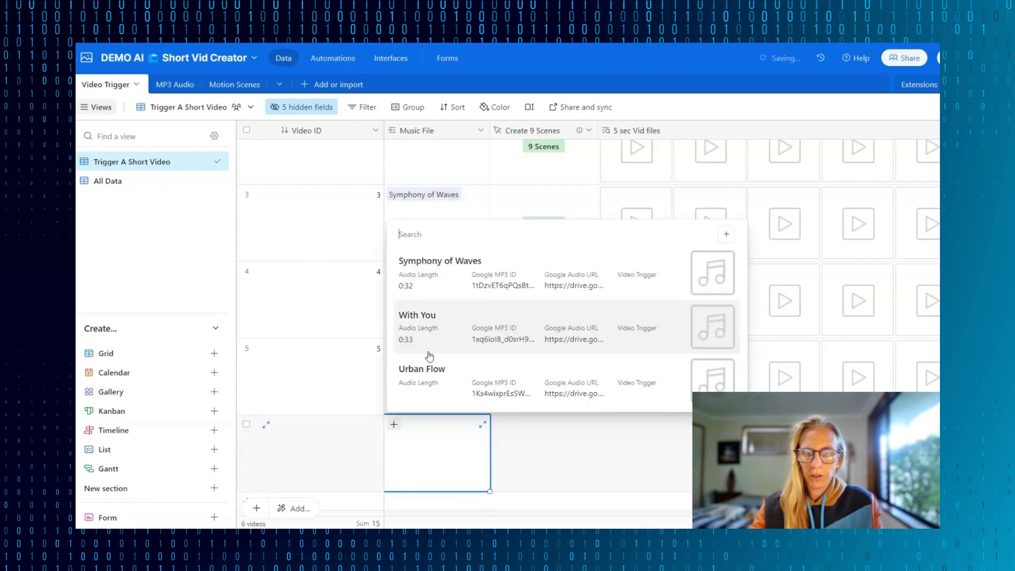
{"action": "left_click", "coordinate": [428, 381]}
- Trigger 9 Scenes for the new Urban Flow record, close the webhook response page, and switch to the Make scenario
{"action": "left_click", "coordinate": [556, 453]}
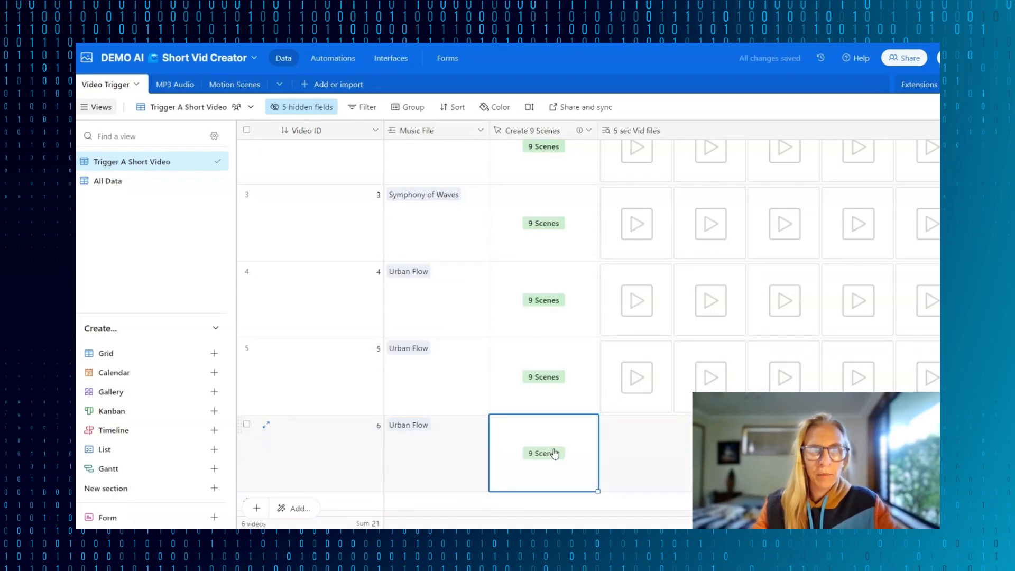
{"action": "left_click", "coordinate": [548, 456]}
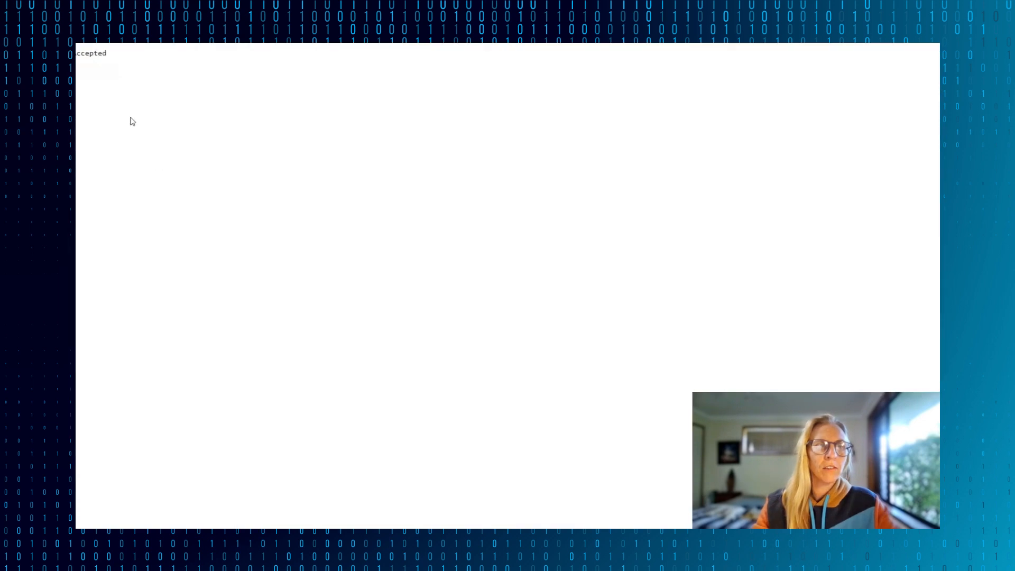
{"action": "key", "text": "ctrl+w"}
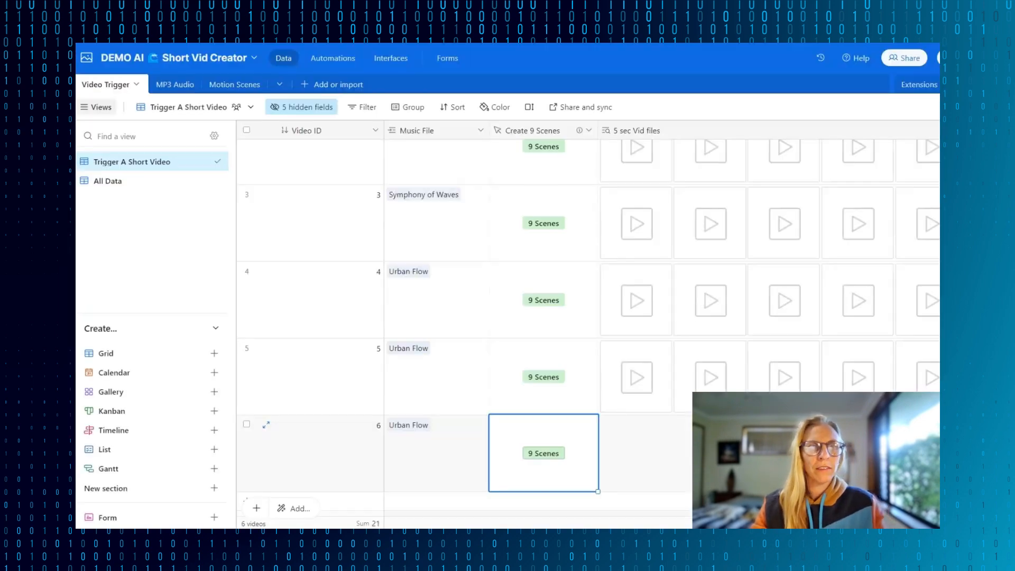
{"action": "key", "text": "ctrl+Tab"}
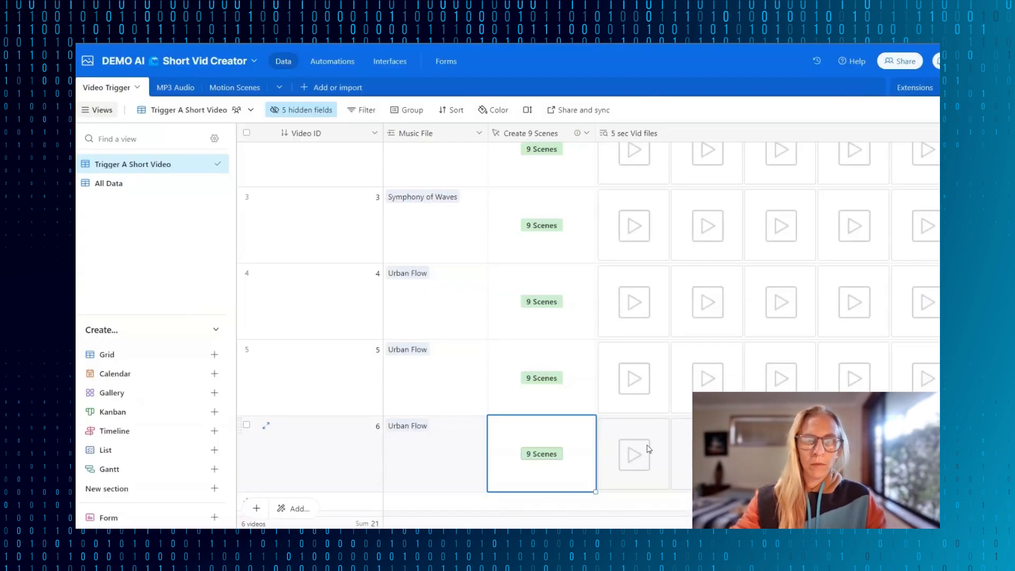
- Preview the first clip in record 6's 5 sec Vid files and advance to the second one
{"action": "left_click", "coordinate": [646, 446]}
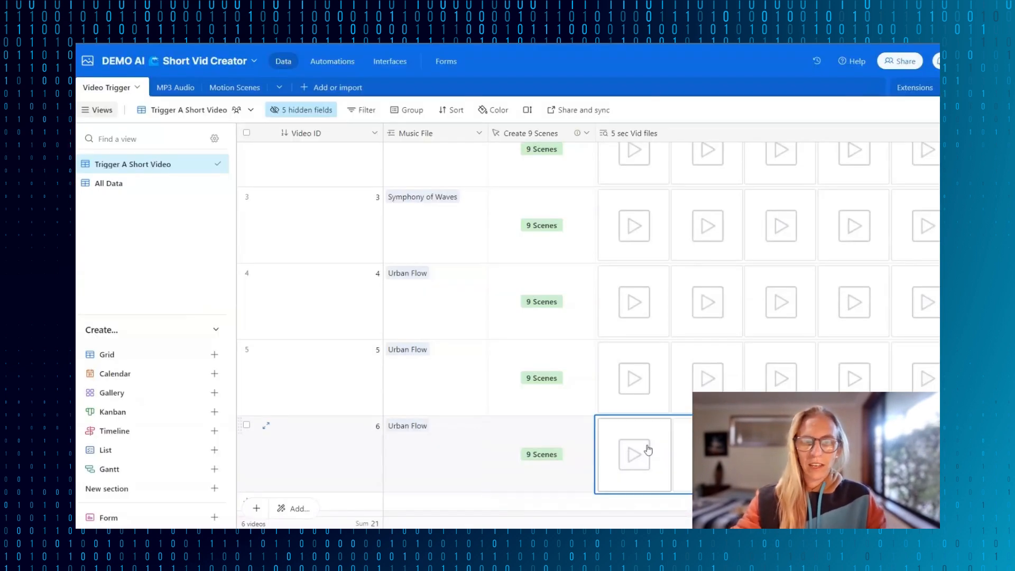
{"action": "scroll", "coordinate": [645, 446], "scroll_direction": "down", "scroll_amount": 2}
{"action": "left_click", "coordinate": [638, 386]}
{"action": "left_click", "coordinate": [638, 386]}
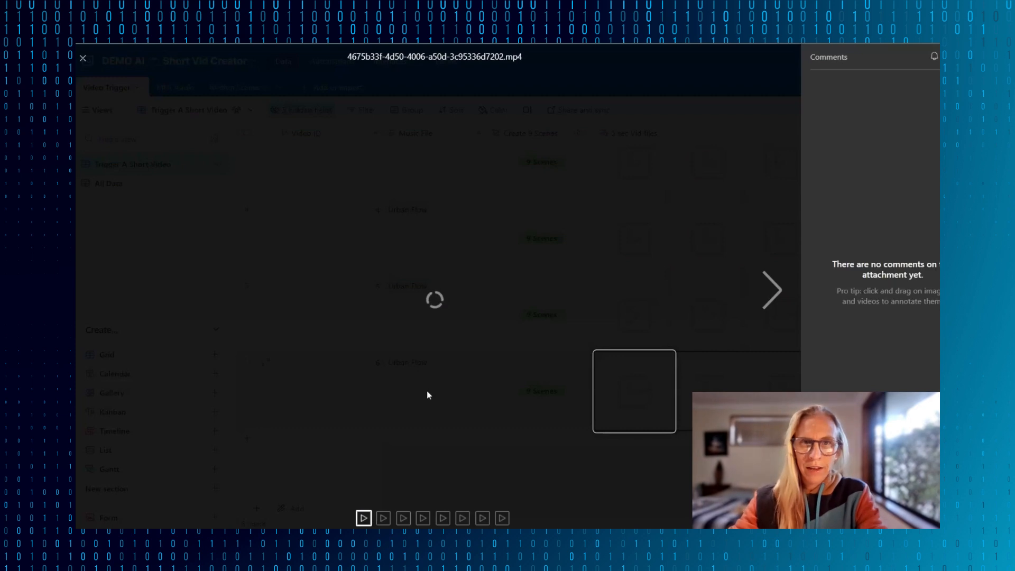
{"action": "key", "text": "Right"}
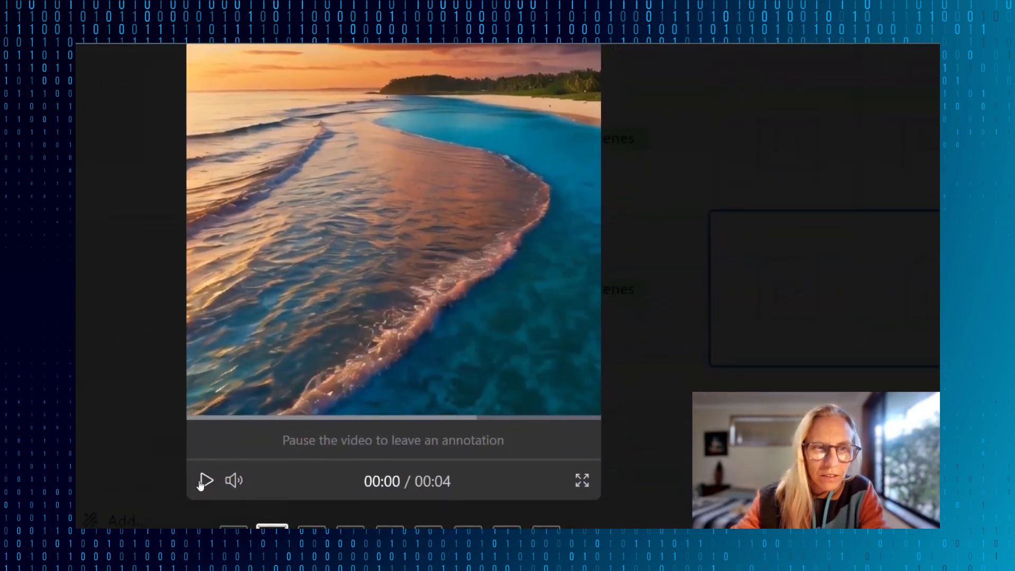
- Play record 6's second clip full screen, select the last clip's thumbnail, and close the preview
{"action": "left_click", "coordinate": [206, 480]}
{"action": "left_click", "coordinate": [583, 480]}
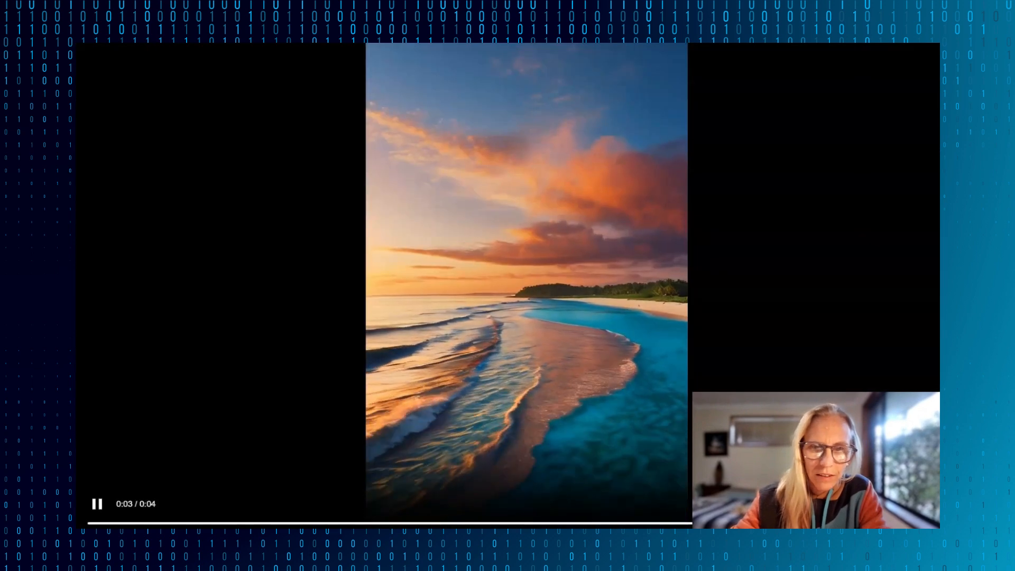
{"action": "key", "text": "Escape"}
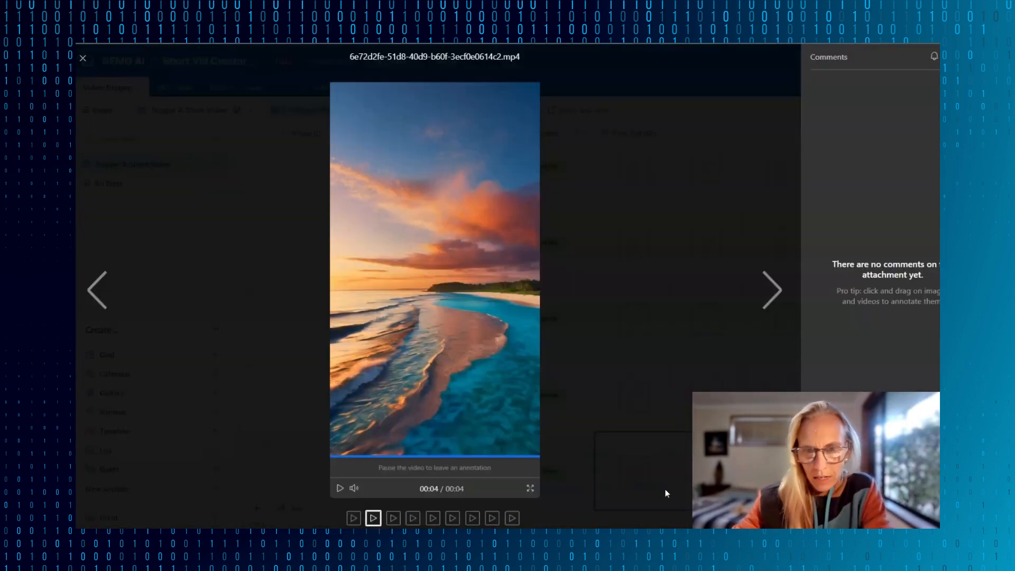
{"action": "left_click", "coordinate": [511, 520]}
{"action": "key", "text": "Escape"}
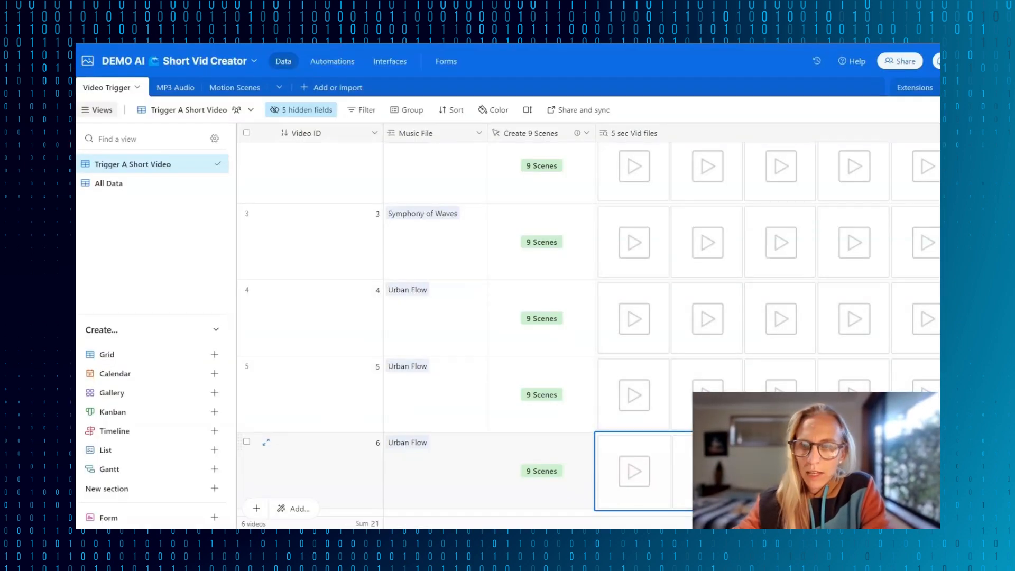
- Expand record 6's 5 sec Vid files cell and look through all of its attached clips
{"action": "scroll", "coordinate": [661, 328], "scroll_direction": "right", "scroll_amount": 3}
{"action": "key", "text": "Return"}
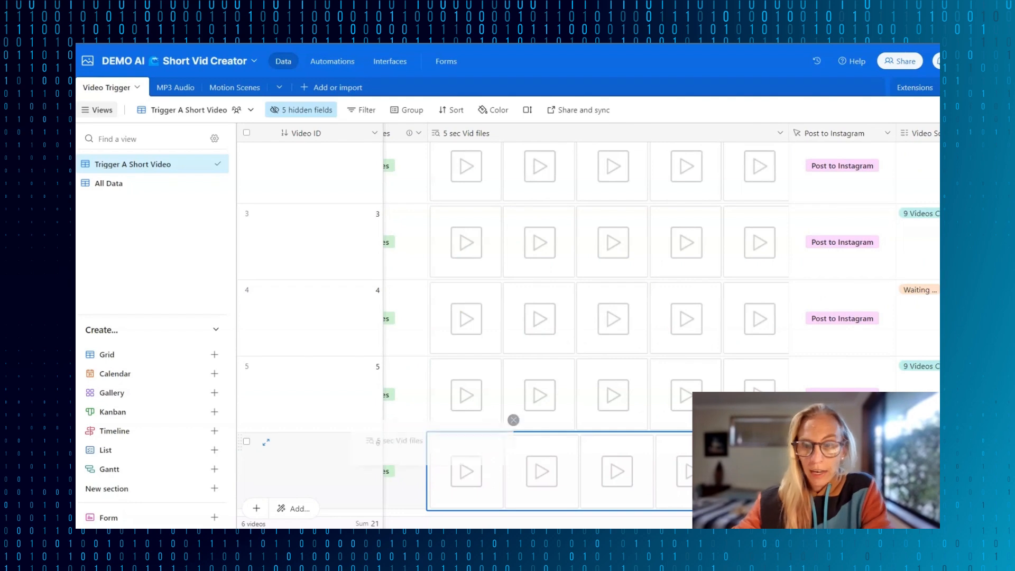
{"action": "scroll", "coordinate": [318, 466], "scroll_direction": "down", "scroll_amount": 5}
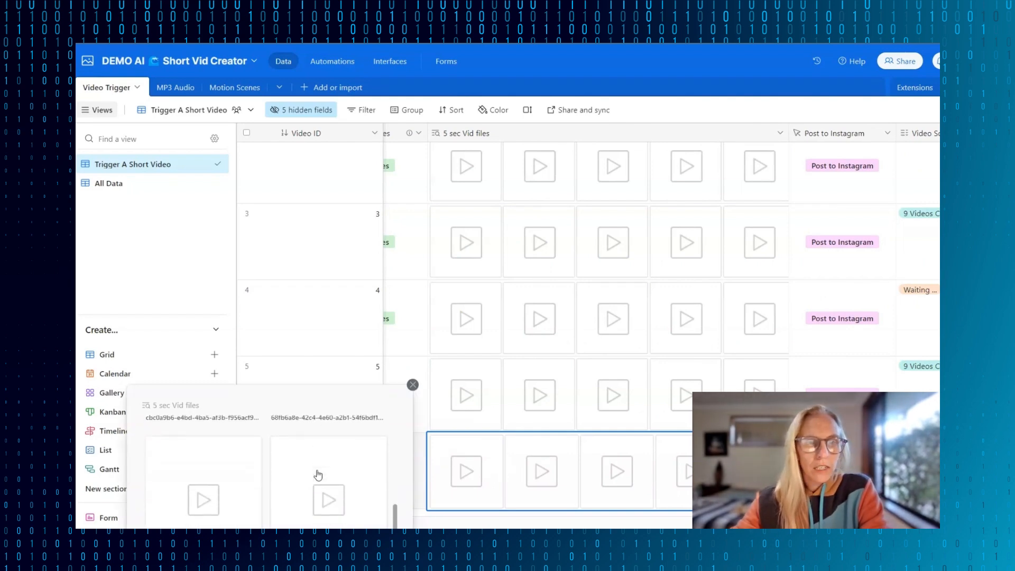
- Look through record 6's 5 sec Vid files, preview the clip ec7a2585-b15e-469b-b193-615bd9645923.mp4, and close the preview
{"action": "scroll", "coordinate": [314, 442], "scroll_direction": "up", "scroll_amount": 1}
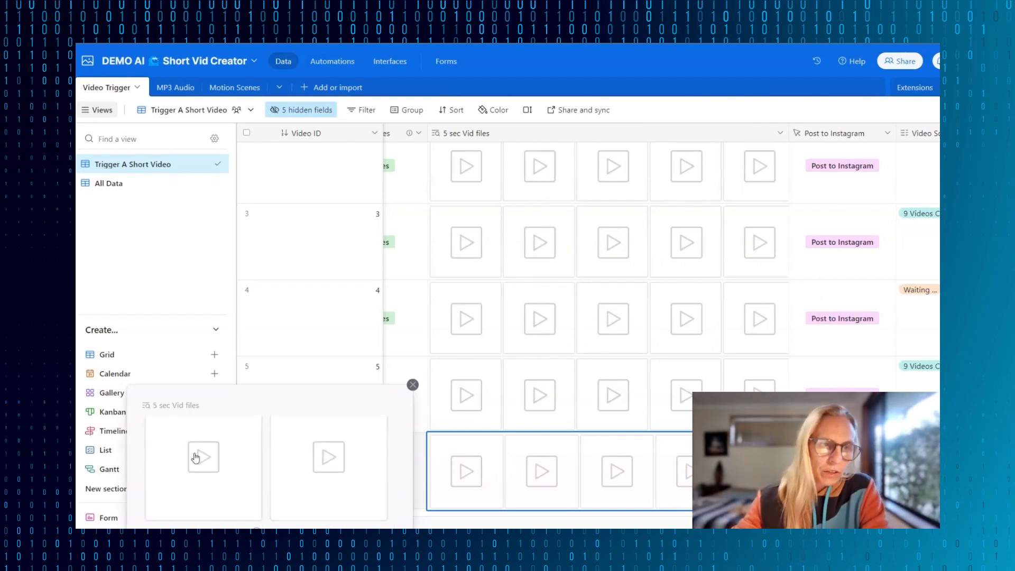
{"action": "scroll", "coordinate": [203, 459], "scroll_direction": "down", "scroll_amount": 2}
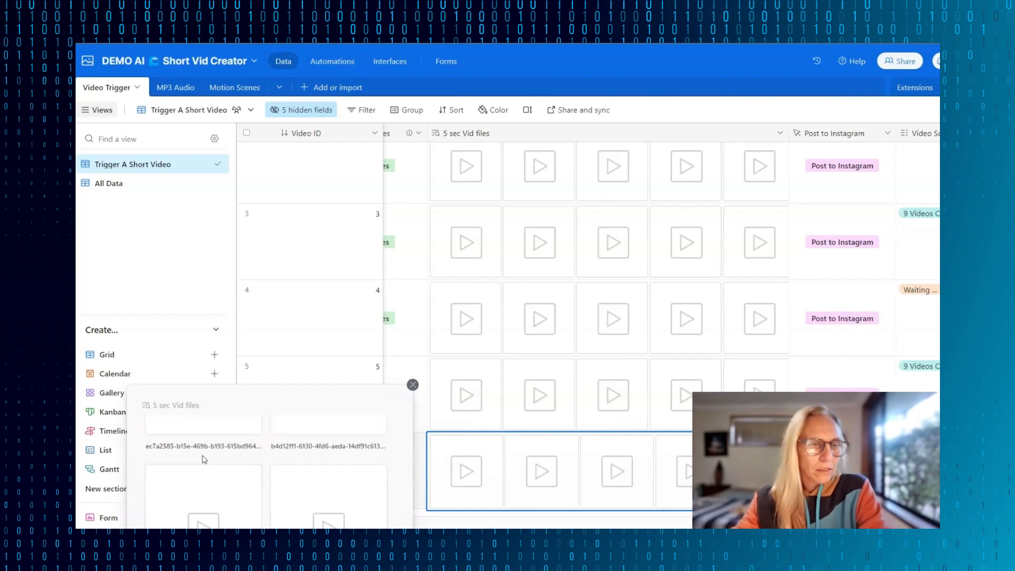
{"action": "scroll", "coordinate": [203, 458], "scroll_direction": "up", "scroll_amount": 1}
{"action": "left_click", "coordinate": [203, 456]}
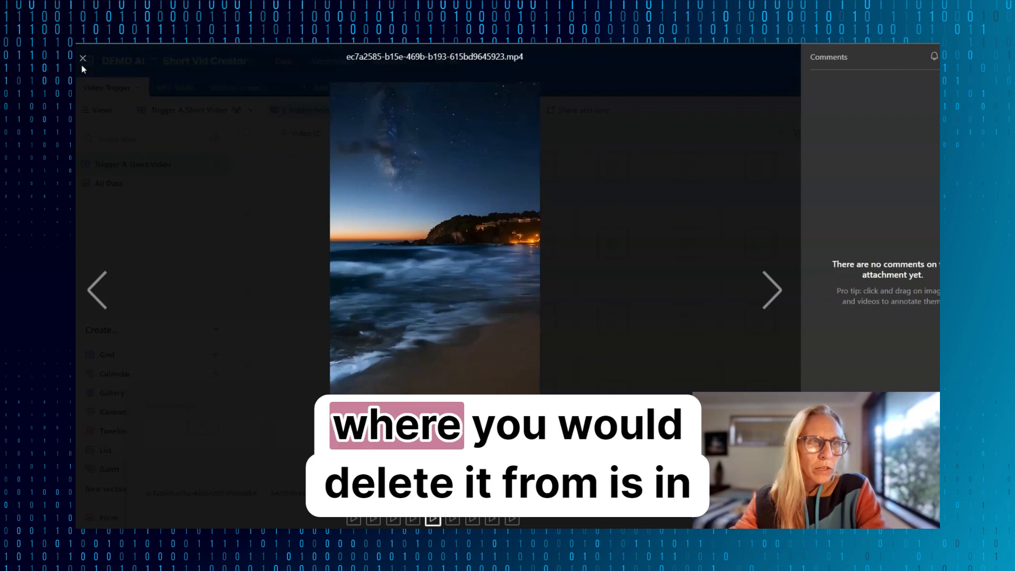
{"action": "left_click", "coordinate": [82, 65]}
- Preview the scene 6 video of the job starting b4d12ff1 in the Motion Scenes table, and return to the Video Trigger table
{"action": "left_click", "coordinate": [219, 87]}
{"action": "scroll", "coordinate": [517, 369], "scroll_direction": "down", "scroll_amount": 10}
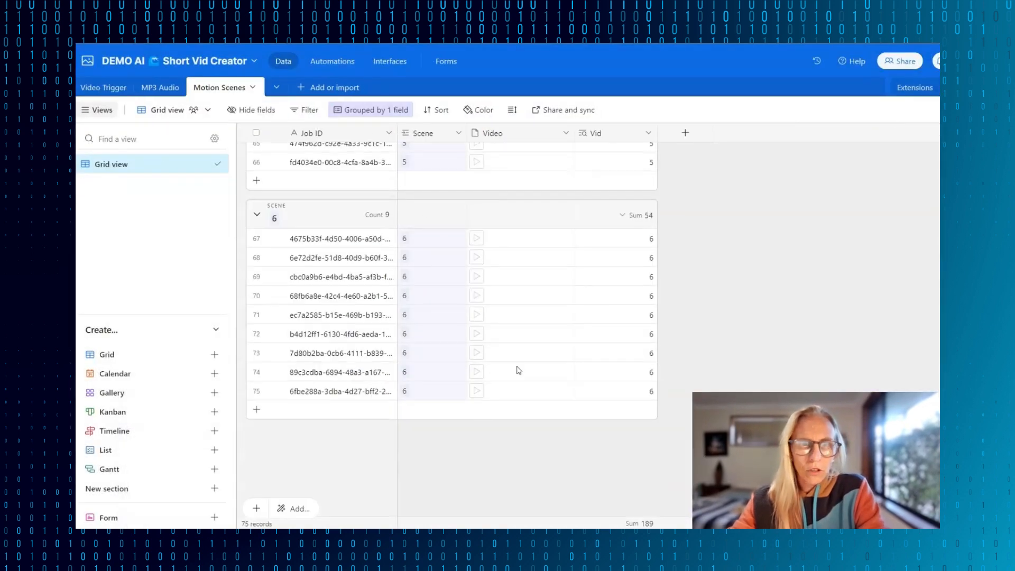
{"action": "left_click", "coordinate": [477, 337]}
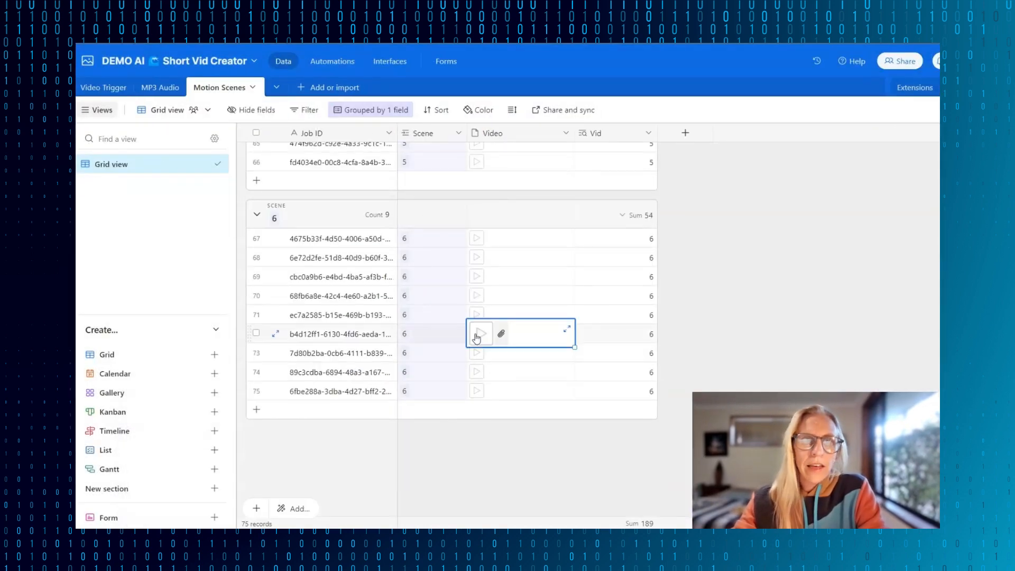
{"action": "left_click", "coordinate": [477, 337]}
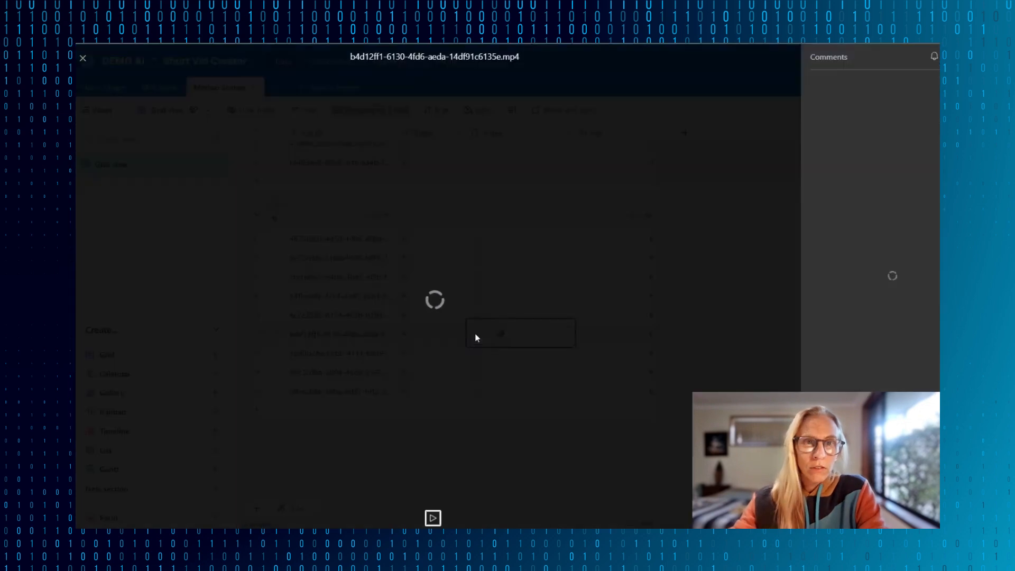
{"action": "left_click", "coordinate": [84, 59]}
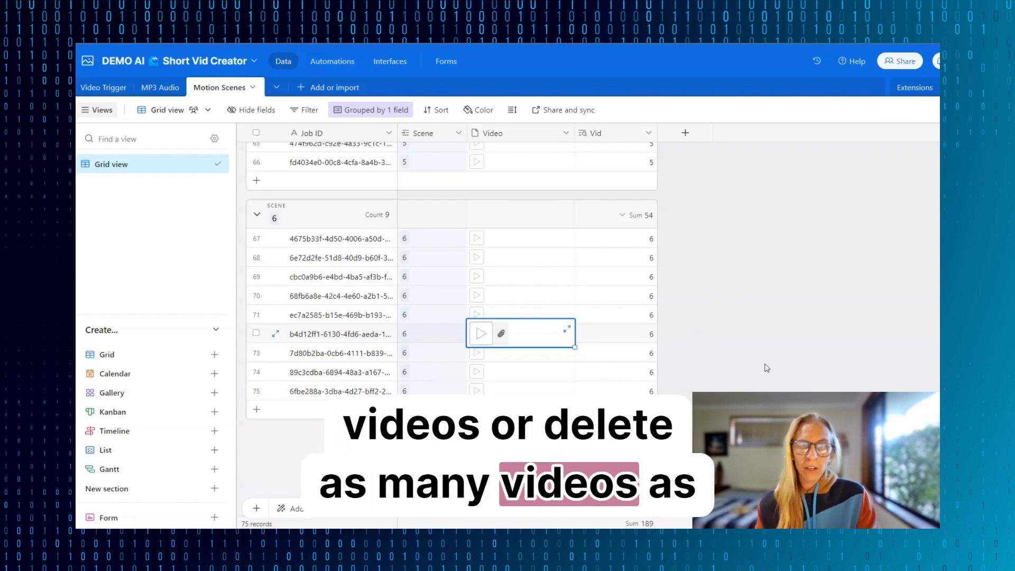
{"action": "left_click", "coordinate": [104, 80]}
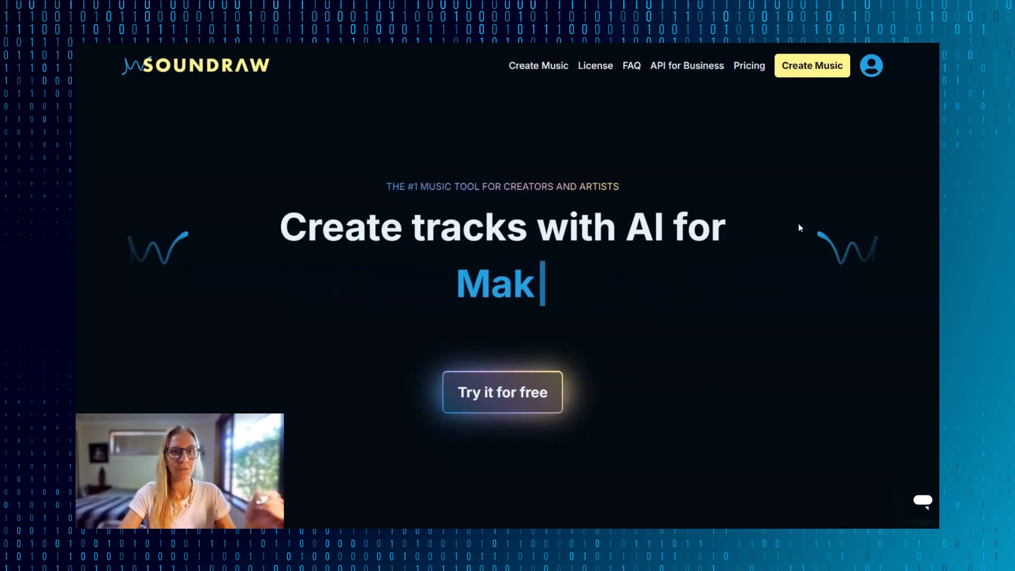
- Open the Soundraw account options and upload the final_10e4d7e9 MP3 file to the Shareable MP3's folder in Google Drive
{"action": "left_click", "coordinate": [872, 66]}
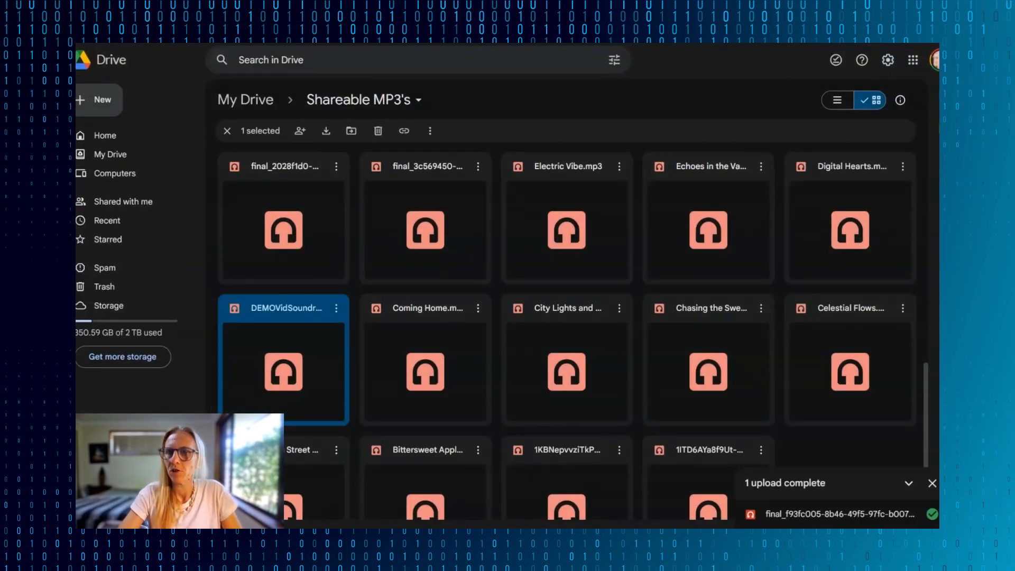
{"action": "left_click_drag", "start_coordinate": [778, 82], "coordinate": [303, 217]}
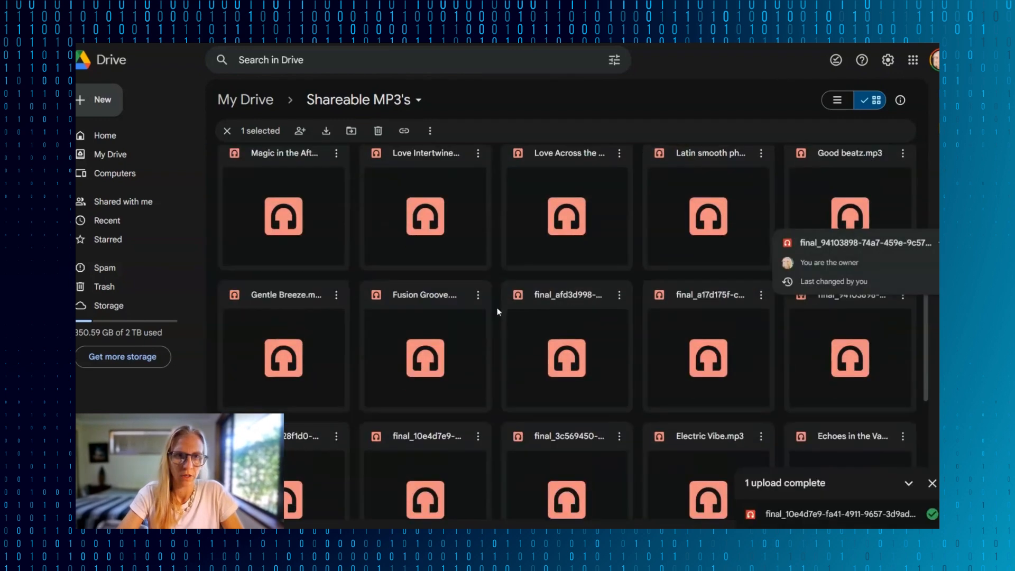
{"action": "scroll", "coordinate": [498, 311], "scroll_direction": "up", "scroll_amount": 1}
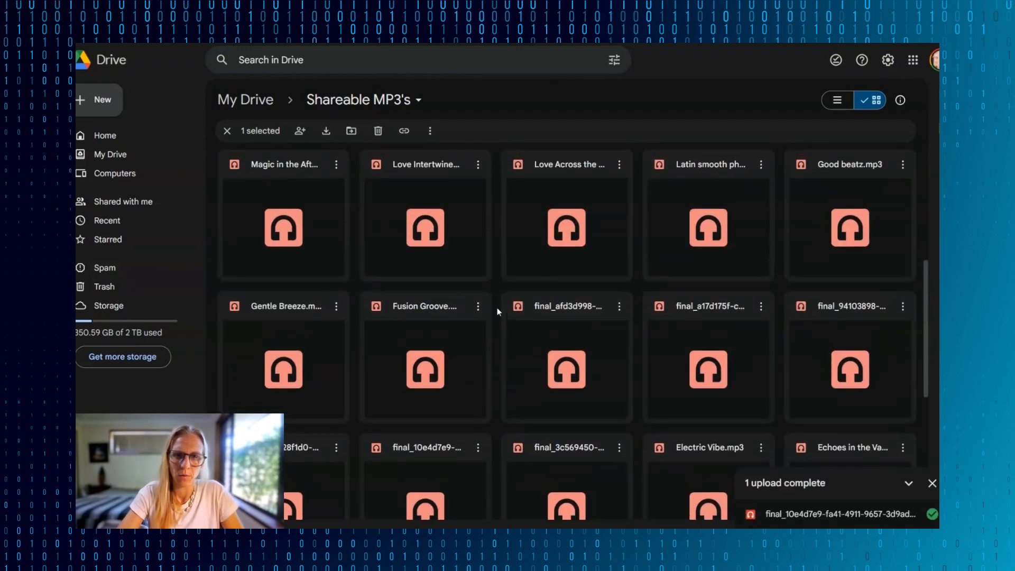
{"action": "scroll", "coordinate": [497, 311], "scroll_direction": "down", "scroll_amount": 1}
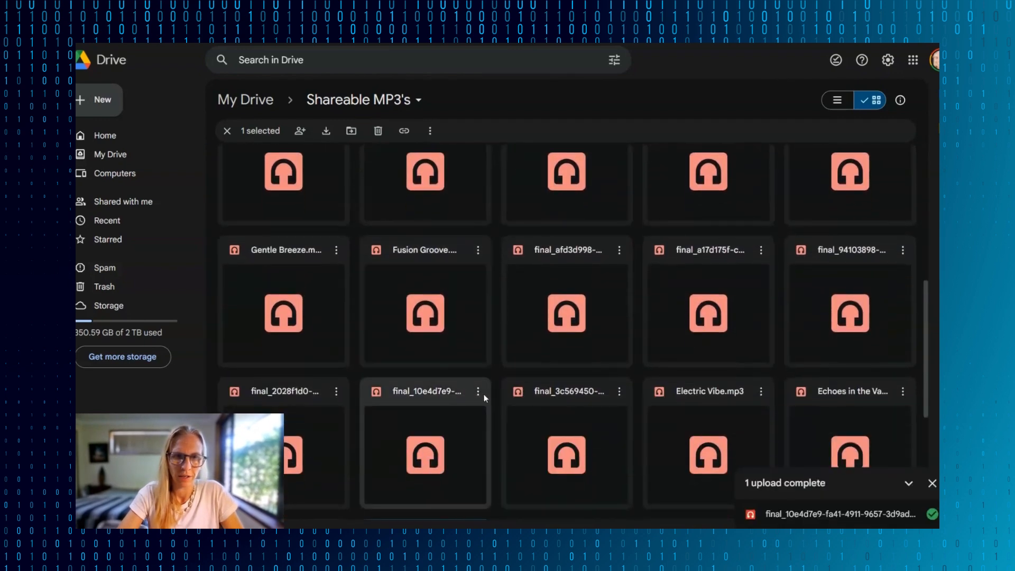
- Rename the uploaded final_10e4d7e9 MP3 file to SmoothSoundrawbeatz.mp3
{"action": "left_click", "coordinate": [477, 392]}
{"action": "left_click", "coordinate": [503, 258]}
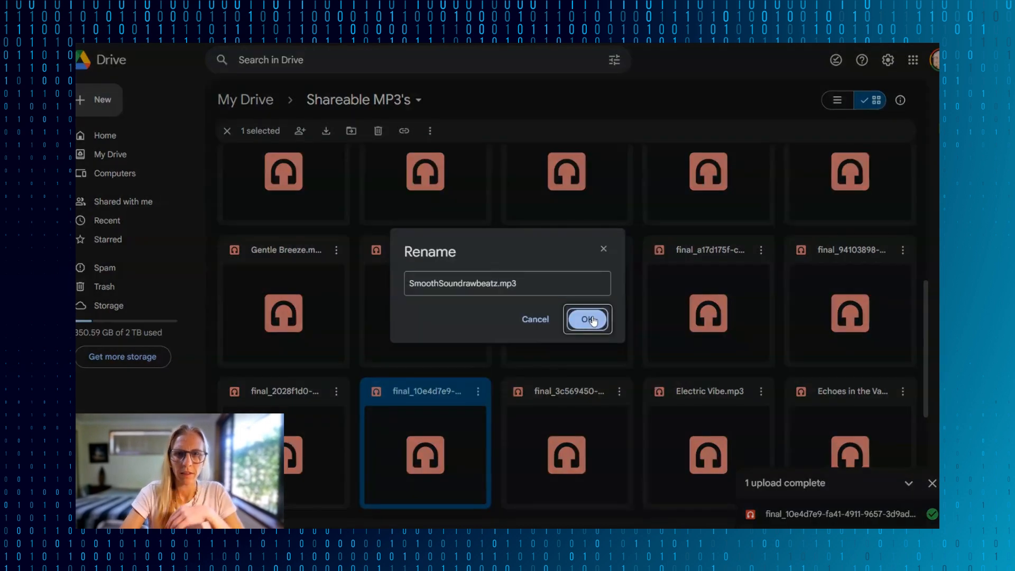
{"action": "left_click", "coordinate": [586, 318]}
- Copy the share link of SmoothSoundrawbeatz.mp3 and open it in a new browser tab
{"action": "left_click", "coordinate": [761, 336]}
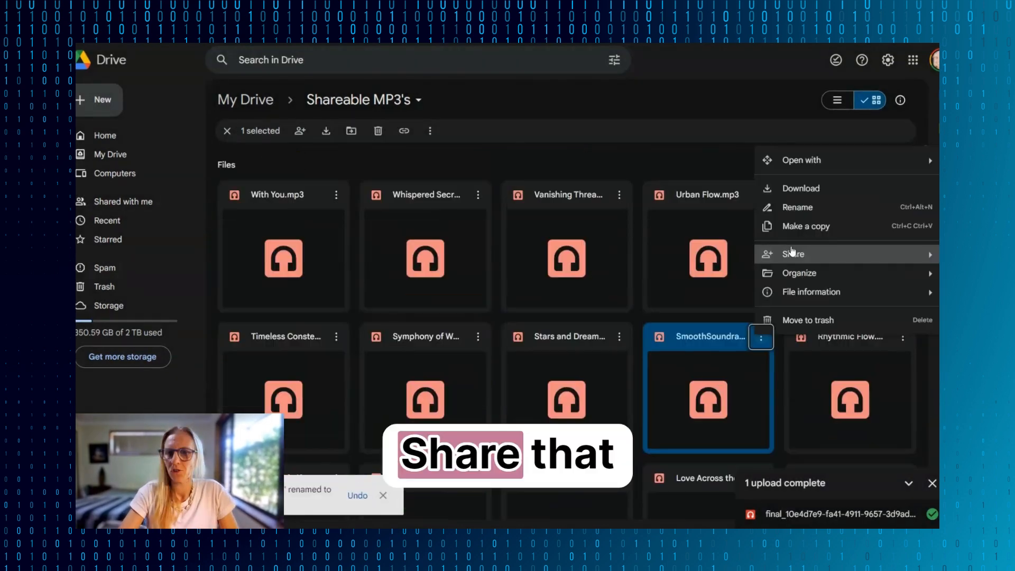
{"action": "left_click", "coordinate": [806, 262]}
{"action": "left_click", "coordinate": [398, 399]}
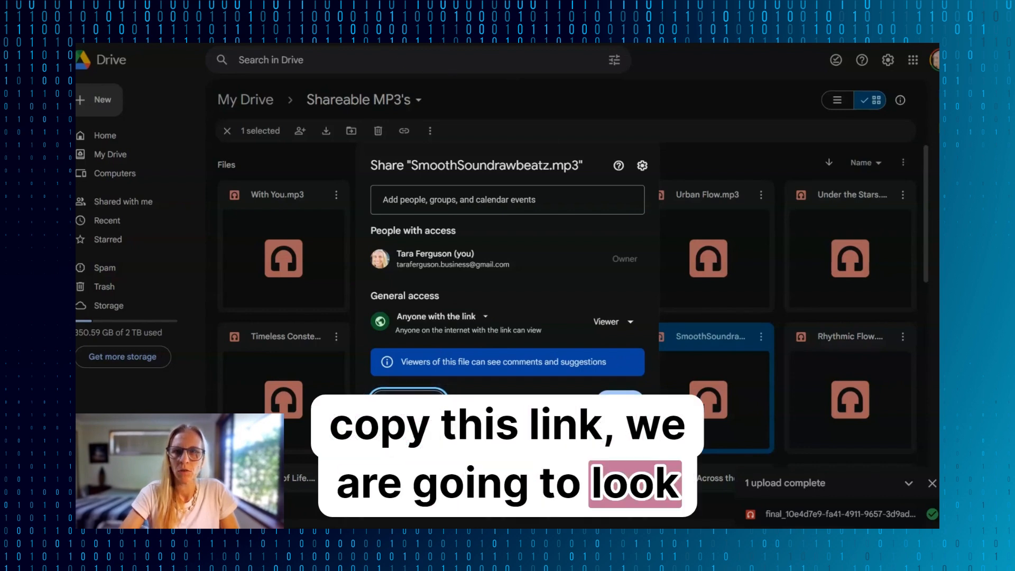
{"action": "key", "text": "ctrl+t"}
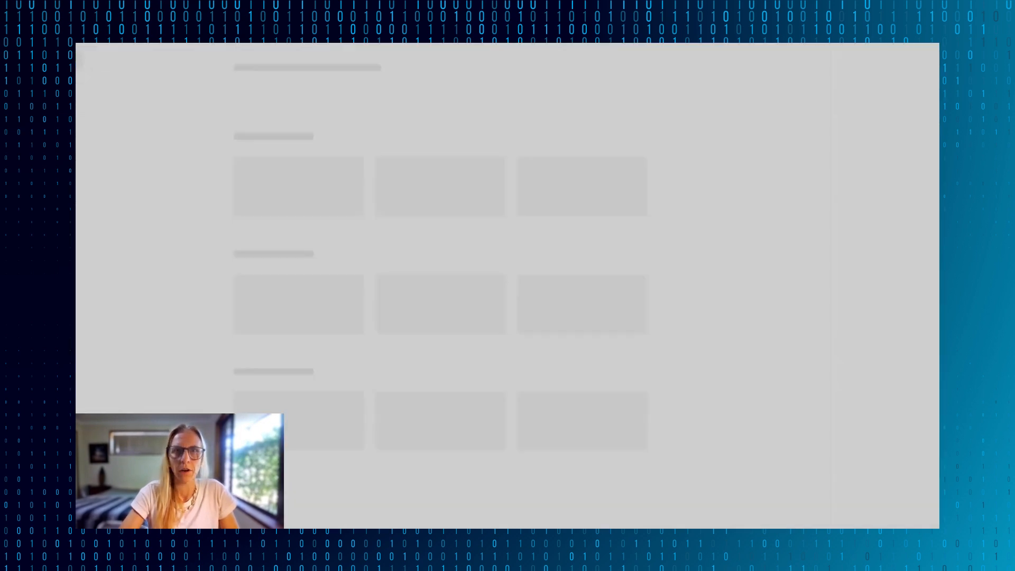
{"action": "key", "text": "ctrl+v"}
{"action": "key", "text": "Return"}
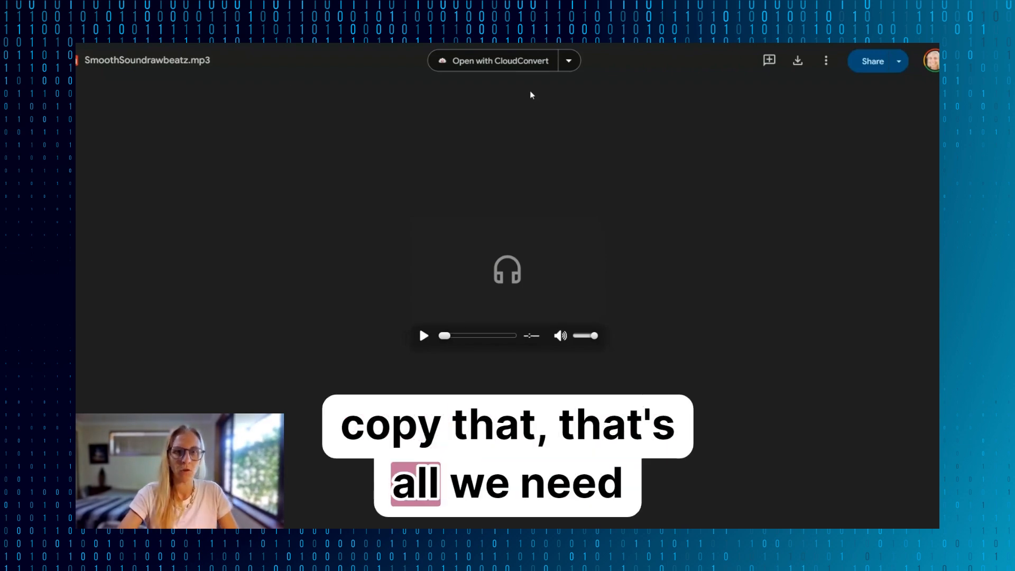
{"action": "left_click", "coordinate": [421, 343]}
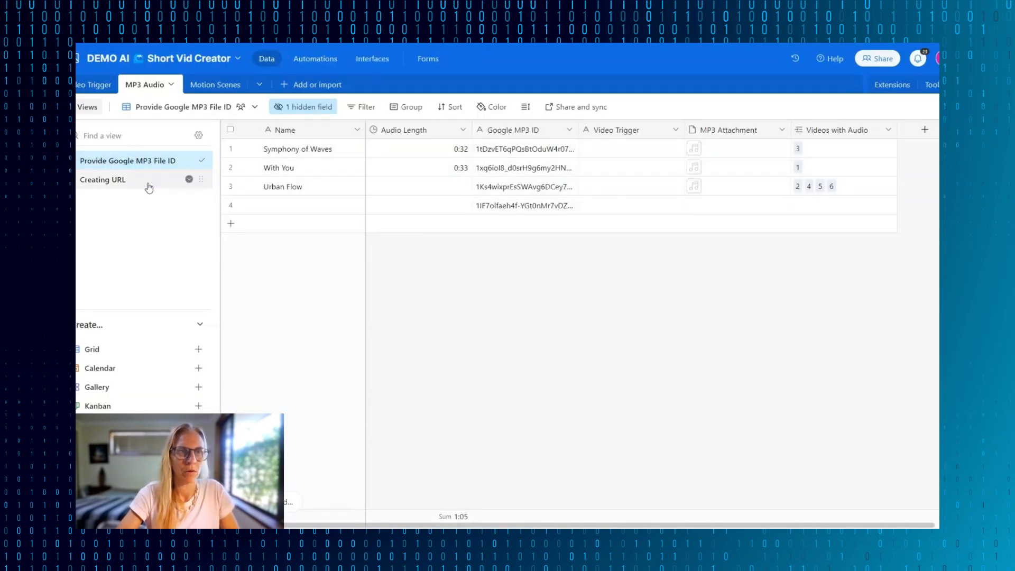
- Switch to Airtable's MP3 Audio table and paste the copied file ID into the Google MP3 ID field of a new fifth record
{"action": "mouse_move", "coordinate": [102, 167]}
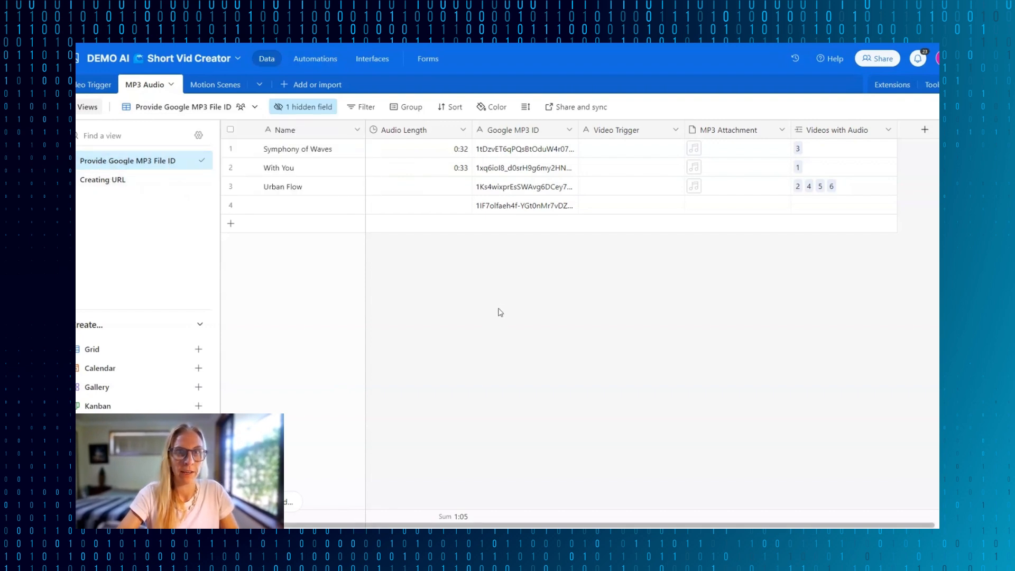
{"action": "left_click", "coordinate": [502, 228]}
{"action": "key", "text": "ctrl+v"}
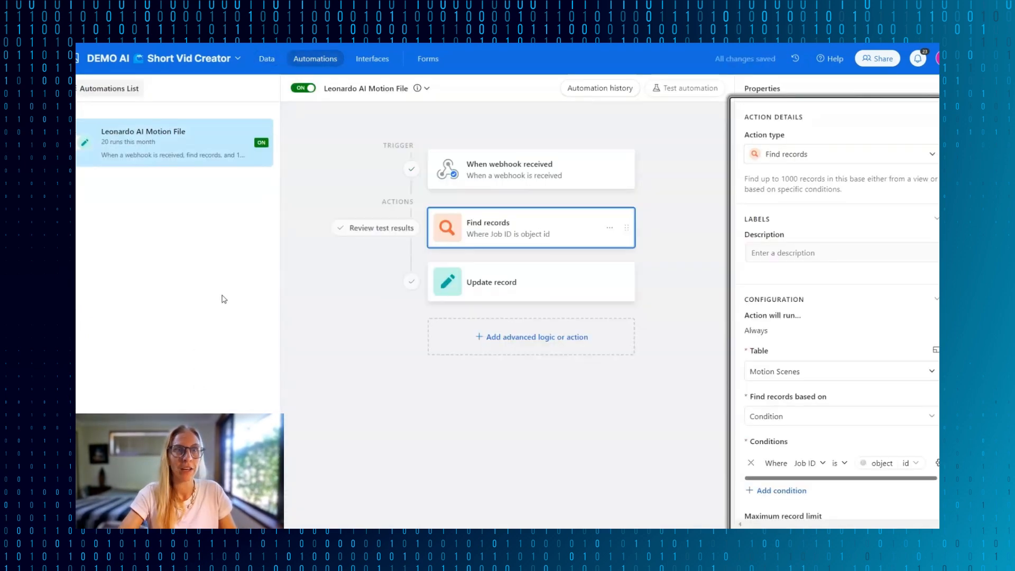
- Create a new automation with the trigger "When a record enters a view"
{"action": "left_click", "coordinate": [317, 58]}
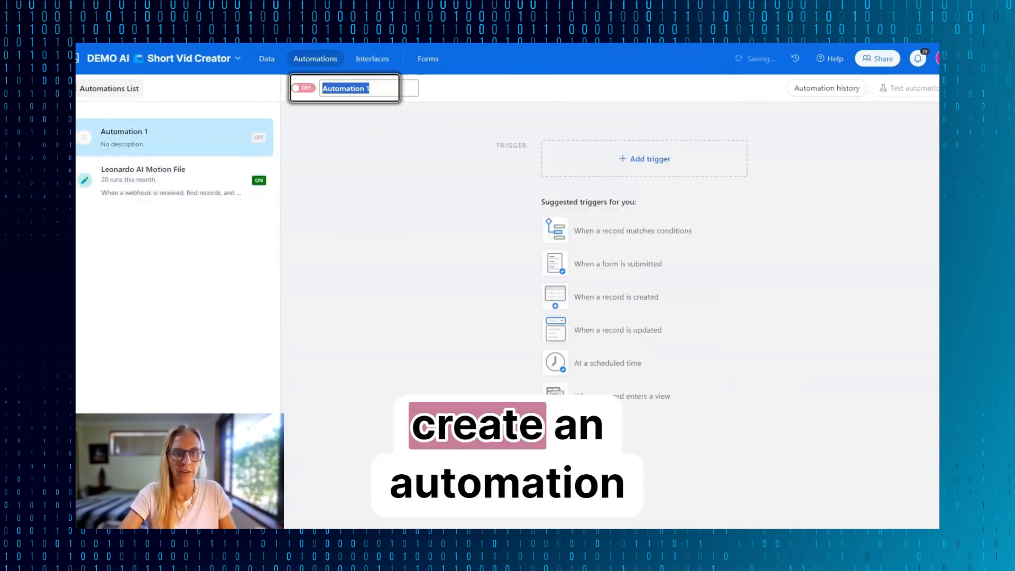
{"action": "left_click", "coordinate": [589, 398]}
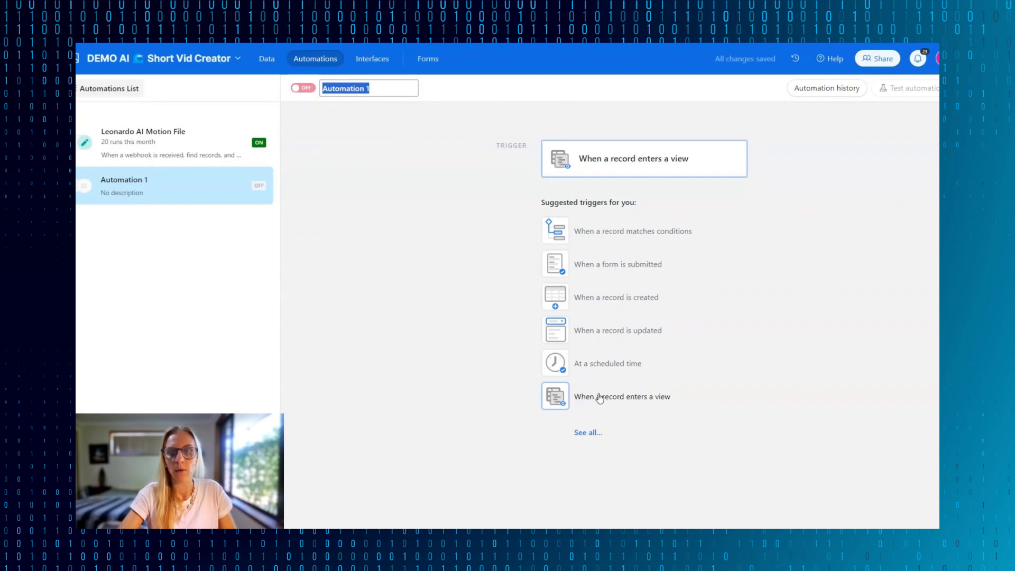
{"action": "left_click", "coordinate": [599, 399]}
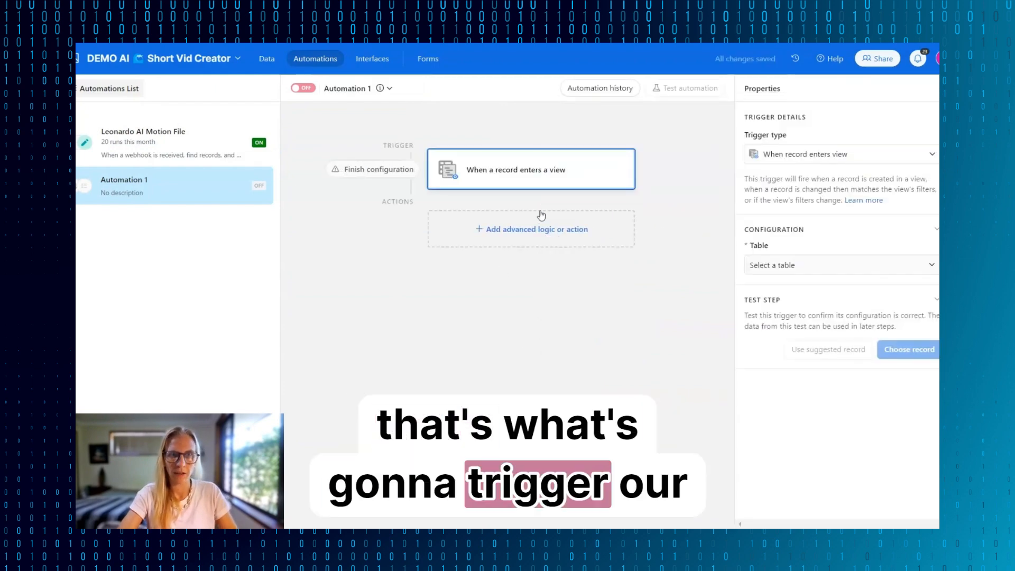
- Return to the MP3 Audio table and check the hidden fields and filter conditions of the Provide Google MP3 File ID view
{"action": "left_click", "coordinate": [267, 60]}
{"action": "left_click", "coordinate": [303, 108]}
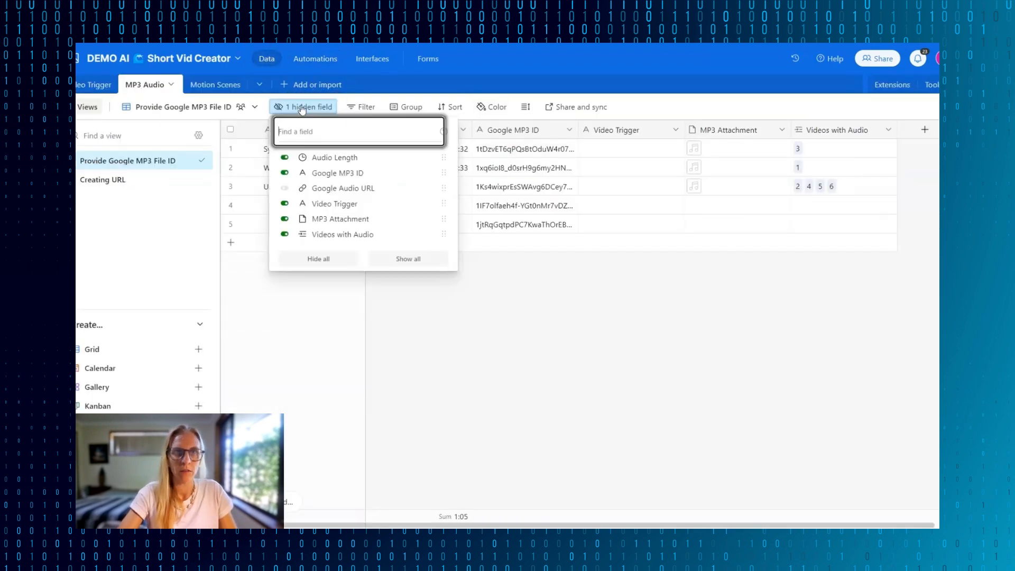
{"action": "left_click", "coordinate": [361, 107]}
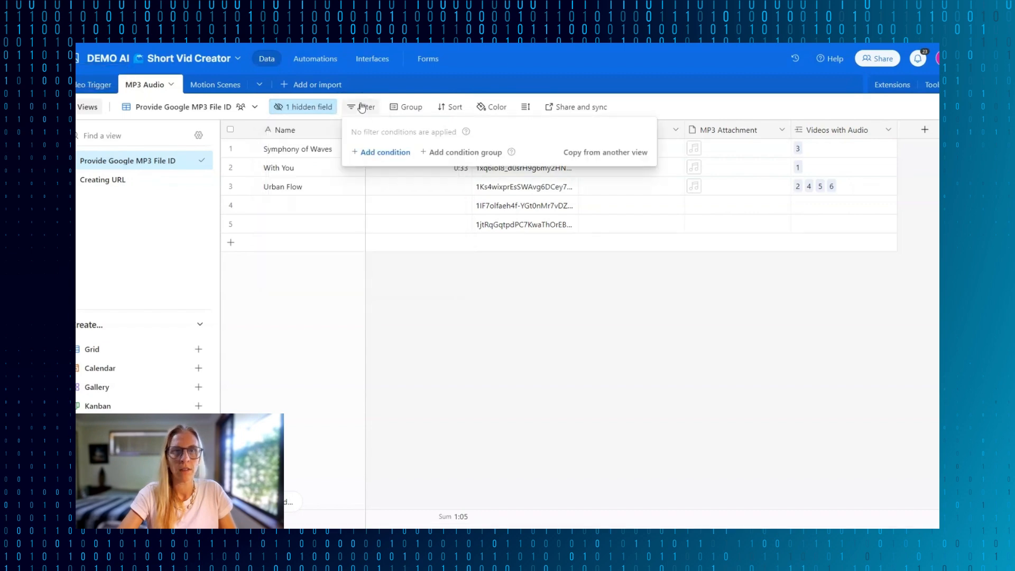
{"action": "left_click", "coordinate": [305, 107]}
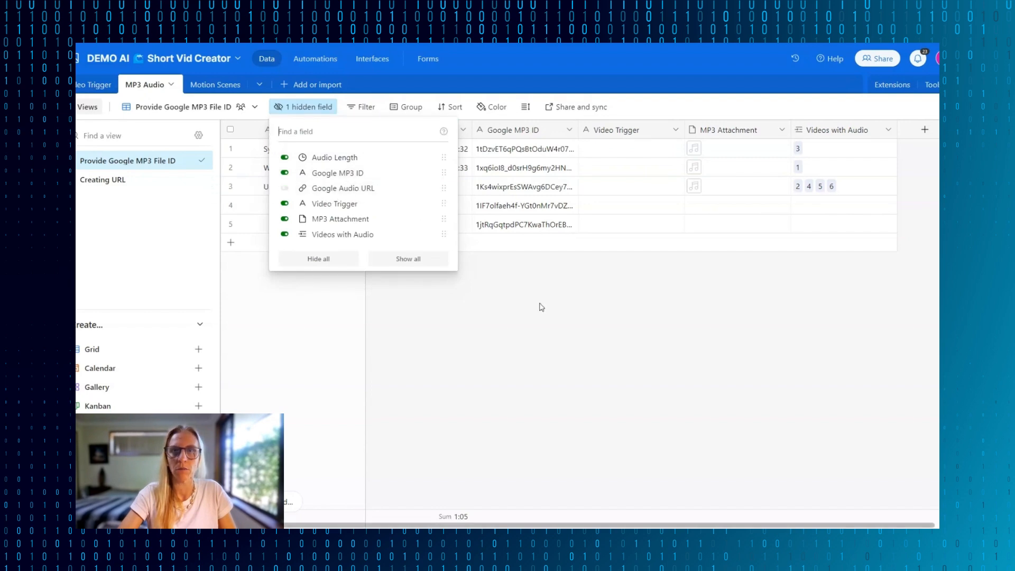
- Switch to the Creating URL view and check its hidden fields and filter conditions
{"action": "left_click", "coordinate": [95, 180]}
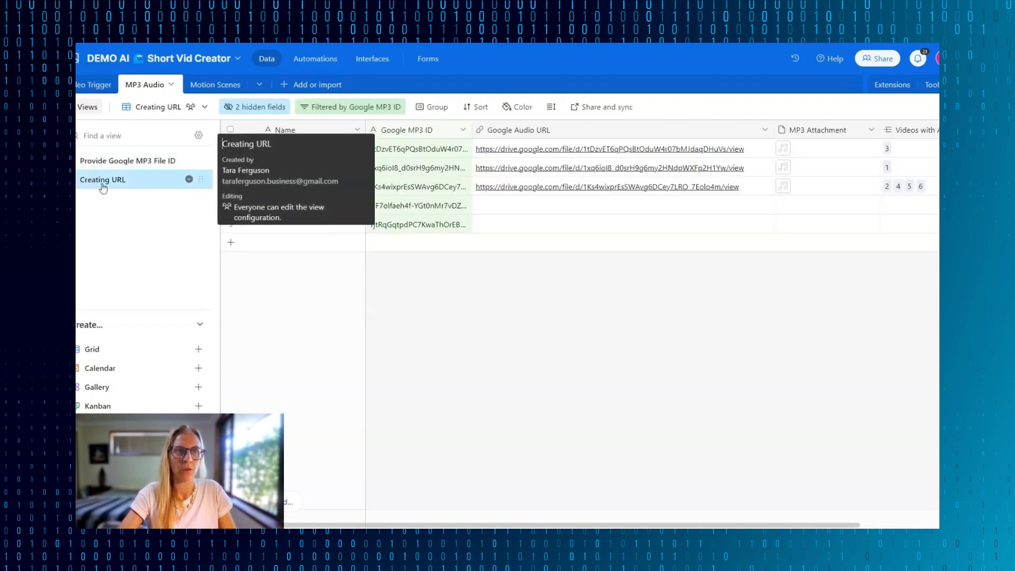
{"action": "left_click", "coordinate": [256, 109]}
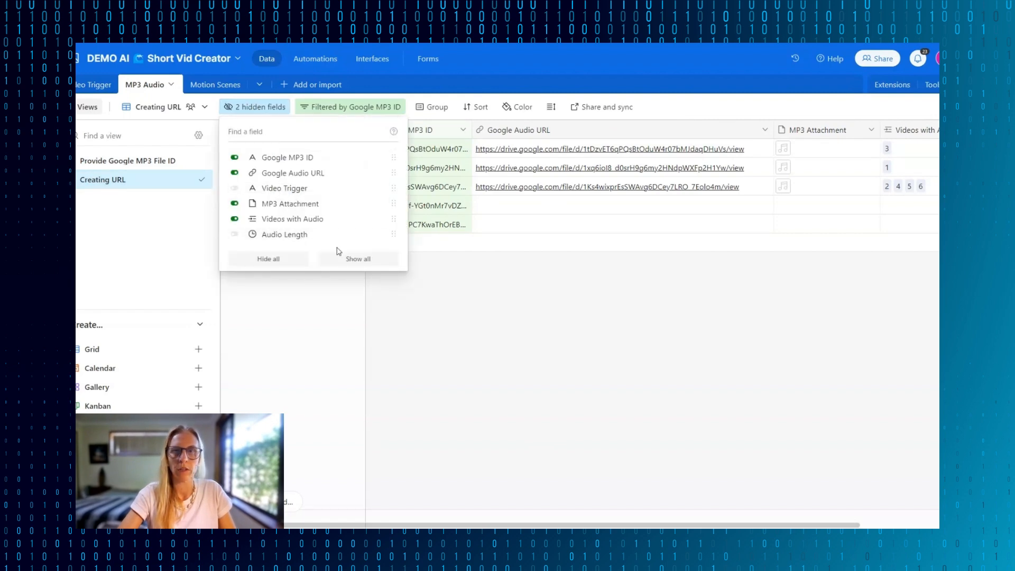
{"action": "left_click", "coordinate": [384, 273]}
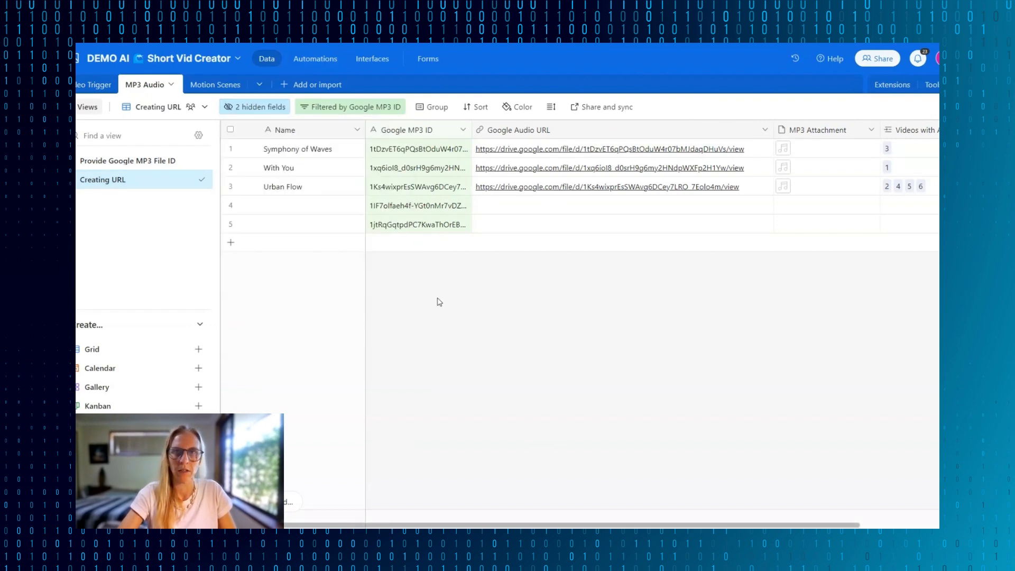
{"action": "left_click", "coordinate": [352, 107]}
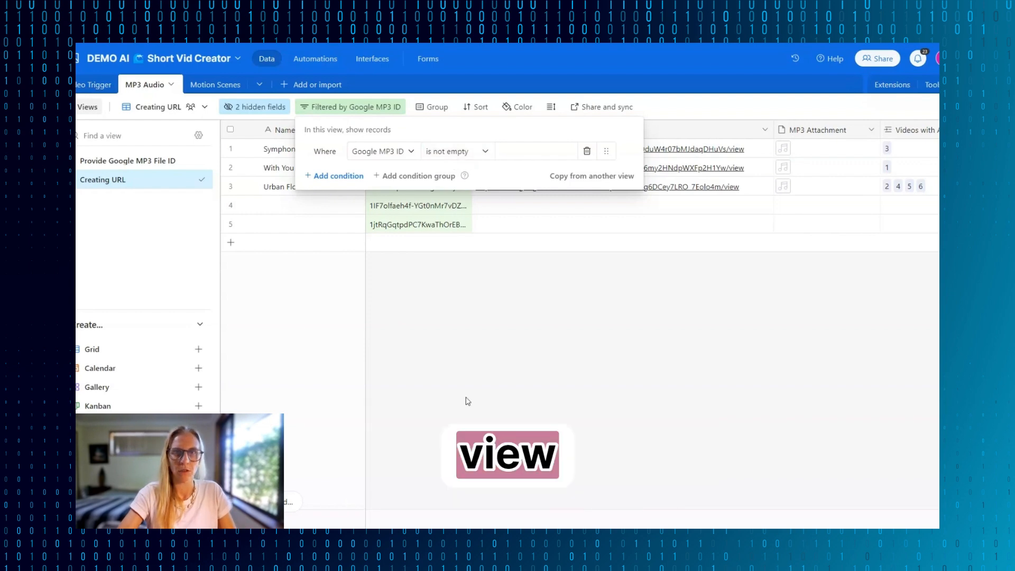
{"action": "left_click", "coordinate": [467, 402]}
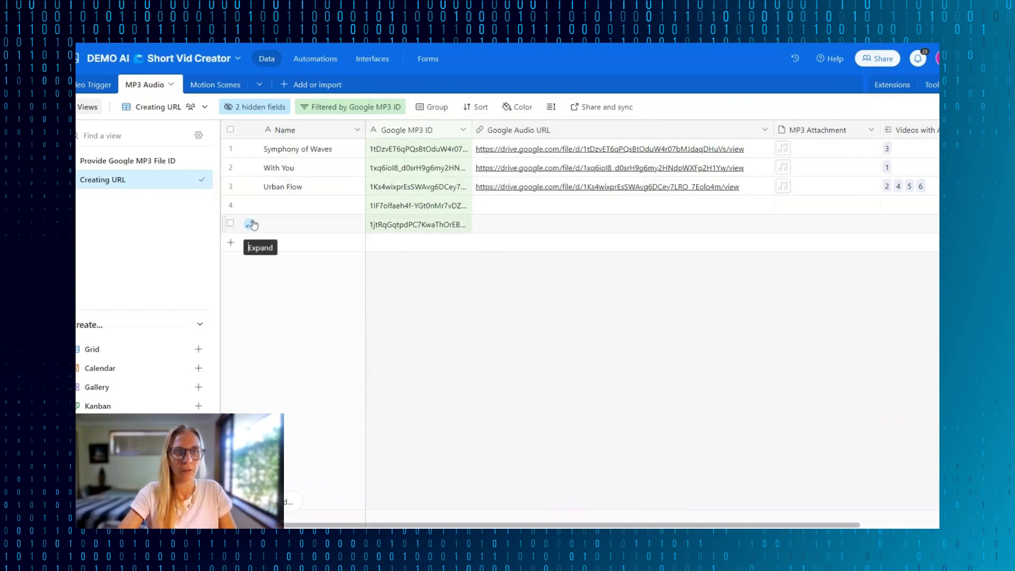
- Add a blank record in the Creating URL view and check it against both MP3 Audio views and the Google MP3 ID filter
{"action": "left_click", "coordinate": [231, 244]}
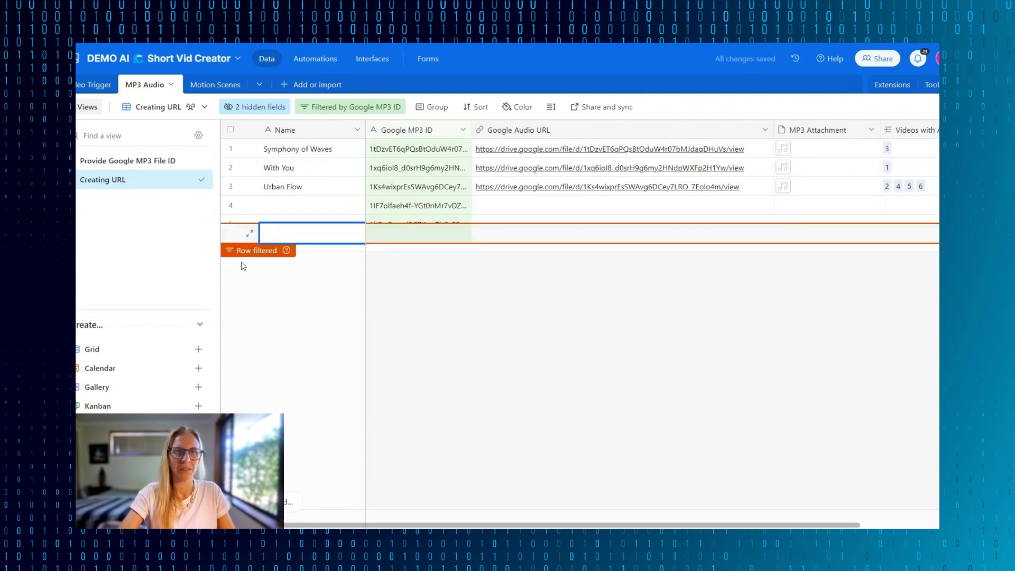
{"action": "left_click", "coordinate": [154, 163]}
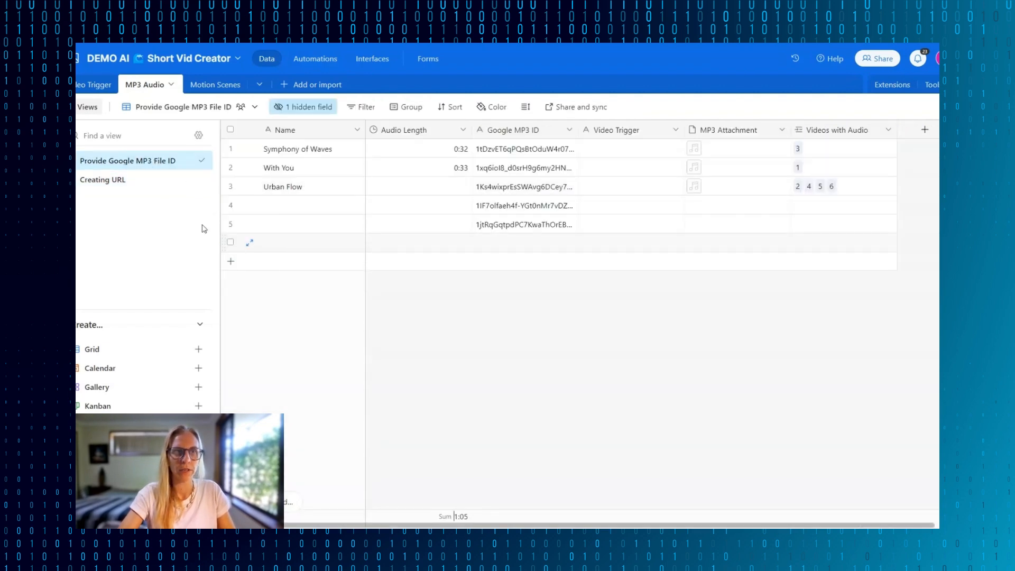
{"action": "left_click", "coordinate": [113, 181]}
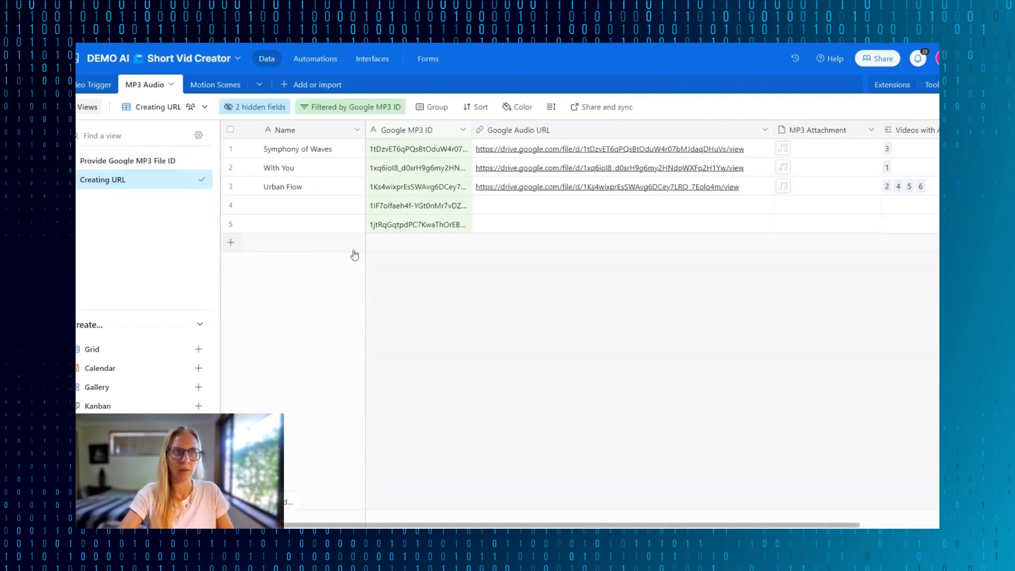
{"action": "left_click", "coordinate": [351, 107]}
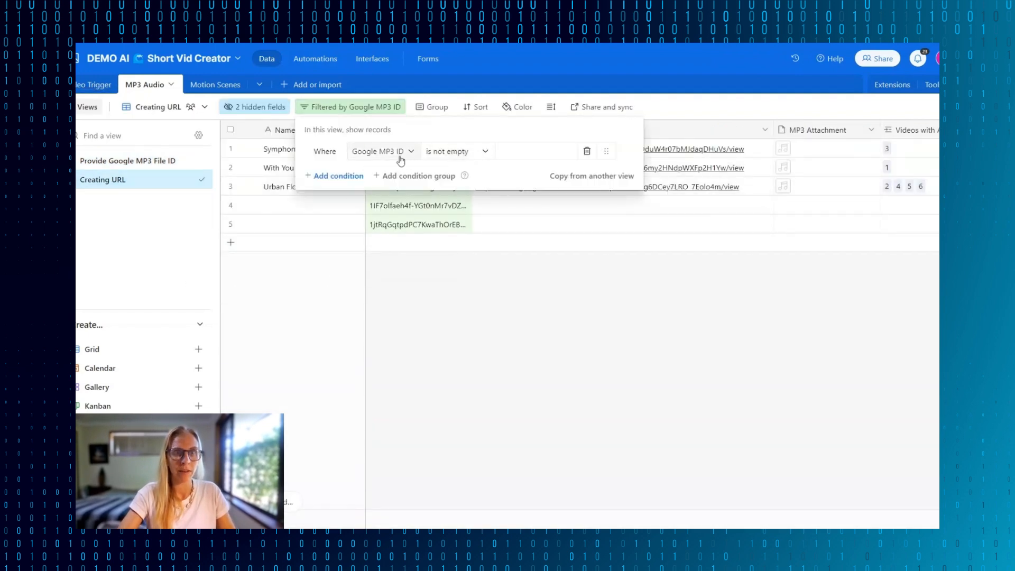
{"action": "left_click", "coordinate": [439, 283]}
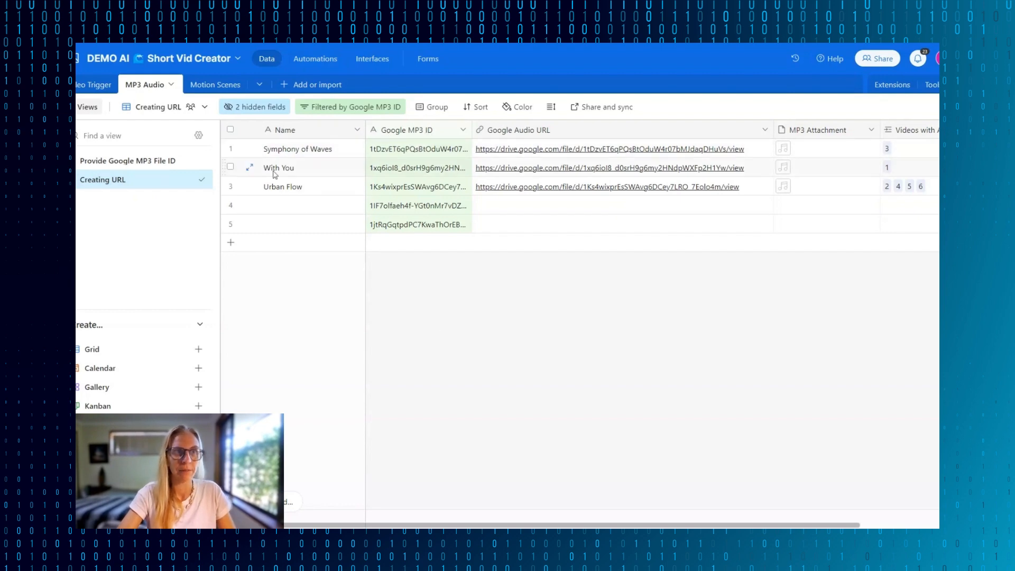
- Configure the automation's trigger to watch the Creating URL view of the MP3 Audio table
{"action": "left_click", "coordinate": [317, 61]}
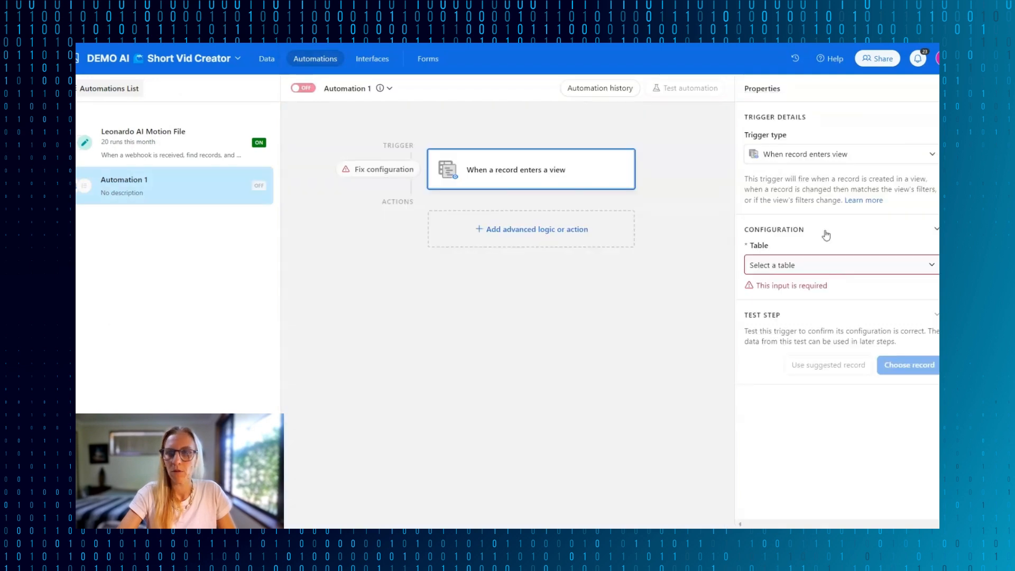
{"action": "left_click", "coordinate": [898, 267]}
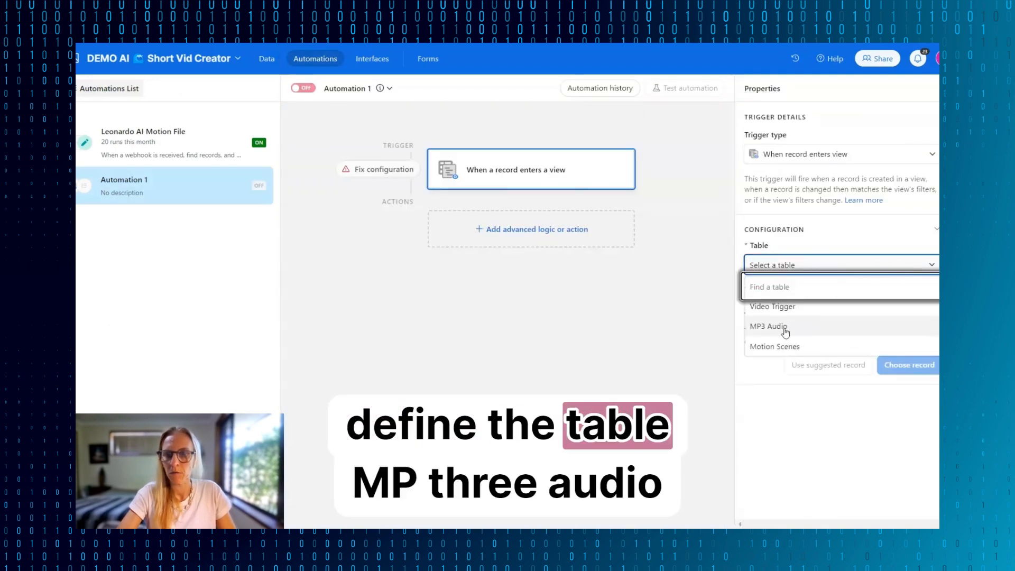
{"action": "left_click", "coordinate": [759, 325]}
{"action": "left_click", "coordinate": [776, 312]}
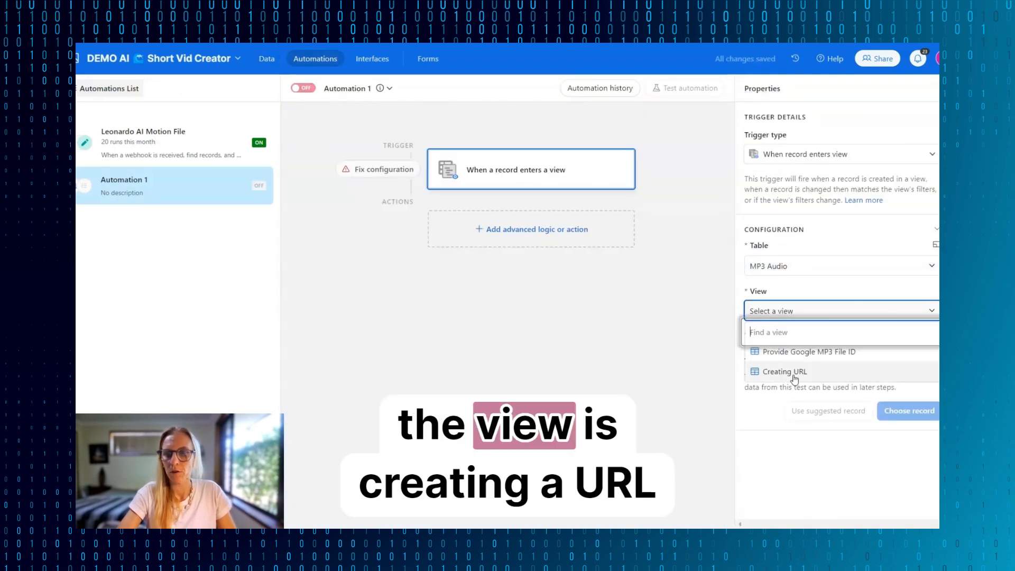
{"action": "left_click", "coordinate": [794, 371]}
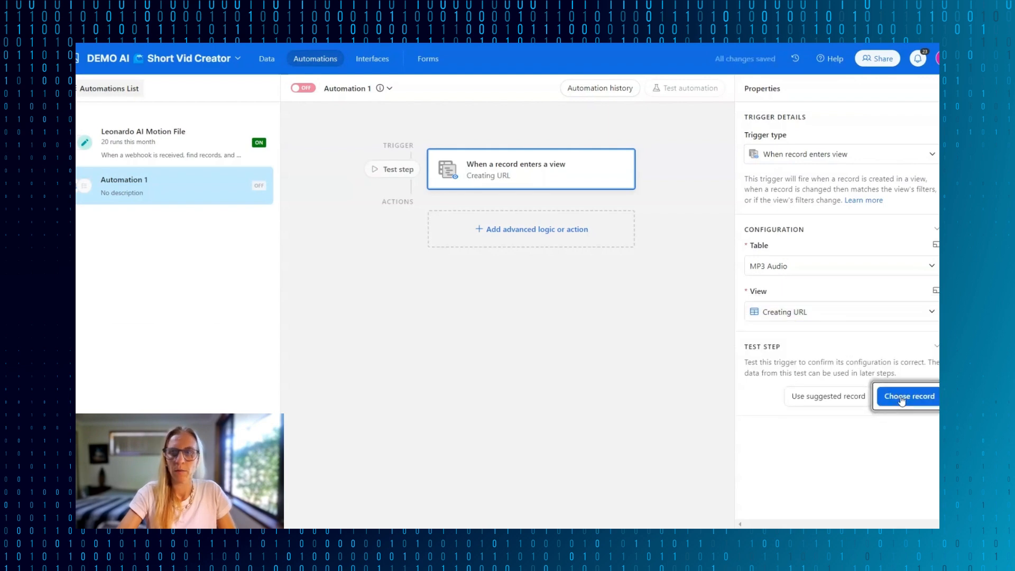
- Test the trigger with the first unnamed record from the Creating URL view
{"action": "left_click", "coordinate": [906, 397]}
{"action": "scroll", "coordinate": [424, 227], "scroll_direction": "down", "scroll_amount": 1}
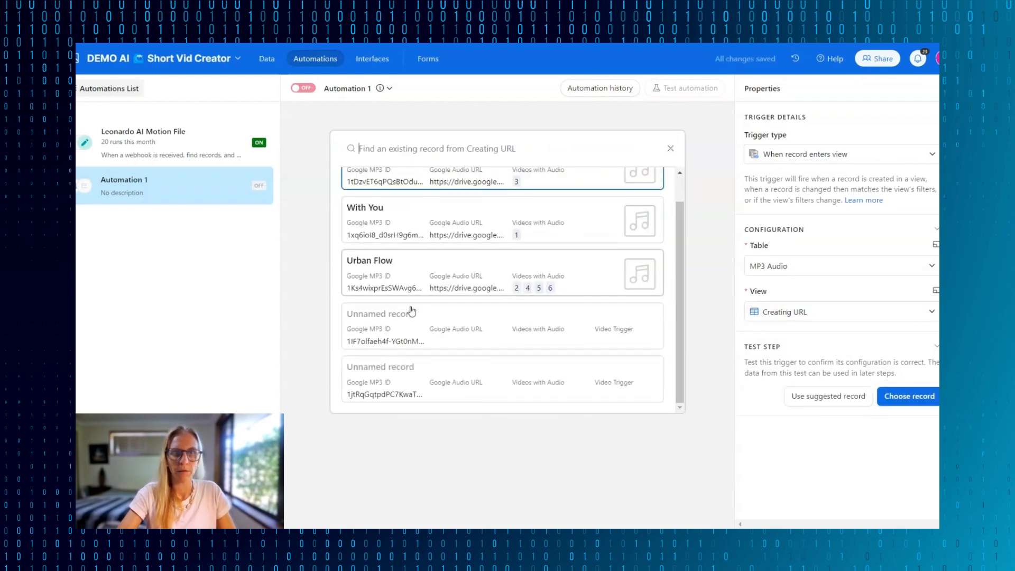
{"action": "left_click", "coordinate": [397, 330]}
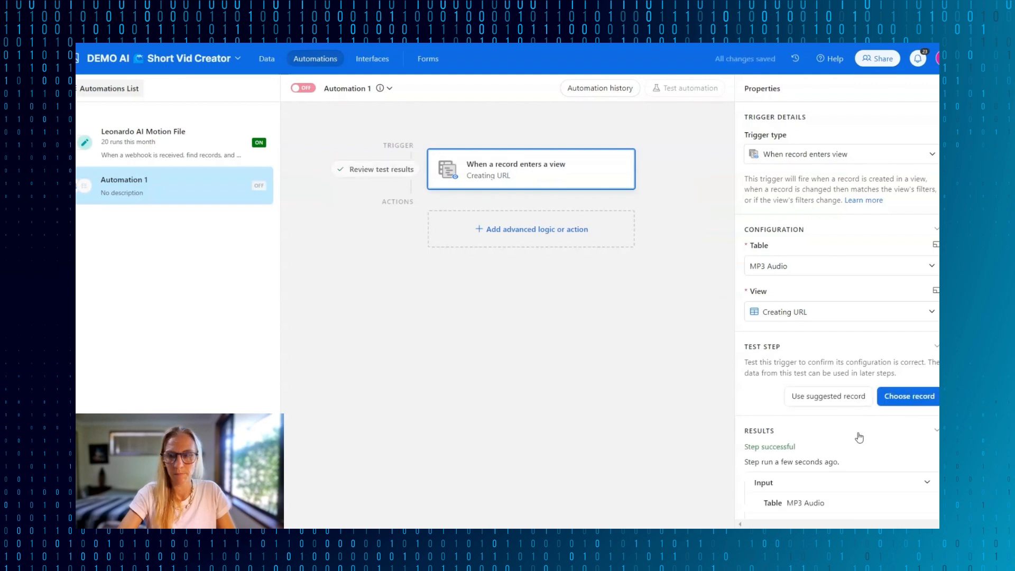
{"action": "scroll", "coordinate": [859, 437], "scroll_direction": "down", "scroll_amount": 3}
- Add an Update record action on the MP3 Audio table, using the trigger's Airtable record ID as the Record ID
{"action": "left_click", "coordinate": [528, 229]}
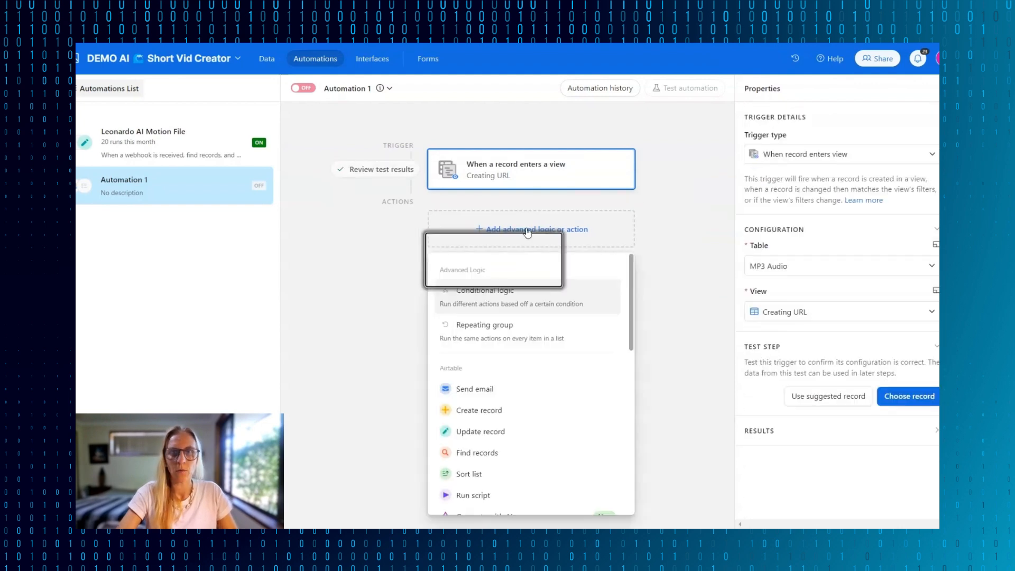
{"action": "left_click", "coordinate": [484, 433]}
{"action": "left_click", "coordinate": [783, 371]}
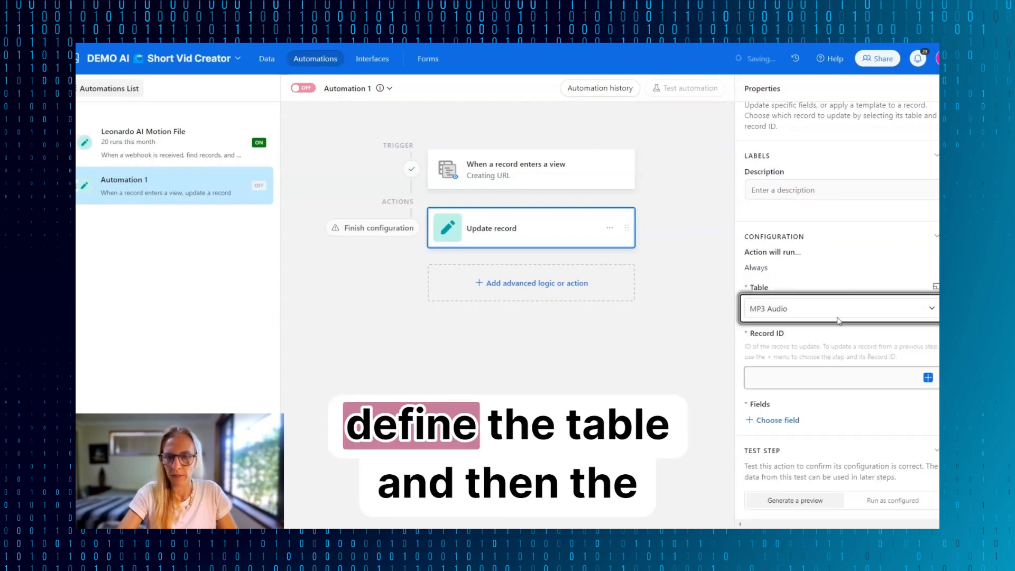
{"action": "left_click", "coordinate": [825, 380]}
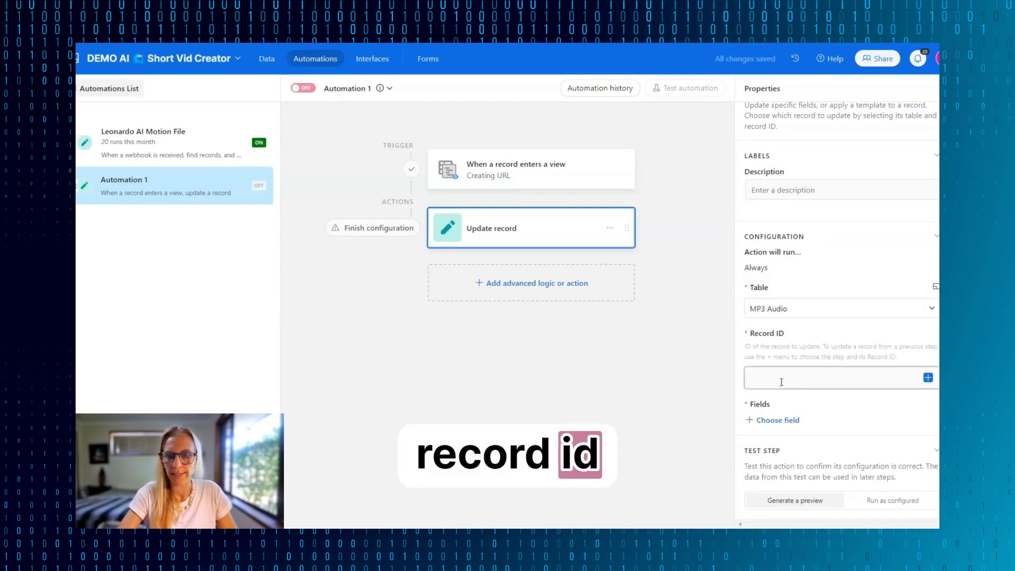
{"action": "left_click", "coordinate": [929, 378]}
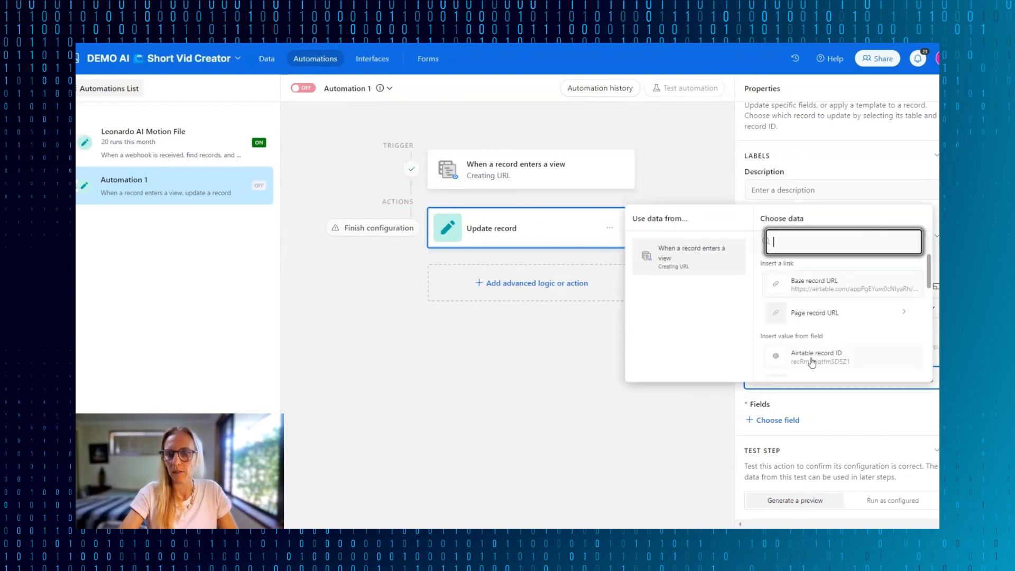
{"action": "scroll", "coordinate": [812, 362], "scroll_direction": "down", "scroll_amount": 2}
{"action": "left_click", "coordinate": [817, 292]}
{"action": "scroll", "coordinate": [793, 392], "scroll_direction": "down", "scroll_amount": 1}
{"action": "left_click", "coordinate": [777, 381]}
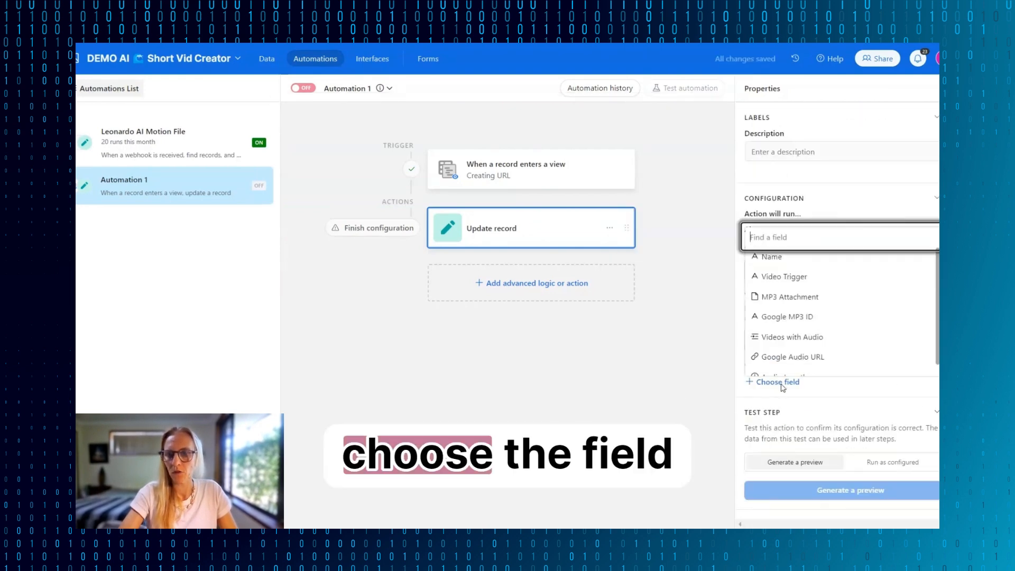
{"action": "scroll", "coordinate": [823, 341], "scroll_direction": "down", "scroll_amount": 1}
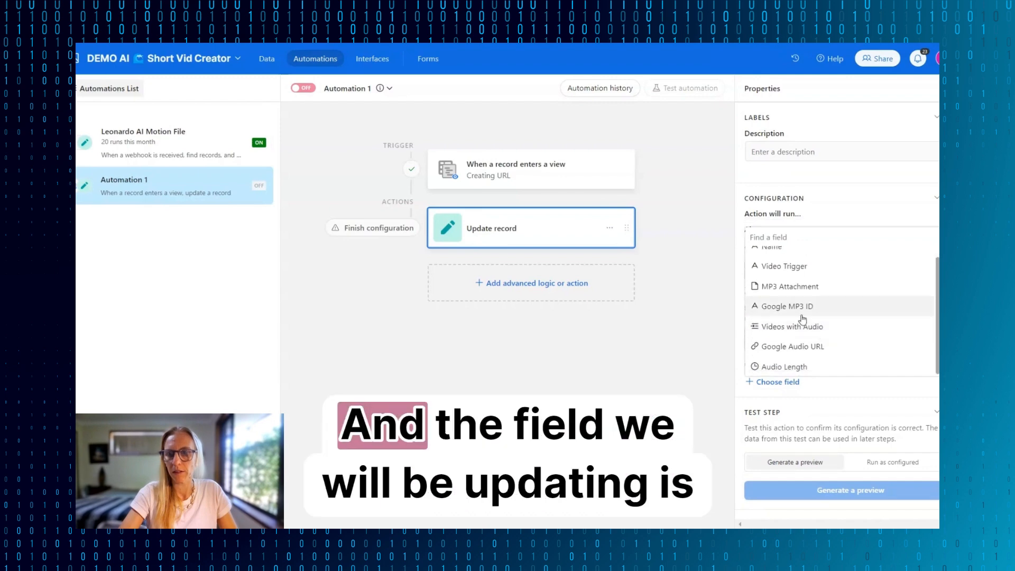
{"action": "left_click", "coordinate": [797, 347]}
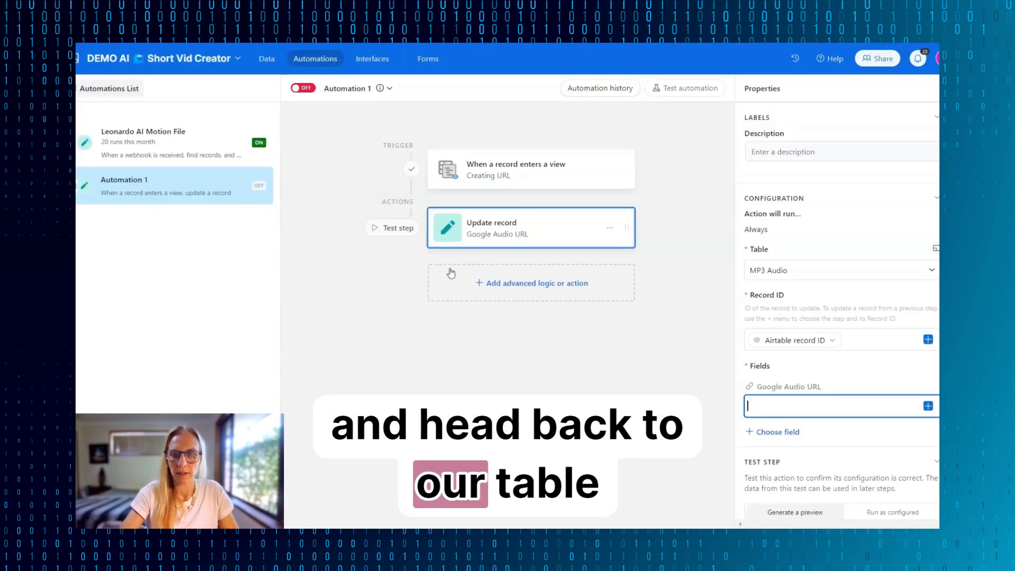
{"action": "type", "text": "https://drive.google.com/file/d/"}
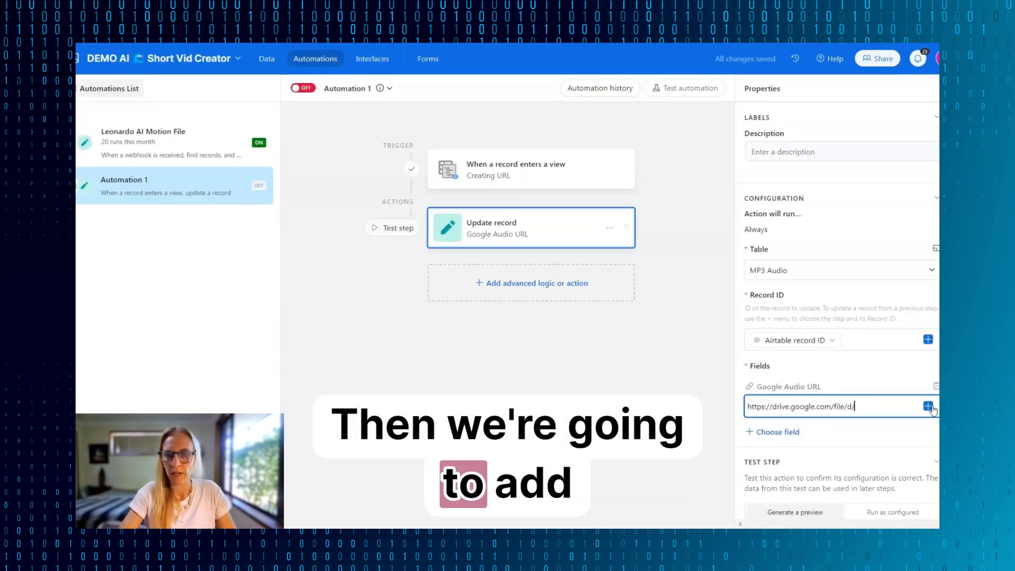
{"action": "left_click", "coordinate": [928, 406]}
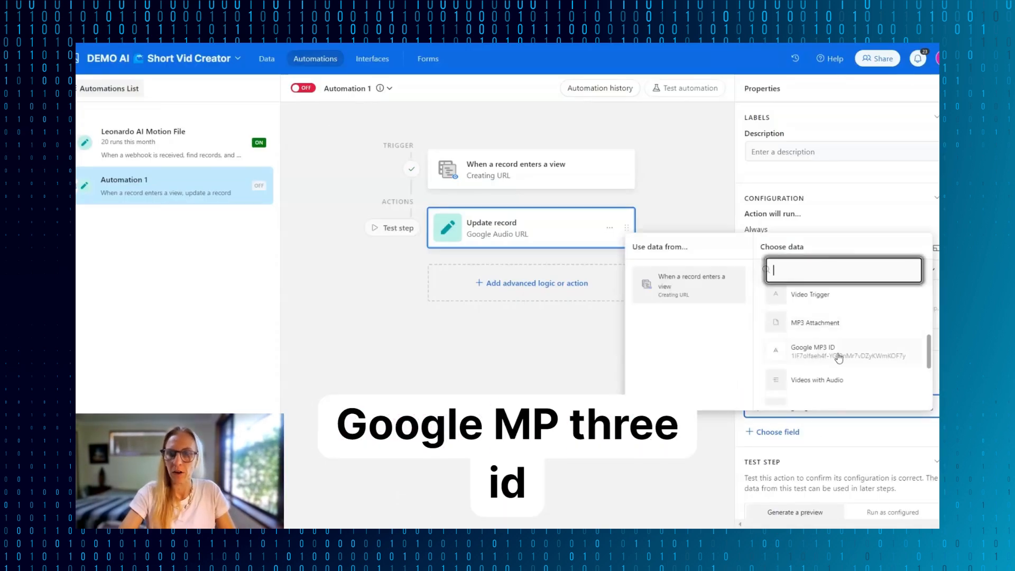
{"action": "left_click", "coordinate": [815, 351]}
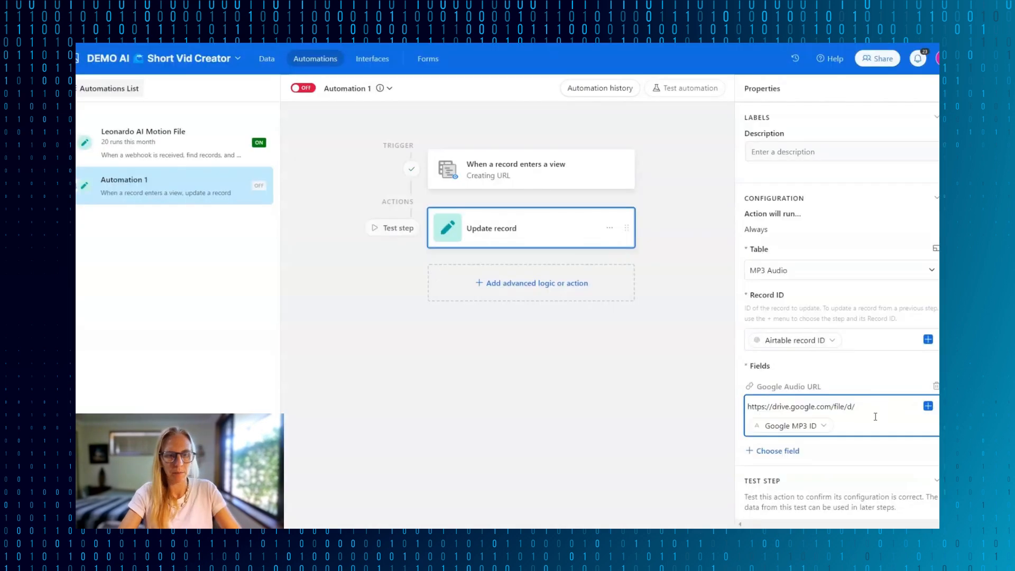
{"action": "type", "text": "/view"}
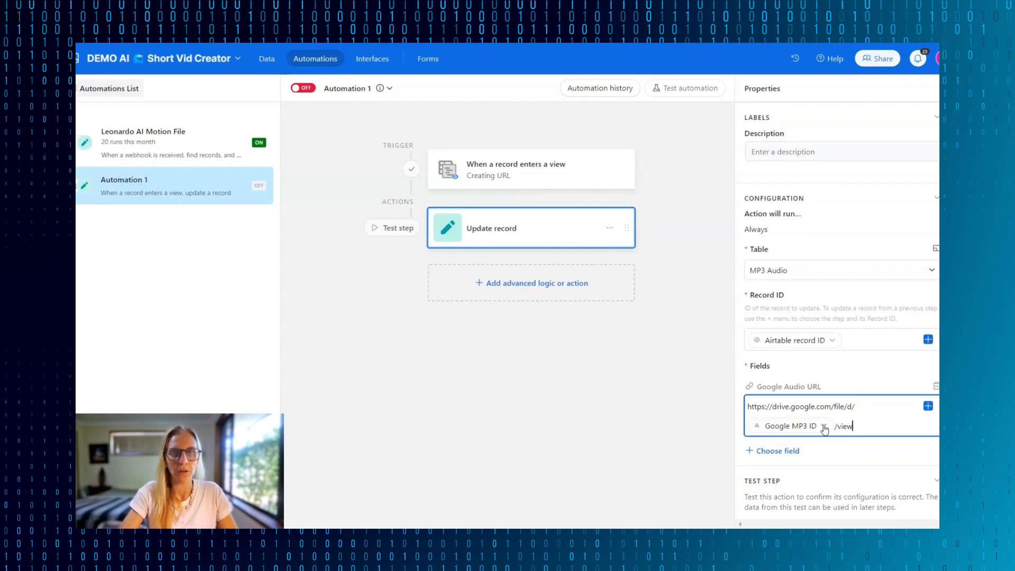
- Run the Update record action's test as configured and close its result
{"action": "mouse_move", "coordinate": [825, 430]}
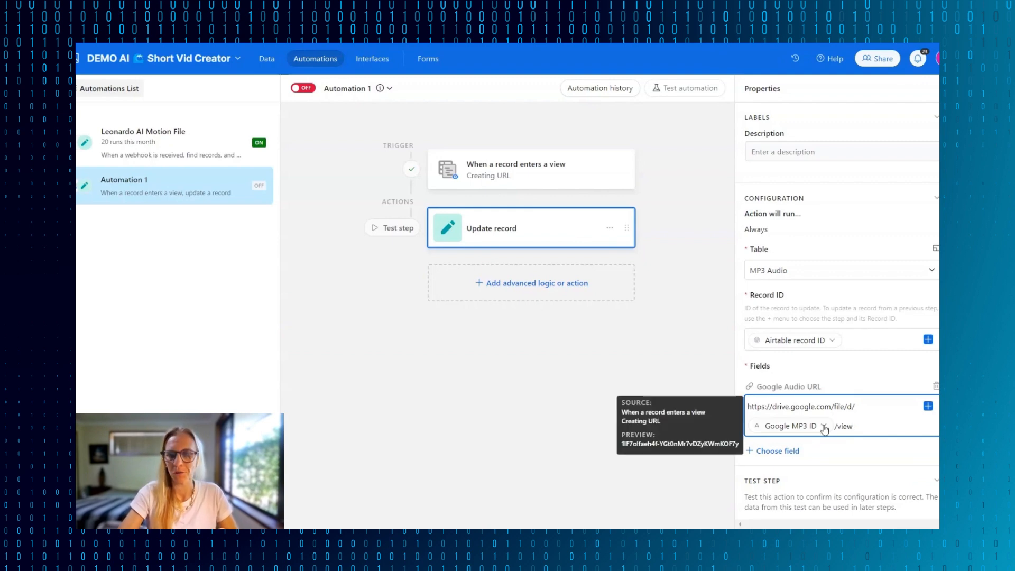
{"action": "scroll", "coordinate": [826, 430], "scroll_direction": "down", "scroll_amount": 1}
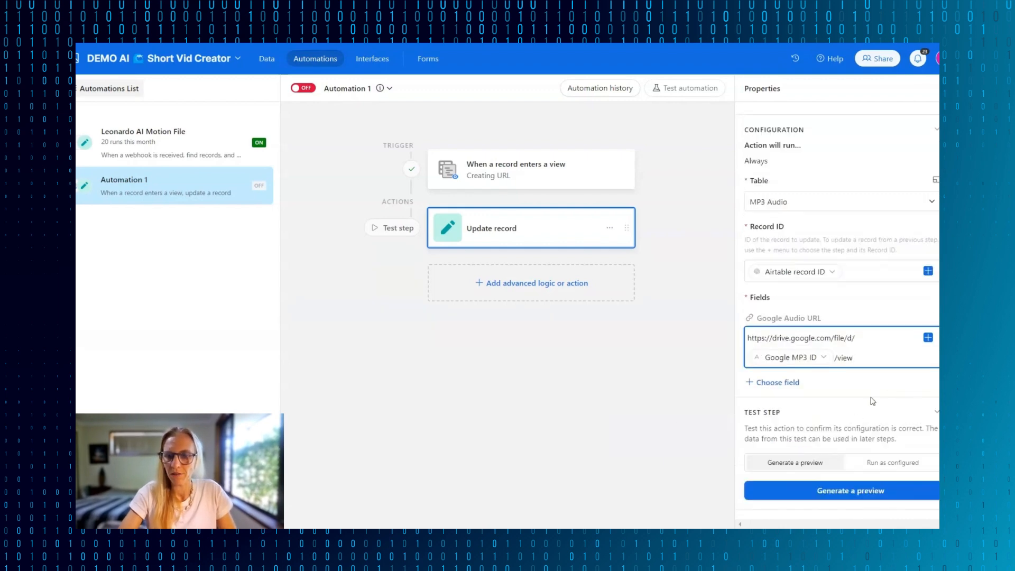
{"action": "left_click", "coordinate": [879, 463]}
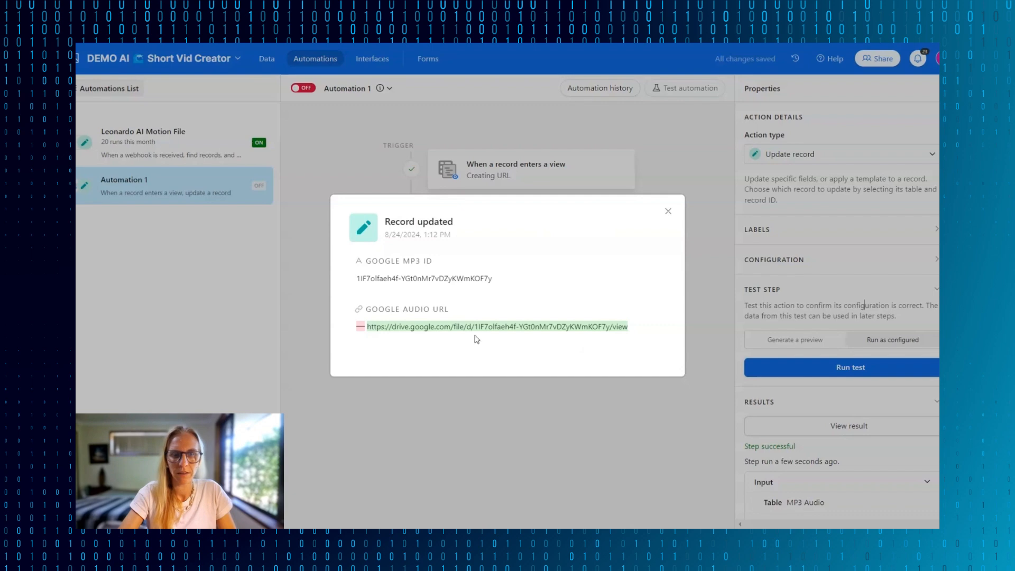
{"action": "left_click", "coordinate": [599, 398]}
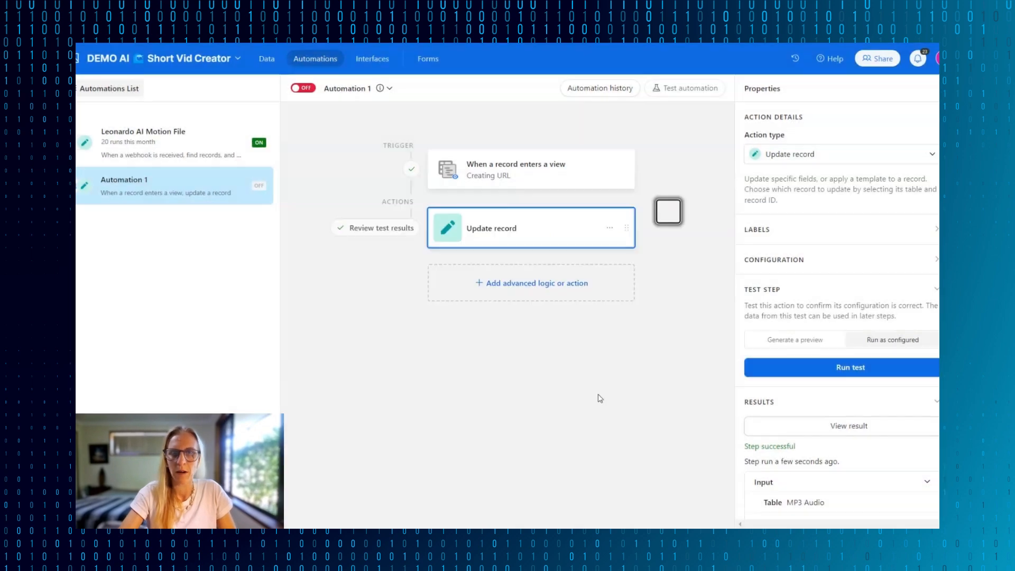
- Check the fourth record's Google Audio URL in the MP3 Audio table, then return to the automation
{"action": "left_click", "coordinate": [268, 61]}
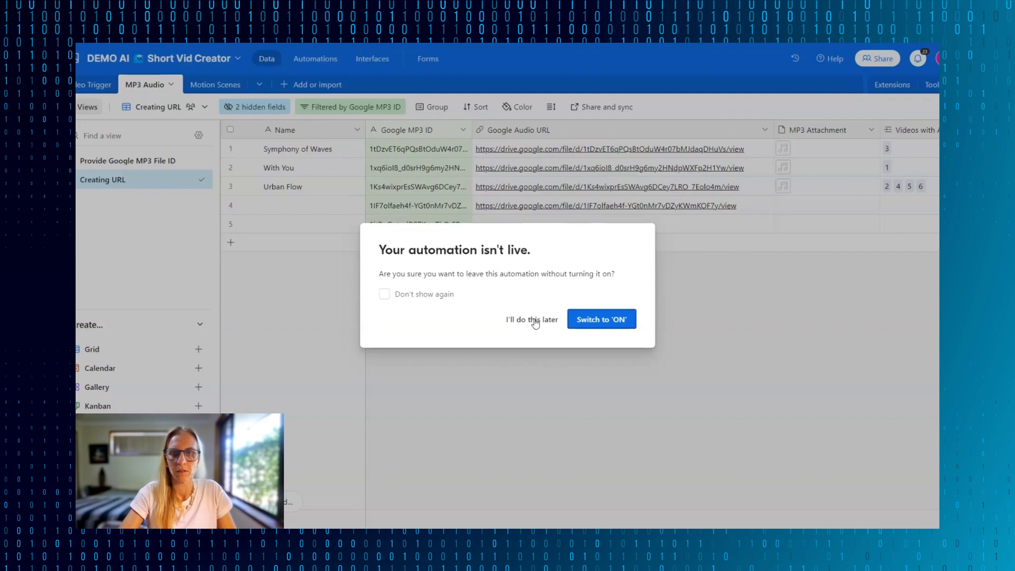
{"action": "left_click", "coordinate": [534, 319]}
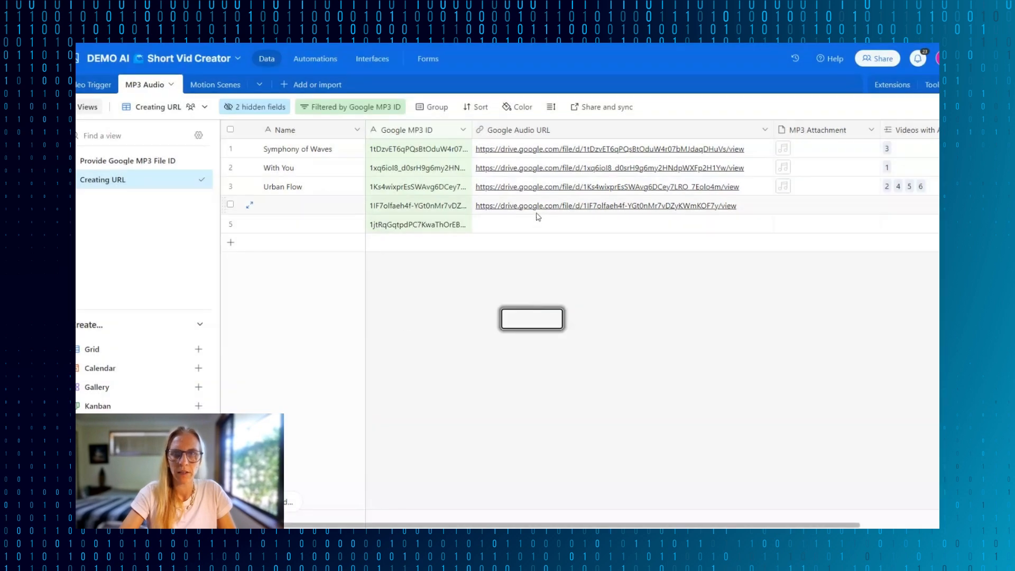
{"action": "left_click", "coordinate": [316, 59]}
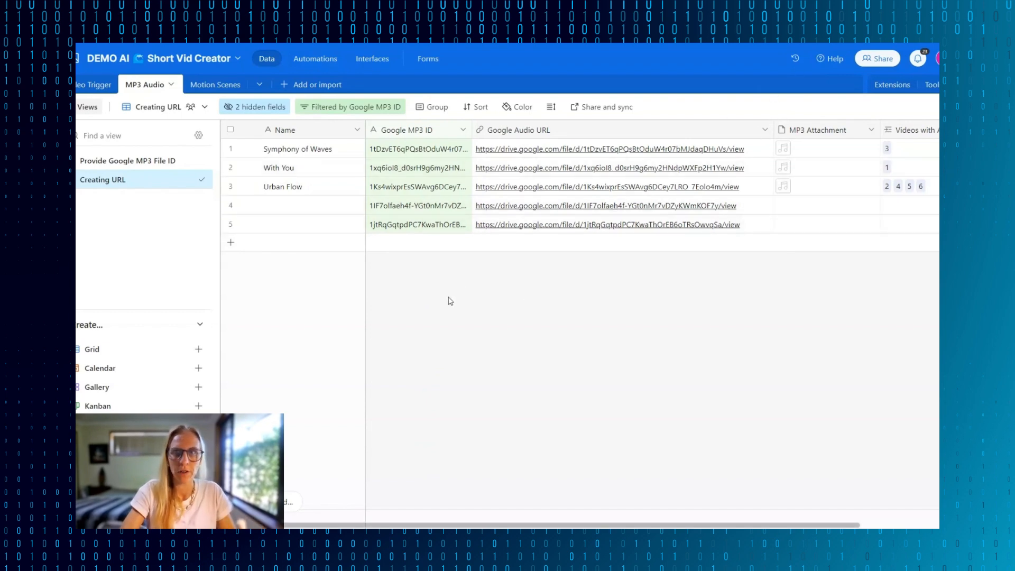
- Name the two unnamed MP3 Audio records "Demo music 1 (SD)" and "Demo music 2 (SD)"
{"action": "left_click", "coordinate": [312, 206]}
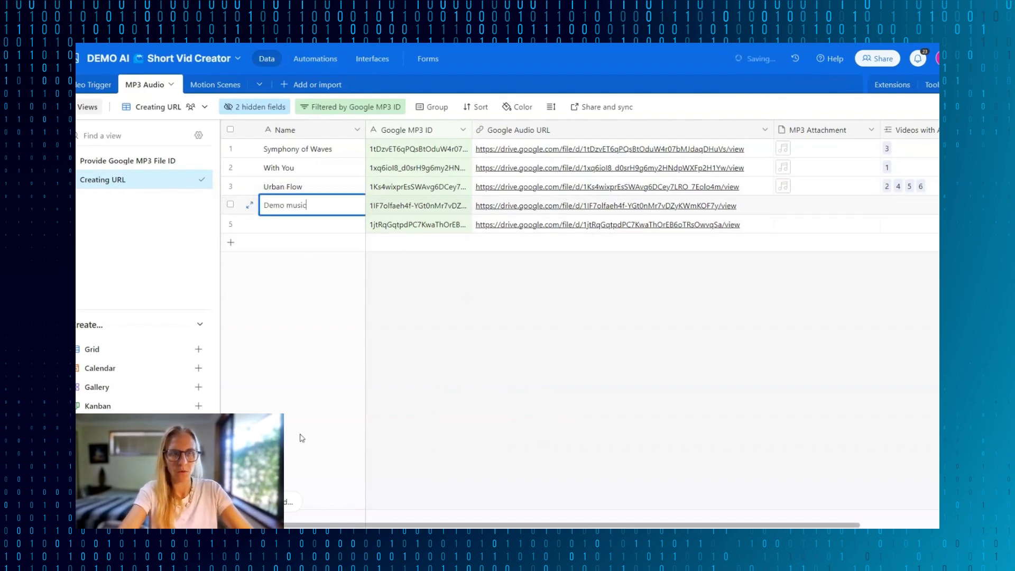
{"action": "type", "text": "Demo music 1"}
{"action": "left_click", "coordinate": [305, 224]}
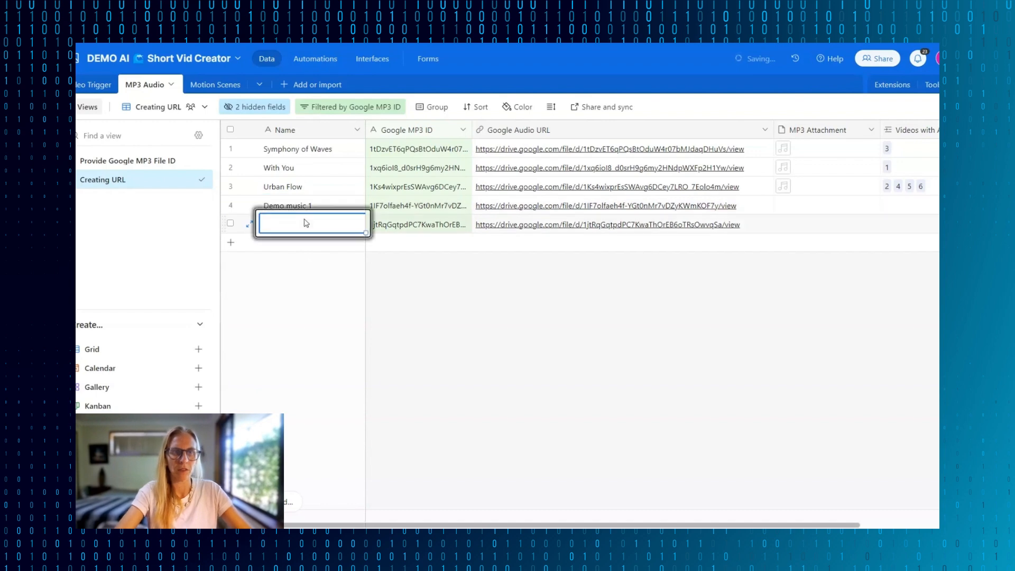
{"action": "type", "text": "Demo music 2"}
{"action": "double_click", "coordinate": [333, 205]}
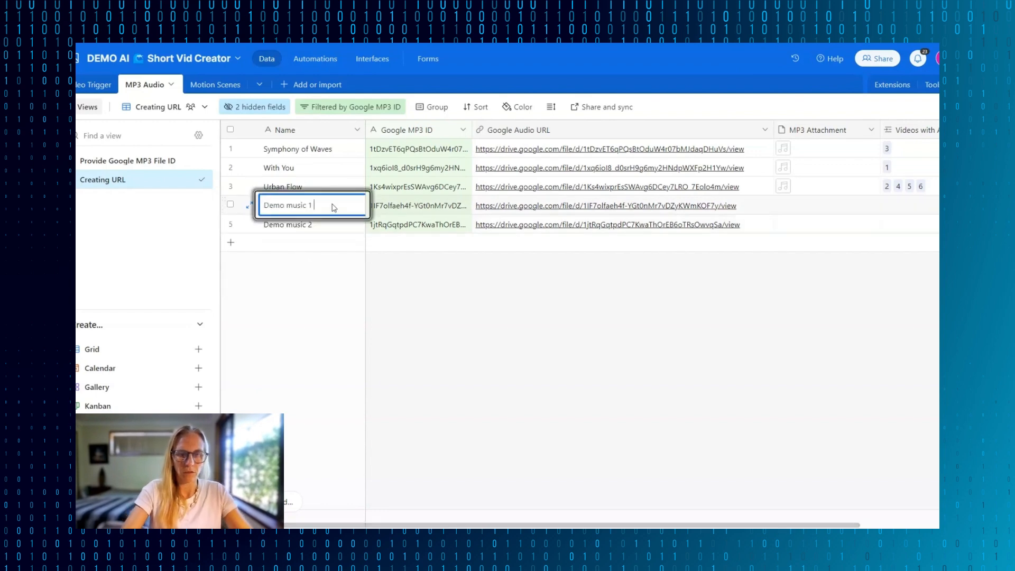
{"action": "type", "text": "(SD"}
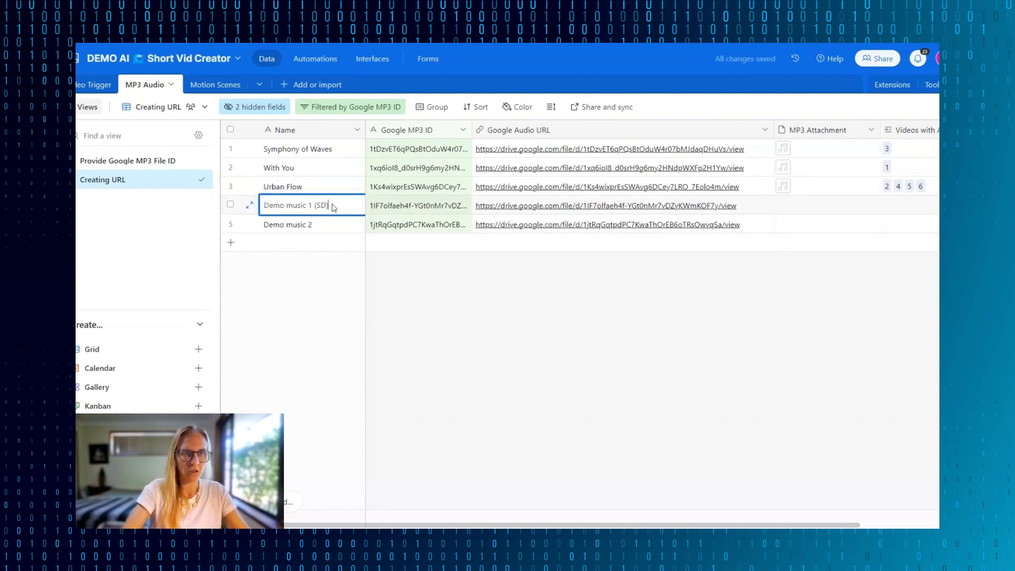
{"action": "double_click", "coordinate": [331, 221]}
{"action": "type", "text": "(SD)"}
{"action": "key", "text": "Return"}
- Attach the MP3 files to the Demo music 1 (SD) and Demo music 2 (SD) records
{"action": "scroll", "coordinate": [556, 169], "scroll_direction": "right", "scroll_amount": 2}
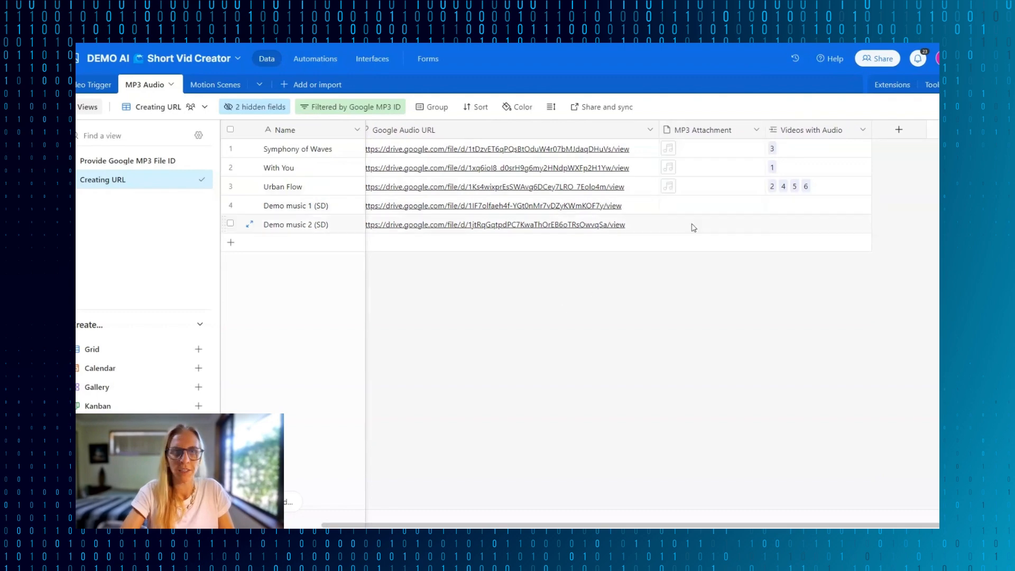
{"action": "left_click", "coordinate": [712, 223]}
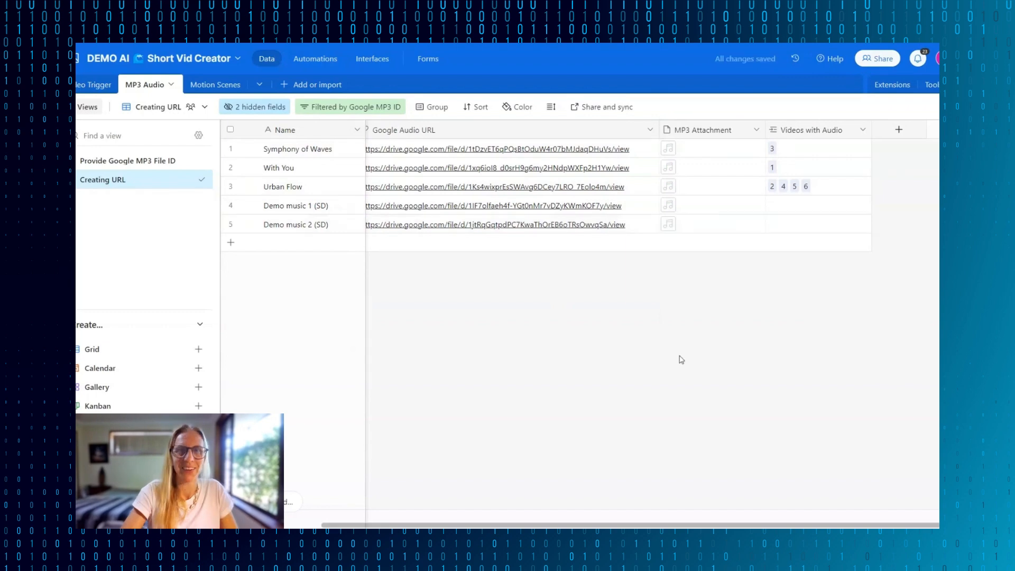
{"action": "scroll", "coordinate": [479, 254], "scroll_direction": "left", "scroll_amount": 3}
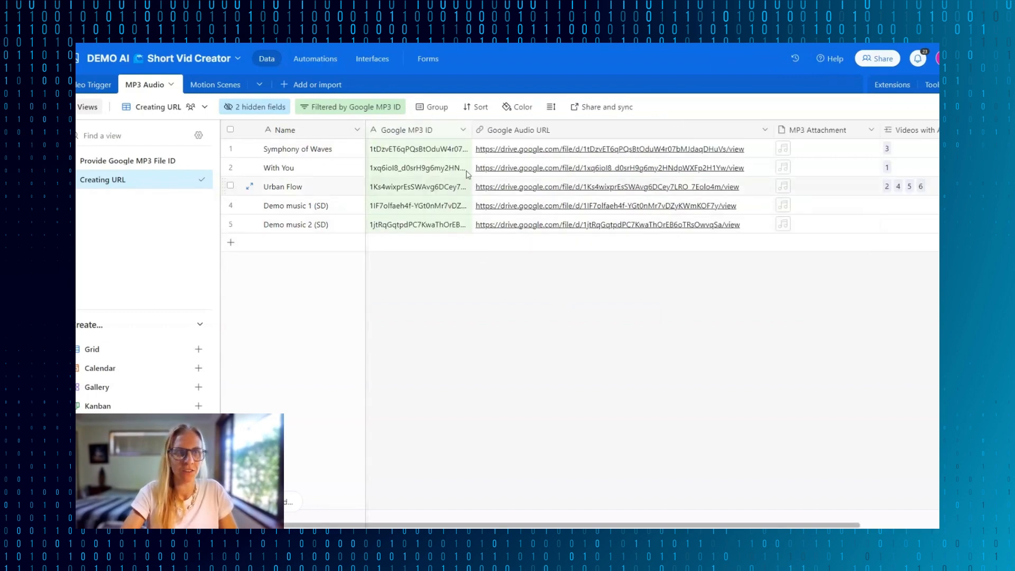
- In the Provide Google MP3 File ID view, check Urban Flow's MP3 duration and set its Audio Length to 2:11
{"action": "left_click", "coordinate": [133, 161]}
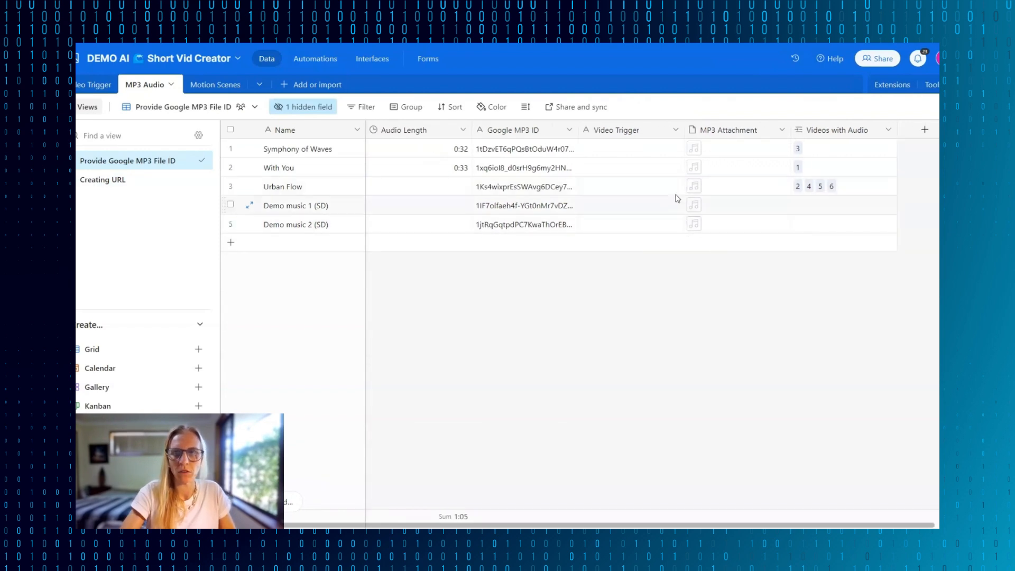
{"action": "left_click", "coordinate": [695, 190]}
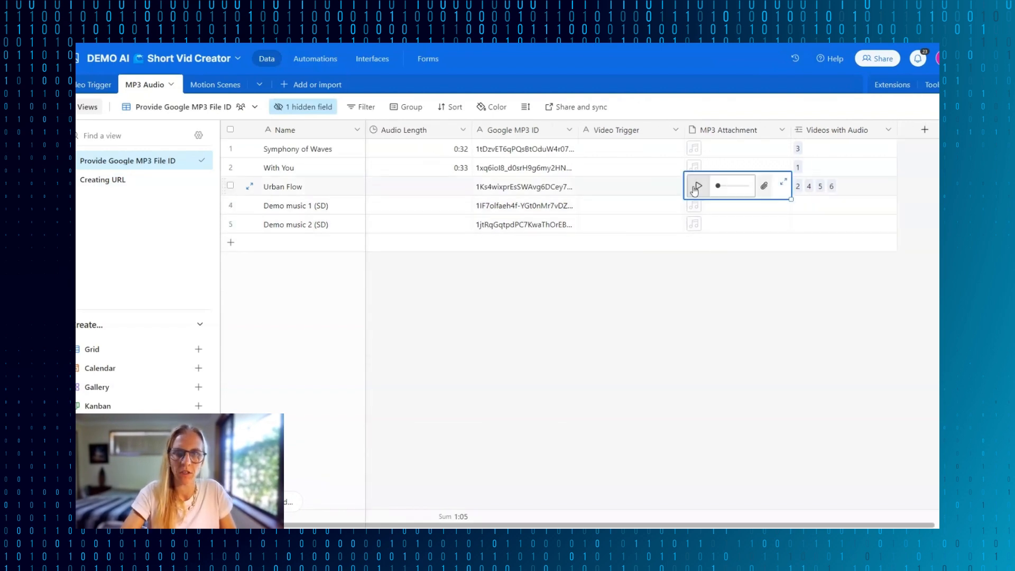
{"action": "left_click", "coordinate": [698, 187]}
{"action": "left_click", "coordinate": [784, 183]}
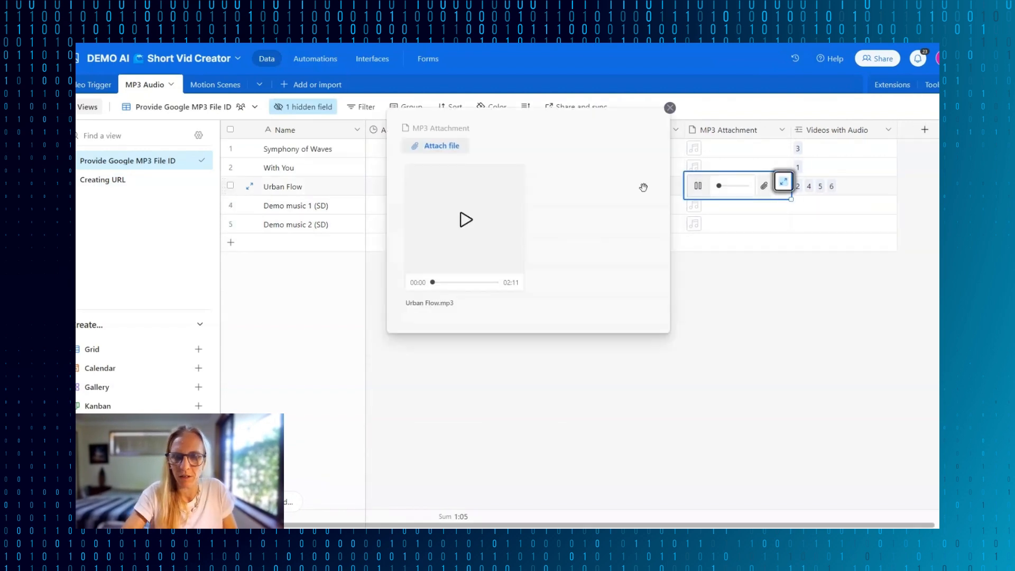
{"action": "left_click", "coordinate": [670, 107]}
{"action": "double_click", "coordinate": [448, 189]}
{"action": "type", "text": "2:1"}
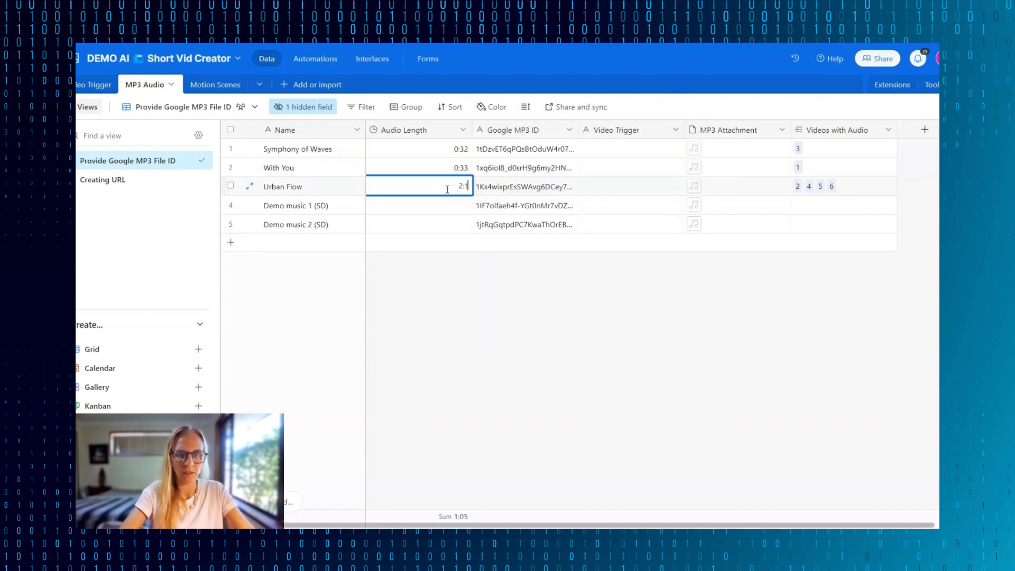
{"action": "type", "text": "1"}
{"action": "left_click", "coordinate": [695, 205]}
{"action": "left_click", "coordinate": [735, 344]}
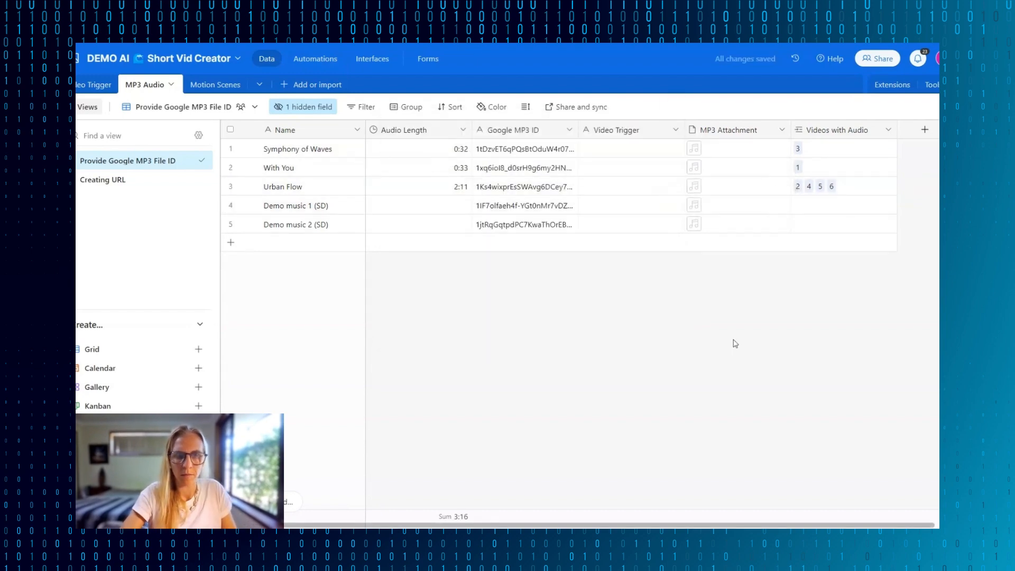
- Set the Audio Length of Demo music 1 (SD) to 1:07 and of Demo music 2 (SD) to 1:04
{"action": "double_click", "coordinate": [442, 206]}
{"action": "type", "text": "1:07"}
{"action": "left_click", "coordinate": [692, 227]}
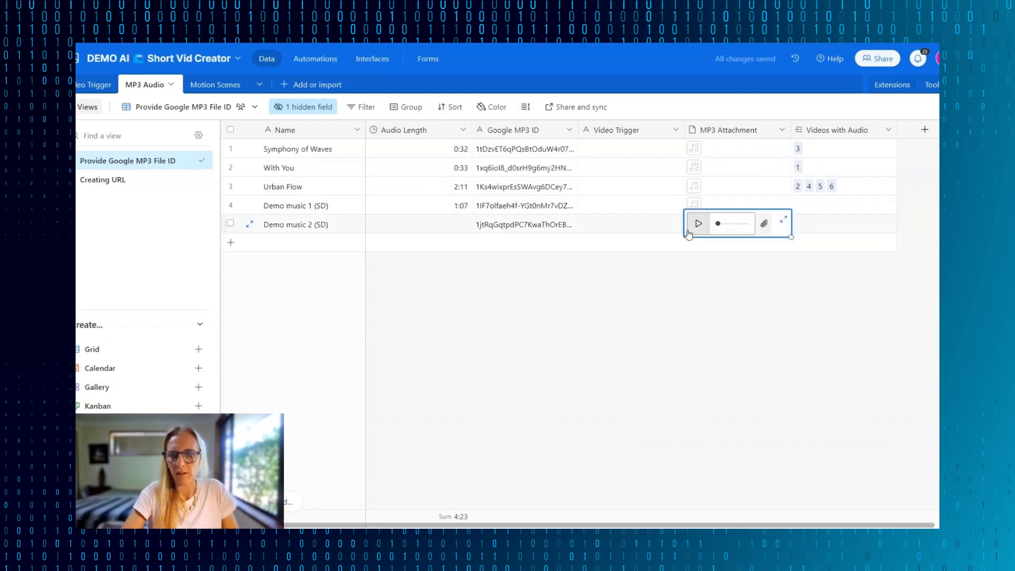
{"action": "left_click", "coordinate": [696, 226]}
{"action": "left_click", "coordinate": [451, 412]}
{"action": "double_click", "coordinate": [439, 226]}
{"action": "type", "text": "1:04"}
{"action": "left_click", "coordinate": [651, 312]}
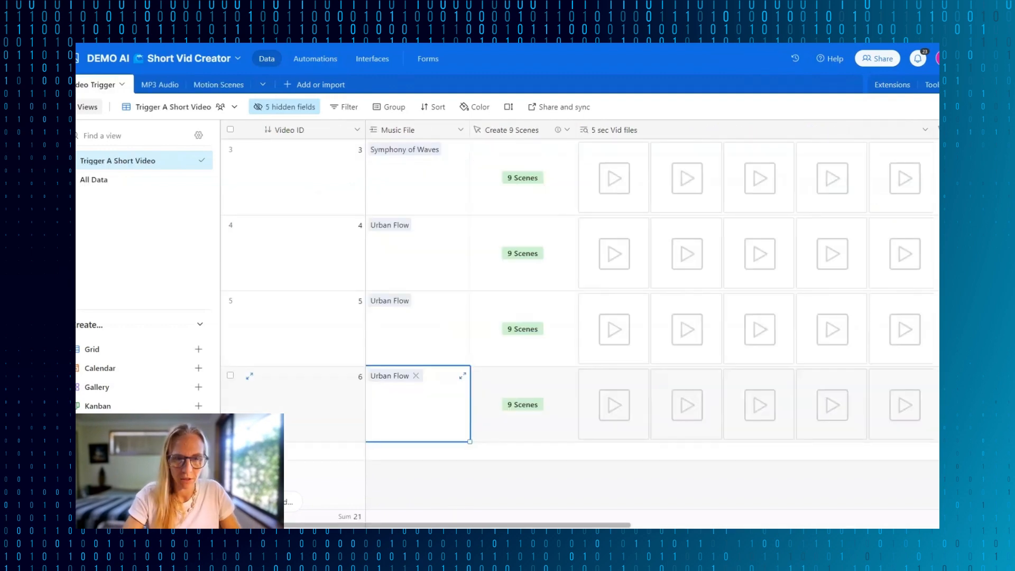
- Add a seventh record to the Video Trigger table and browse the tracks offered for its Music File
{"action": "left_click", "coordinate": [443, 463]}
{"action": "scroll", "coordinate": [460, 344], "scroll_direction": "down", "scroll_amount": 2}
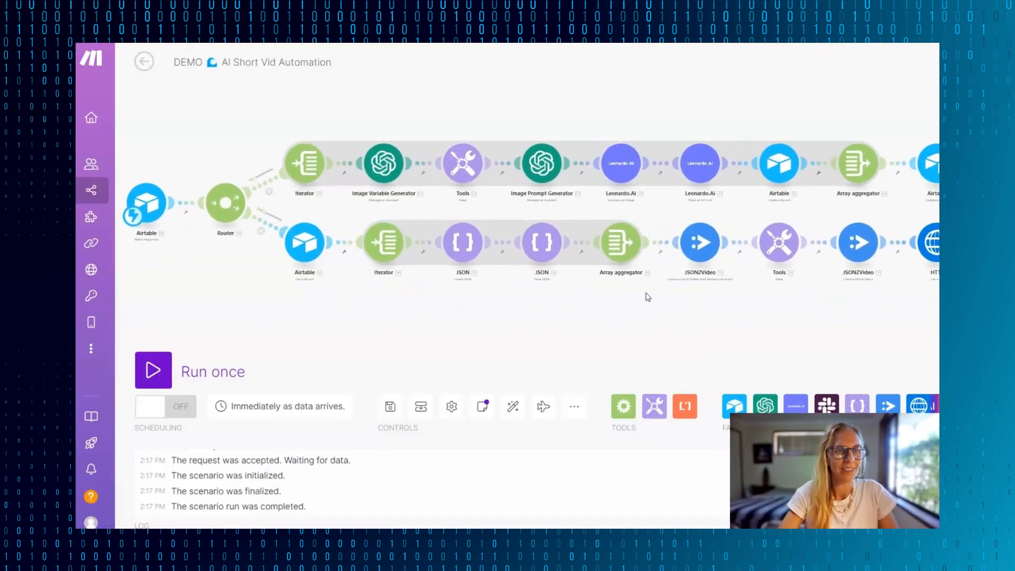
- In the Make scenario, set the base of the second route's Airtable Get a Record module to DEMO AI Short Vid Creator
{"action": "left_click_drag", "start_coordinate": [648, 297], "coordinate": [662, 302]}
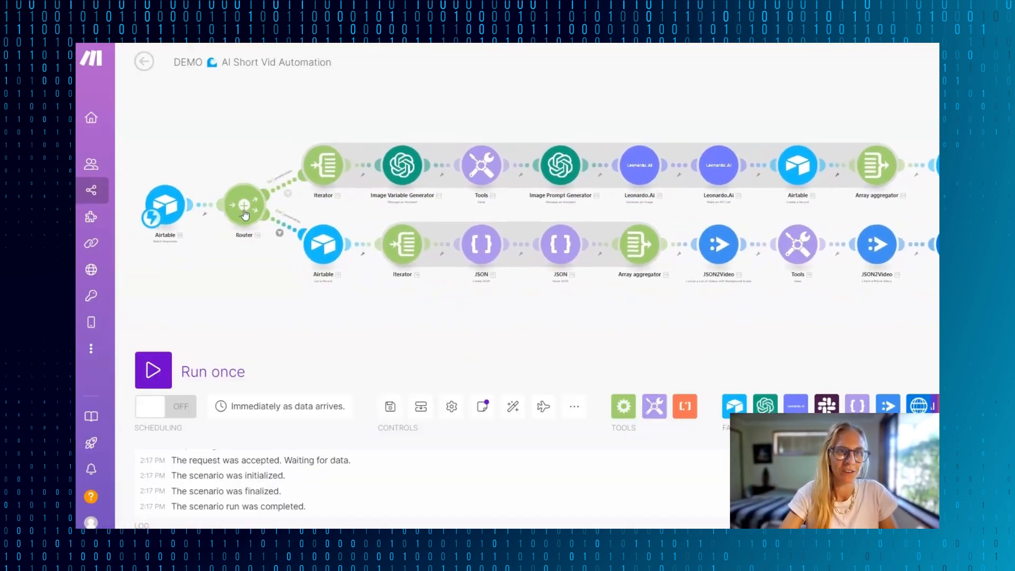
{"action": "mouse_move", "coordinate": [825, 323]}
{"action": "left_mouse_down"}
{"action": "mouse_move", "coordinate": [477, 310]}
{"action": "mouse_move", "coordinate": [841, 312]}
{"action": "left_mouse_up"}
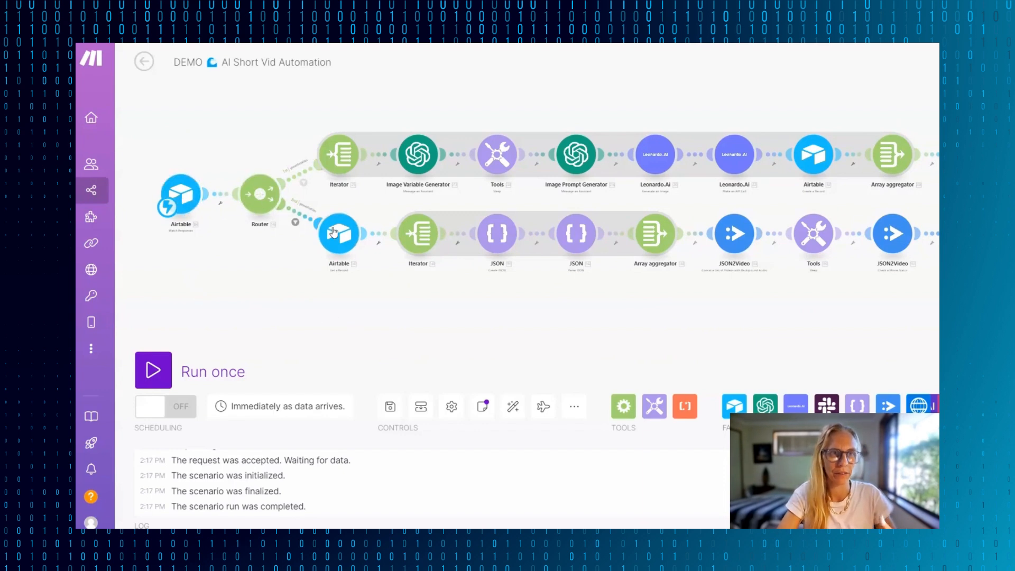
{"action": "scroll", "coordinate": [308, 223], "scroll_direction": "up", "scroll_amount": 5}
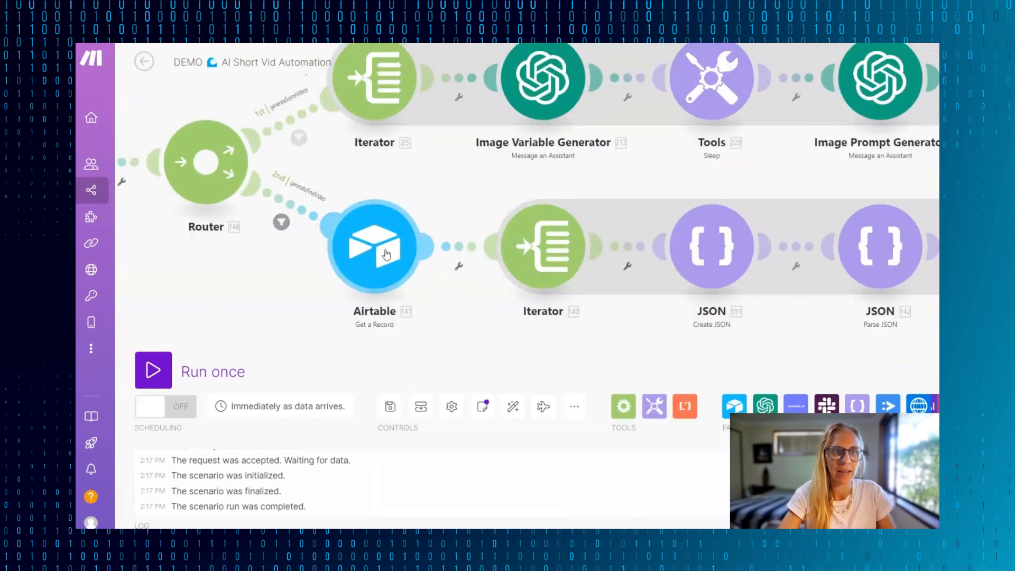
{"action": "left_click", "coordinate": [377, 250]}
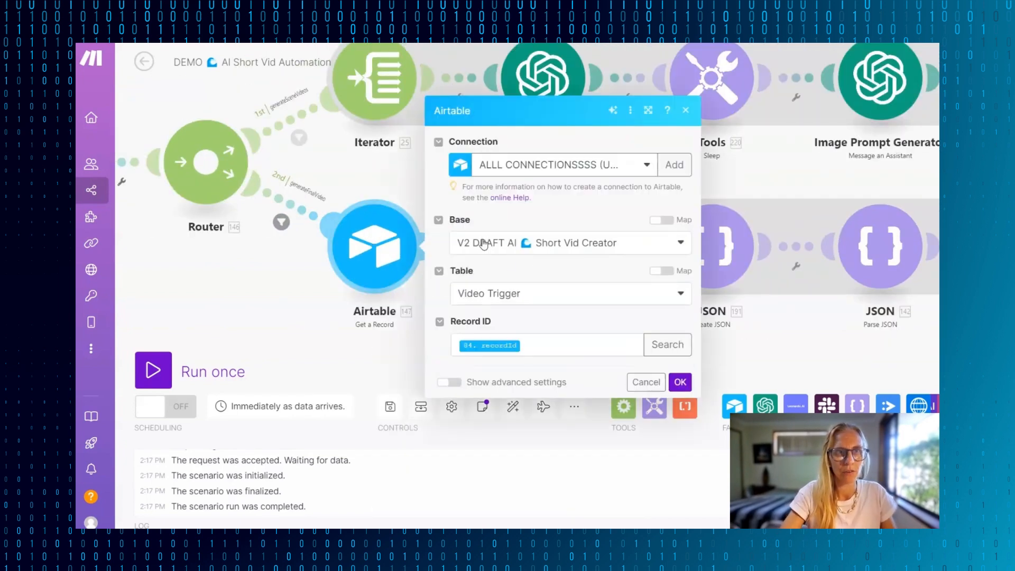
{"action": "left_click", "coordinate": [647, 169]}
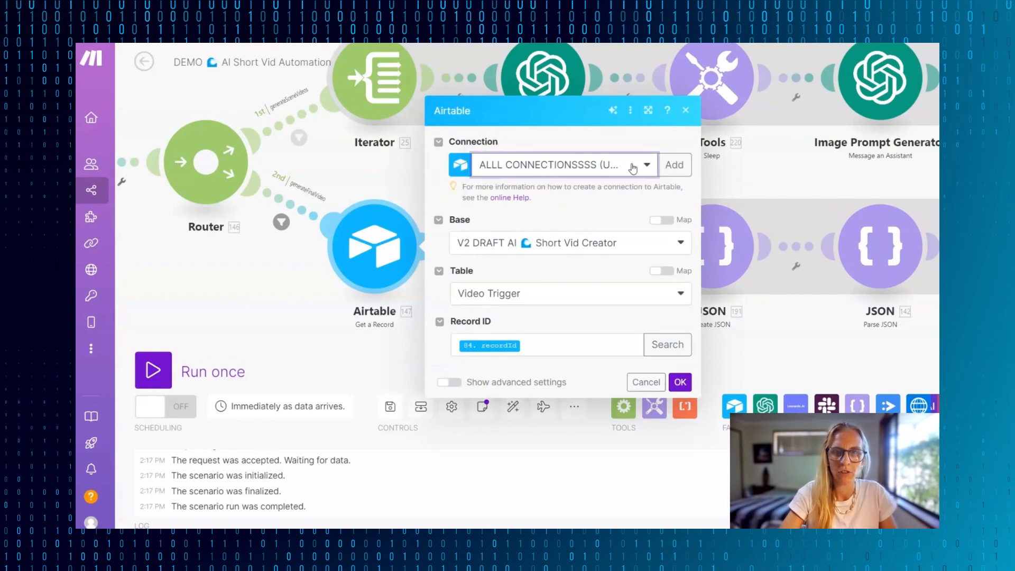
{"action": "left_click", "coordinate": [641, 166]}
{"action": "left_click", "coordinate": [536, 238]}
{"action": "left_click", "coordinate": [677, 245]}
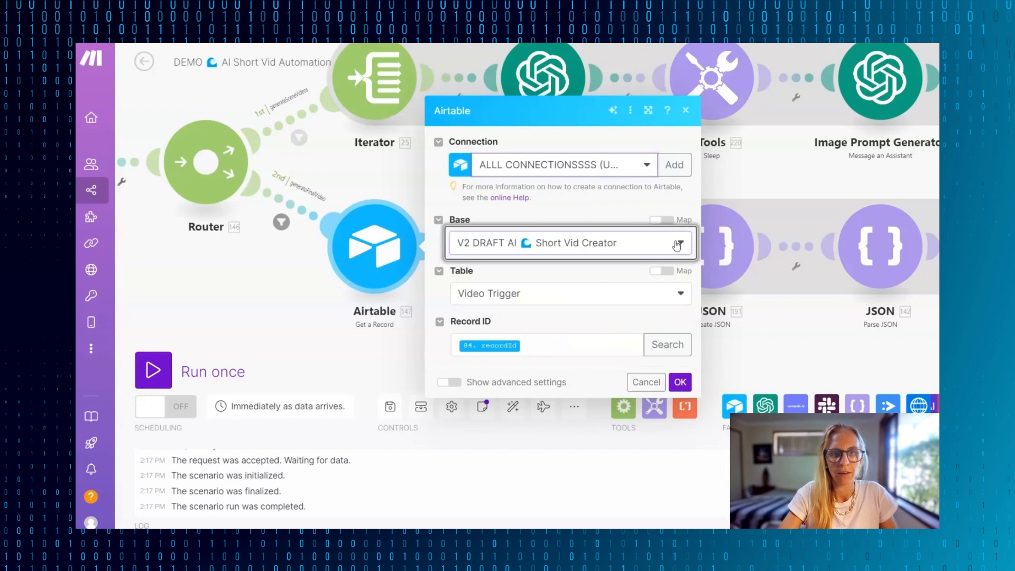
{"action": "left_click", "coordinate": [677, 245]}
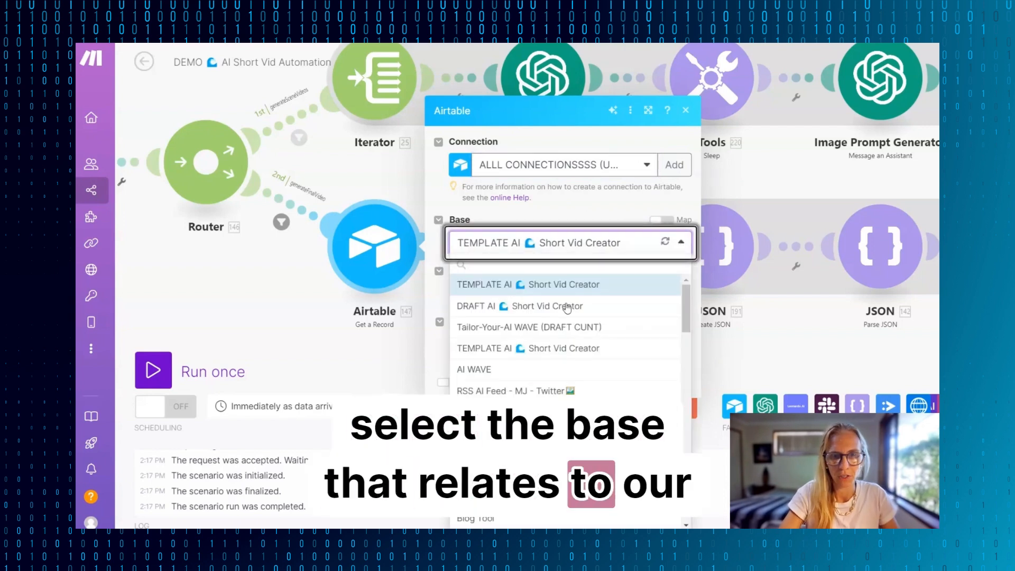
{"action": "left_click", "coordinate": [537, 309]}
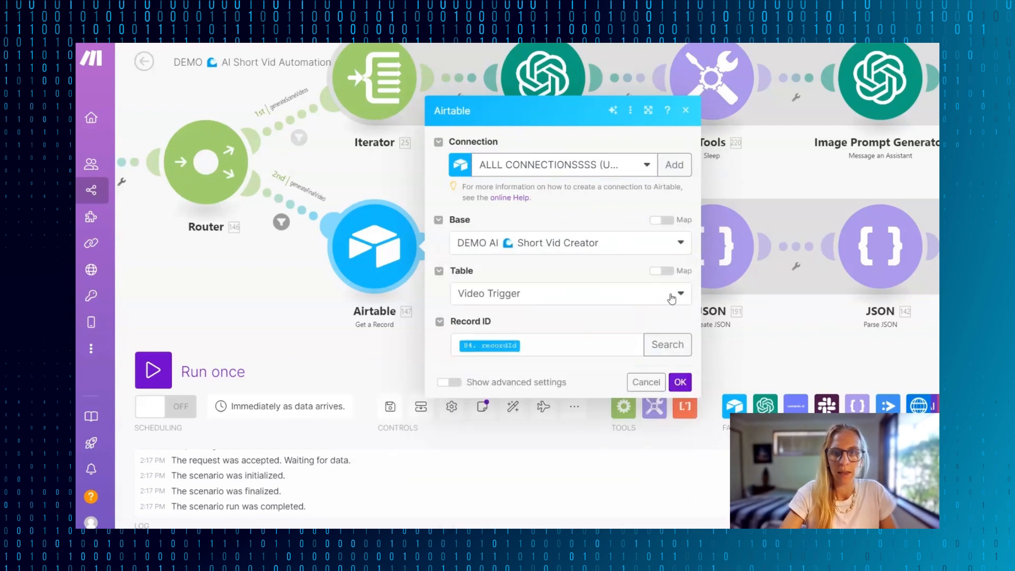
- Choose the Video Trigger table for the Get a Record module, keep the mapped recordId as Record ID, and save the module
{"action": "left_click", "coordinate": [673, 294]}
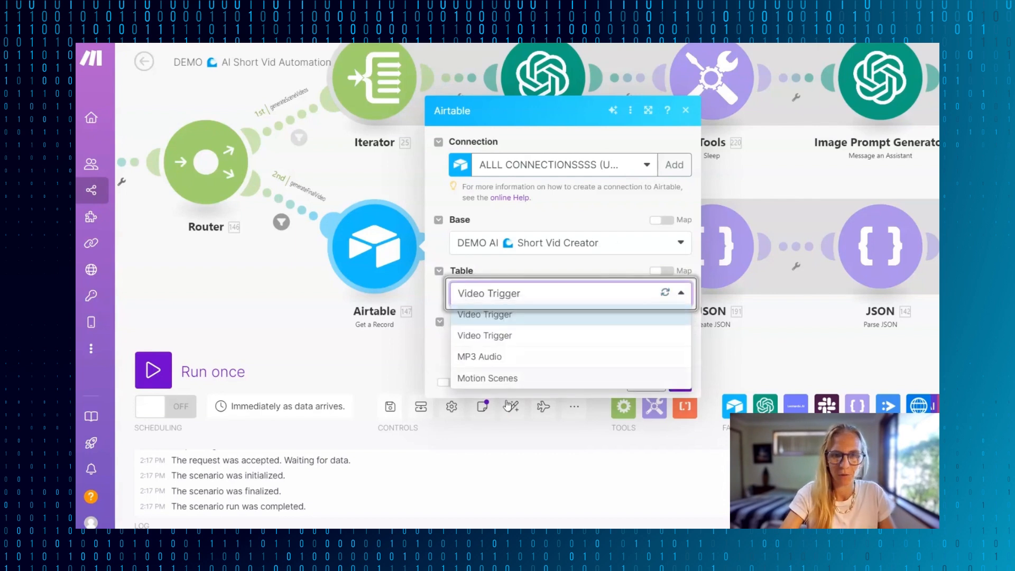
{"action": "left_click", "coordinate": [478, 338]}
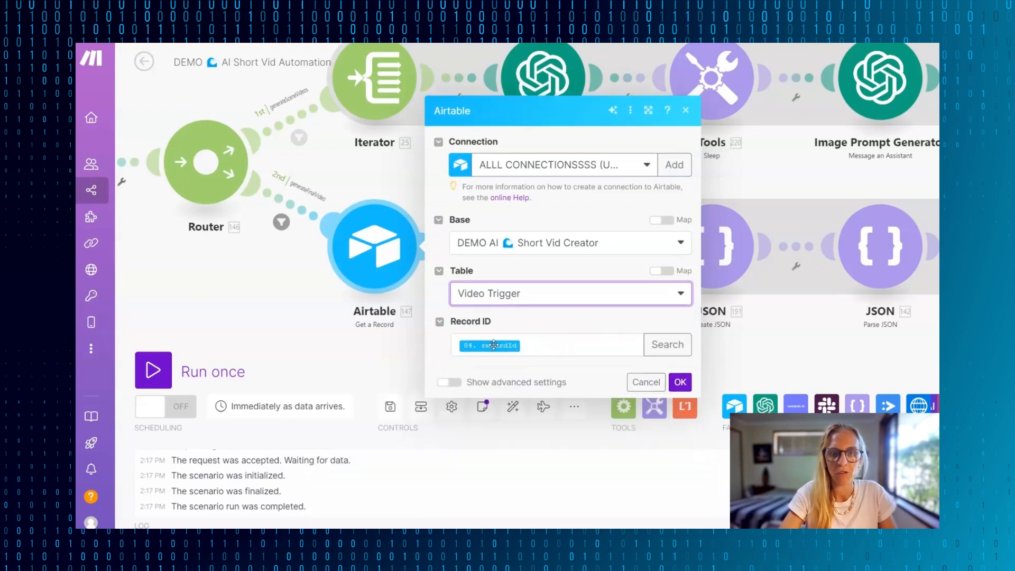
{"action": "scroll", "coordinate": [323, 337], "scroll_direction": "down", "scroll_amount": 3}
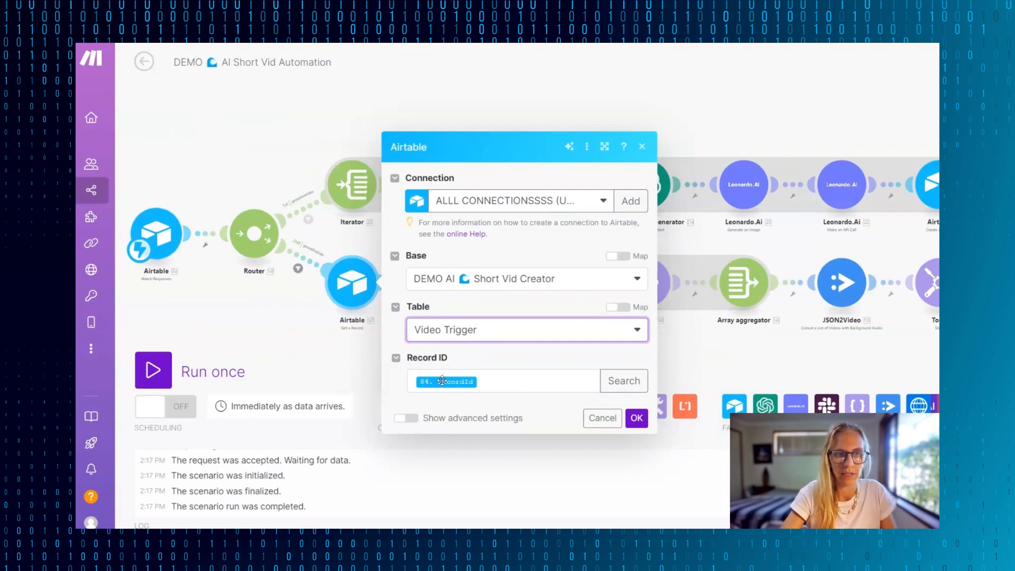
{"action": "mouse_move", "coordinate": [438, 382]}
{"action": "left_click", "coordinate": [637, 417]}
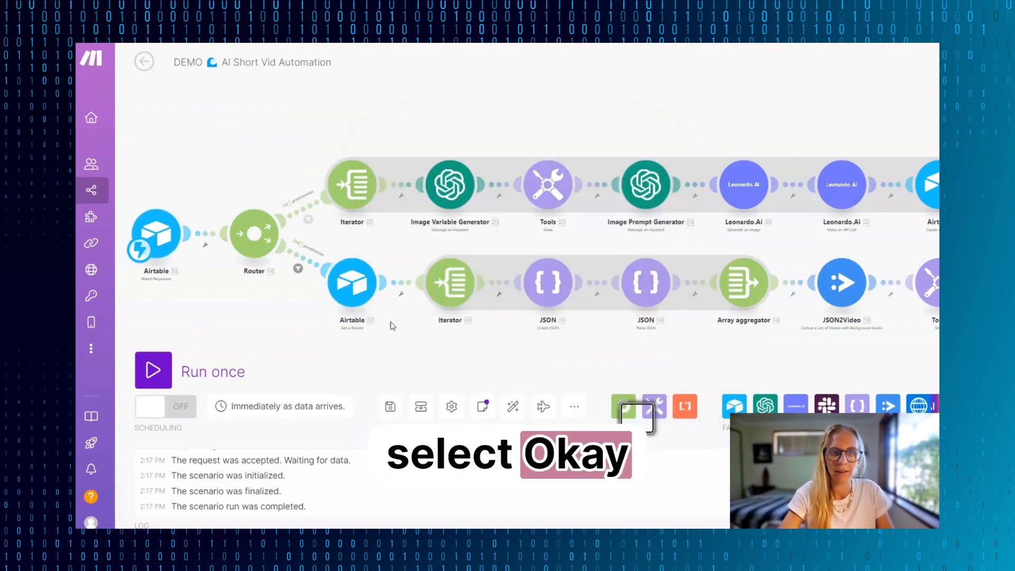
- Check that the second route's Iterator takes its array from the Airtable record's 5 sec Vid files, and confirm the module
{"action": "left_click", "coordinate": [408, 266]}
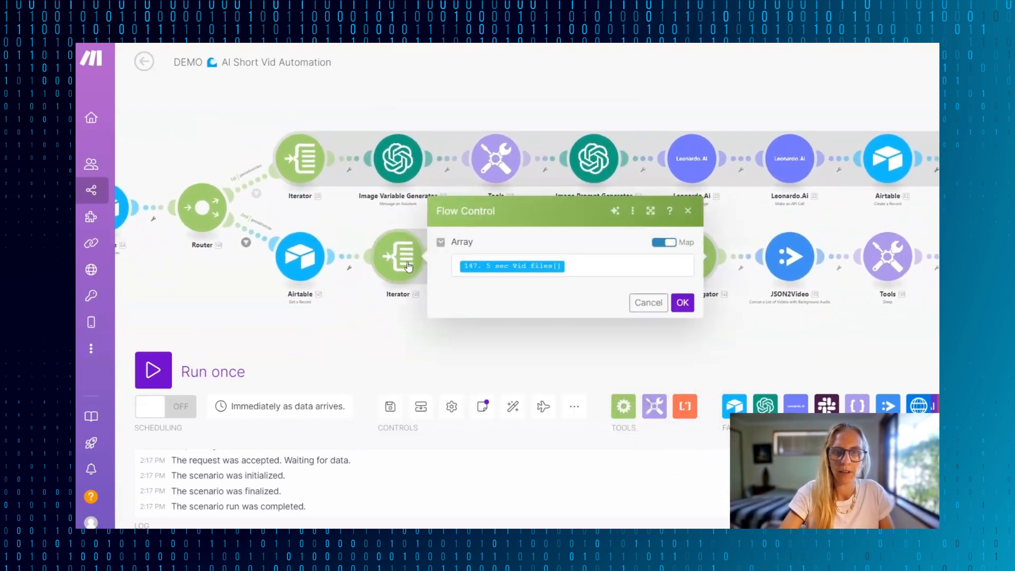
{"action": "left_click", "coordinate": [331, 283]}
{"action": "left_click", "coordinate": [410, 253]}
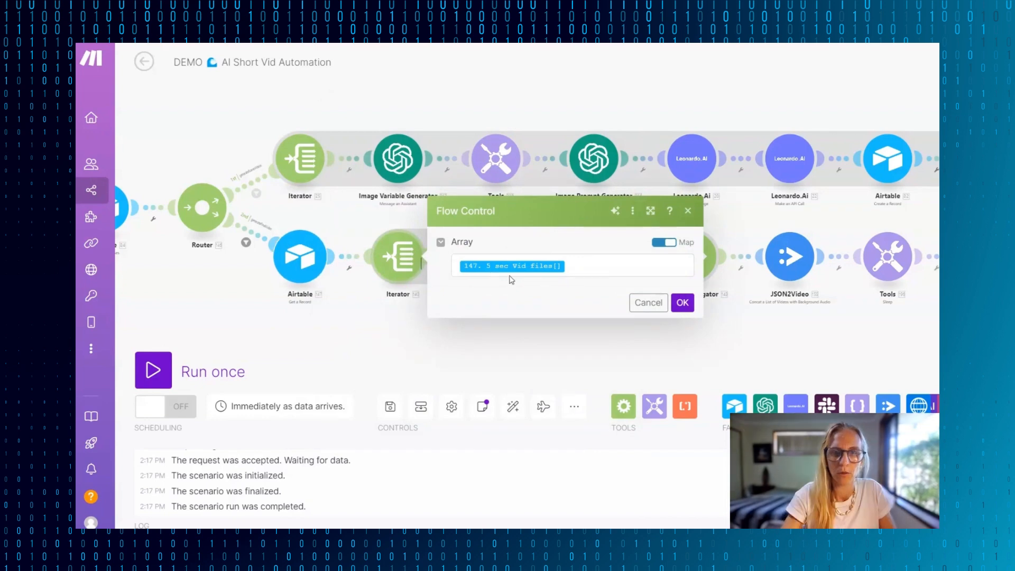
{"action": "left_click", "coordinate": [684, 309]}
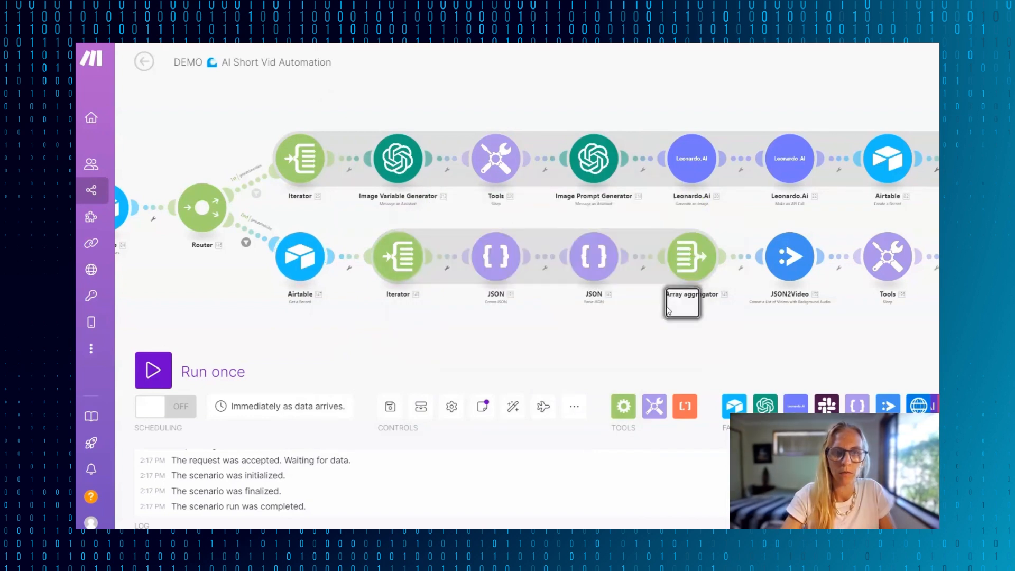
- Unlink the second route's Iterator from the Create JSON module and test-run the scenario with Post to Instagram on video 6
{"action": "left_click", "coordinate": [447, 260]}
{"action": "key", "text": "Escape"}
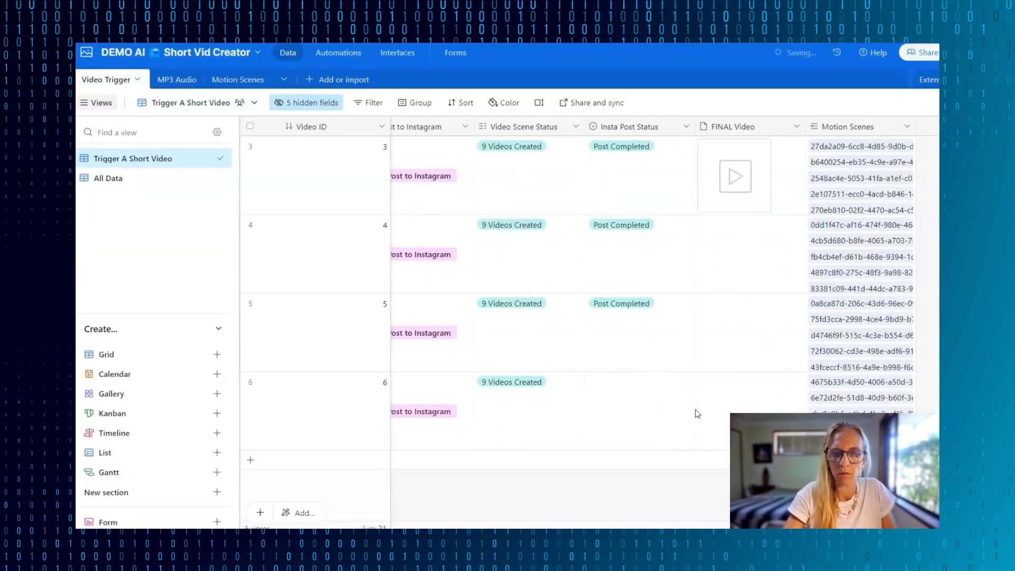
{"action": "scroll", "coordinate": [696, 413], "scroll_direction": "left", "scroll_amount": 8}
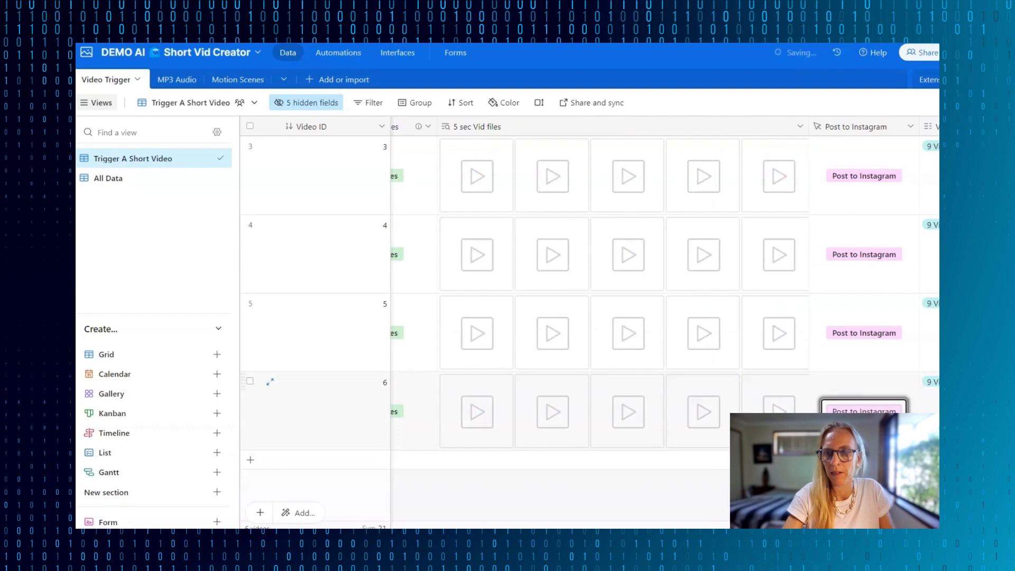
{"action": "left_click", "coordinate": [865, 409]}
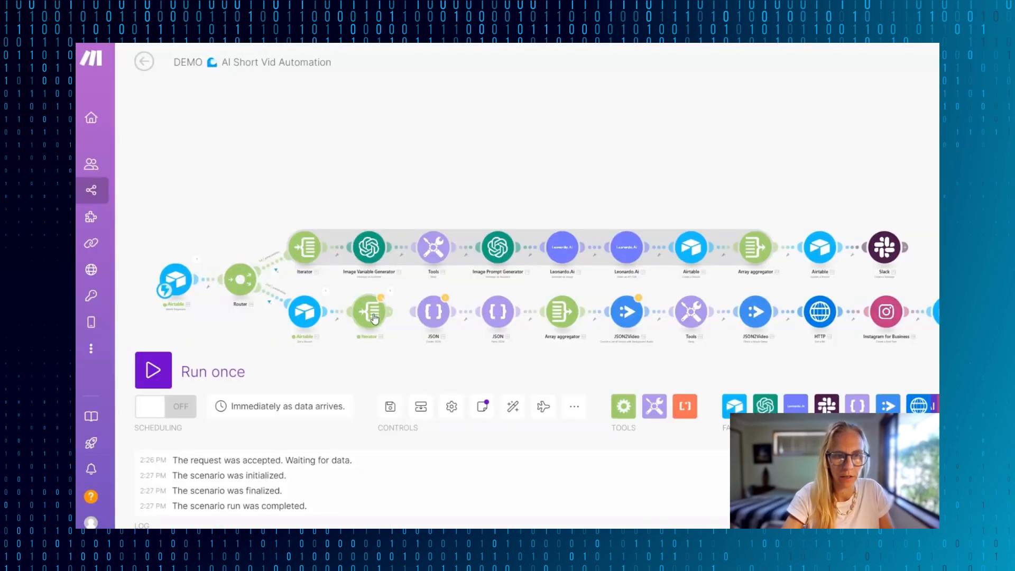
- Inspect the Get a Record output, expanding 5 sec Vid files and the first file's URL
{"action": "scroll", "coordinate": [374, 313], "scroll_direction": "up", "scroll_amount": 3}
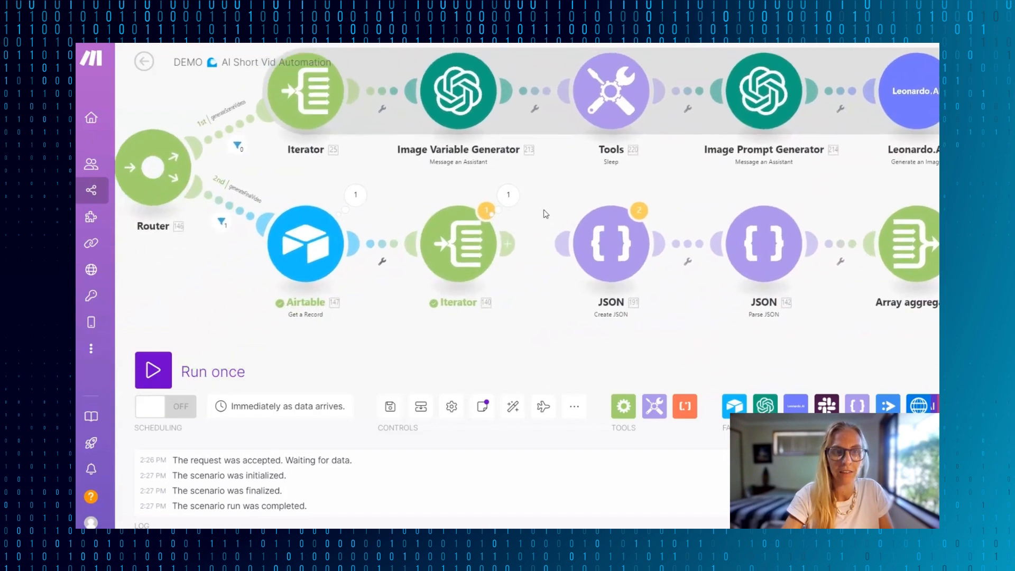
{"action": "left_click", "coordinate": [375, 186]}
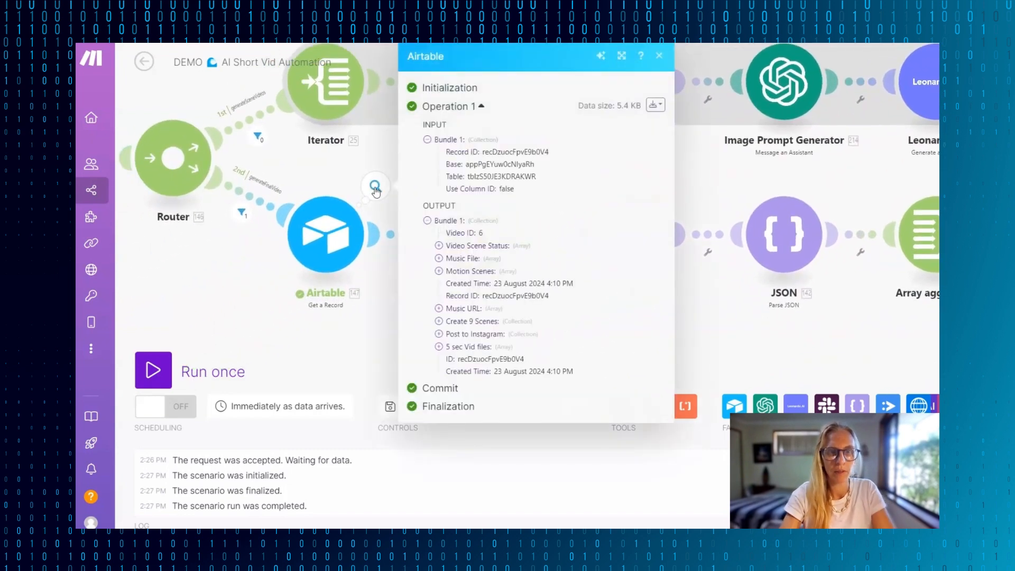
{"action": "left_click", "coordinate": [439, 347]}
{"action": "scroll", "coordinate": [486, 383], "scroll_direction": "down", "scroll_amount": 1}
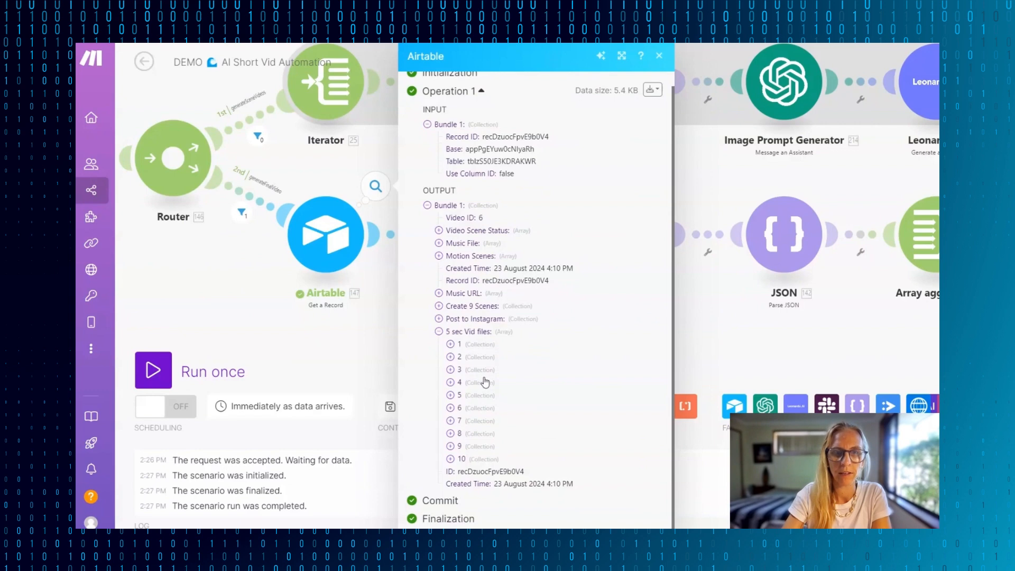
{"action": "left_click", "coordinate": [451, 345]}
{"action": "scroll", "coordinate": [508, 333], "scroll_direction": "down", "scroll_amount": 1}
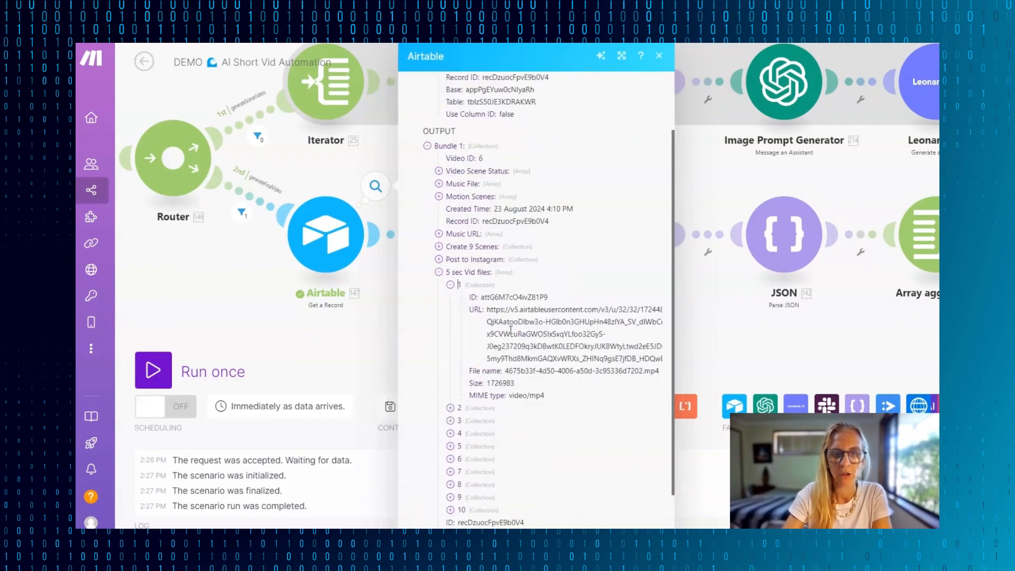
{"action": "left_click_drag", "start_coordinate": [488, 308], "coordinate": [662, 359]}
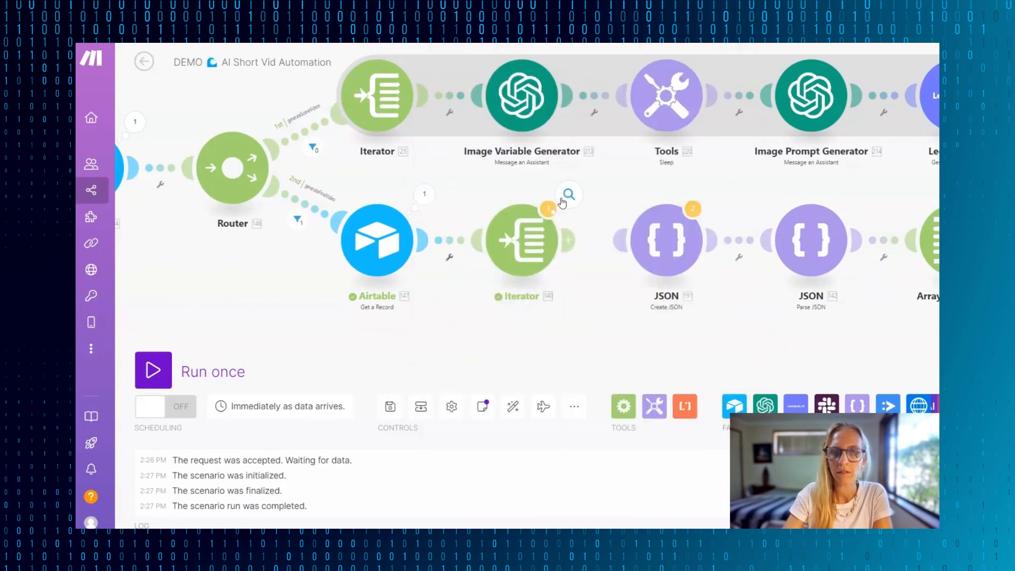
- Examine the URL and file details of each bundle in the second route's Iterator output
{"action": "left_click", "coordinate": [562, 200]}
{"action": "scroll", "coordinate": [693, 263], "scroll_direction": "down", "scroll_amount": 2}
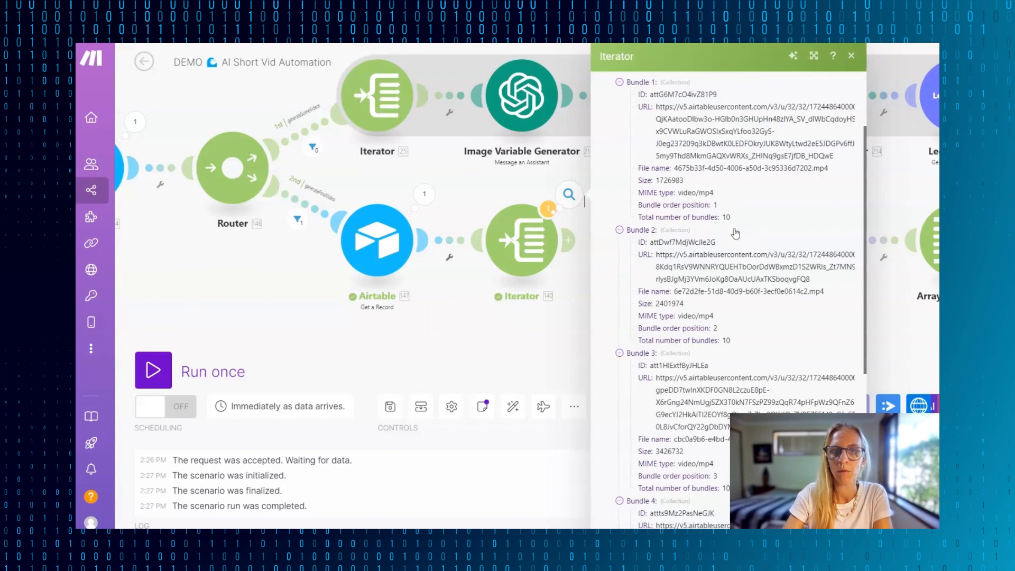
{"action": "left_click", "coordinate": [418, 338]}
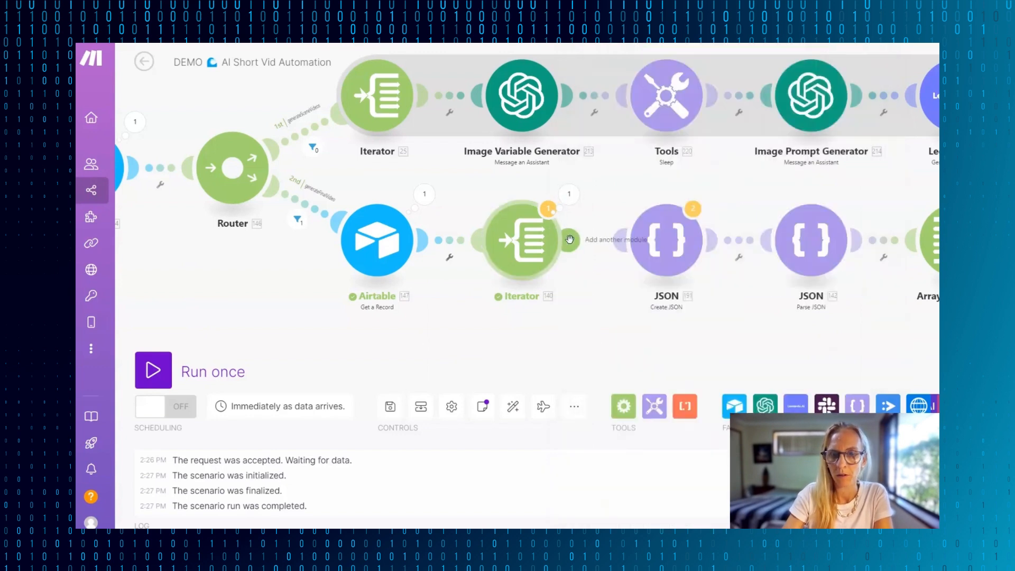
- Reconnect the Iterator to the Create JSON module and review that module's data structure, URL, Seek and Duration settings
{"action": "left_click_drag", "start_coordinate": [787, 347], "coordinate": [639, 357]}
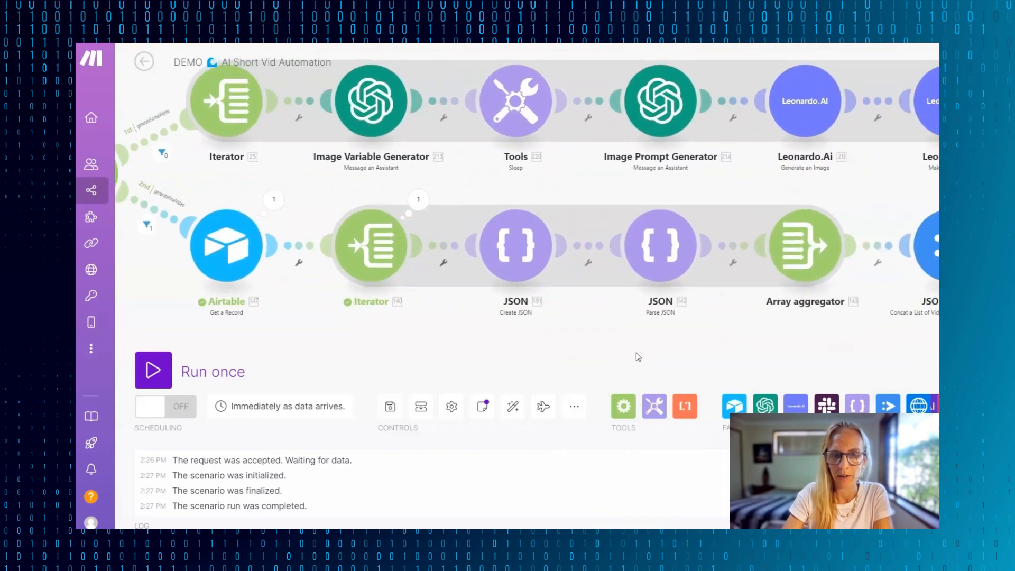
{"action": "left_click", "coordinate": [508, 242]}
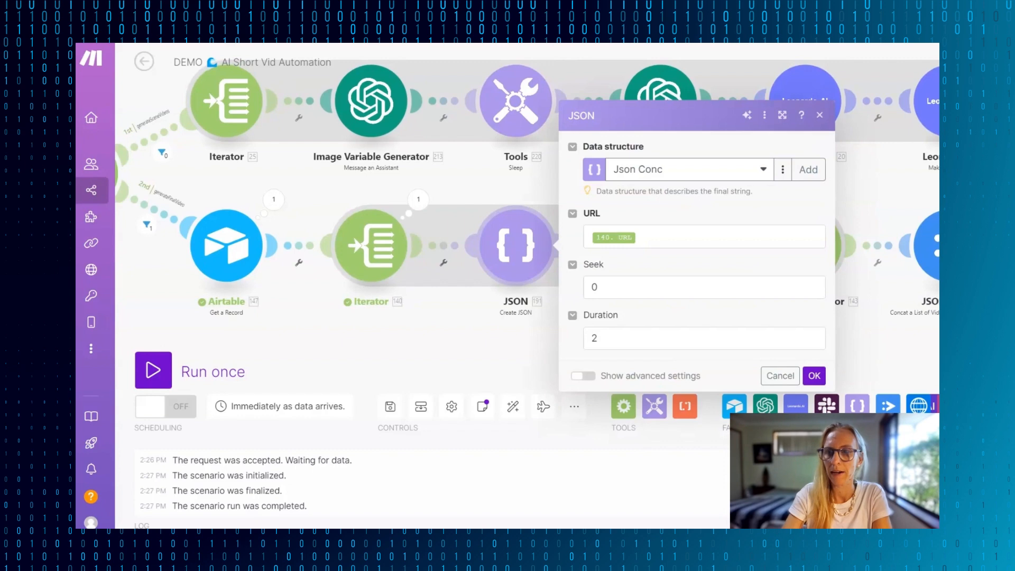
{"action": "left_click", "coordinate": [819, 118]}
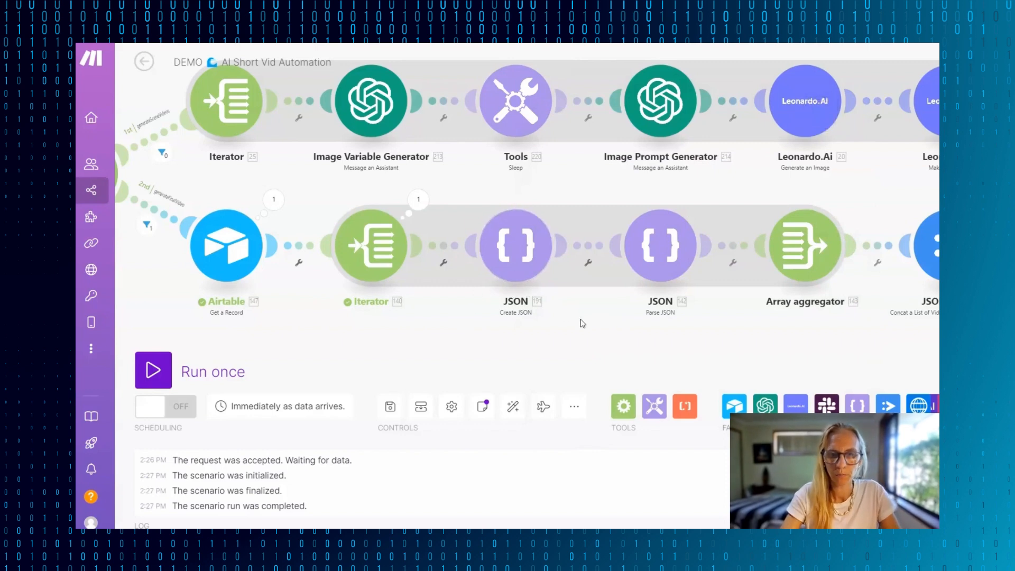
- Start a new data structure for the Create JSON module and name it "DEMO for Short Vid"
{"action": "left_click", "coordinate": [508, 259]}
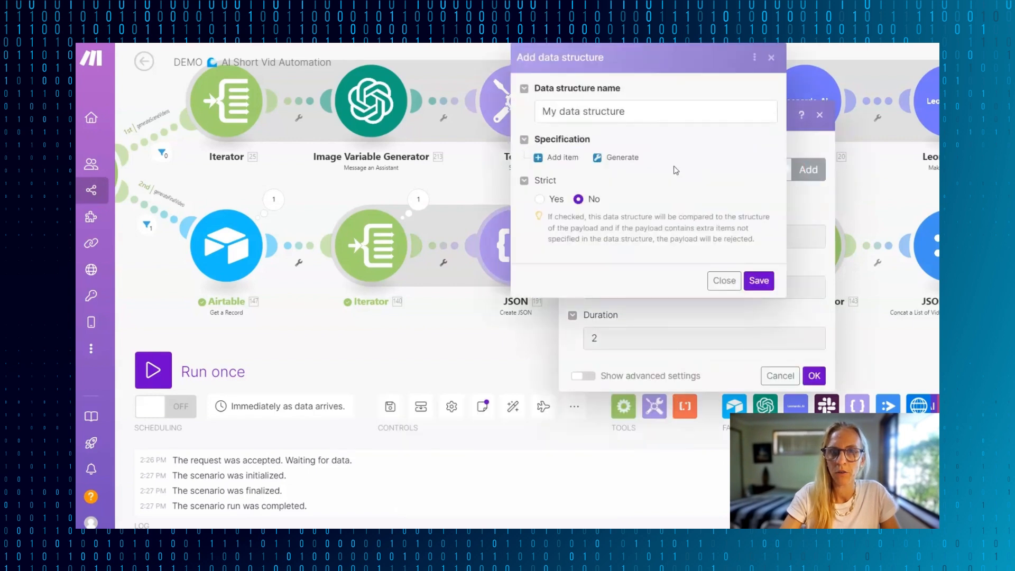
{"action": "triple_click", "coordinate": [652, 106]}
{"action": "type", "text": "DEMO for Short Vid"}
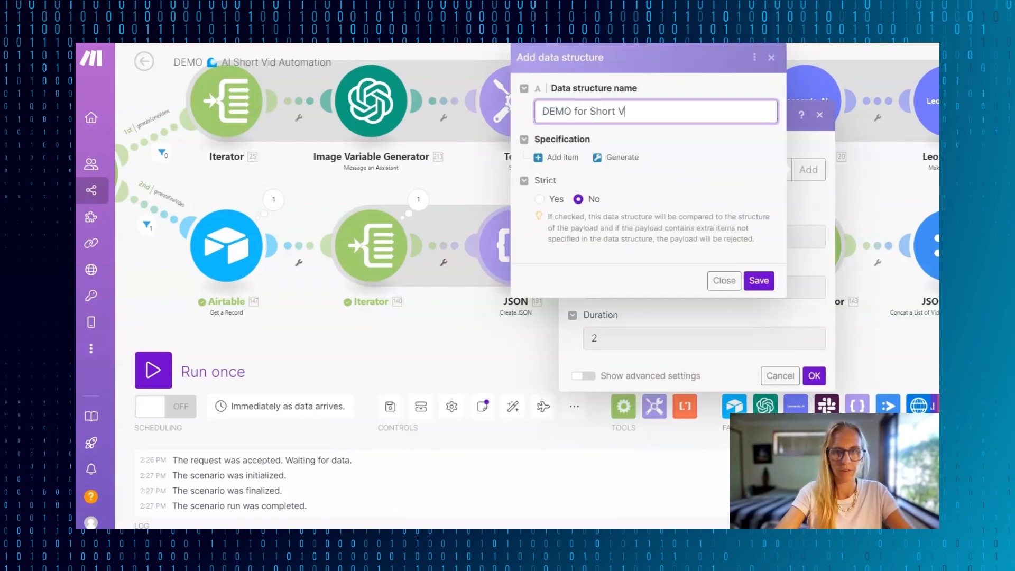
- Add an item named URL to the data structure's specification
{"action": "left_click", "coordinate": [561, 157]}
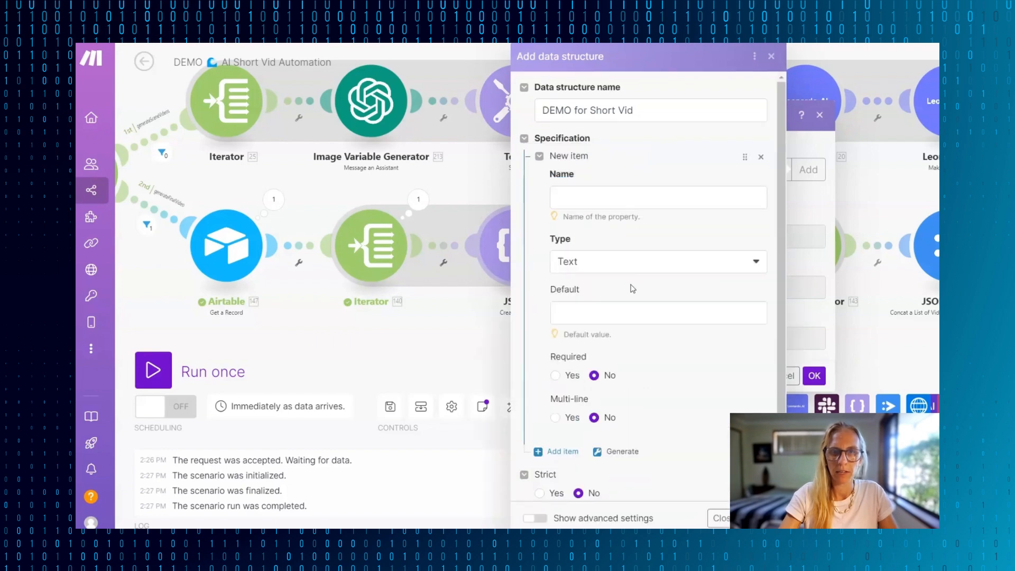
{"action": "left_click", "coordinate": [596, 195]}
{"action": "type", "text": "URL"}
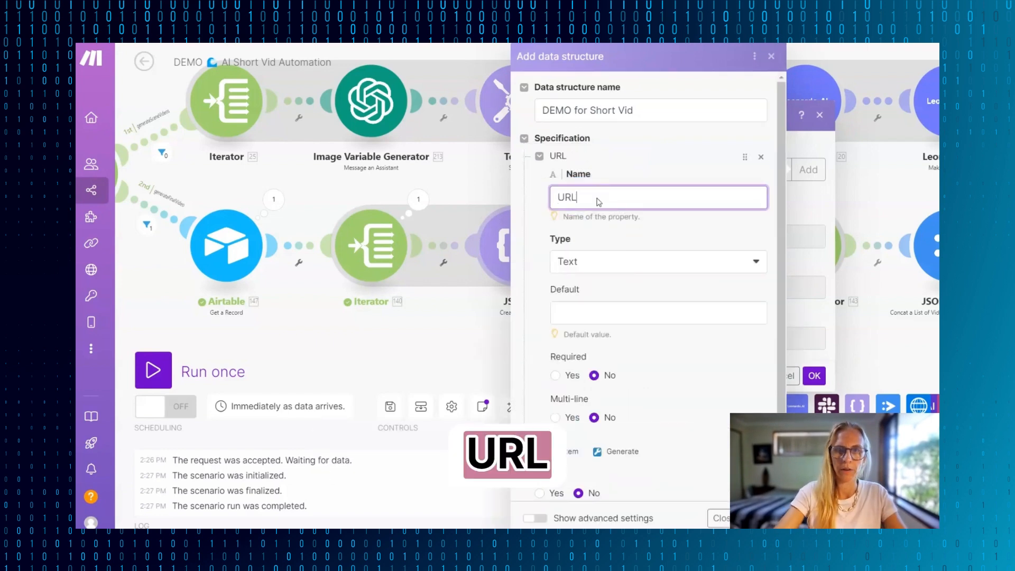
- Make the URL item required and add a Number item named "seek" with a default value of 0
{"action": "scroll", "coordinate": [619, 320], "scroll_direction": "down", "scroll_amount": 2}
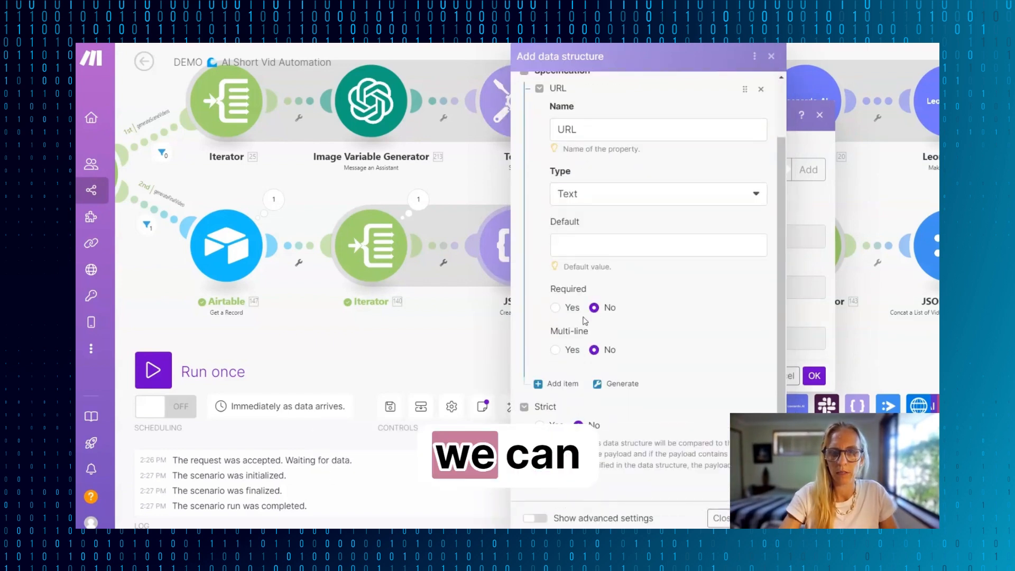
{"action": "left_click", "coordinate": [555, 308]}
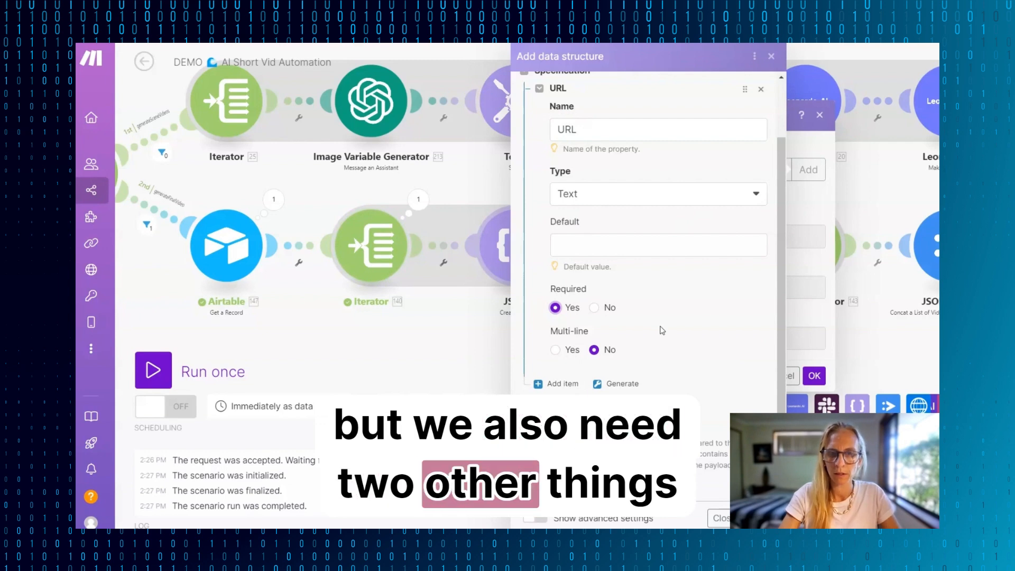
{"action": "left_click", "coordinate": [562, 384]}
{"action": "left_click", "coordinate": [658, 193]}
{"action": "type", "text": "seek"}
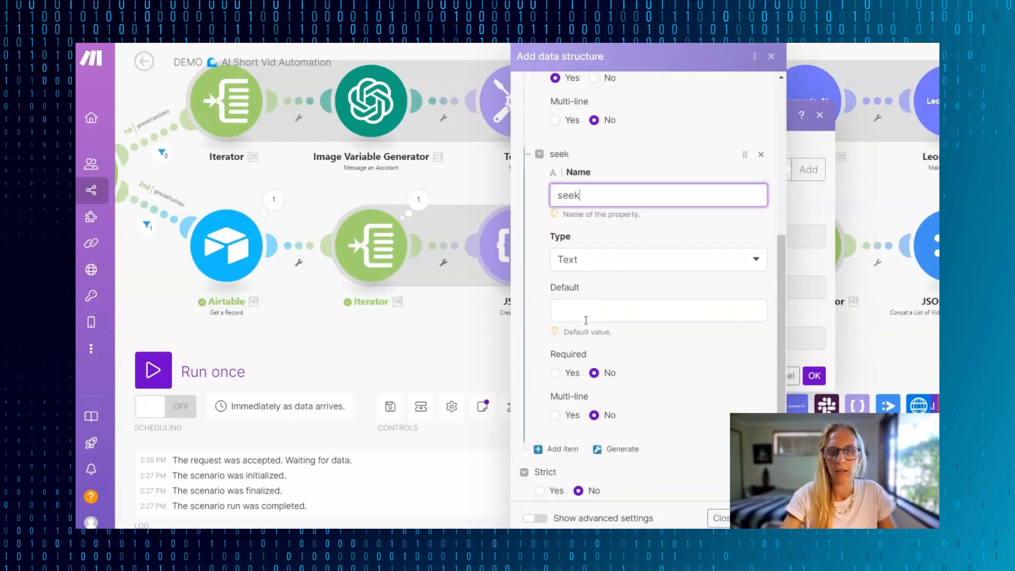
{"action": "left_click", "coordinate": [698, 265]}
{"action": "left_click", "coordinate": [577, 366]}
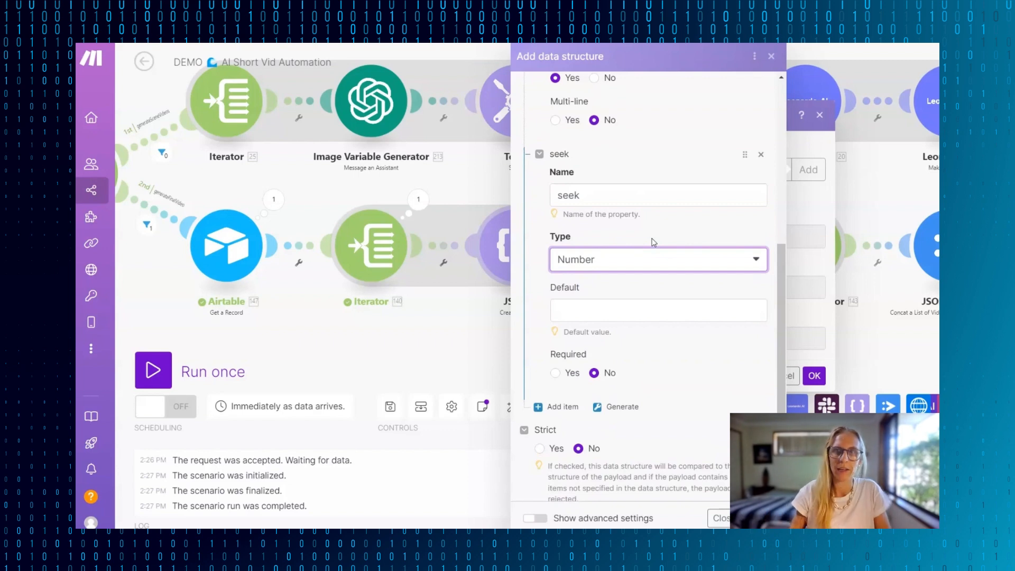
{"action": "left_click", "coordinate": [581, 315]}
{"action": "left_click", "coordinate": [531, 281]}
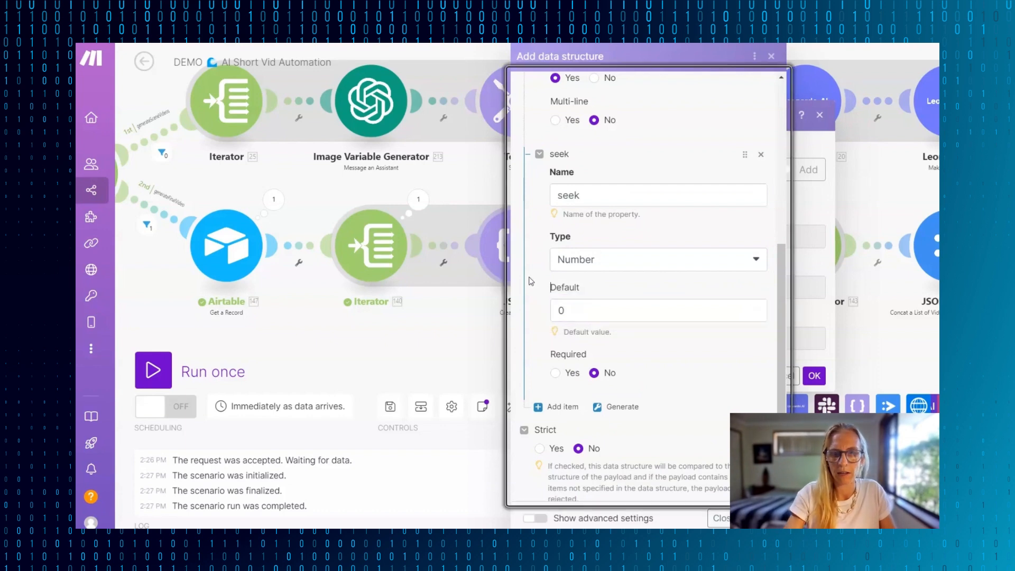
- Add a Number item named "duration" with a default value of 2 and save the data structure
{"action": "scroll", "coordinate": [672, 359], "scroll_direction": "down", "scroll_amount": 1}
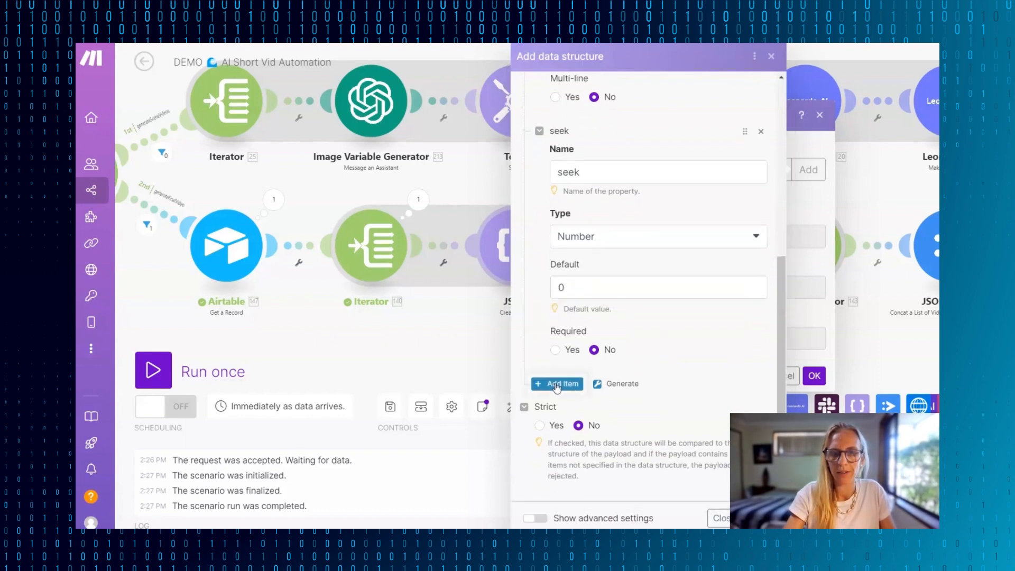
{"action": "left_click", "coordinate": [557, 385]}
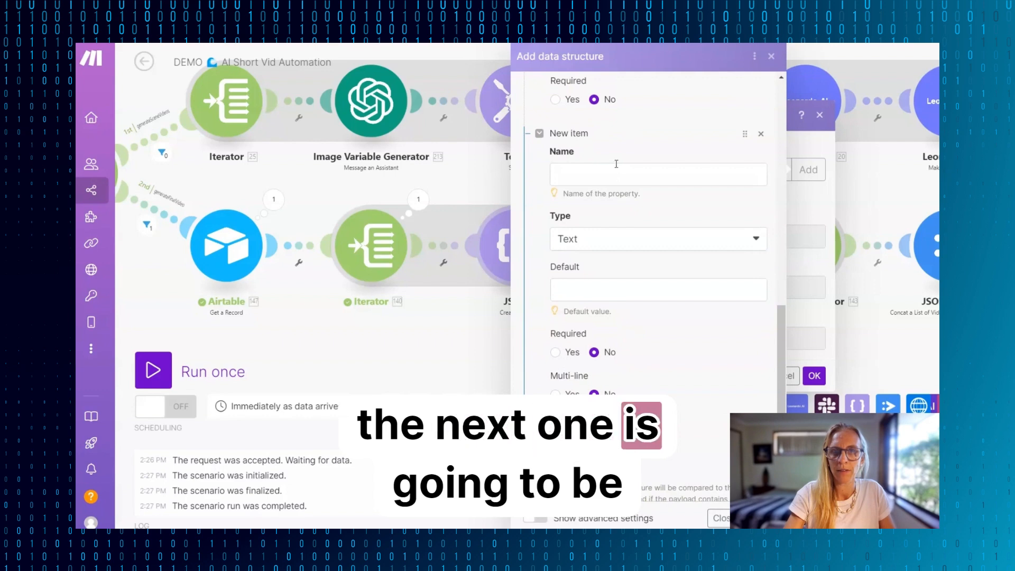
{"action": "type", "text": "dur"}
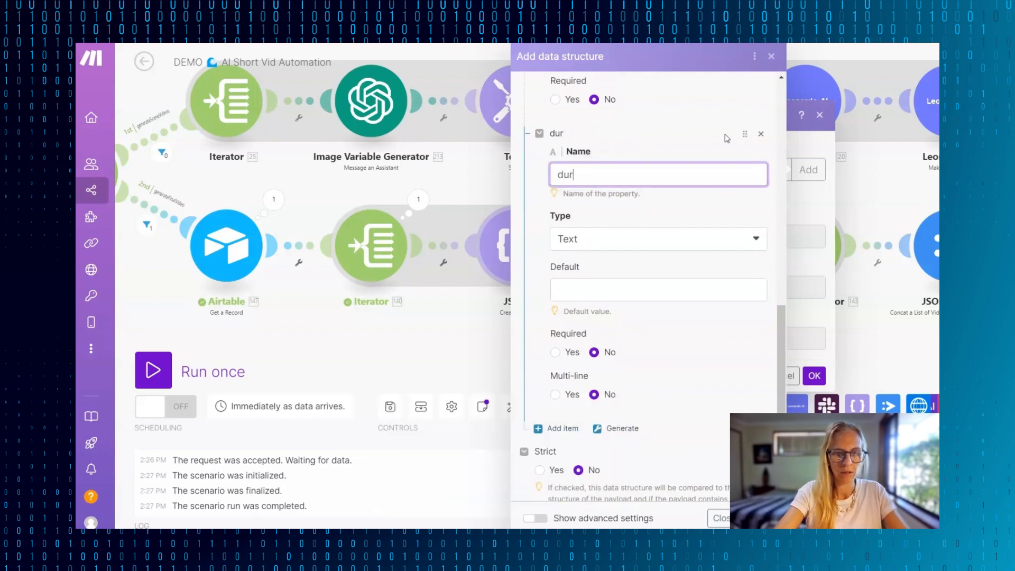
{"action": "type", "text": "ation"}
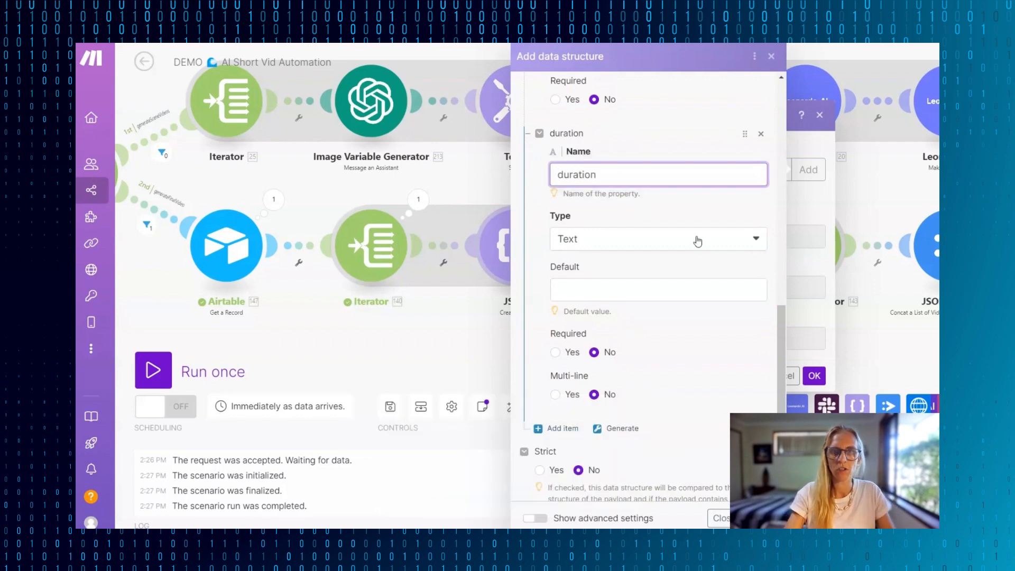
{"action": "left_click", "coordinate": [651, 247]}
{"action": "left_click", "coordinate": [581, 345]}
{"action": "left_click", "coordinate": [608, 296]}
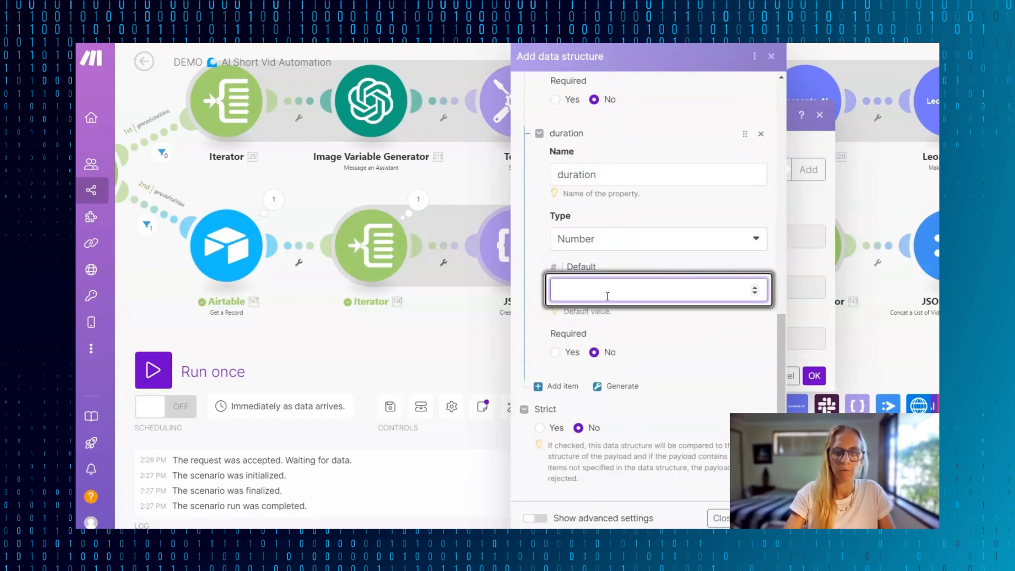
{"action": "type", "text": "-1"}
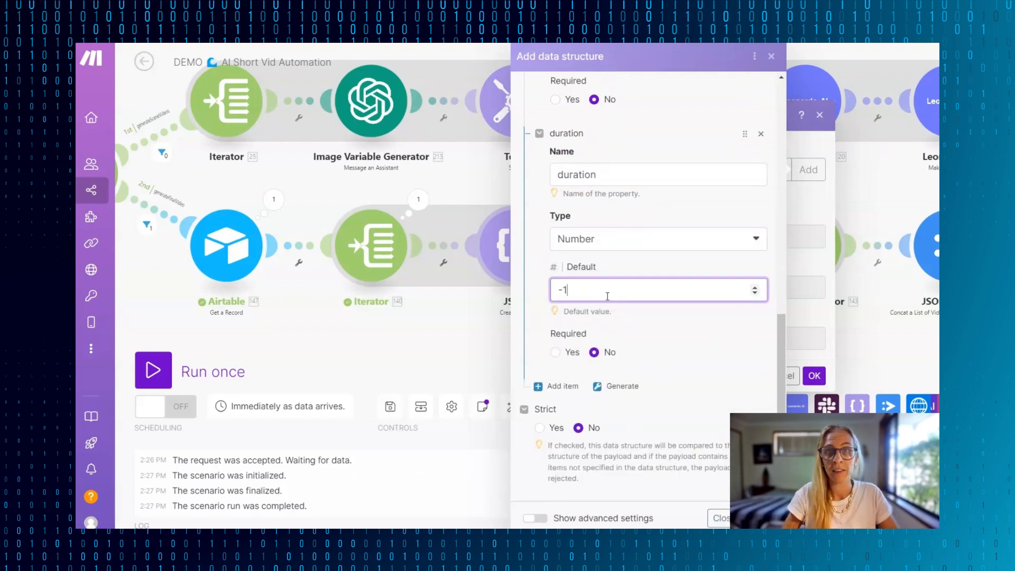
{"action": "key", "text": "BackSpace"}
{"action": "key", "text": "BackSpace"}
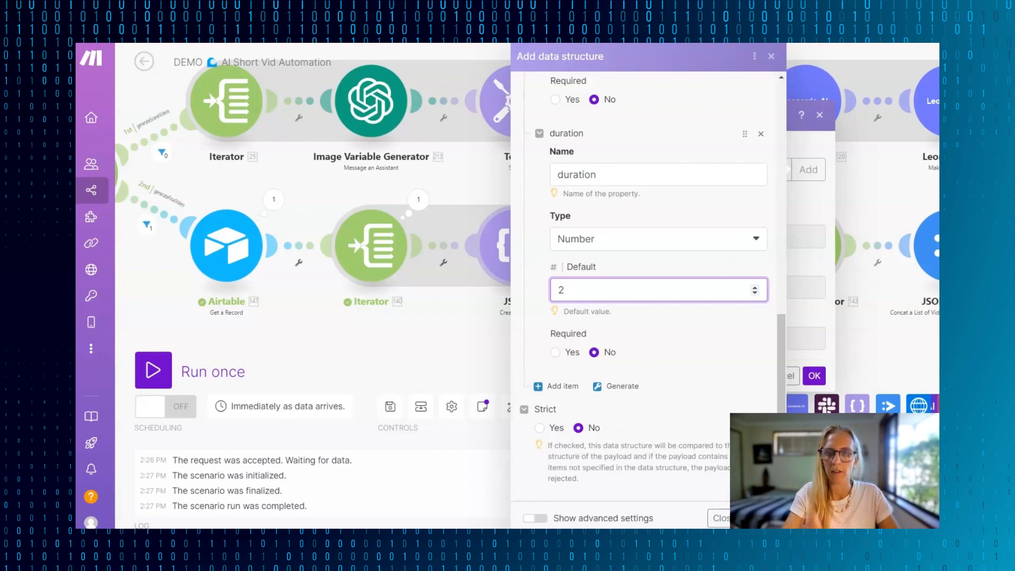
{"action": "left_click", "coordinate": [761, 518]}
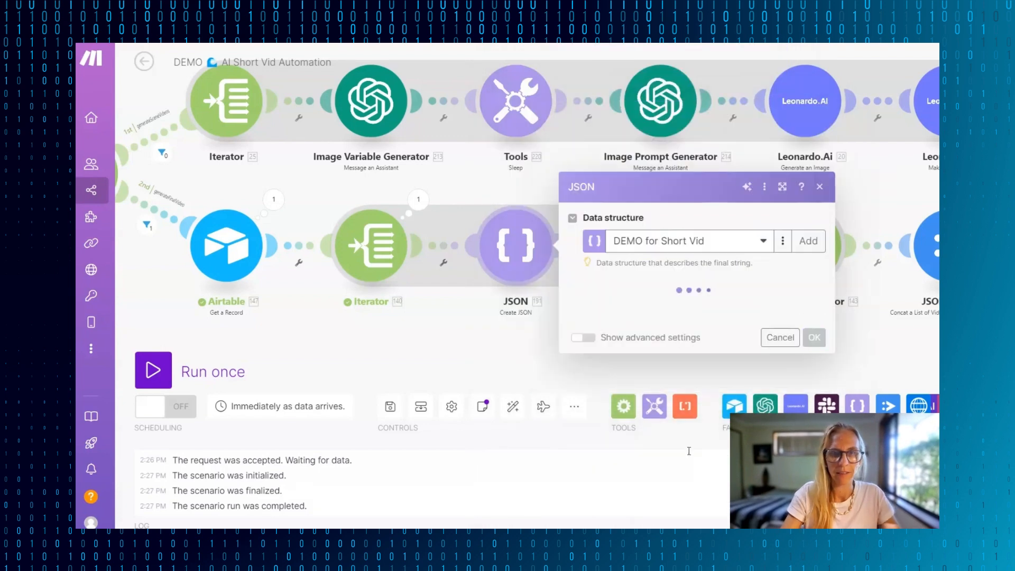
- Map the Iterator's URL as the single value of the Create JSON module's URL field and save the module settings
{"action": "left_click", "coordinate": [623, 233]}
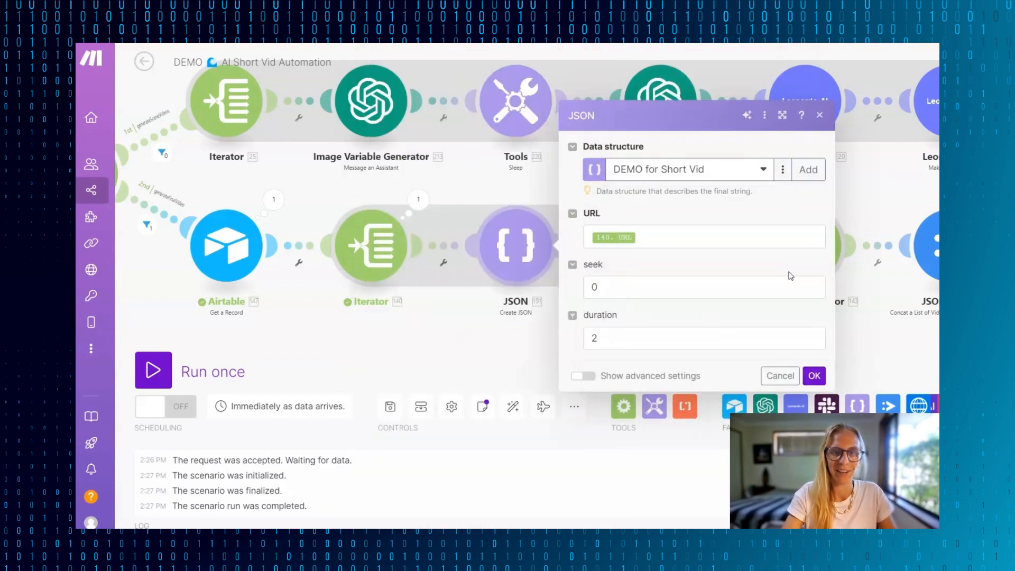
{"action": "left_click", "coordinate": [399, 215]}
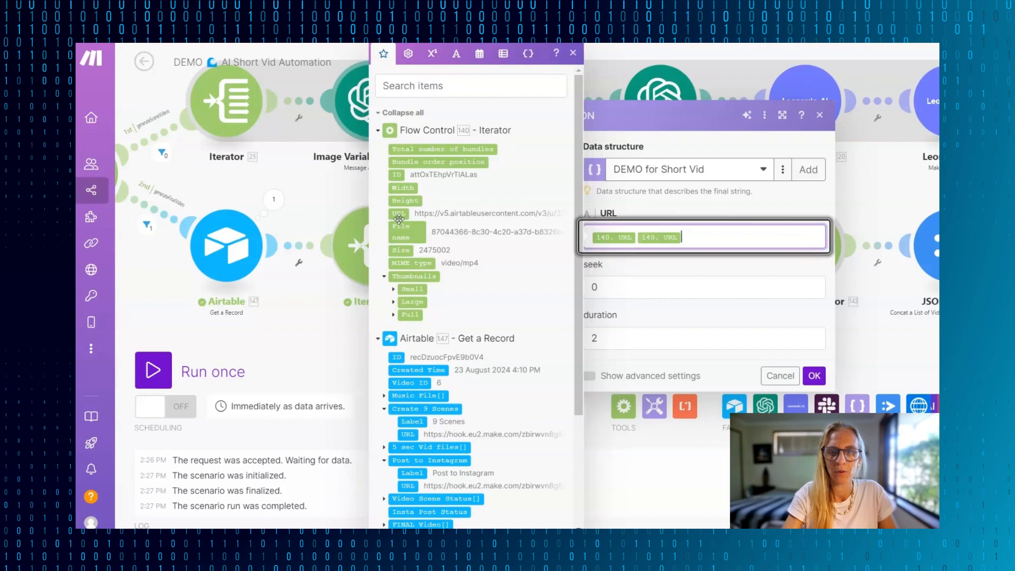
{"action": "left_click", "coordinate": [779, 293]}
{"action": "left_click", "coordinate": [739, 241]}
{"action": "key", "text": "BackSpace"}
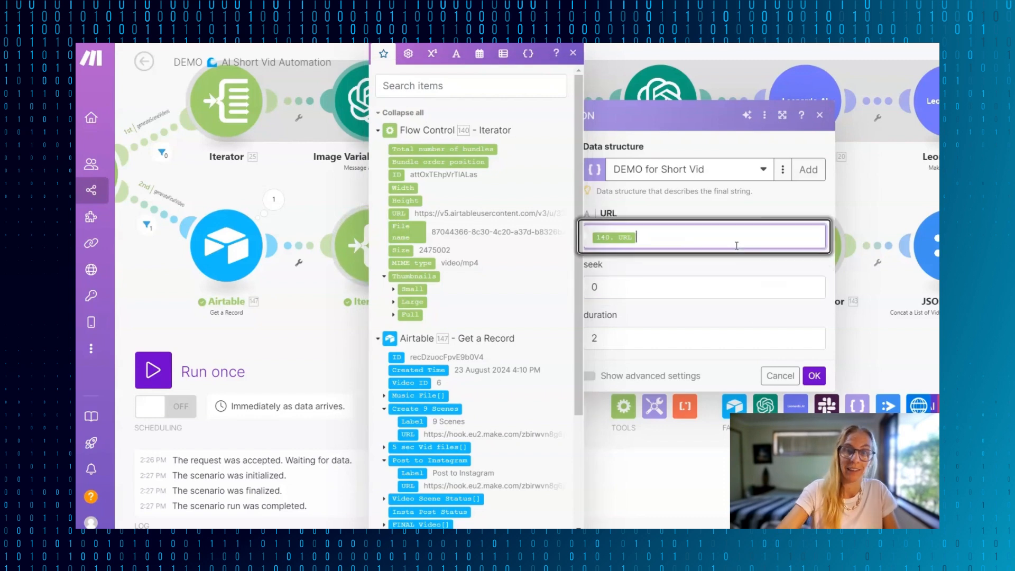
{"action": "left_click", "coordinate": [814, 377]}
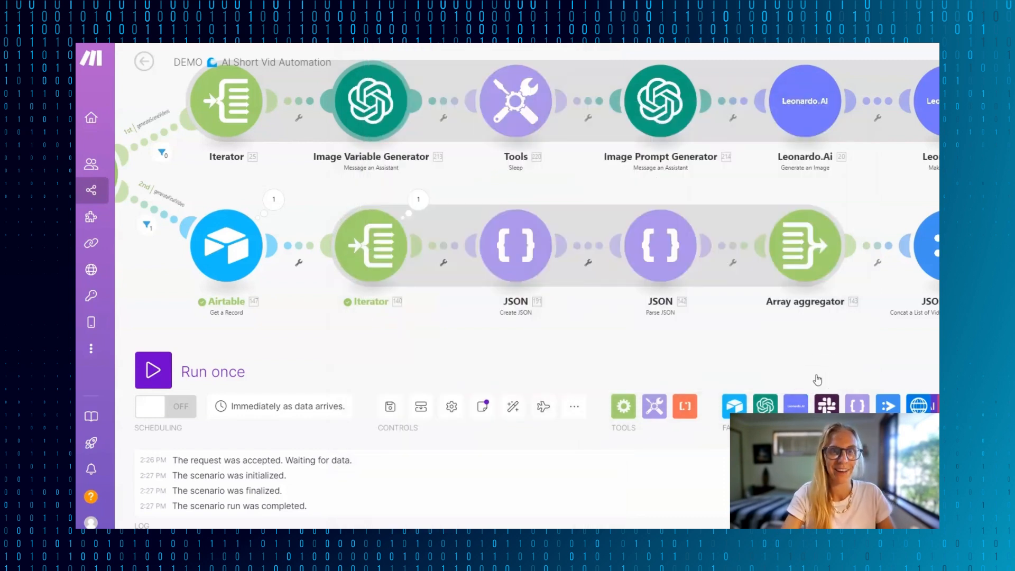
- Review the Parse JSON module's JSON string mapping and the Array aggregator's source module, target structure type and aggregated fields
{"action": "left_click", "coordinate": [660, 245]}
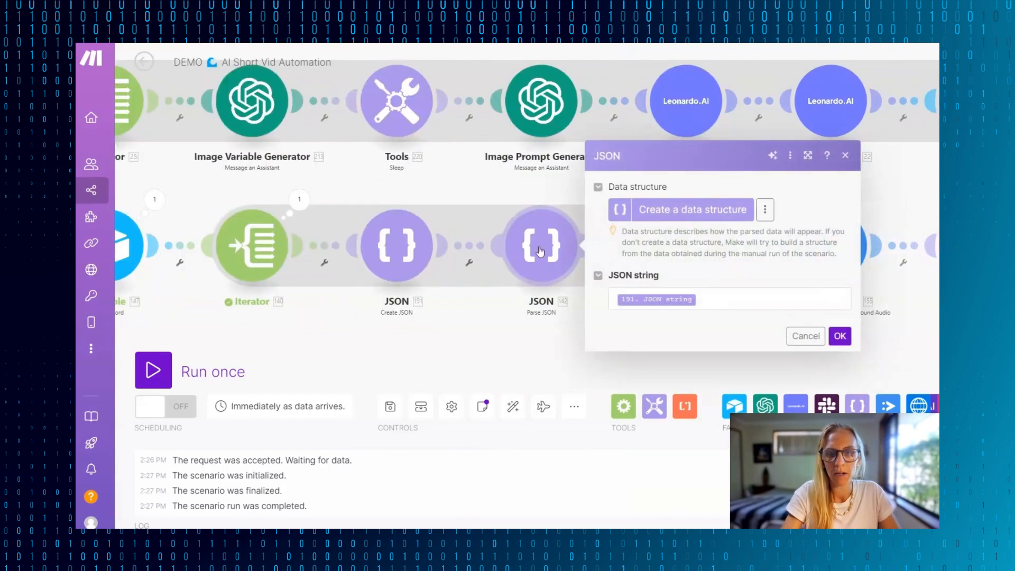
{"action": "left_click", "coordinate": [766, 299]}
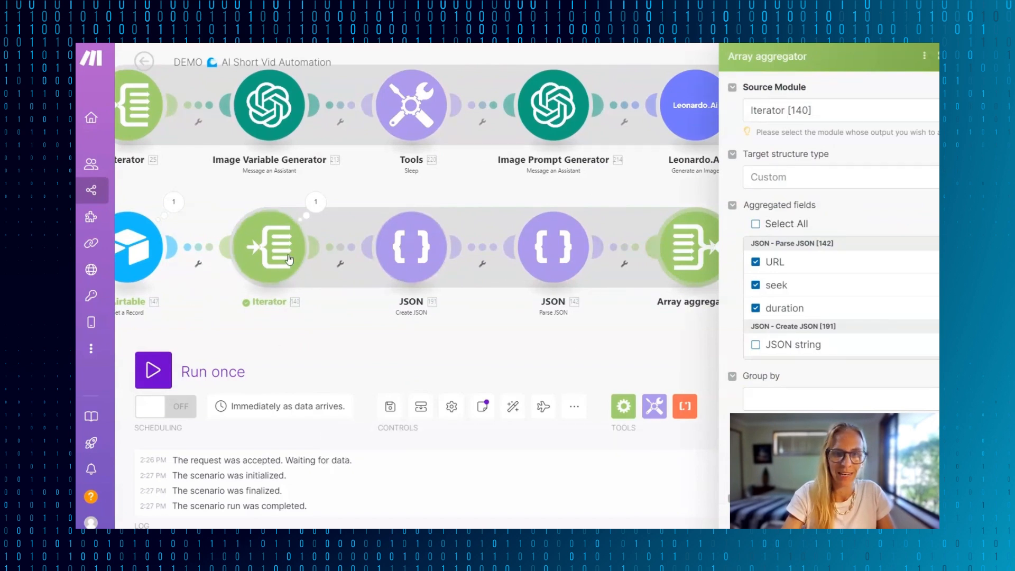
{"action": "left_click", "coordinate": [817, 179]}
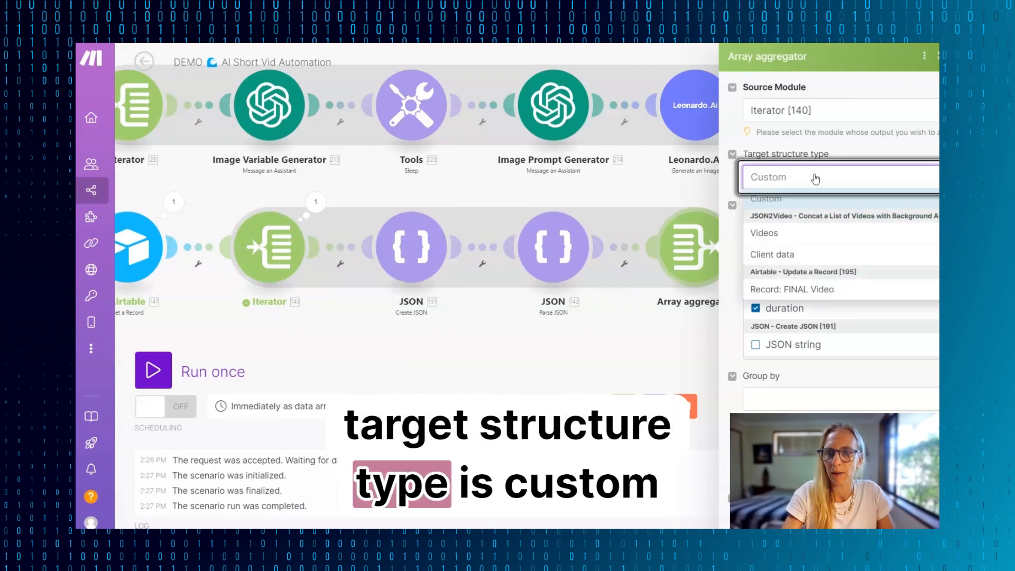
{"action": "left_click", "coordinate": [816, 179]}
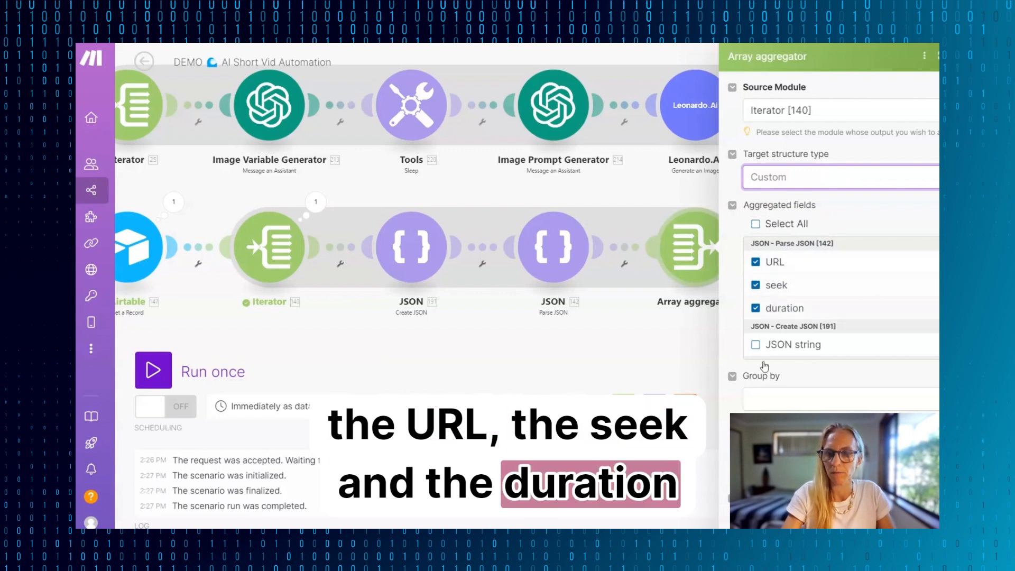
{"action": "scroll", "coordinate": [769, 305], "scroll_direction": "up", "scroll_amount": 3}
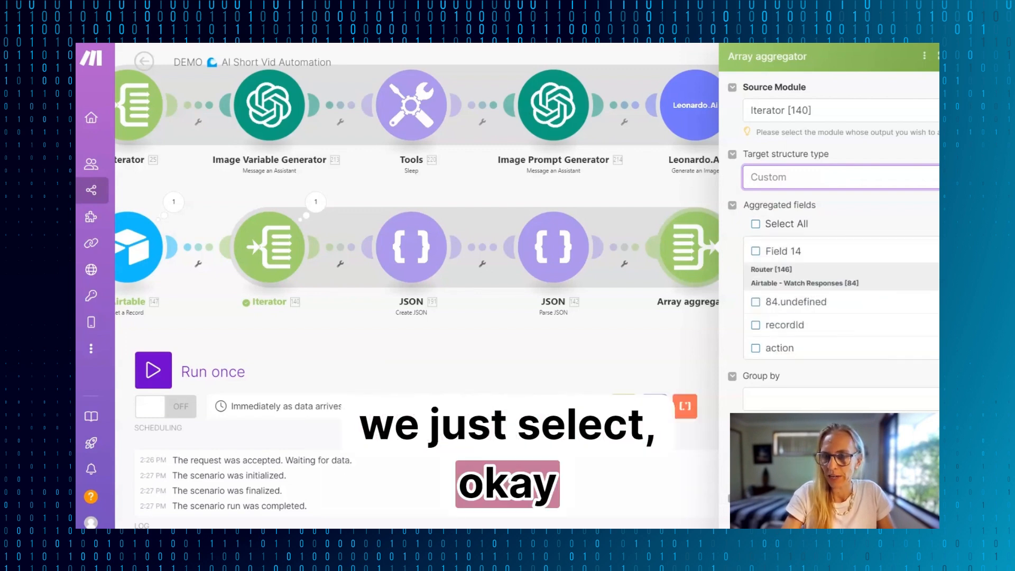
{"action": "key", "text": "Escape"}
- Unlink the Array aggregator from the JSON2Video module and run the scenario once, triggering it from the video 6 record in Airtable
{"action": "left_click_drag", "start_coordinate": [757, 352], "coordinate": [675, 351]}
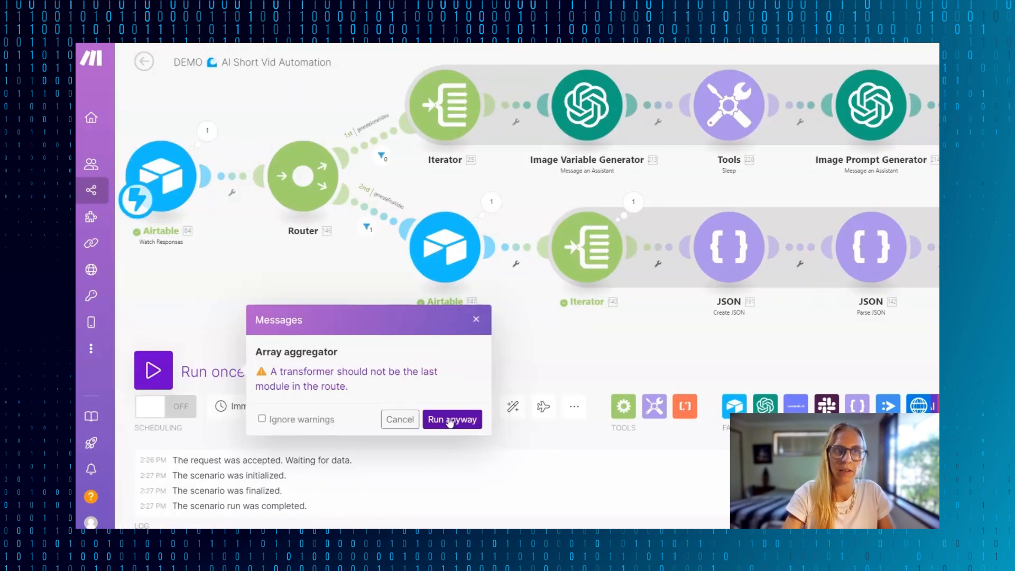
{"action": "left_click", "coordinate": [449, 419]}
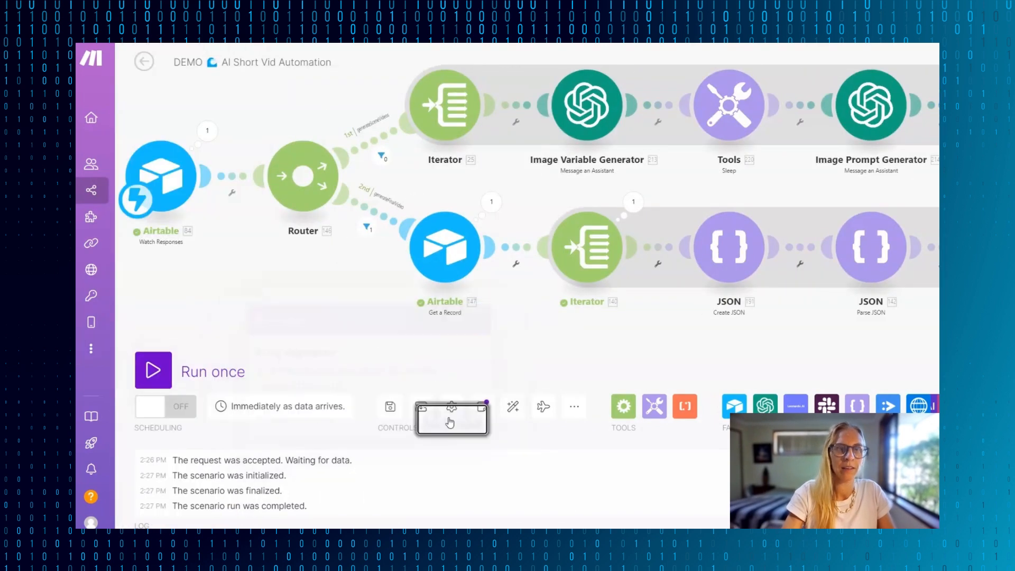
{"action": "left_click", "coordinate": [356, 415]}
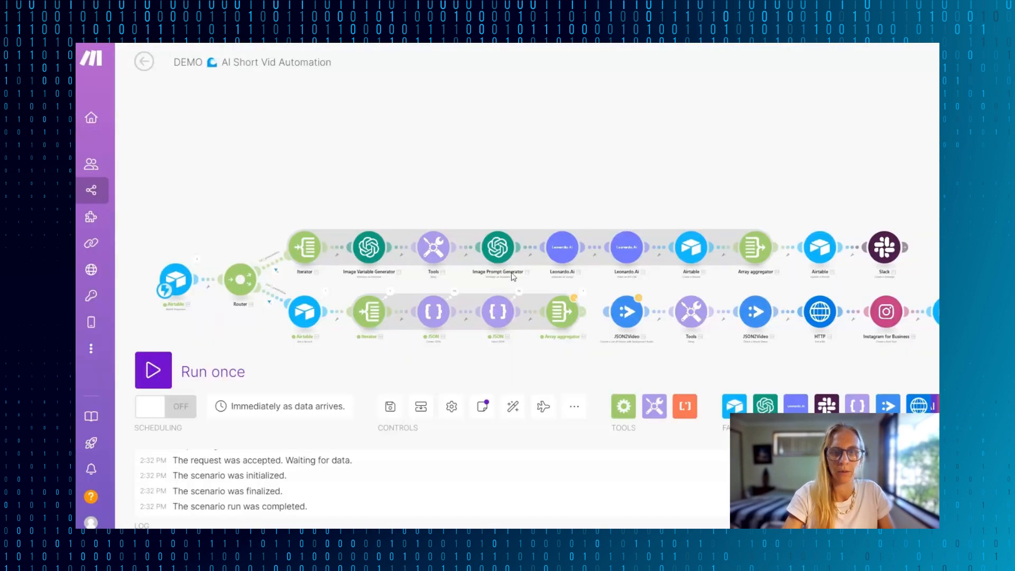
{"action": "left_click_drag", "start_coordinate": [506, 147], "coordinate": [584, 72]}
{"action": "scroll", "coordinate": [544, 306], "scroll_direction": "up", "scroll_amount": 5}
{"action": "left_click_drag", "start_coordinate": [580, 226], "coordinate": [673, 302]}
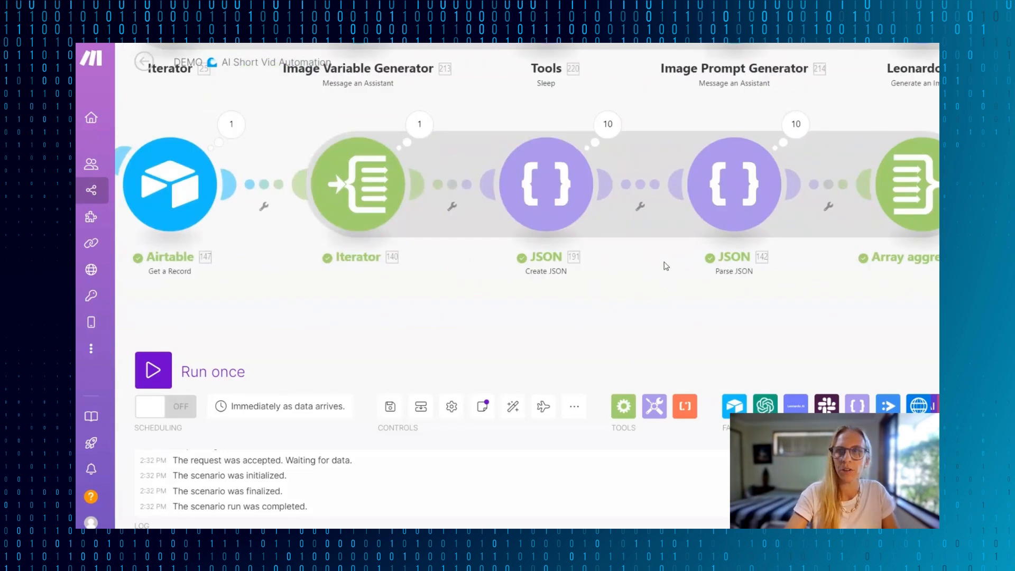
{"action": "left_click_drag", "start_coordinate": [666, 266], "coordinate": [588, 266]}
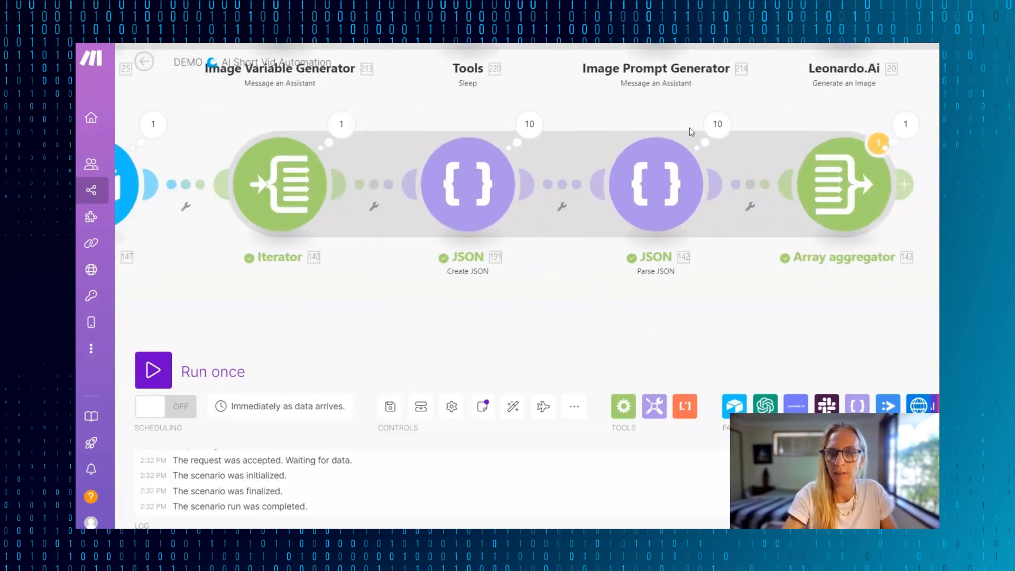
{"action": "left_click_drag", "start_coordinate": [939, 318], "coordinate": [521, 324]}
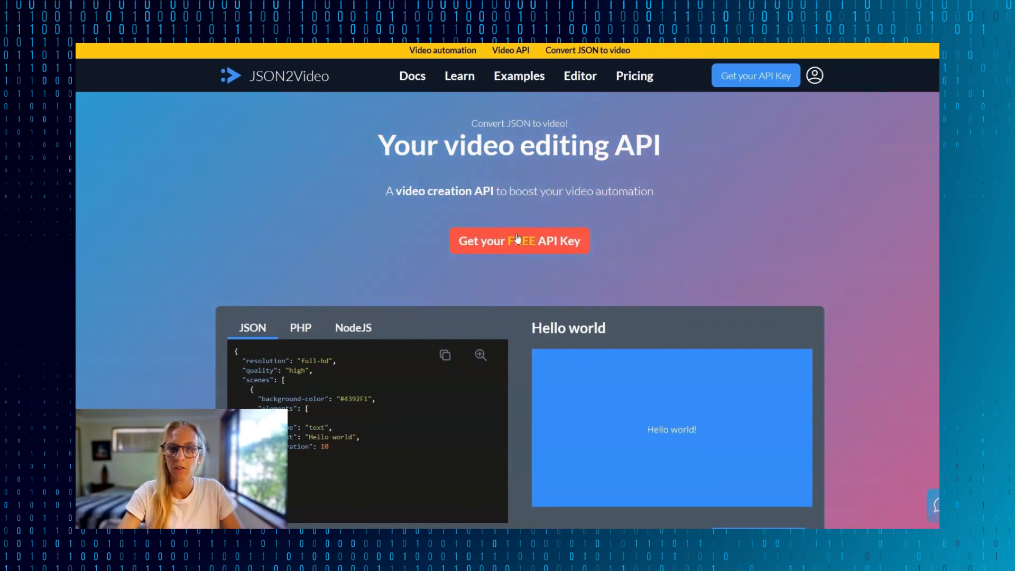
- Open the free API key sign-up on the JSON2Video website and try to create a new JSON2Video connection in Make
{"action": "left_click", "coordinate": [499, 243]}
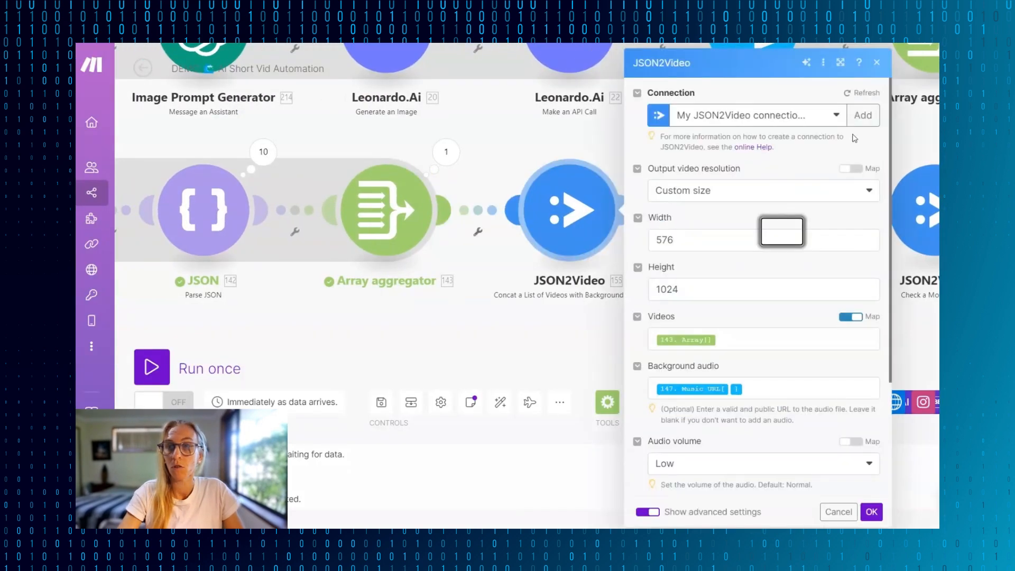
{"action": "left_click", "coordinate": [863, 115]}
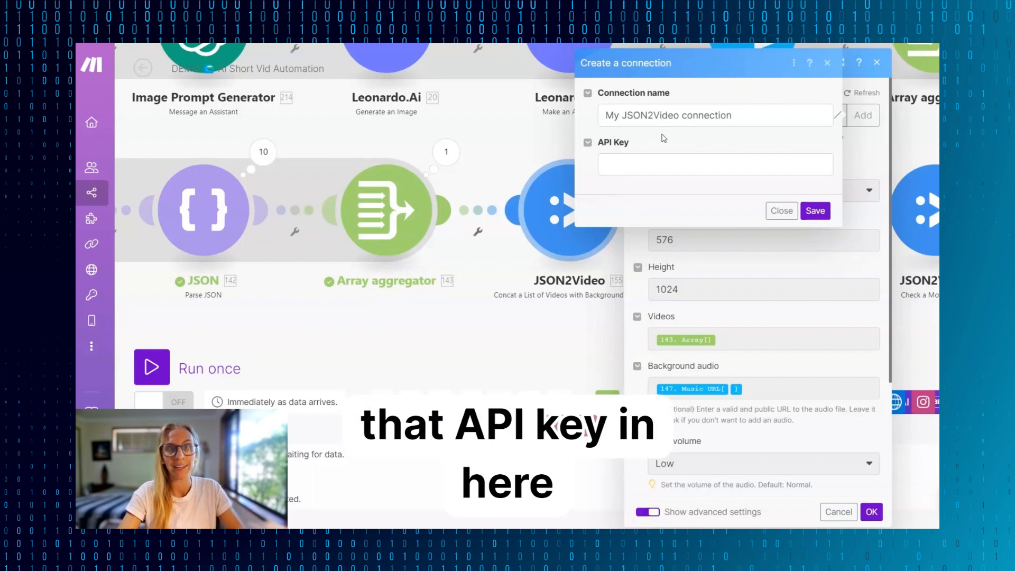
{"action": "left_click", "coordinate": [815, 211]}
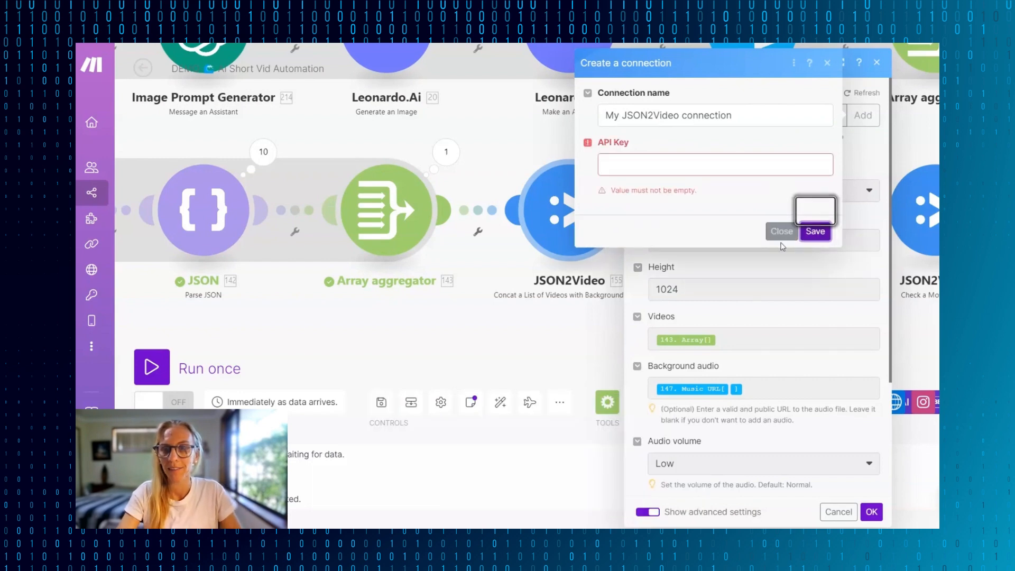
{"action": "left_click", "coordinate": [782, 232]}
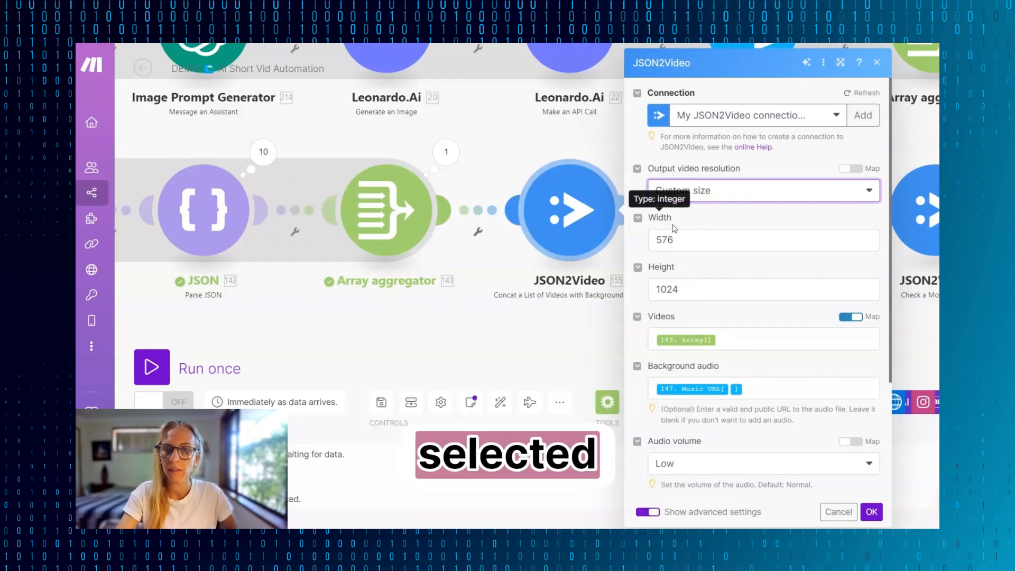
- Insert the Array aggregator's Array into the JSON2Video module's Videos field again and remove the duplicate entry
{"action": "scroll", "coordinate": [709, 320], "scroll_direction": "down", "scroll_amount": 2}
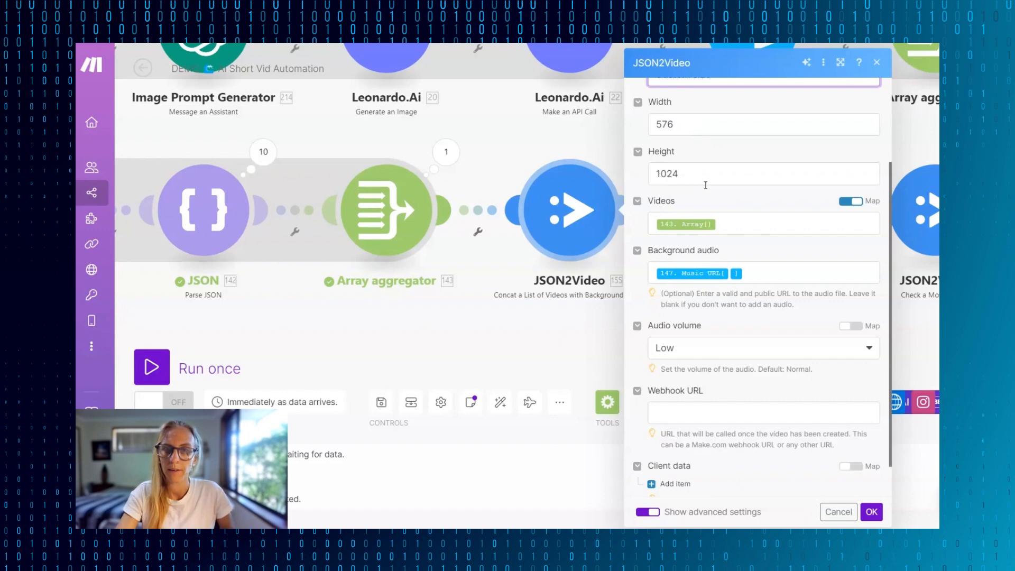
{"action": "scroll", "coordinate": [760, 208], "scroll_direction": "down", "scroll_amount": 1}
{"action": "left_click", "coordinate": [747, 188]}
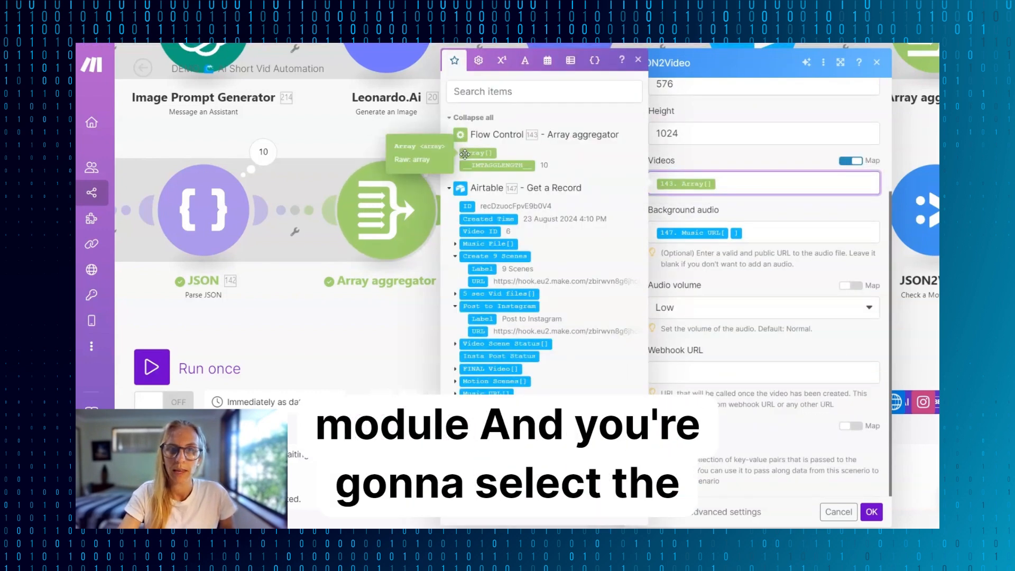
{"action": "left_click", "coordinate": [465, 154]}
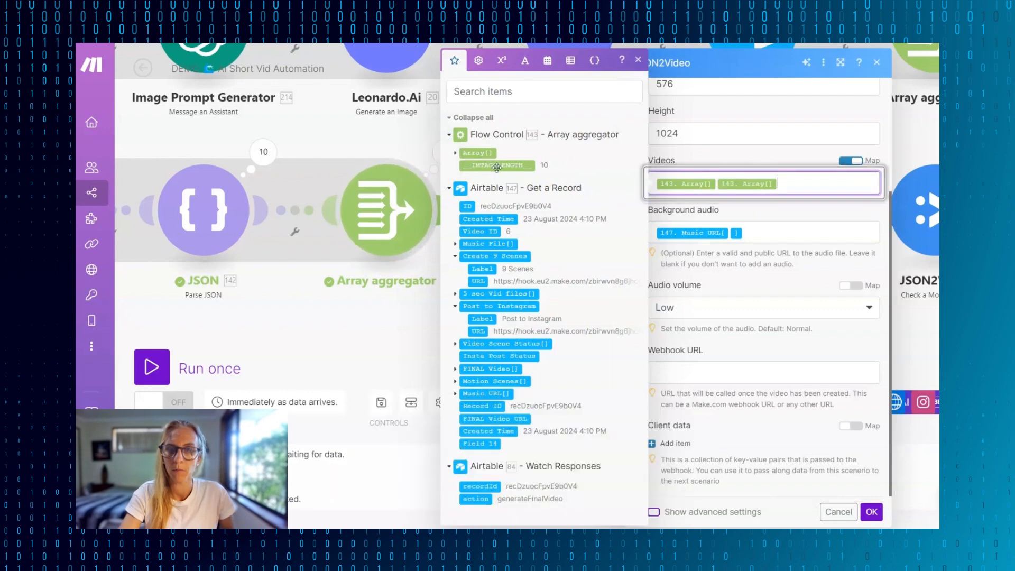
{"action": "key", "text": "BackSpace"}
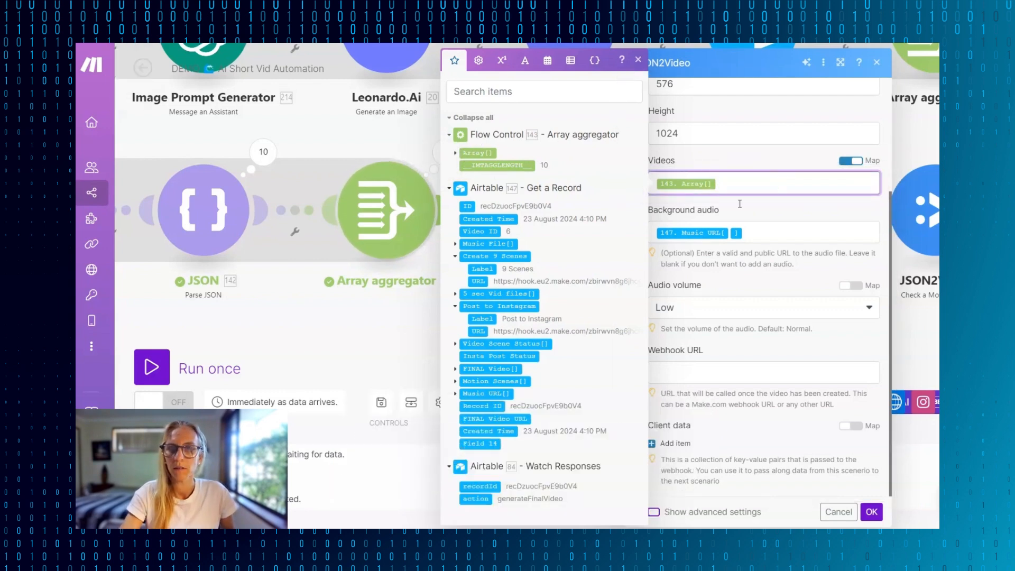
- Insert the first Music URL item from the Airtable record into the Background audio field and remove the duplicate entry
{"action": "left_click", "coordinate": [768, 233]}
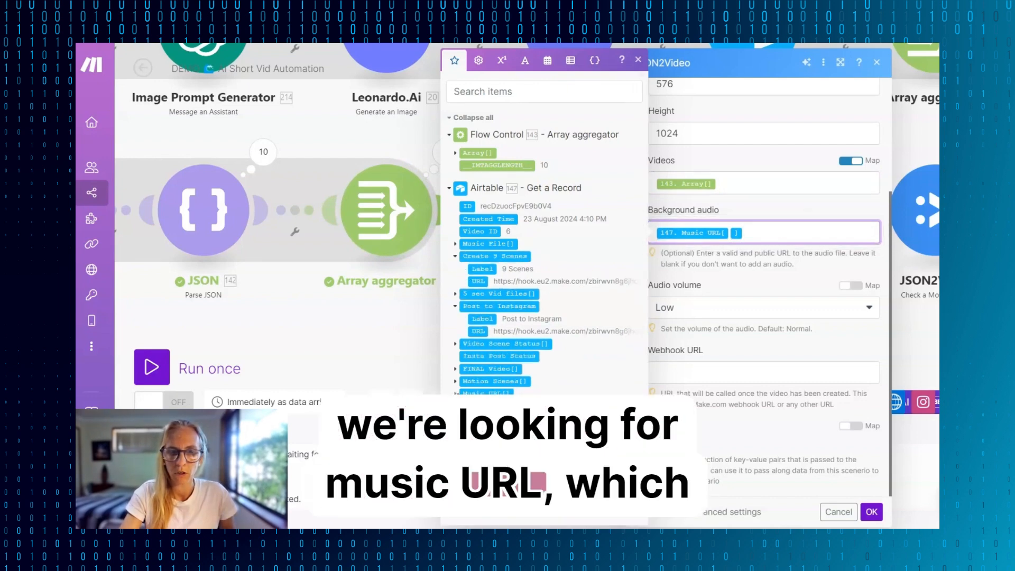
{"action": "scroll", "coordinate": [529, 370], "scroll_direction": "down", "scroll_amount": 1}
{"action": "left_click", "coordinate": [456, 383]}
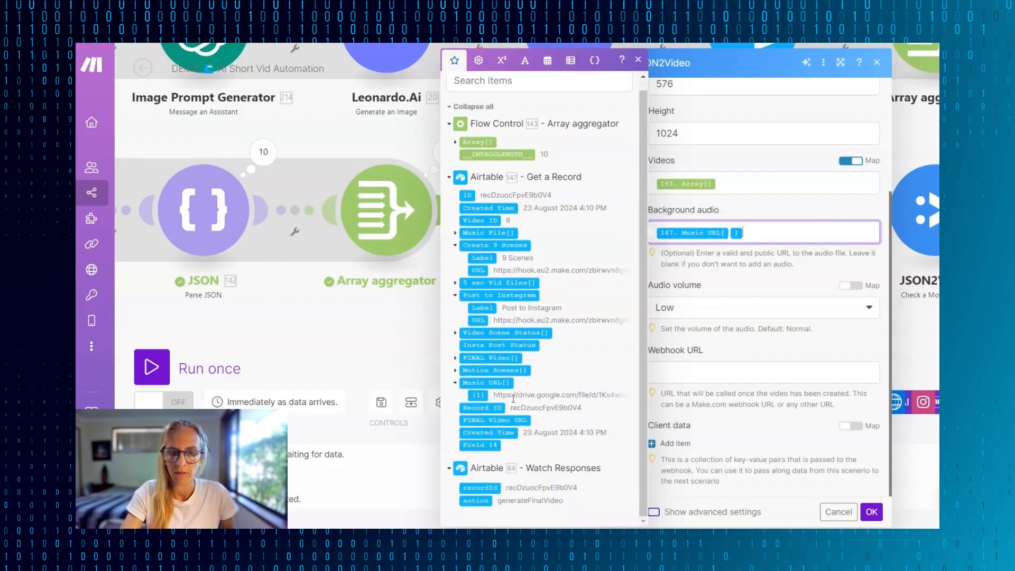
{"action": "left_click", "coordinate": [479, 397]}
{"action": "key", "text": "BackSpace"}
{"action": "key", "text": "BackSpace"}
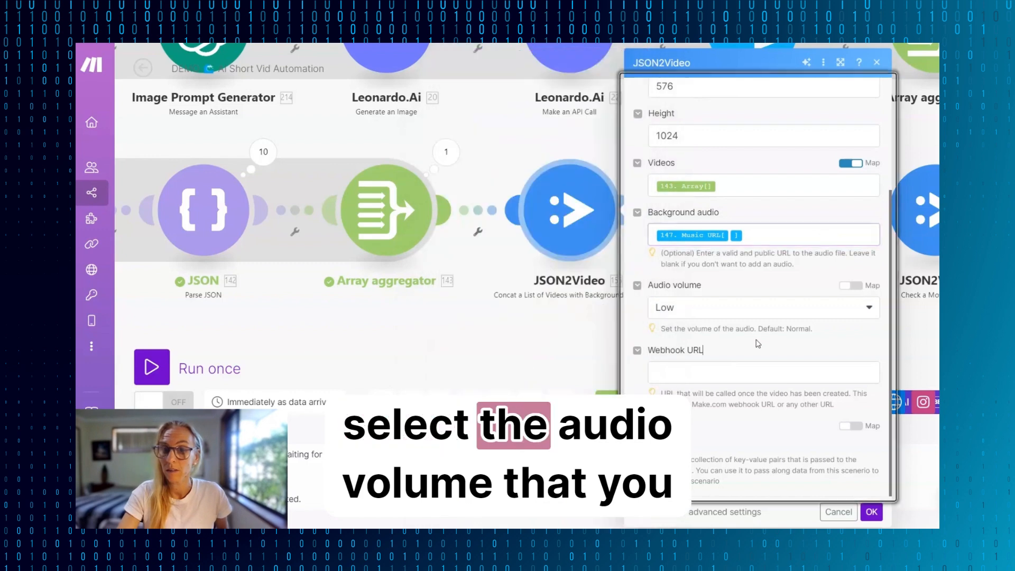
- Set the JSON2Video module's audio volume to Very low and save the module settings
{"action": "left_click", "coordinate": [863, 312]}
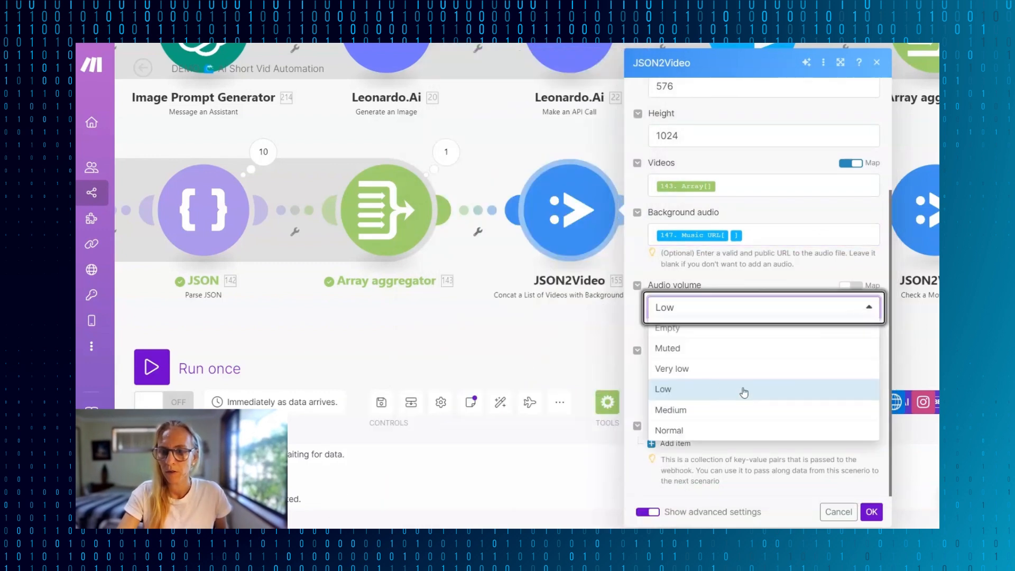
{"action": "left_click", "coordinate": [724, 392]}
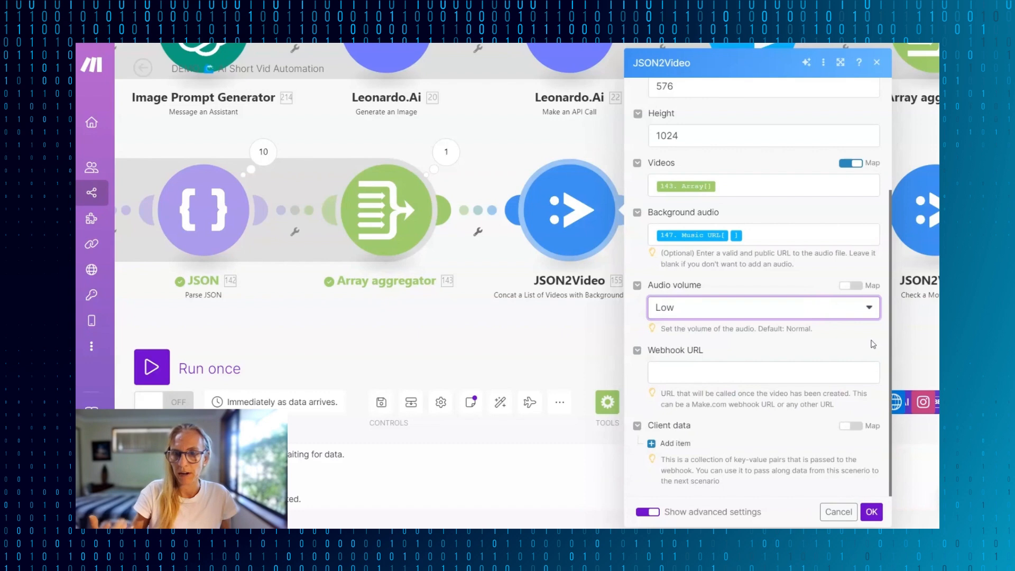
{"action": "left_click", "coordinate": [878, 311]}
{"action": "left_click", "coordinate": [742, 370]}
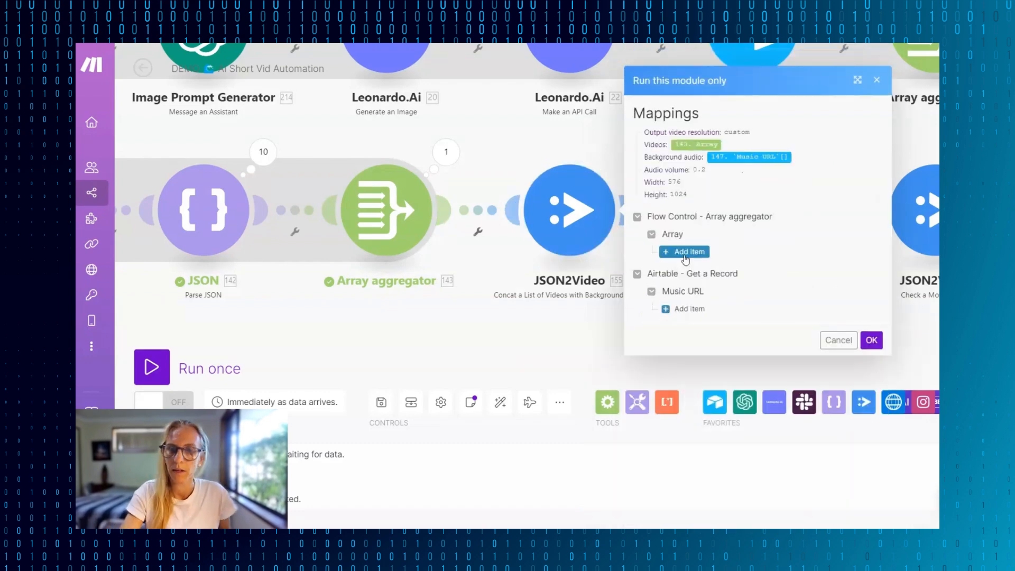
{"action": "left_click", "coordinate": [765, 315]}
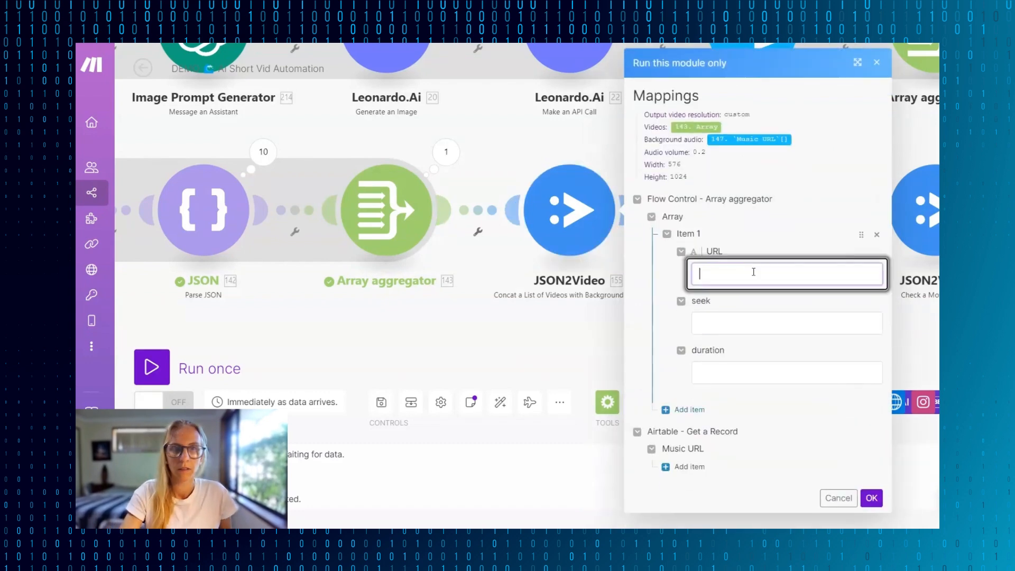
{"action": "left_click", "coordinate": [447, 151]}
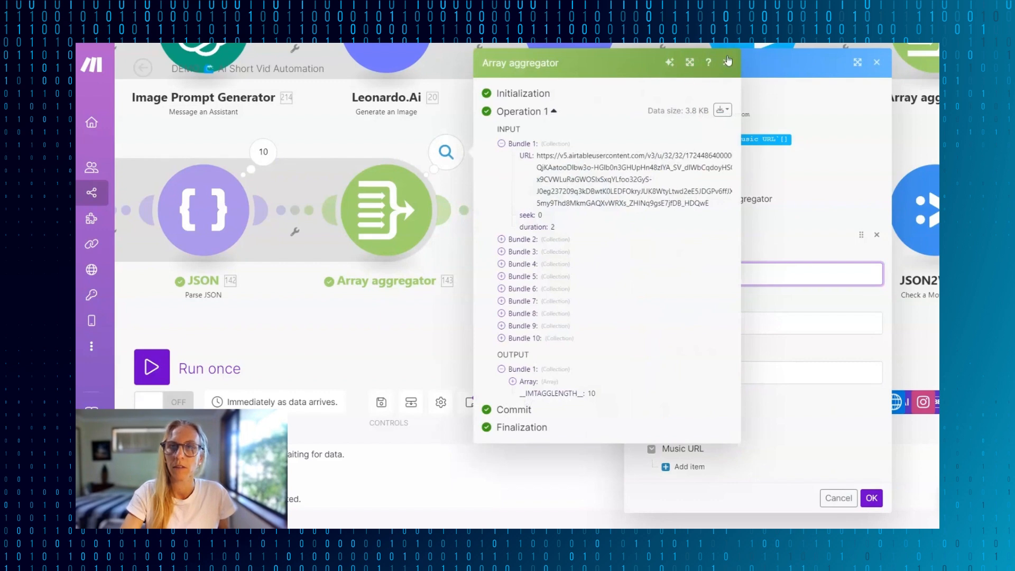
{"action": "left_click", "coordinate": [728, 61]}
{"action": "left_click", "coordinate": [877, 62]}
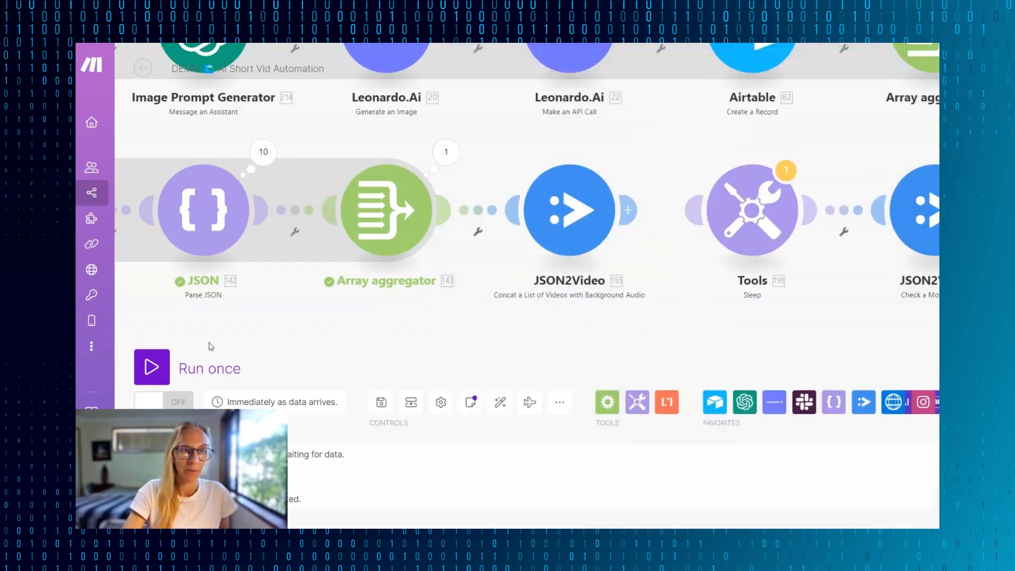
- Run the scenario once, waiting for new data, and trigger it with Post to Instagram on the video 6 record in Airtable
{"action": "left_click", "coordinate": [156, 366]}
{"action": "left_click", "coordinate": [361, 414]}
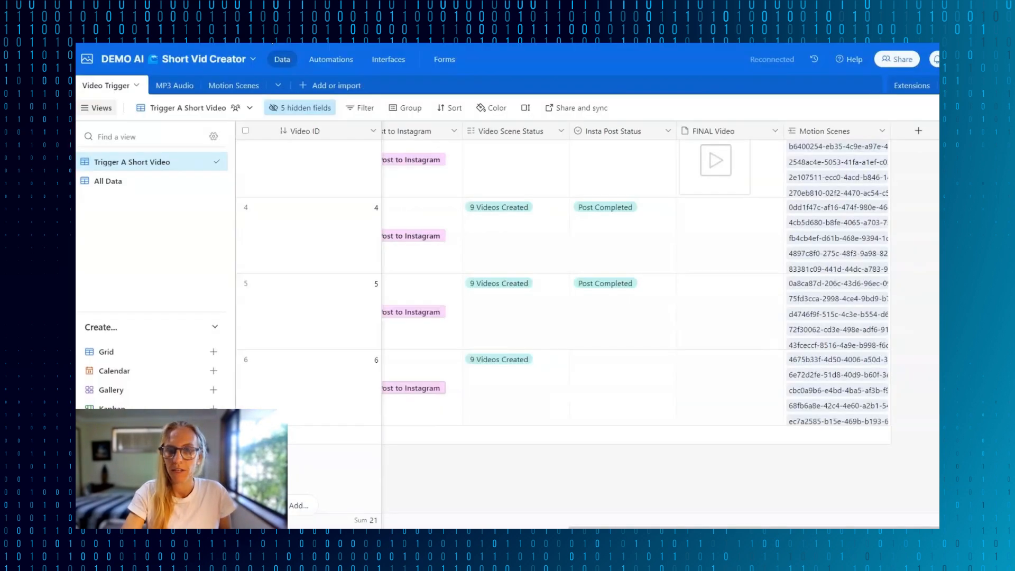
{"action": "scroll", "coordinate": [709, 240], "scroll_direction": "left", "scroll_amount": 5}
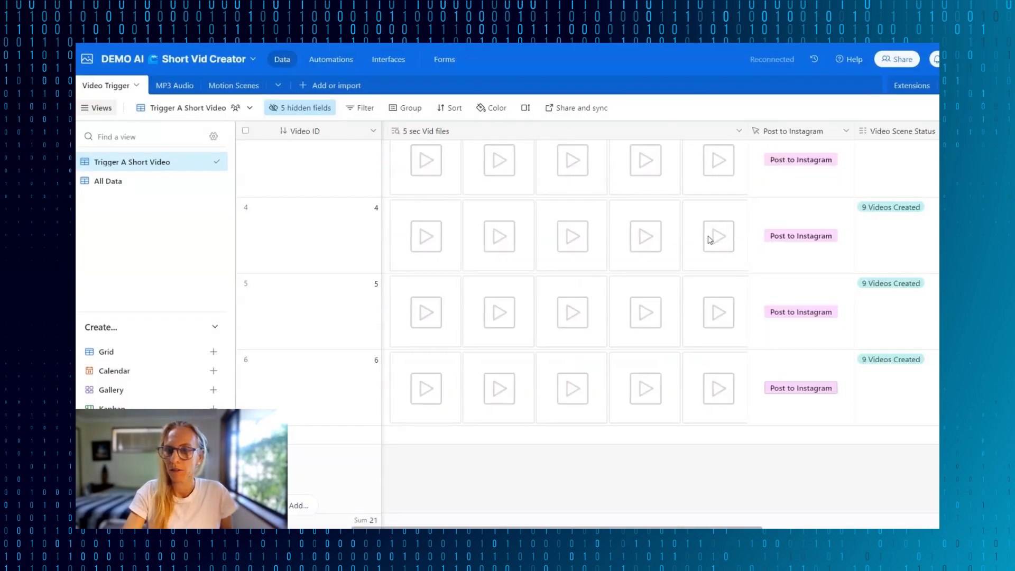
{"action": "scroll", "coordinate": [709, 240], "scroll_direction": "left", "scroll_amount": 8}
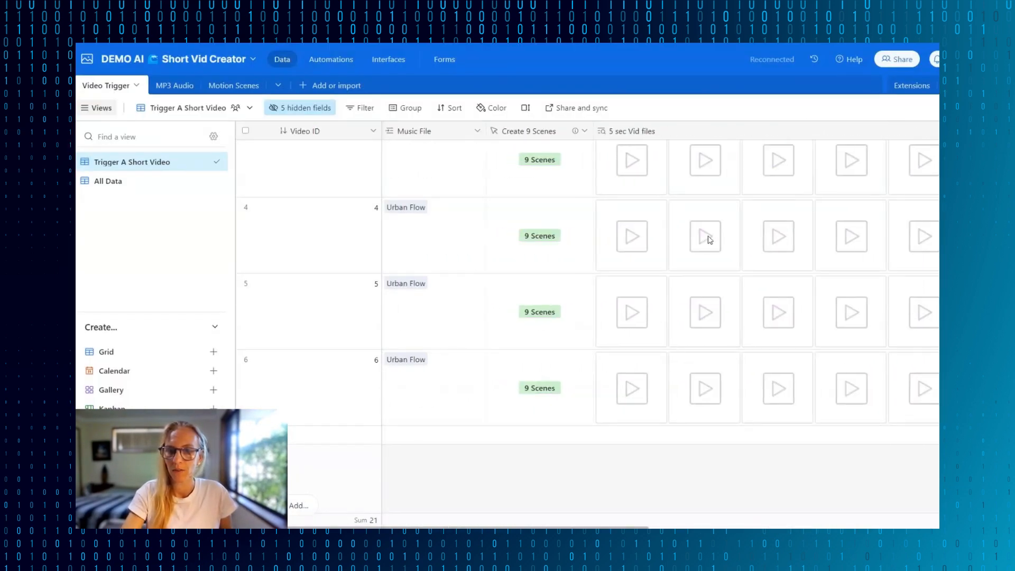
{"action": "scroll", "coordinate": [649, 407], "scroll_direction": "right", "scroll_amount": 5}
{"action": "left_click", "coordinate": [638, 387]}
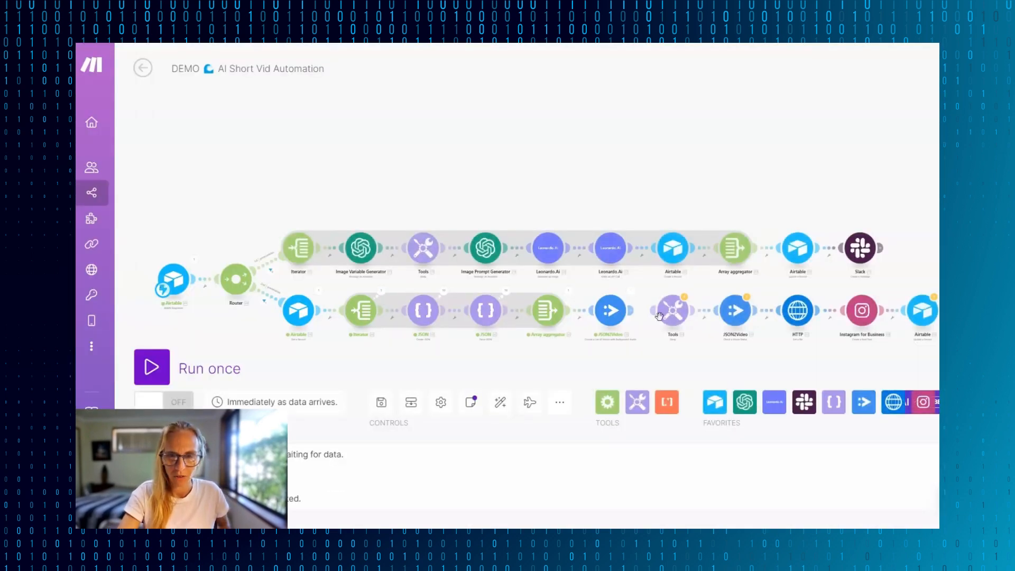
- Inspect the output of the JSON2Video module's run in the Make scenario
{"action": "scroll", "coordinate": [642, 325], "scroll_direction": "up", "scroll_amount": 5}
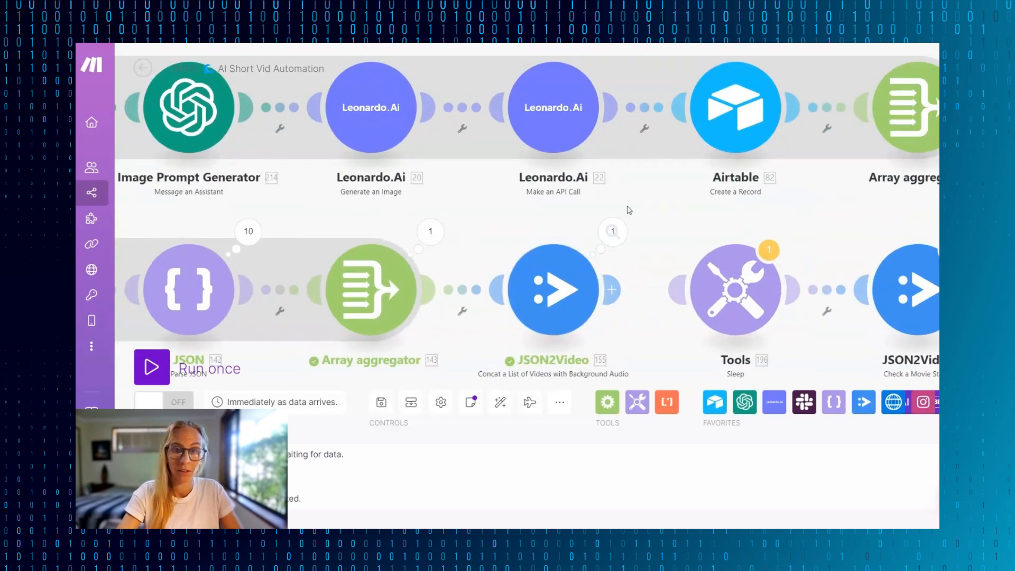
{"action": "left_click", "coordinate": [613, 231]}
{"action": "left_click", "coordinate": [492, 226]}
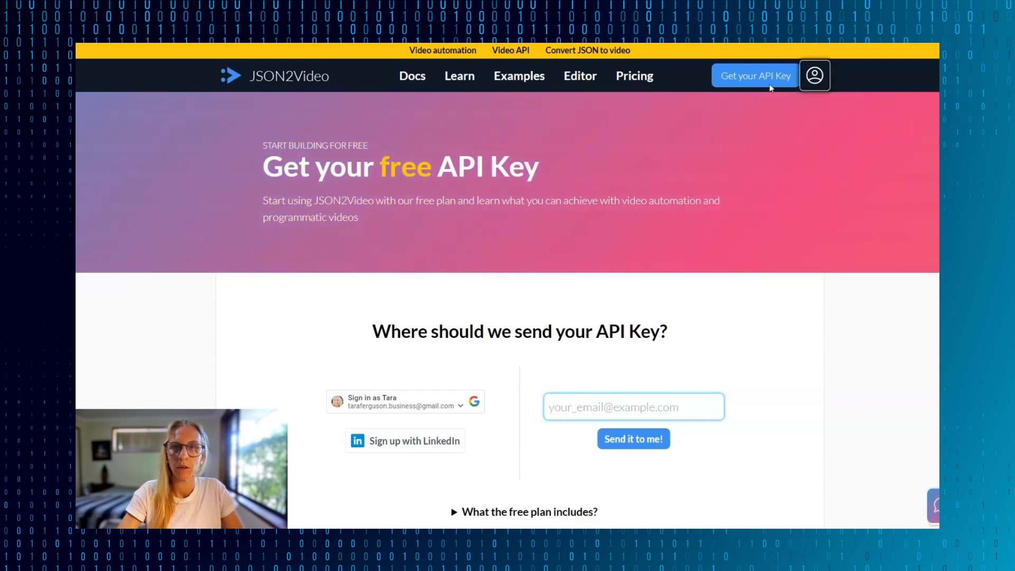
- Open the render logs in the JSON2Video dashboard and play the newest 576x1024 render in full screen
{"action": "left_click", "coordinate": [815, 75]}
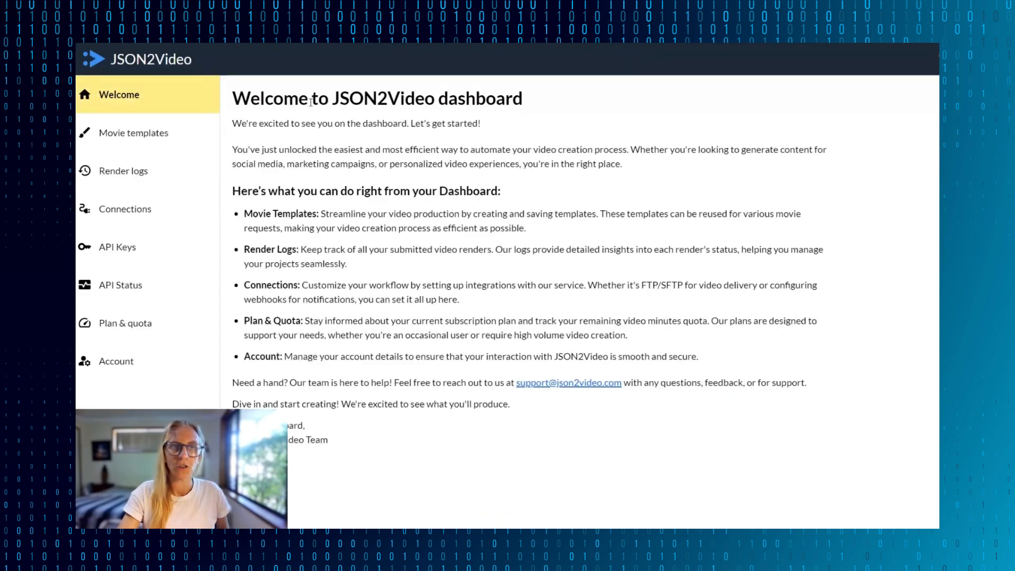
{"action": "left_click", "coordinate": [124, 176]}
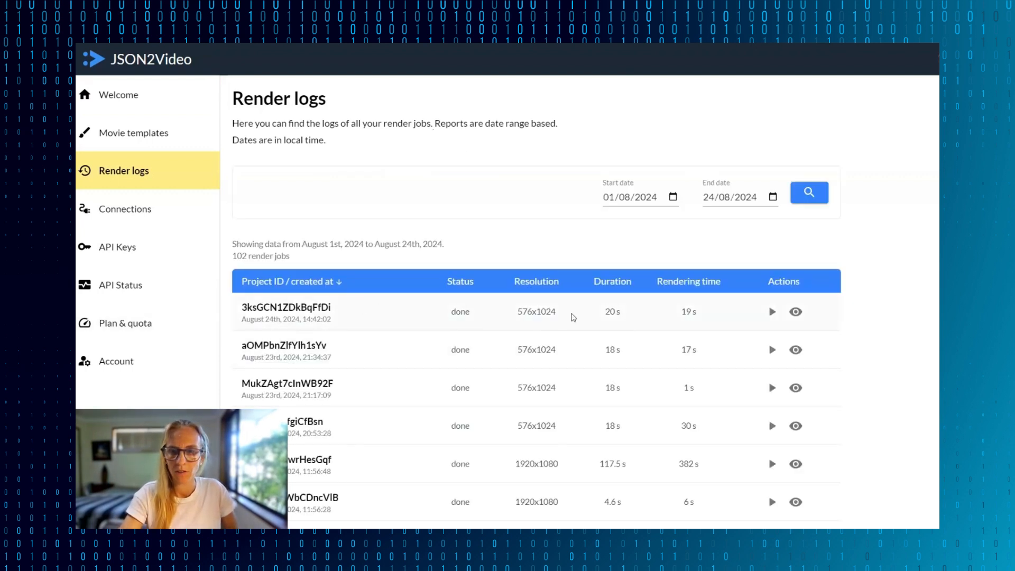
{"action": "left_click", "coordinate": [773, 313]}
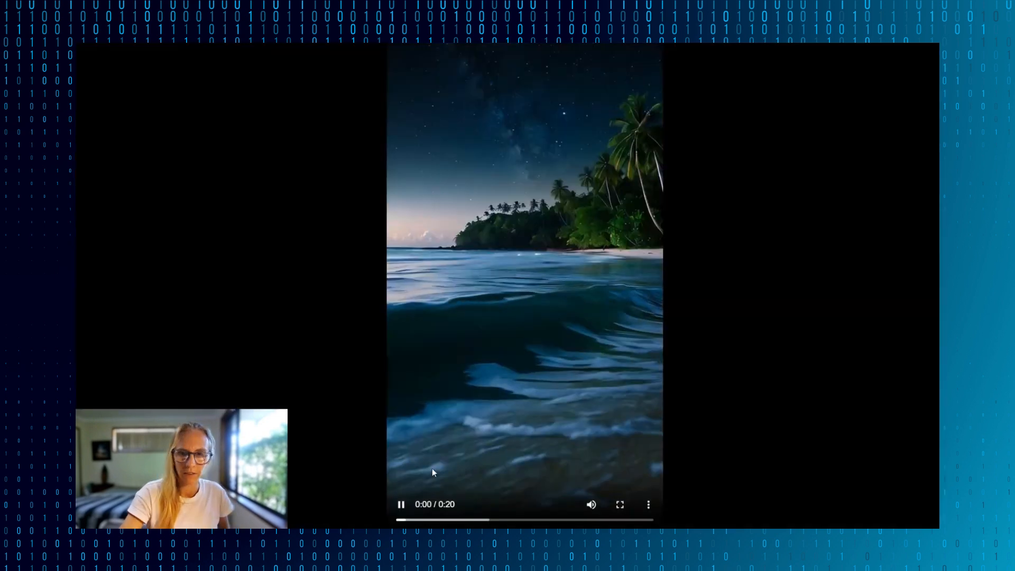
{"action": "left_click", "coordinate": [620, 504]}
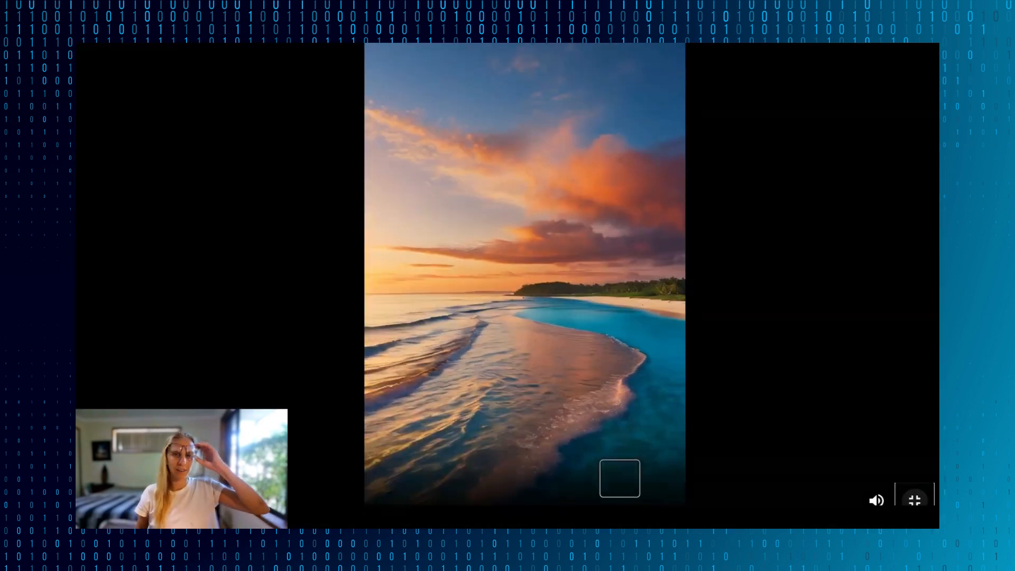
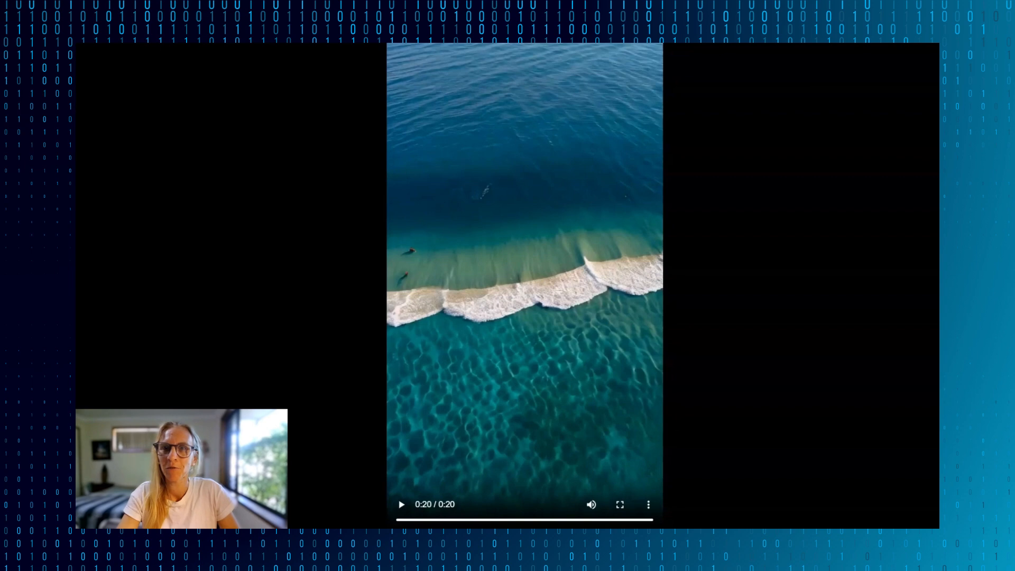
- Close the played video and look through the list of render jobs in the JSON2Video render logs
{"action": "key", "text": "ctrl+w"}
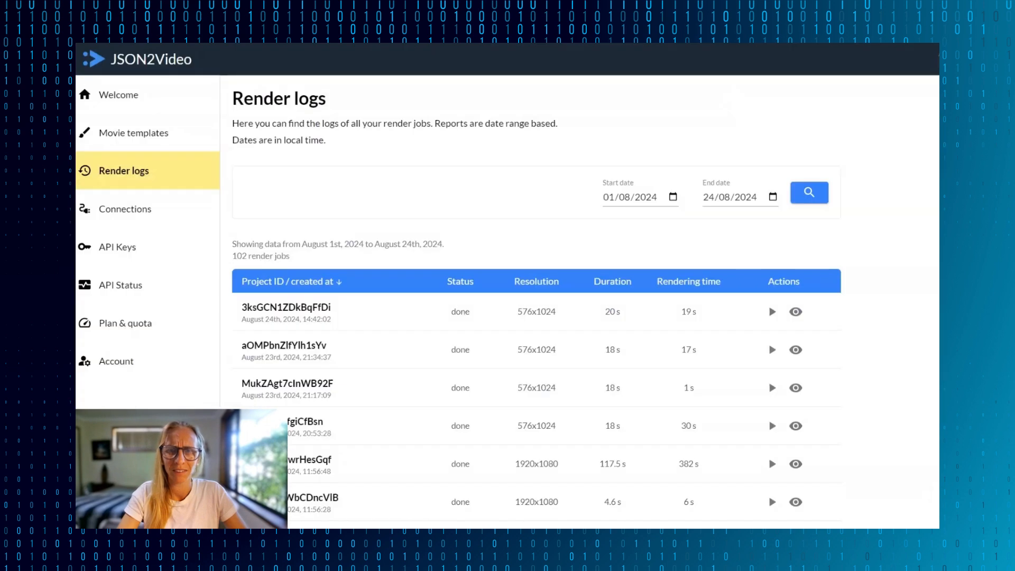
{"action": "left_click", "coordinate": [772, 312]}
{"action": "scroll", "coordinate": [640, 345], "scroll_direction": "down", "scroll_amount": 12}
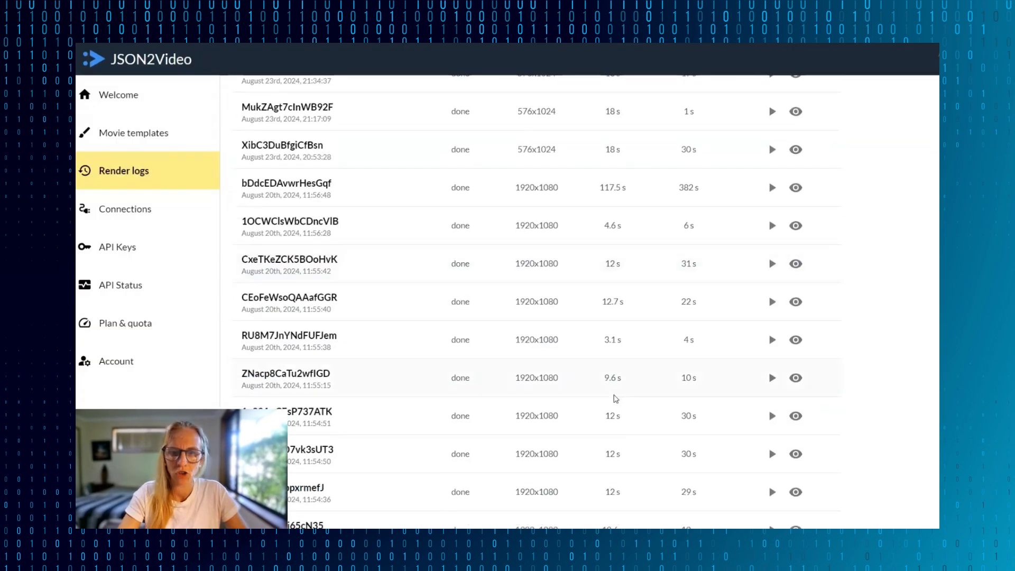
{"action": "scroll", "coordinate": [615, 398], "scroll_direction": "down", "scroll_amount": 5}
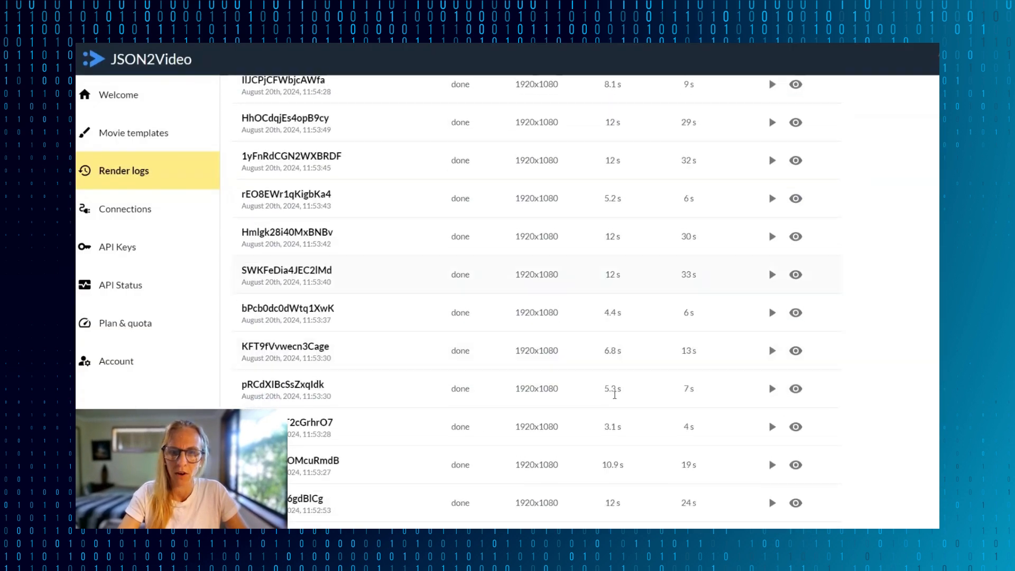
{"action": "scroll", "coordinate": [615, 399], "scroll_direction": "up", "scroll_amount": 7}
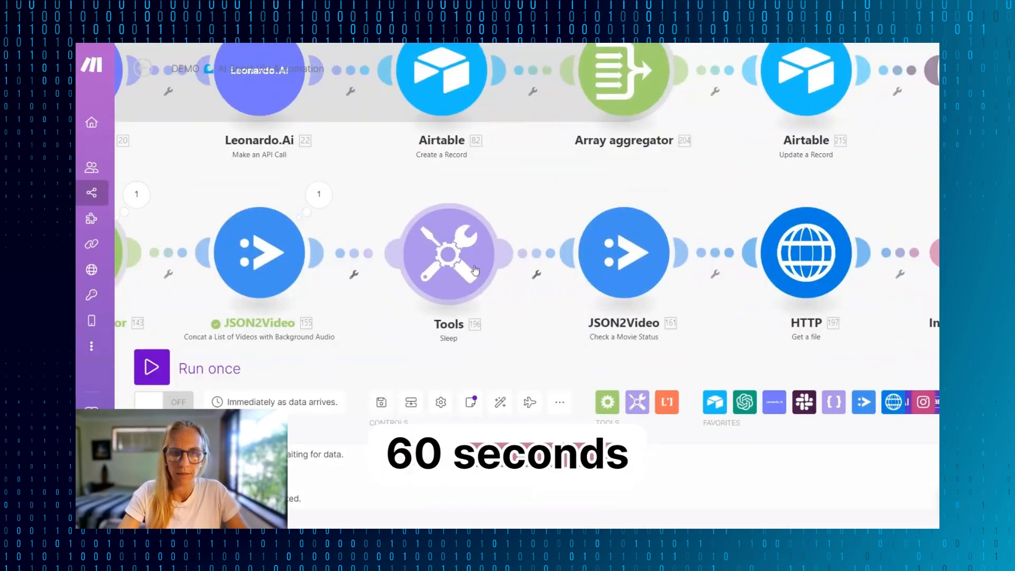
- Return to the Make scenario and map the Check a Movie Status module's Project ID to the Concat module's Project value
{"action": "left_click", "coordinate": [454, 259]}
{"action": "left_click", "coordinate": [600, 334]}
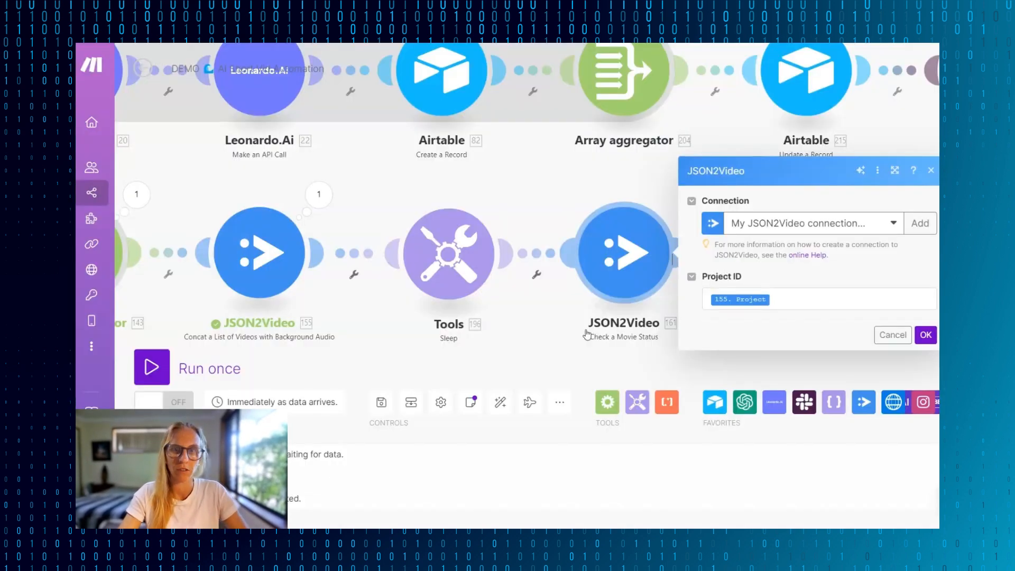
{"action": "left_click", "coordinate": [860, 306]}
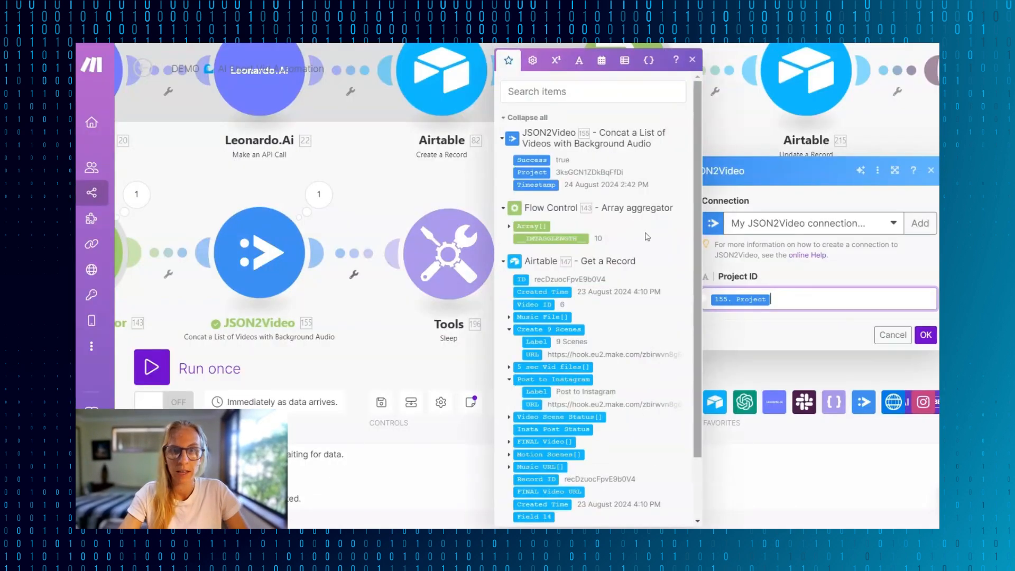
{"action": "left_click", "coordinate": [533, 172]}
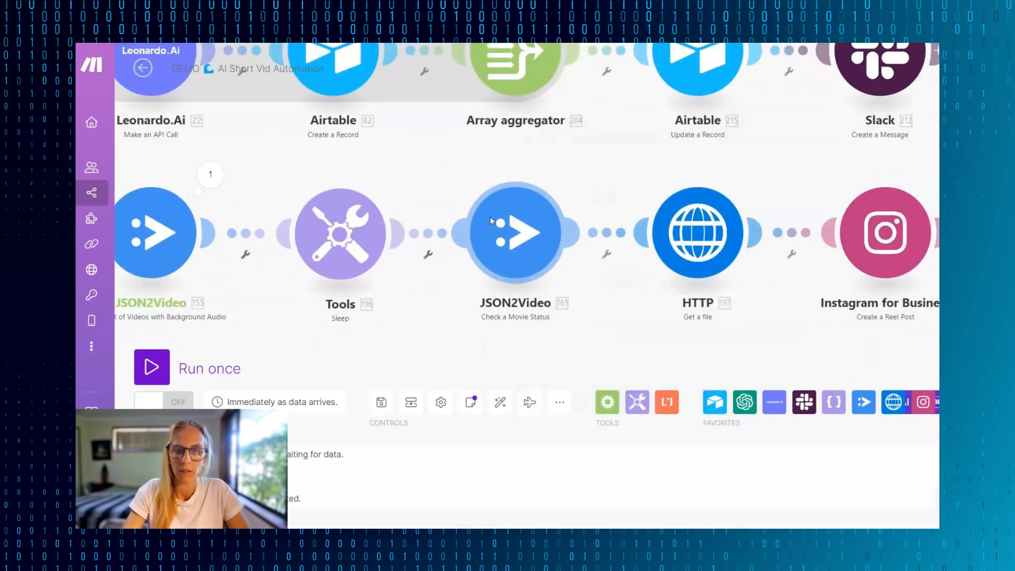
- Run only the Check a Movie Status module, using the project ID copied from the Concat a List of Videos module's output
{"action": "right_click", "coordinate": [490, 217]}
{"action": "left_click", "coordinate": [544, 247]}
{"action": "left_click", "coordinate": [210, 174]}
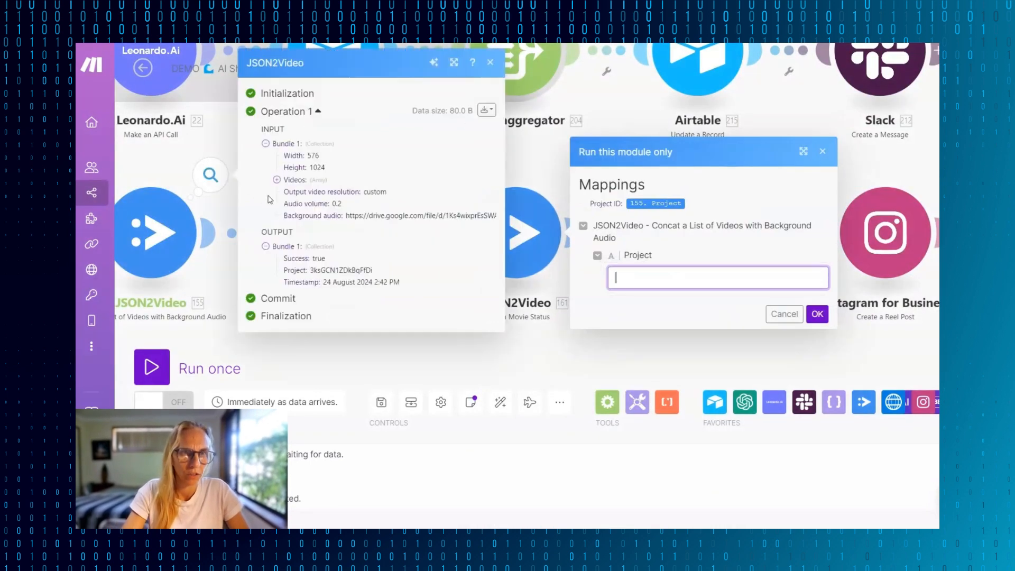
{"action": "double_click", "coordinate": [348, 270]}
{"action": "key", "text": "ctrl+c"}
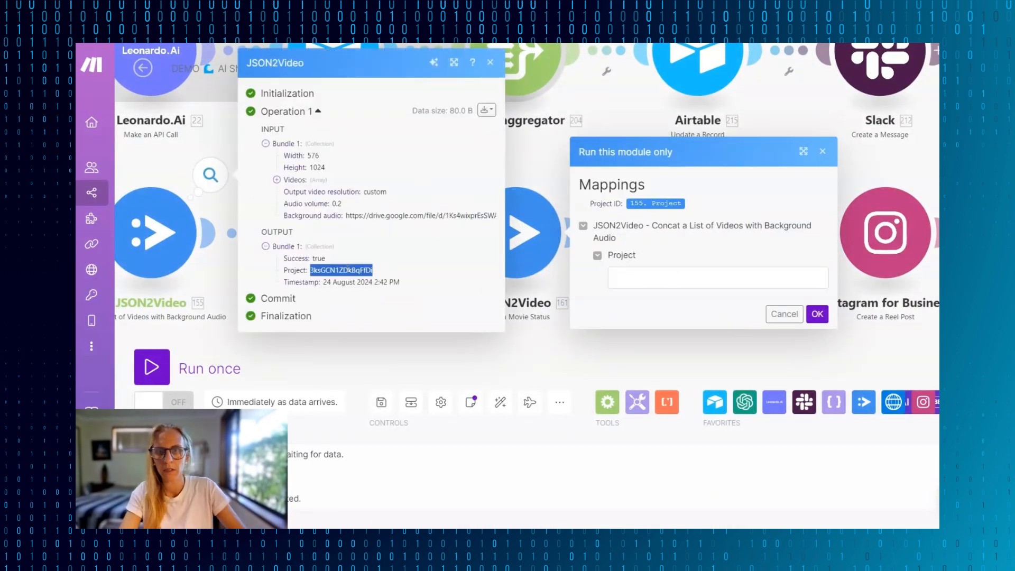
{"action": "left_click", "coordinate": [682, 277]}
{"action": "key", "text": "ctrl+v"}
{"action": "left_click", "coordinate": [817, 314]}
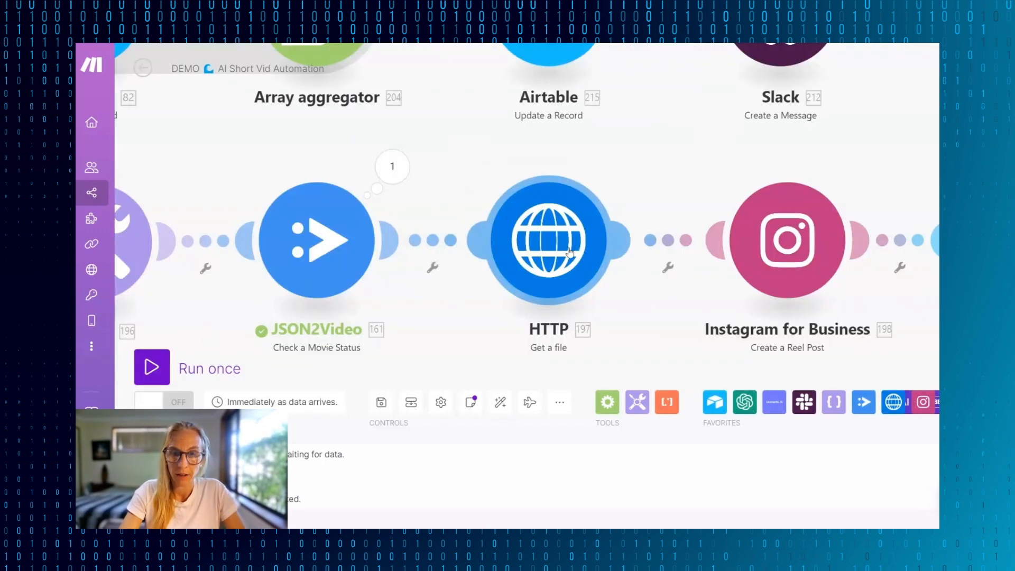
- View the Instagram Create a Reel Post module's page and Video URL mapping, and close its settings
{"action": "left_click_drag", "start_coordinate": [569, 252], "coordinate": [532, 266]}
{"action": "left_click", "coordinate": [751, 261]}
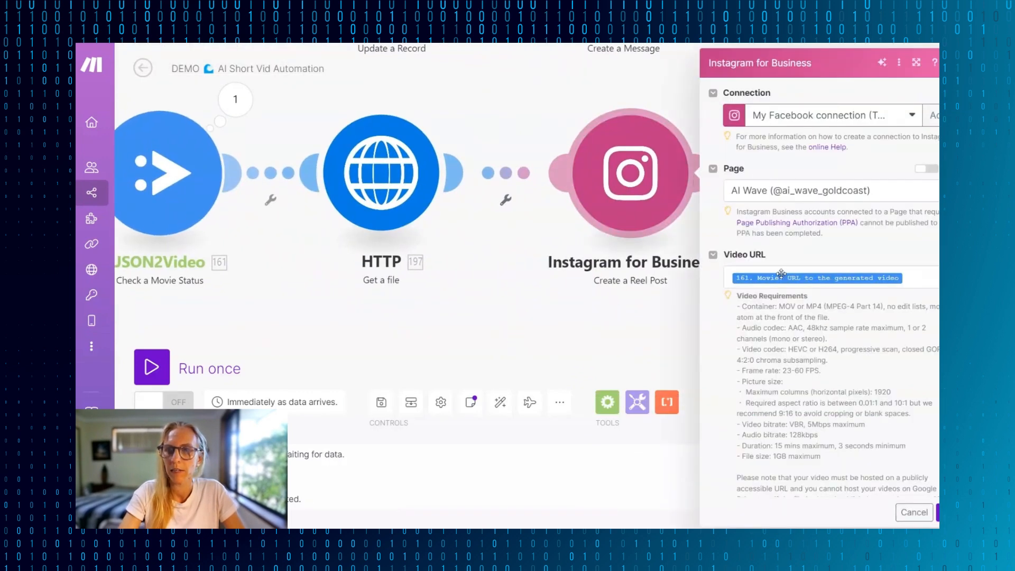
{"action": "left_click", "coordinate": [459, 242]}
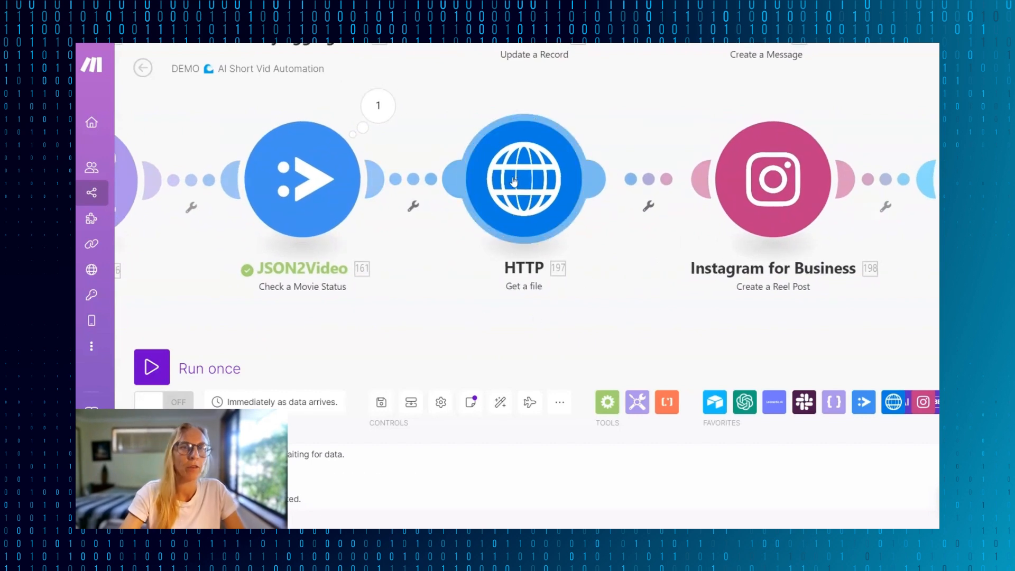
- Keep a single "Movie: URL to the generated video" mapping as the URL of the HTTP Get a file module and save it
{"action": "left_click_drag", "start_coordinate": [514, 181], "coordinate": [517, 178]}
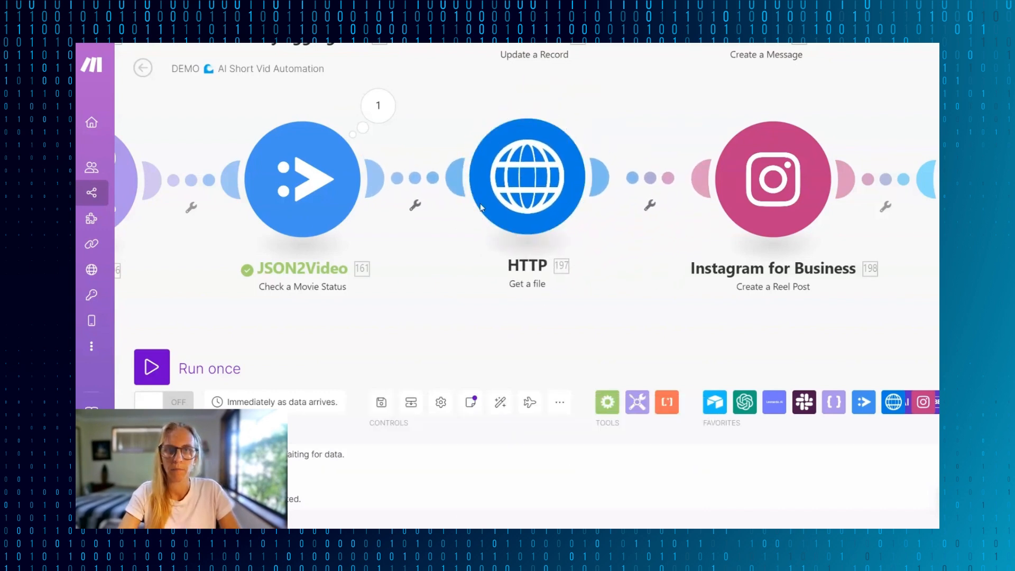
{"action": "left_click", "coordinate": [554, 186]}
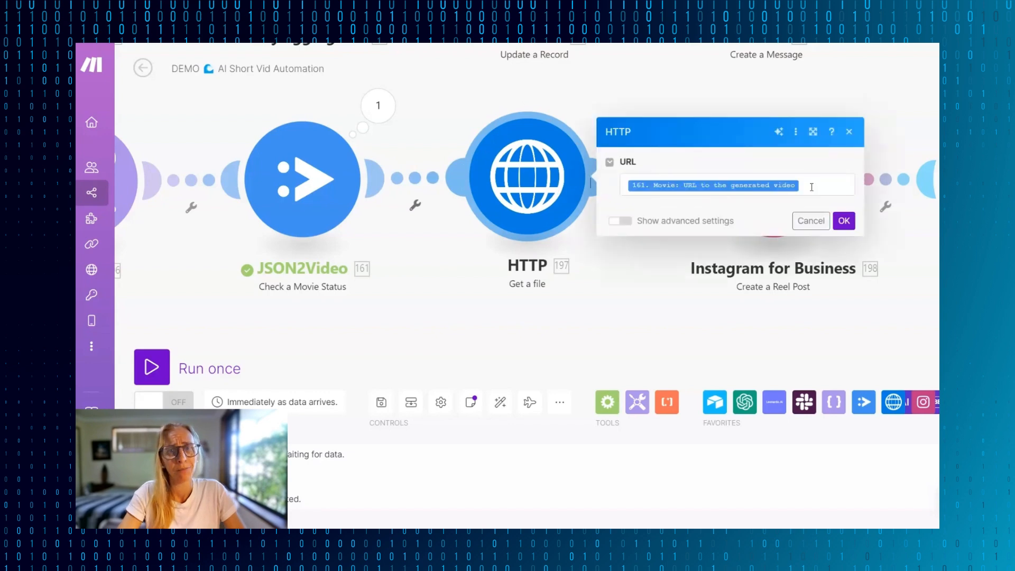
{"action": "left_click", "coordinate": [812, 187]}
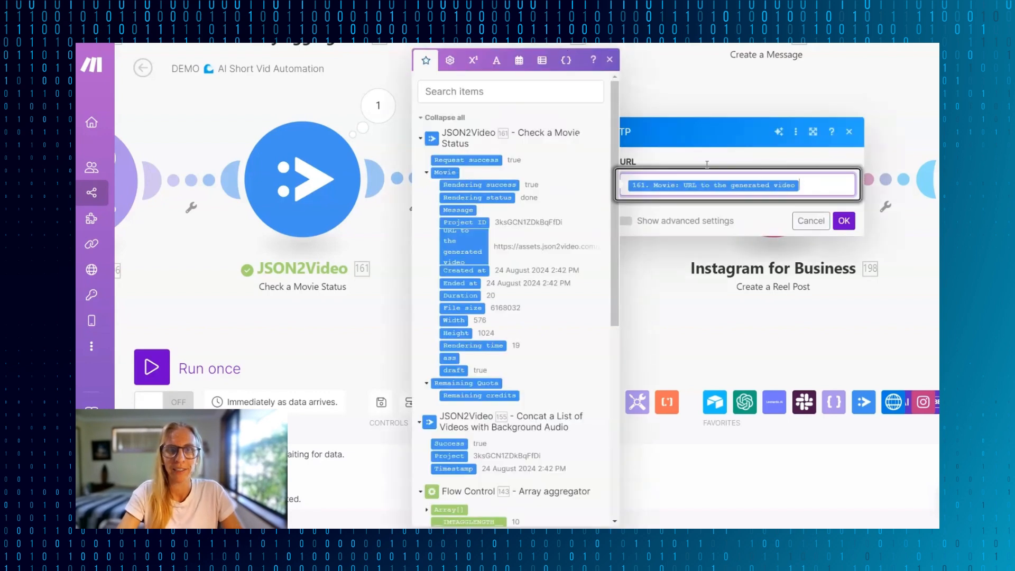
{"action": "left_click", "coordinate": [476, 254]}
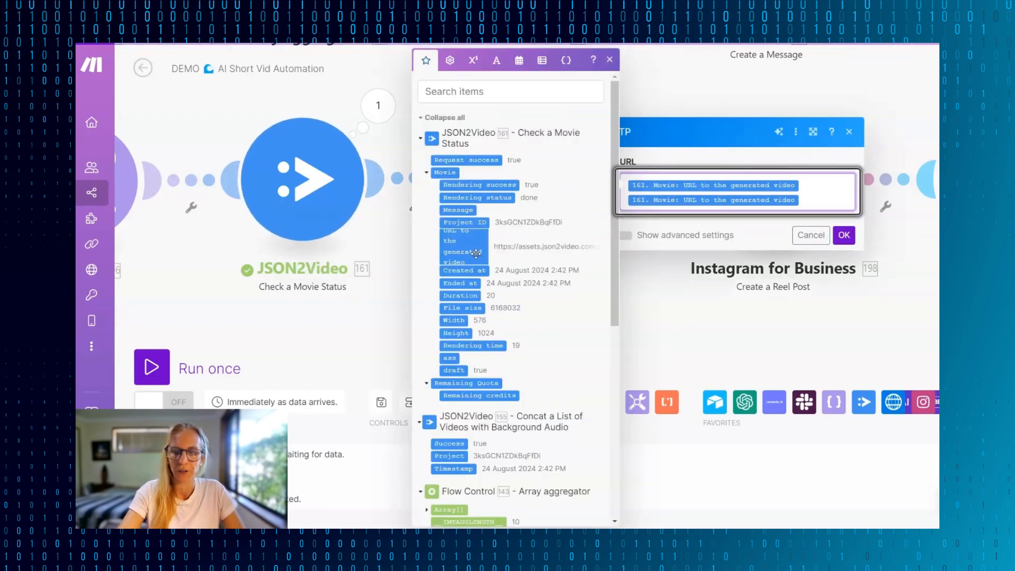
{"action": "key", "text": "BackSpace"}
{"action": "left_click", "coordinate": [844, 221]}
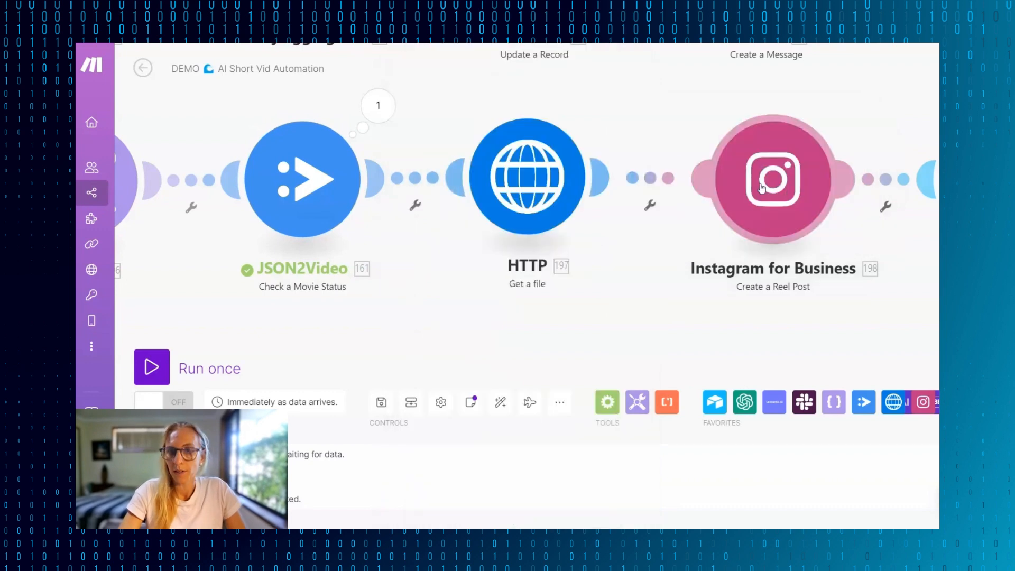
- Open the Instagram module's settings and consult the Meta AI instructions for getting a client ID and client secret to connect Make
{"action": "left_click", "coordinate": [763, 191]}
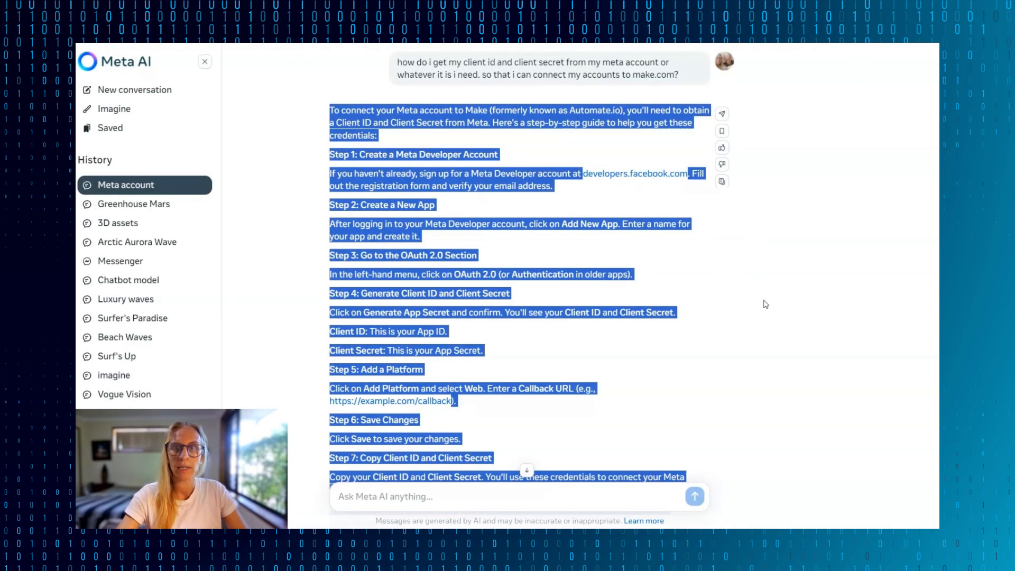
{"action": "left_click", "coordinate": [766, 305]}
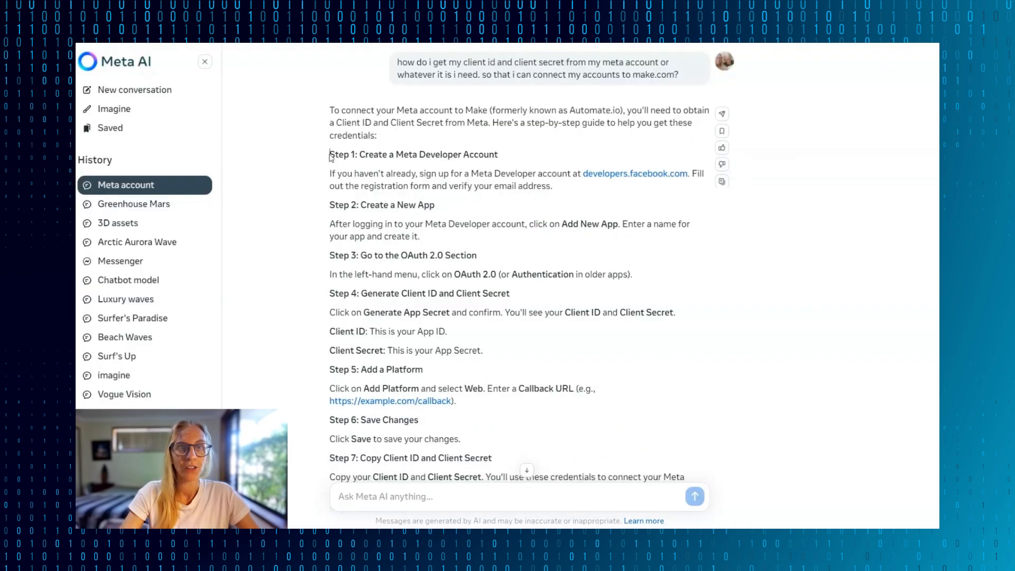
{"action": "left_click_drag", "start_coordinate": [329, 155], "coordinate": [633, 459]}
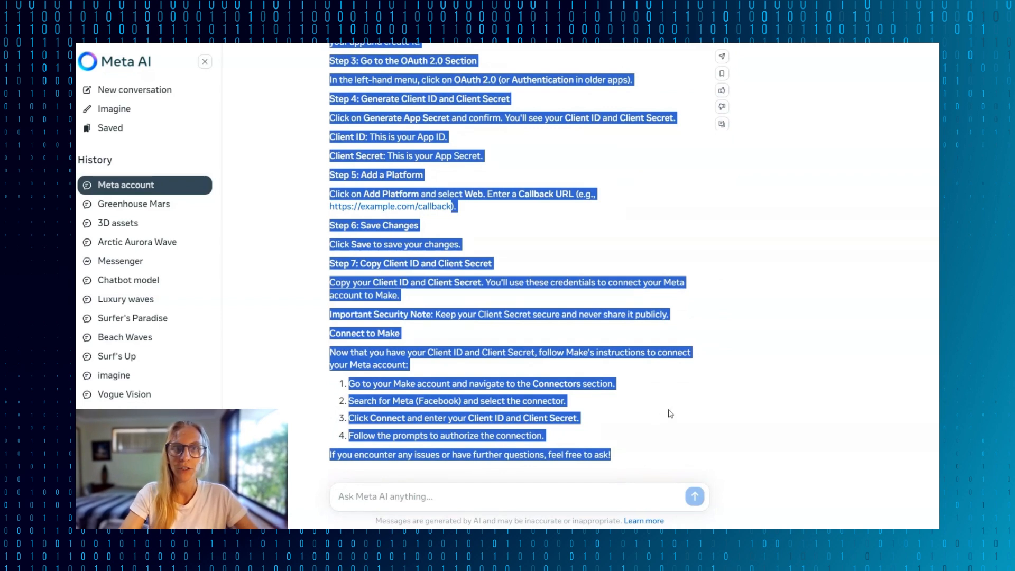
{"action": "scroll", "coordinate": [643, 241], "scroll_direction": "up", "scroll_amount": 4}
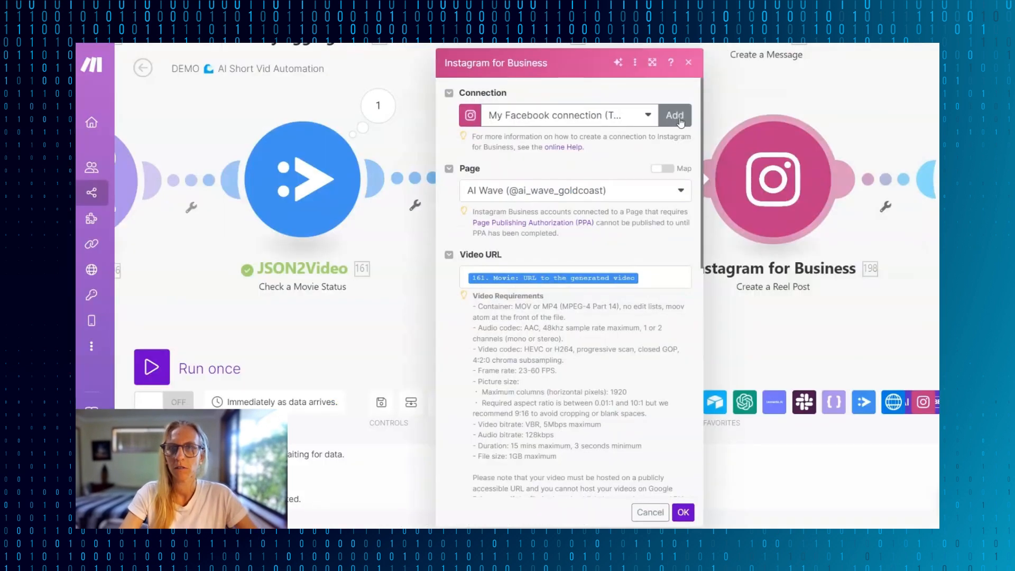
- Check the Facebook connection and the Video URL mapping in the Instagram Create a Reel Post module
{"action": "left_click", "coordinate": [675, 114]}
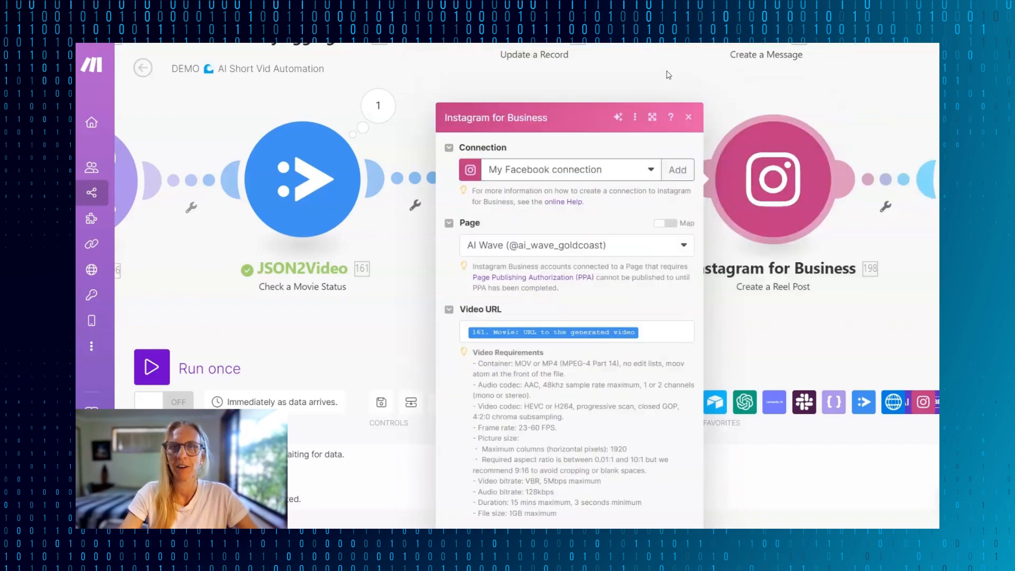
{"action": "left_click", "coordinate": [648, 119]}
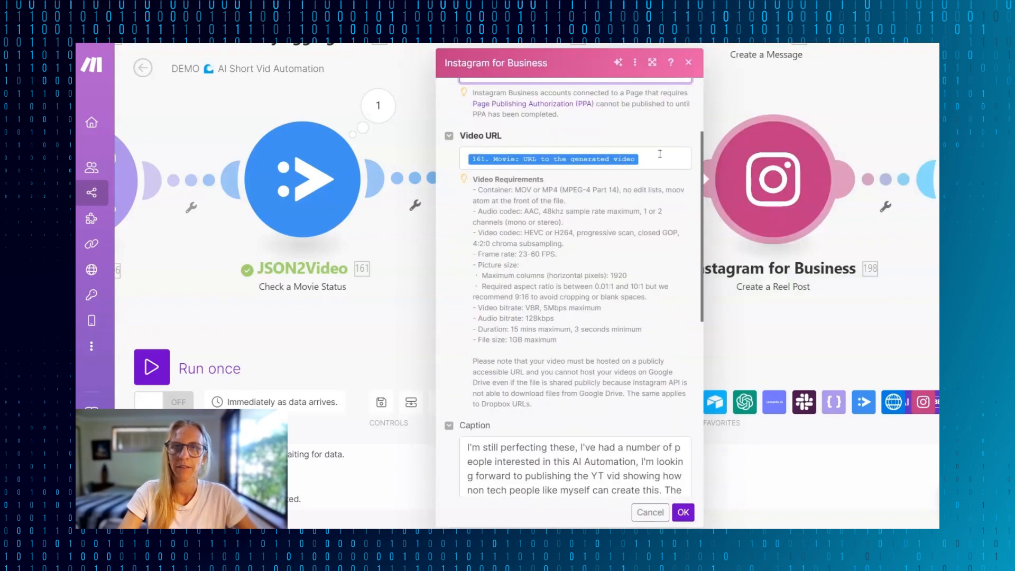
{"action": "left_click", "coordinate": [660, 154]}
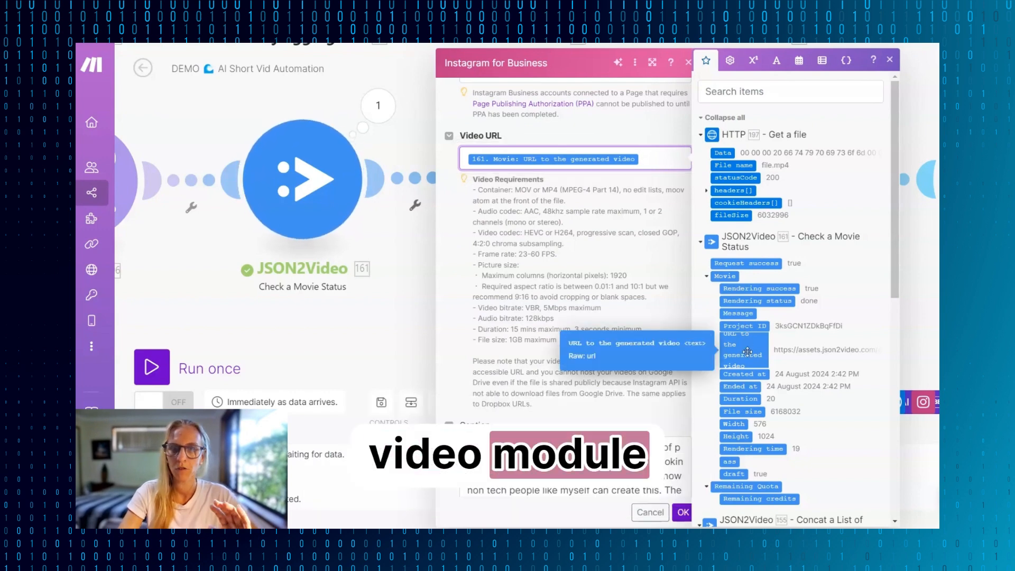
- Replace the reel caption's introduction and music credit with "This video is for my YOUTUBE DEMO!!" and emojis, keeping the hashtags, and save the module
{"action": "scroll", "coordinate": [593, 393], "scroll_direction": "down", "scroll_amount": 5}
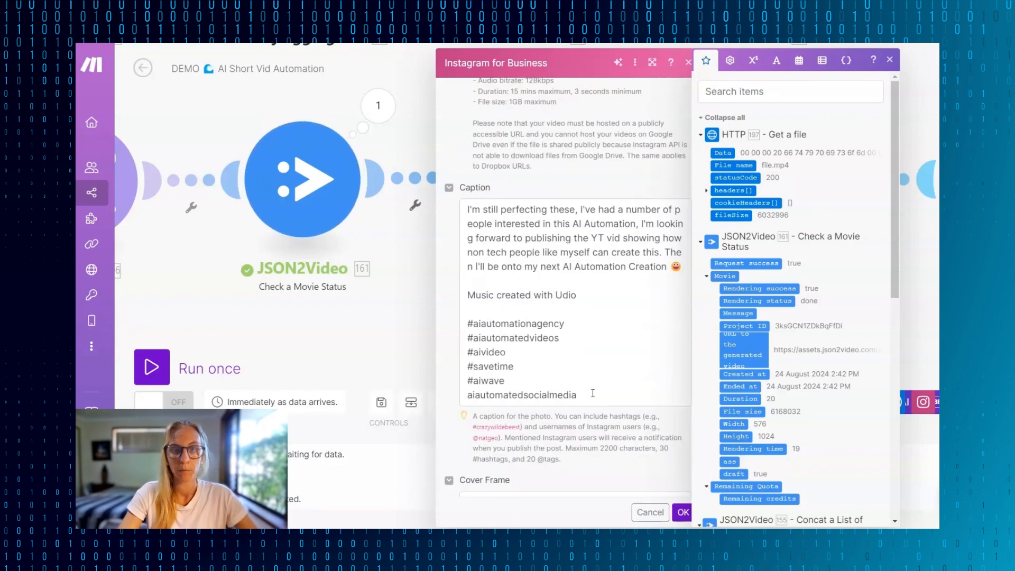
{"action": "left_click", "coordinate": [891, 60]}
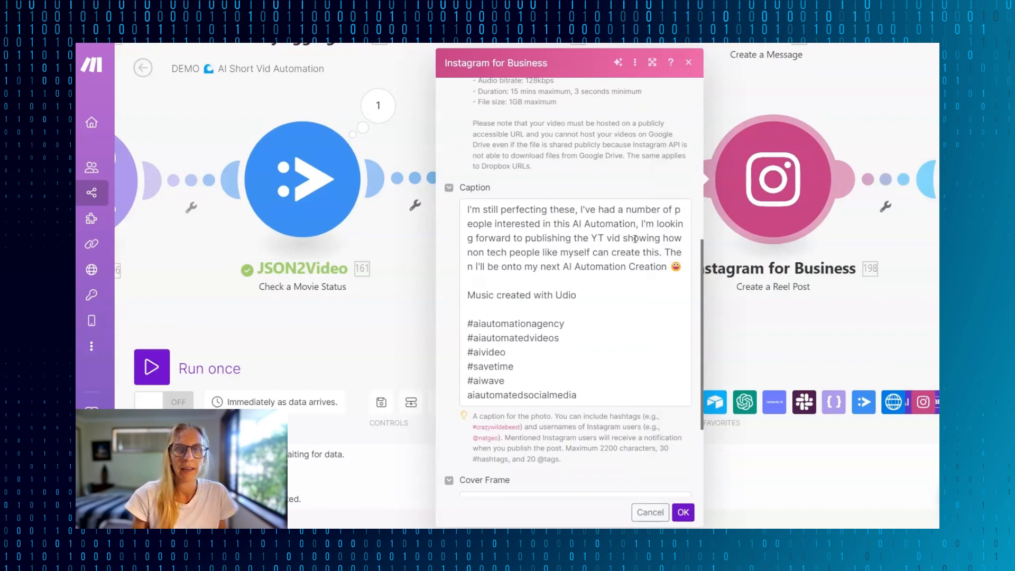
{"action": "left_click_drag", "start_coordinate": [468, 210], "coordinate": [667, 266]}
{"action": "type", "text": "T"}
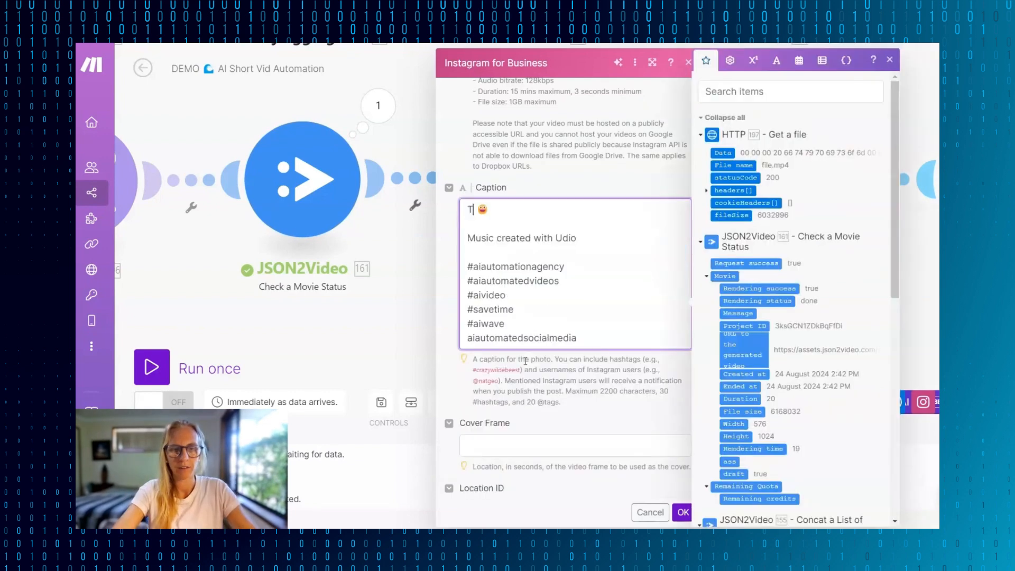
{"action": "type", "text": "his video is for "}
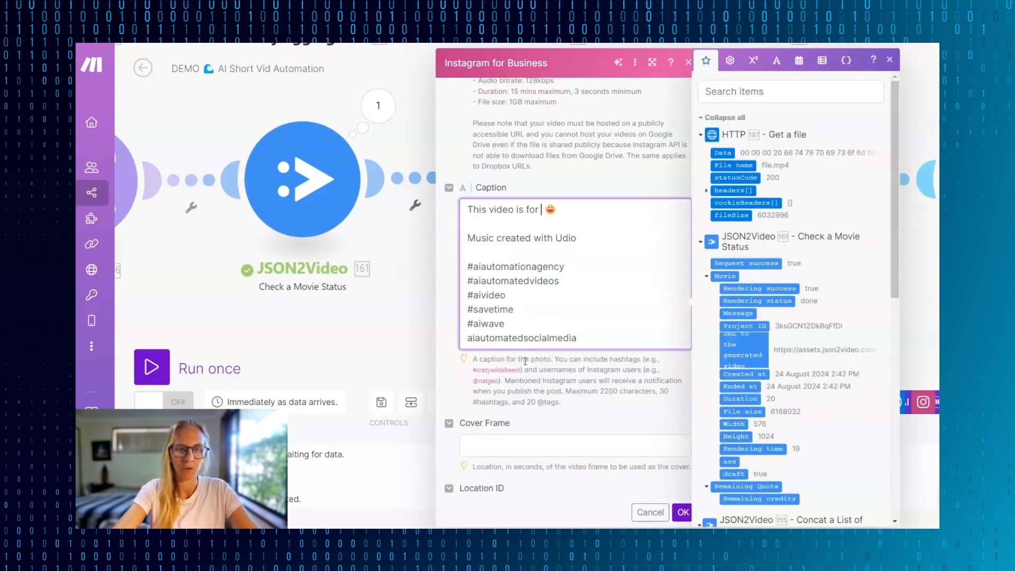
{"action": "type", "text": "my YOUTUBE DEMO!! 🎉 🍾 🙌"}
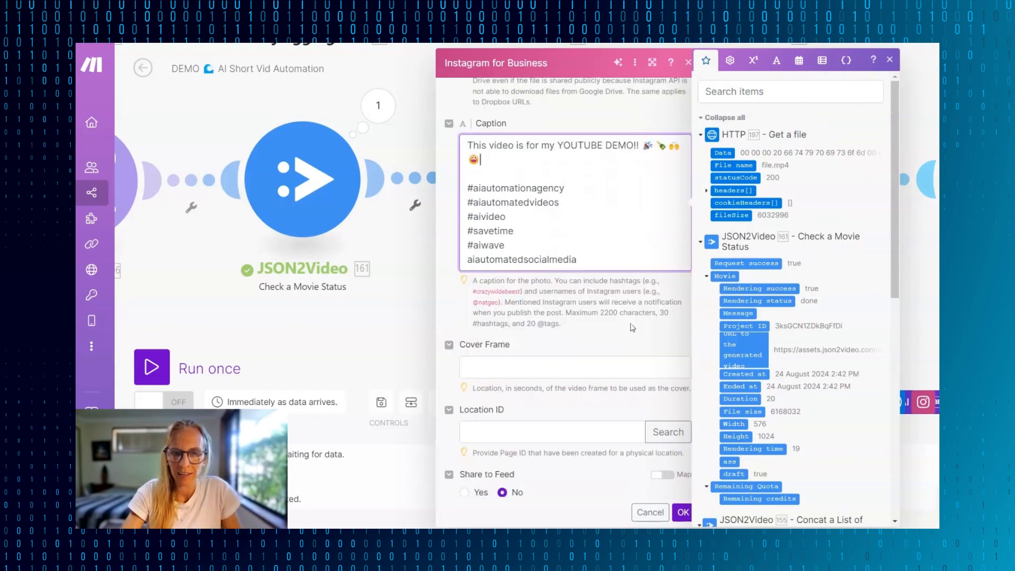
{"action": "scroll", "coordinate": [630, 327], "scroll_direction": "down", "scroll_amount": 1}
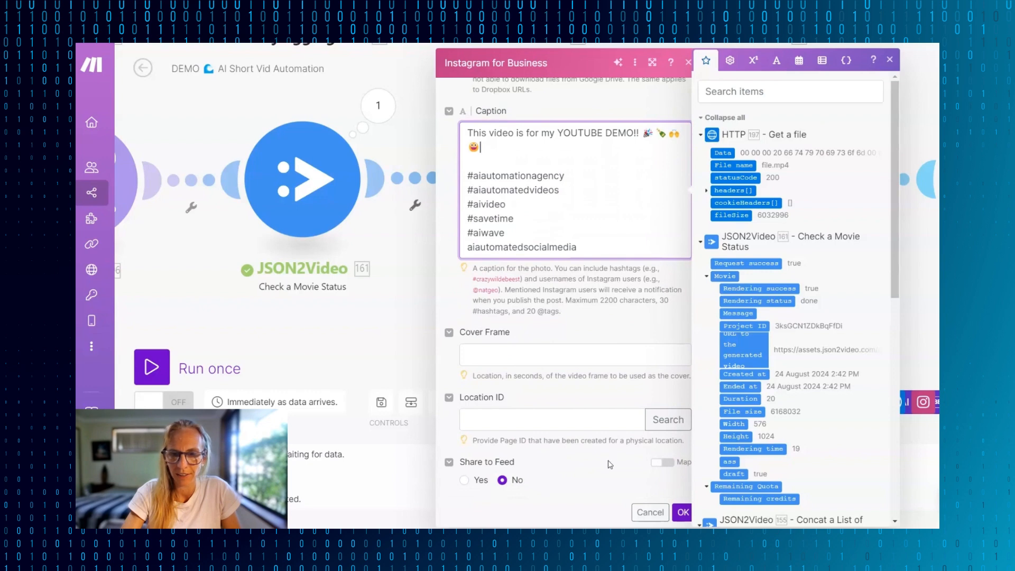
{"action": "left_click", "coordinate": [683, 512]}
- Point the final Airtable Update a Record module to the DEMO AI Short Vid Creator base and Video Trigger table, and check its recordId mapping
{"action": "scroll", "coordinate": [798, 290], "scroll_direction": "right", "scroll_amount": 8}
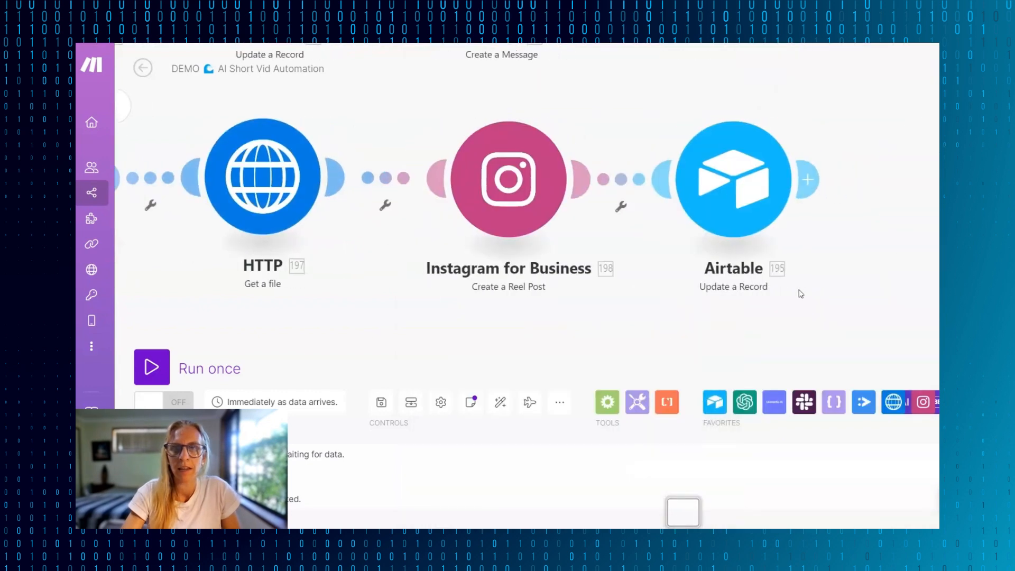
{"action": "left_click", "coordinate": [562, 181]}
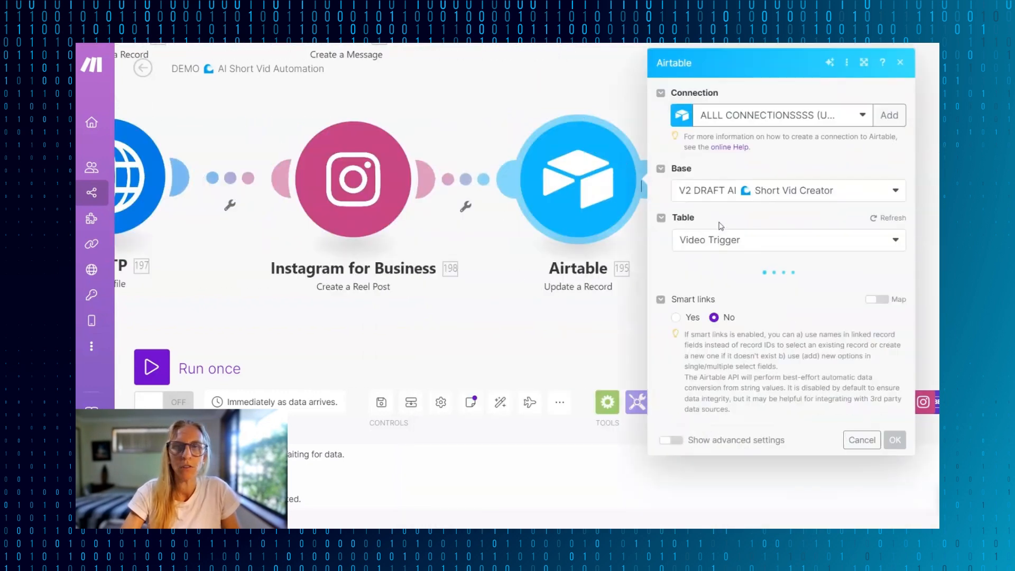
{"action": "left_click", "coordinate": [865, 119]}
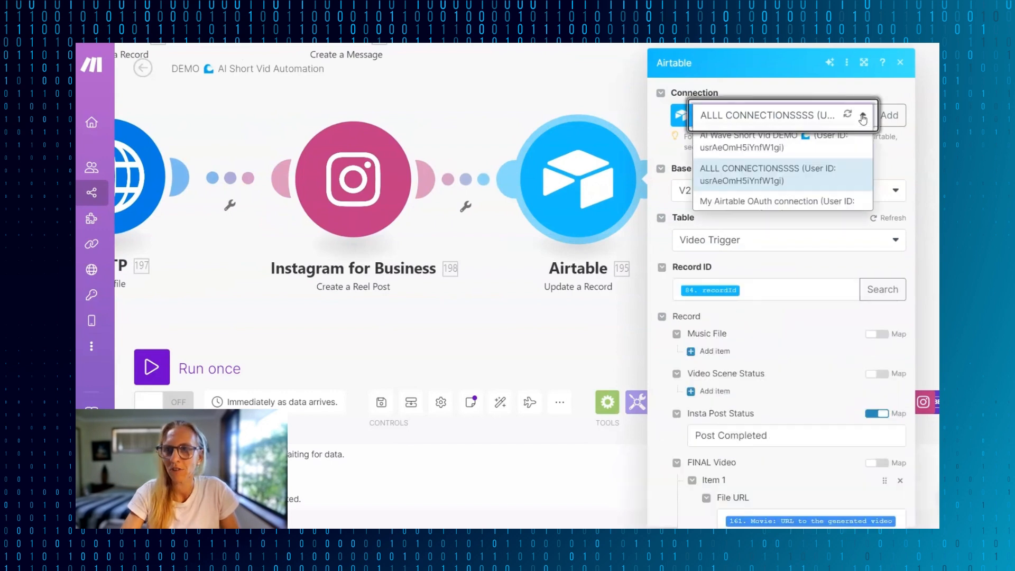
{"action": "left_click", "coordinate": [894, 192]}
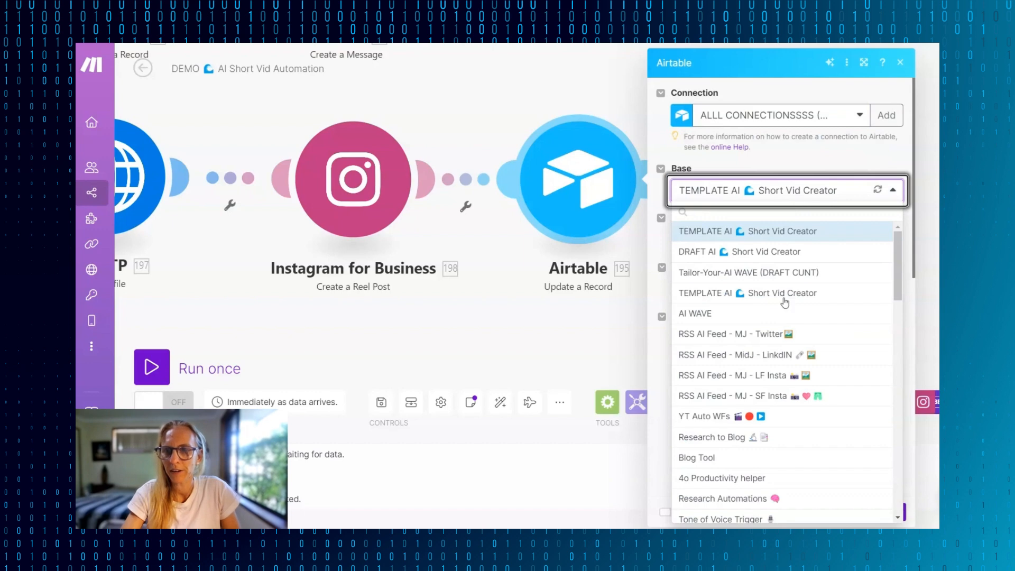
{"action": "scroll", "coordinate": [785, 303], "scroll_direction": "down", "scroll_amount": 10}
{"action": "left_click", "coordinate": [762, 309]}
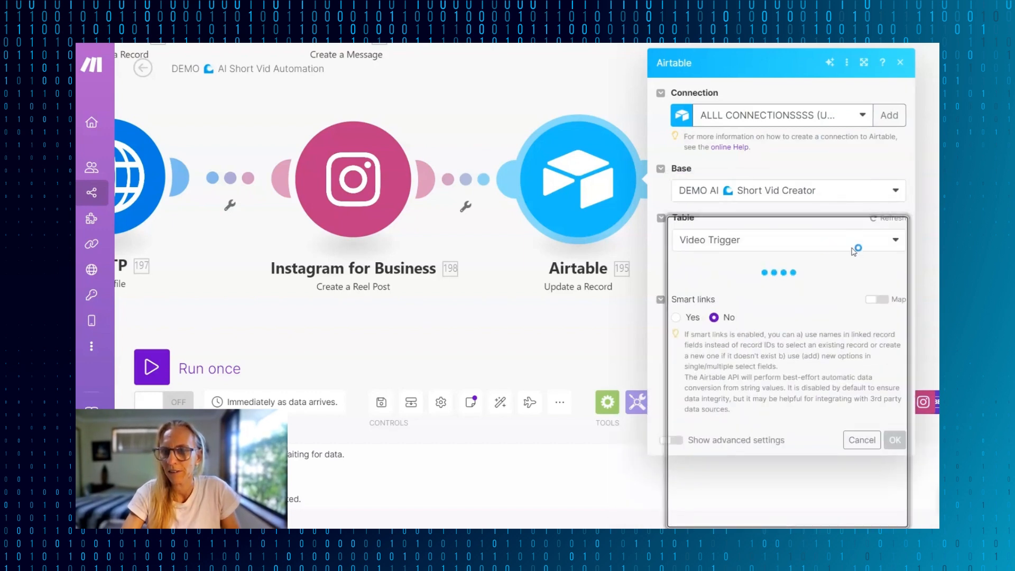
{"action": "left_click", "coordinate": [893, 243]}
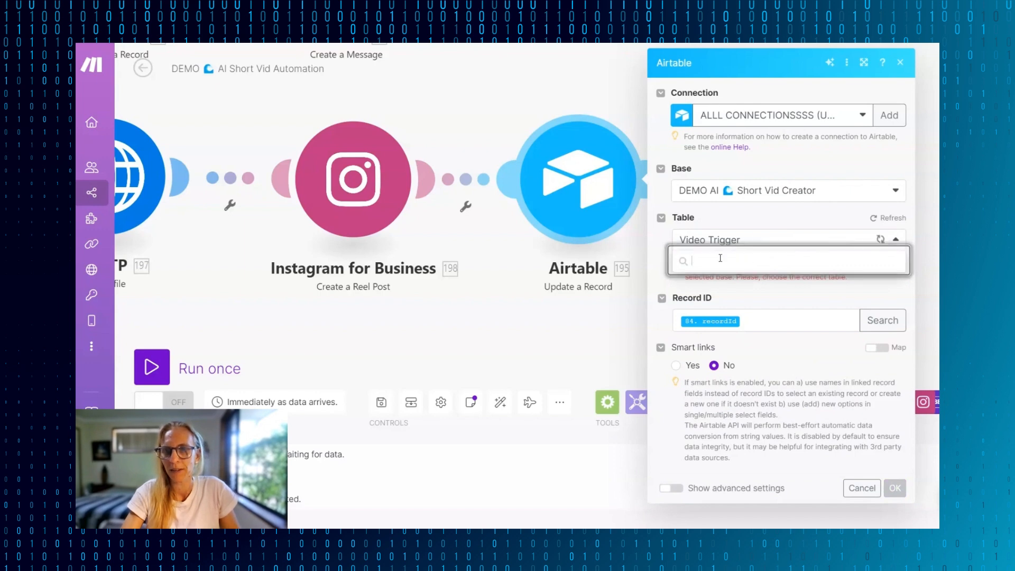
{"action": "left_click", "coordinate": [712, 280]}
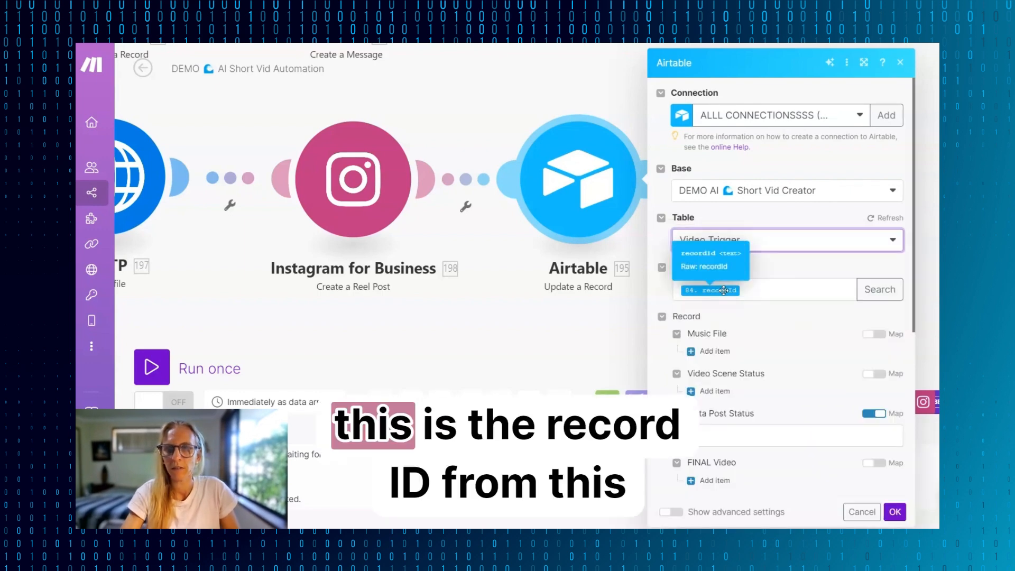
{"action": "scroll", "coordinate": [547, 307], "scroll_direction": "down", "scroll_amount": 5}
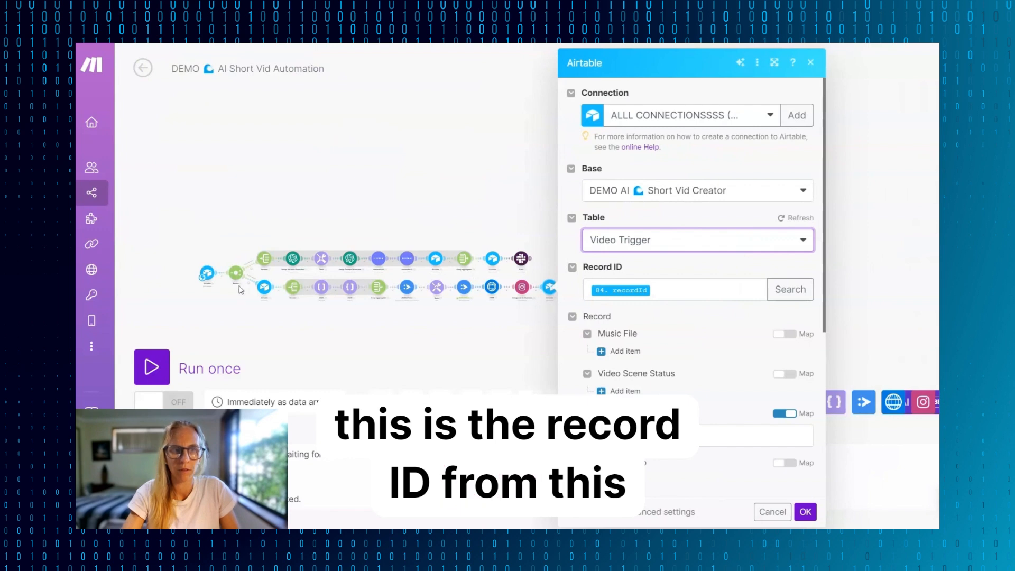
{"action": "mouse_move", "coordinate": [622, 291]}
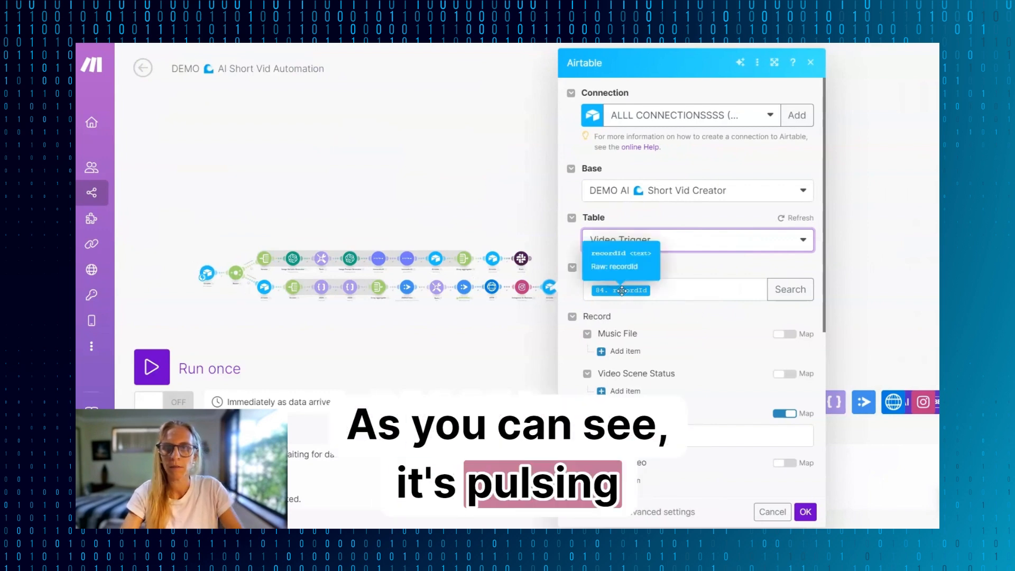
- Set the module's Insta Post Status to "Post Completed", copying the option name from the Insta Post Status field in the Airtable base
{"action": "scroll", "coordinate": [720, 328], "scroll_direction": "down", "scroll_amount": 3}
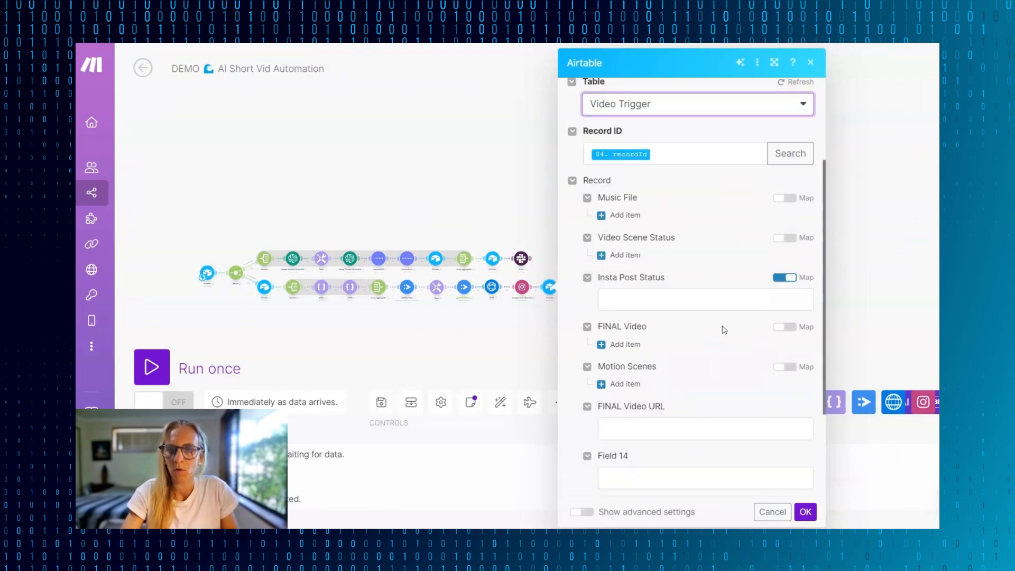
{"action": "left_click", "coordinate": [673, 285]}
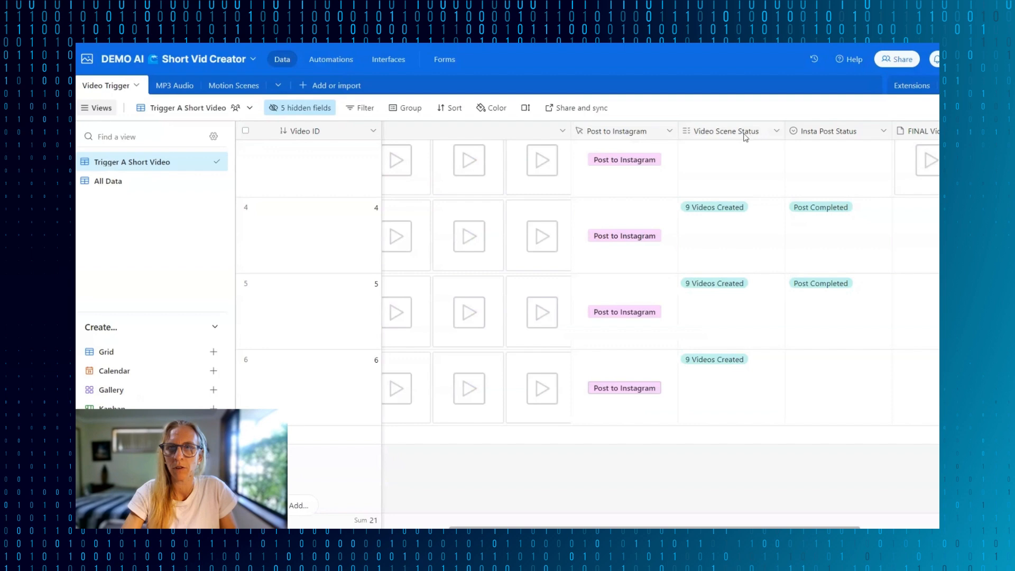
{"action": "scroll", "coordinate": [829, 228], "scroll_direction": "up", "scroll_amount": 3}
{"action": "scroll", "coordinate": [828, 227], "scroll_direction": "right", "scroll_amount": 4}
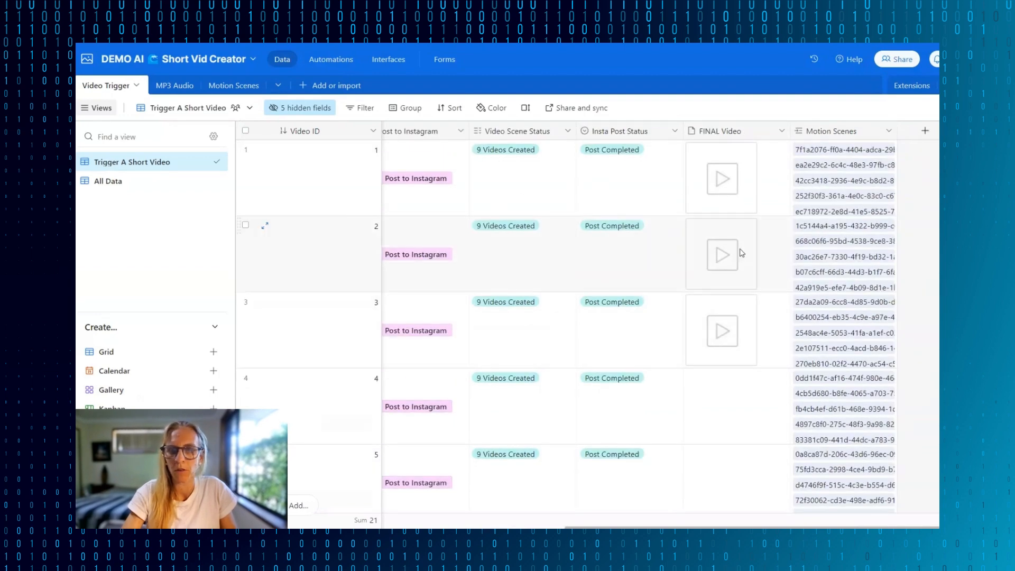
{"action": "scroll", "coordinate": [687, 399], "scroll_direction": "down", "scroll_amount": 3}
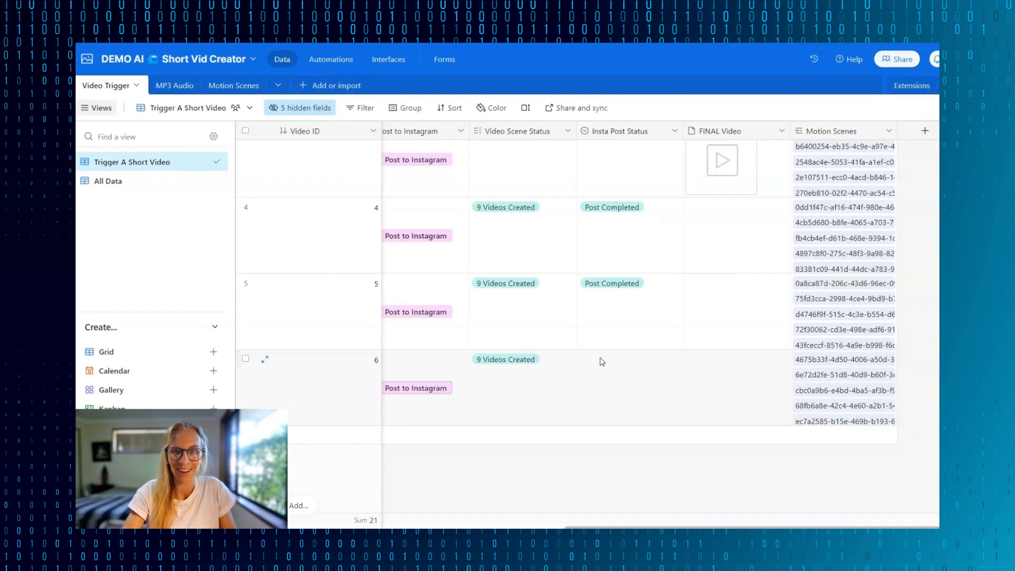
{"action": "double_click", "coordinate": [616, 131]}
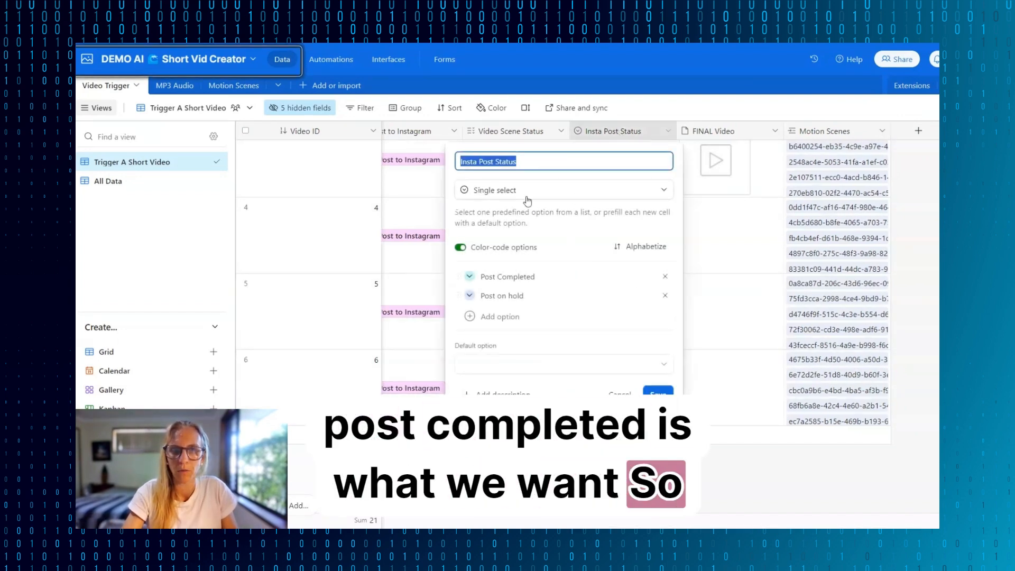
{"action": "left_click", "coordinate": [508, 277]}
{"action": "key", "text": "ctrl+c"}
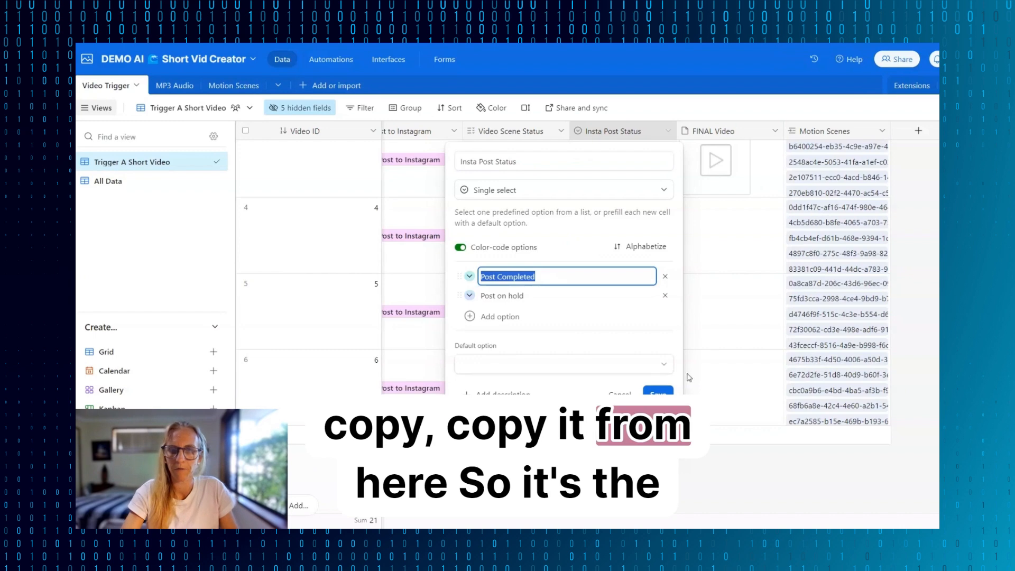
{"action": "left_click", "coordinate": [658, 394]}
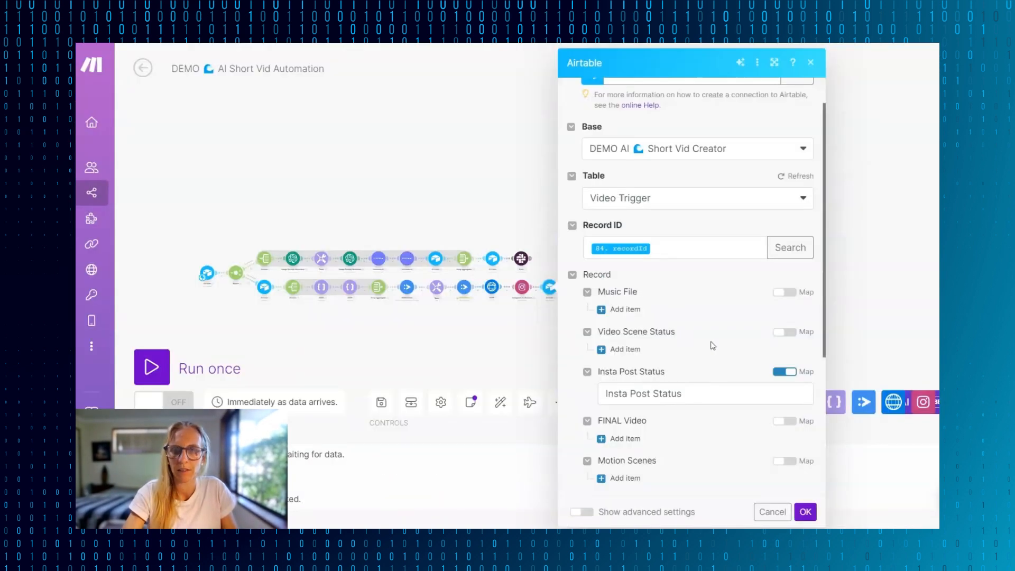
{"action": "left_click", "coordinate": [693, 401]}
{"action": "key", "text": "ctrl+v"}
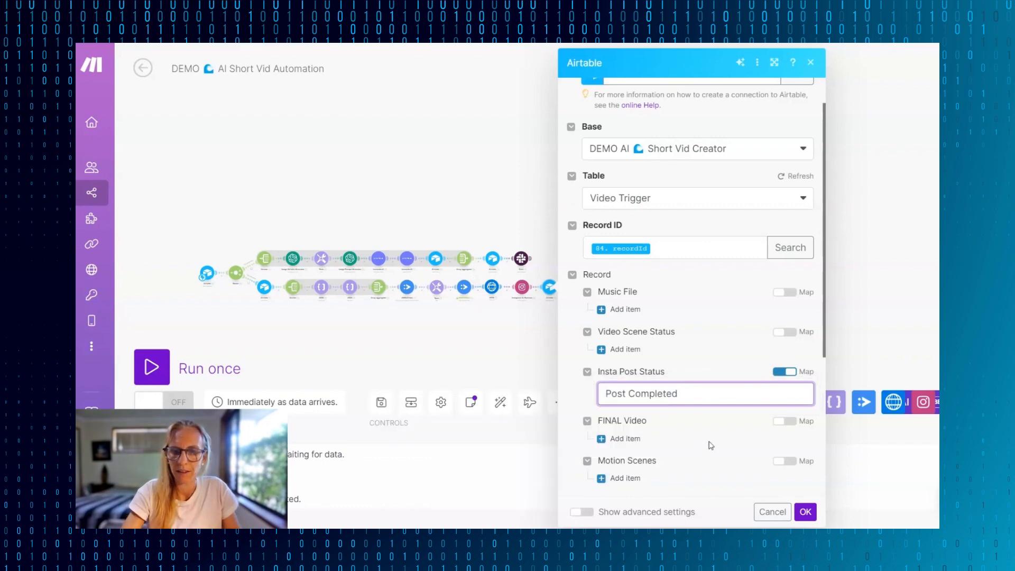
- Add a FINAL Video item with the JSON2Video "Movie: URL to the generated video" as File URL and the HTTP "File name" as File name
{"action": "scroll", "coordinate": [639, 246], "scroll_direction": "down", "scroll_amount": 3}
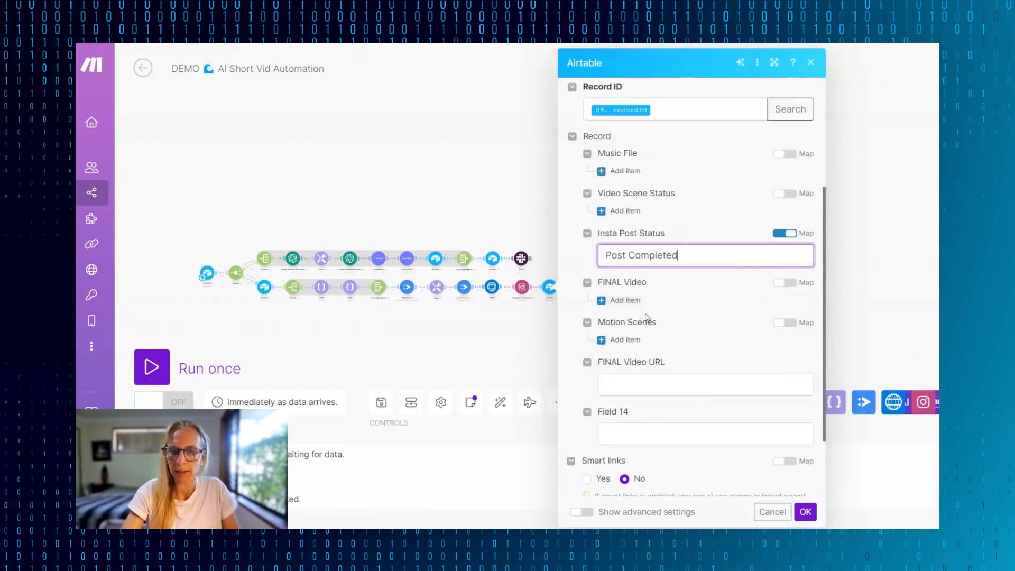
{"action": "left_click", "coordinate": [616, 300]}
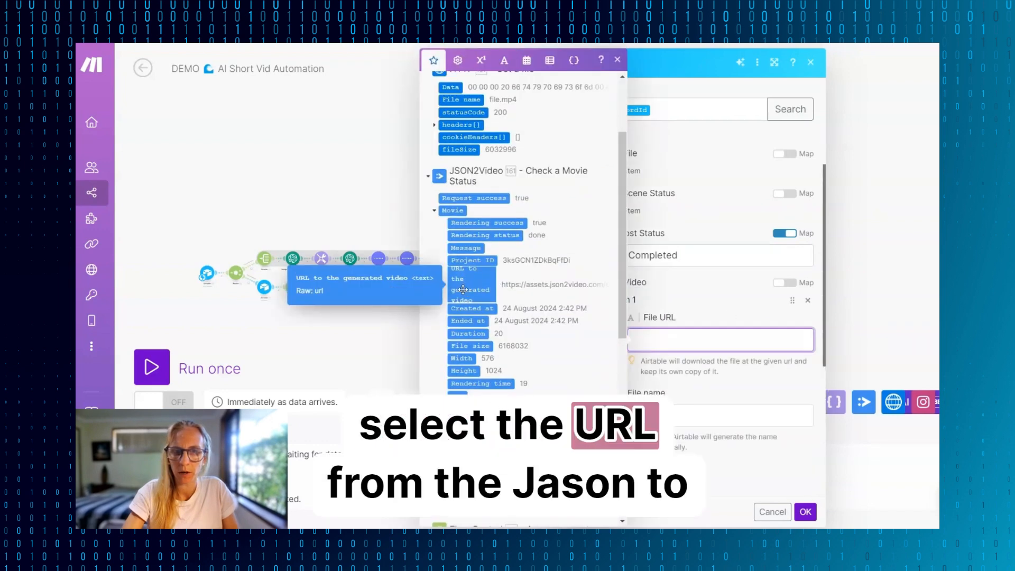
{"action": "left_click", "coordinate": [468, 292]}
{"action": "scroll", "coordinate": [699, 259], "scroll_direction": "down", "scroll_amount": 2}
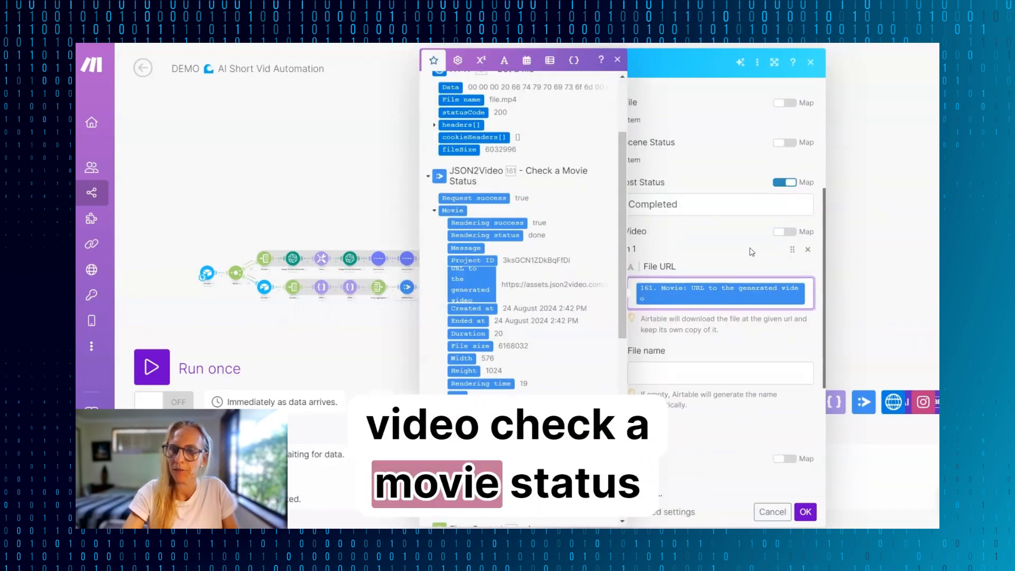
{"action": "left_click", "coordinate": [689, 351]}
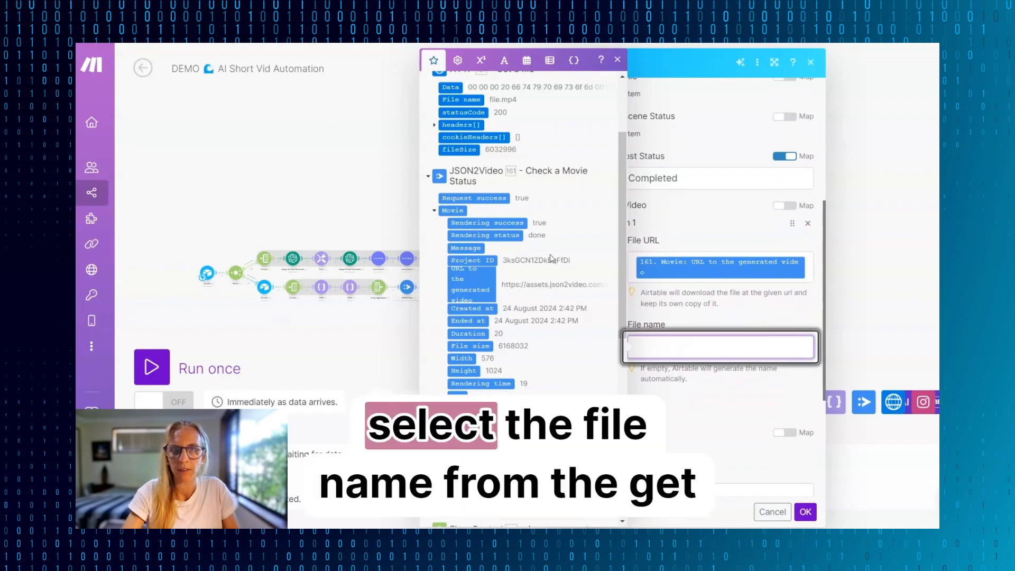
{"action": "scroll", "coordinate": [458, 183], "scroll_direction": "up", "scroll_amount": 2}
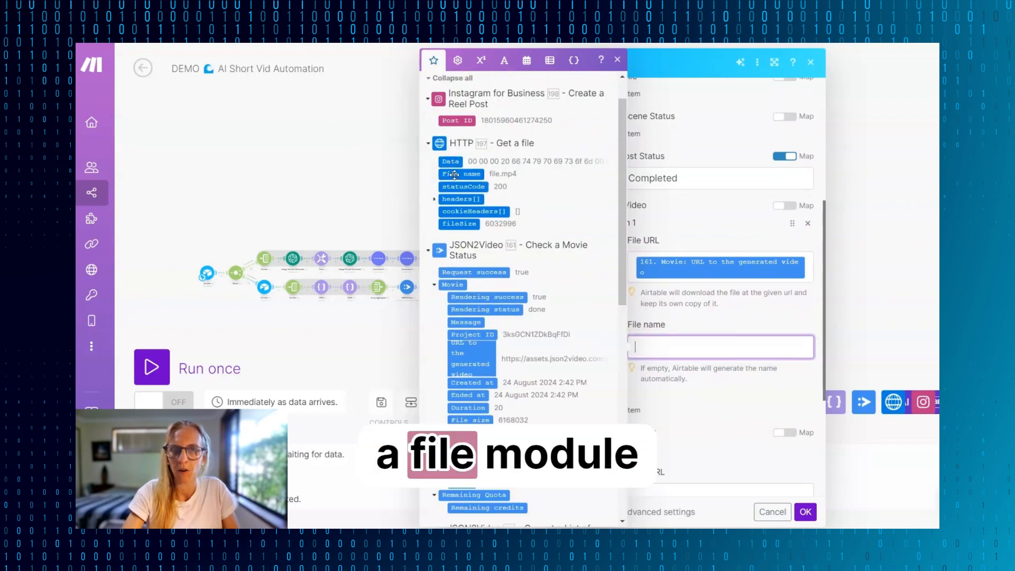
{"action": "left_click", "coordinate": [461, 174]}
{"action": "left_click", "coordinate": [722, 412]}
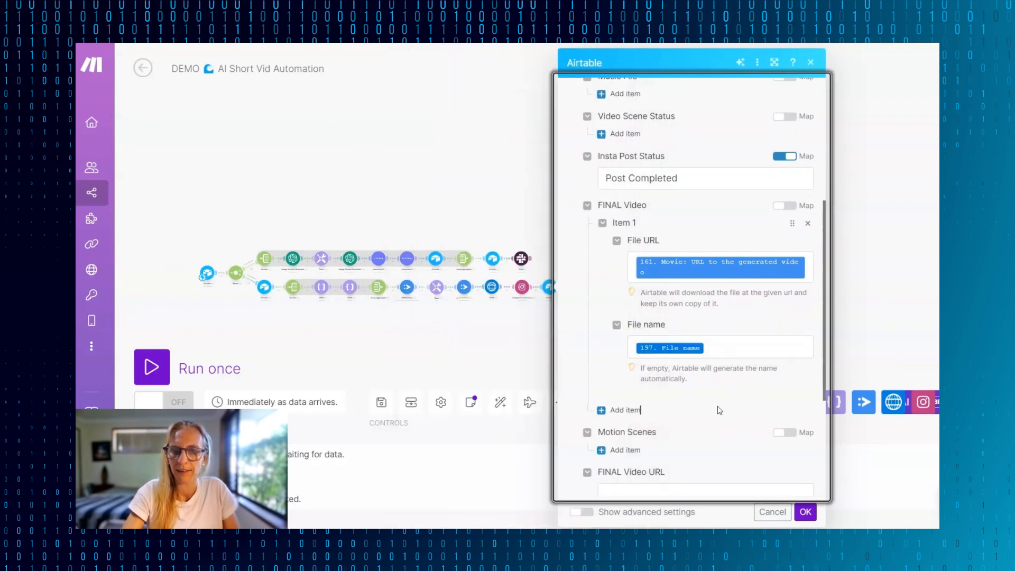
- Map FINAL Video URL to "Movie: URL to the generated video" and save the Airtable Update a Record module
{"action": "scroll", "coordinate": [719, 410], "scroll_direction": "down", "scroll_amount": 3}
{"action": "left_click", "coordinate": [610, 323]}
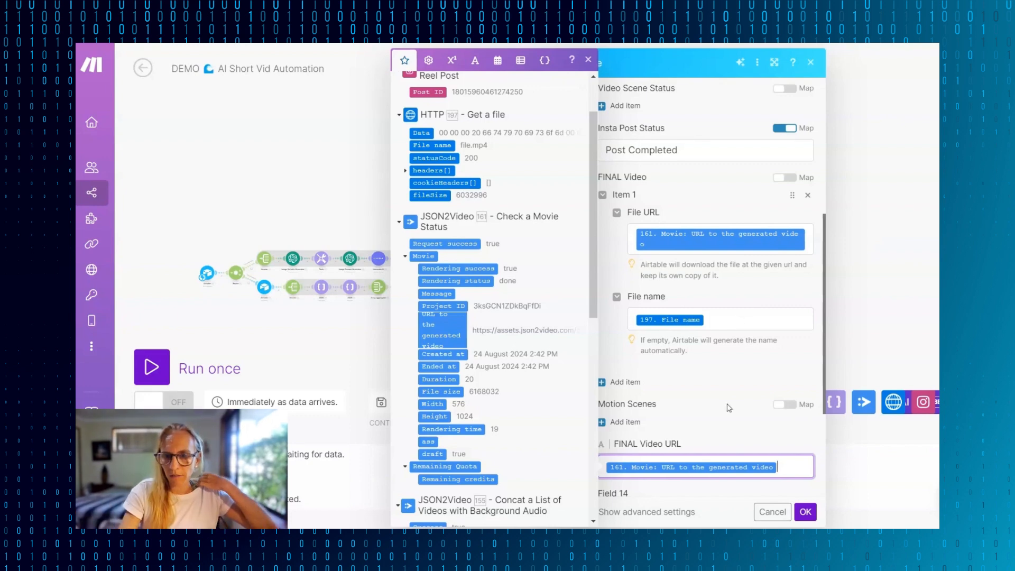
{"action": "left_click", "coordinate": [813, 500]}
{"action": "scroll", "coordinate": [783, 465], "scroll_direction": "down", "scroll_amount": 3}
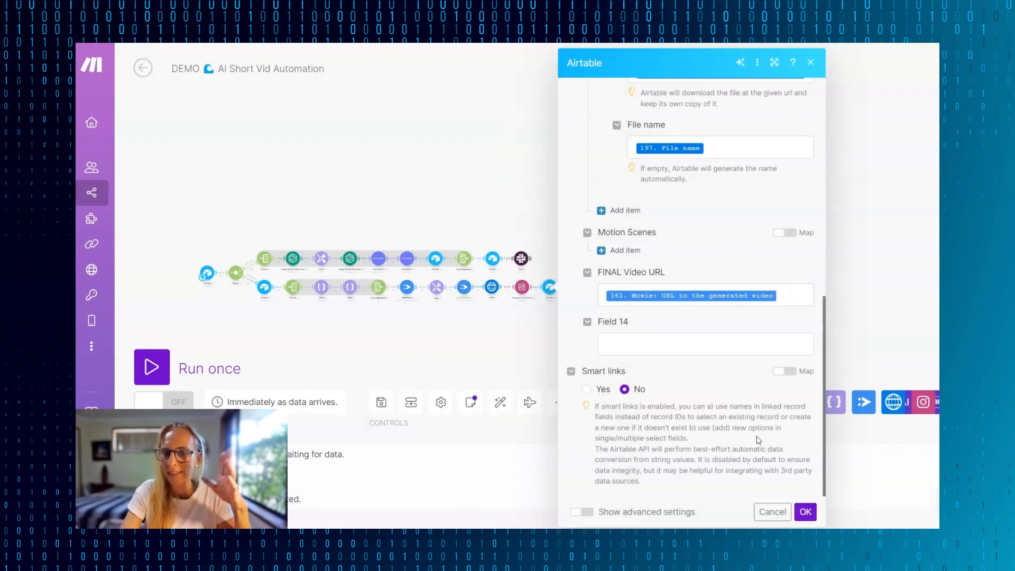
{"action": "left_click", "coordinate": [805, 512]}
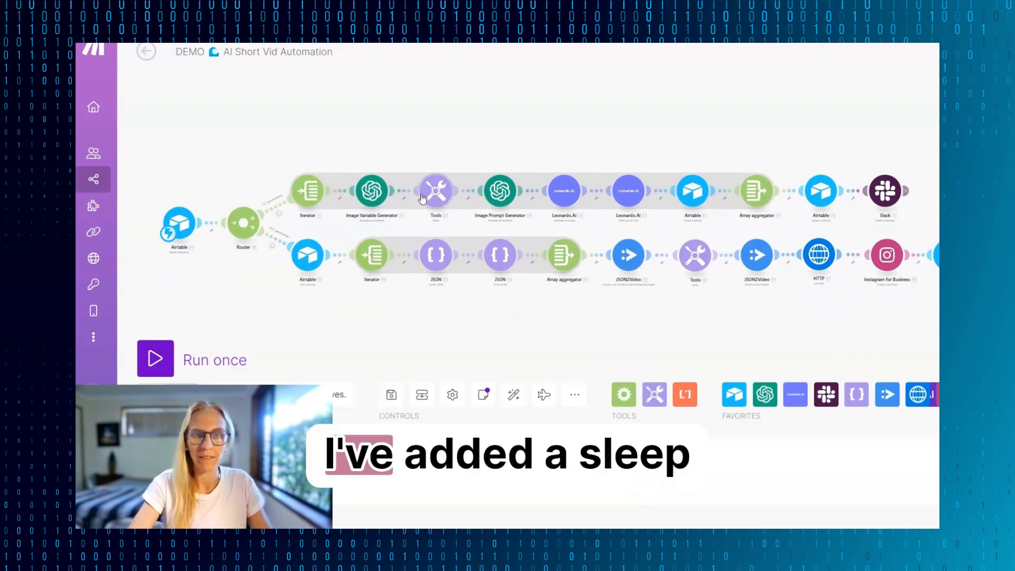
- Check the delay of the Sleep module placed between the Image Variable Generator and the Image Prompt Generator
{"action": "scroll", "coordinate": [422, 195], "scroll_direction": "up", "scroll_amount": 5}
{"action": "left_click", "coordinate": [464, 221]}
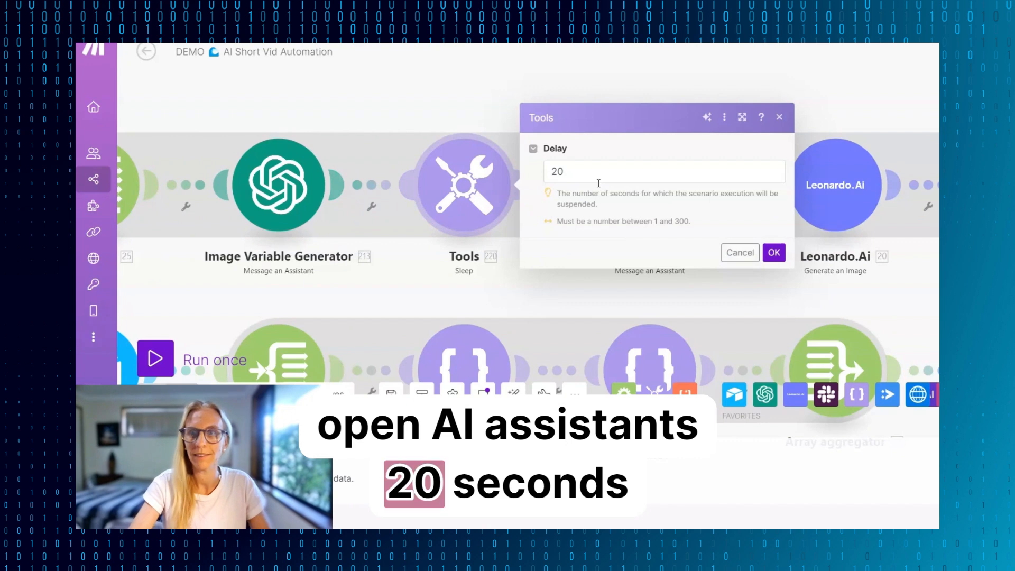
{"action": "left_click", "coordinate": [780, 118]}
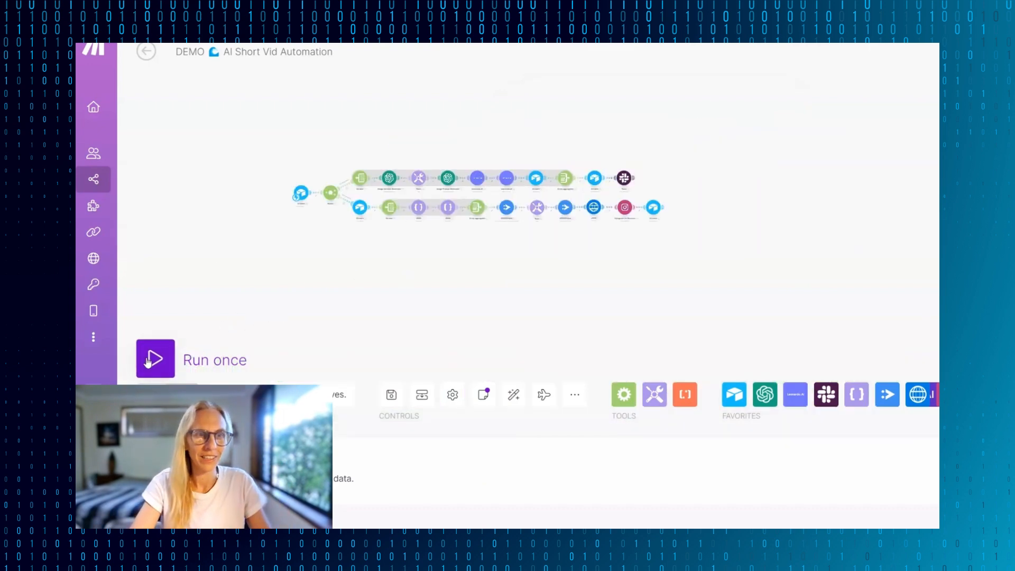
- Run the scenario once, triggering 9 Scenes for a new Video Trigger record in Airtable that uses Demo music 2 (SD) as its music file
{"action": "left_click", "coordinate": [155, 359]}
{"action": "left_click", "coordinate": [442, 404]}
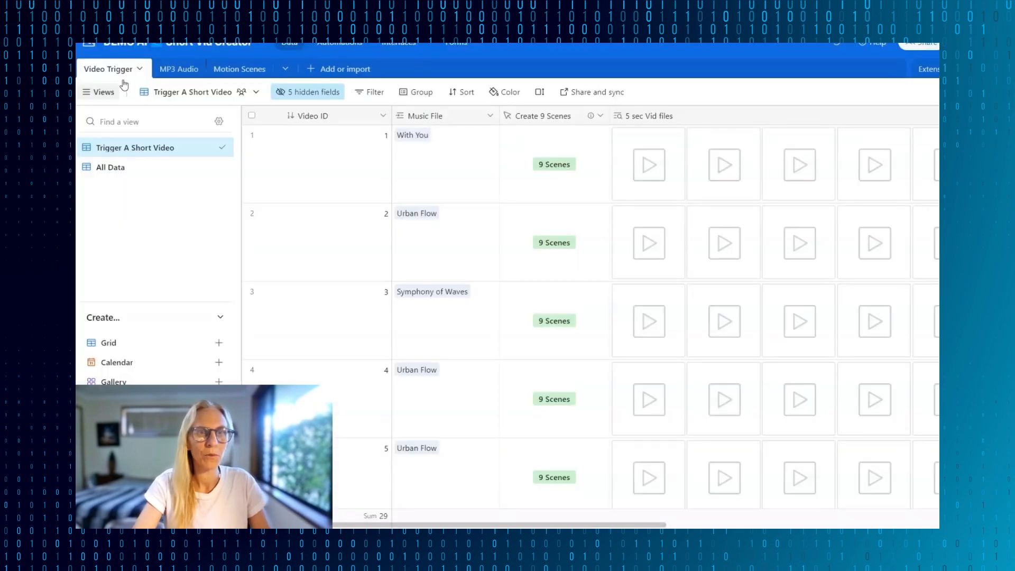
{"action": "scroll", "coordinate": [397, 302], "scroll_direction": "down", "scroll_amount": 5}
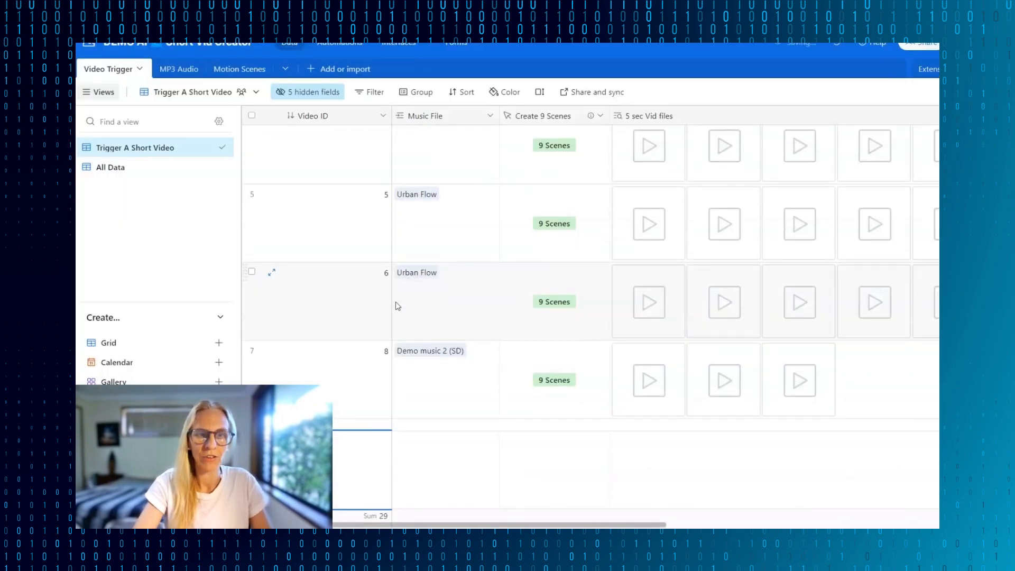
{"action": "left_click", "coordinate": [437, 474]}
{"action": "left_click", "coordinate": [400, 439]}
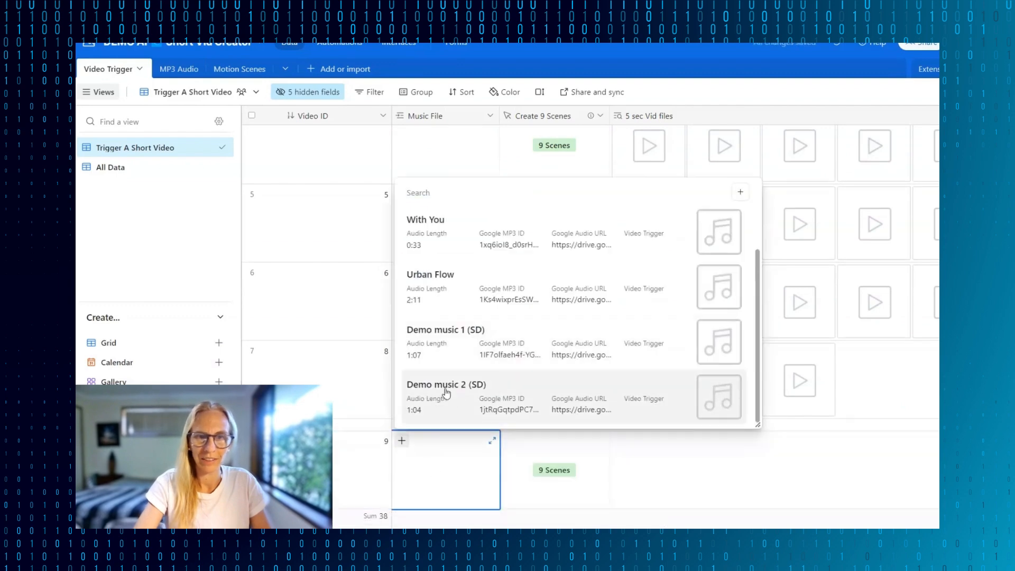
{"action": "left_click", "coordinate": [507, 387]}
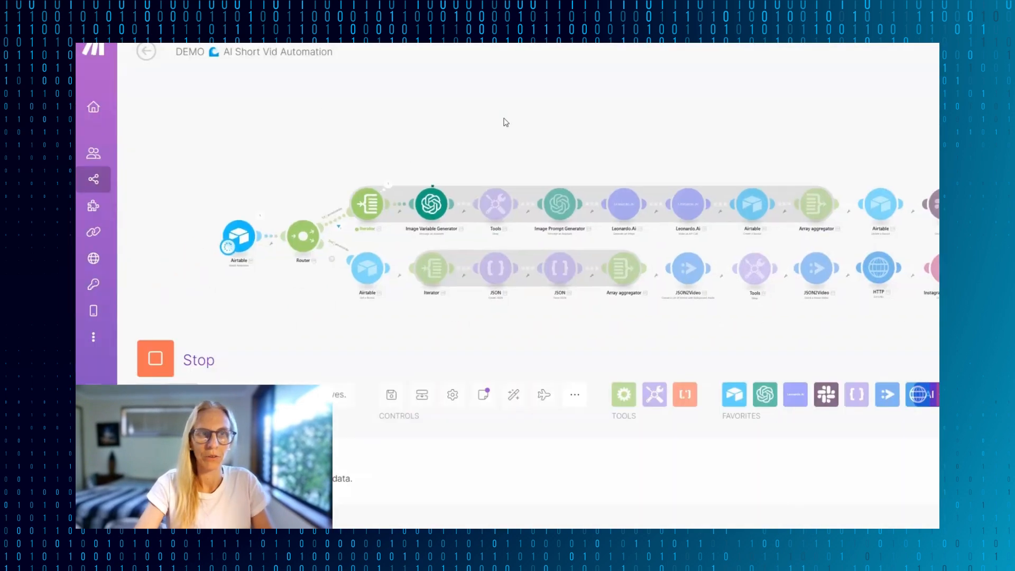
- Follow the scenario run along the image-generation branch, from the Iterator to the Airtable Create a Record module
{"action": "left_click_drag", "start_coordinate": [457, 128], "coordinate": [435, 111]}
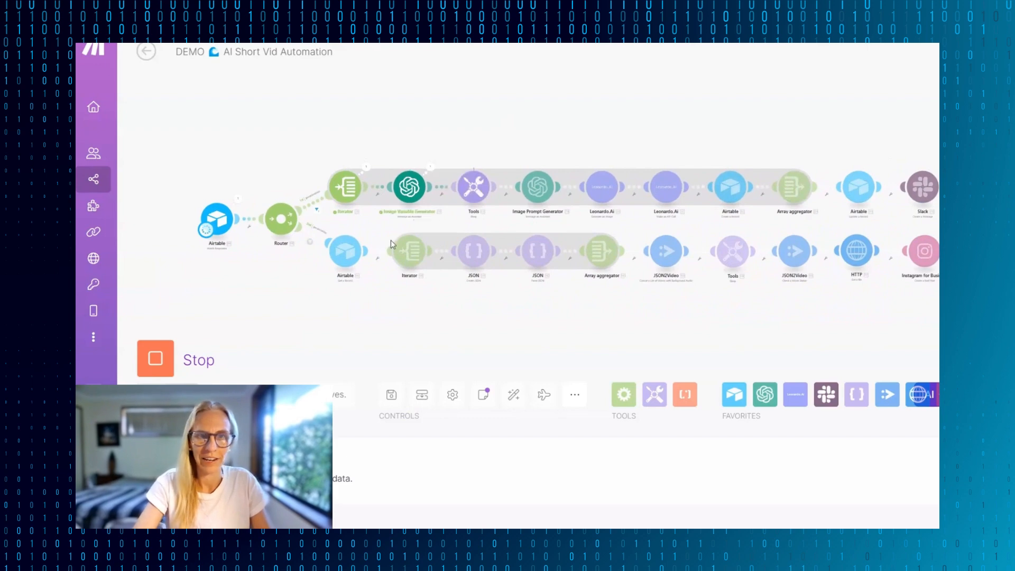
{"action": "scroll", "coordinate": [391, 240], "scroll_direction": "up", "scroll_amount": 5}
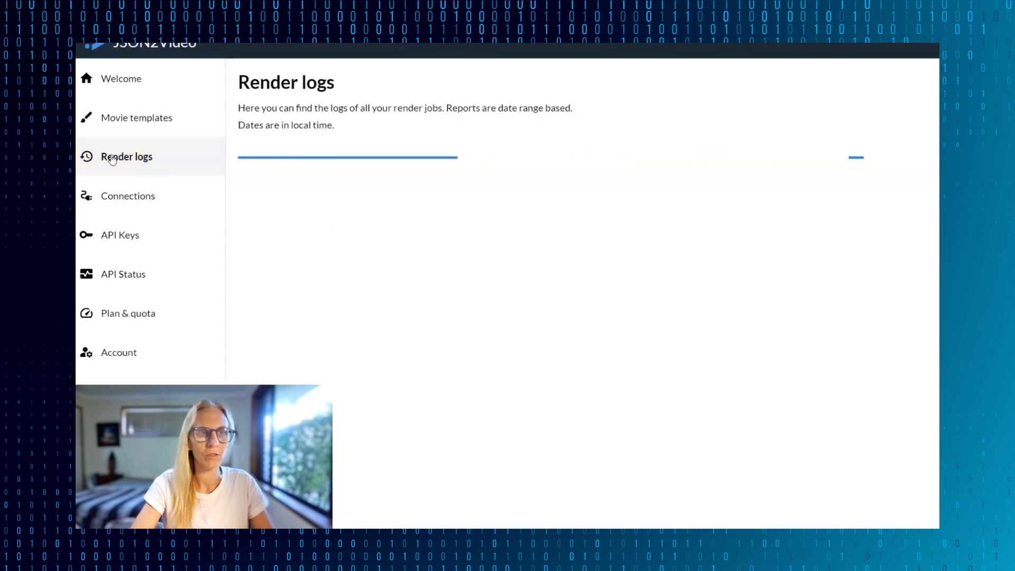
{"action": "left_click", "coordinate": [179, 160]}
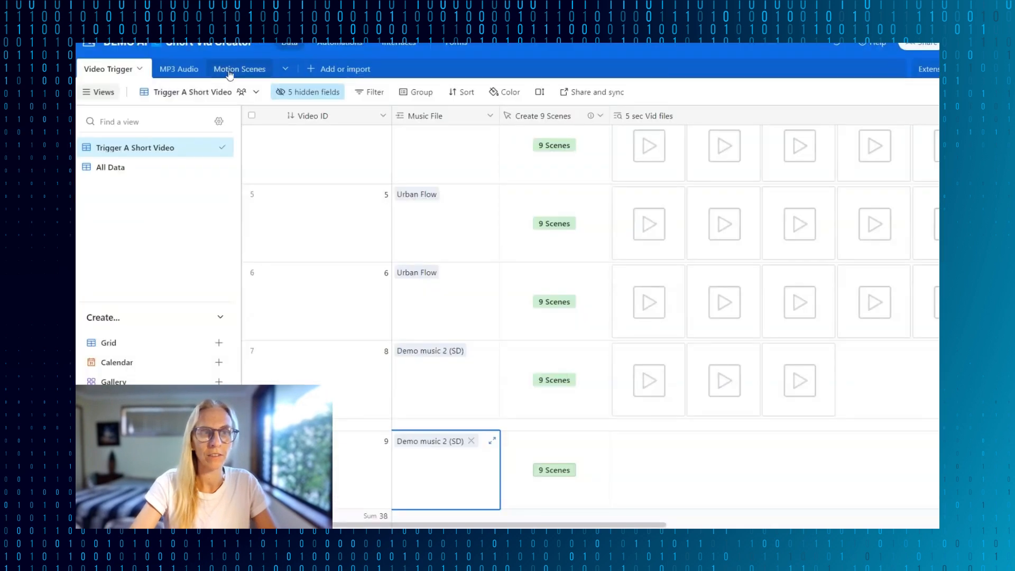
- Switch to Leonardo.Ai and look through the newly generated wave and moonlit bay images
{"action": "scroll", "coordinate": [344, 222], "scroll_direction": "down", "scroll_amount": 1}
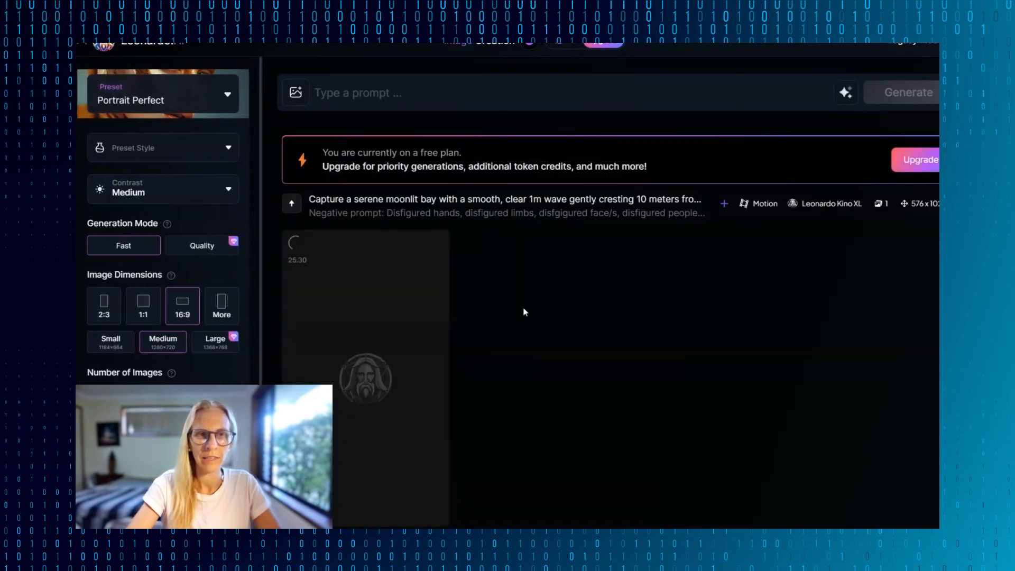
{"action": "scroll", "coordinate": [524, 310], "scroll_direction": "down", "scroll_amount": 3}
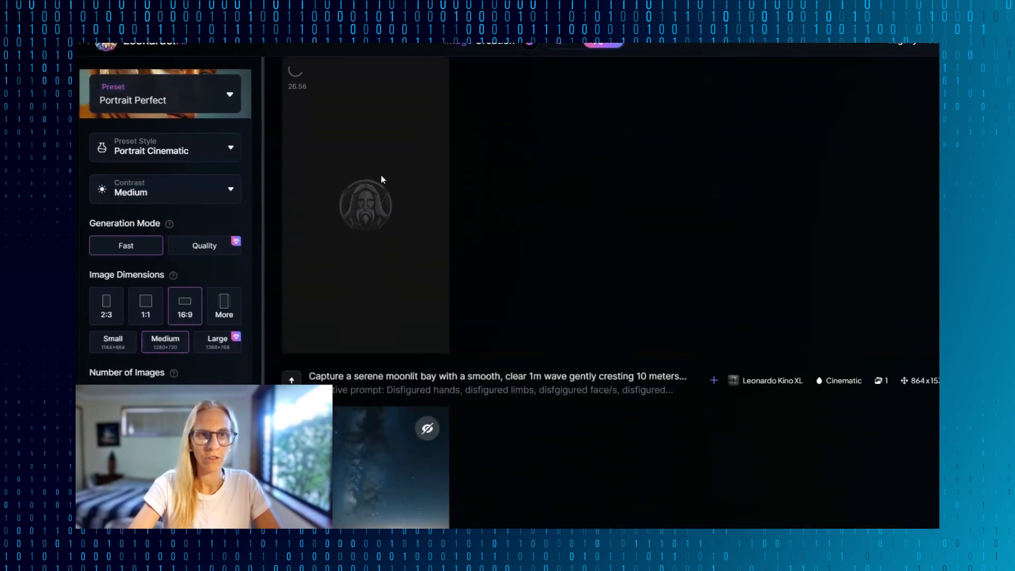
{"action": "scroll", "coordinate": [518, 333], "scroll_direction": "down", "scroll_amount": 7}
{"action": "scroll", "coordinate": [519, 333], "scroll_direction": "up", "scroll_amount": 2}
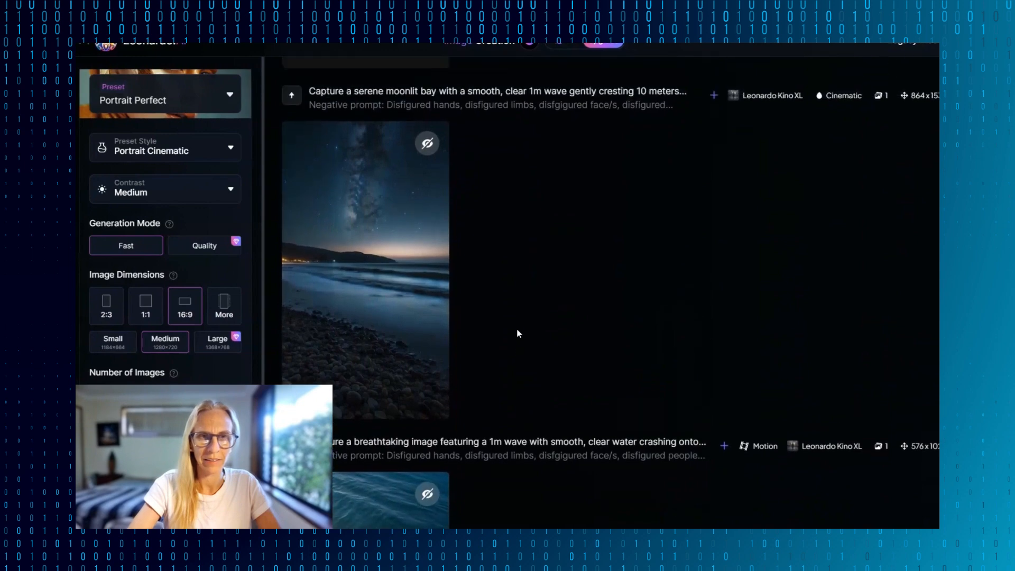
{"action": "scroll", "coordinate": [485, 356], "scroll_direction": "up", "scroll_amount": 5}
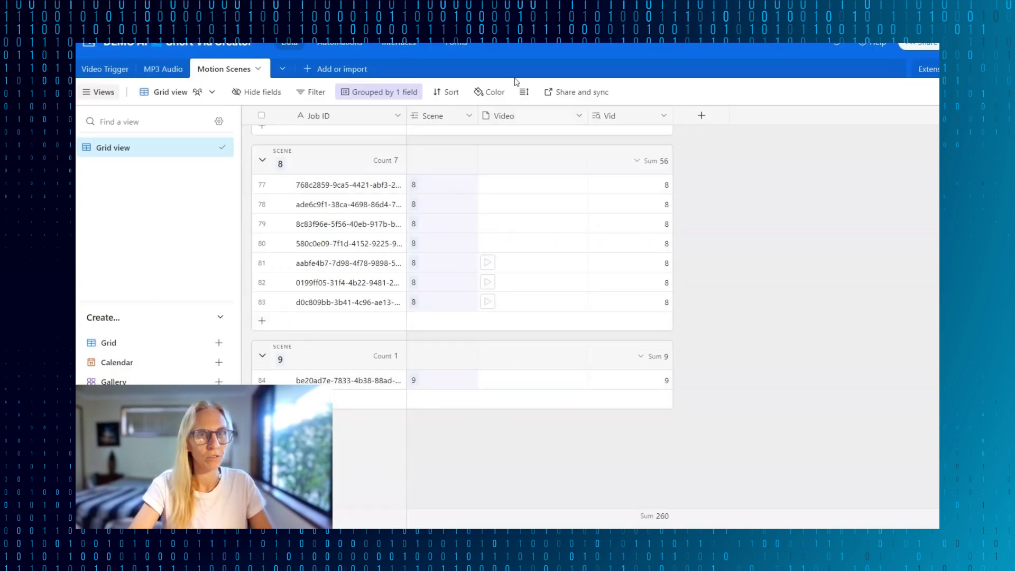
- Check the Video Trigger and Motion Scenes tables in Airtable for the new scene videos and status of Video ID 9
{"action": "left_click", "coordinate": [109, 71]}
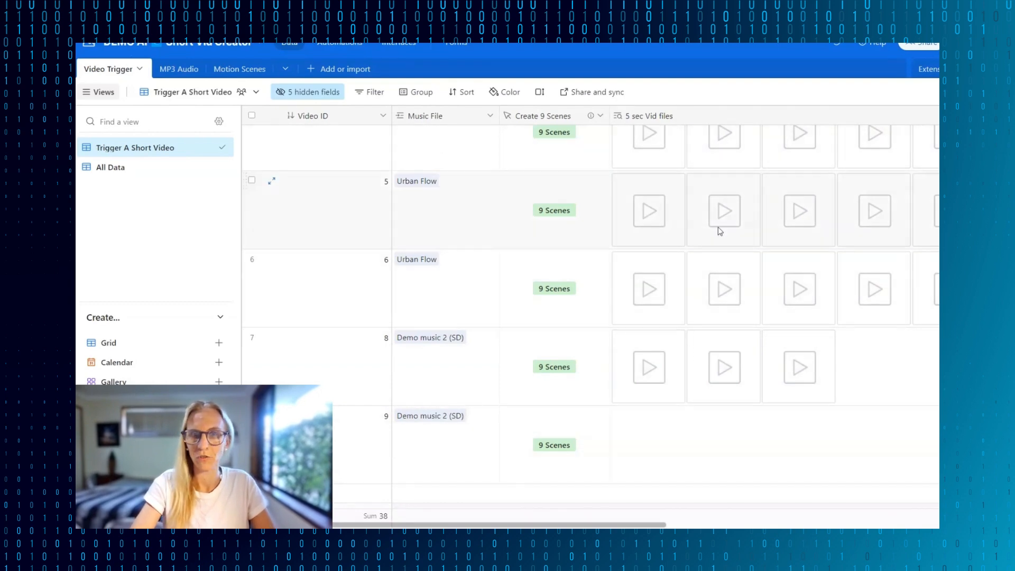
{"action": "scroll", "coordinate": [720, 230], "scroll_direction": "right", "scroll_amount": 10}
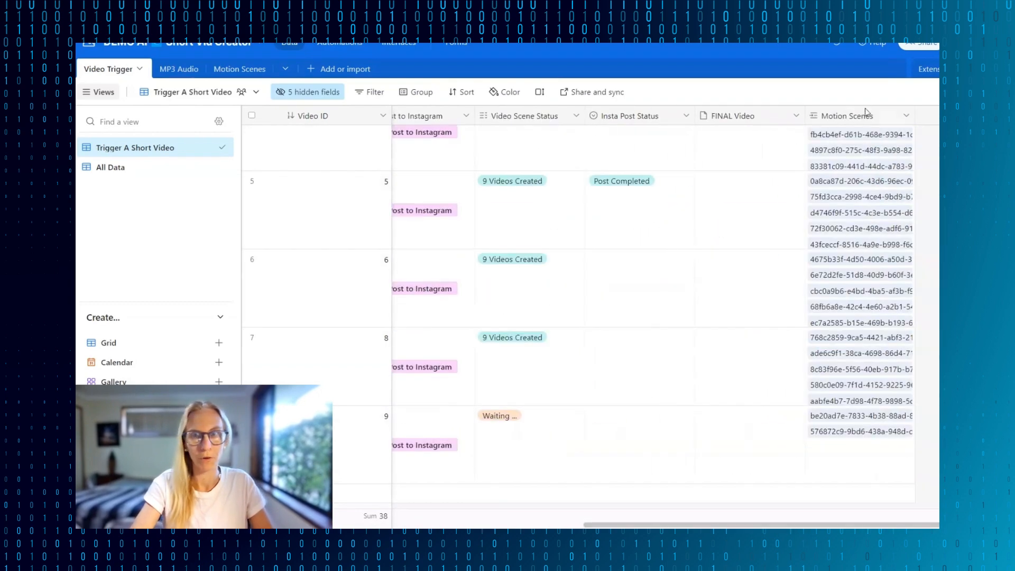
{"action": "scroll", "coordinate": [741, 296], "scroll_direction": "left", "scroll_amount": 10}
{"action": "left_click", "coordinate": [640, 439]}
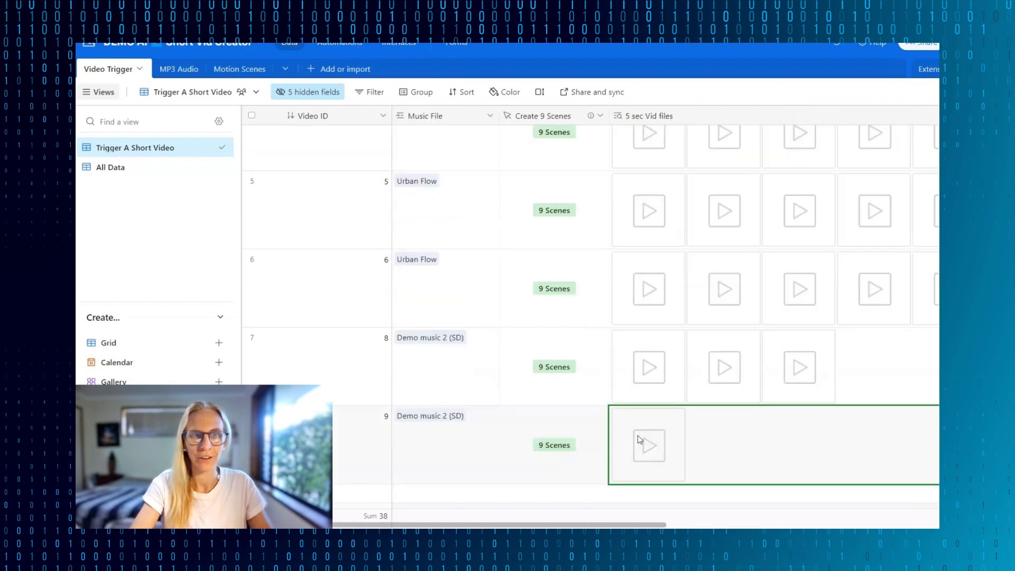
{"action": "left_click", "coordinate": [233, 70]}
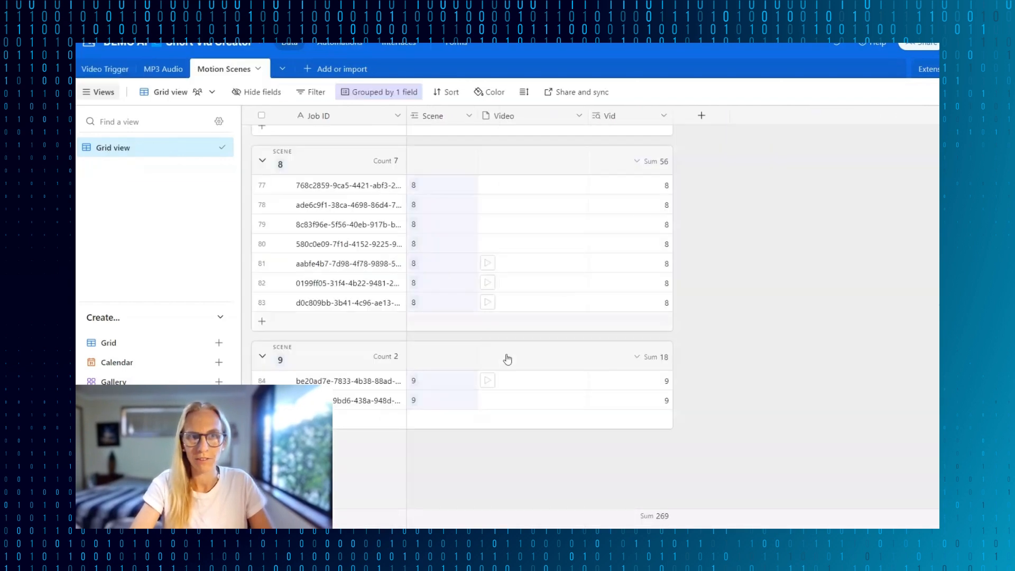
{"action": "left_click", "coordinate": [103, 69]}
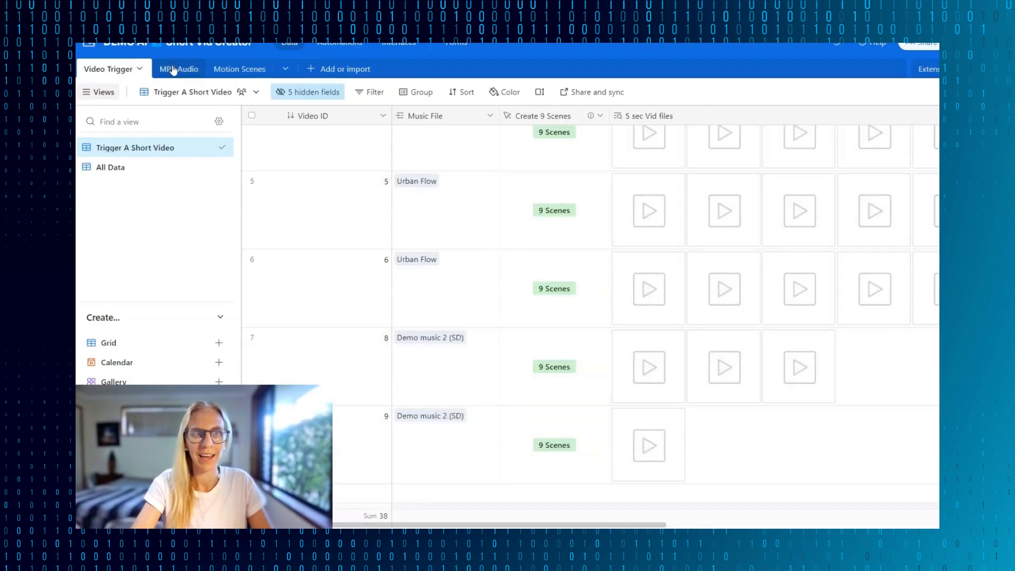
- Play the first 5 sec Vid file of Video ID 9 and check its records in the Motion Scenes table
{"action": "left_click", "coordinate": [648, 445]}
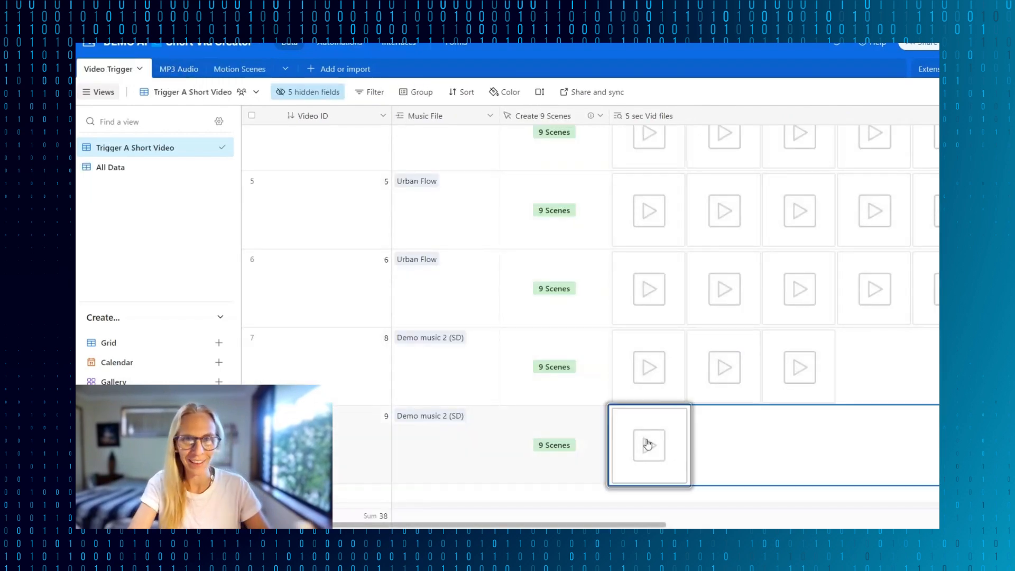
{"action": "left_click", "coordinate": [647, 444]}
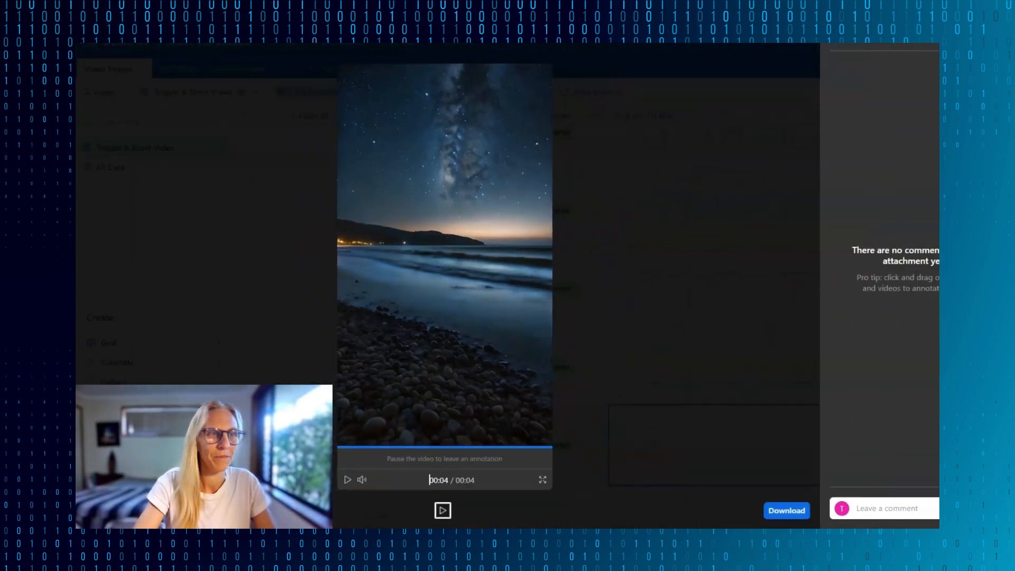
{"action": "left_click", "coordinate": [687, 438]}
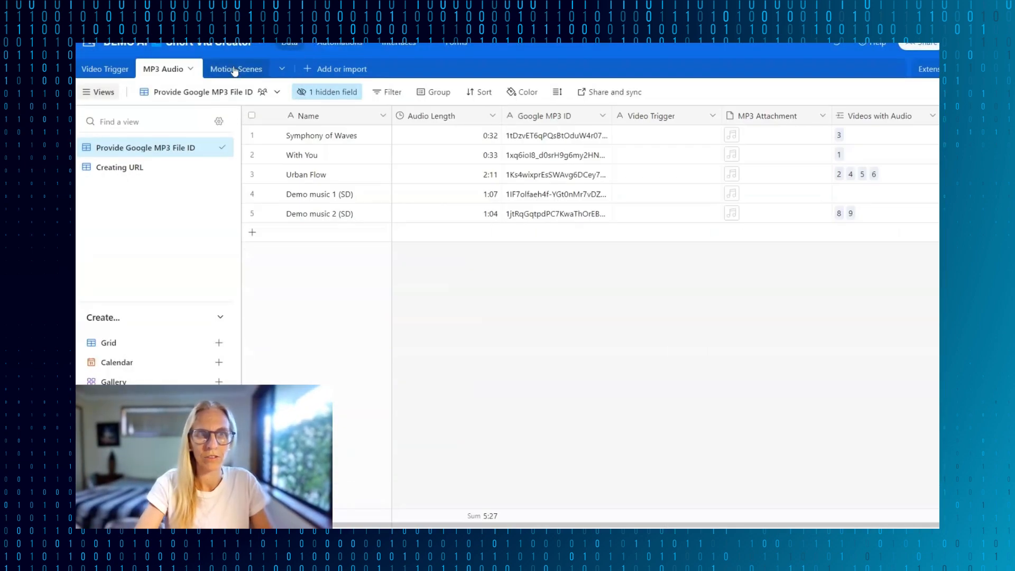
{"action": "left_click", "coordinate": [234, 70]}
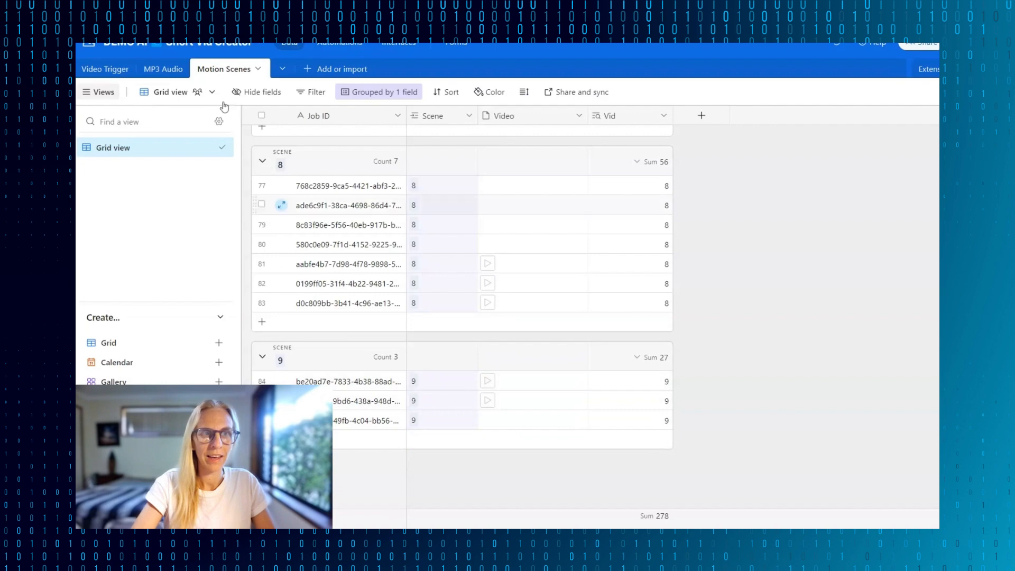
- Run the Make scenario once, waiting for new data, to post Video ID 9 from the Video Trigger table to Instagram
{"action": "left_click", "coordinate": [103, 69]}
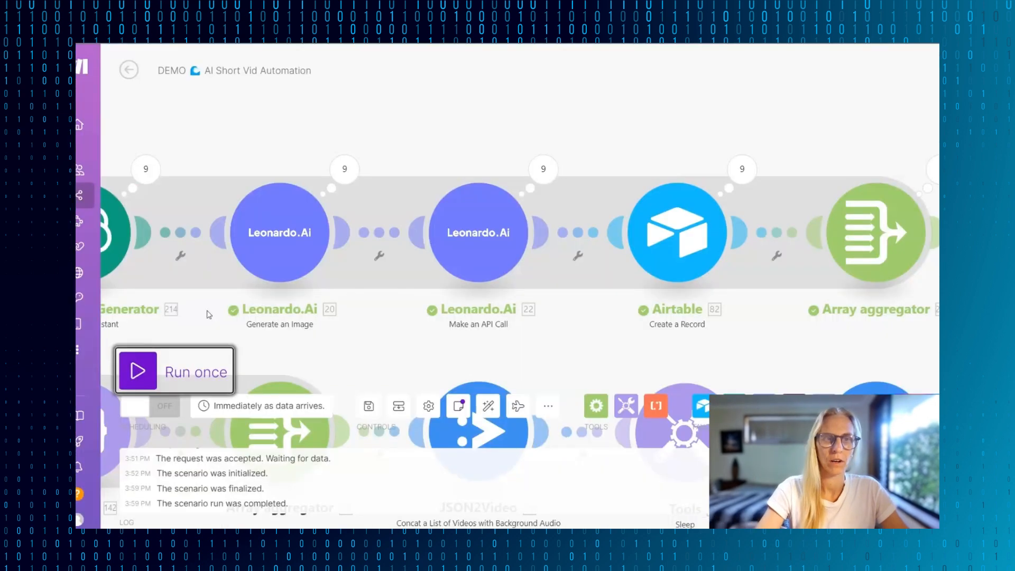
{"action": "left_click", "coordinate": [139, 370]}
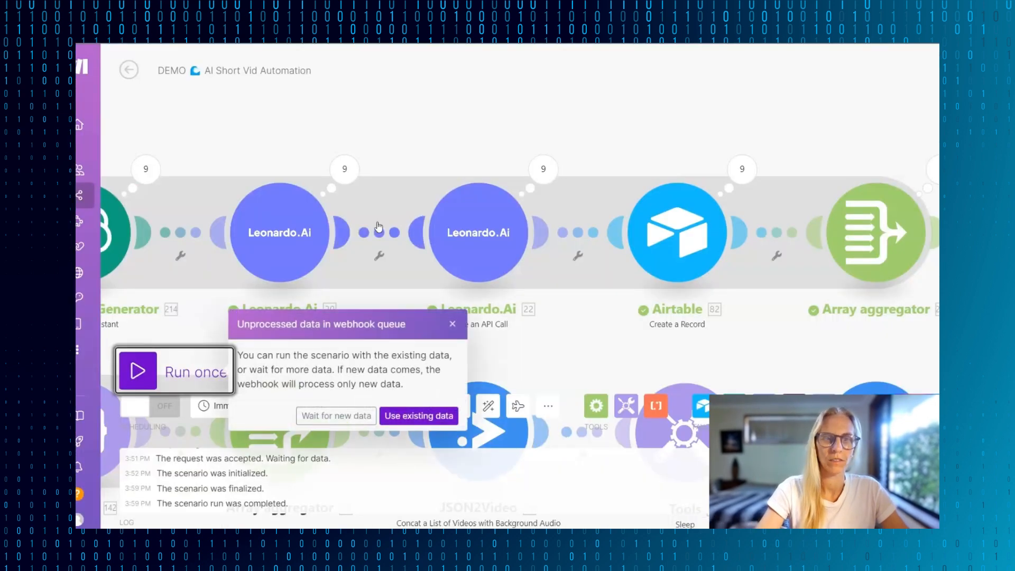
{"action": "left_click", "coordinate": [337, 416]}
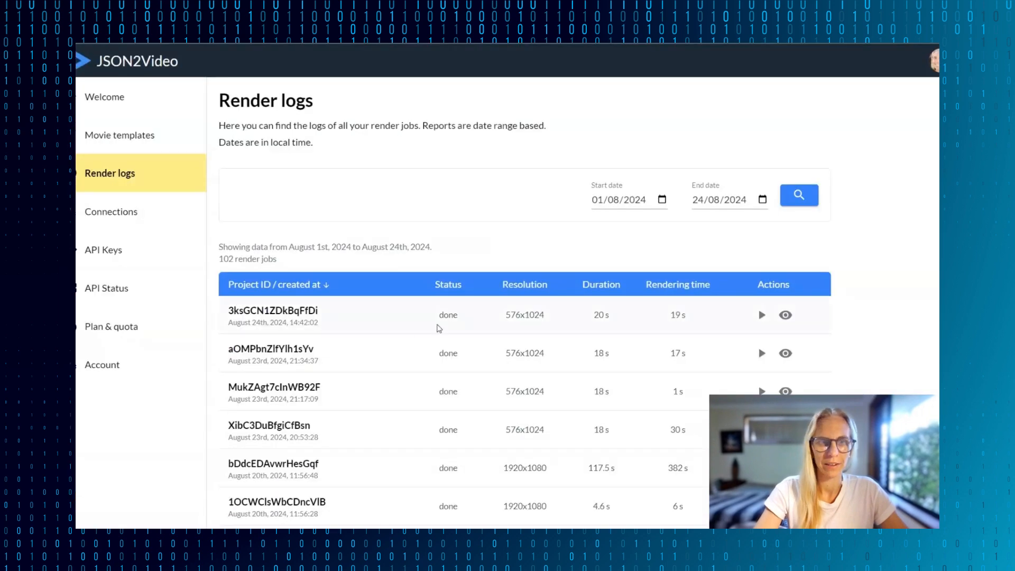
- Follow the scenario run along the Instagram branch, from the JSON2Video modules to the final Airtable Update a Record module
{"action": "scroll", "coordinate": [438, 328], "scroll_direction": "down", "scroll_amount": 1}
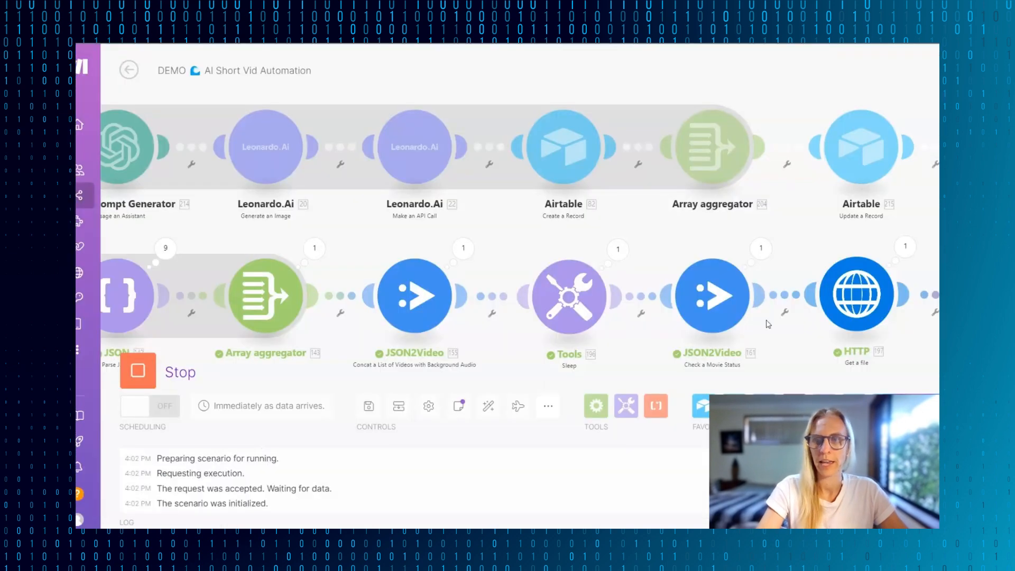
{"action": "scroll", "coordinate": [788, 310], "scroll_direction": "right", "scroll_amount": 5}
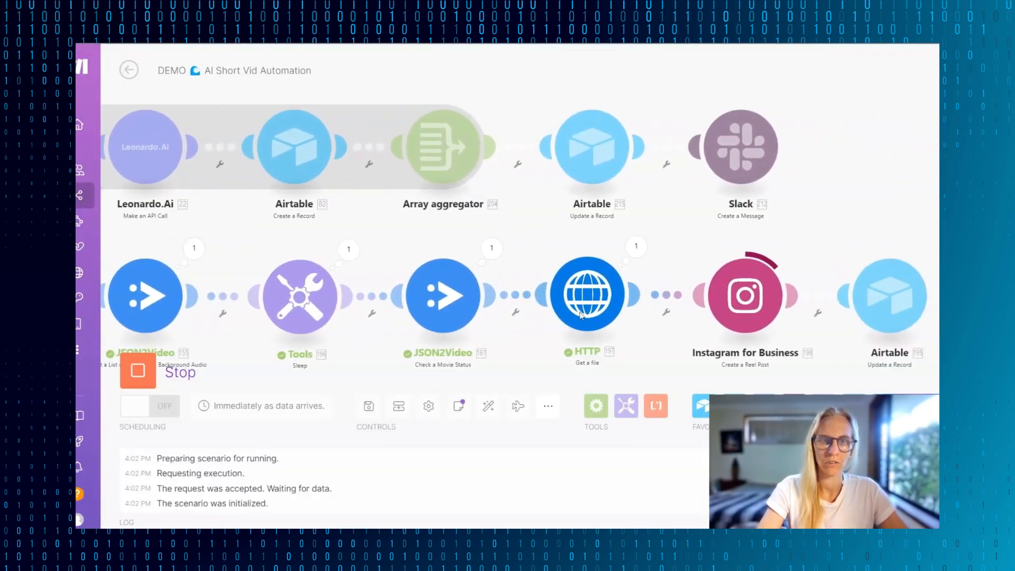
{"action": "scroll", "coordinate": [537, 297], "scroll_direction": "right", "scroll_amount": 1}
{"action": "scroll", "coordinate": [689, 306], "scroll_direction": "right", "scroll_amount": 3}
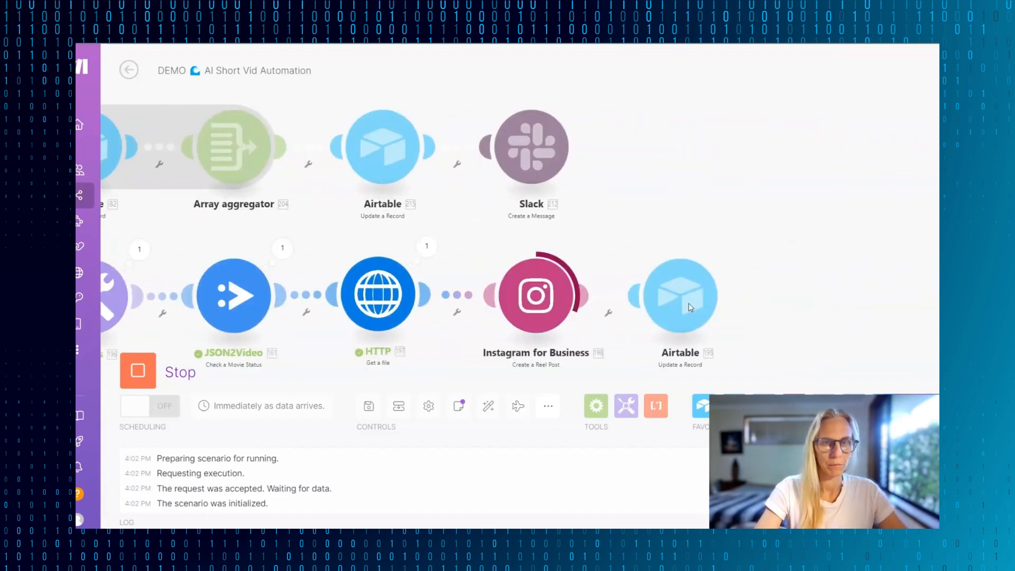
{"action": "left_click_drag", "start_coordinate": [667, 211], "coordinate": [708, 138]}
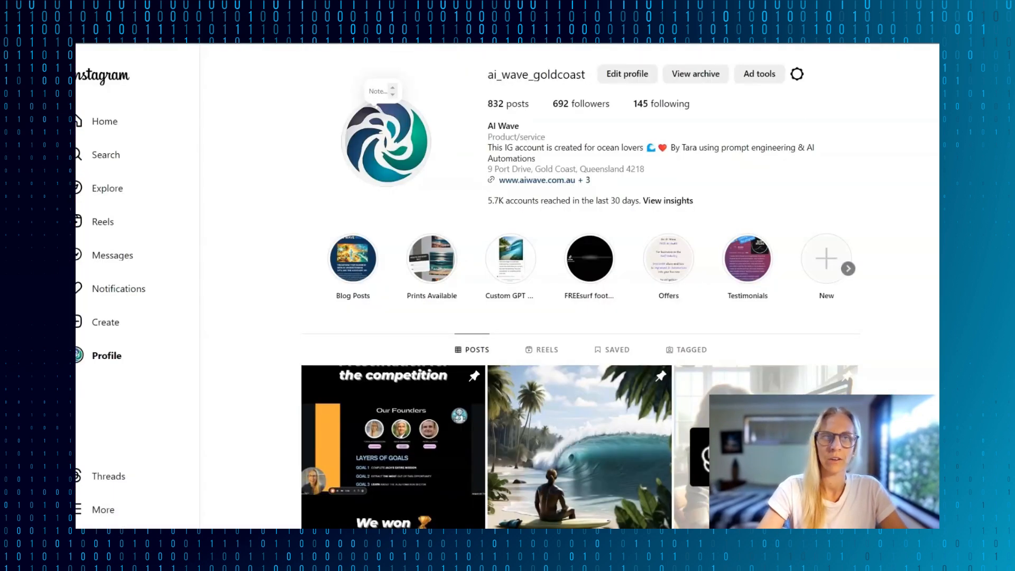
- Switch to the AI Wave Instagram profile and open the newest reel
{"action": "scroll", "coordinate": [547, 201], "scroll_direction": "down", "scroll_amount": 3}
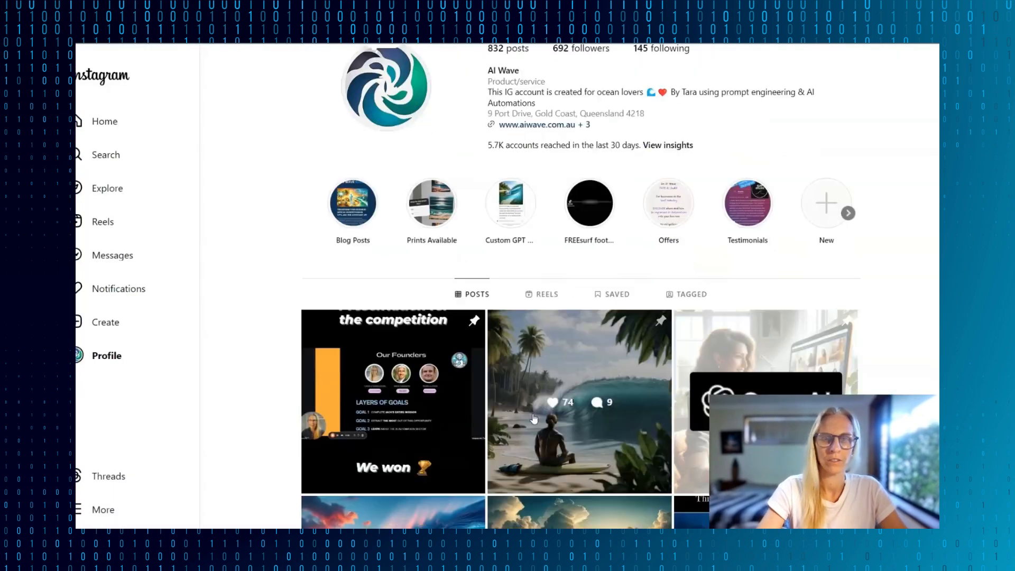
{"action": "left_click", "coordinate": [545, 219]}
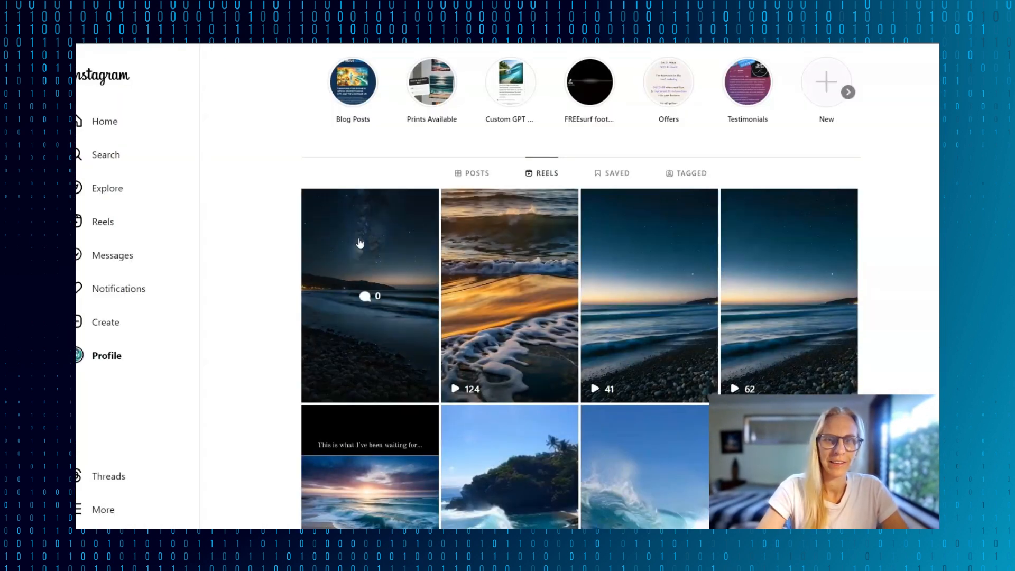
{"action": "left_click", "coordinate": [364, 262]}
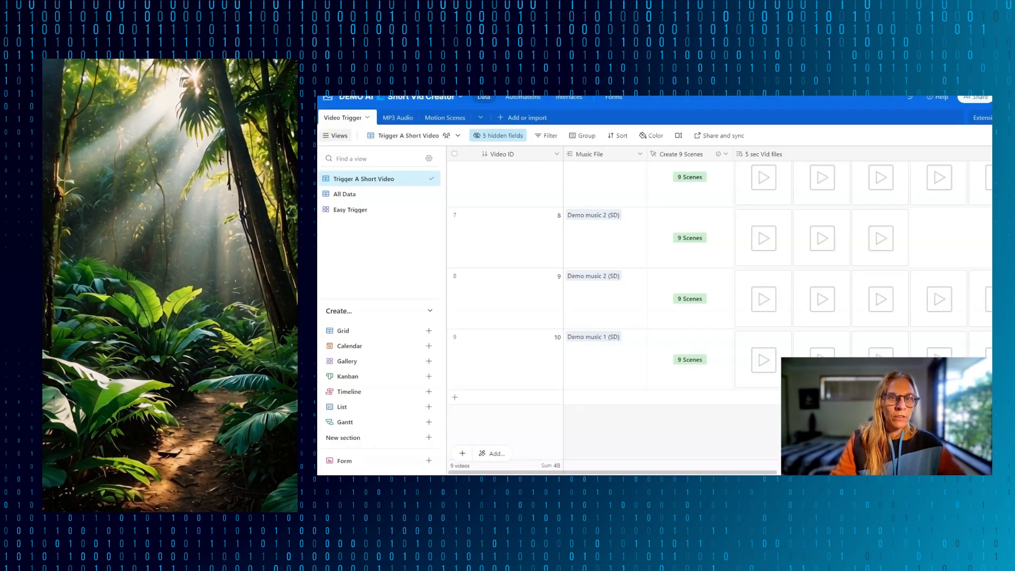
- Expand the 5 sec Vid files of Video ID 10 in Airtable, look through the list and close it
{"action": "scroll", "coordinate": [640, 372], "scroll_direction": "right", "scroll_amount": 3}
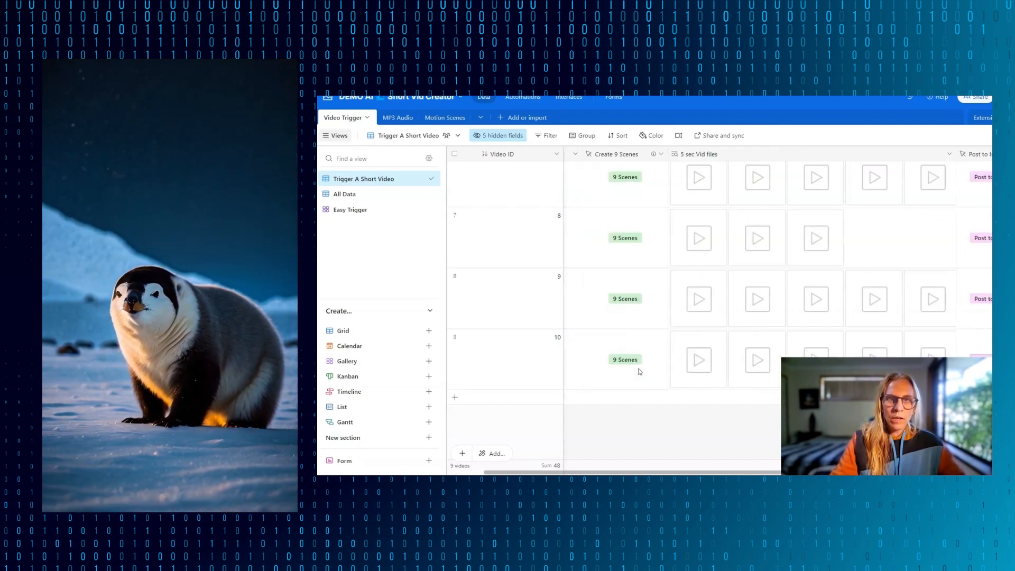
{"action": "left_click", "coordinate": [817, 372]}
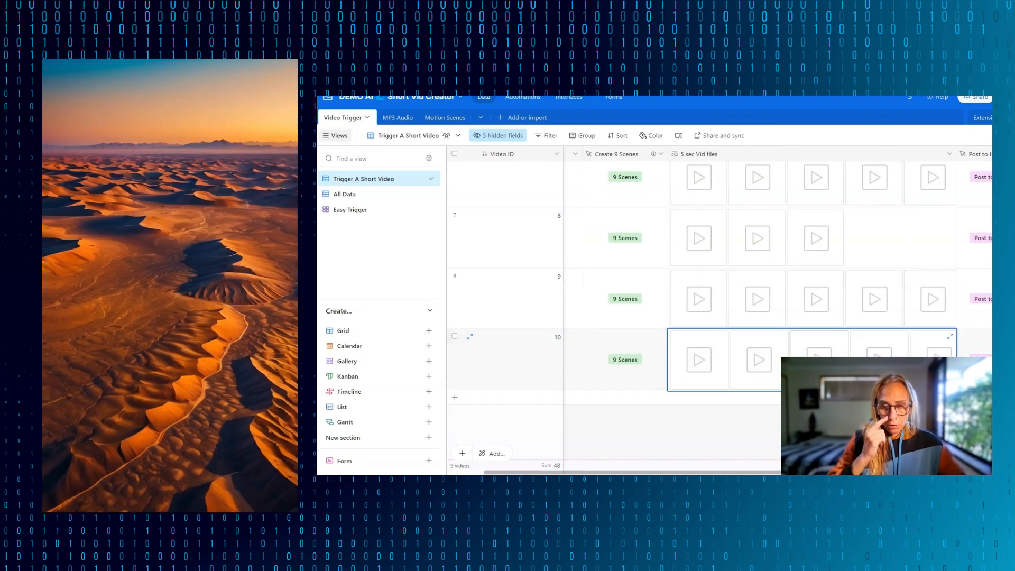
{"action": "left_click", "coordinate": [950, 337]}
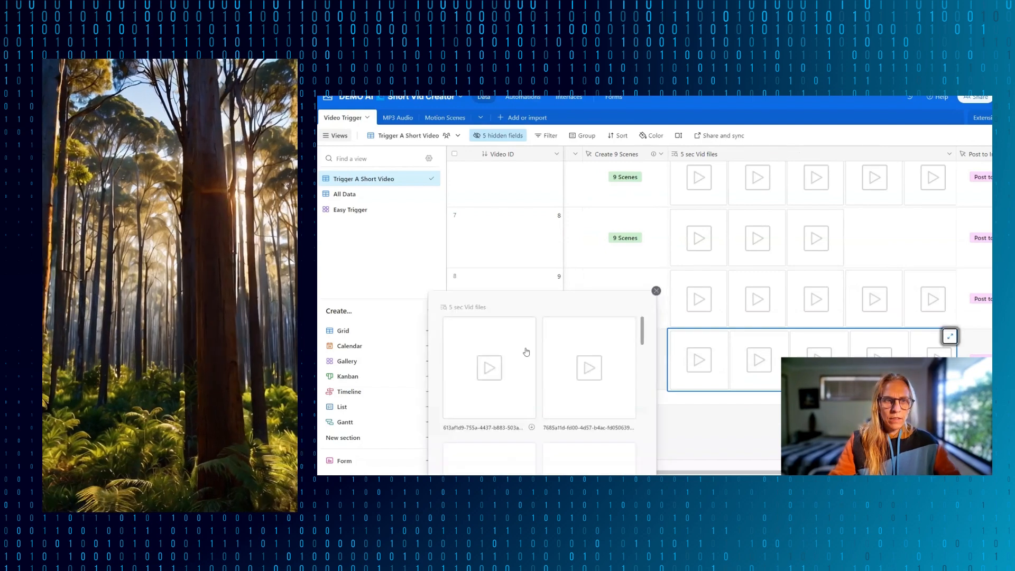
{"action": "scroll", "coordinate": [551, 379], "scroll_direction": "down", "scroll_amount": 5}
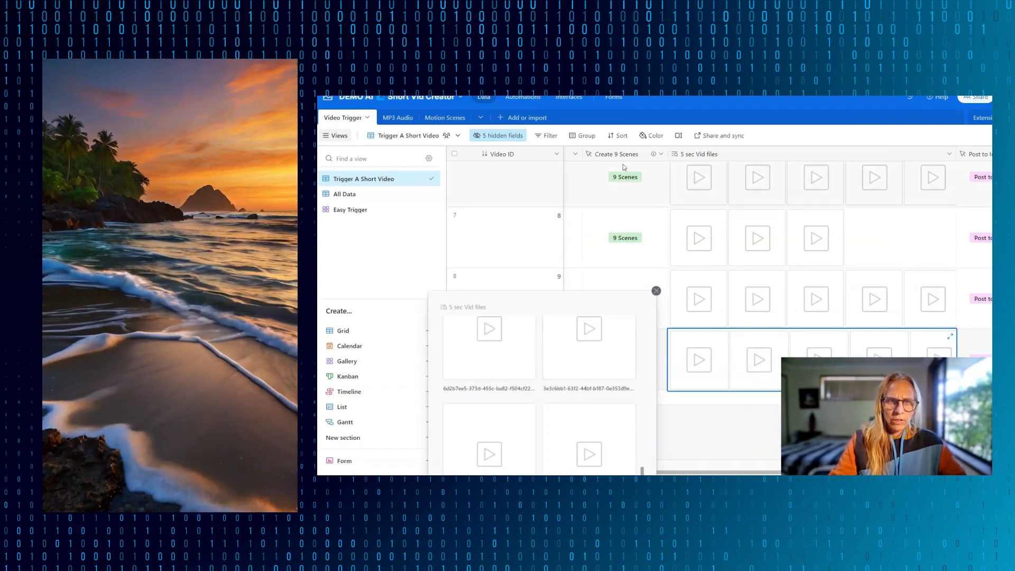
{"action": "left_click", "coordinate": [656, 290]}
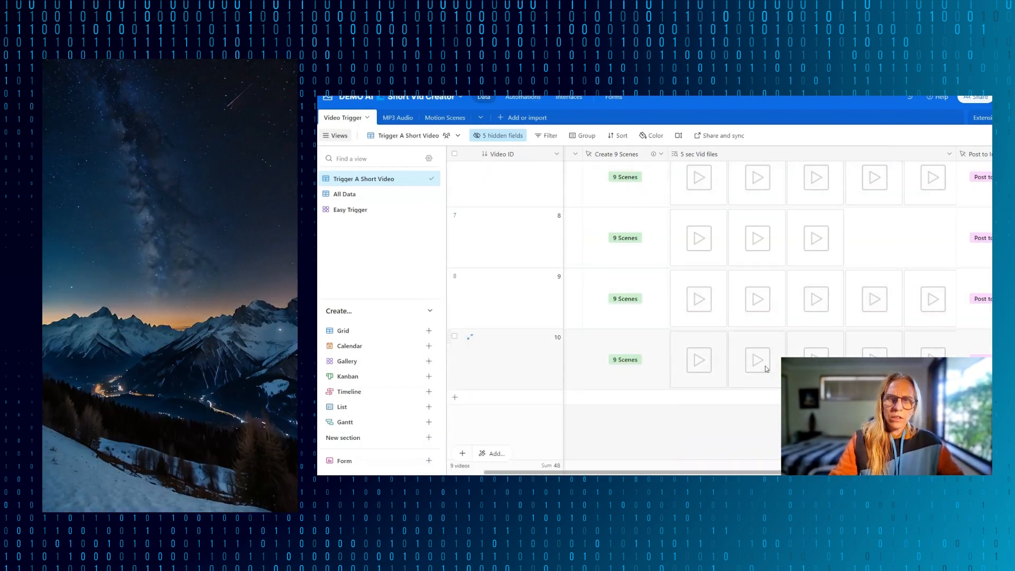
- Play the last 5 sec Vid file of Video ID 10 from its expanded list and return to the table
{"action": "scroll", "coordinate": [766, 369], "scroll_direction": "left", "scroll_amount": 3}
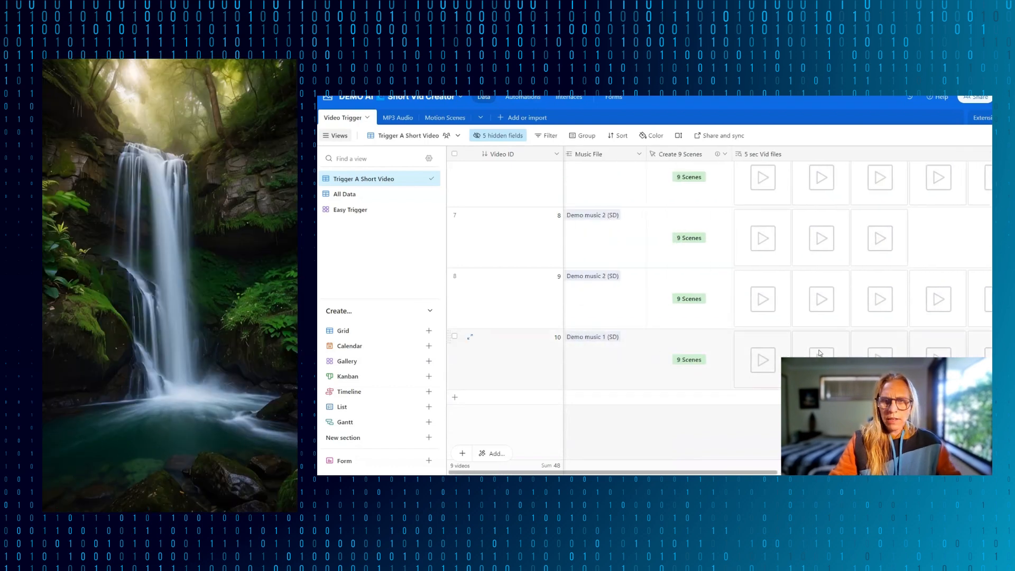
{"action": "left_click", "coordinate": [808, 347]}
{"action": "left_click", "coordinate": [846, 366]}
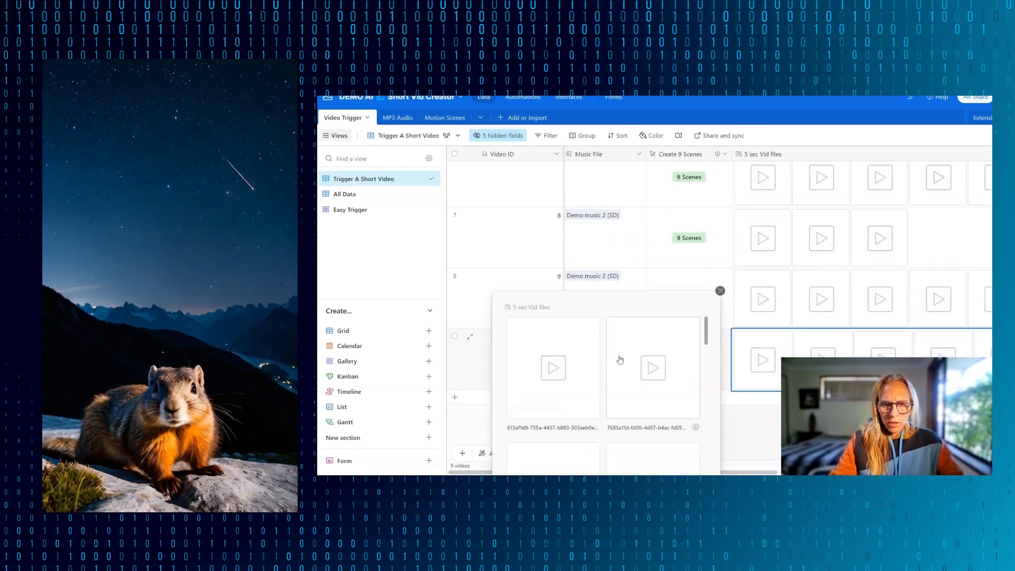
{"action": "scroll", "coordinate": [621, 359], "scroll_direction": "down", "scroll_amount": 6}
{"action": "left_click", "coordinate": [636, 412]}
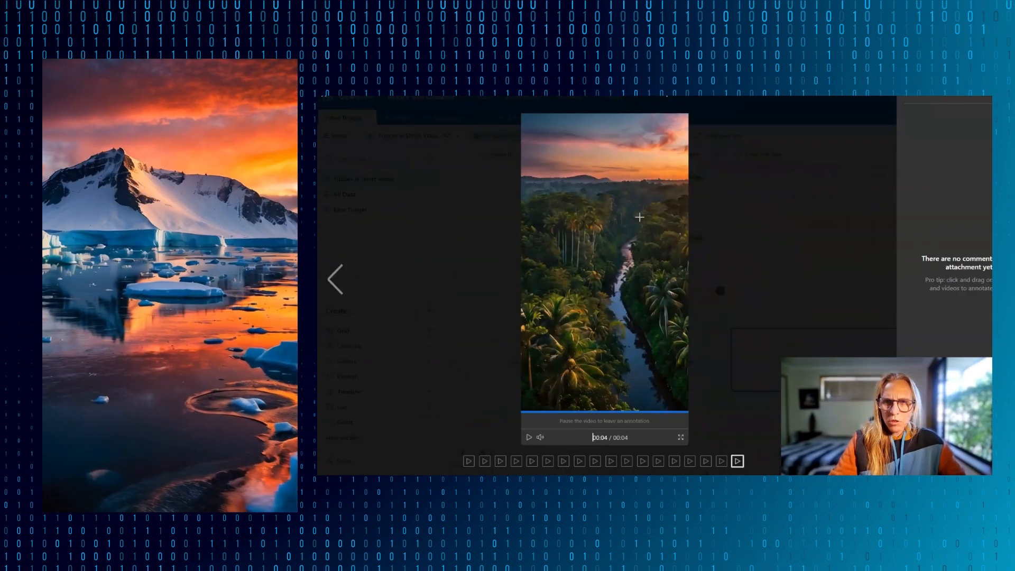
{"action": "left_click", "coordinate": [709, 290]}
{"action": "left_click", "coordinate": [719, 291]}
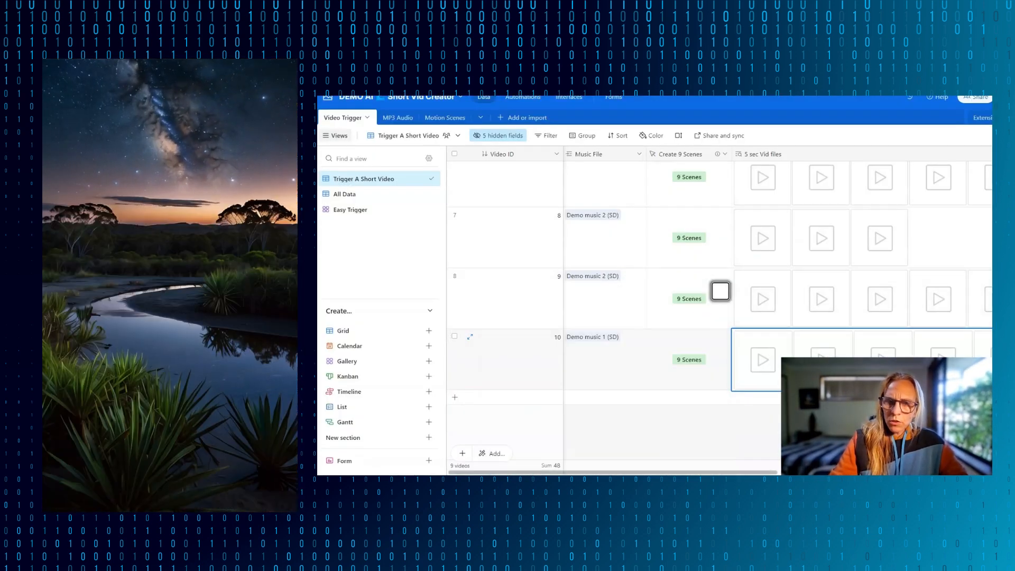
{"action": "scroll", "coordinate": [716, 290], "scroll_direction": "right", "scroll_amount": 5}
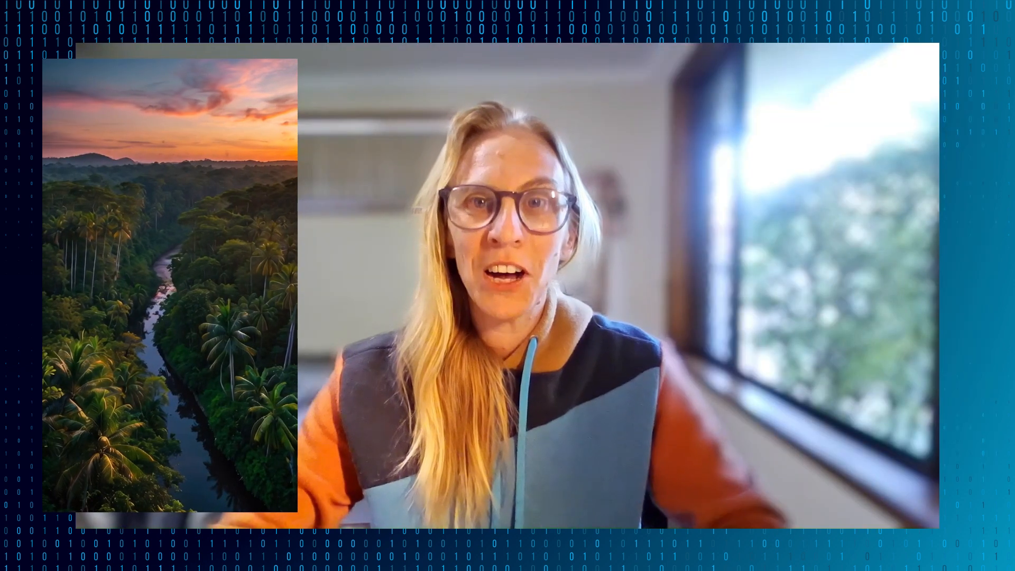